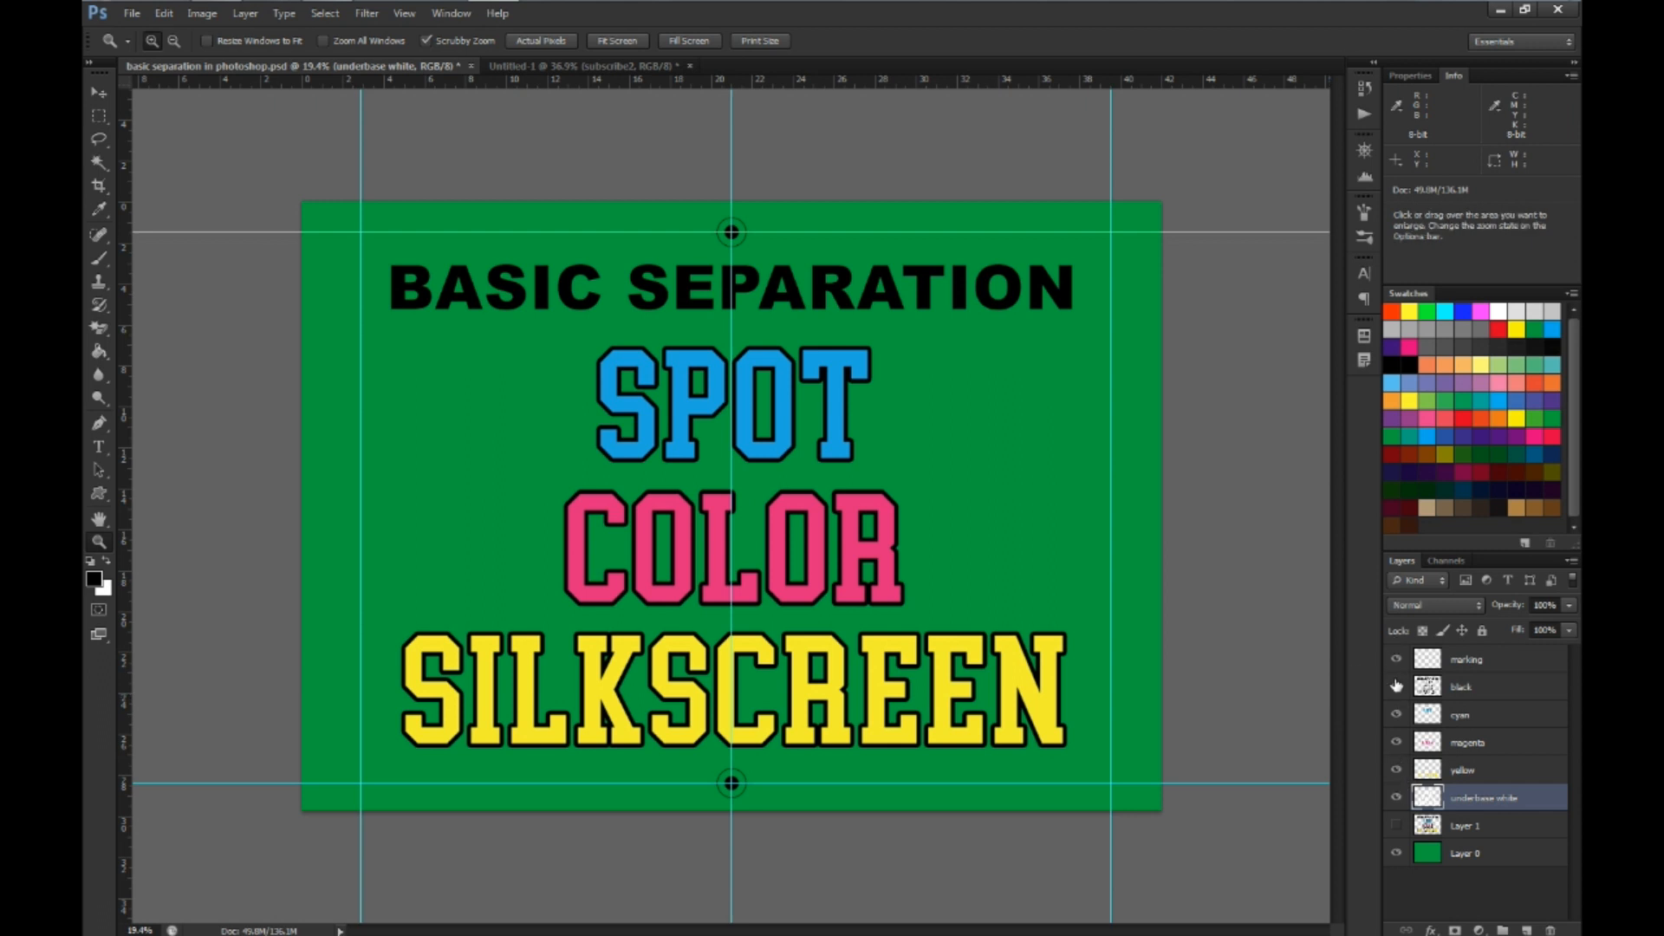
Hide the black, cyan, magenta and yellow layers to inspect the underbase white, and show them again one by one
click(1397, 686)
click(1396, 713)
click(1396, 741)
click(1396, 769)
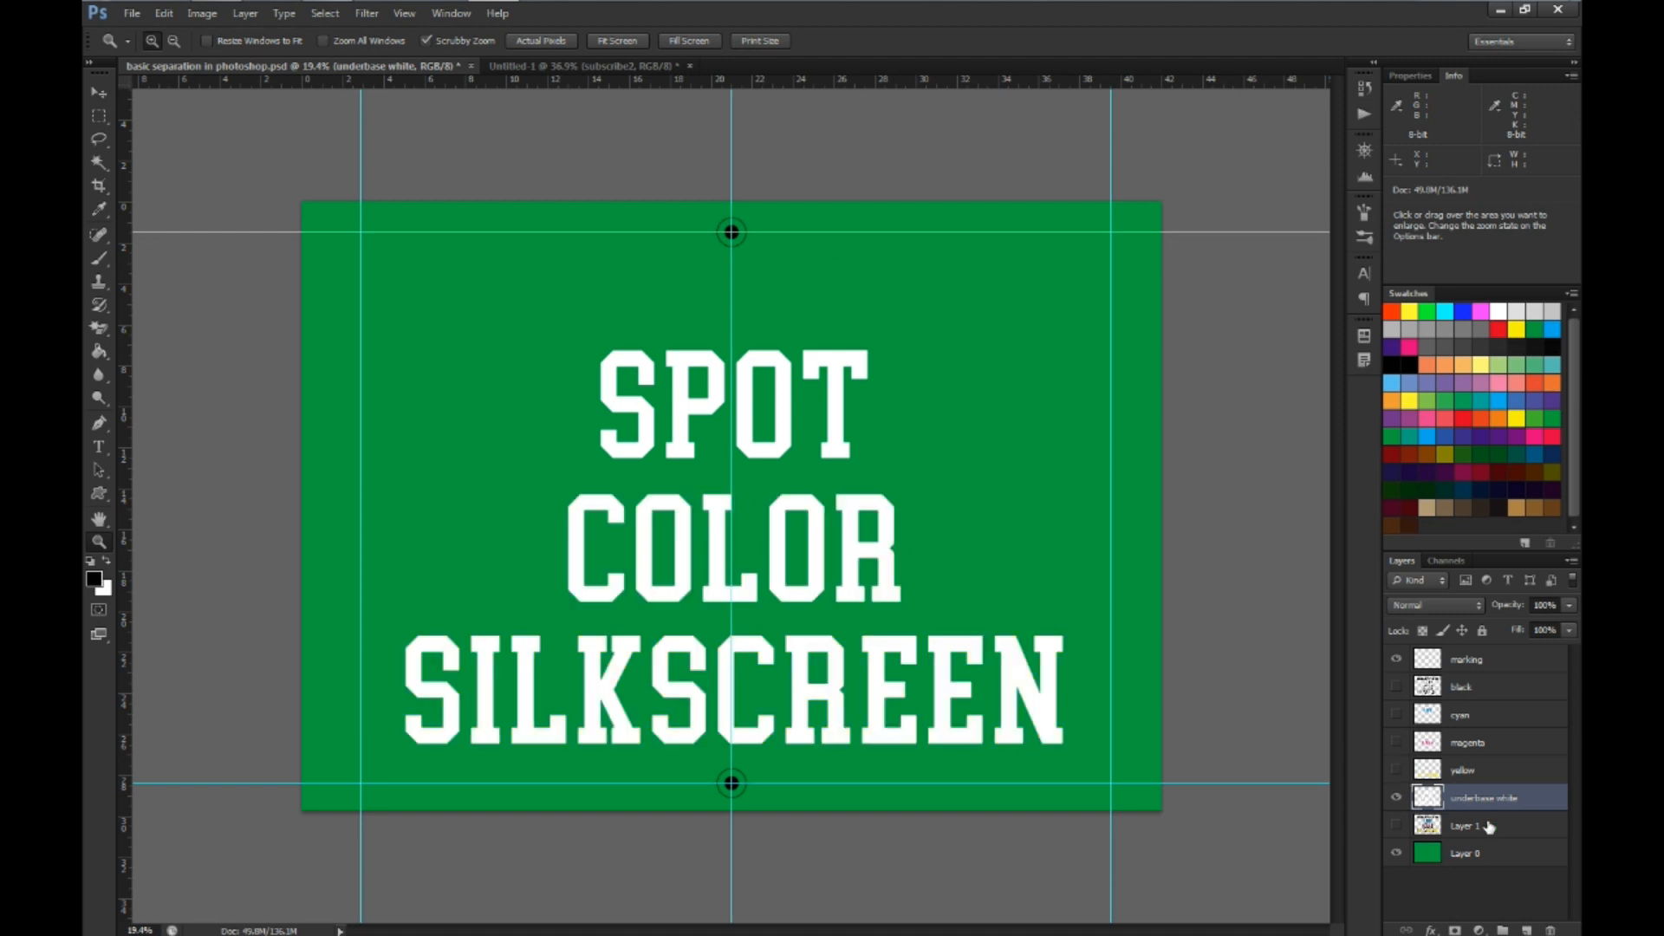
click(1396, 770)
click(1396, 741)
click(1396, 714)
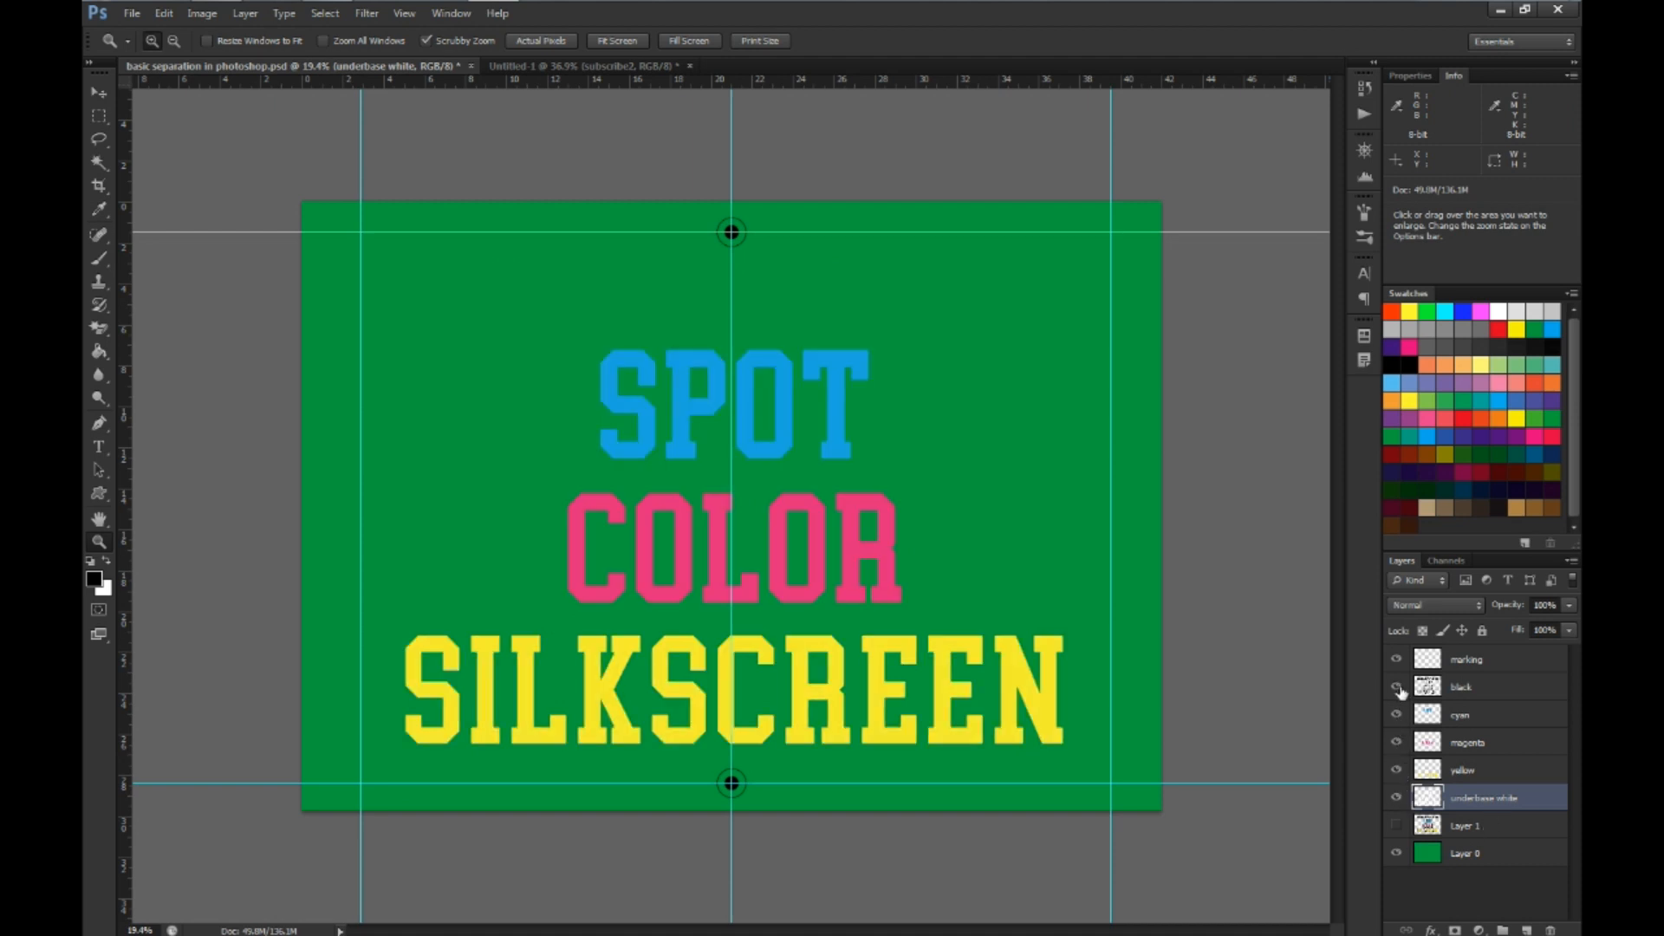
click(1397, 685)
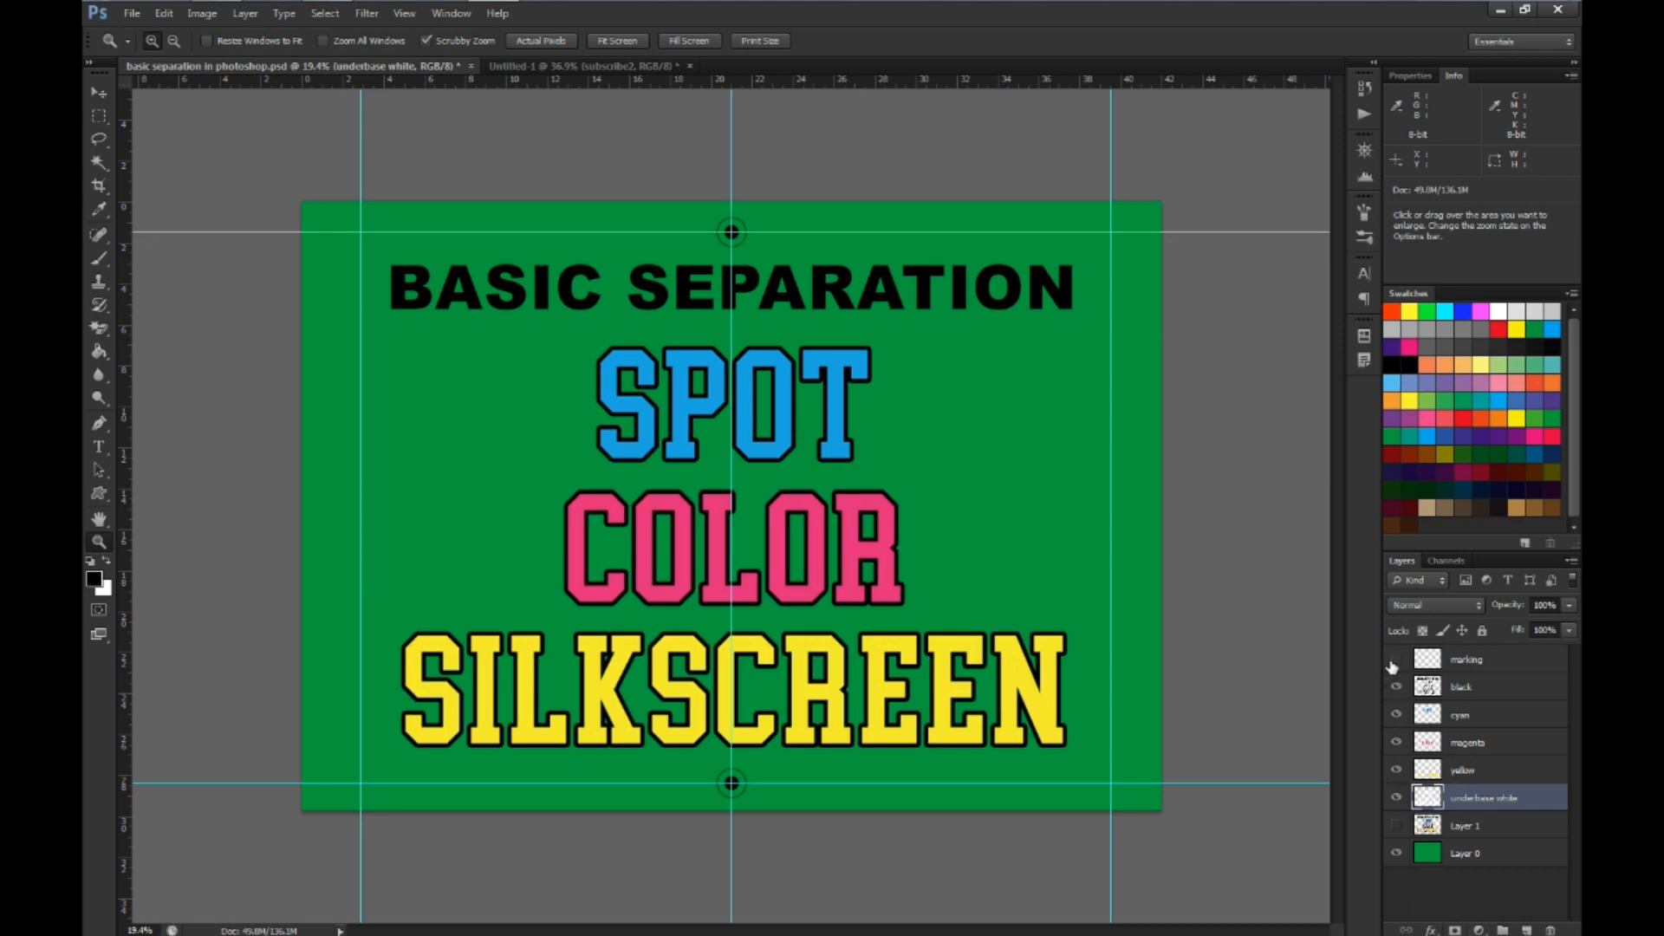
Toggle the visibility of the marking layer to examine the registration marks
click(1394, 663)
click(1394, 663)
click(1393, 663)
click(1394, 663)
Hide all separation layers from marking to underbase white and toggle Layer 1 to examine the original artwork
drag(1393, 663, 1396, 797)
click(1396, 825)
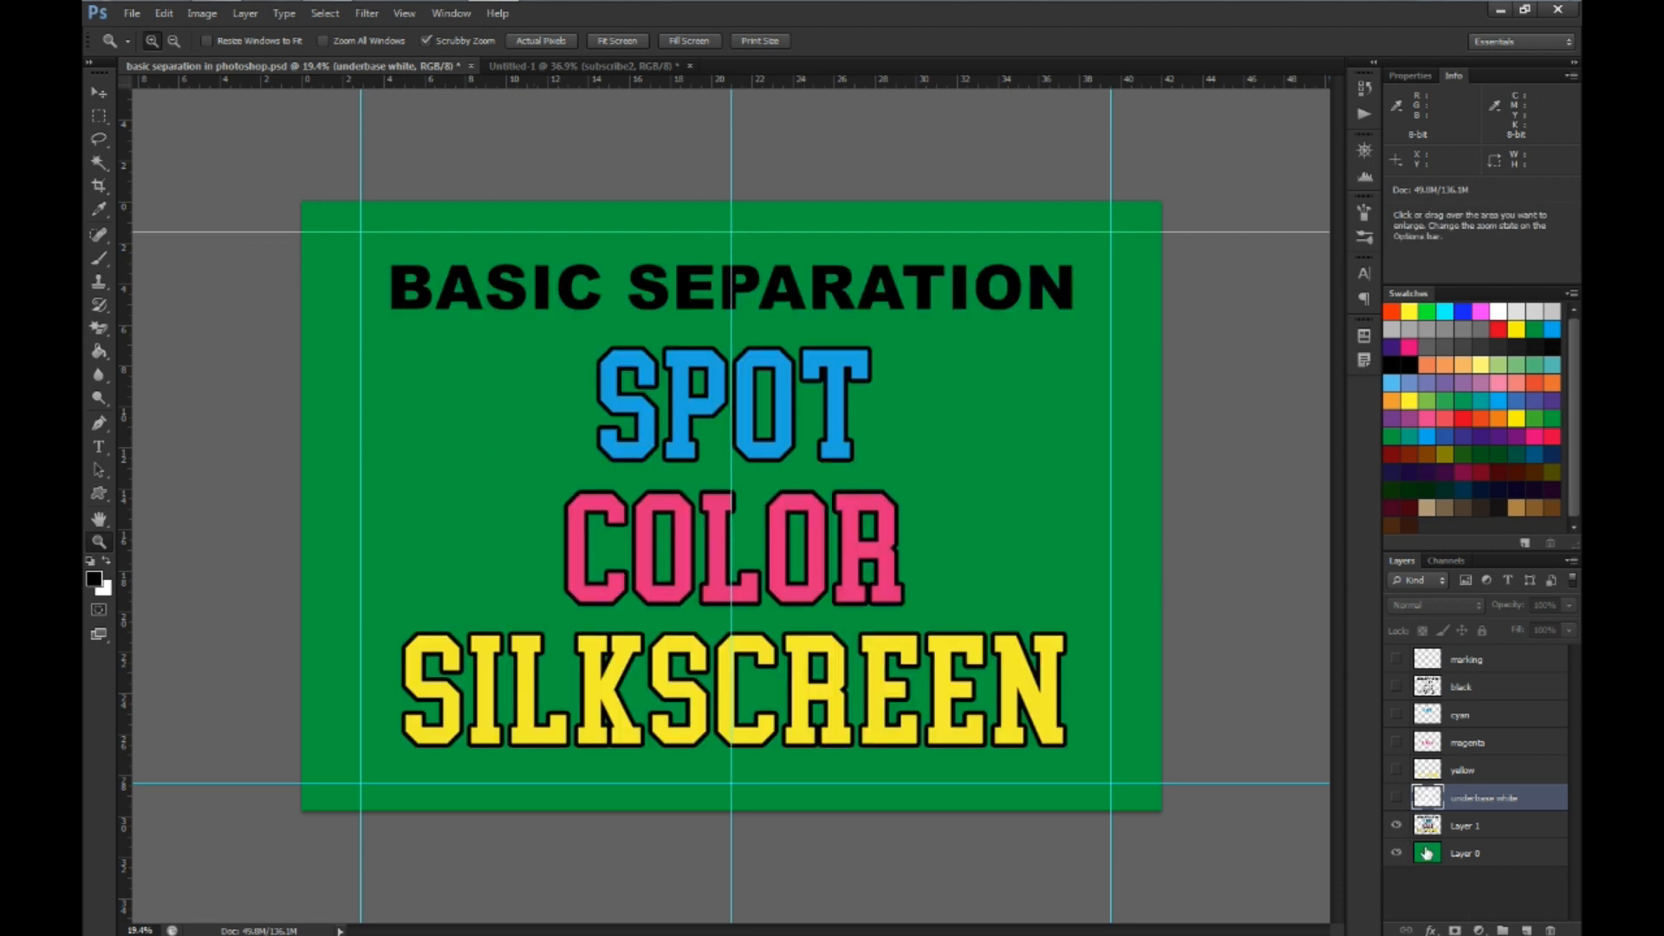
click(1394, 826)
click(1394, 826)
click(1393, 826)
click(1394, 826)
click(1393, 826)
Show the separation layers one at a time, from underbase white through yellow, magenta, cyan and black to marking
click(1396, 798)
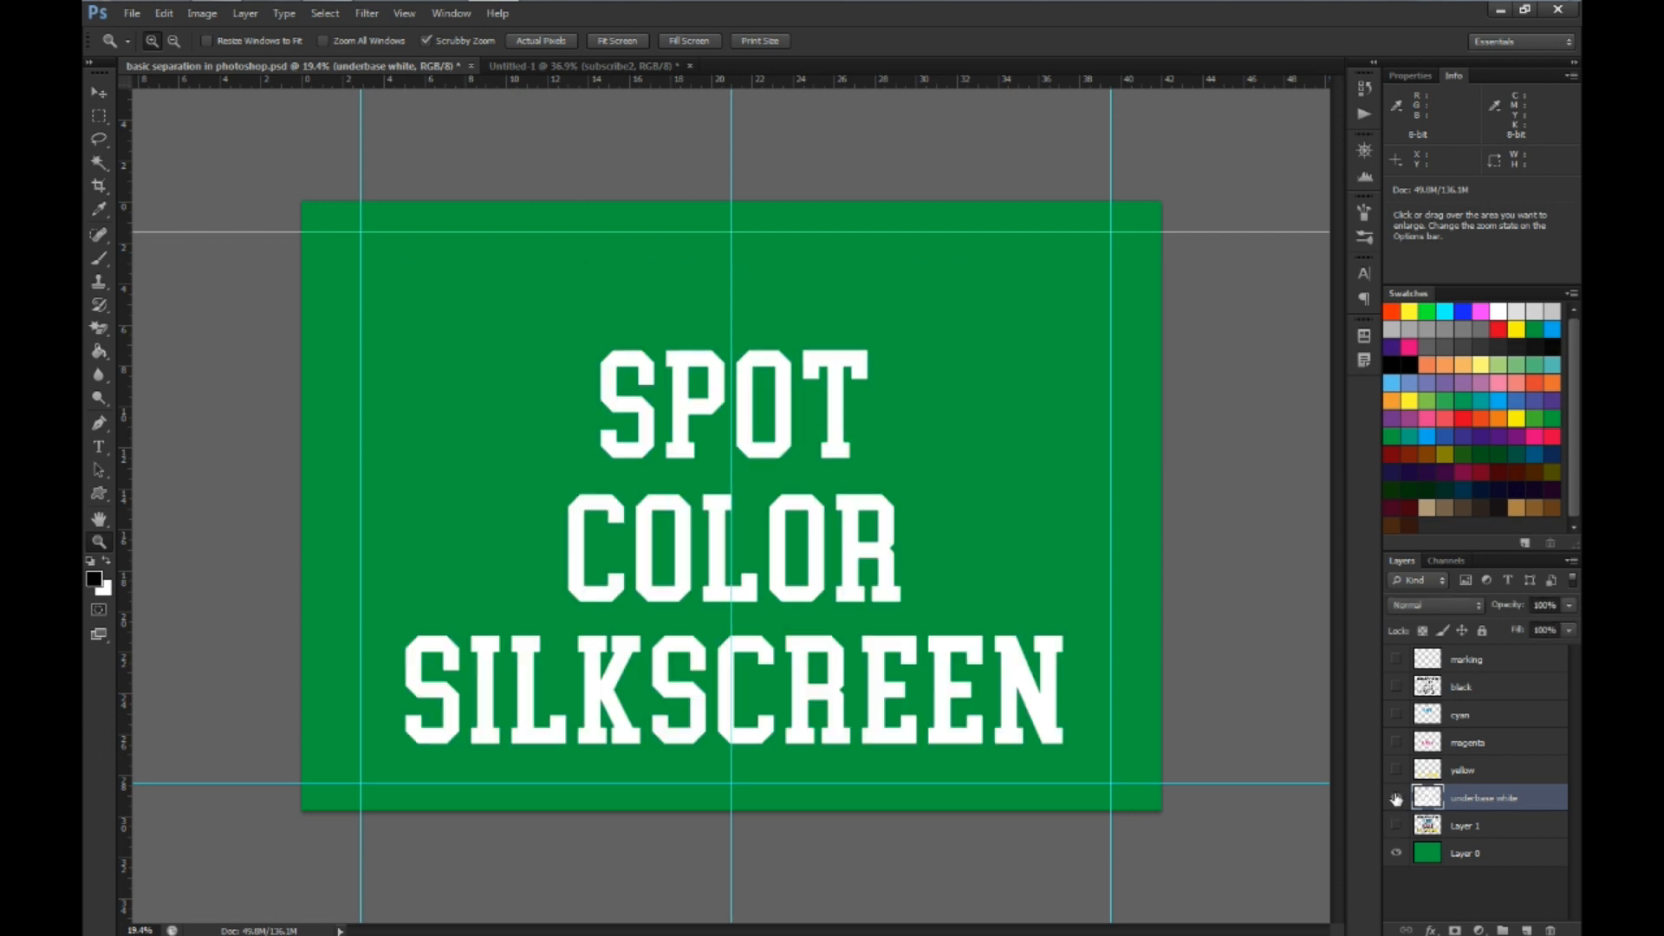
click(1397, 770)
click(1396, 742)
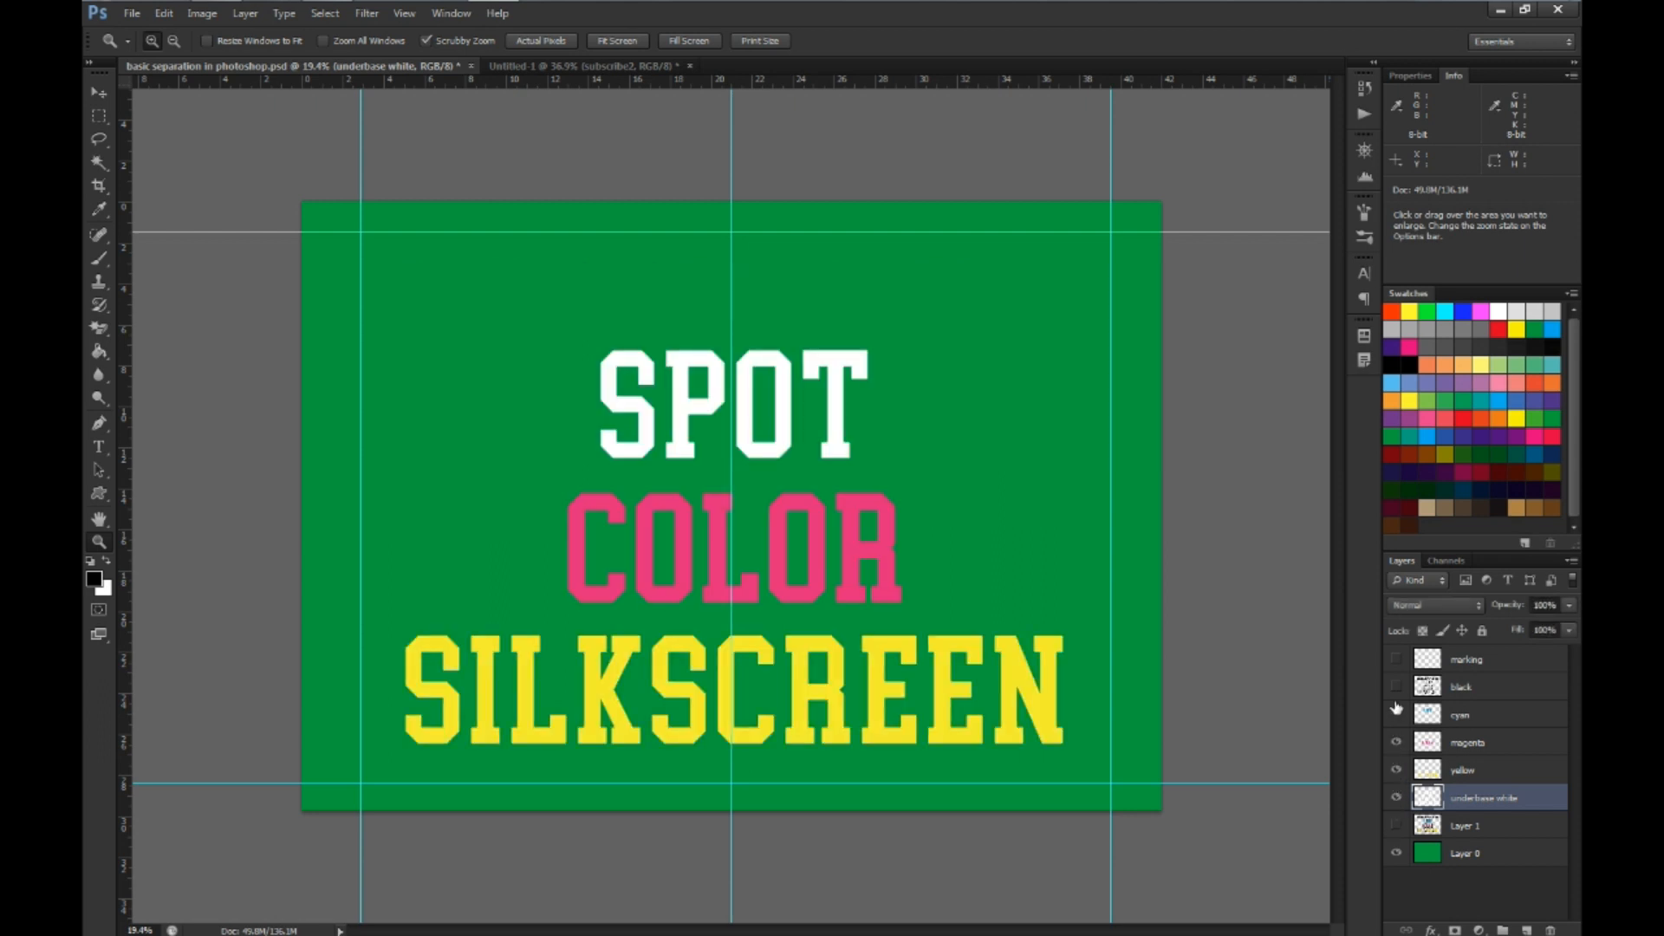
click(1396, 715)
click(1396, 687)
click(1396, 661)
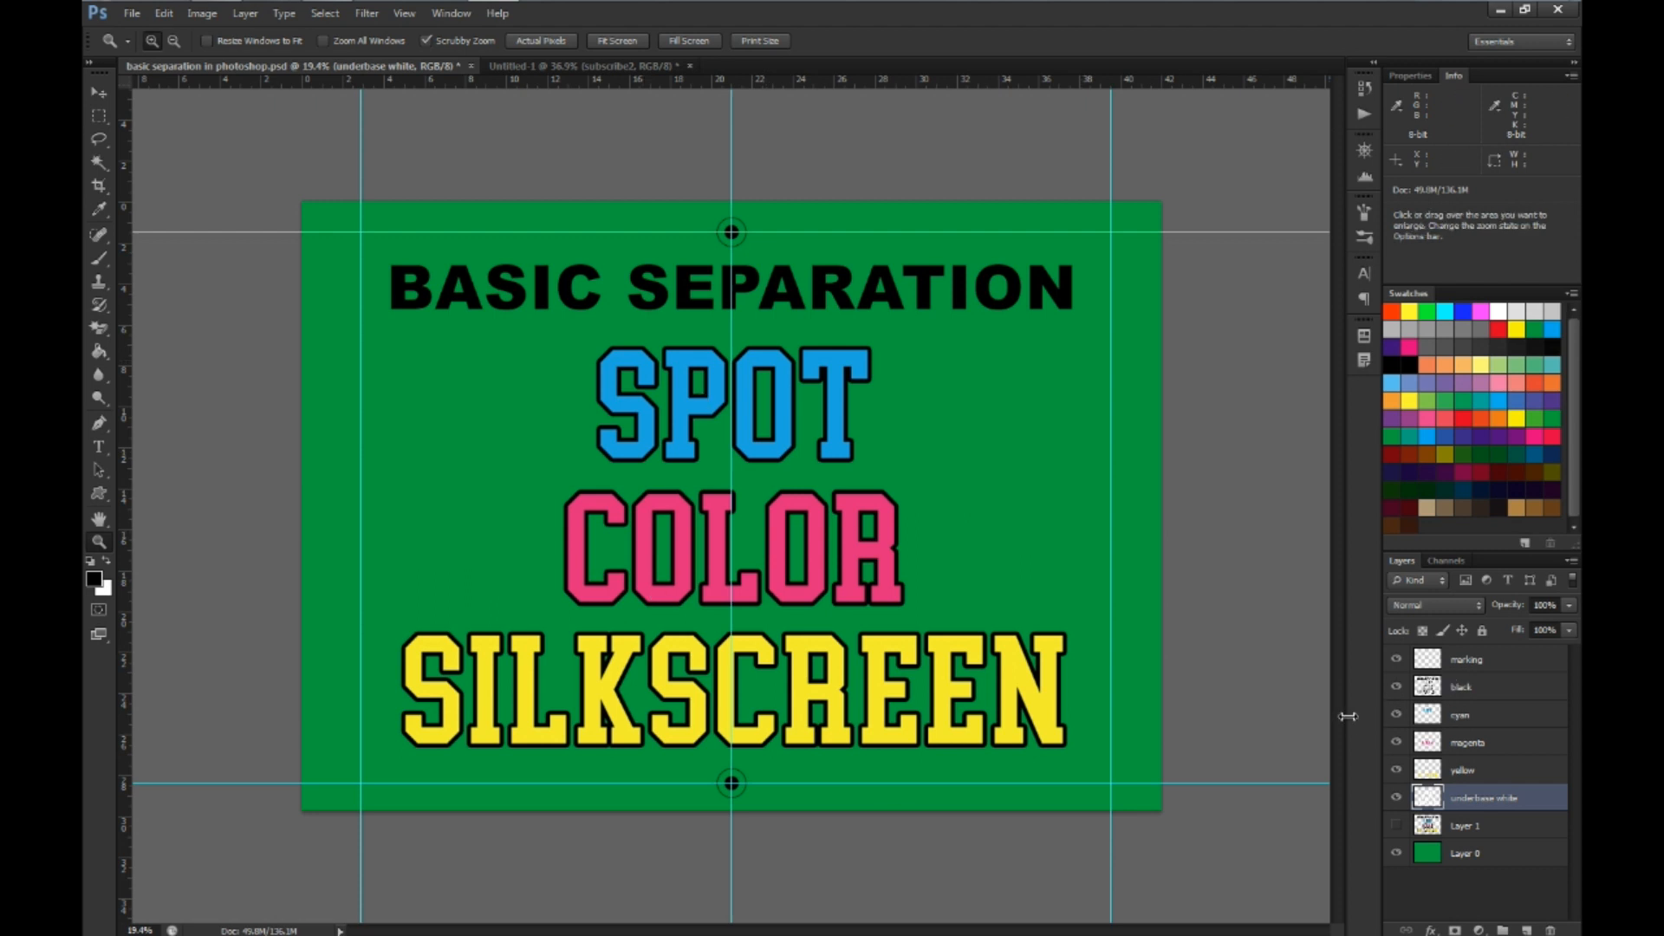
Delete the marking, black, cyan, magenta, yellow and underbase white layers
click(1478, 663)
shift+click(1475, 689)
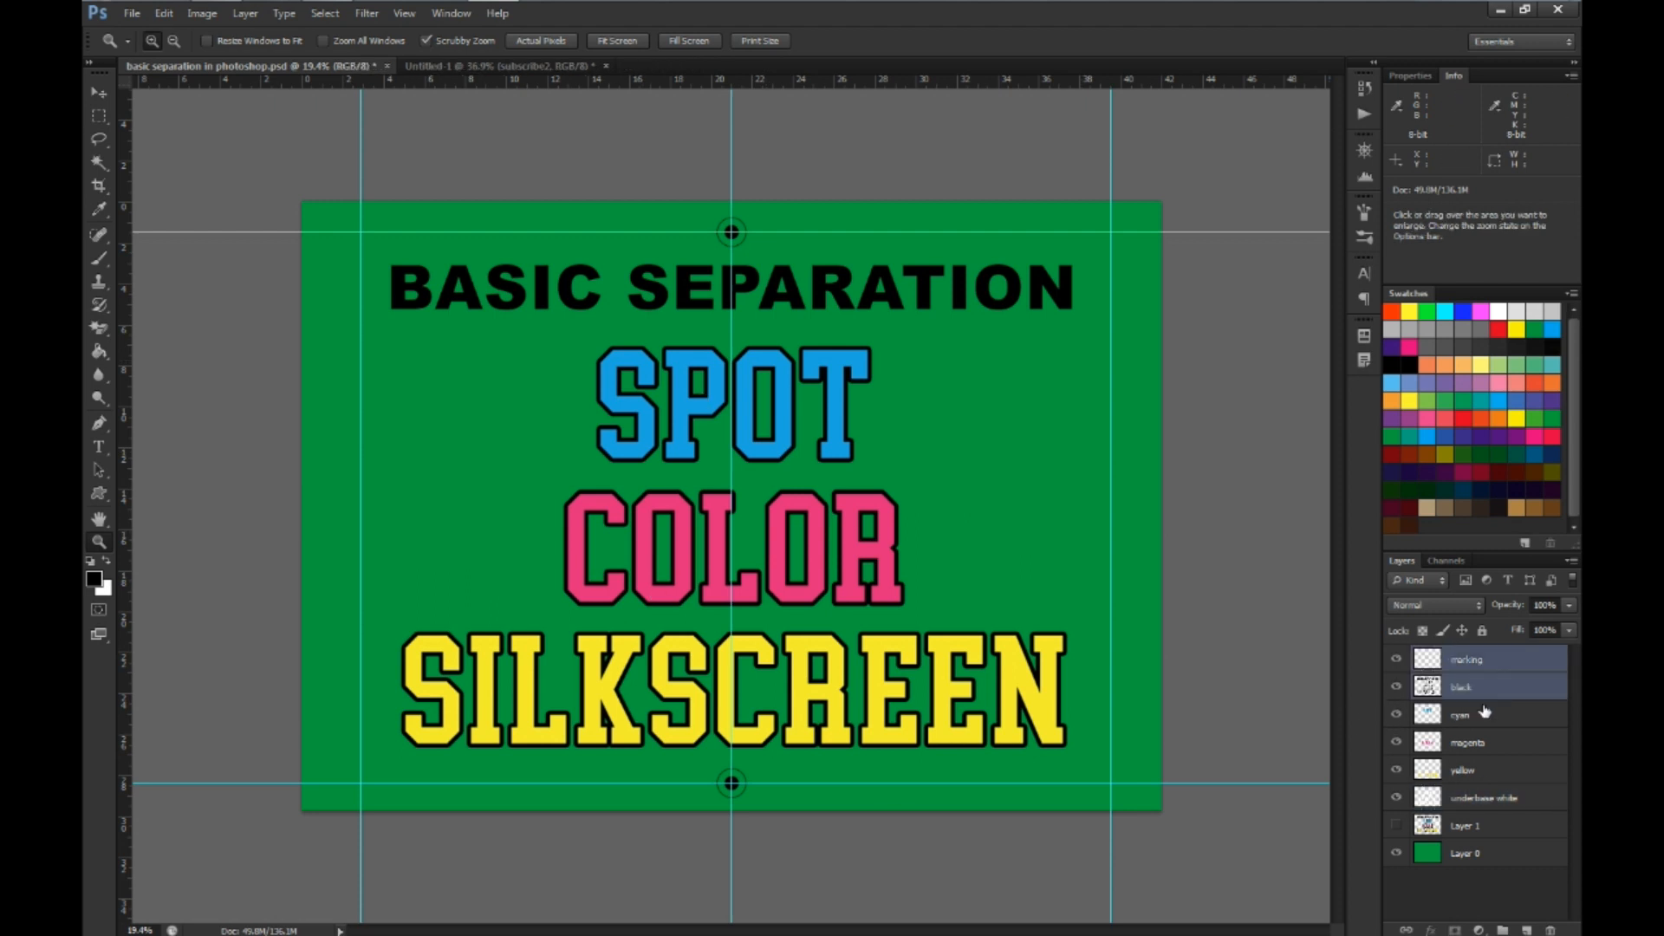
shift+click(1480, 716)
shift+click(1489, 746)
shift+click(1480, 773)
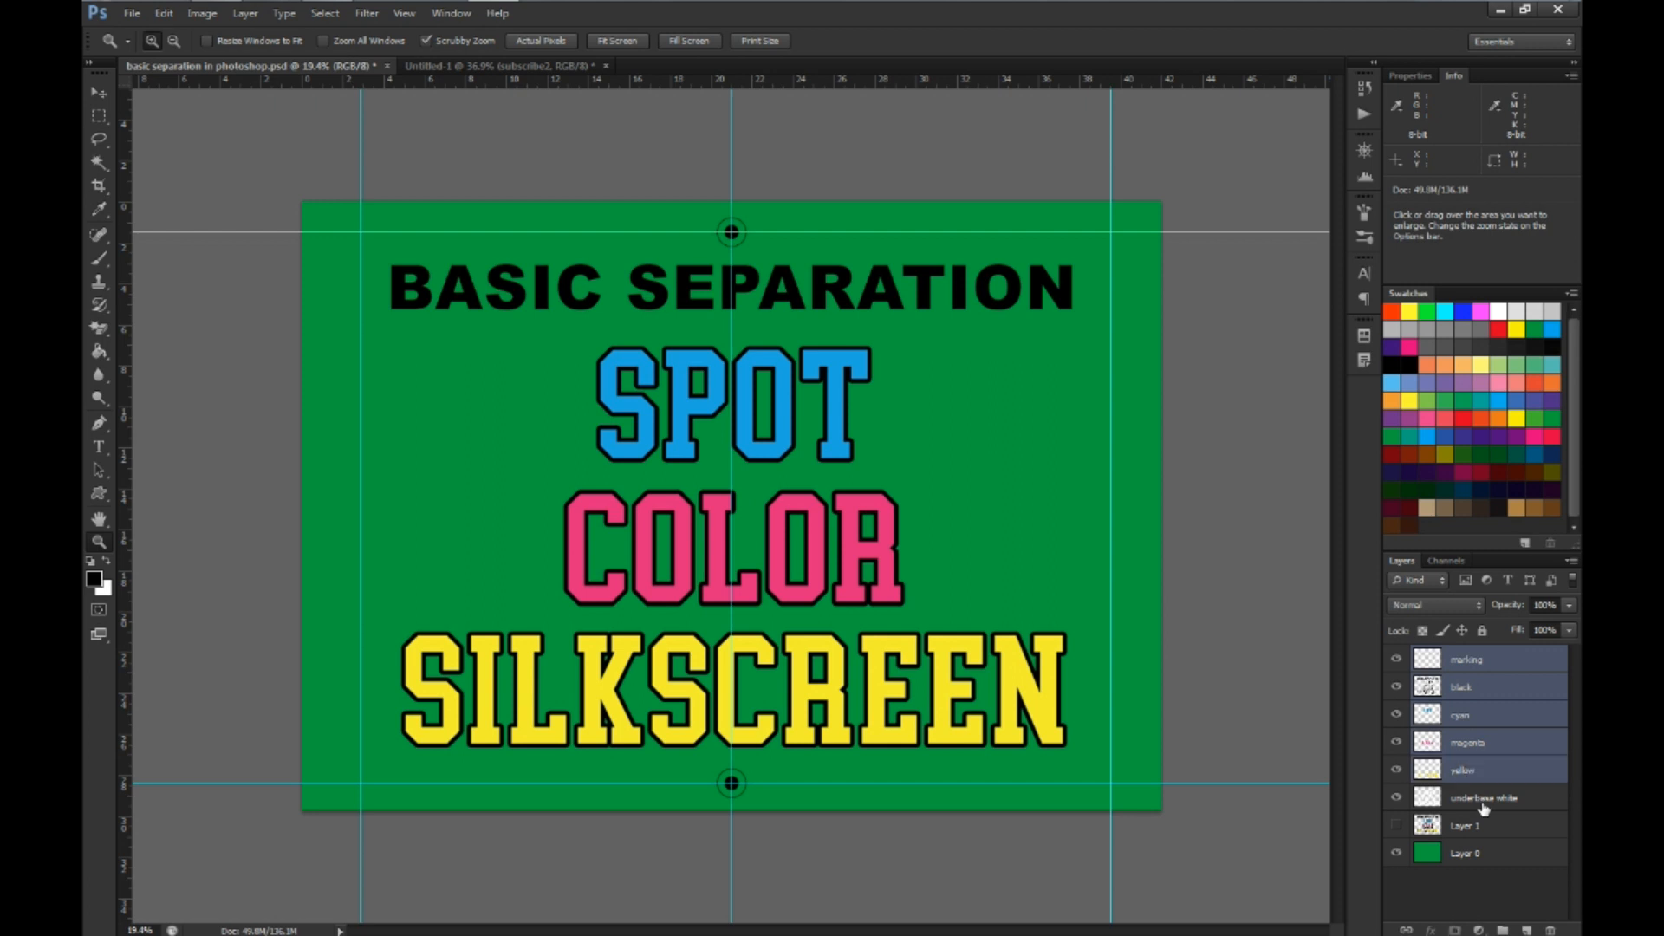
shift+click(1487, 799)
click(1550, 930)
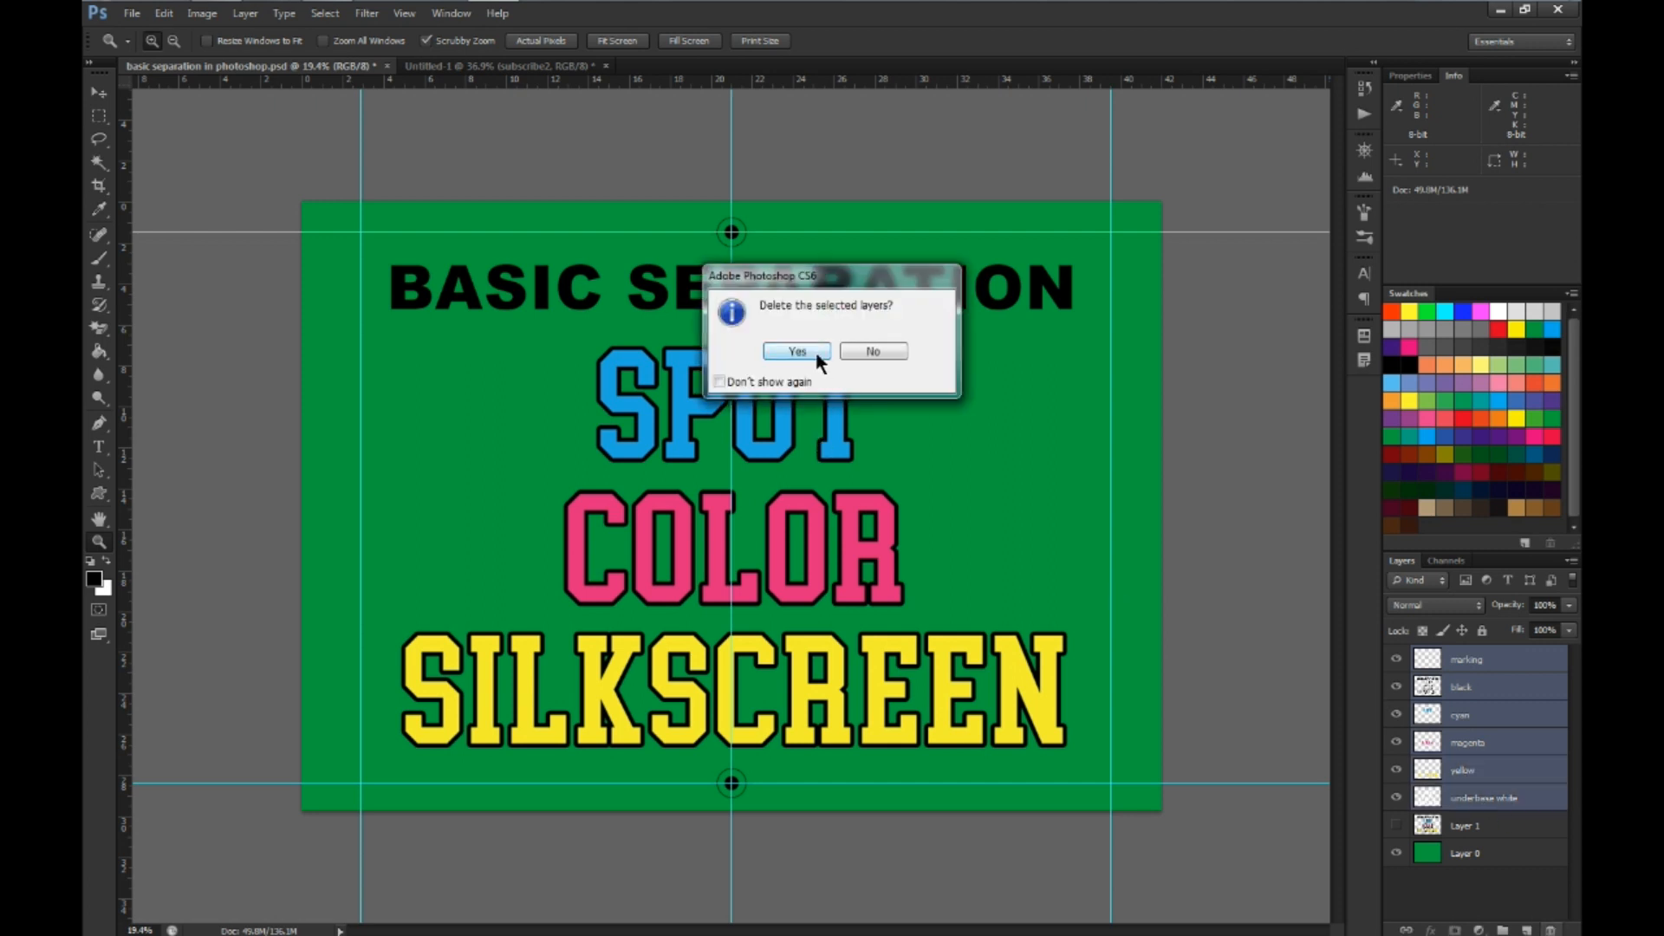
click(798, 351)
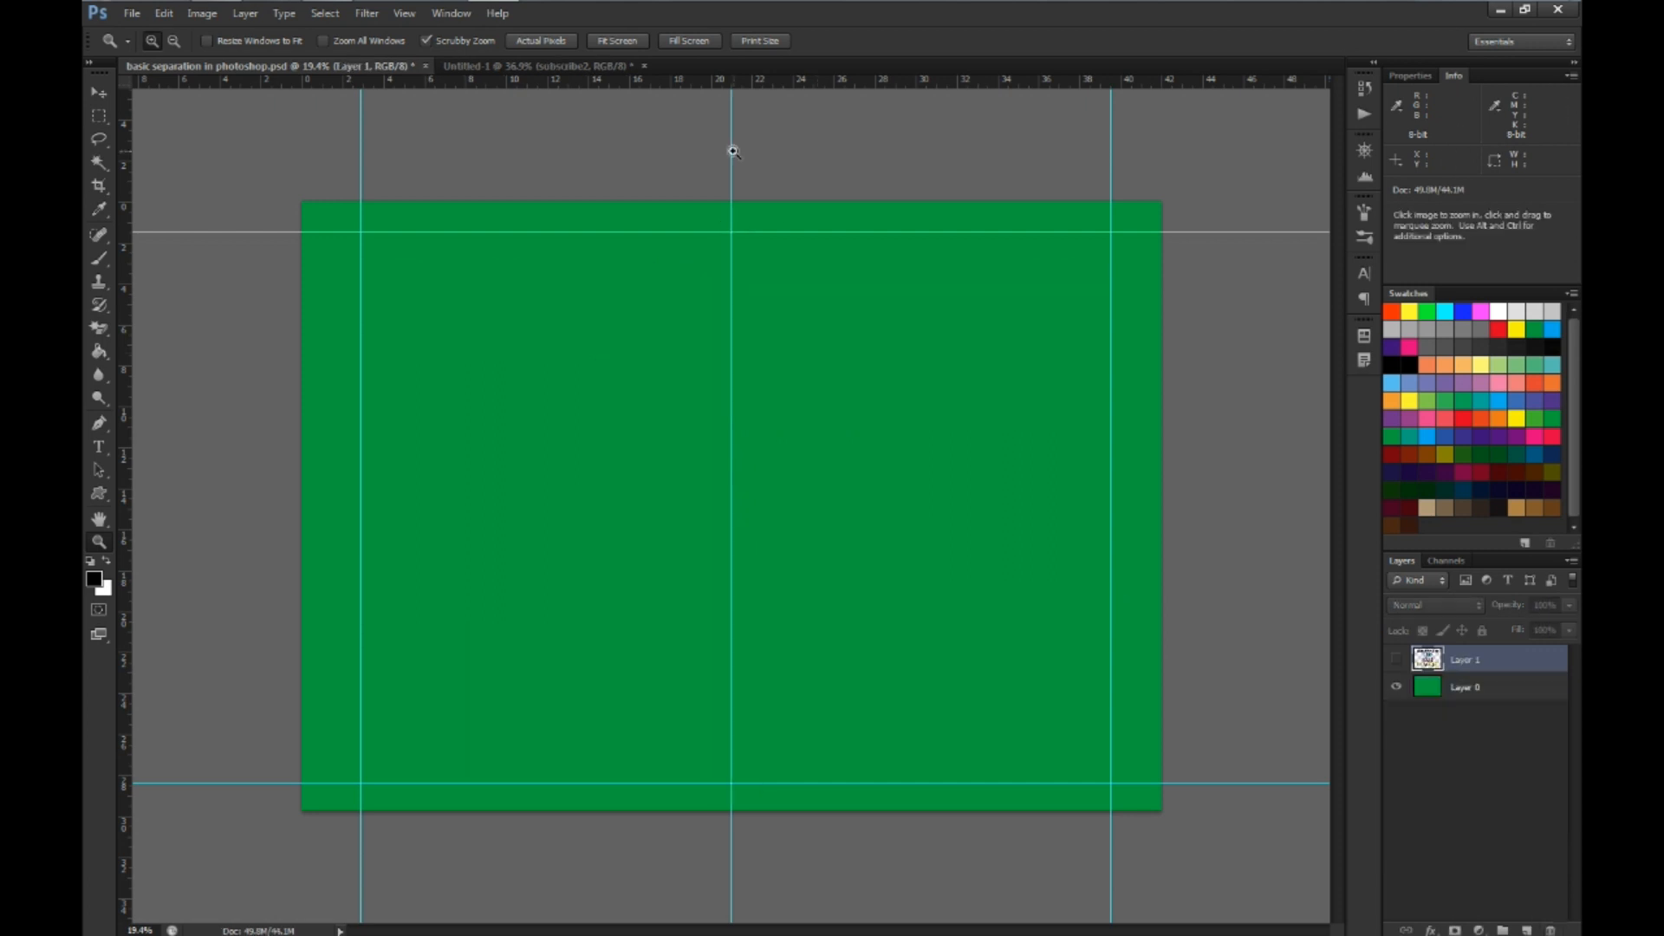
Remove all vertical and horizontal guides from the canvas with the Move tool
key(v)
drag(732, 152, 118, 165)
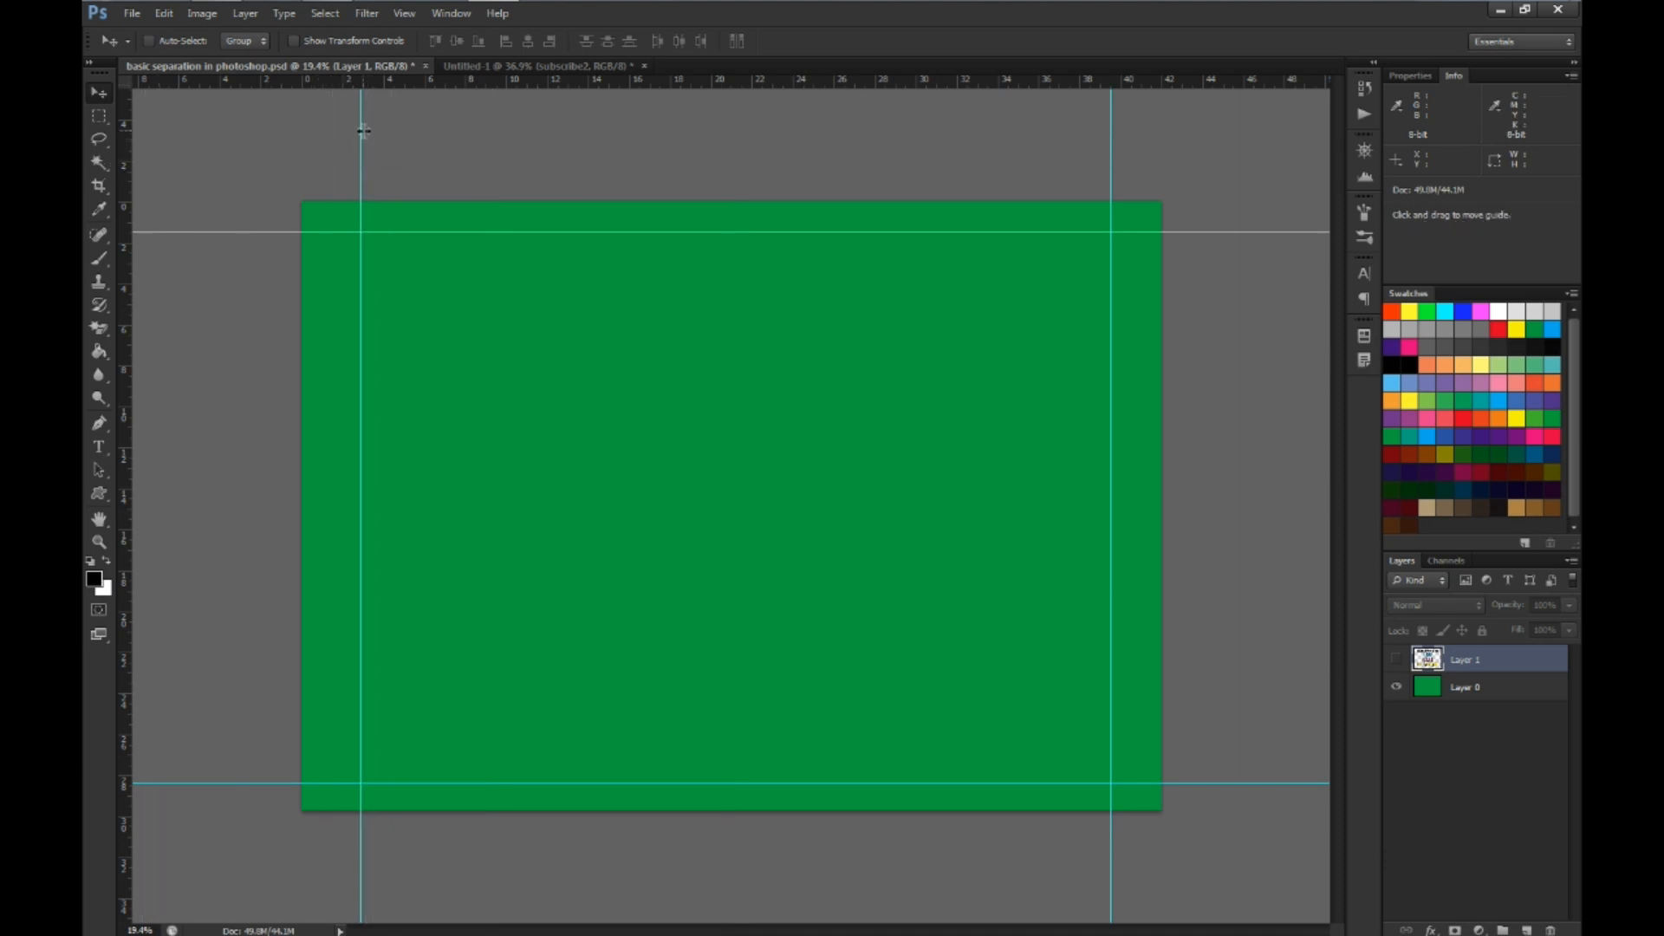
drag(364, 130, 120, 128)
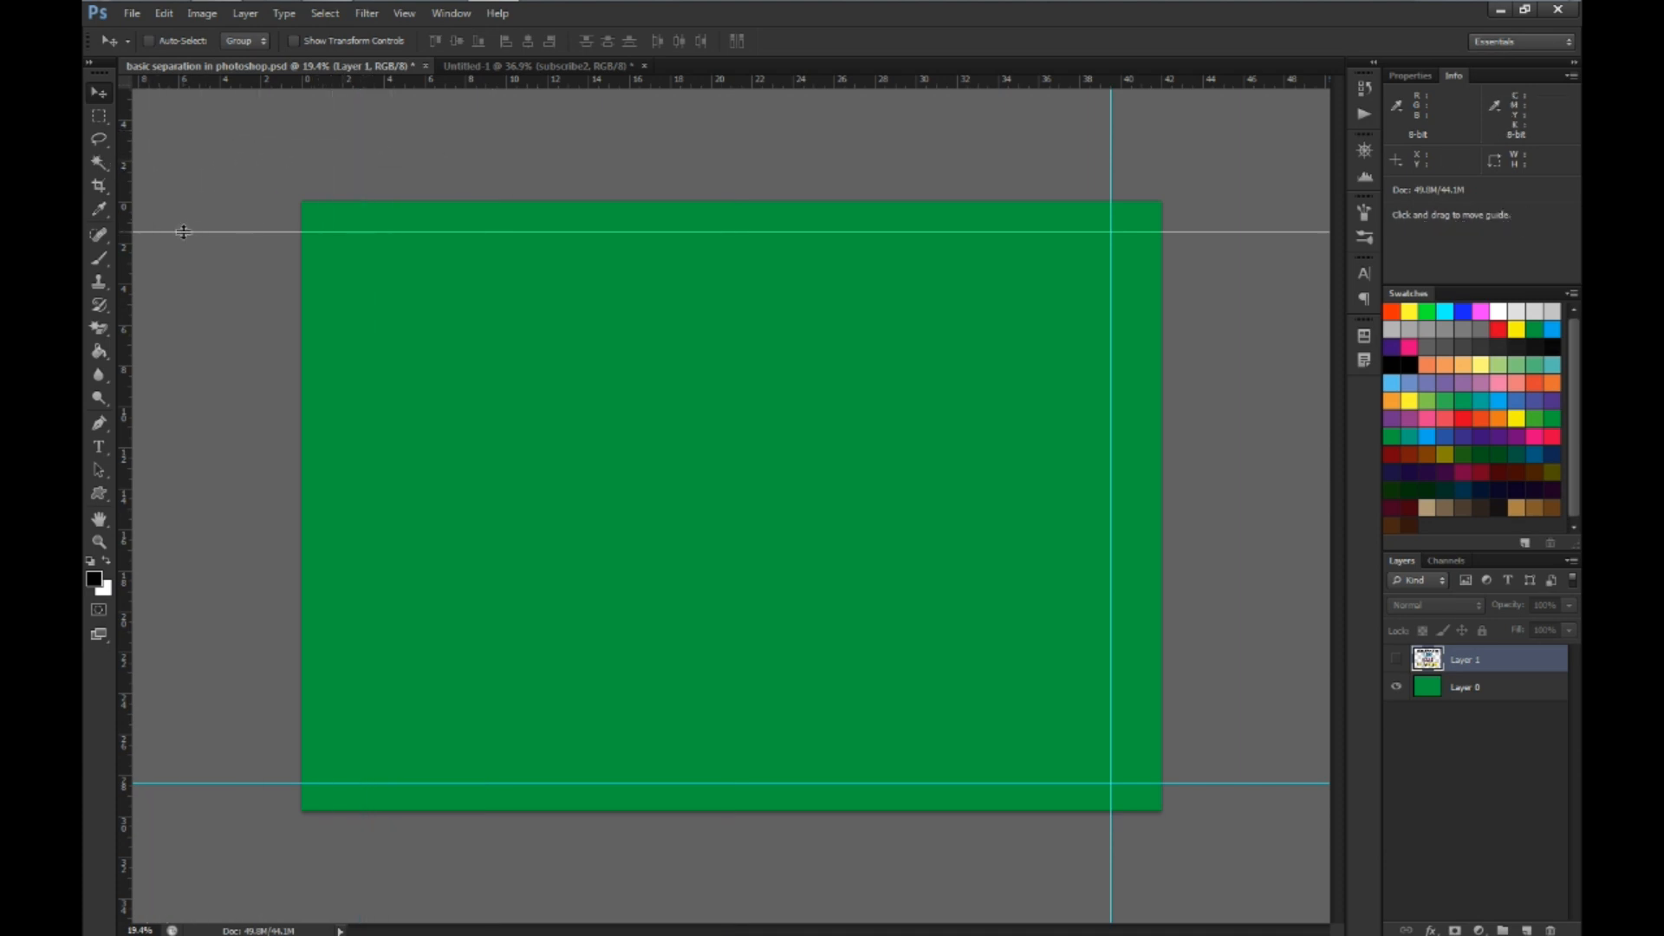
drag(183, 232, 245, 80)
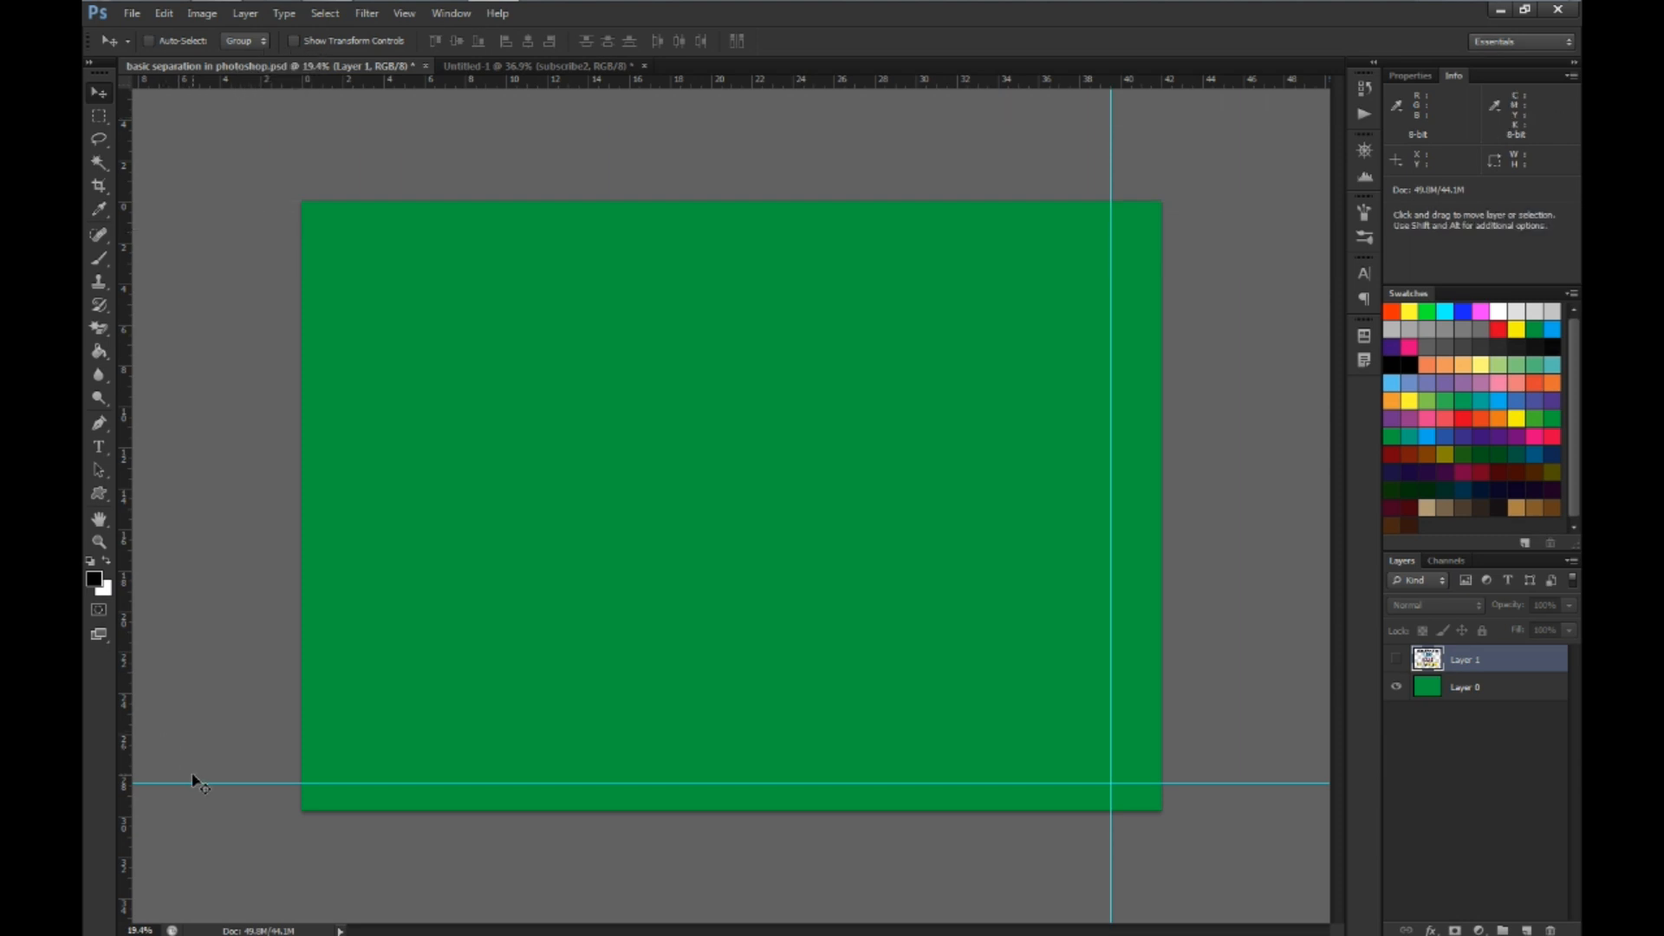
drag(197, 783, 325, 74)
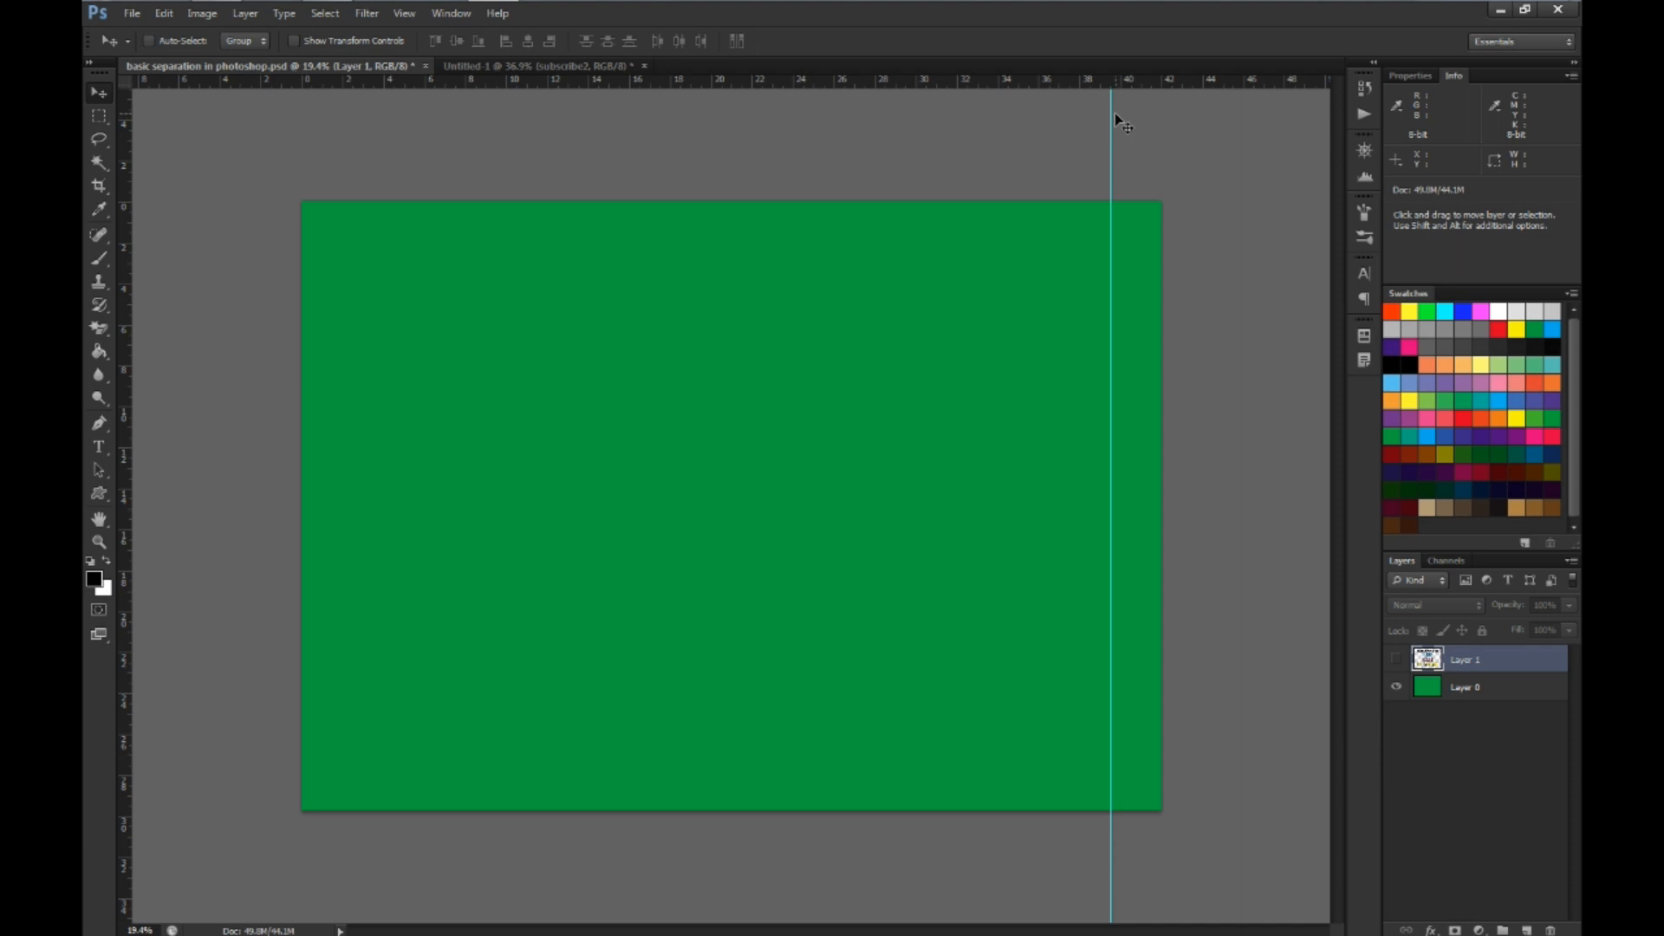
drag(1111, 119, 119, 264)
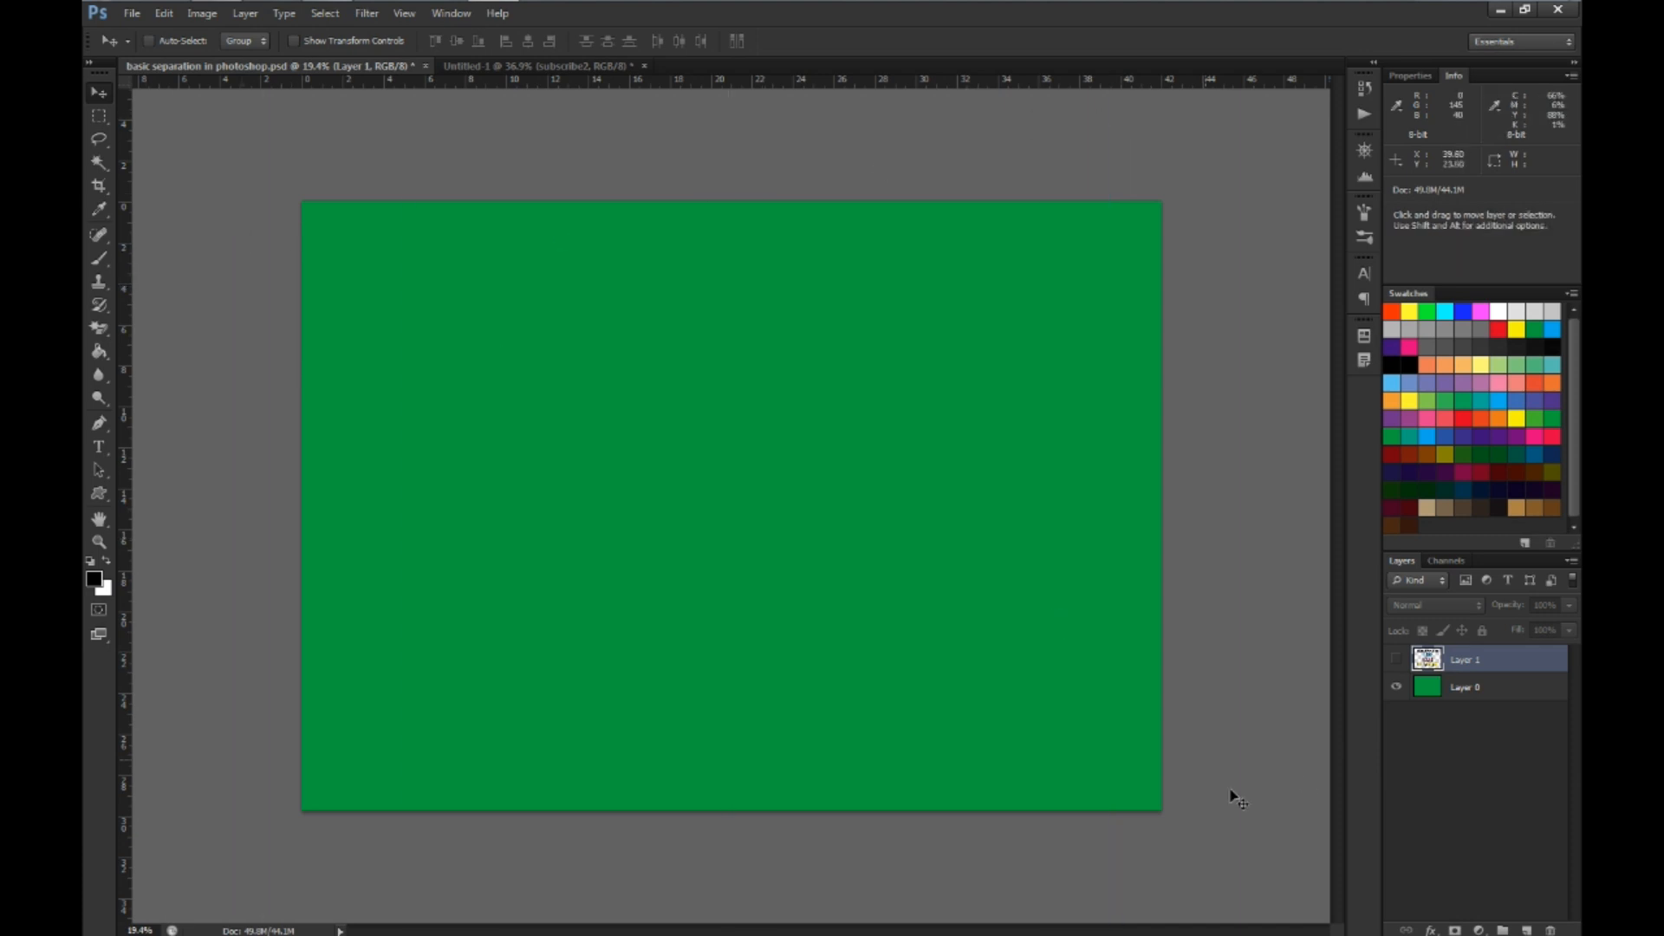
Show Layer 1, switching it off and on to compare the artwork with the plain green background
click(1396, 661)
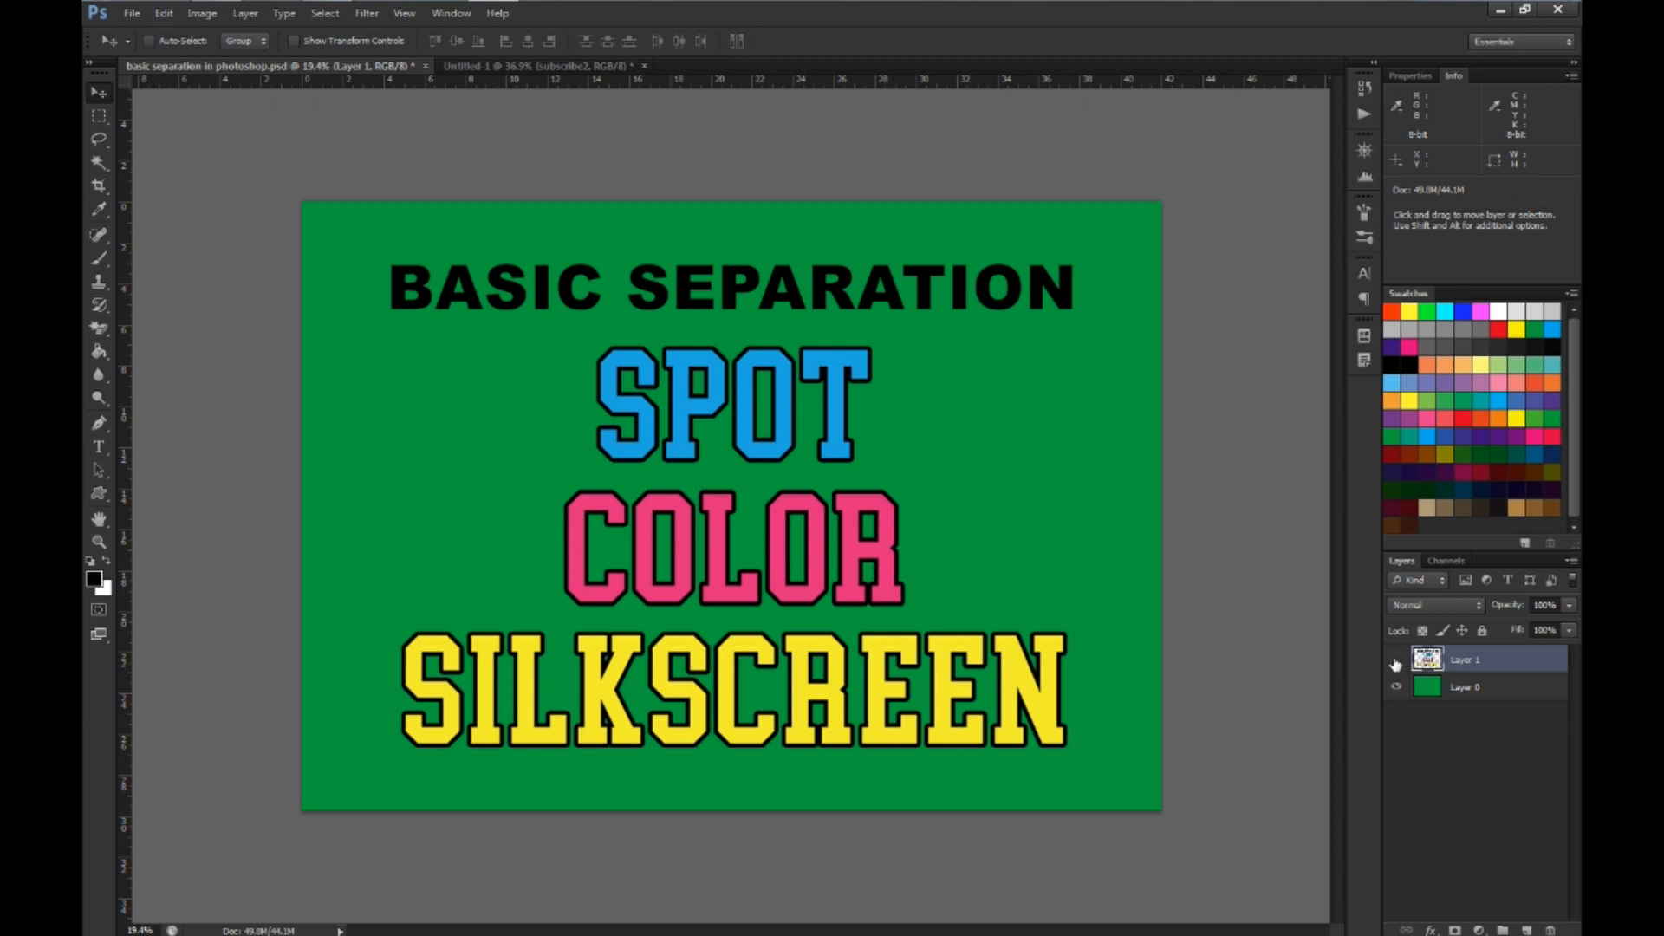
click(1396, 660)
click(1396, 661)
click(1397, 661)
click(1396, 660)
click(1396, 660)
click(1396, 661)
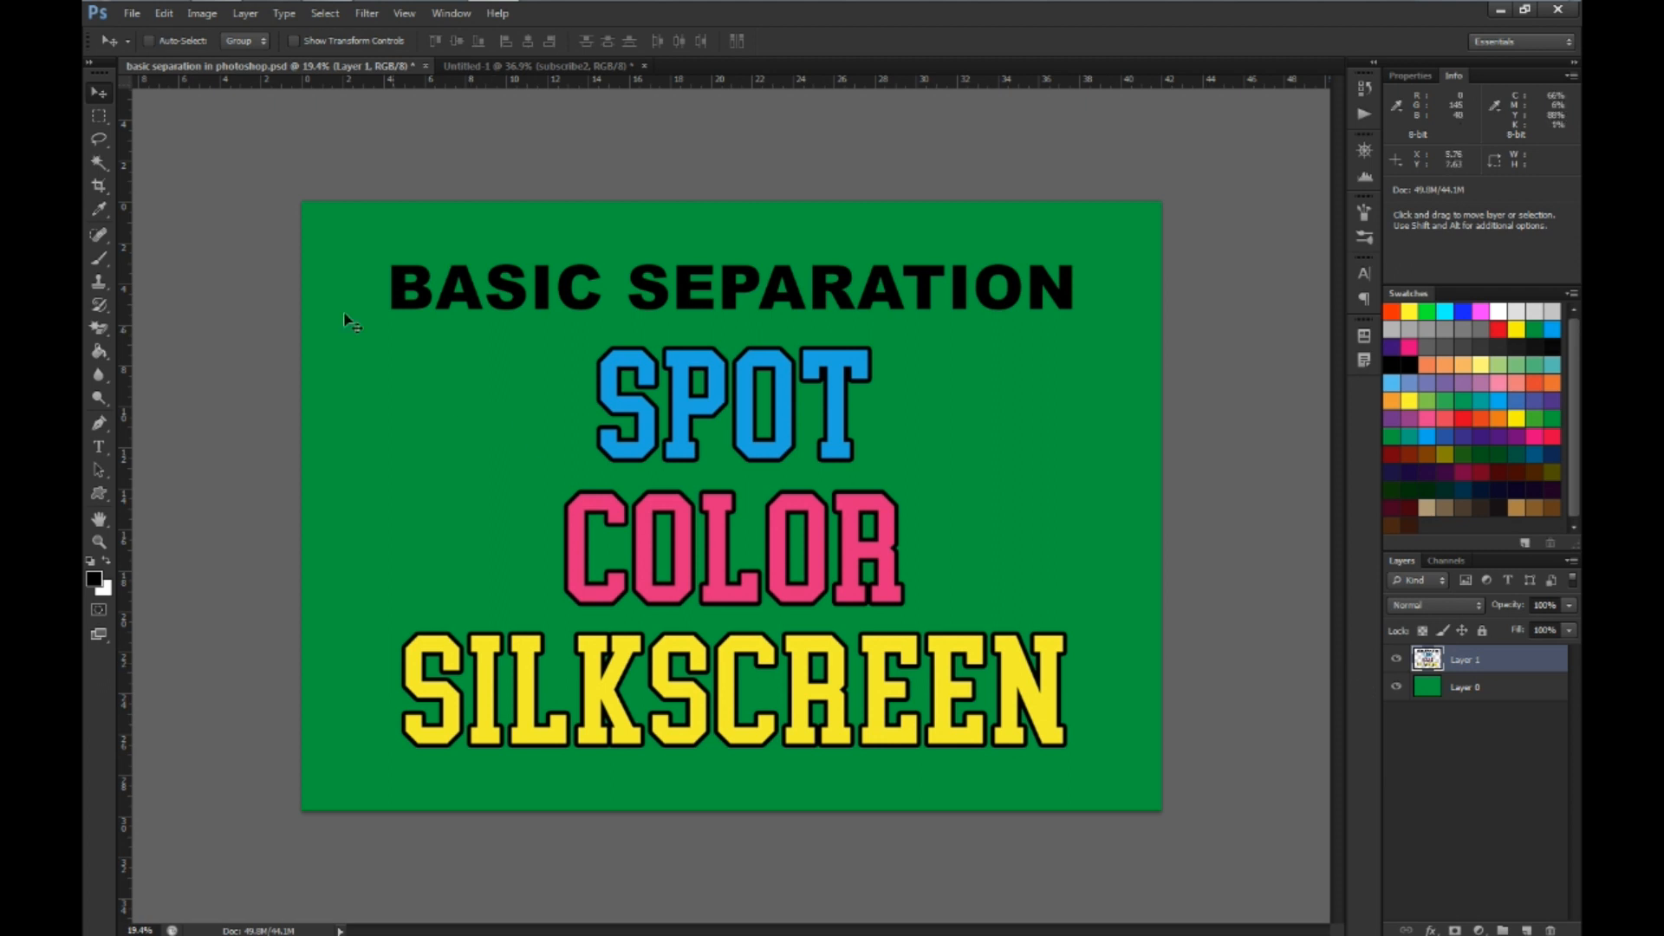
Choose the Magic Wand tool, try contiguous selections on single letters of the artwork, and clear the selection
click(98, 165)
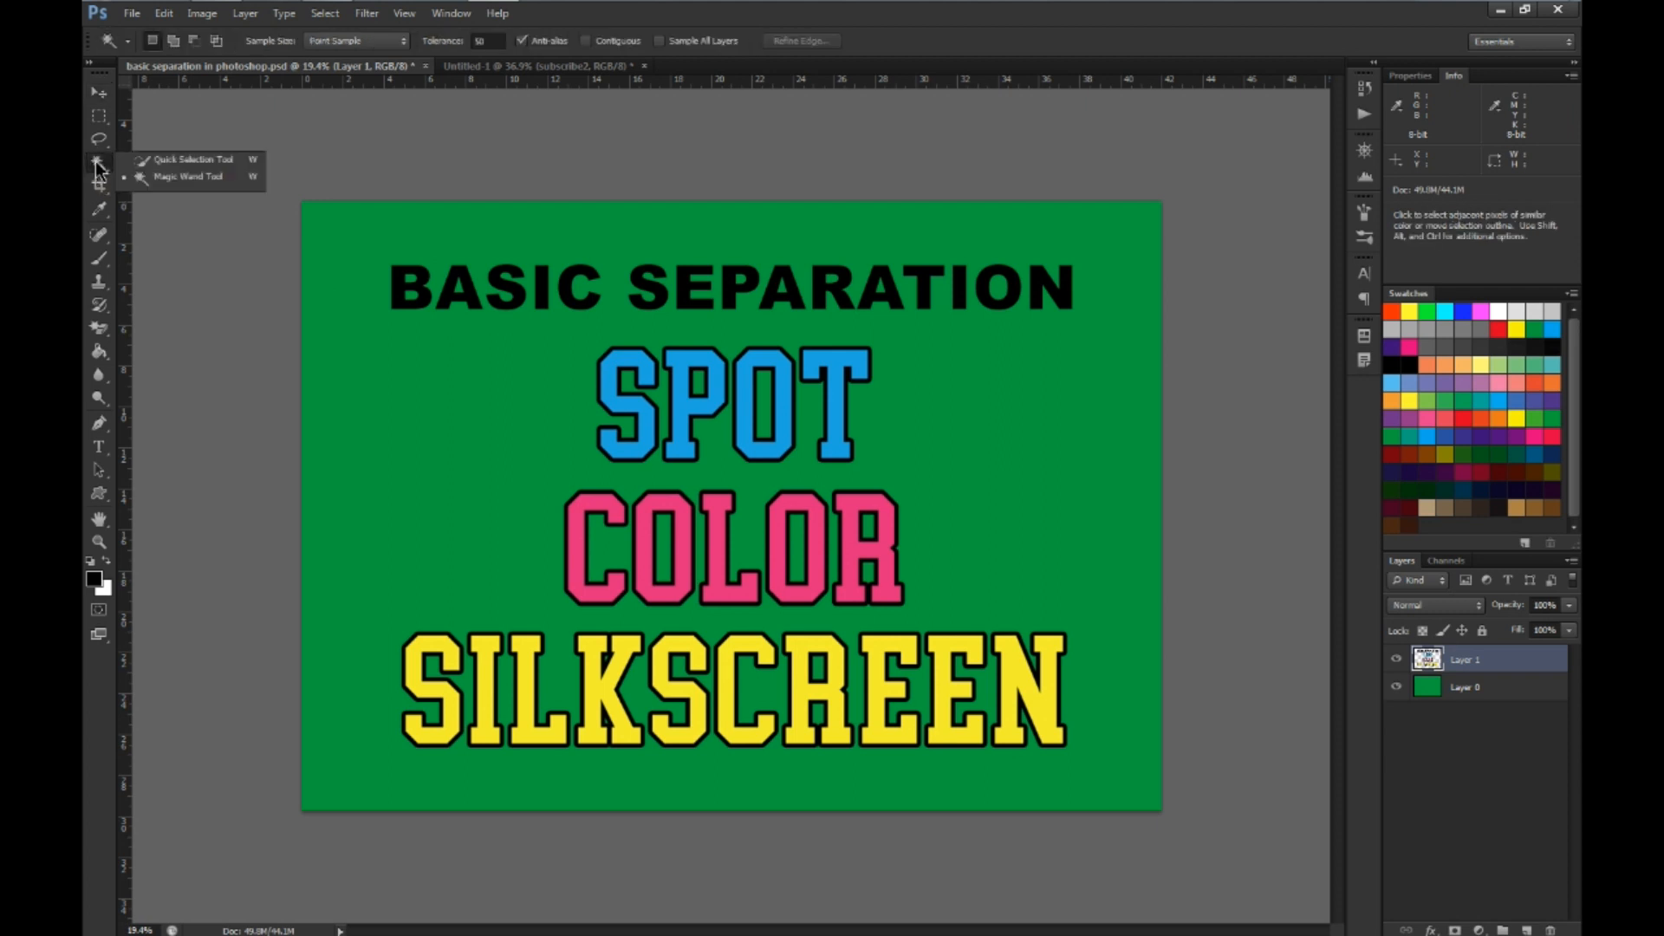
click(201, 184)
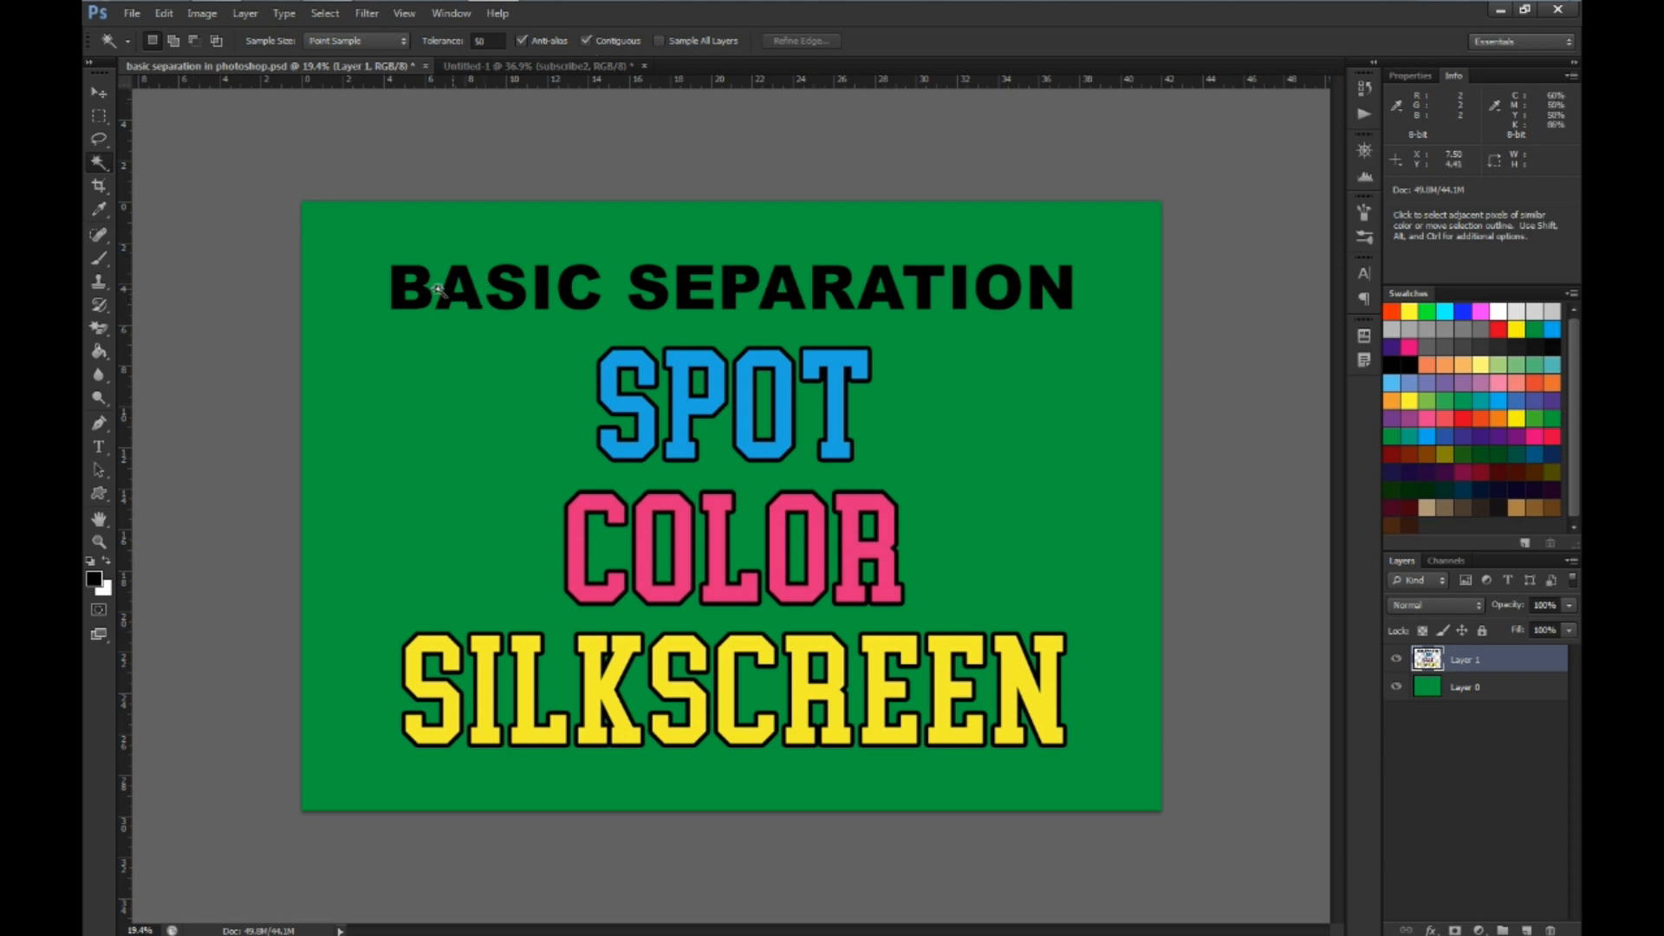
click(399, 283)
click(621, 393)
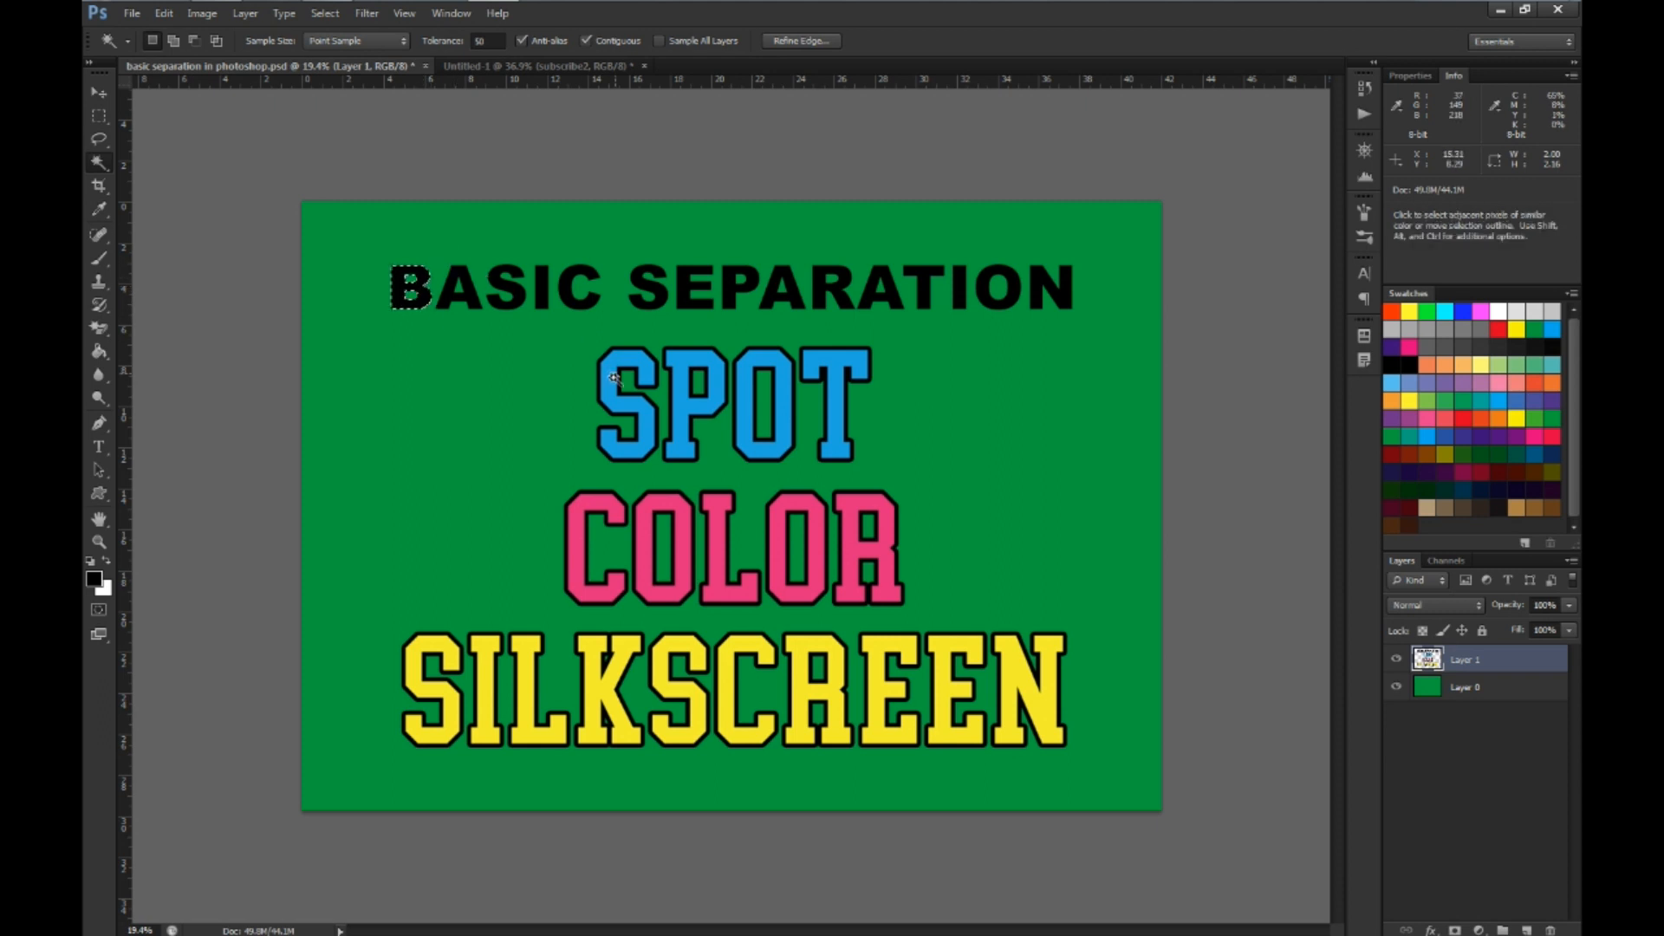
click(663, 499)
key(ctrl+d)
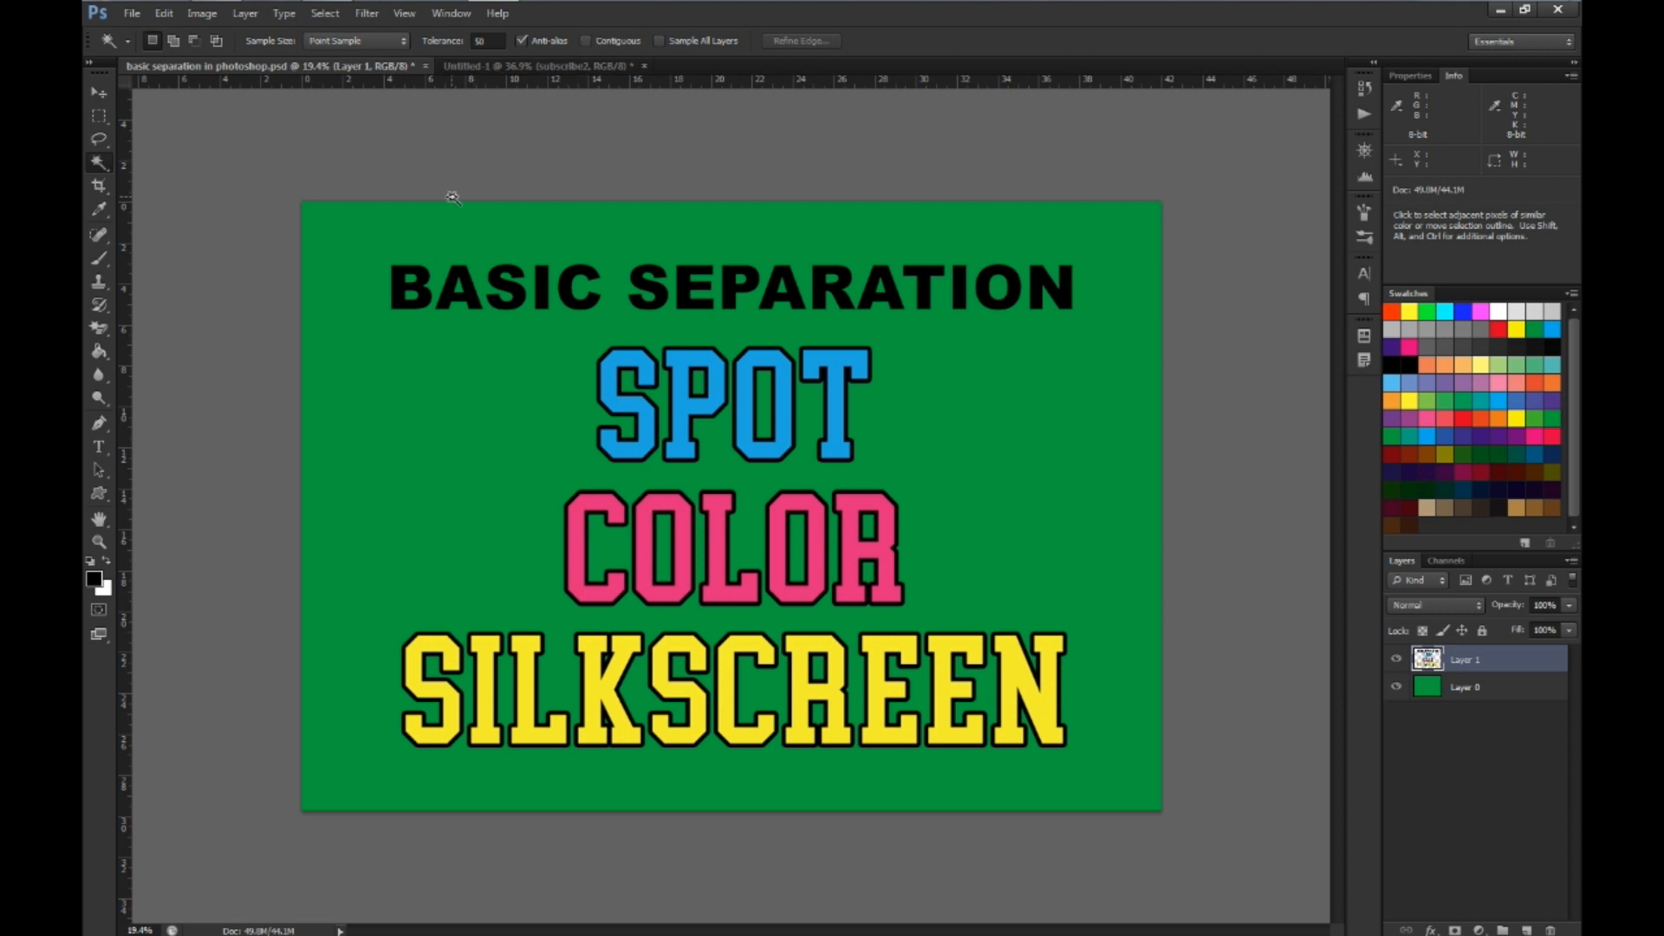
Copy all black areas of Layer 1 onto a new layer using the Magic Wand with Contiguous off, and hide both layers
click(397, 292)
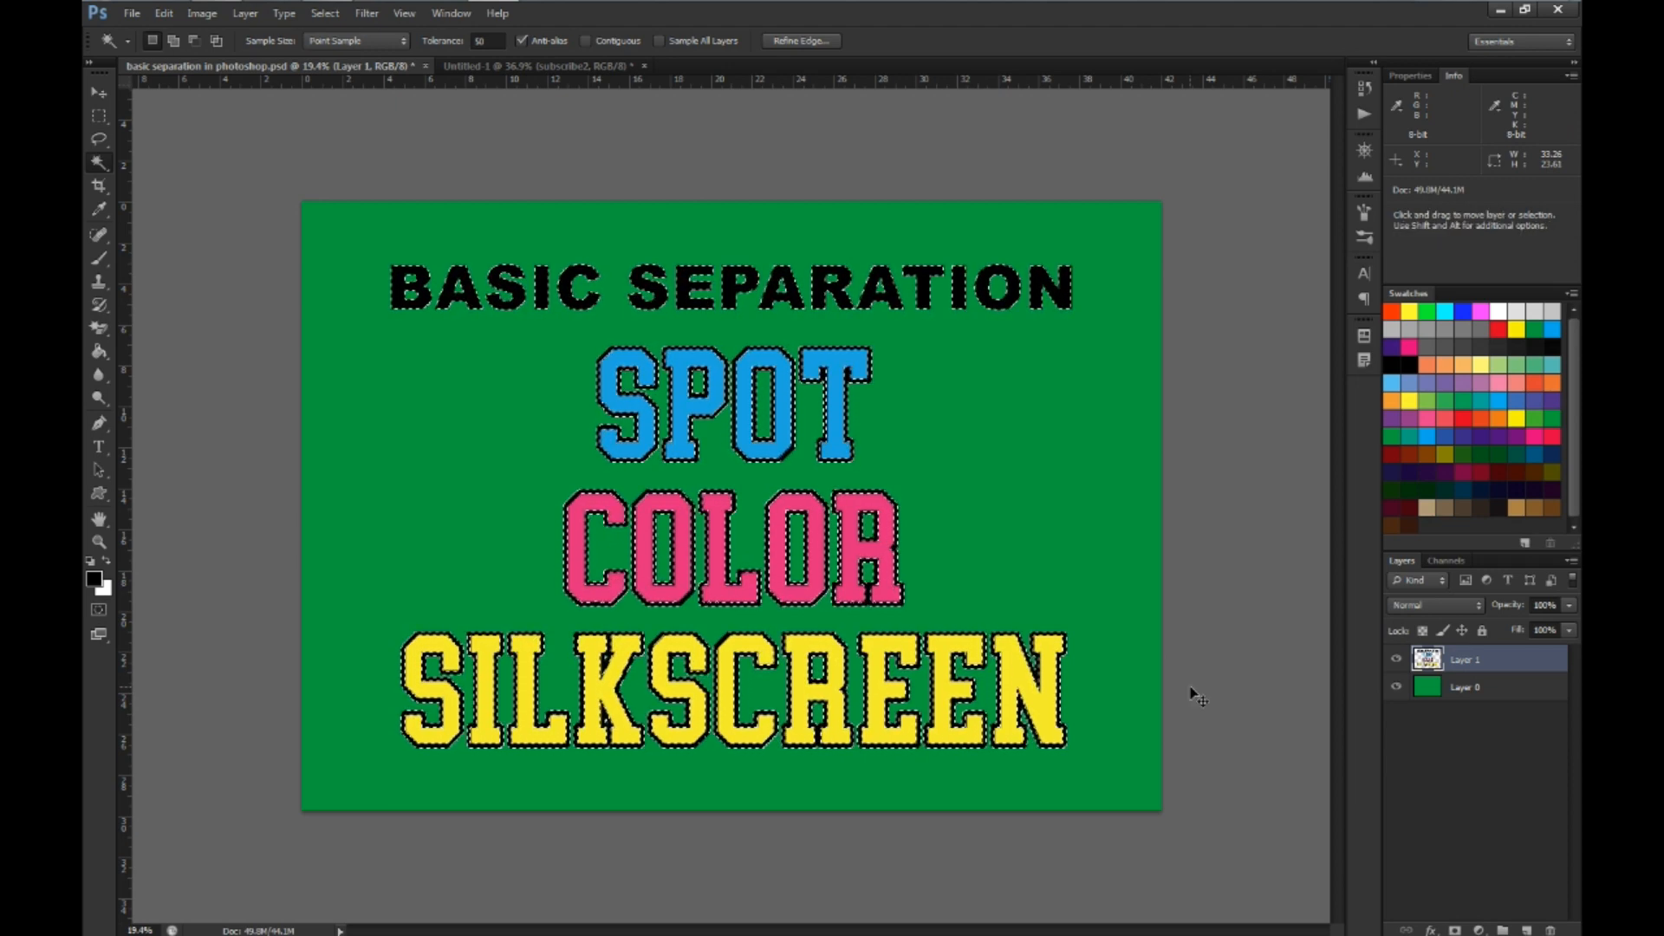
key(ctrl+j)
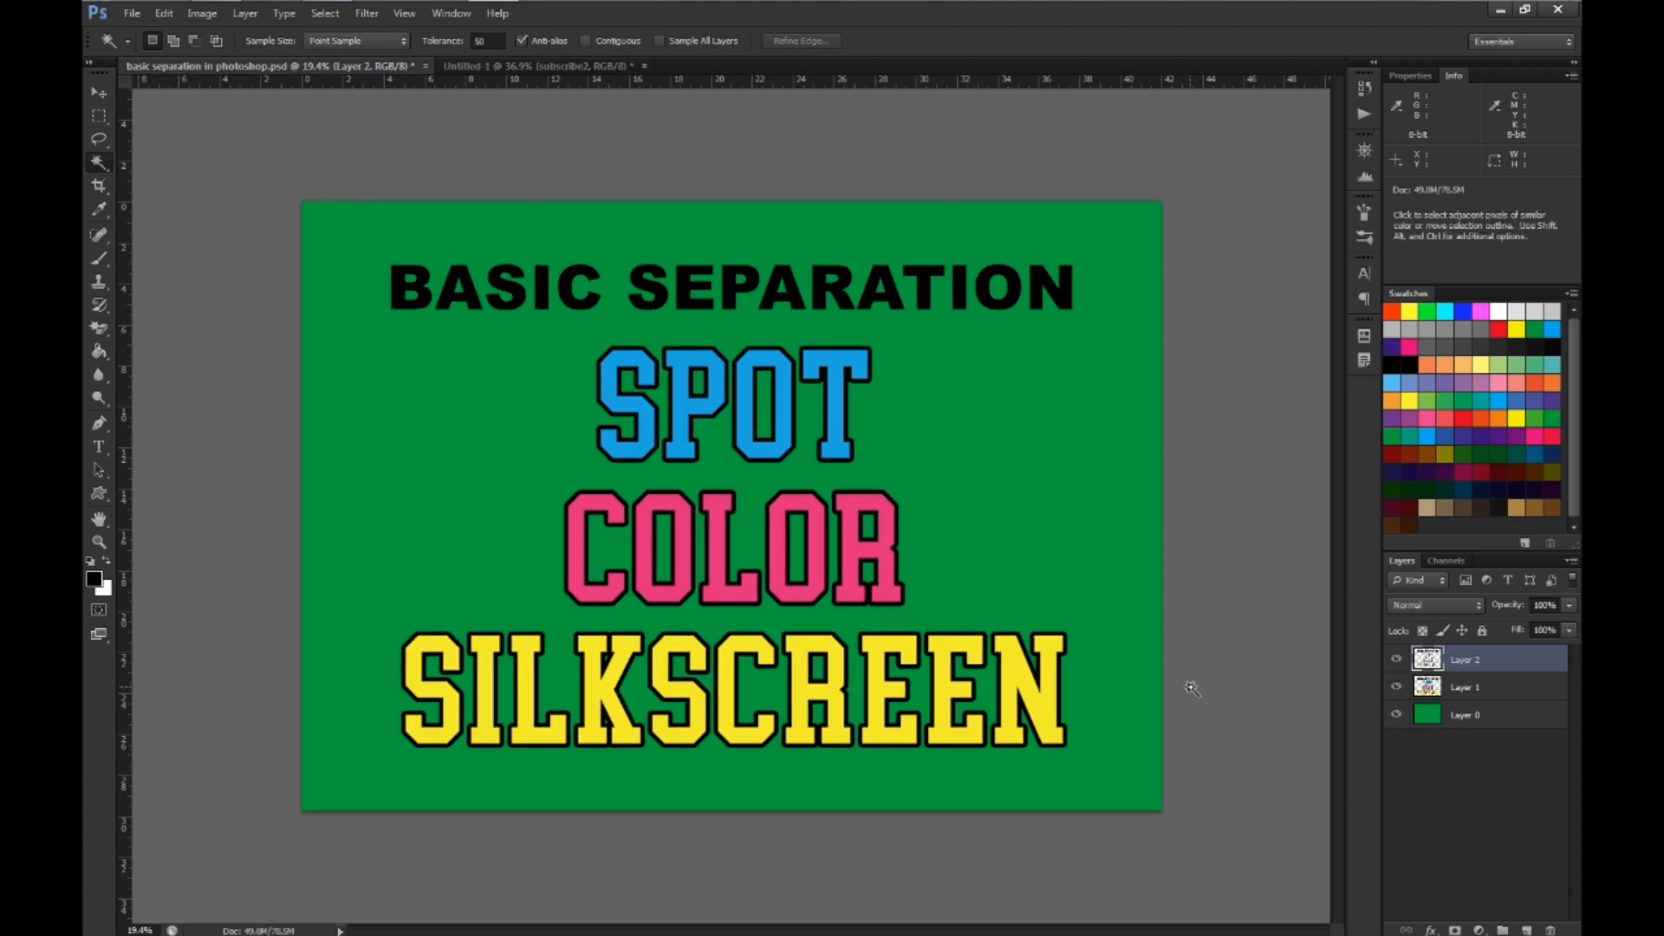
click(1398, 687)
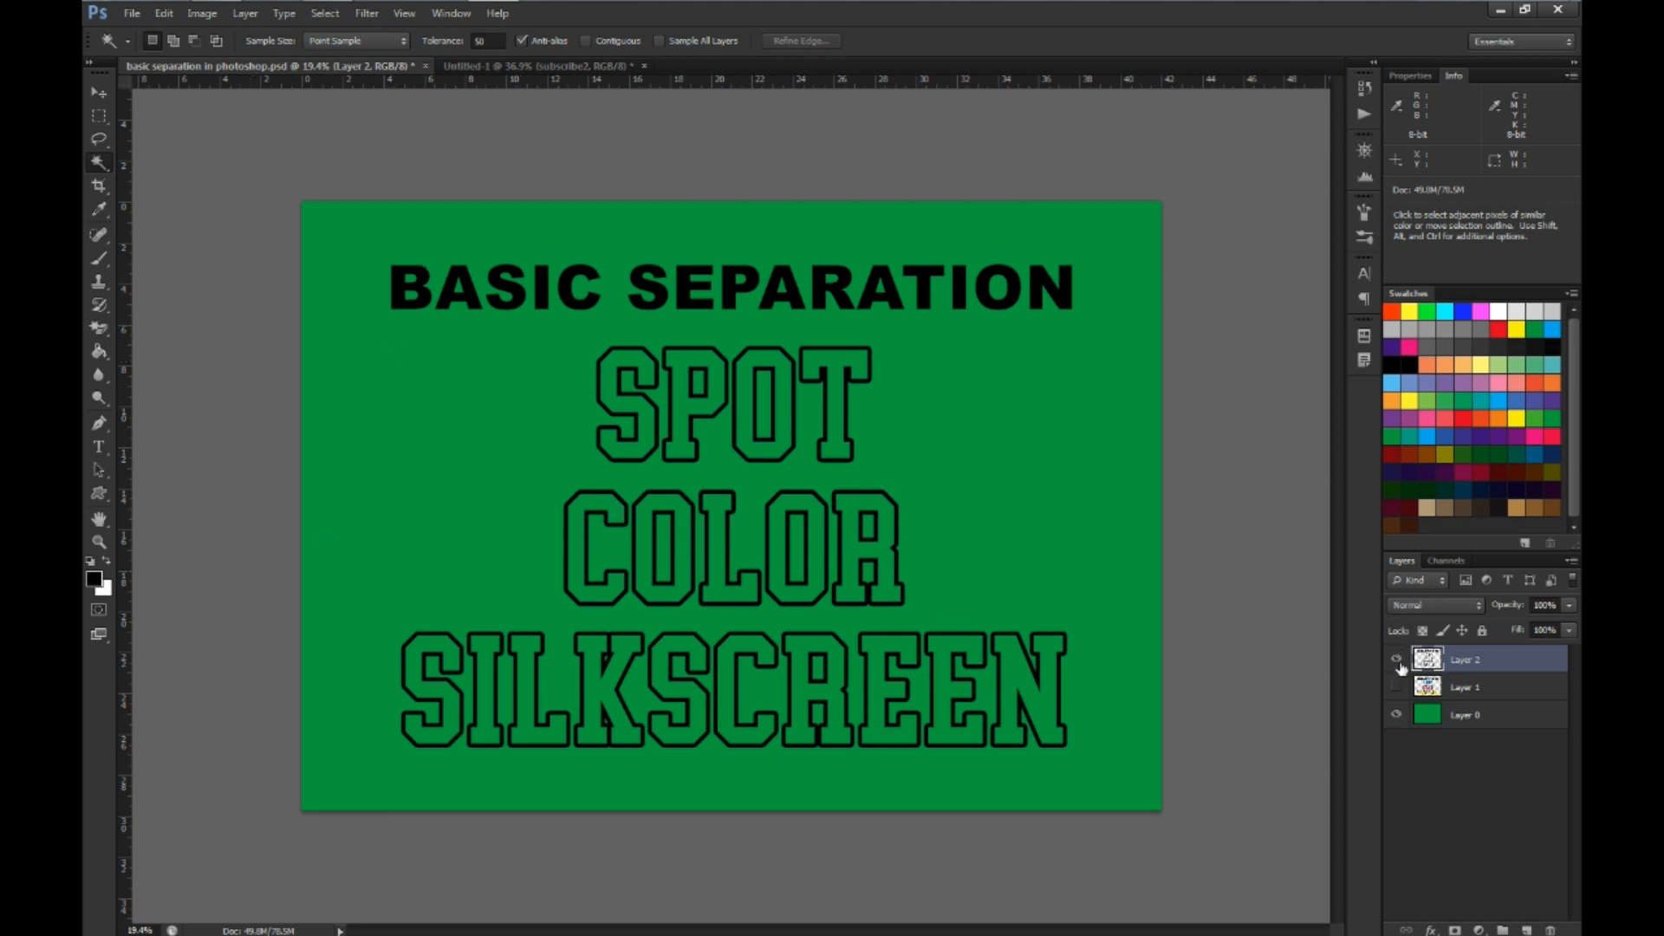
click(1397, 661)
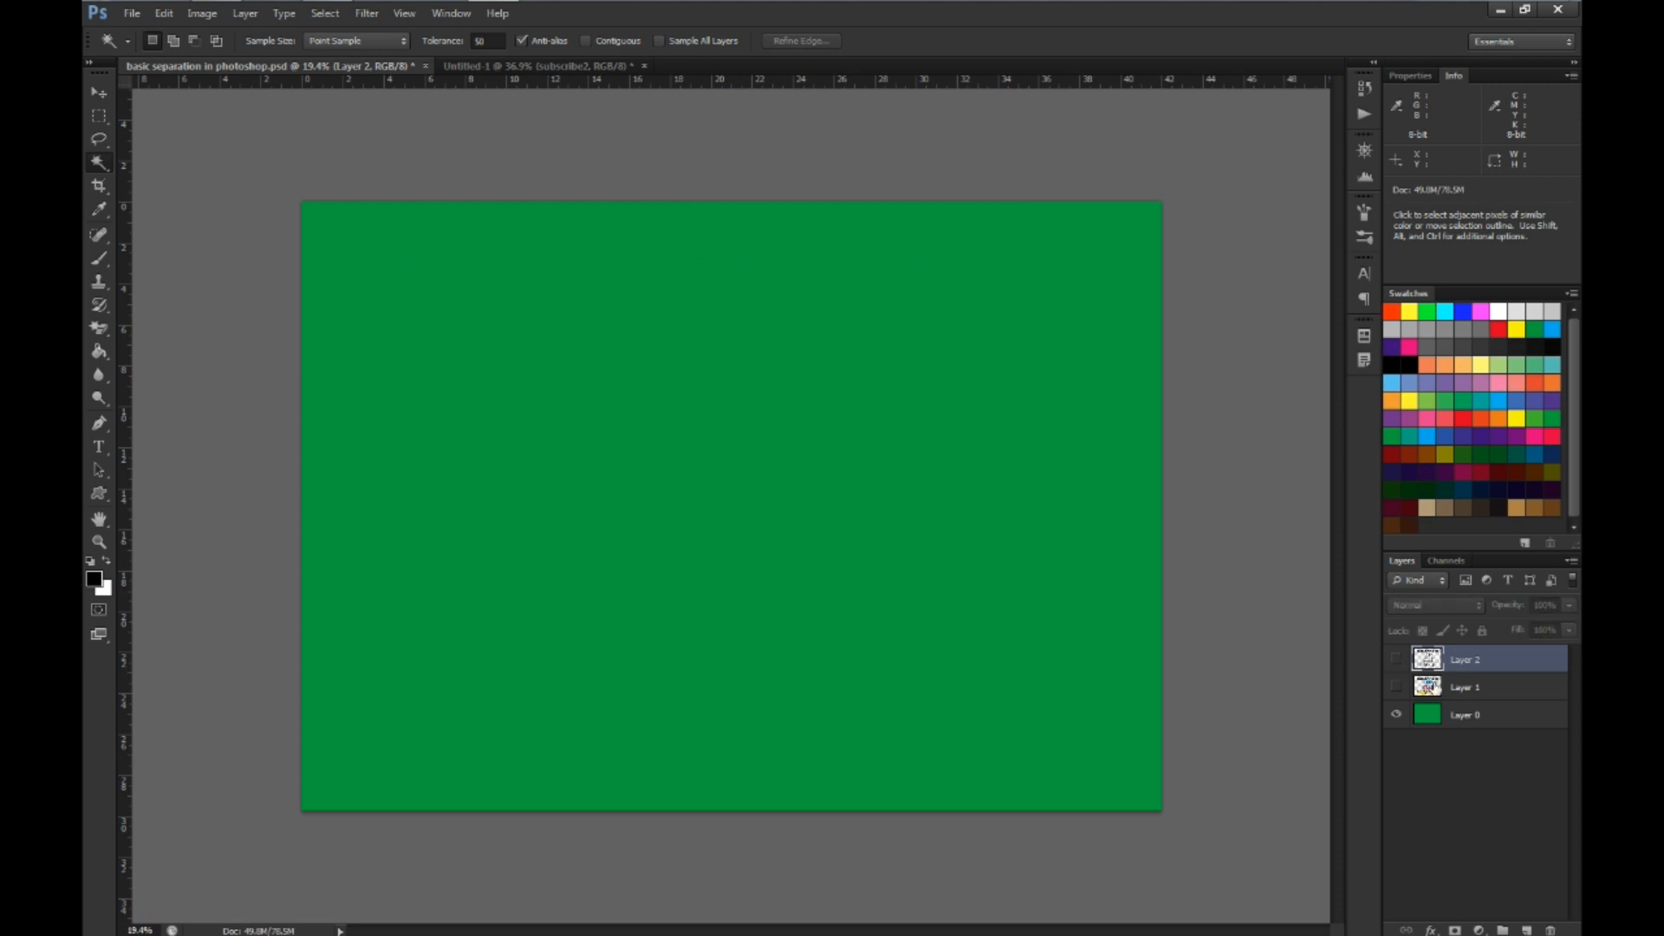
Copy the blue SPOT lettering from Layer 1 onto its own layer, check it alone, and hide the copy
click(1404, 687)
click(1398, 688)
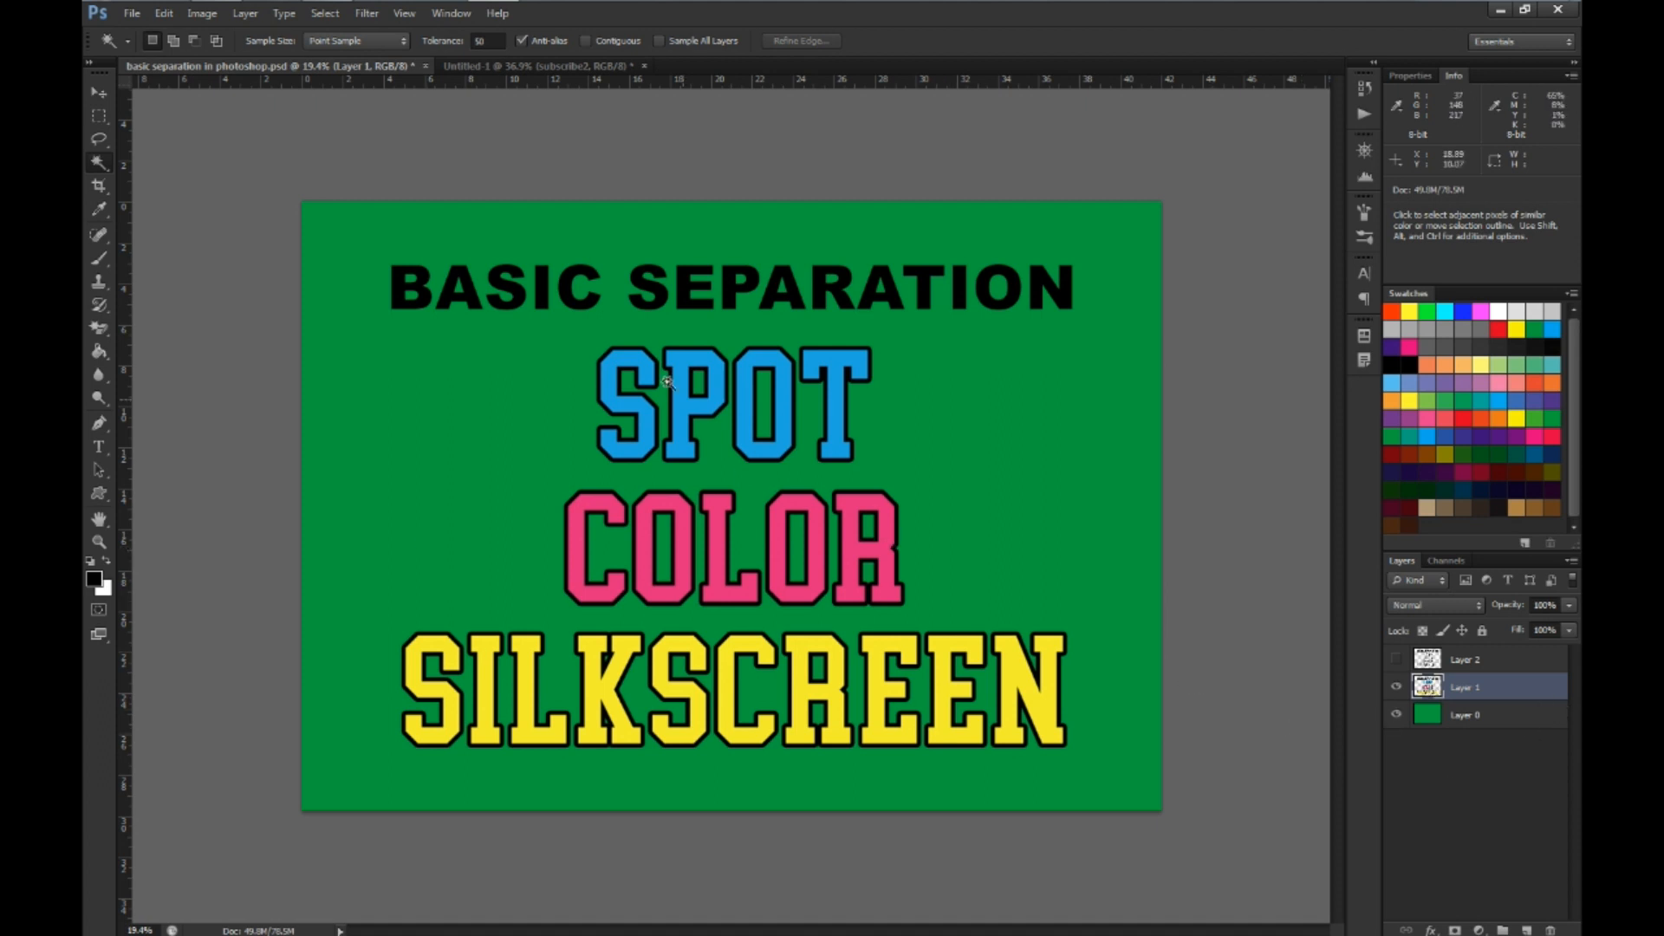
click(613, 390)
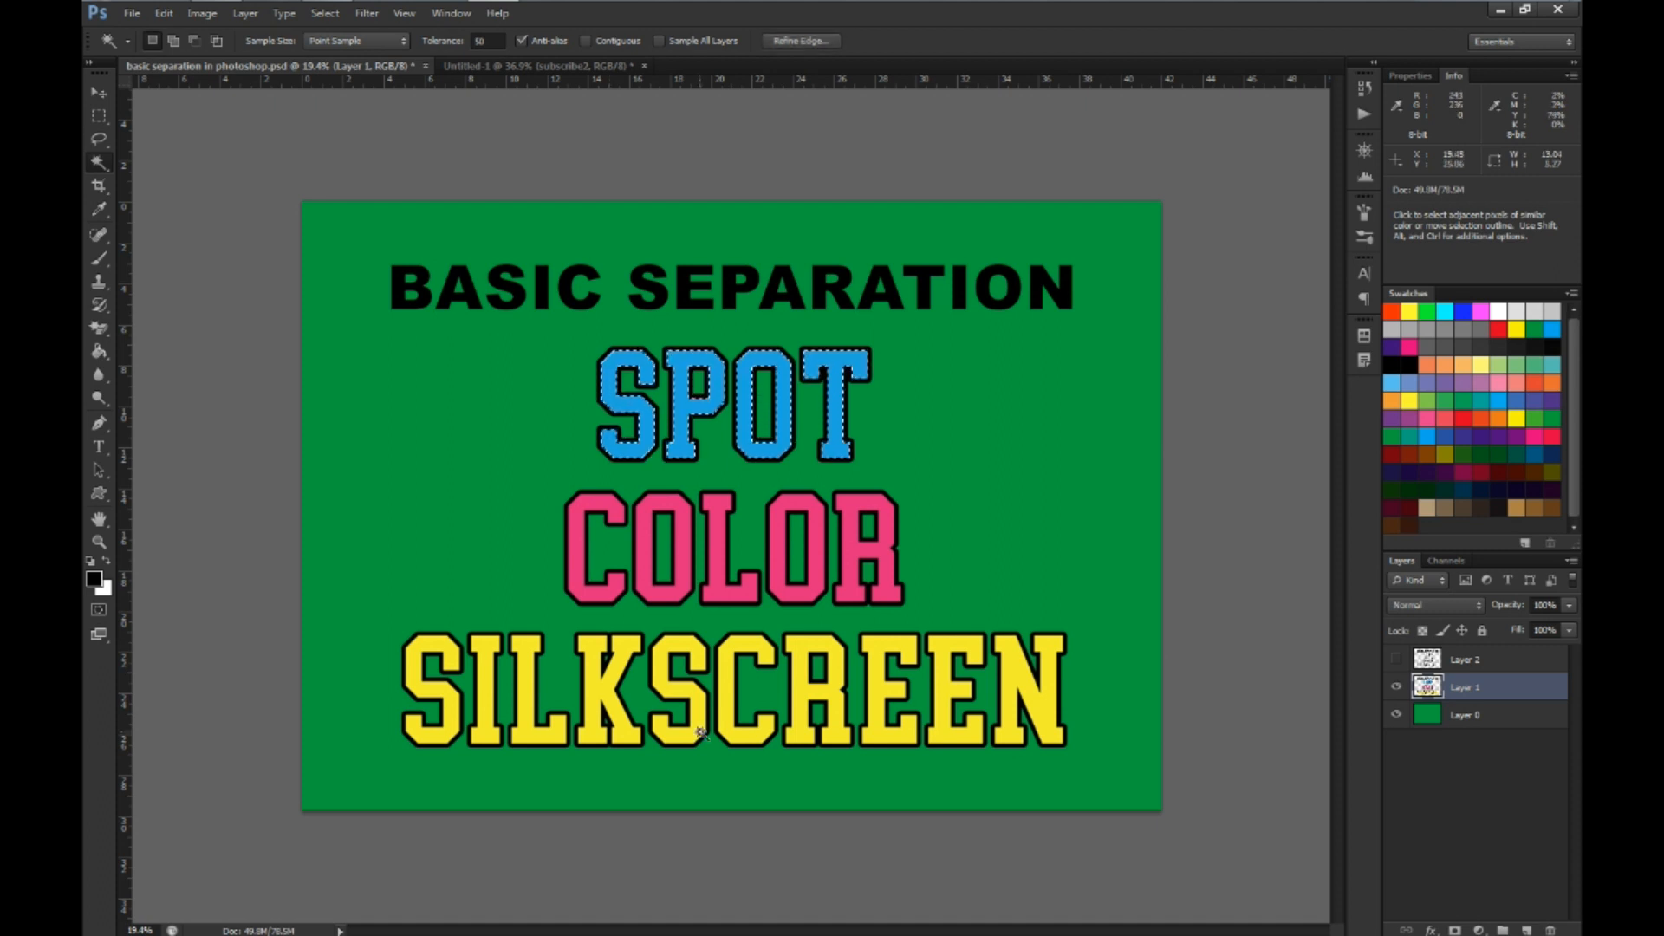
key(ctrl+j)
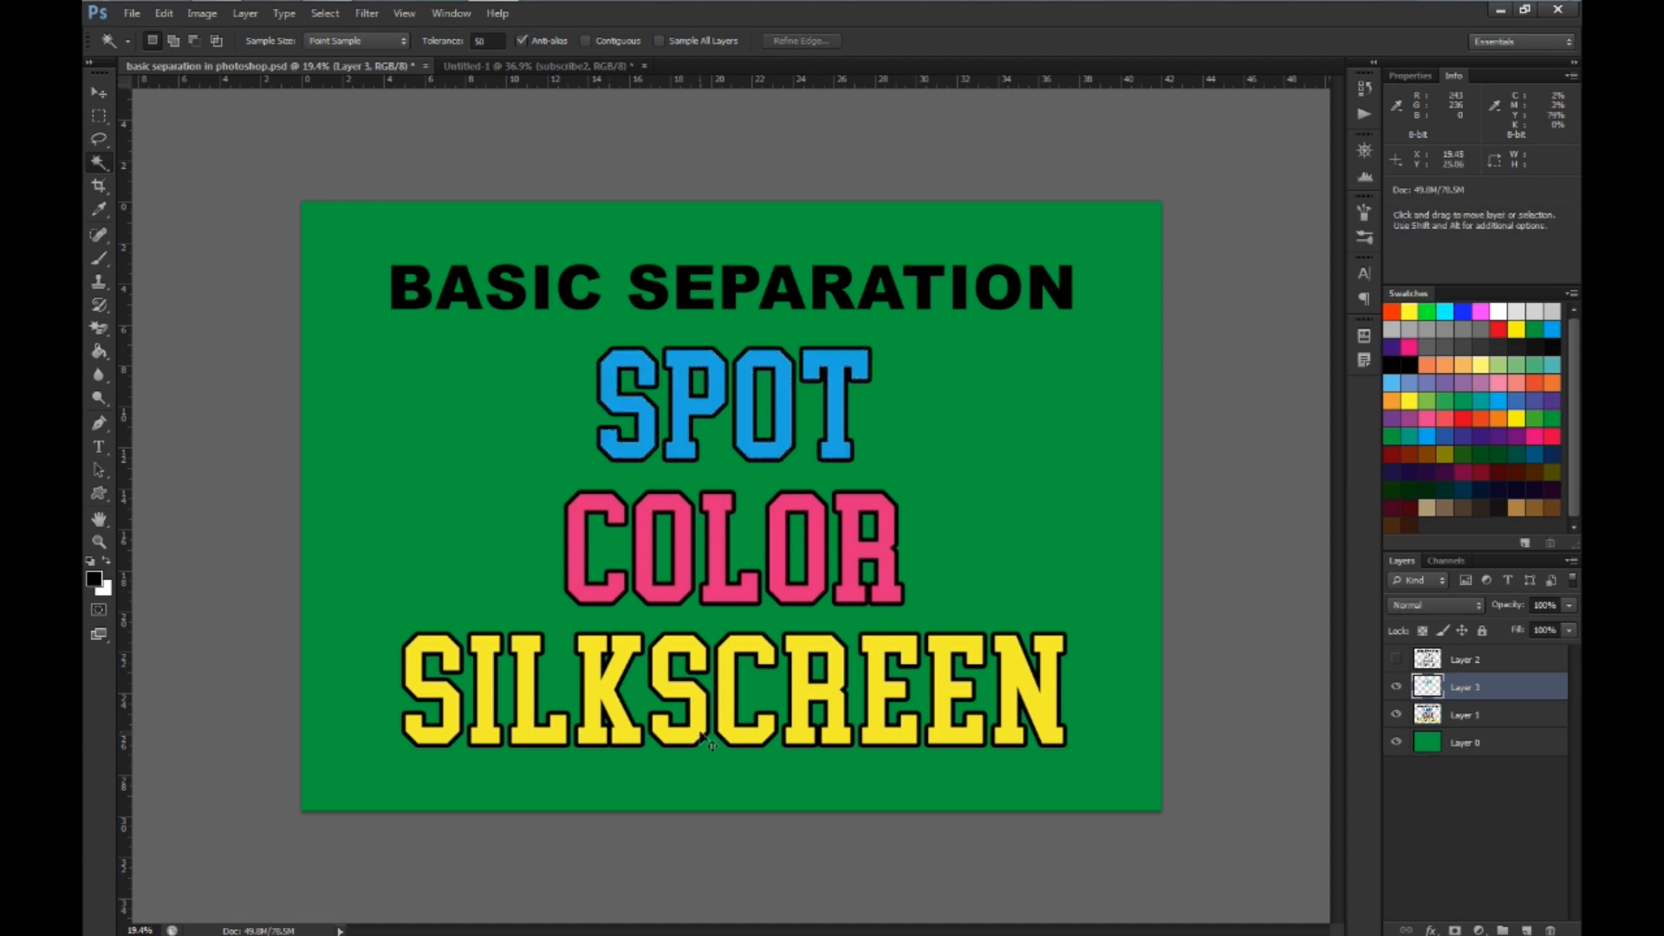
click(1397, 715)
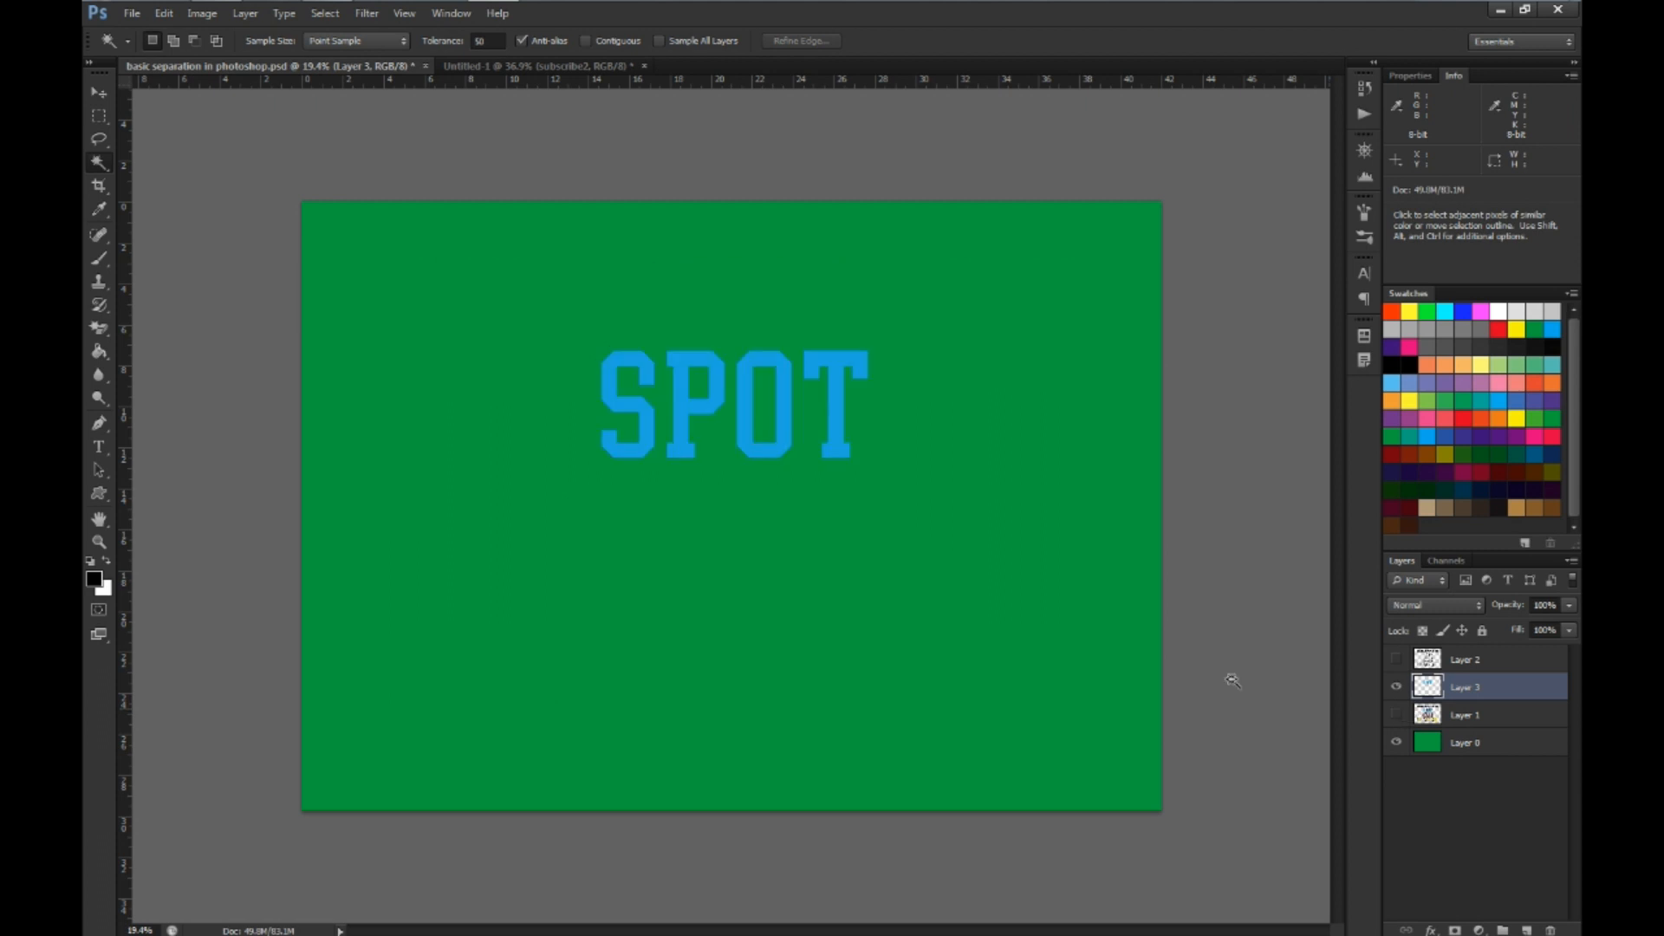
click(1396, 715)
click(1396, 687)
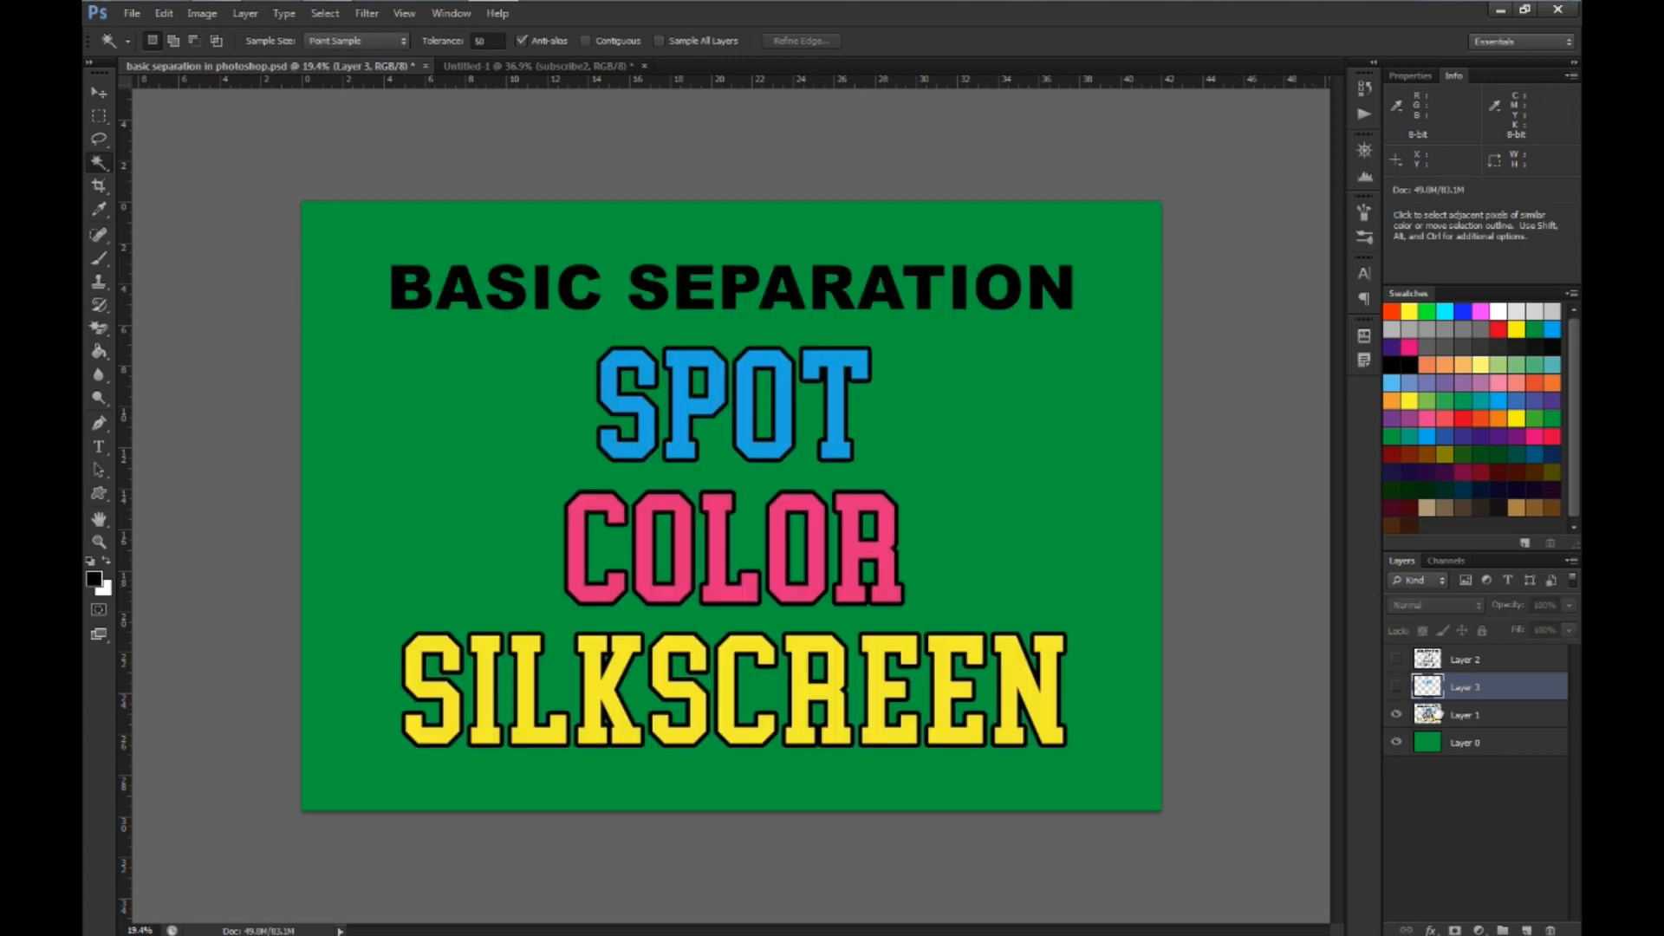
Copy the pink COLOR lettering from Layer 1 onto its own layer, hide the copy, and reselect Layer 1
click(1432, 725)
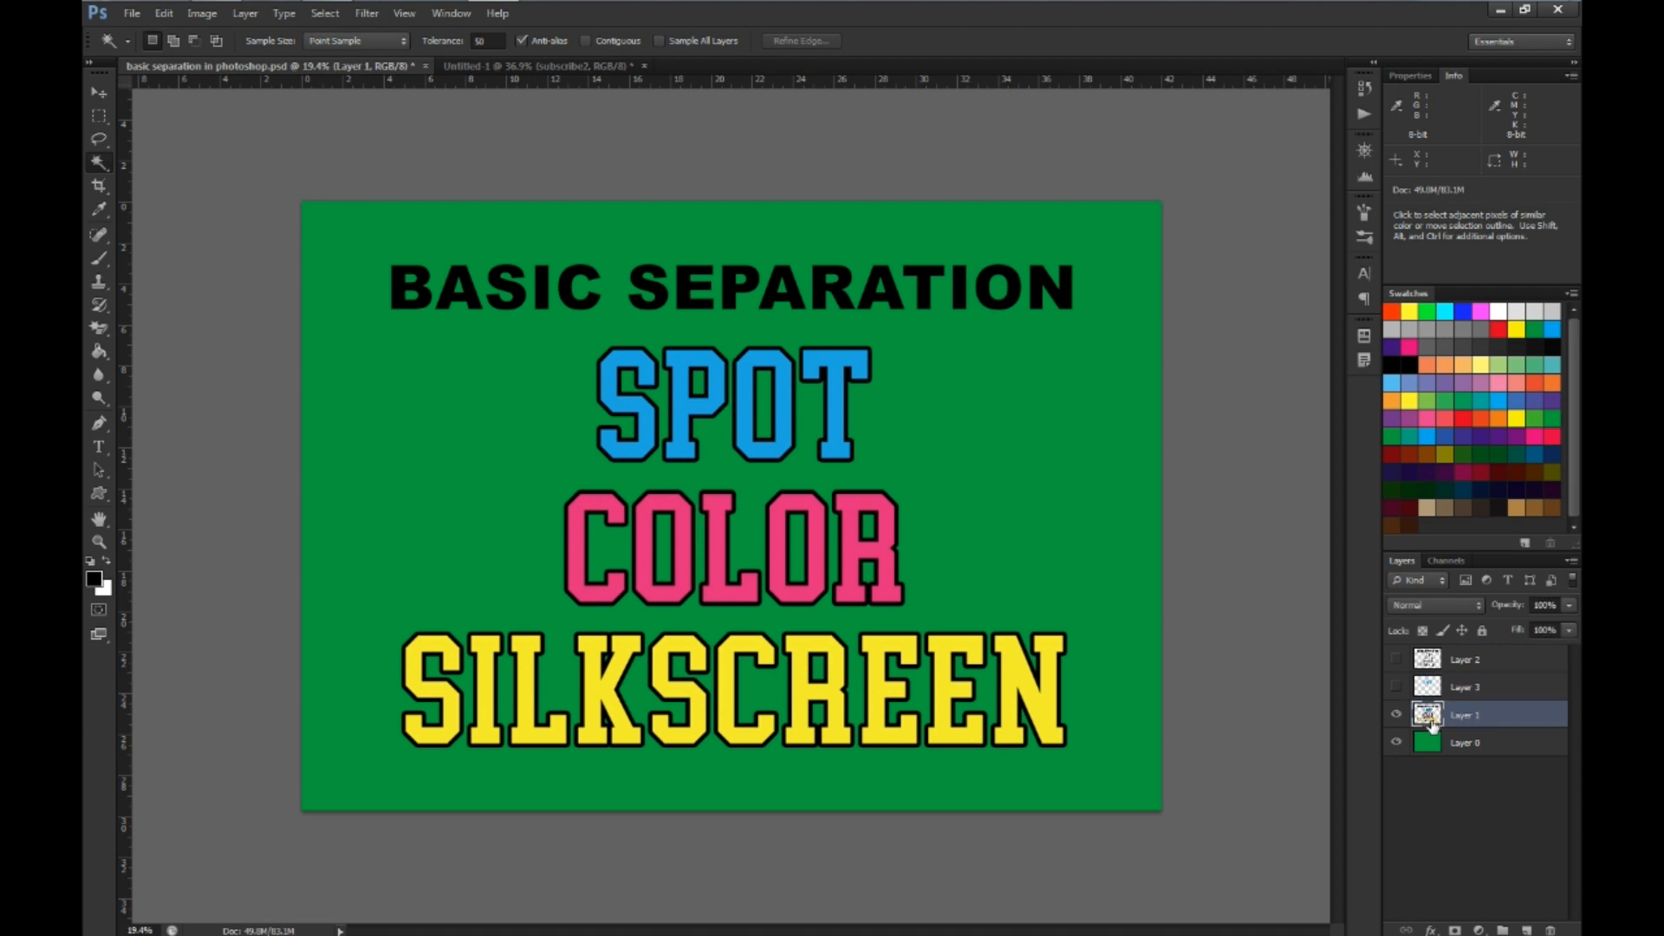
click(574, 517)
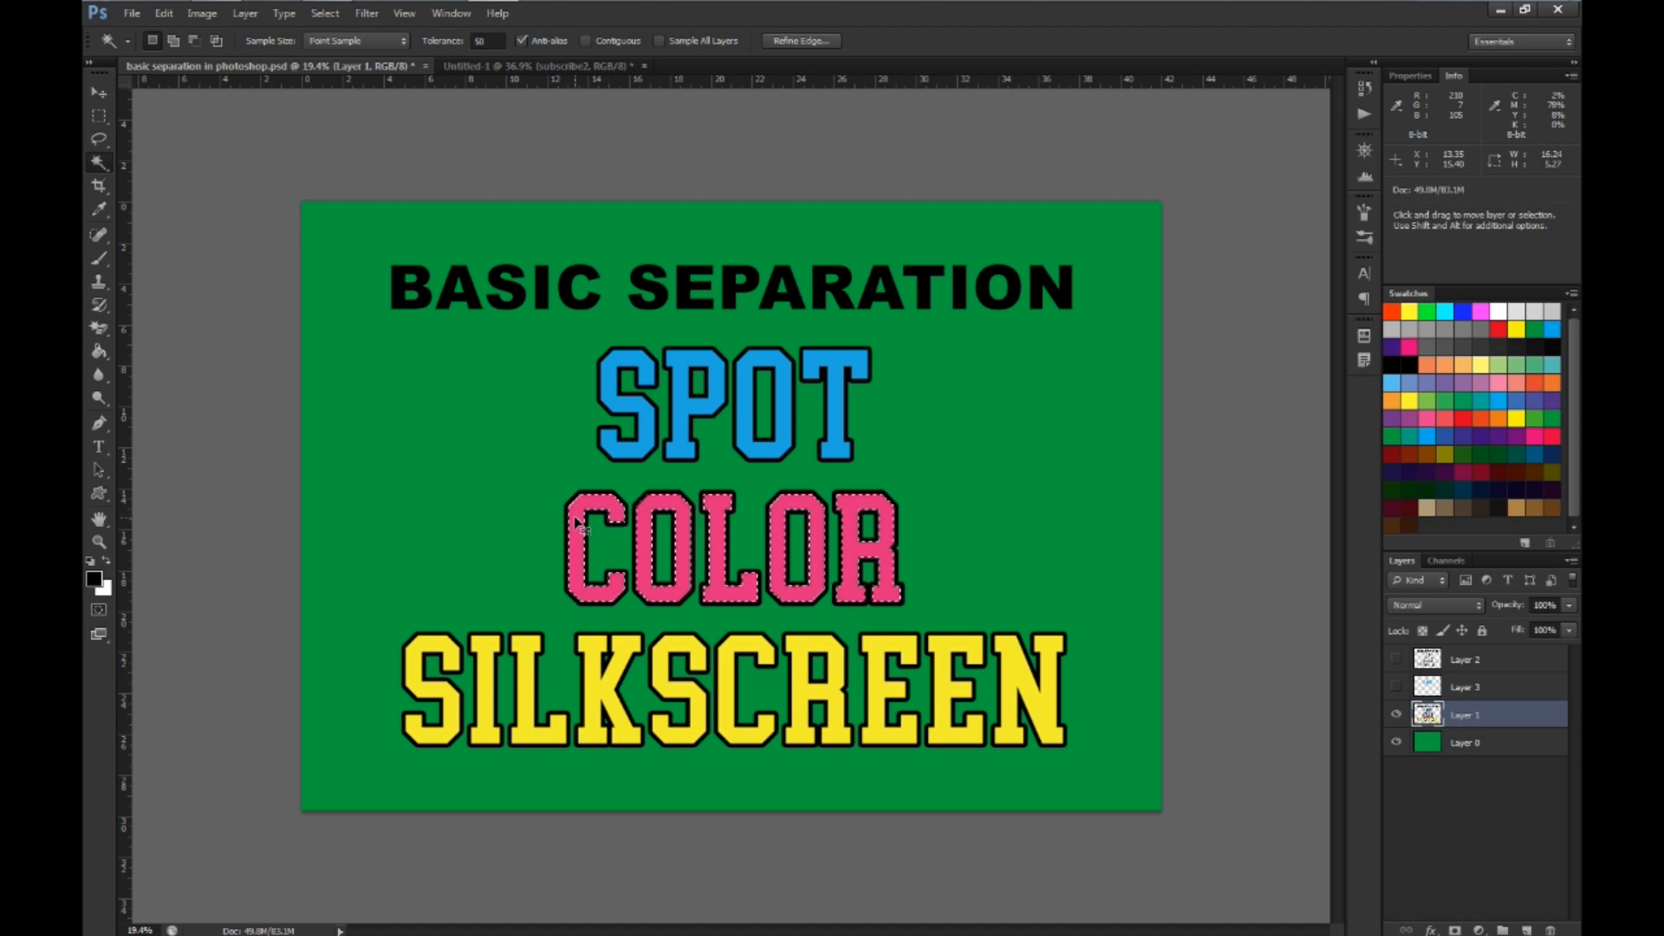
key(ctrl+j)
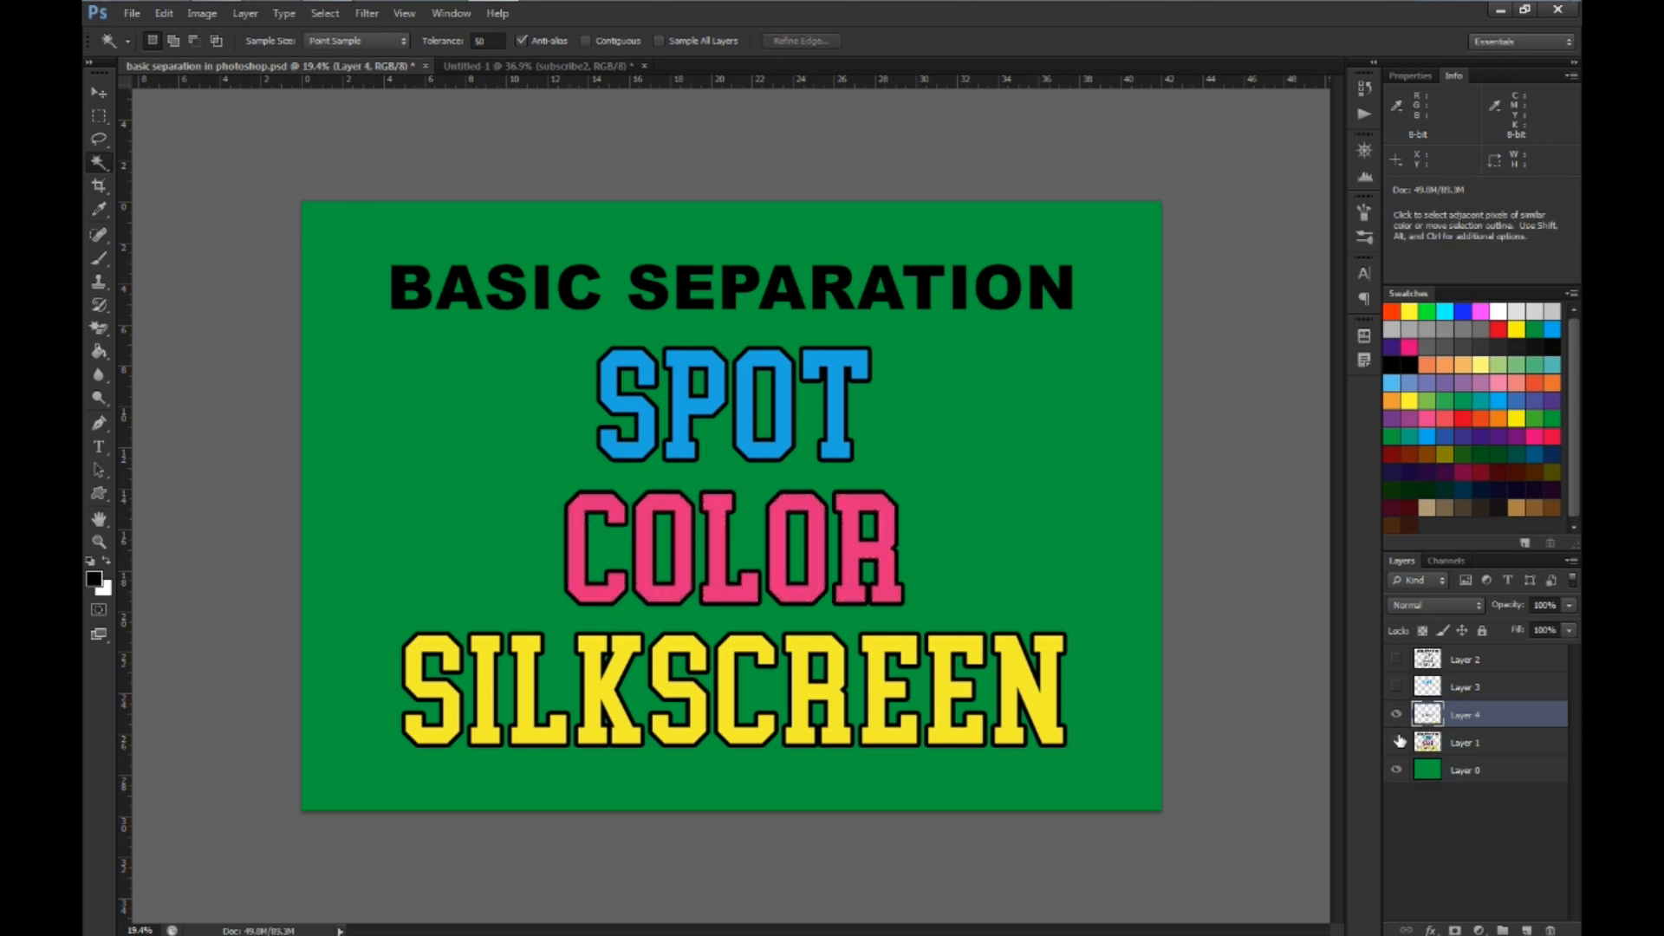
click(1397, 742)
click(1397, 743)
click(1397, 714)
click(1428, 744)
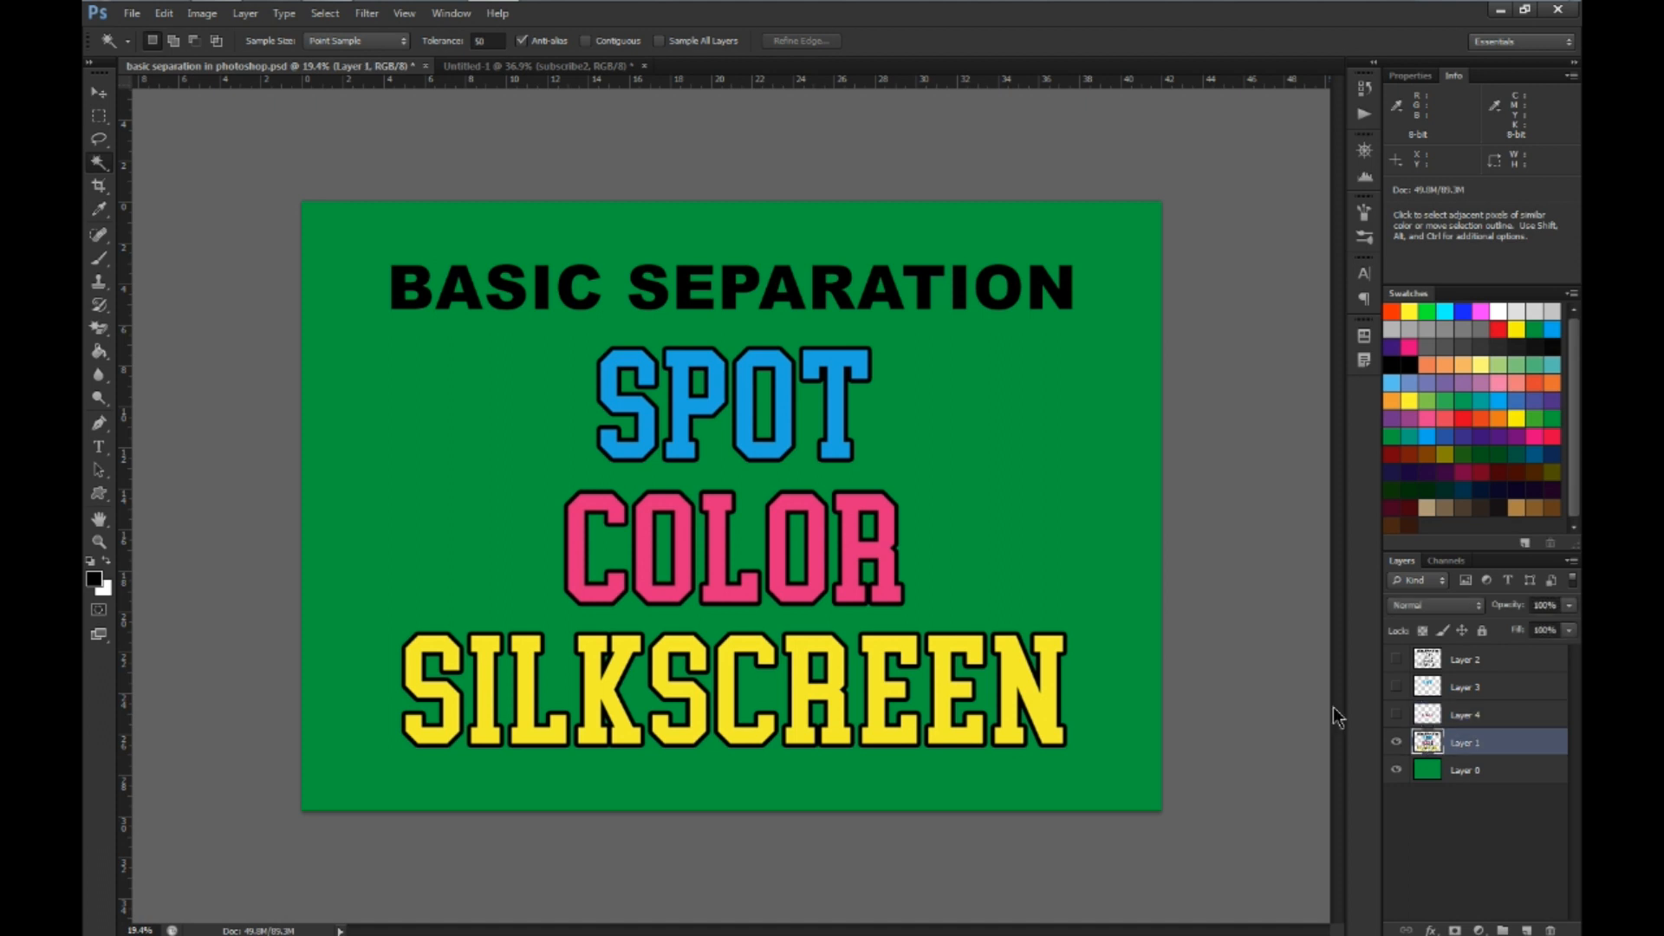
Copy the yellow SILKSCREEN lettering from Layer 1 onto its own layer, and display only the four separated color layers, without Layer 1 and the green background
click(526, 696)
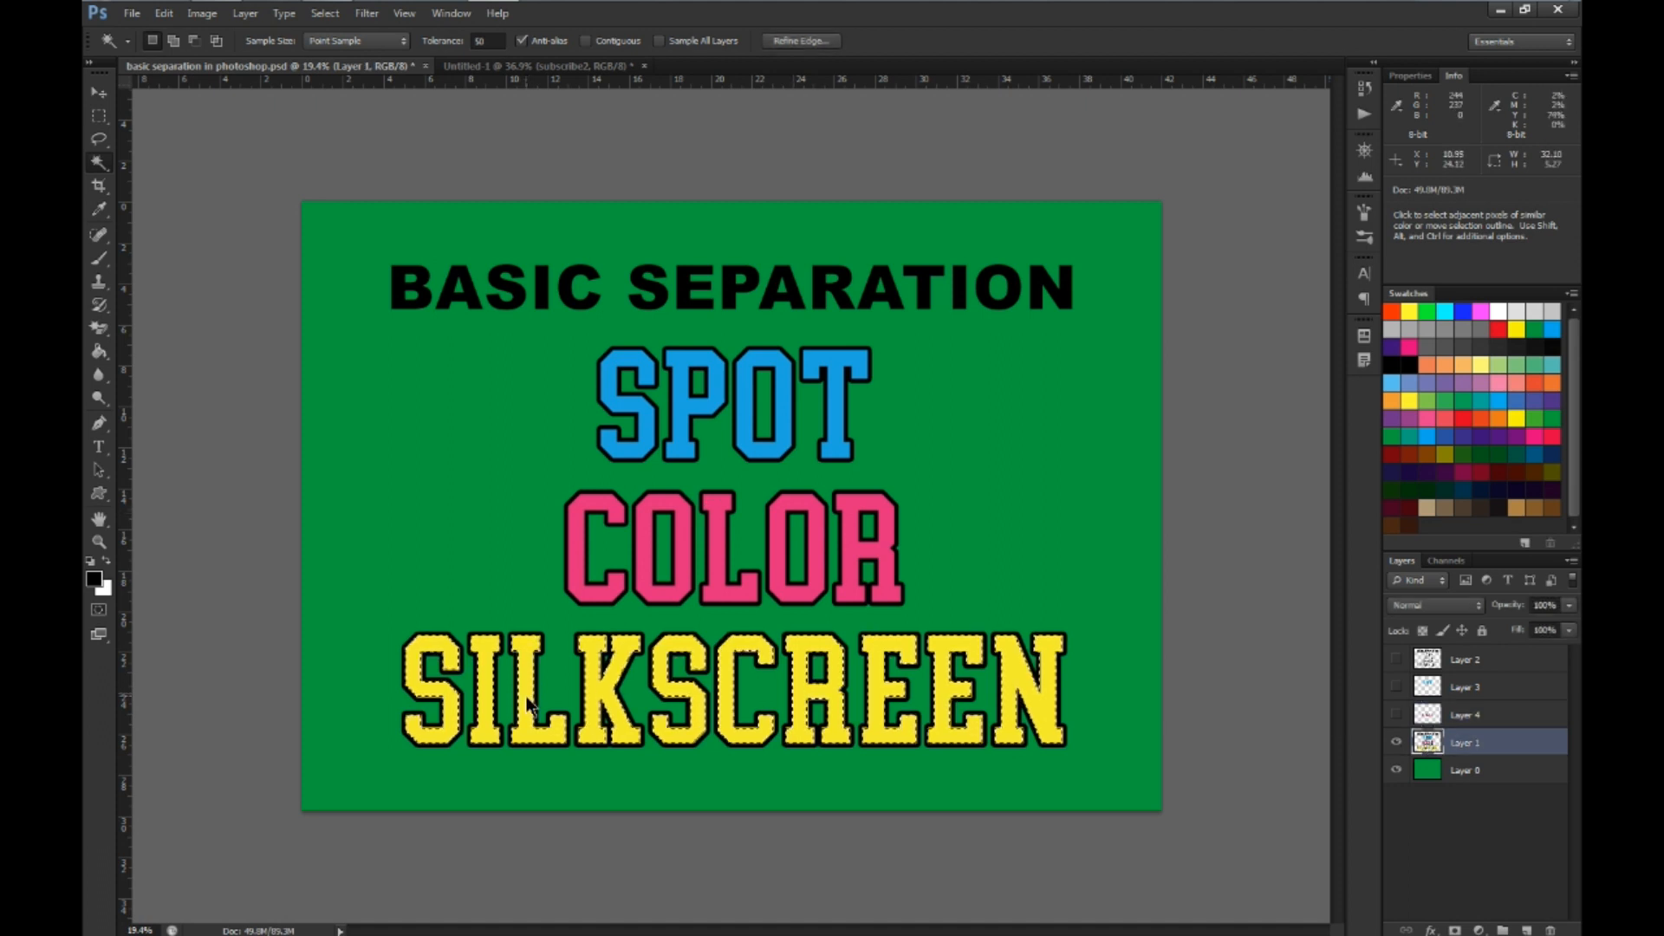
key(ctrl+j)
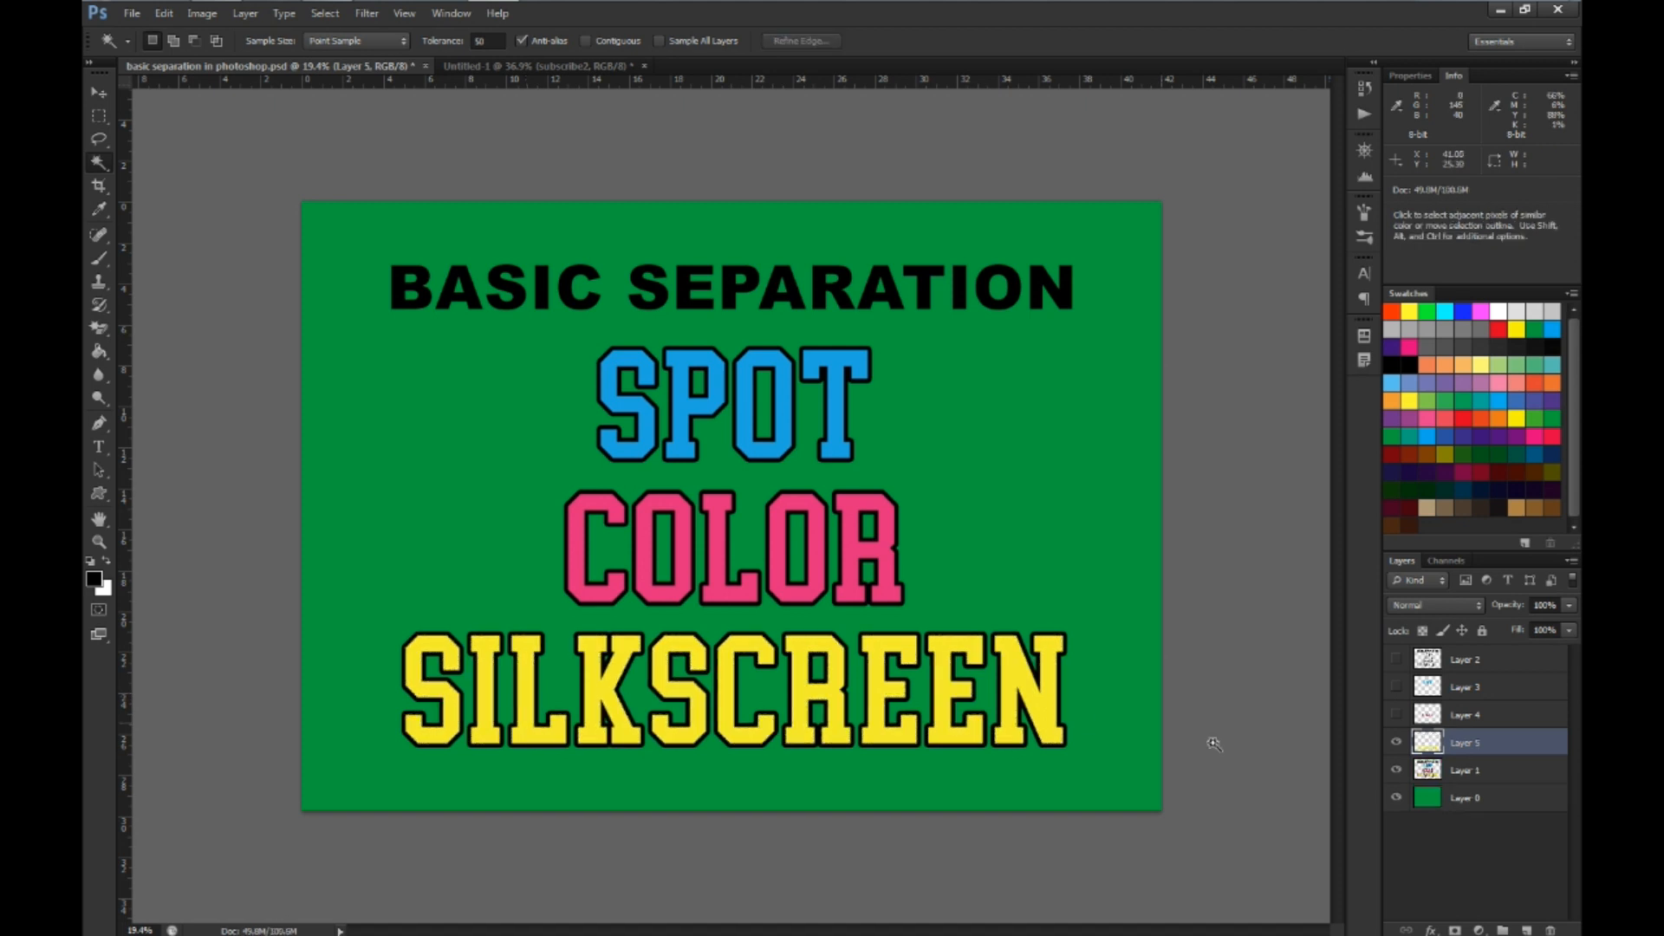
click(1396, 769)
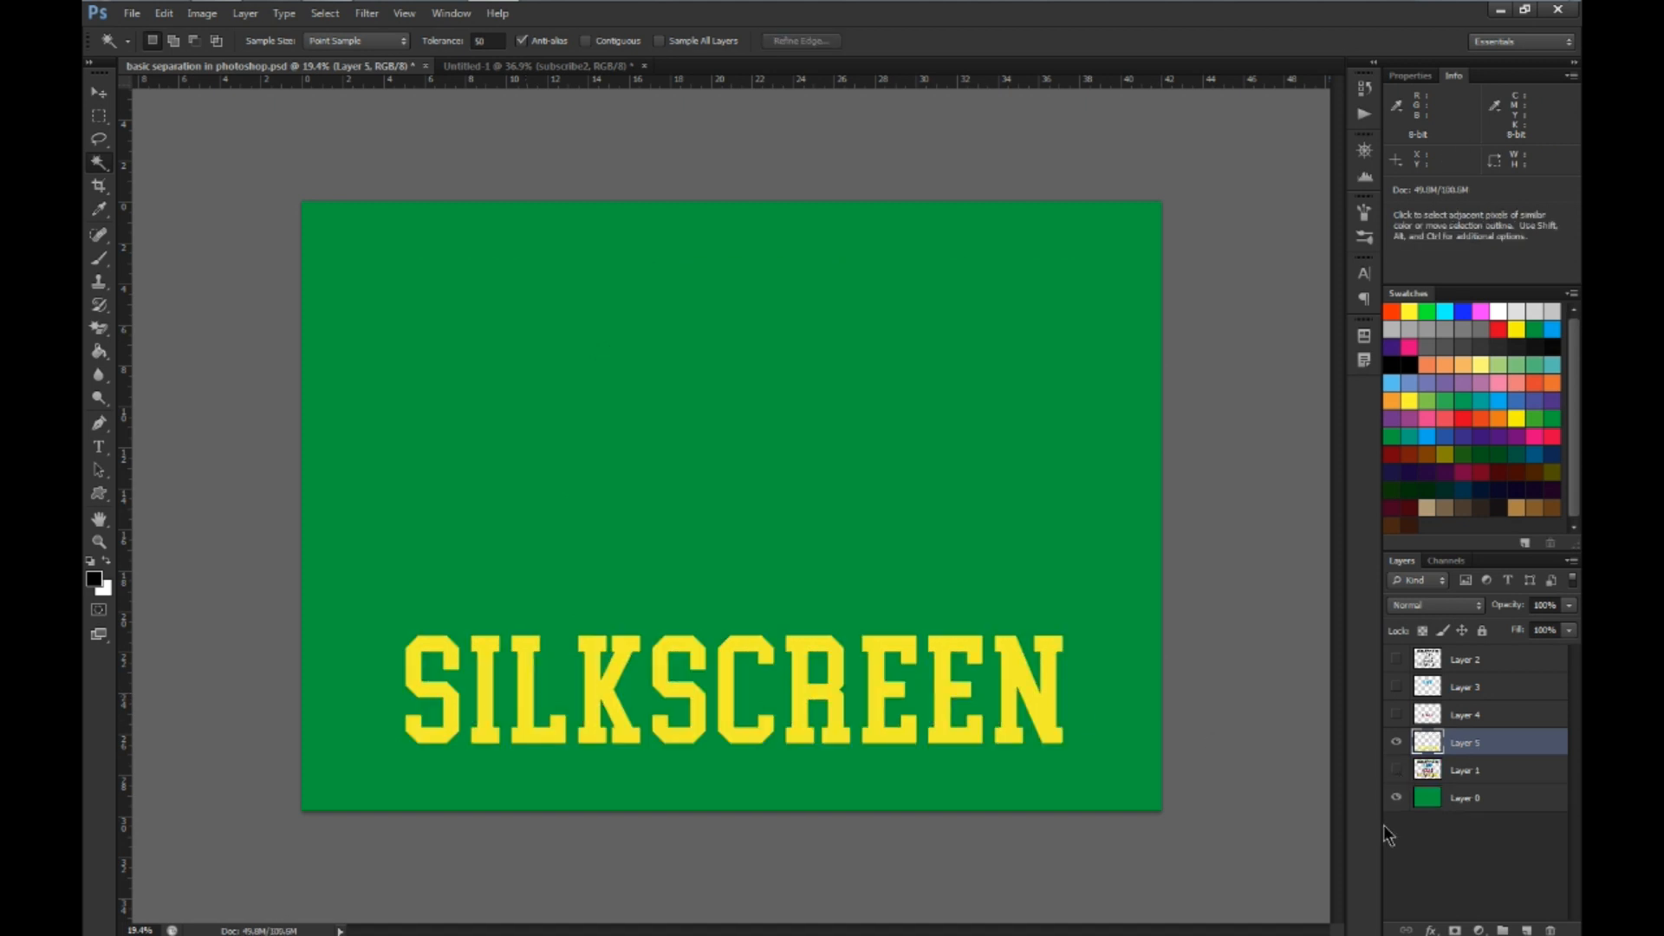
click(1395, 687)
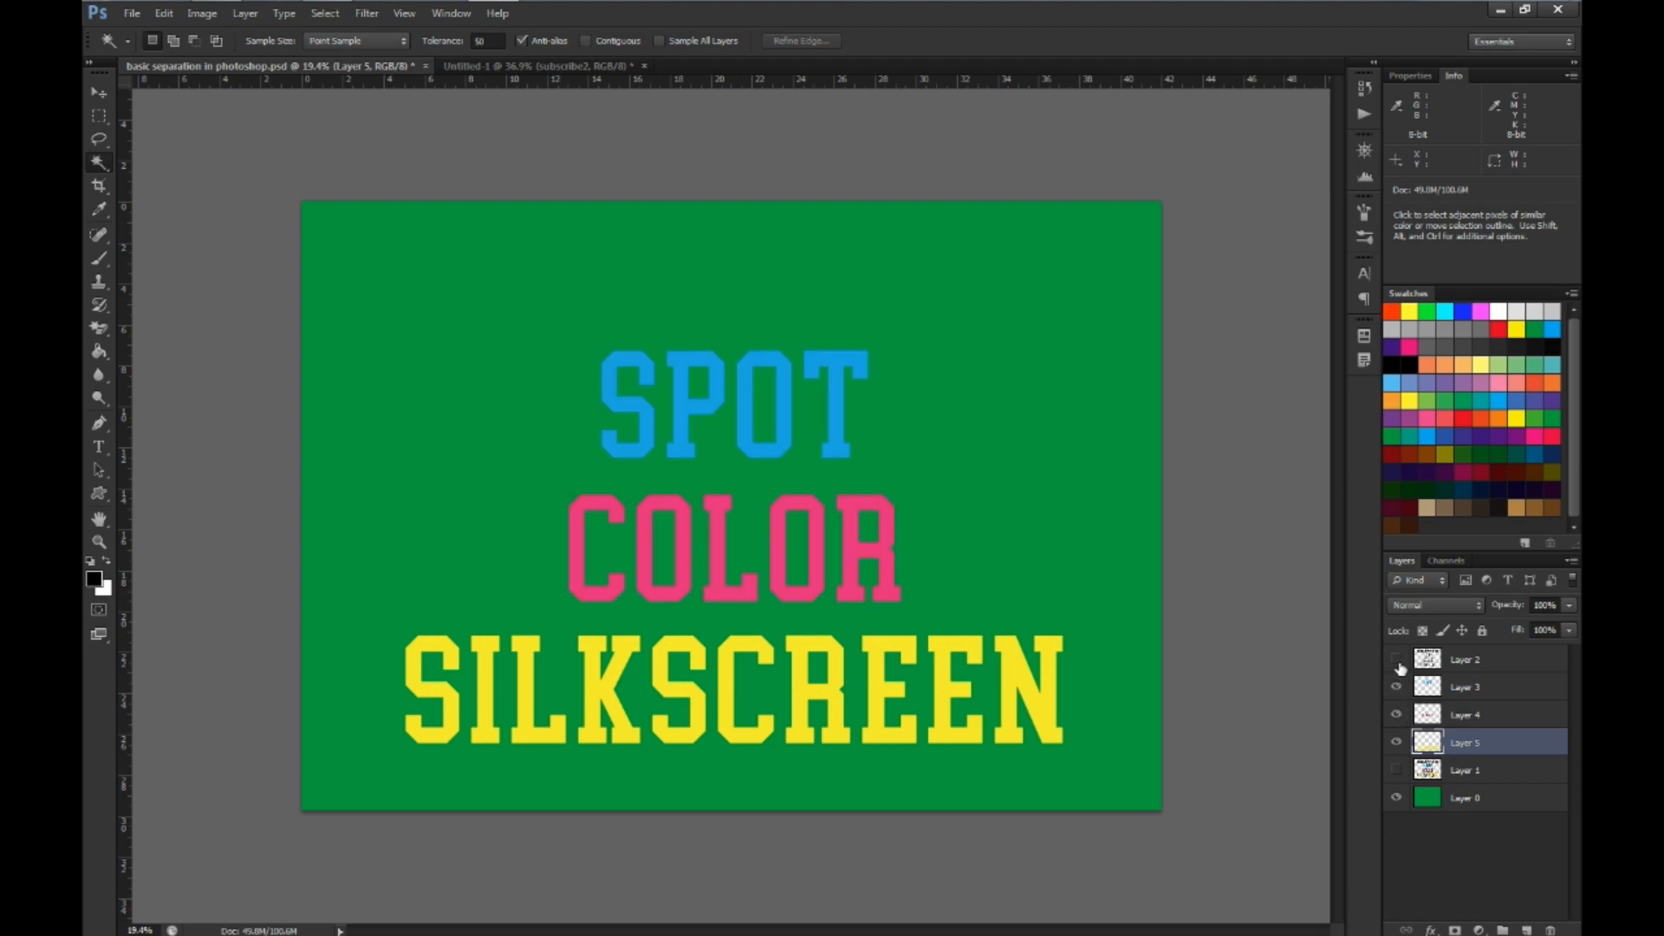
click(1396, 662)
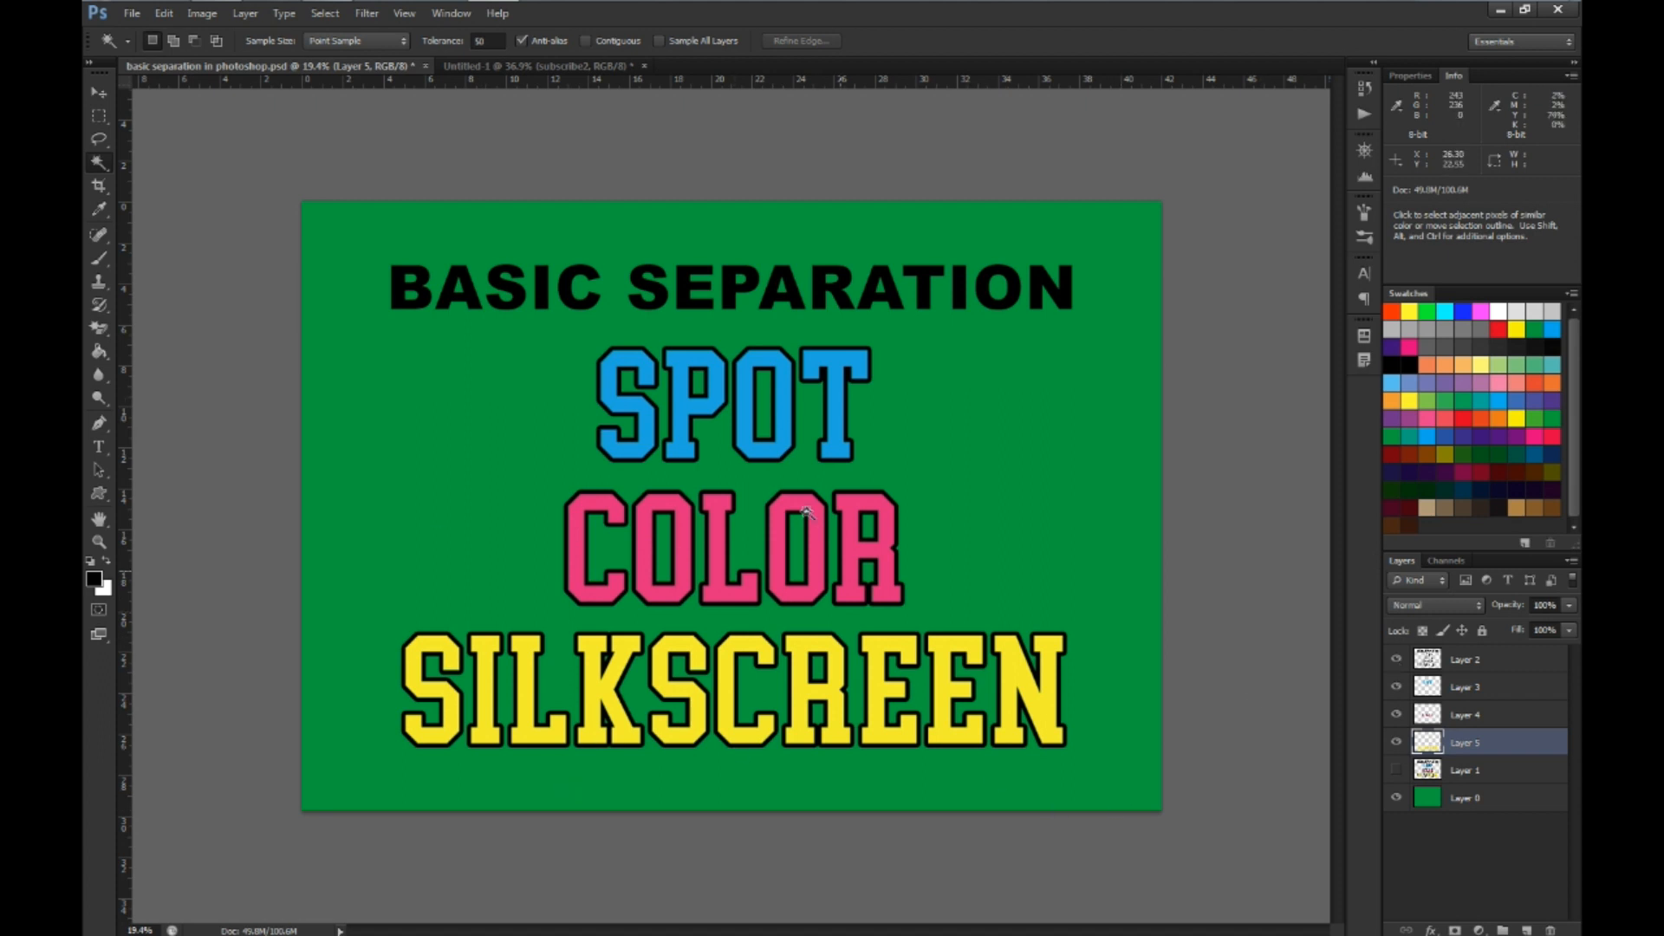
click(1396, 798)
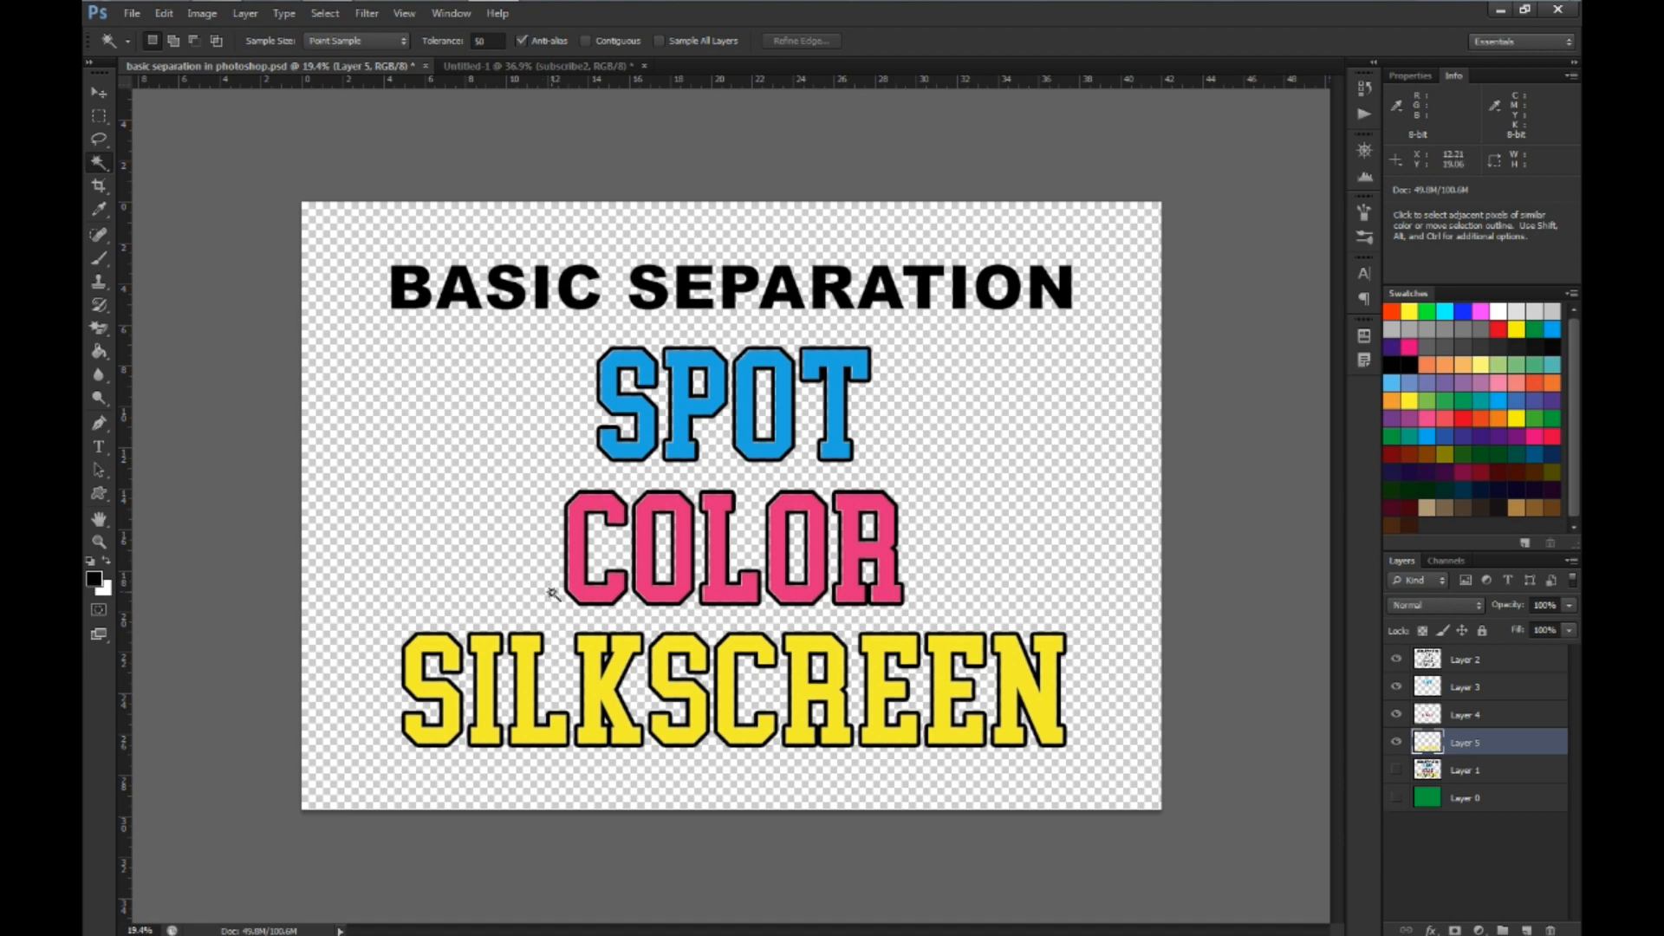
Examine the edges where the pink and yellow lettering meet the black outlines at close range
key(z)
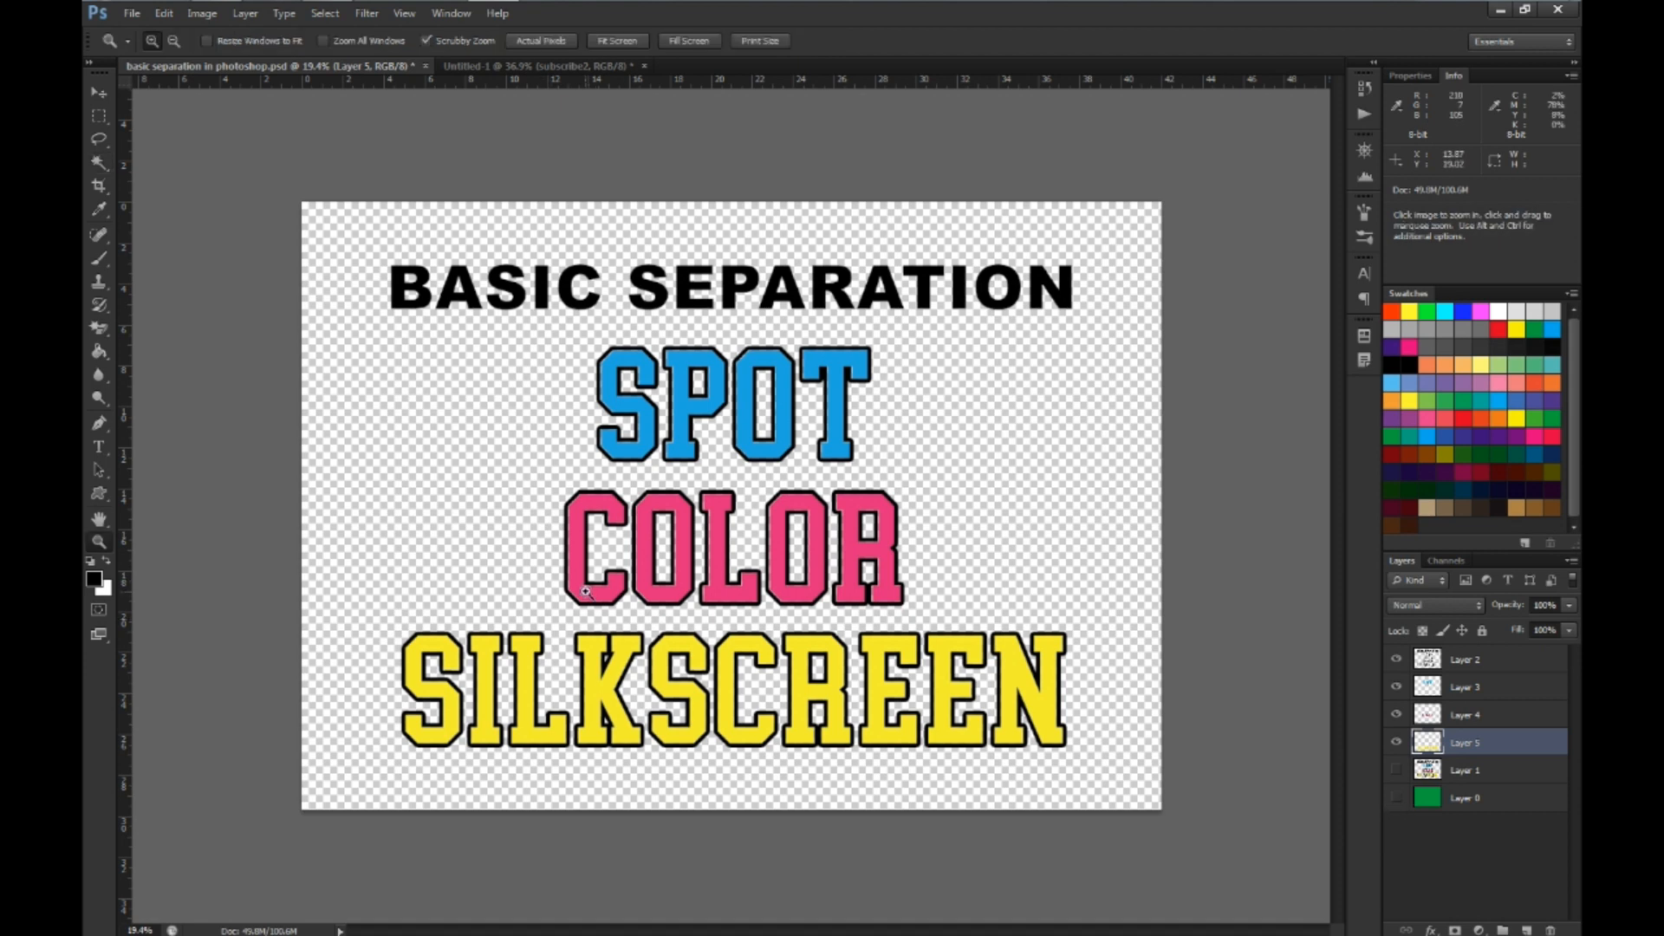
scroll(586, 592, up, 1)
scroll(586, 592, up, 1)
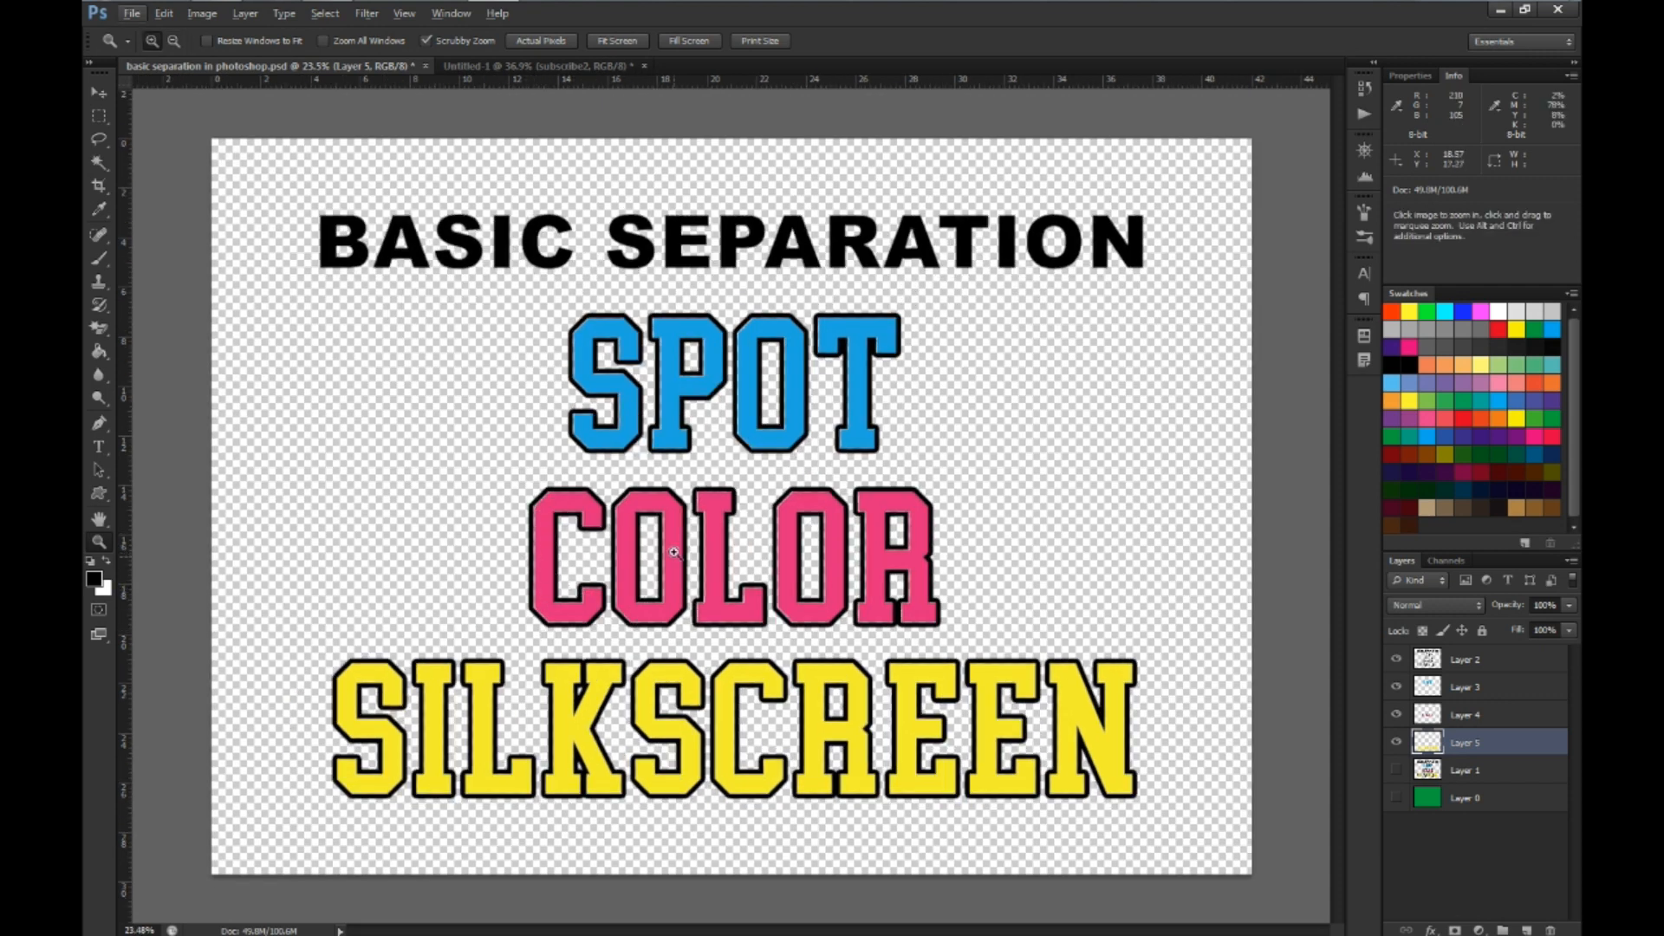
scroll(556, 572, up, 3)
scroll(555, 573, up, 1)
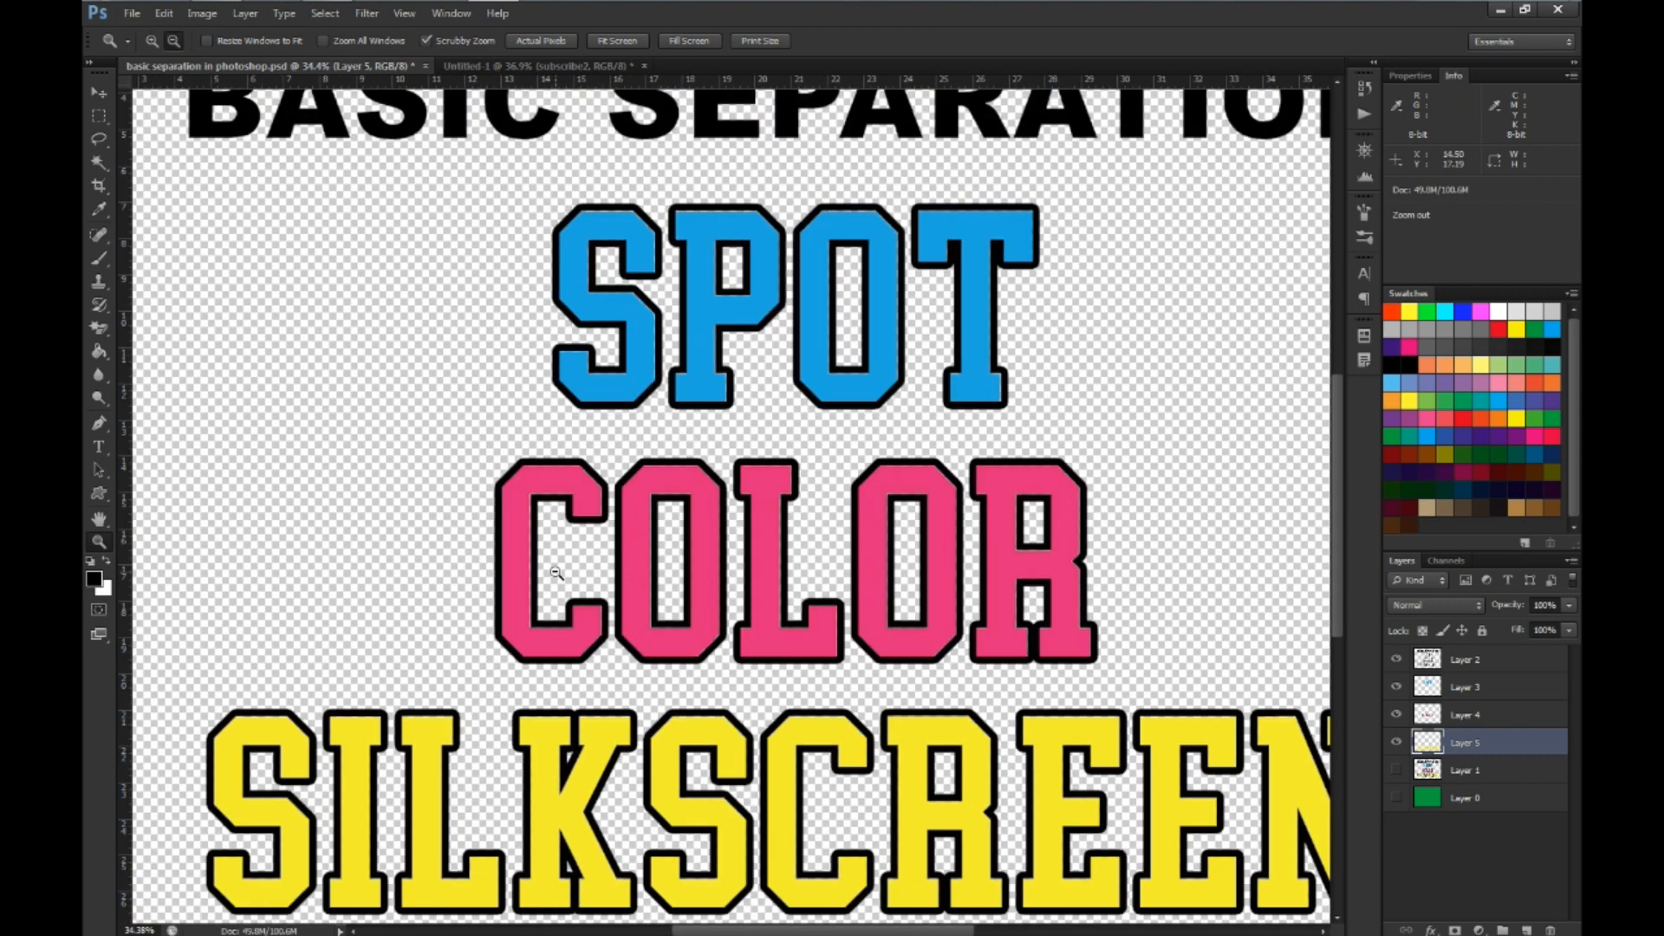
scroll(554, 474, up, 1)
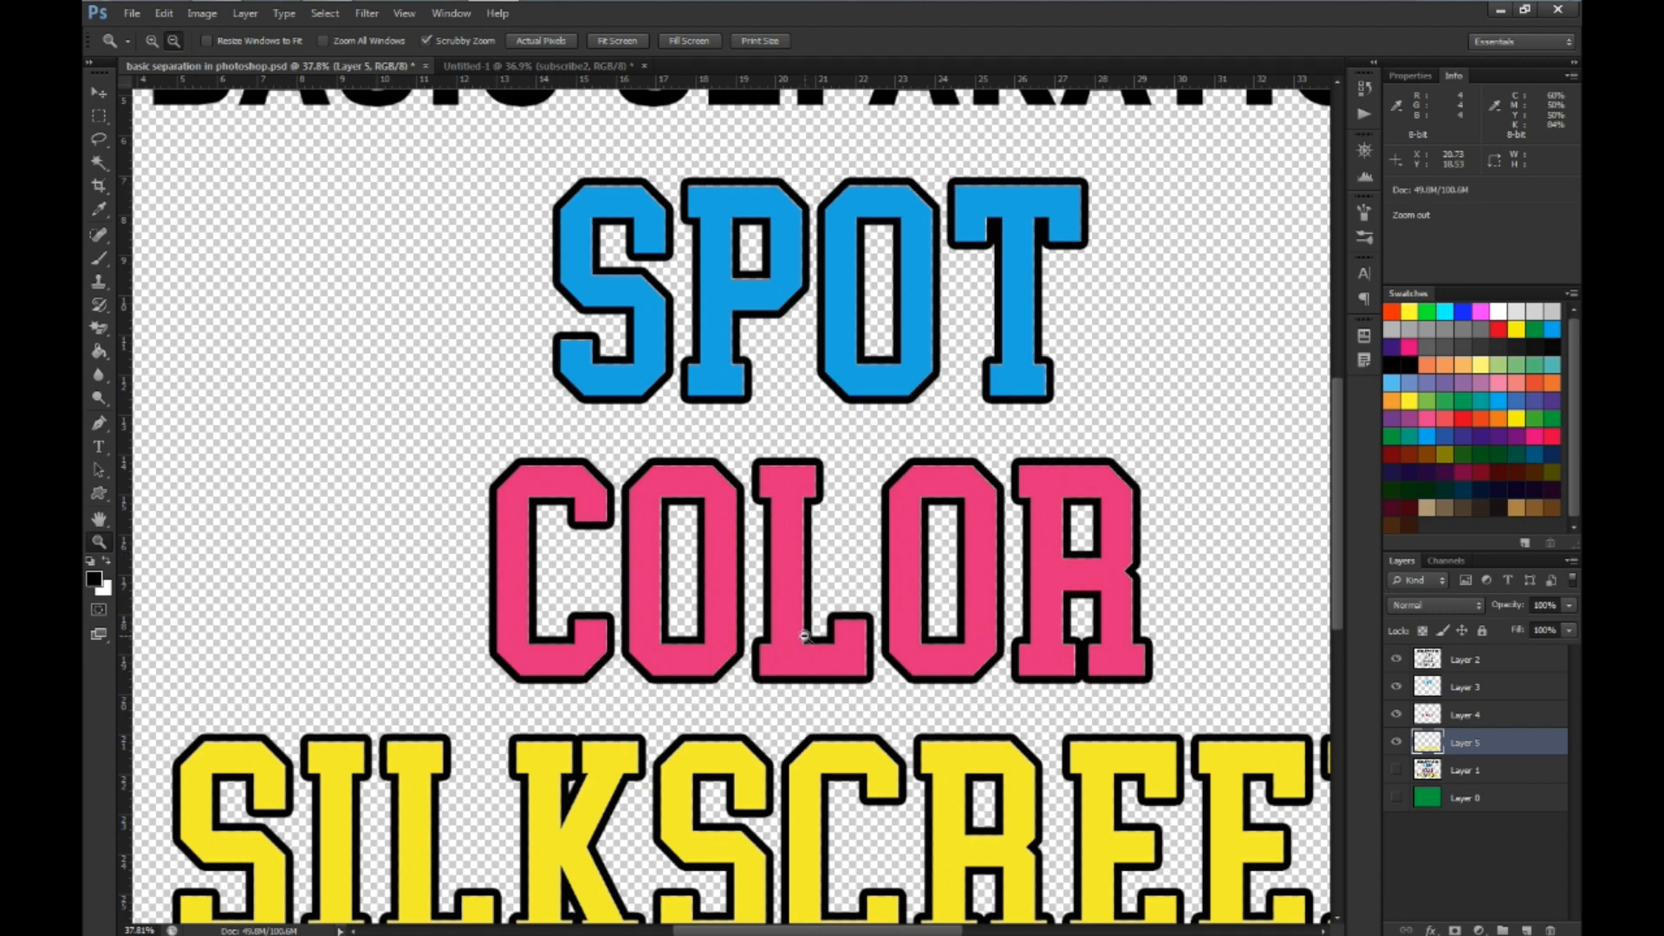
scroll(805, 636, up, 7)
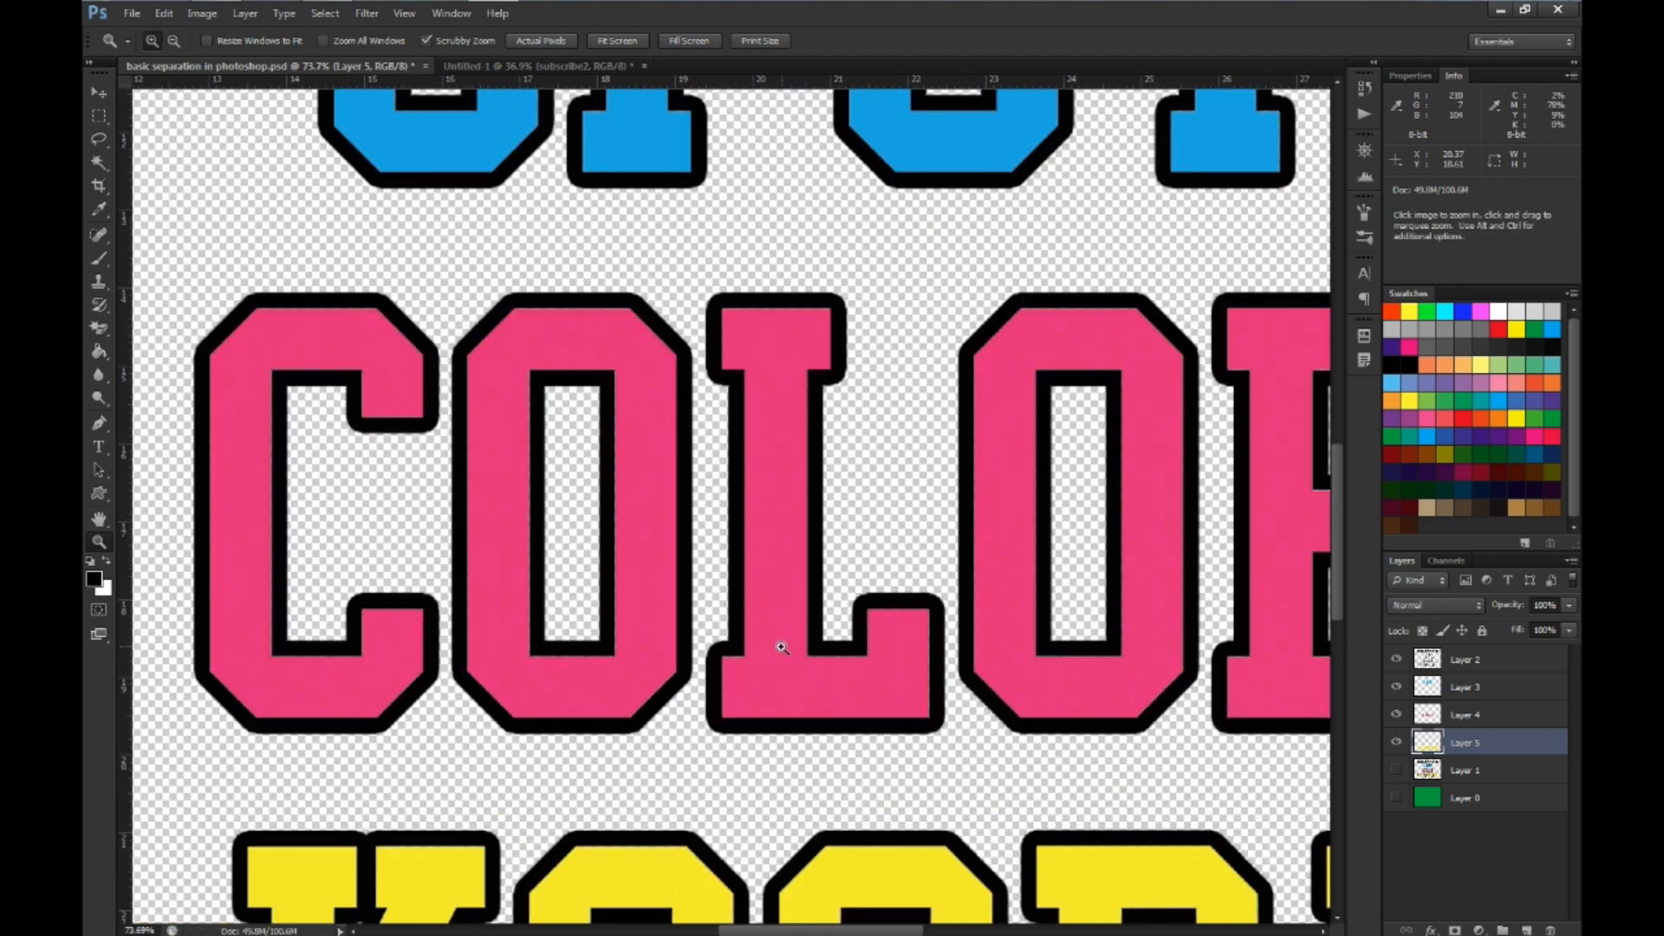
scroll(959, 728, up, 3)
scroll(986, 648, down, 5)
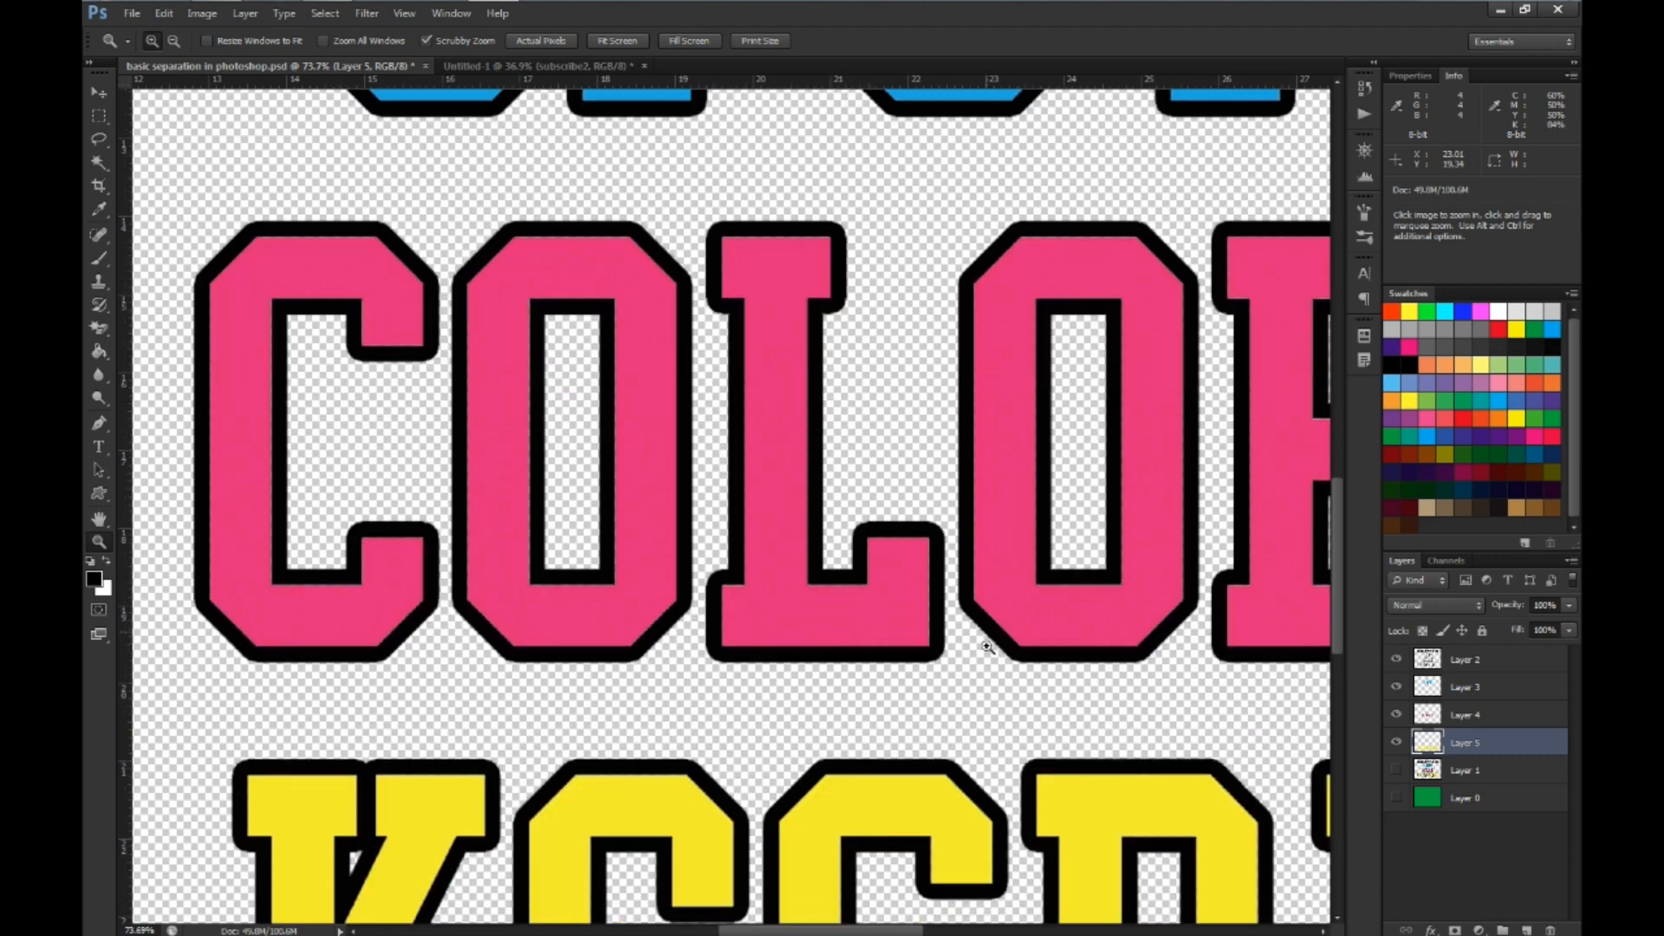
scroll(986, 648, down, 8)
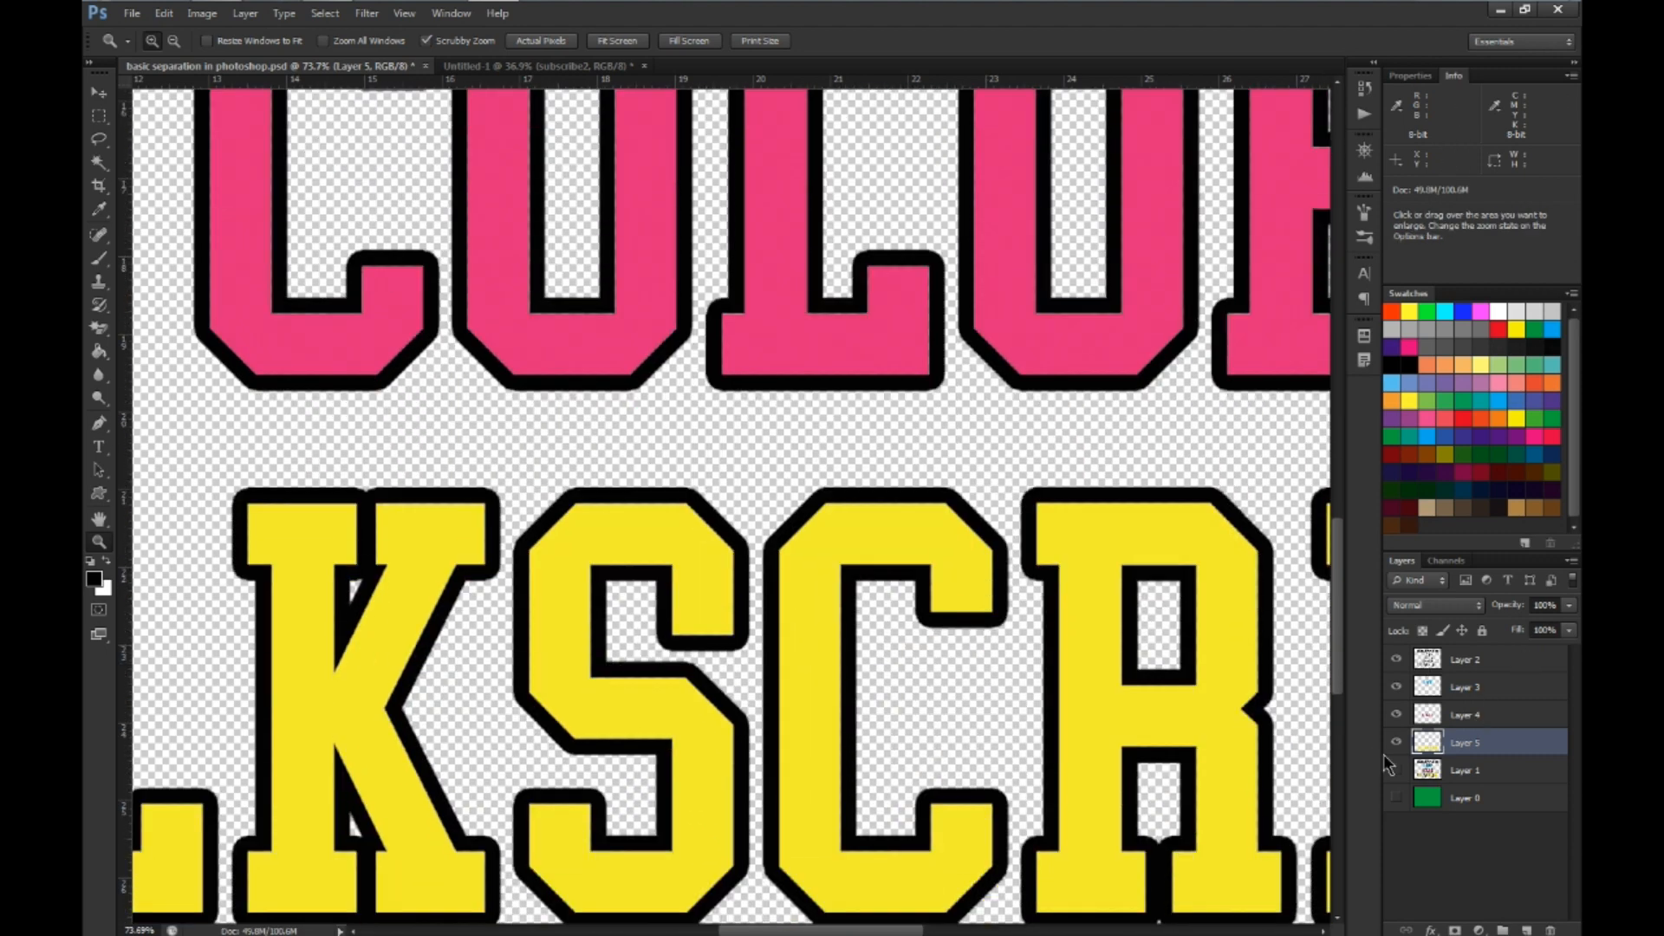
Load the outline of the yellow lettering on Layer 5 as a selection and expand it by 4 pixels
click(1395, 769)
ctrl+click(1492, 743)
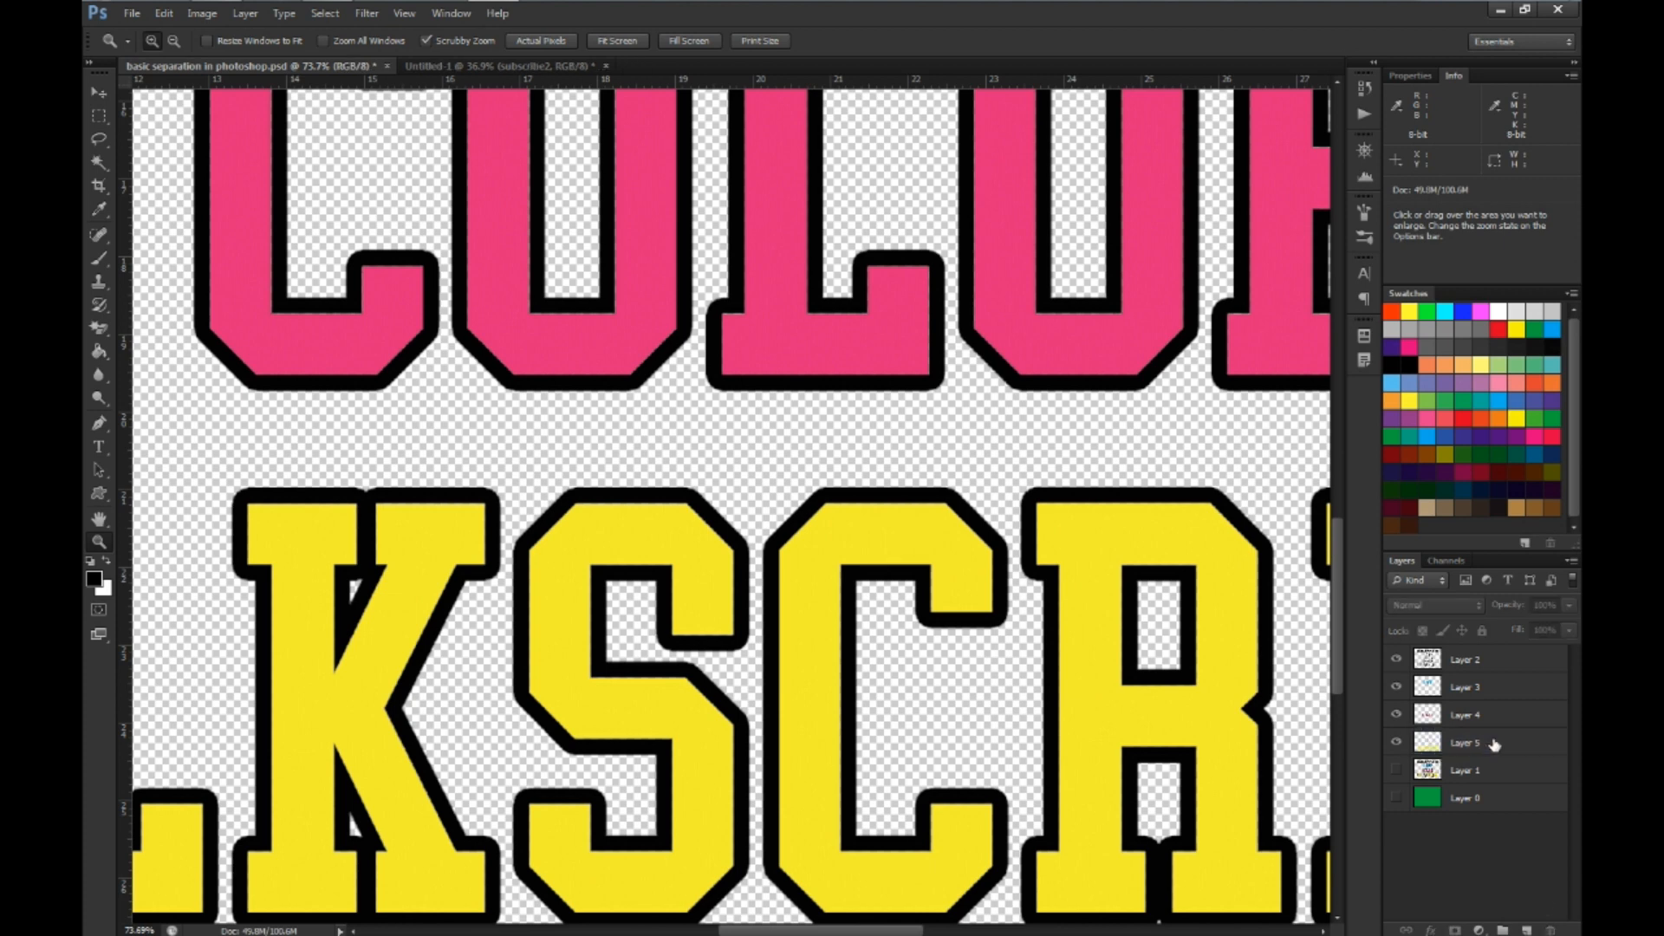
click(1433, 745)
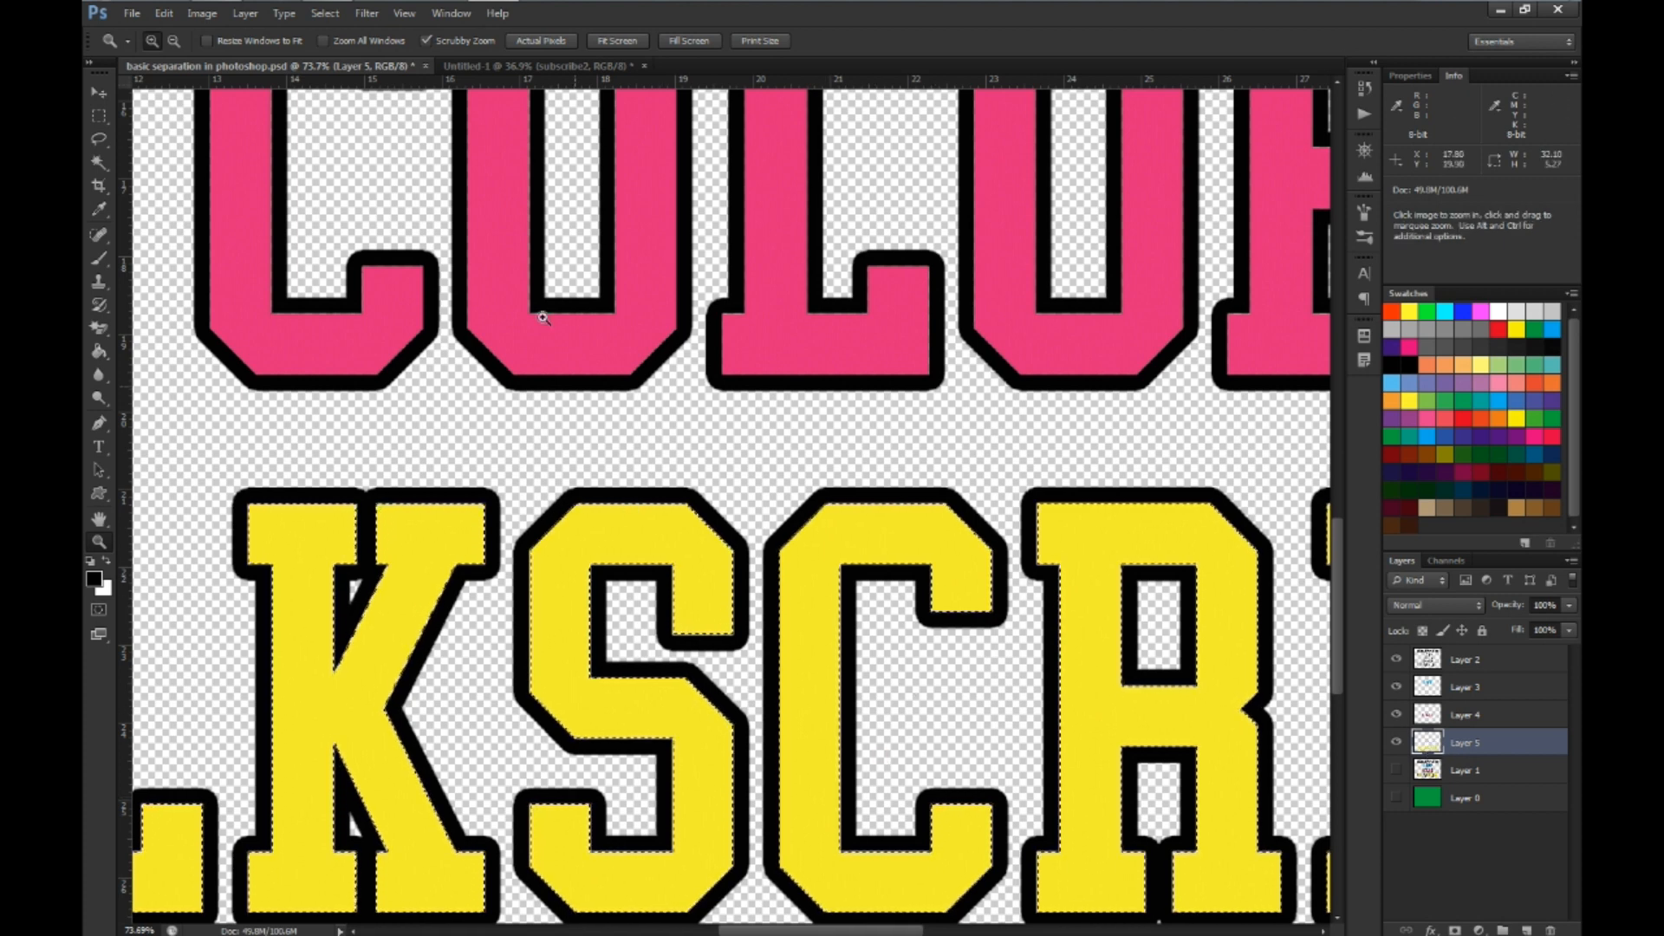
click(324, 14)
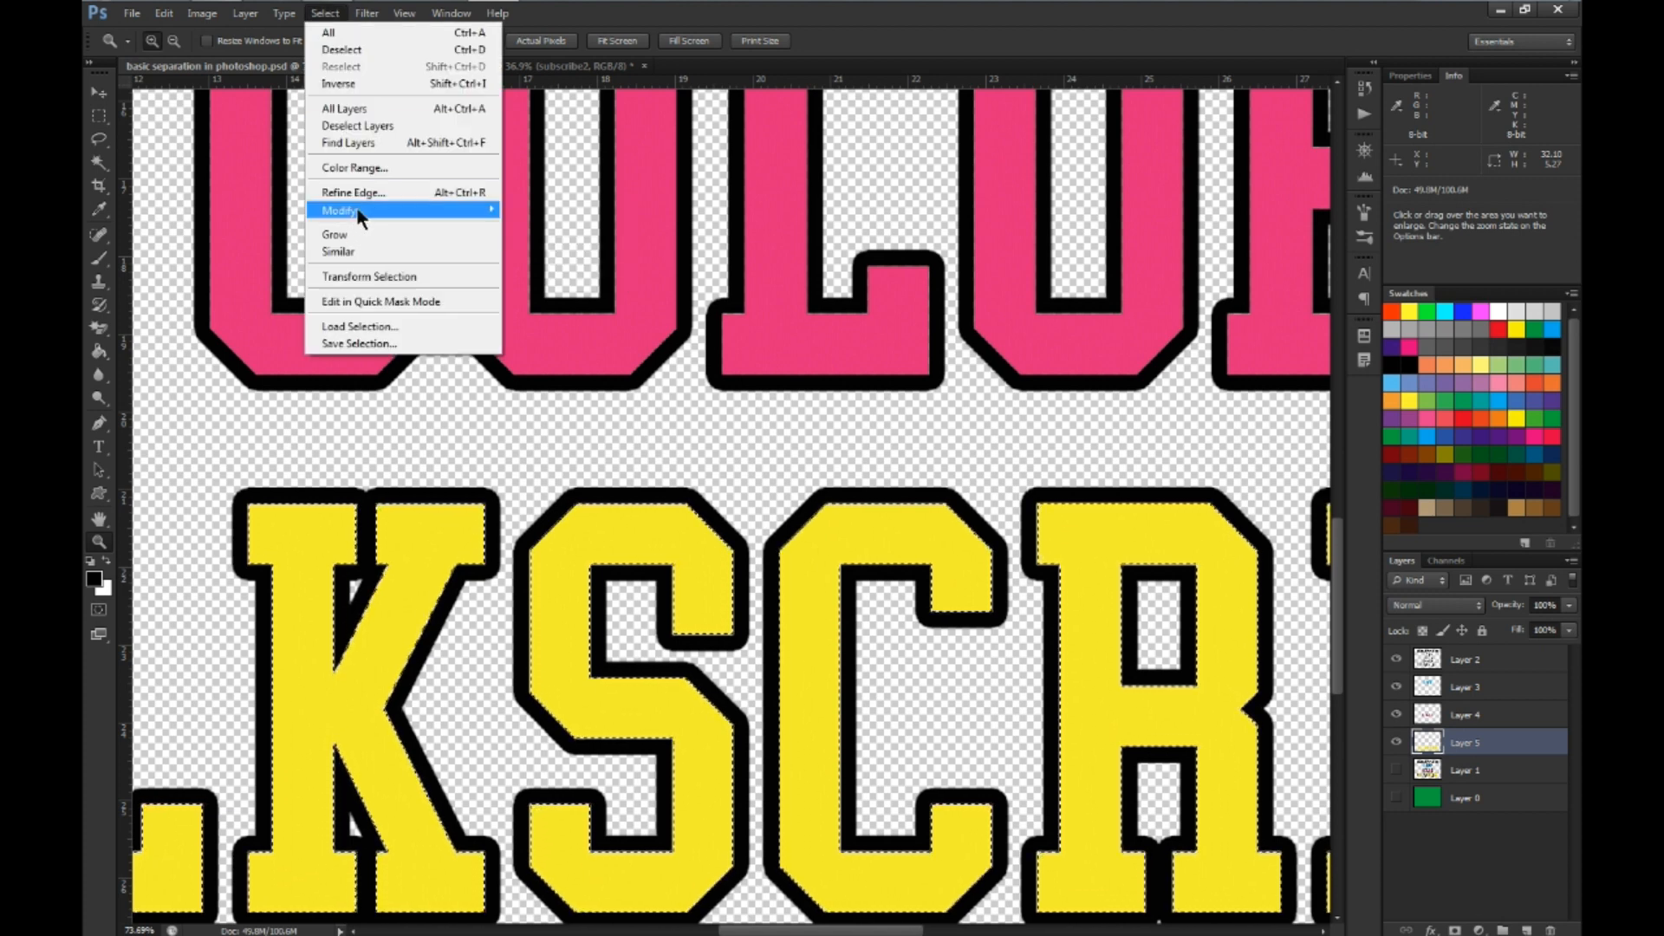
mouse_move(401, 214)
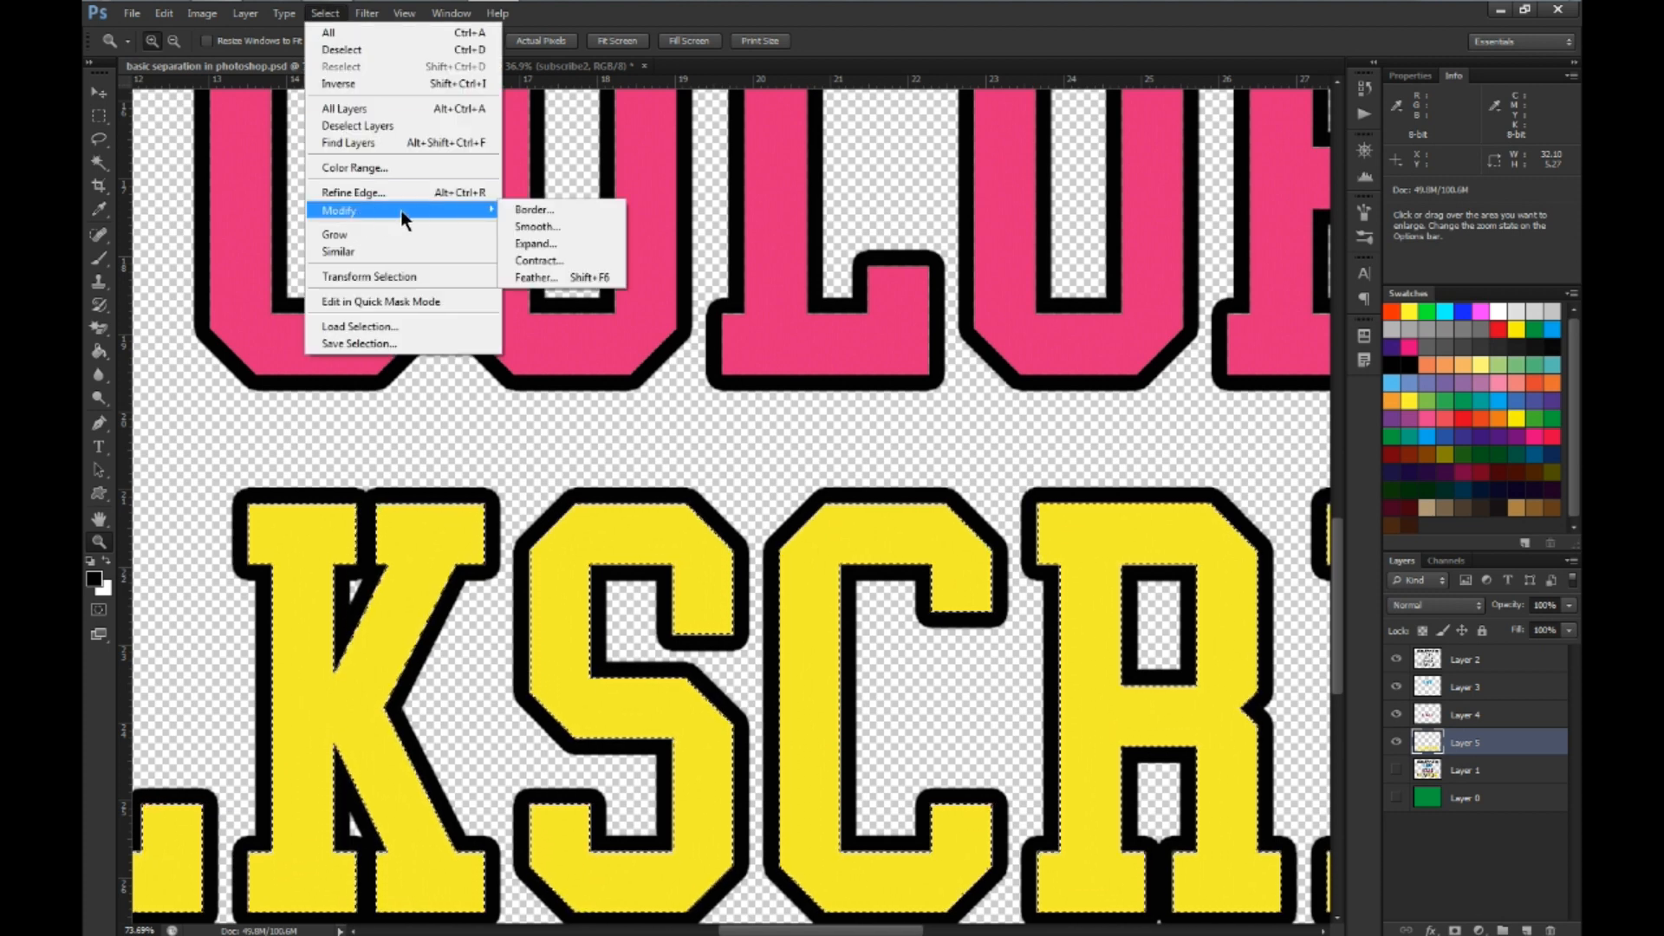
click(546, 243)
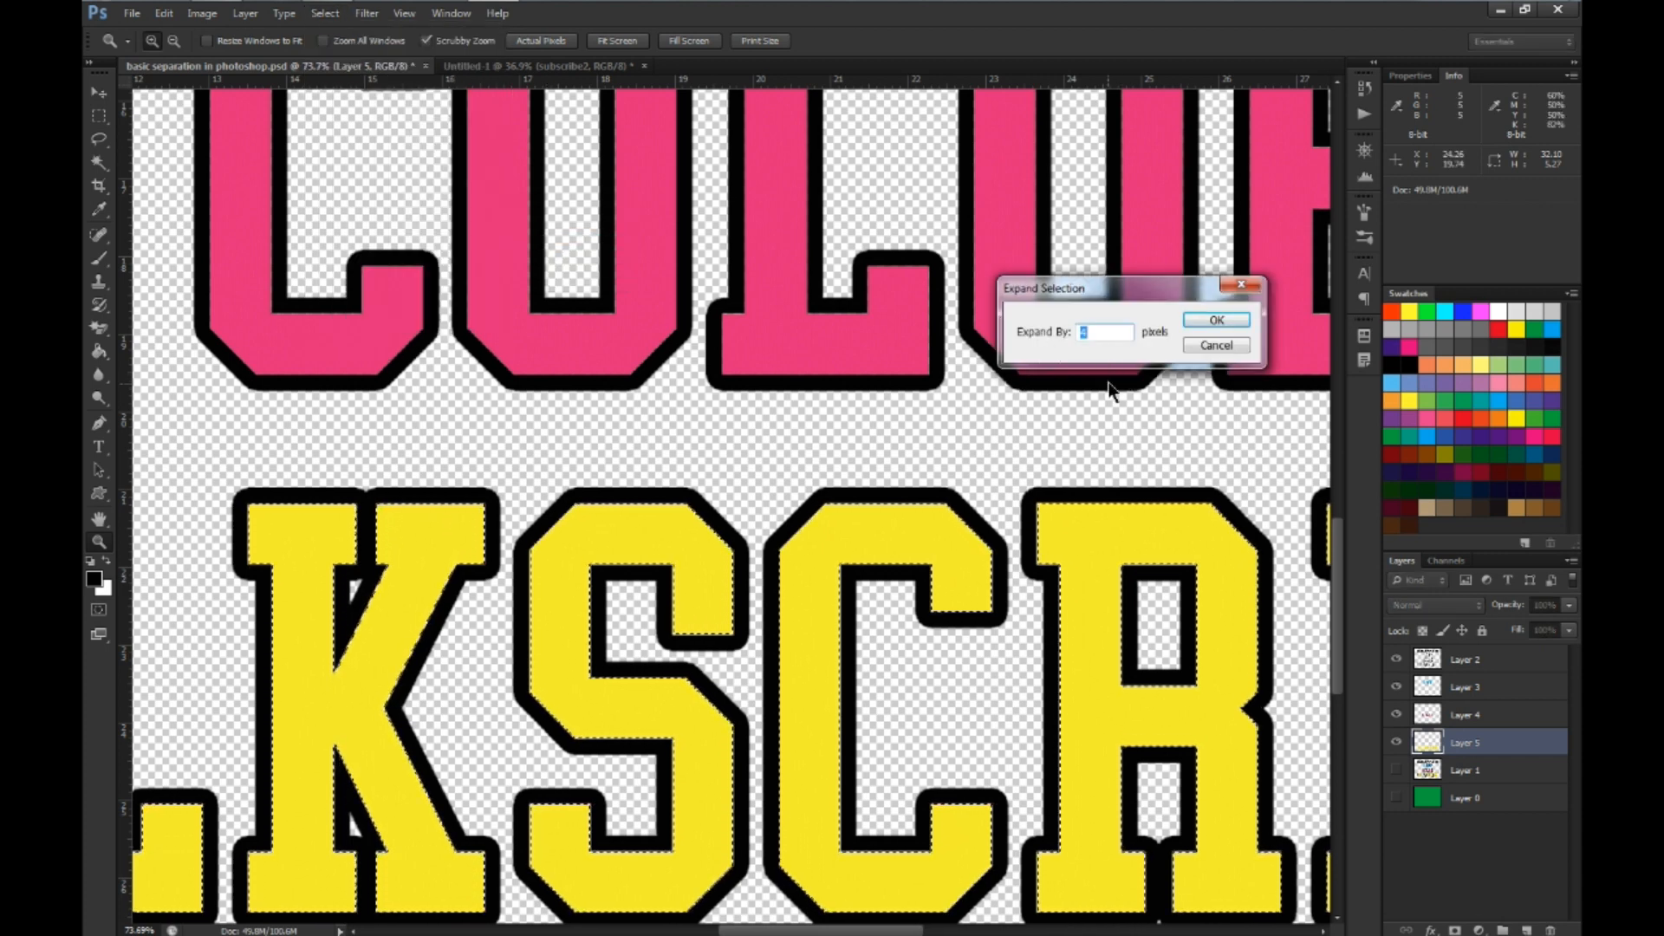
text(1)
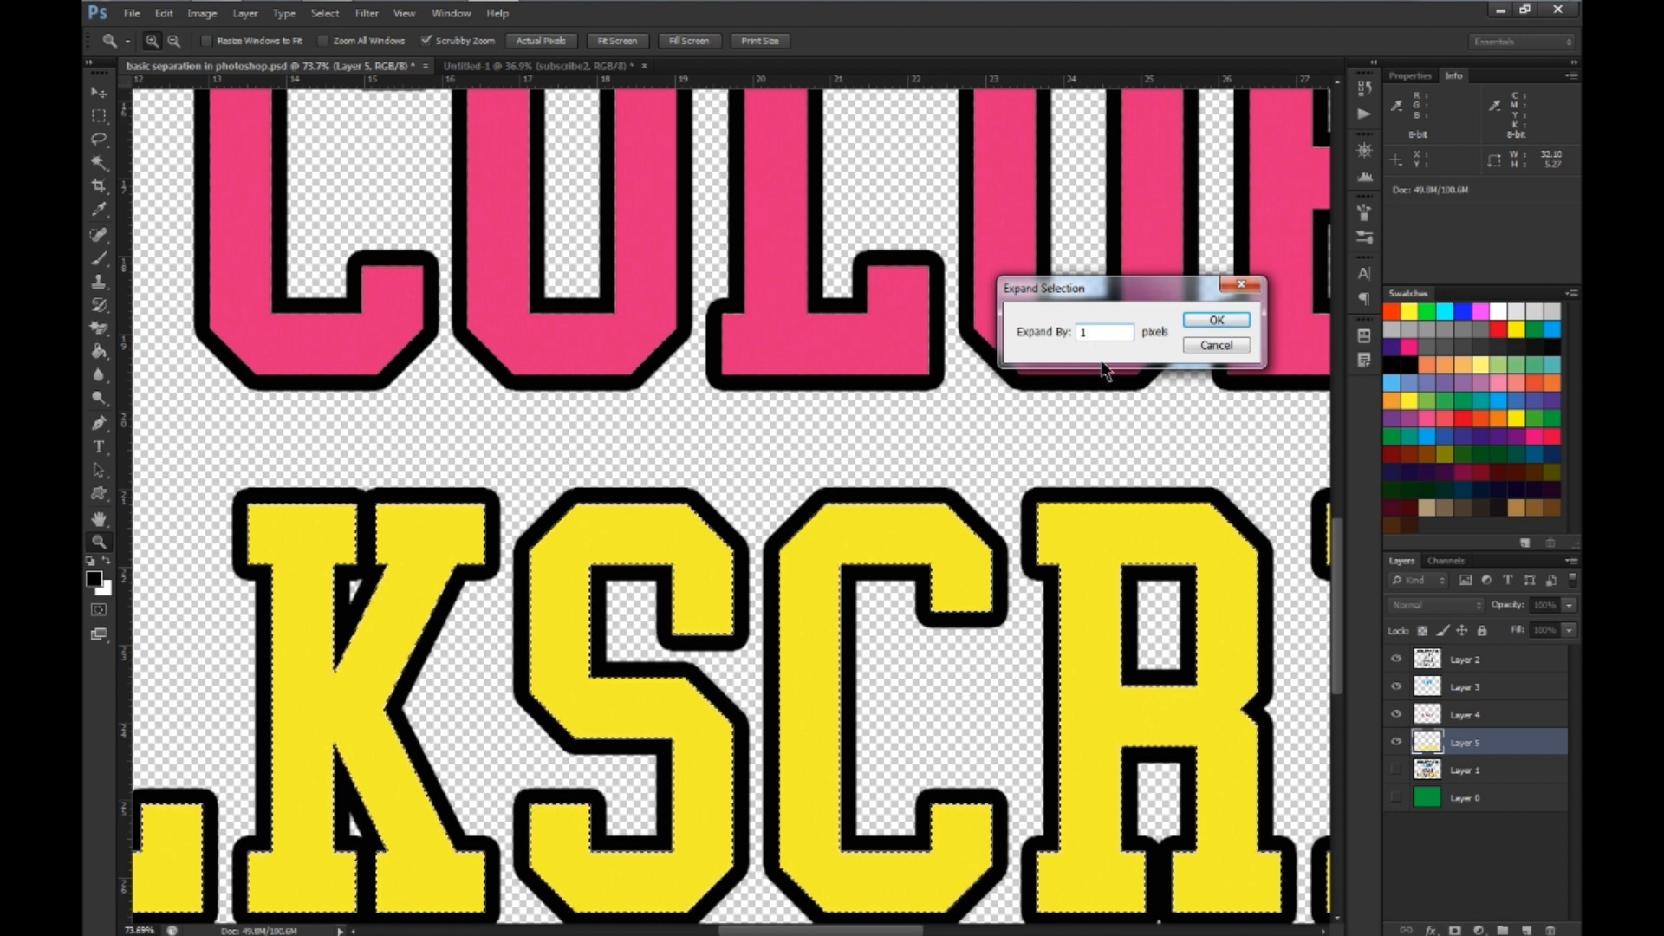
key(BackSpace)
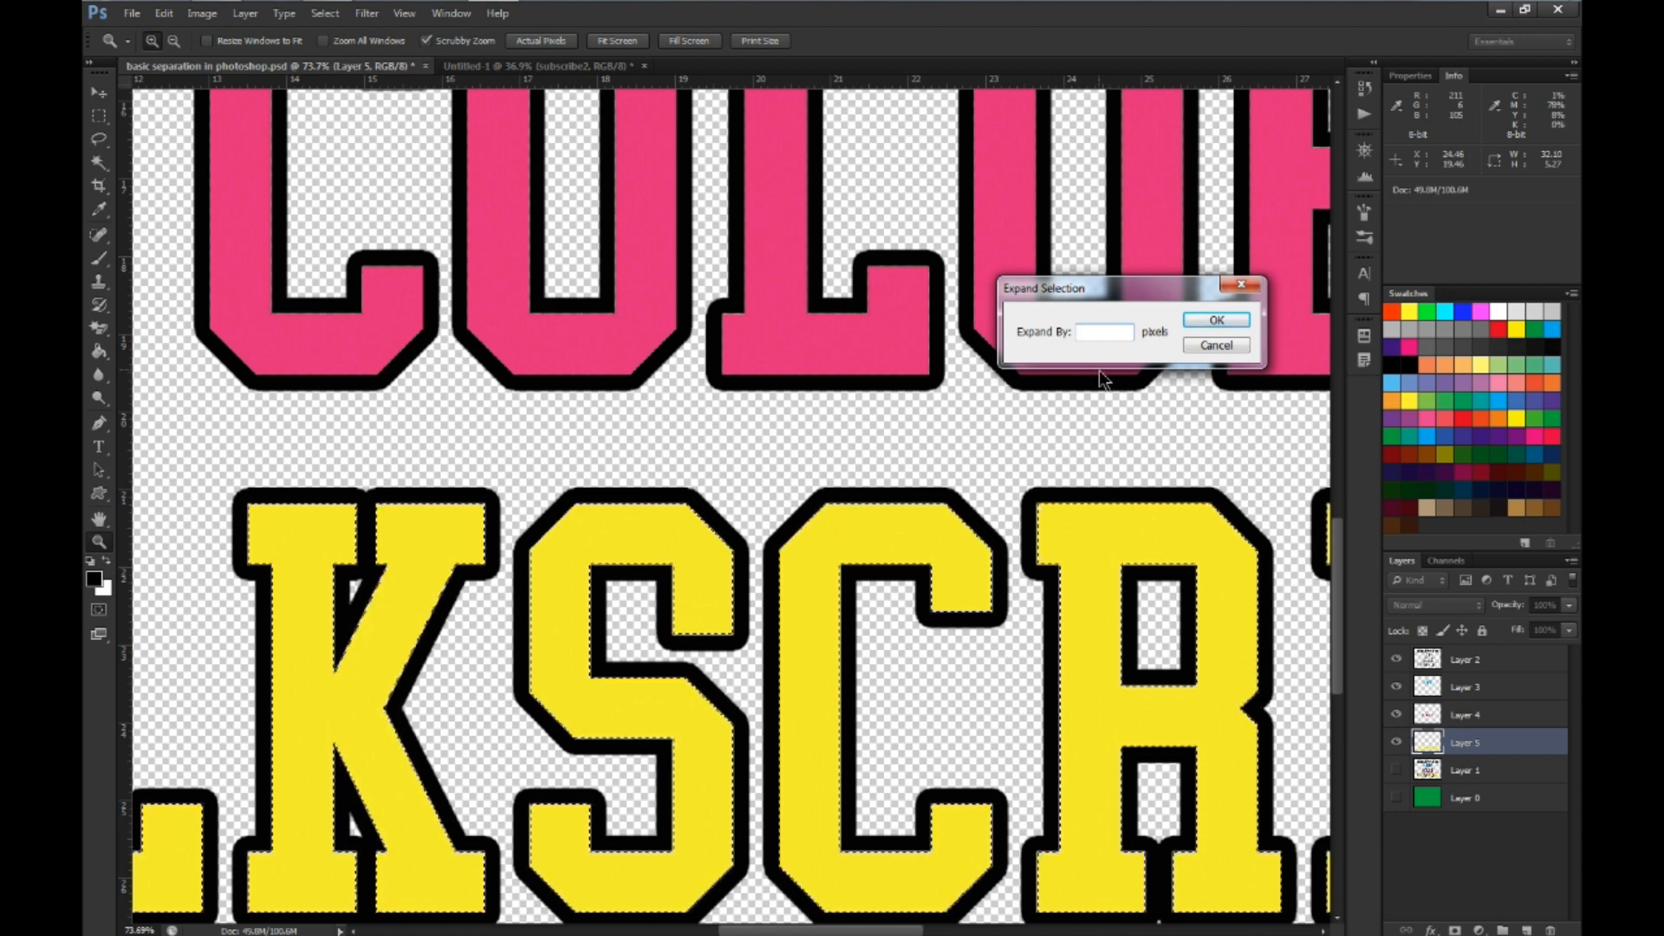
text(4)
click(1217, 320)
Reduce the opacity of the black Layer 2 to 90% to see the expanded selection under the outline
scroll(1083, 564, up, 5)
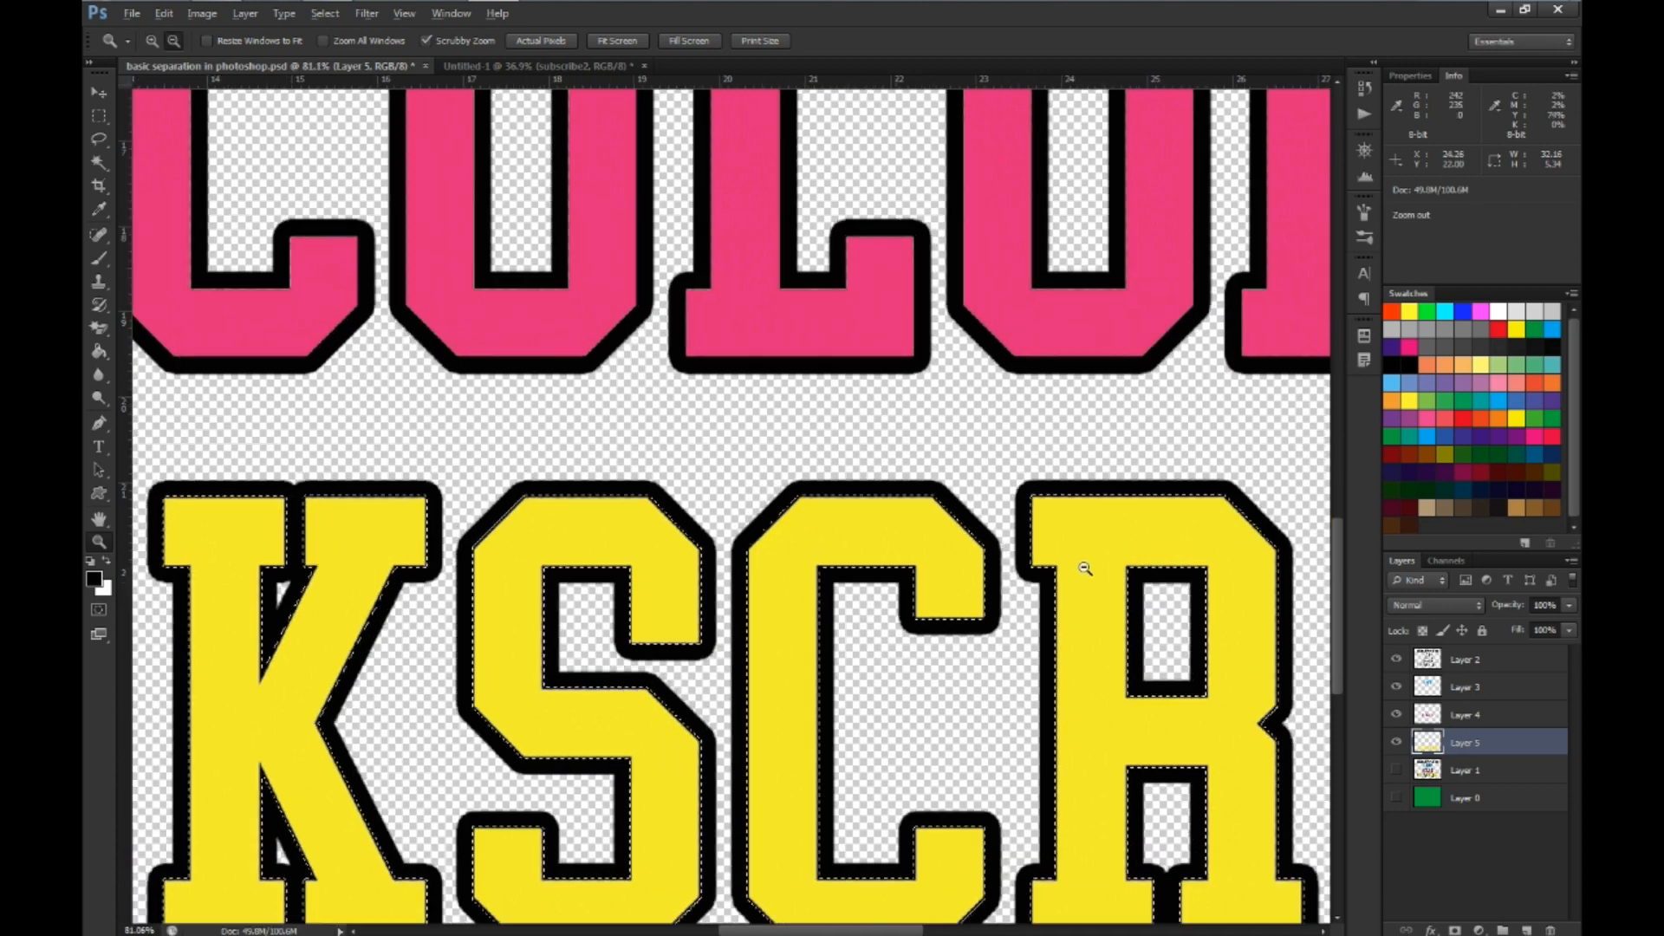
scroll(1083, 568, up, 5)
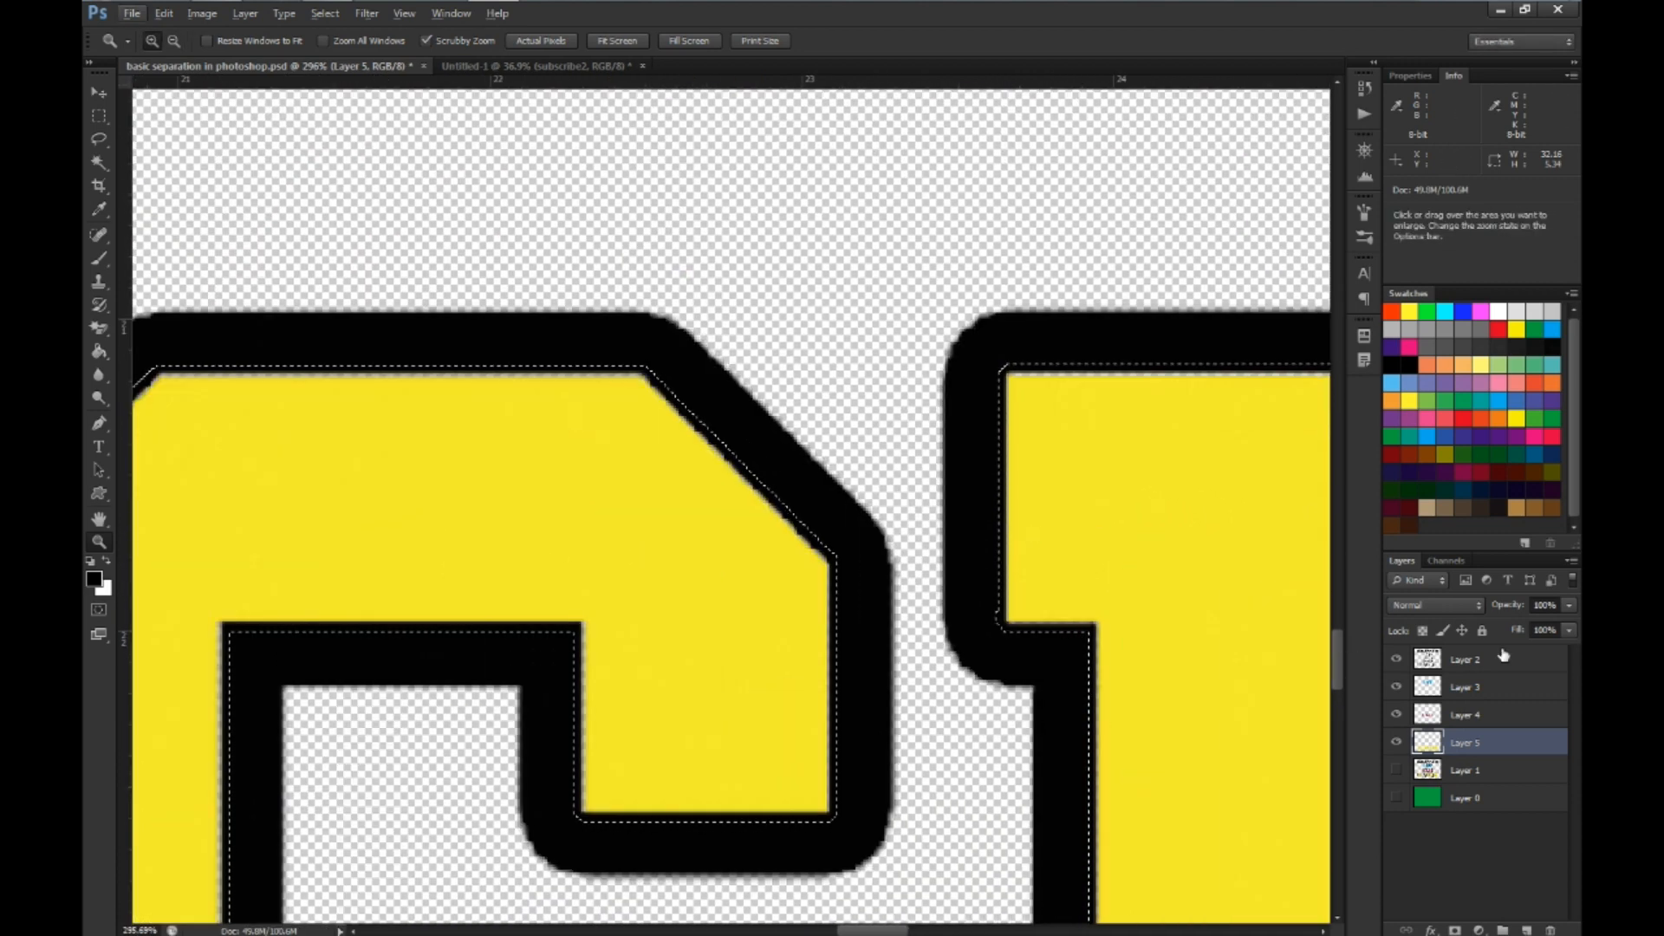
click(1505, 665)
click(1568, 605)
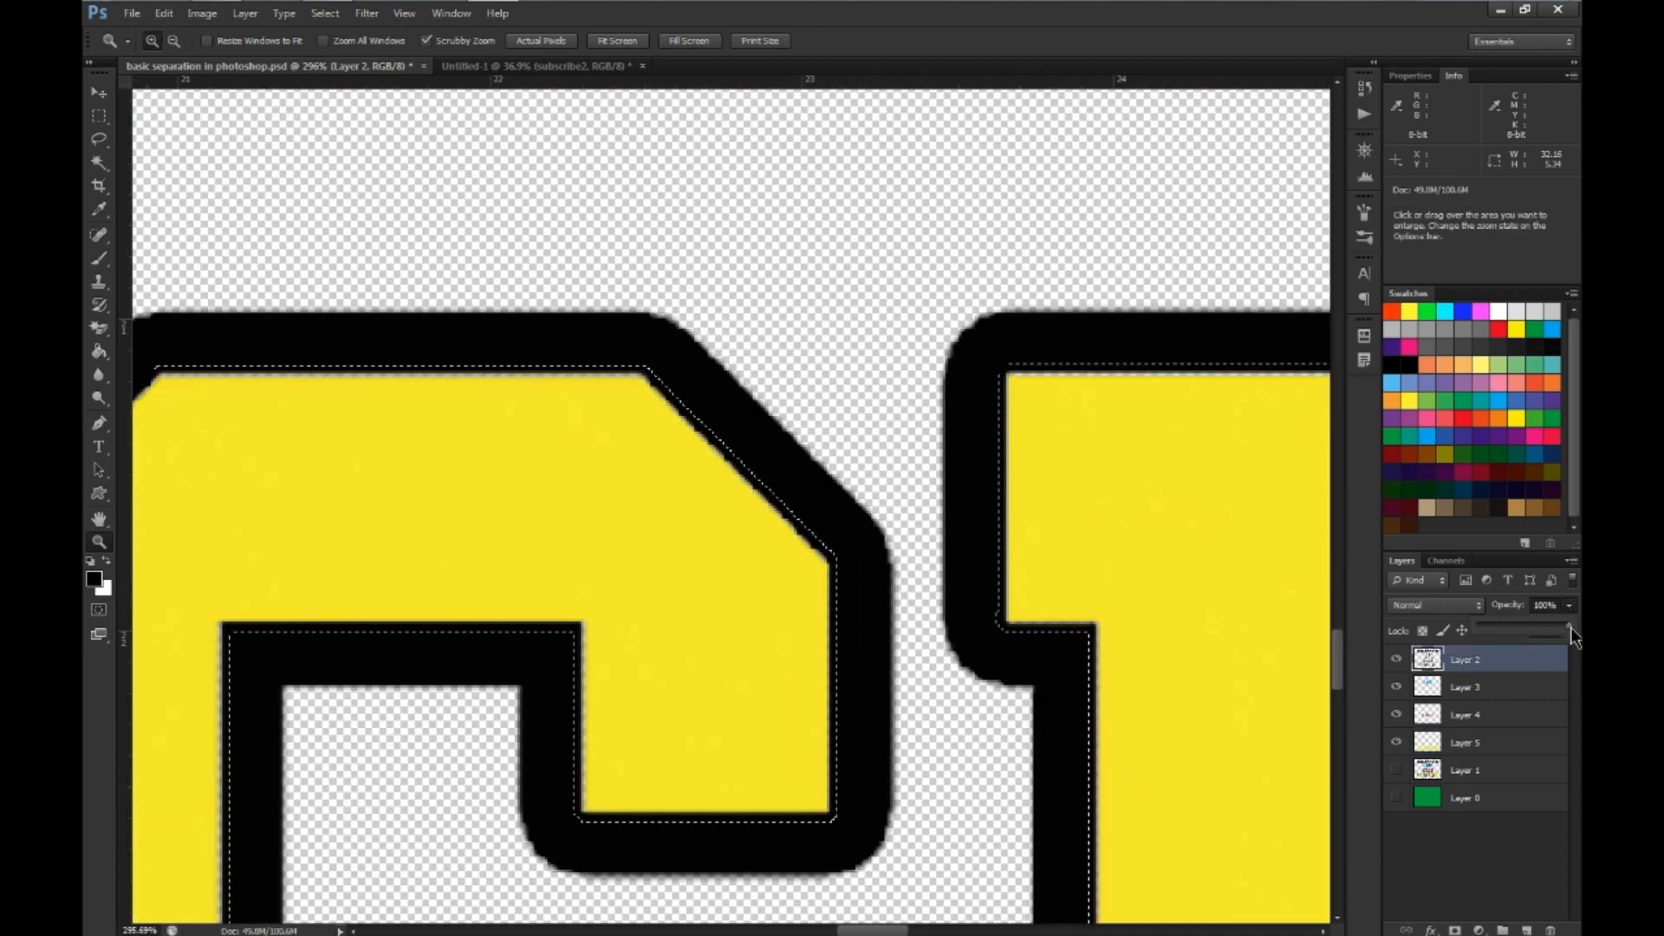
drag(1531, 627, 1544, 621)
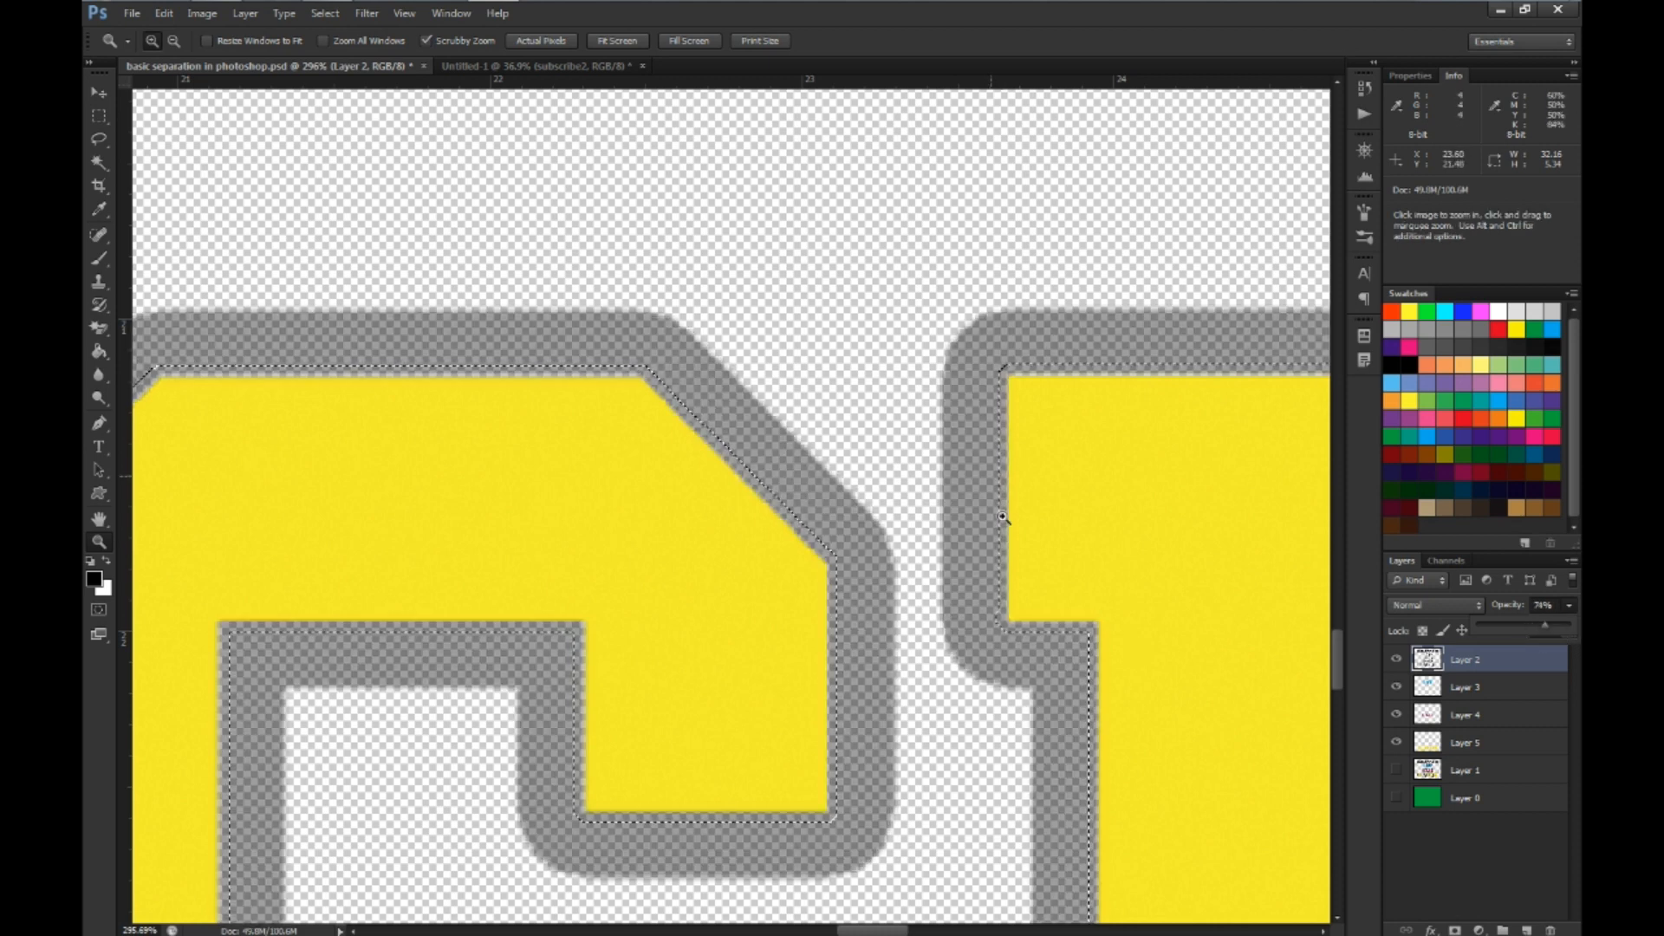
drag(1559, 626, 1559, 626)
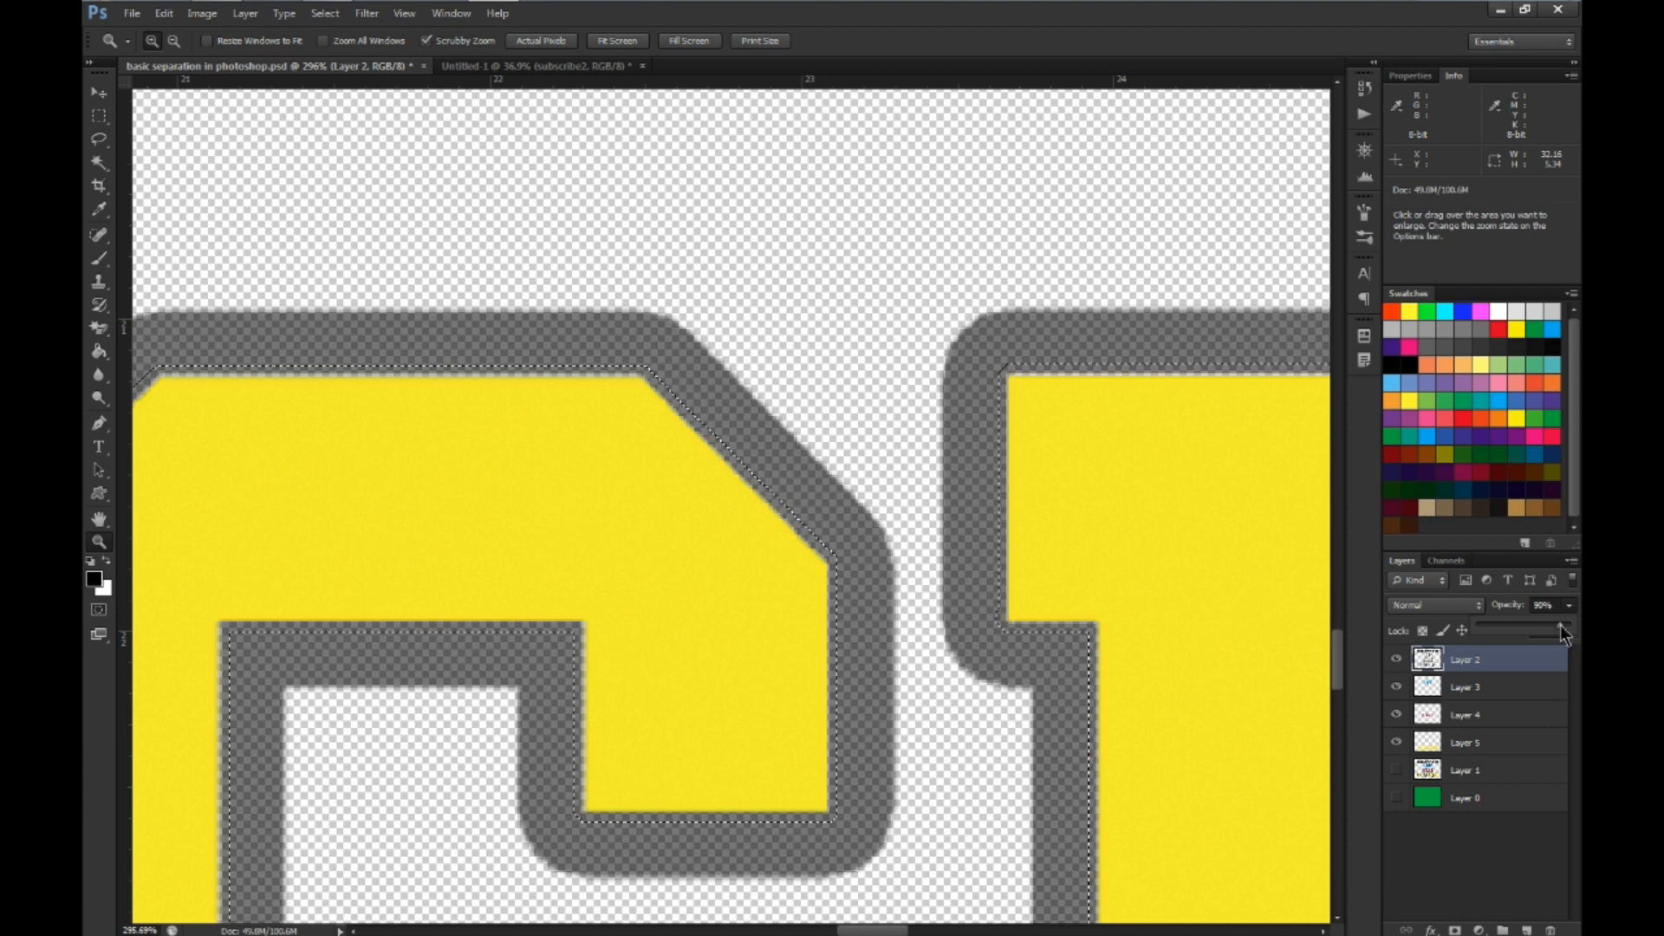
Sample the lettering's yellow (#f4ed00) as the foreground color and fill the expanded selection on Layer 5 with it
click(1461, 740)
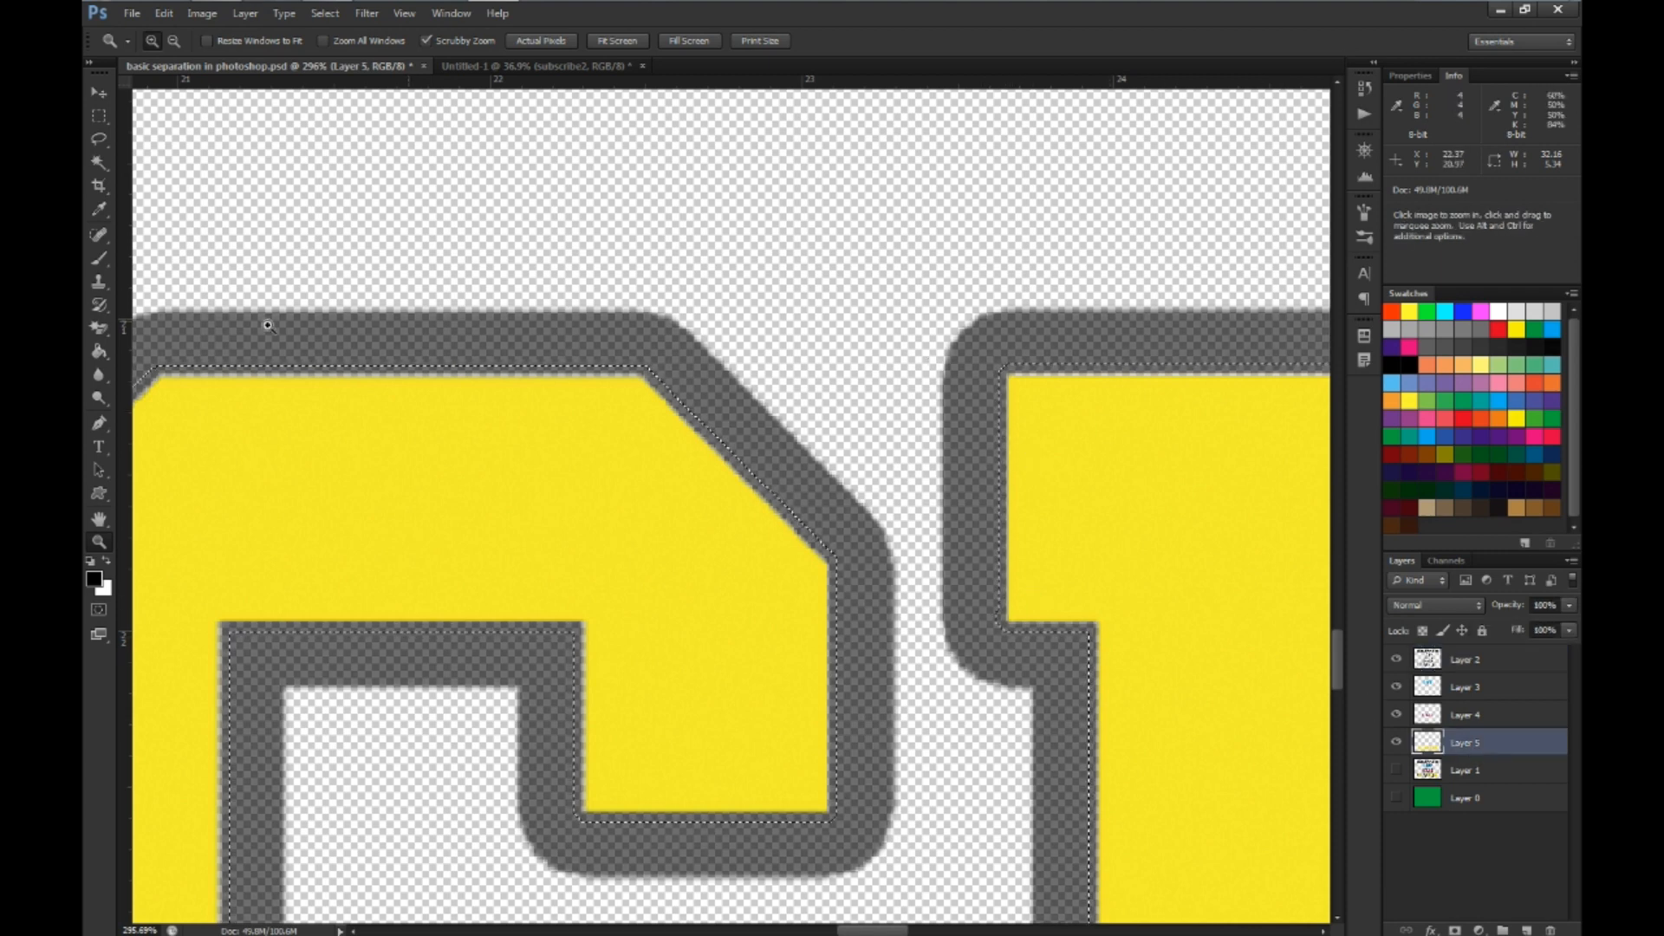
click(94, 581)
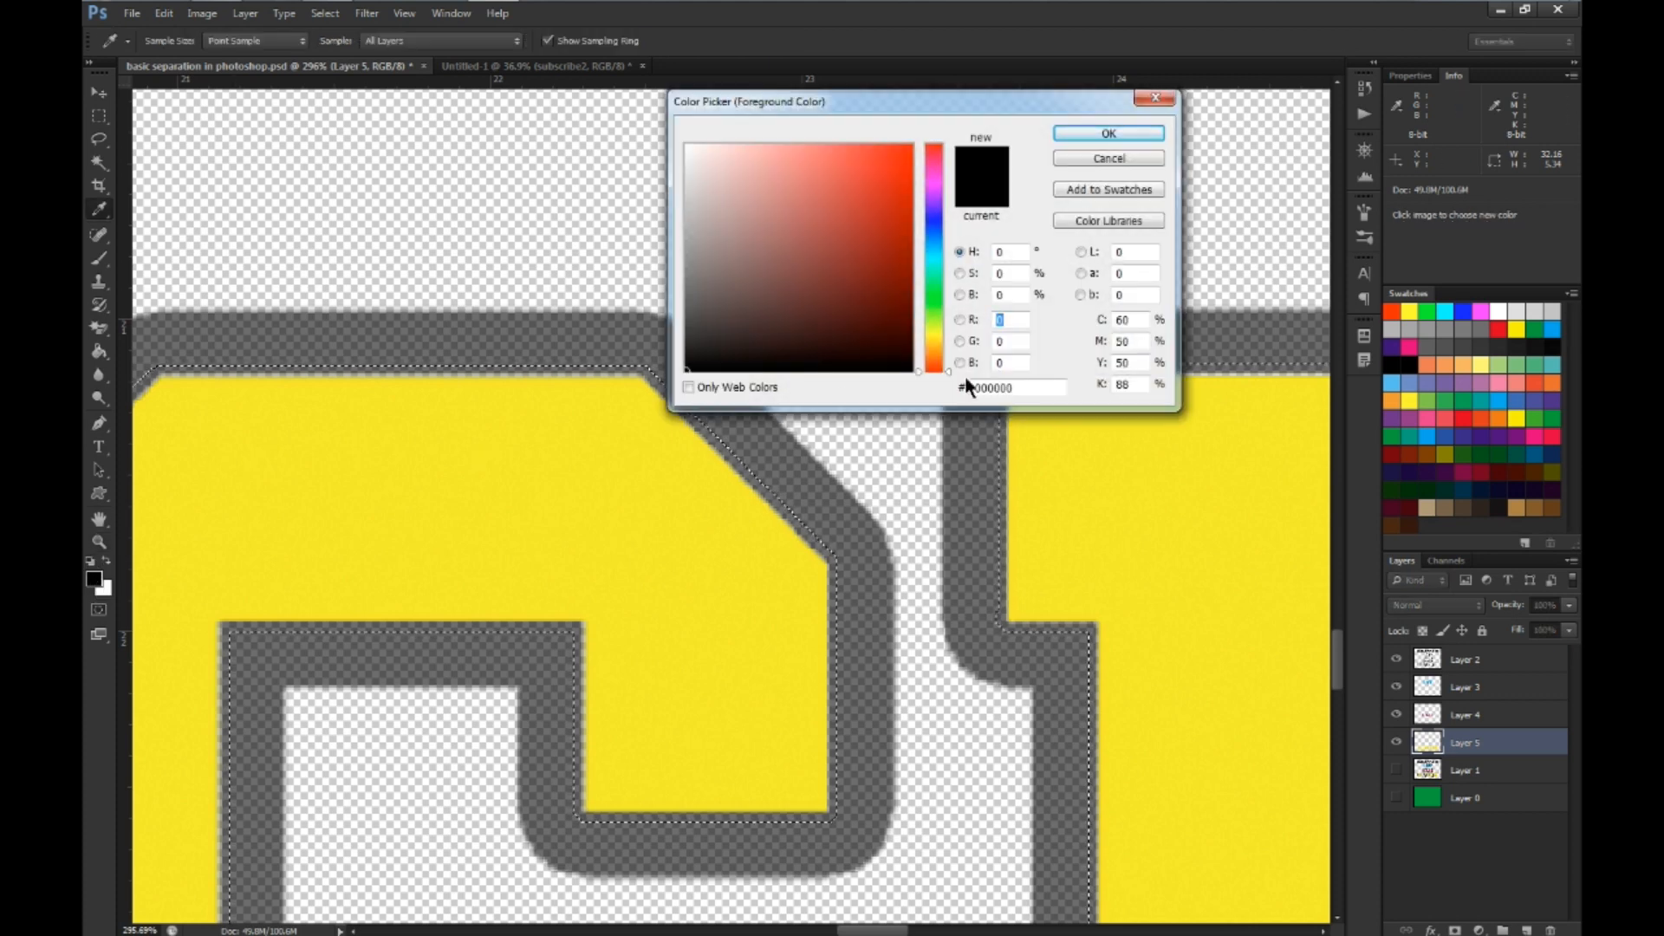
click(472, 493)
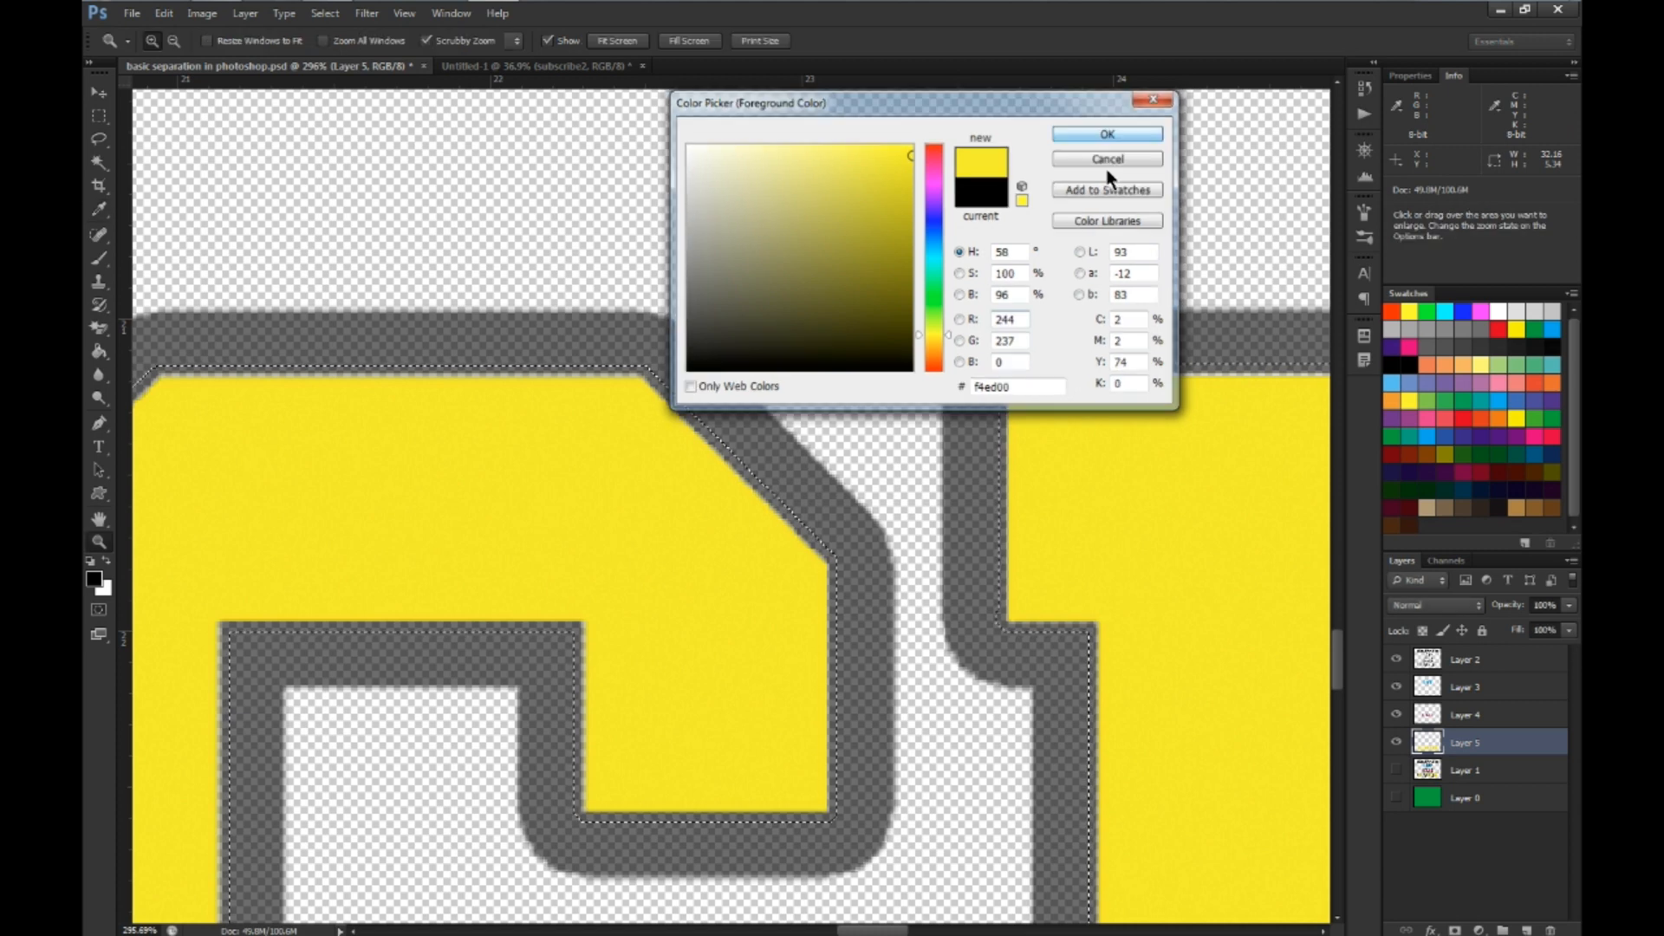
click(1108, 134)
key(z)
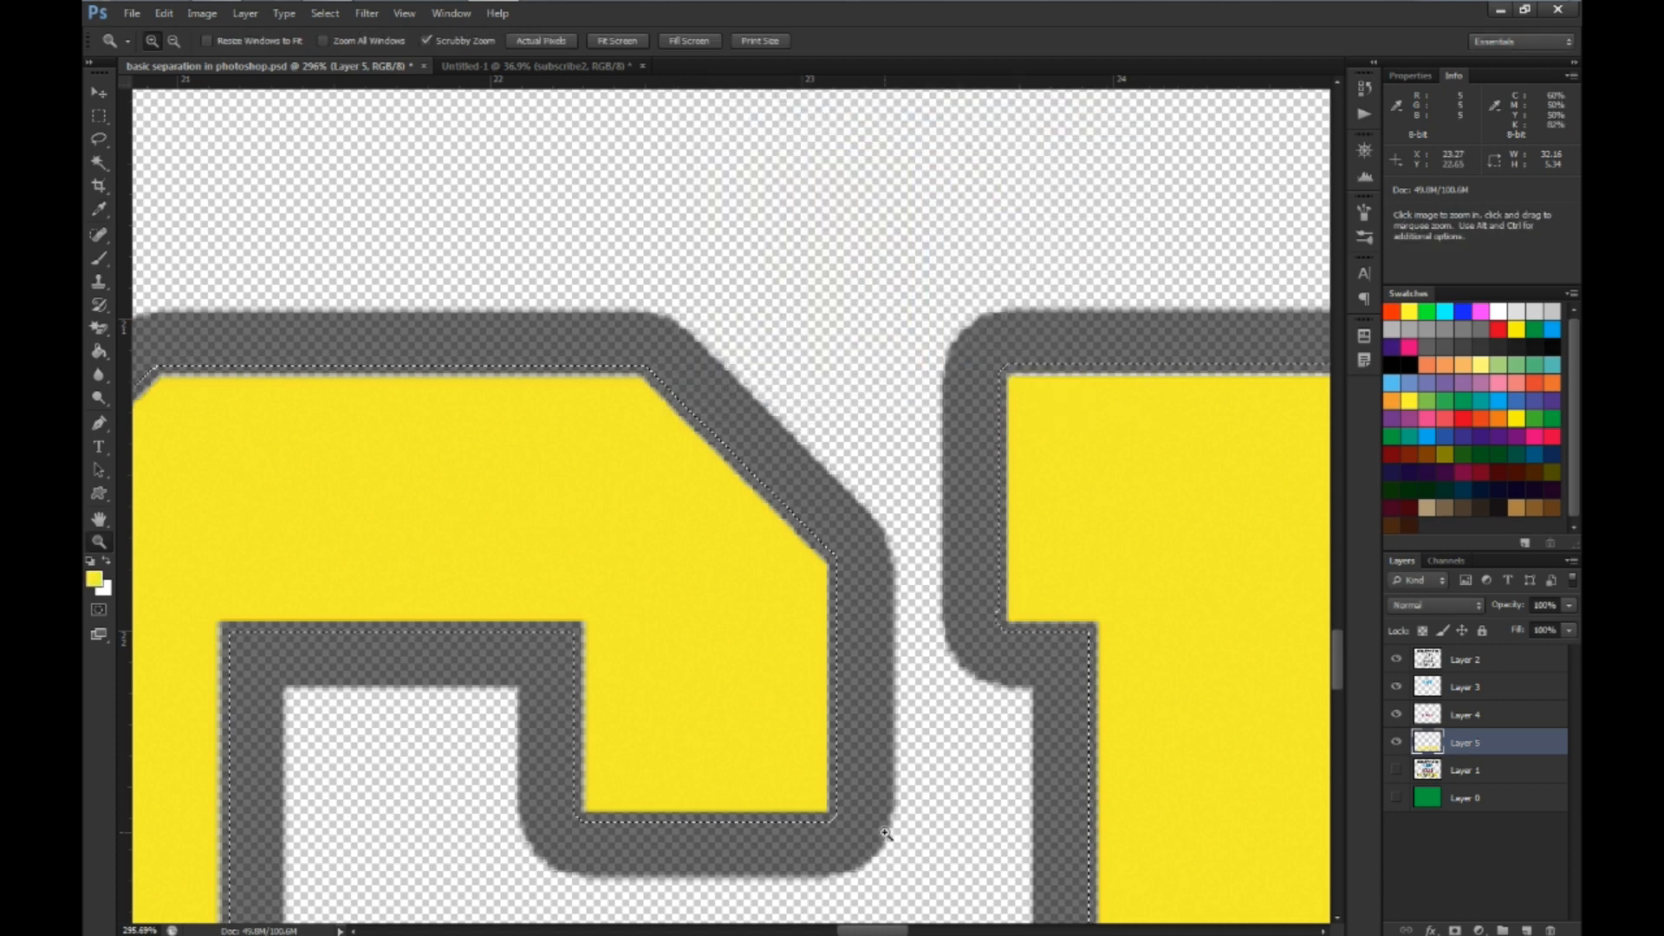
key(alt)
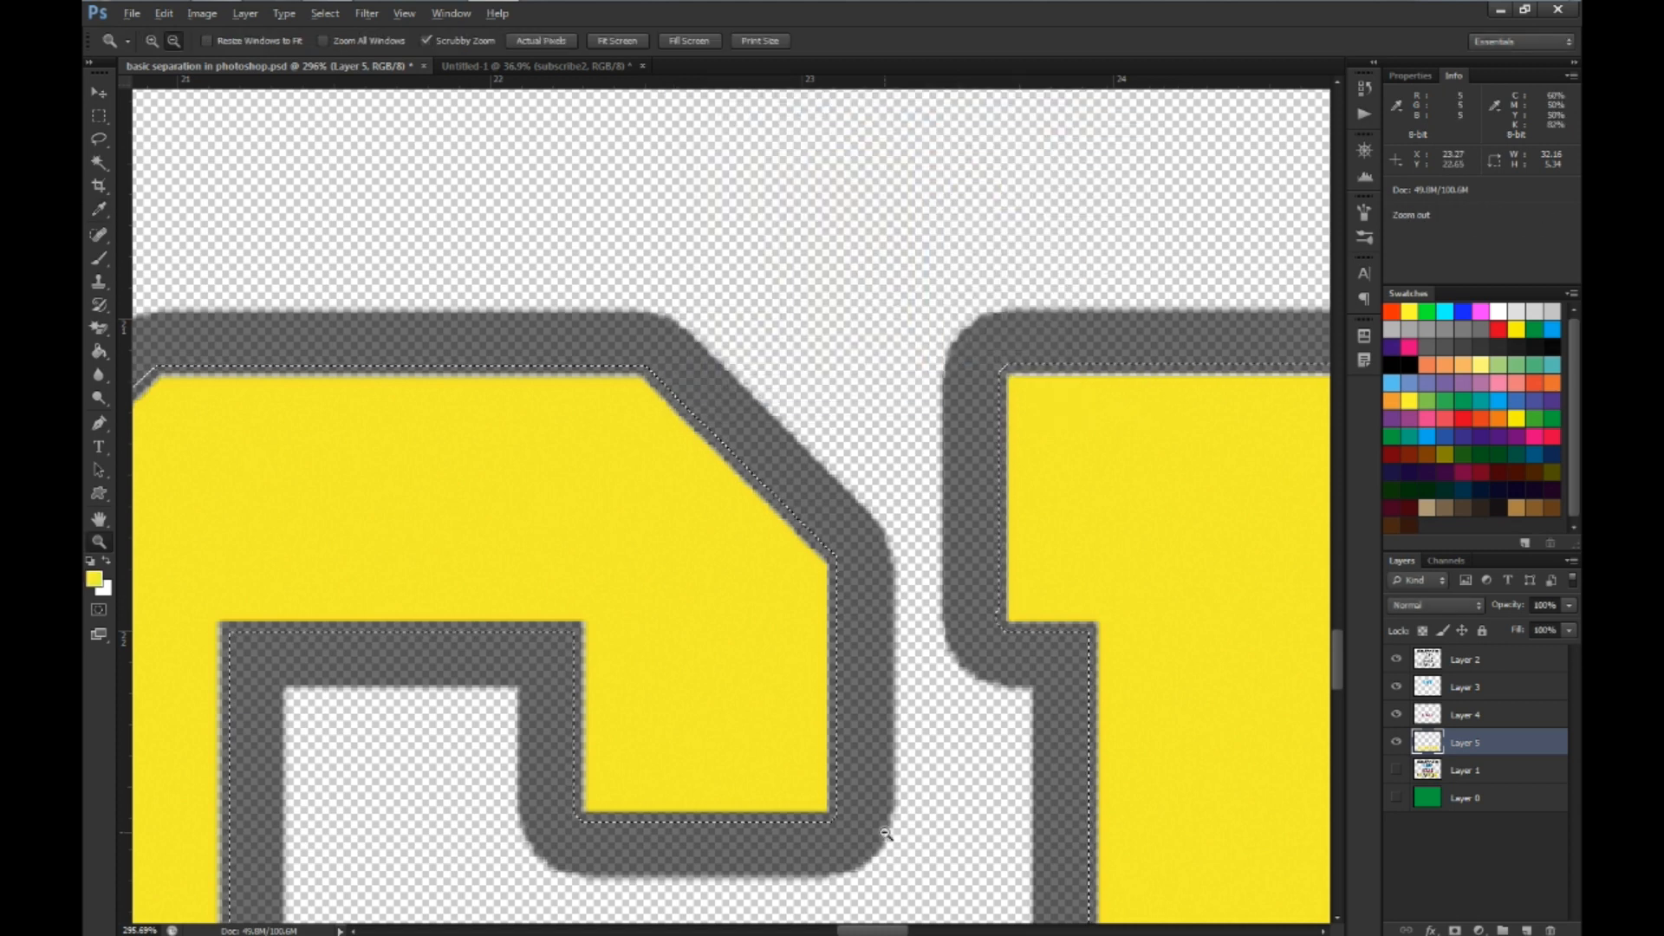
key(alt+BackSpace)
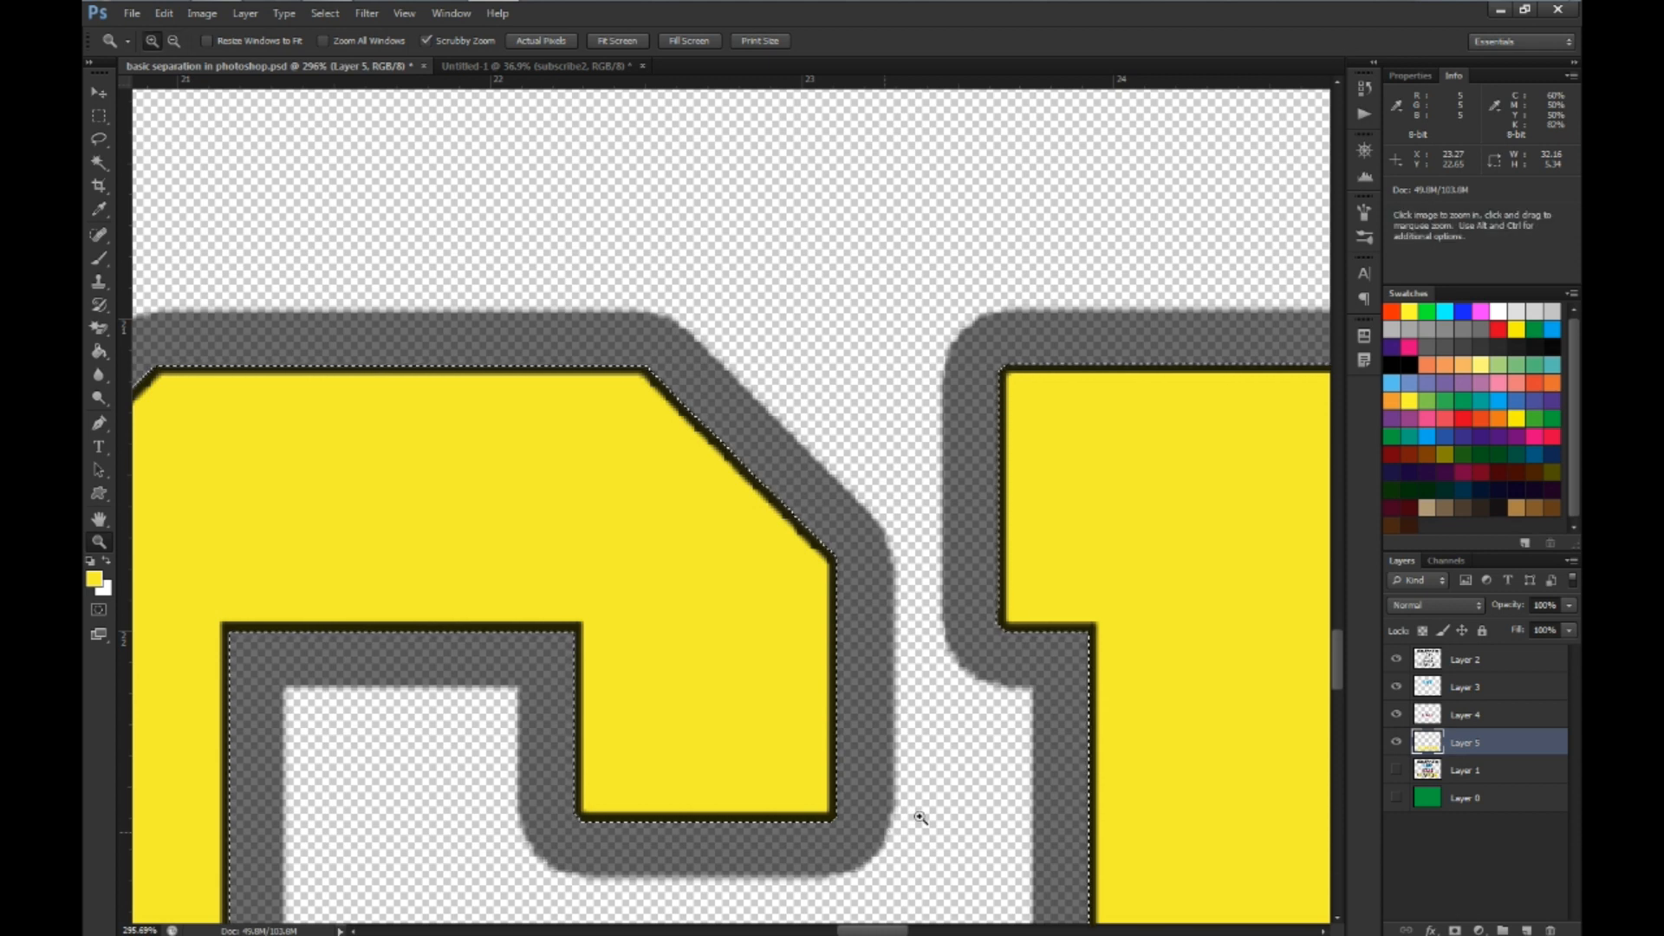
Check the yellow overlap with the black Layer 2 hidden and shown, and clear the selection
click(1395, 670)
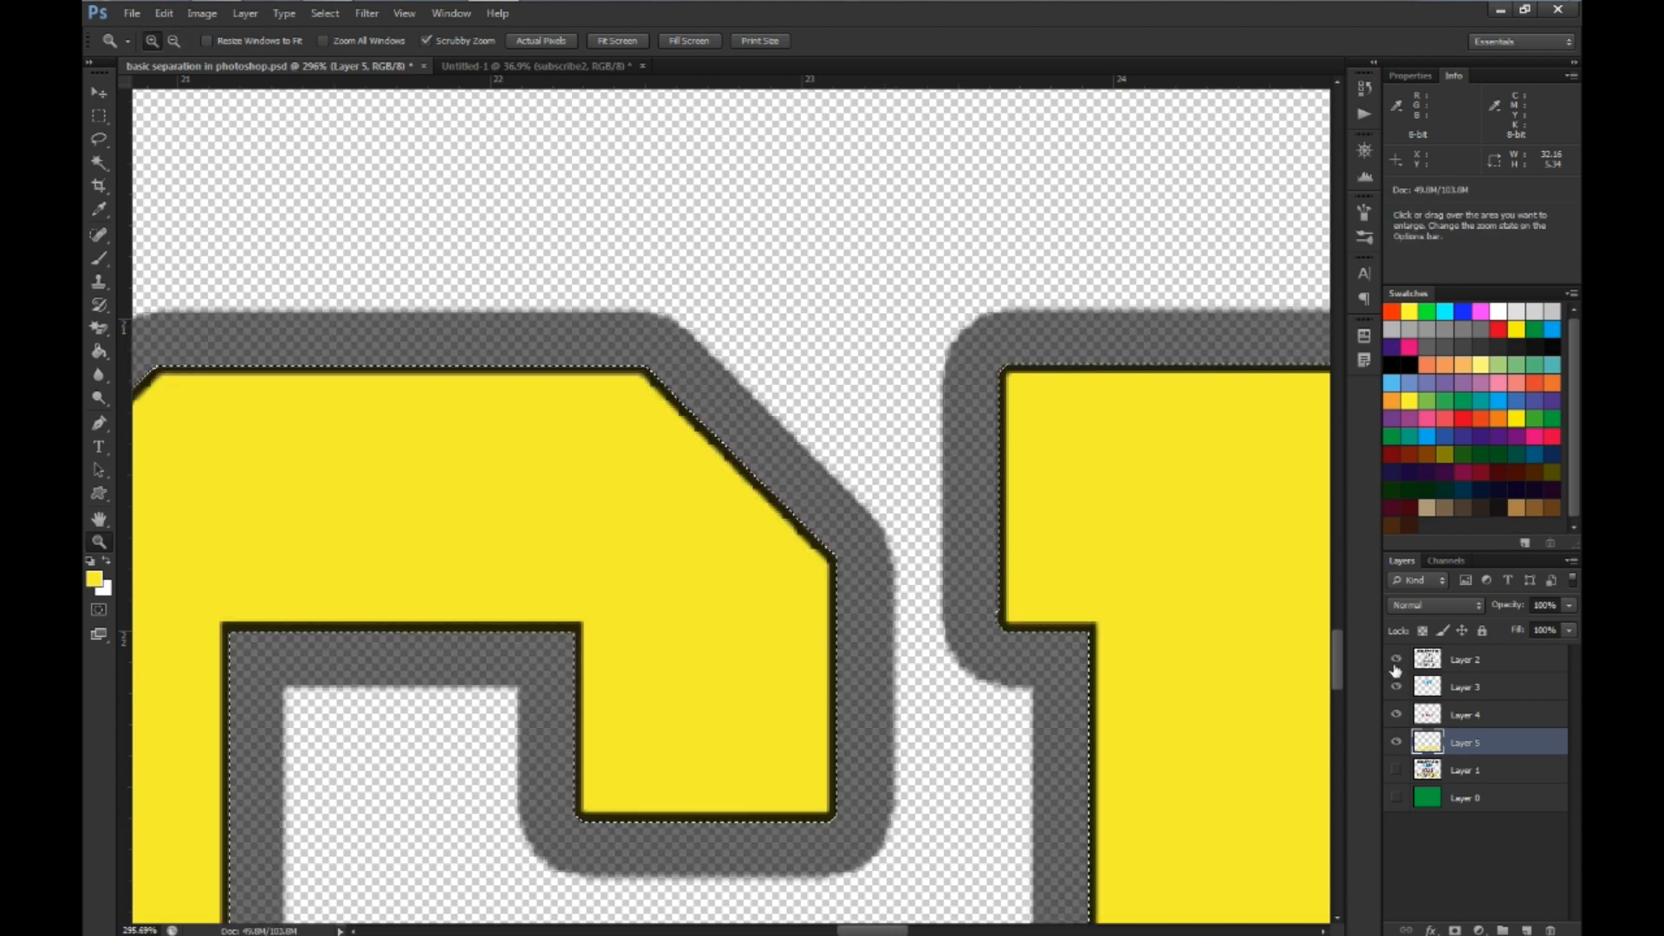
click(1396, 661)
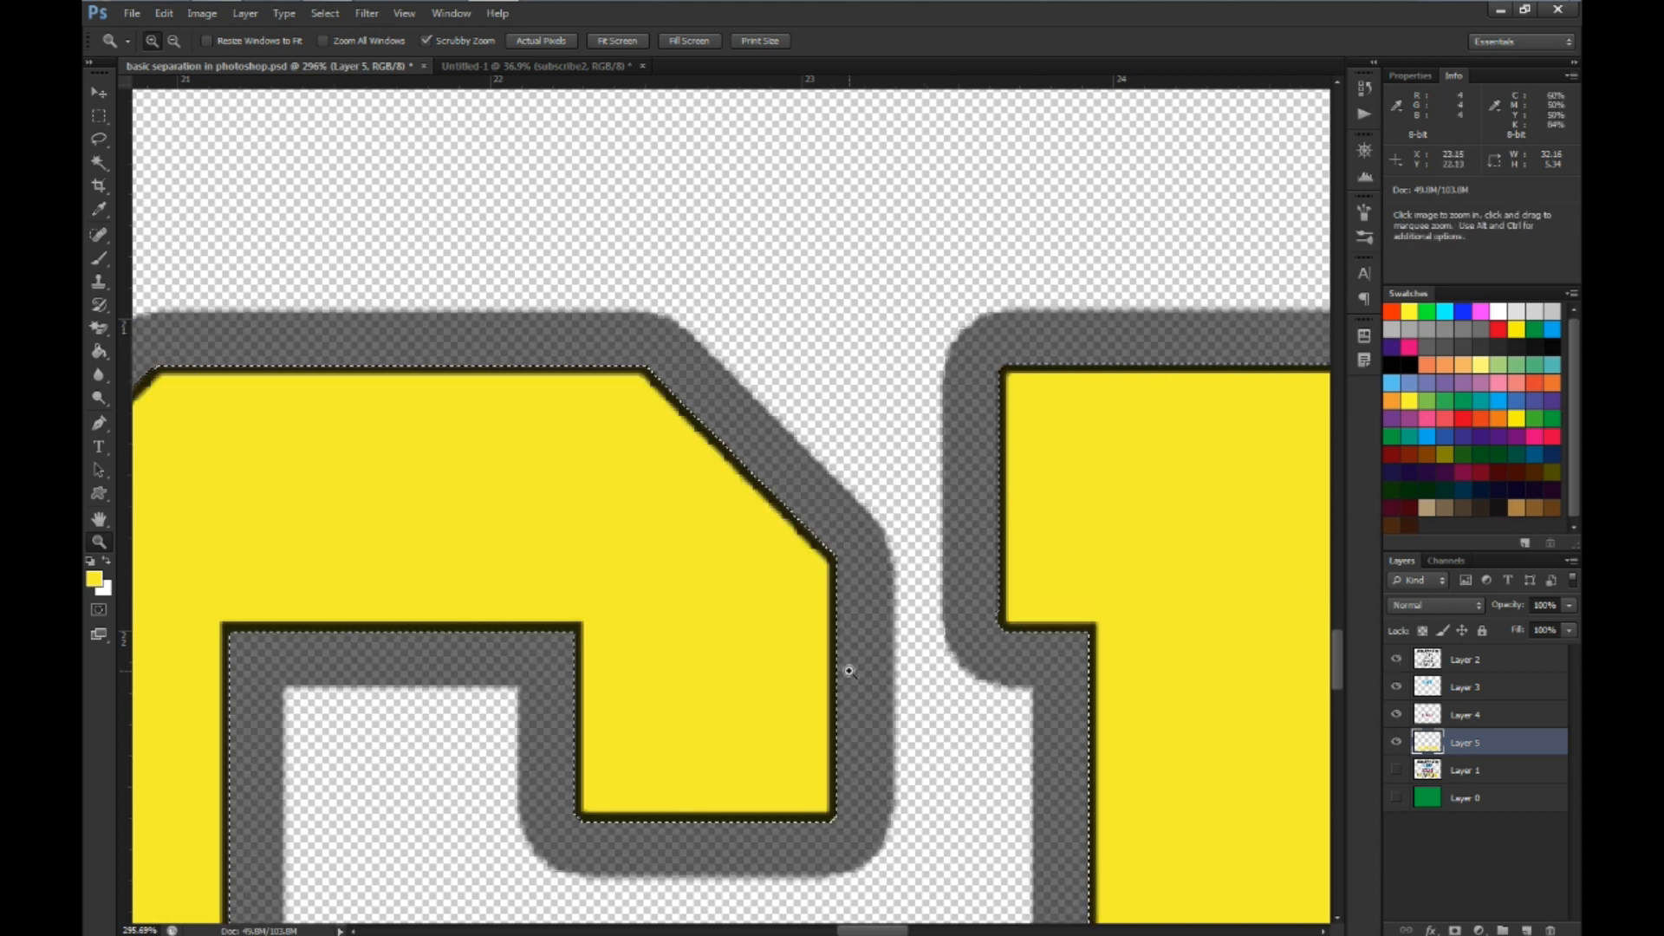
key(ctrl)
scroll(783, 694, down, 6)
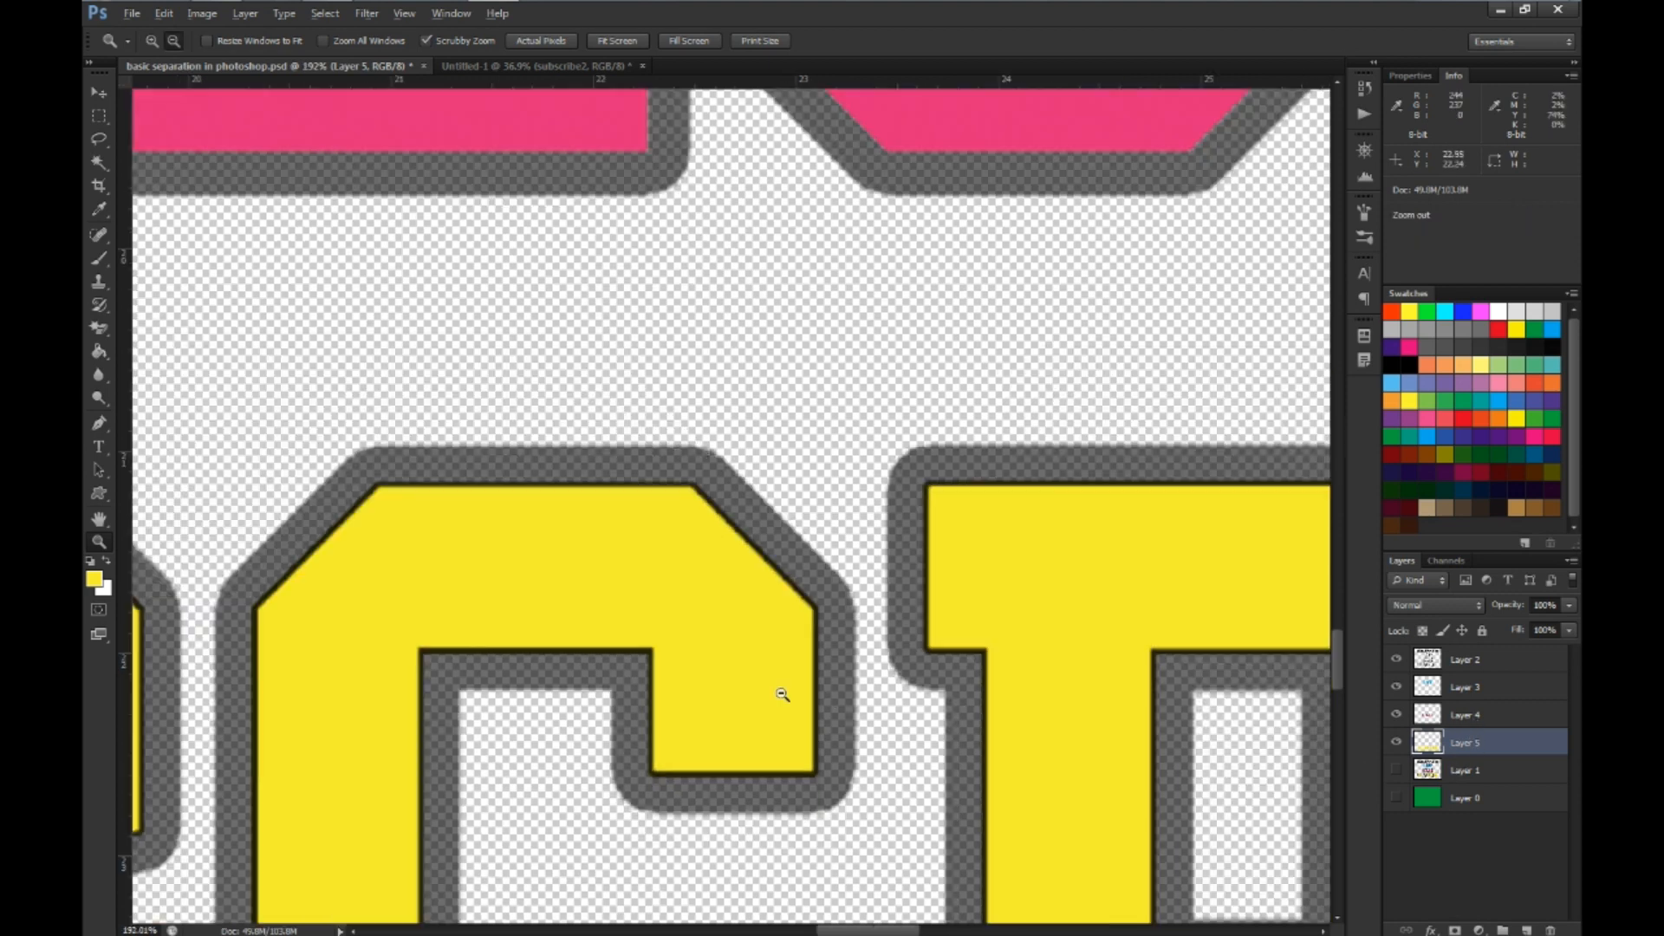
scroll(816, 449, up, 3)
scroll(768, 303, up, 3)
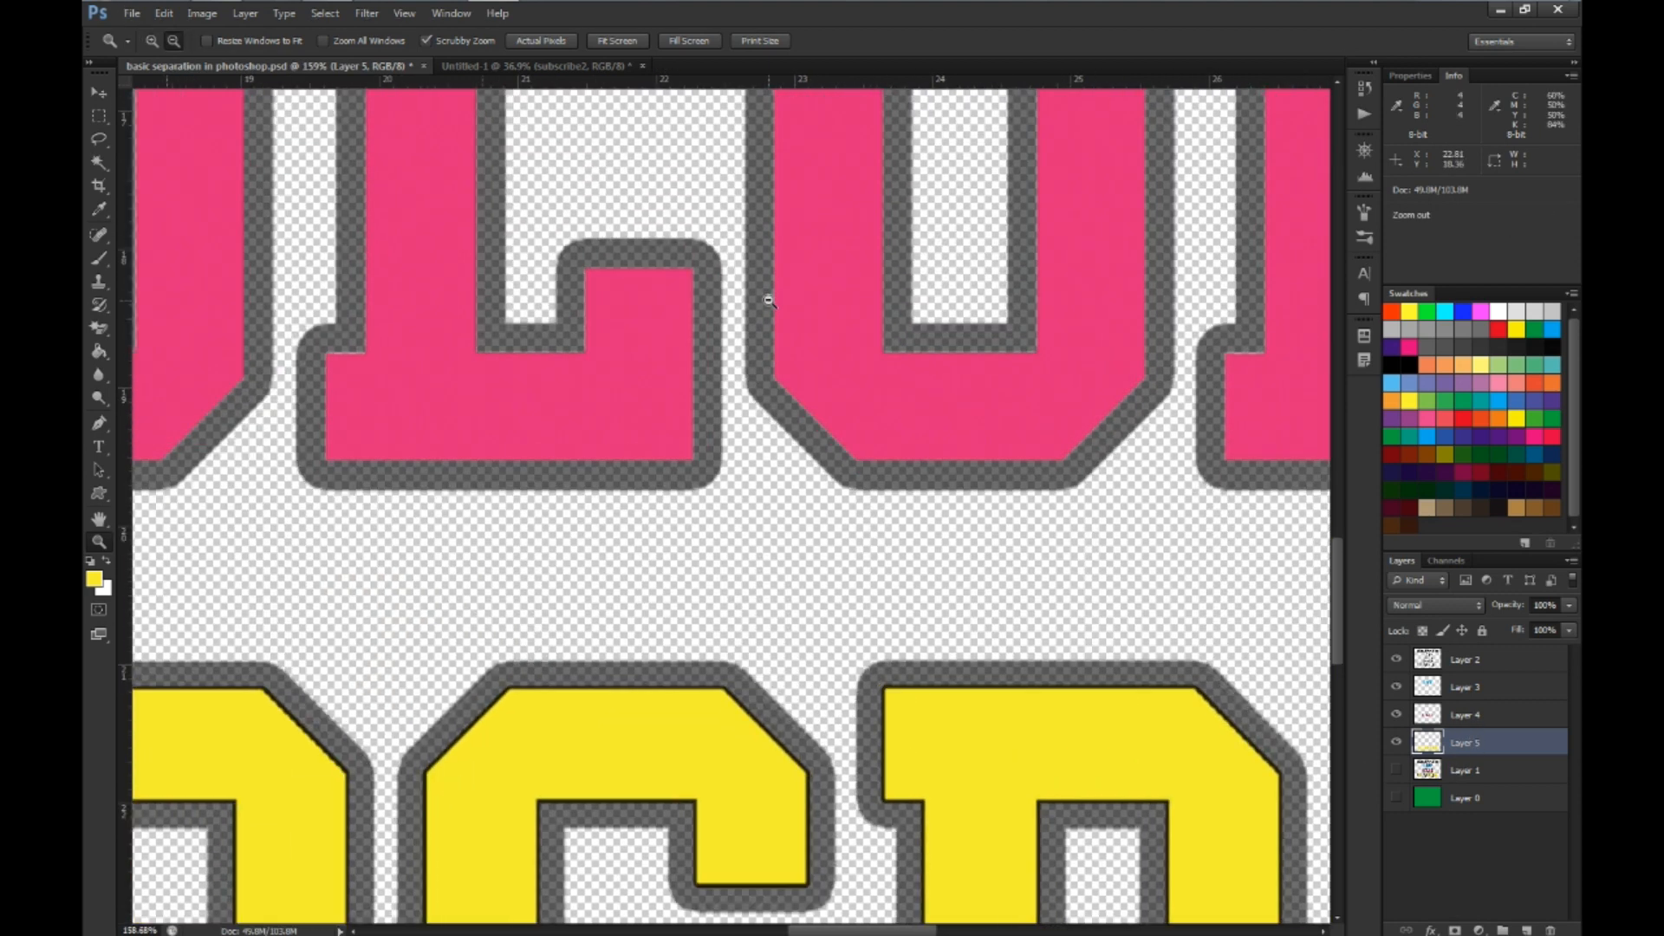
Load the outline of the magenta lettering on Layer 4 as a selection and expand it by 4 pixels
scroll(768, 351, up, 1)
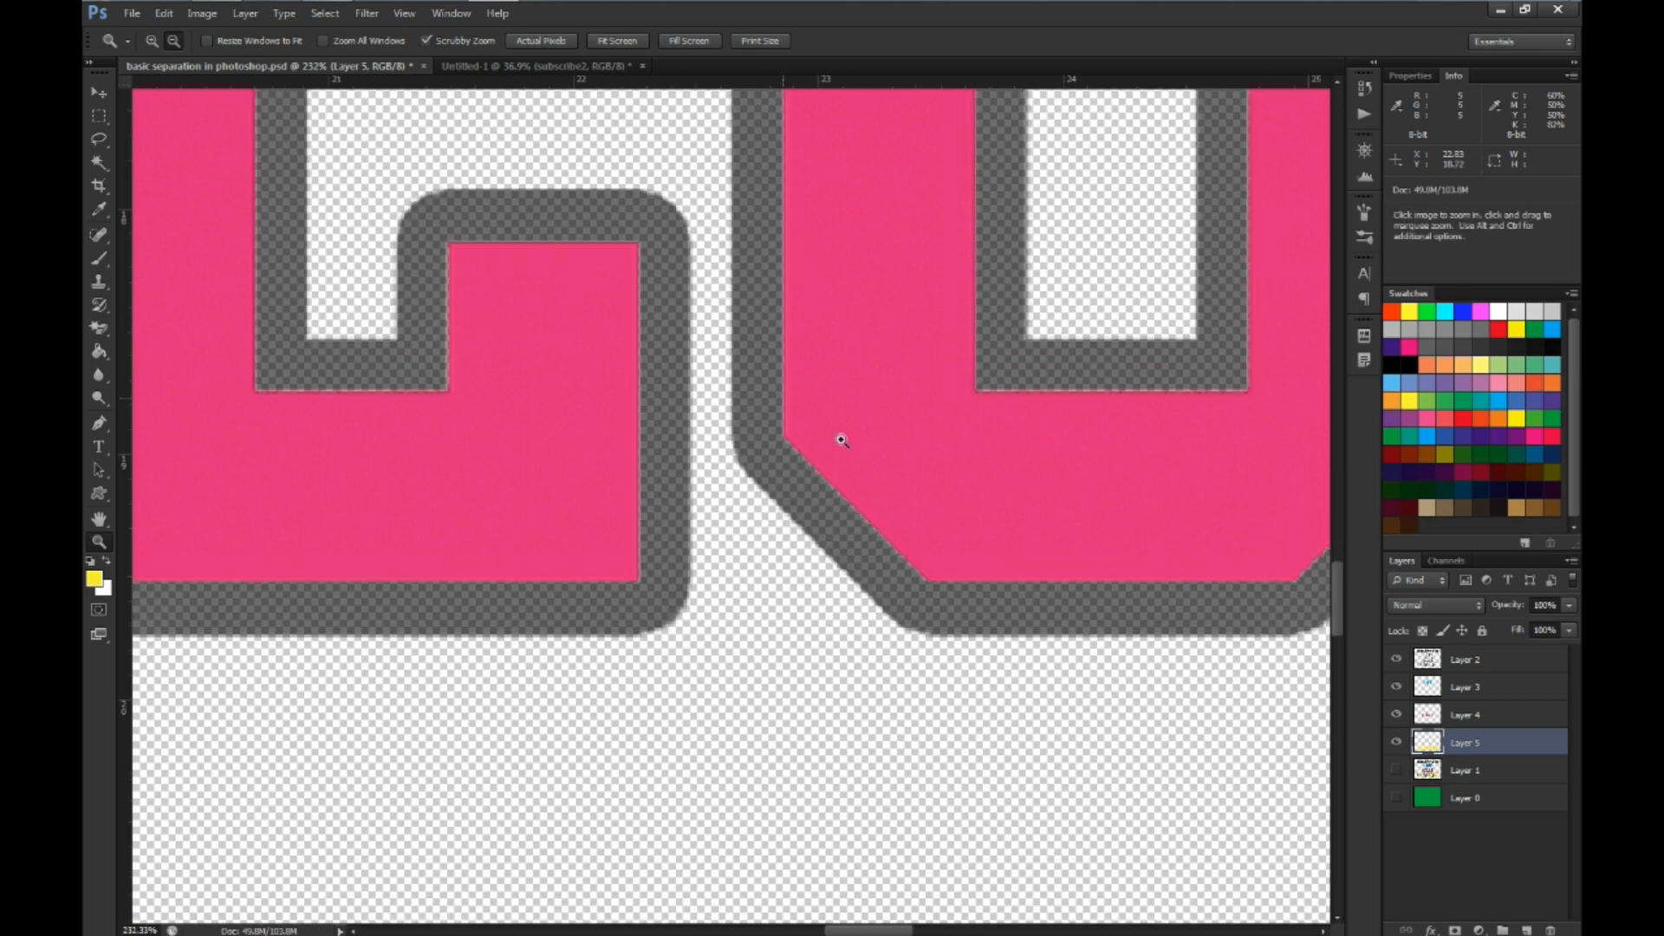
click(1428, 719)
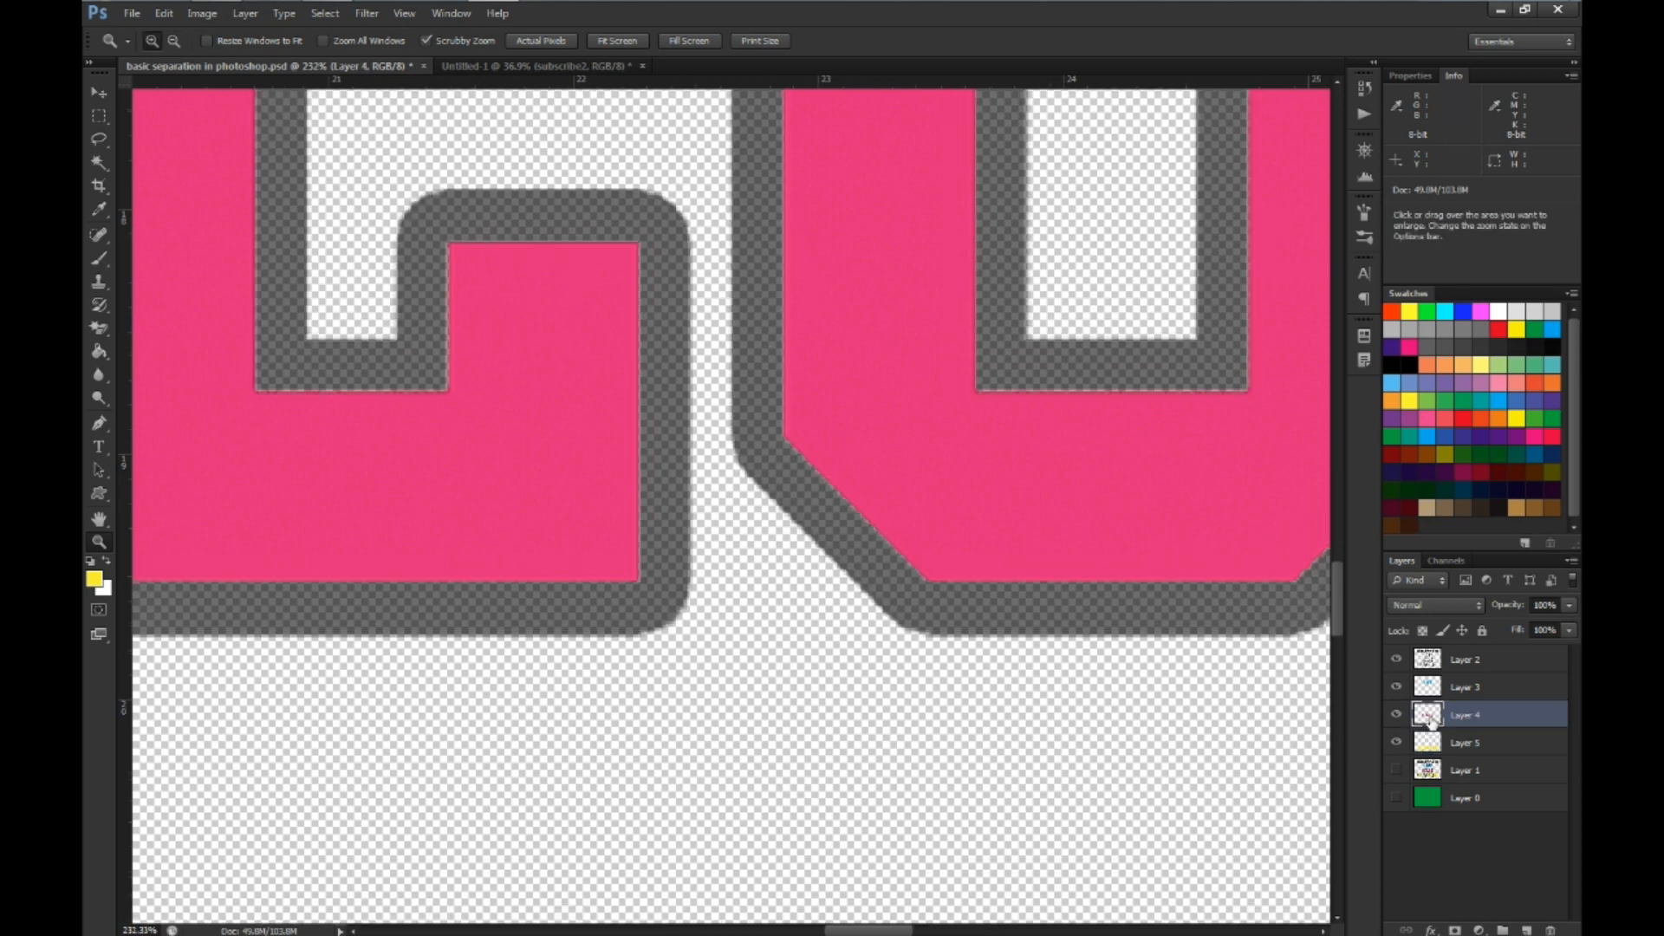
ctrl+click(1429, 716)
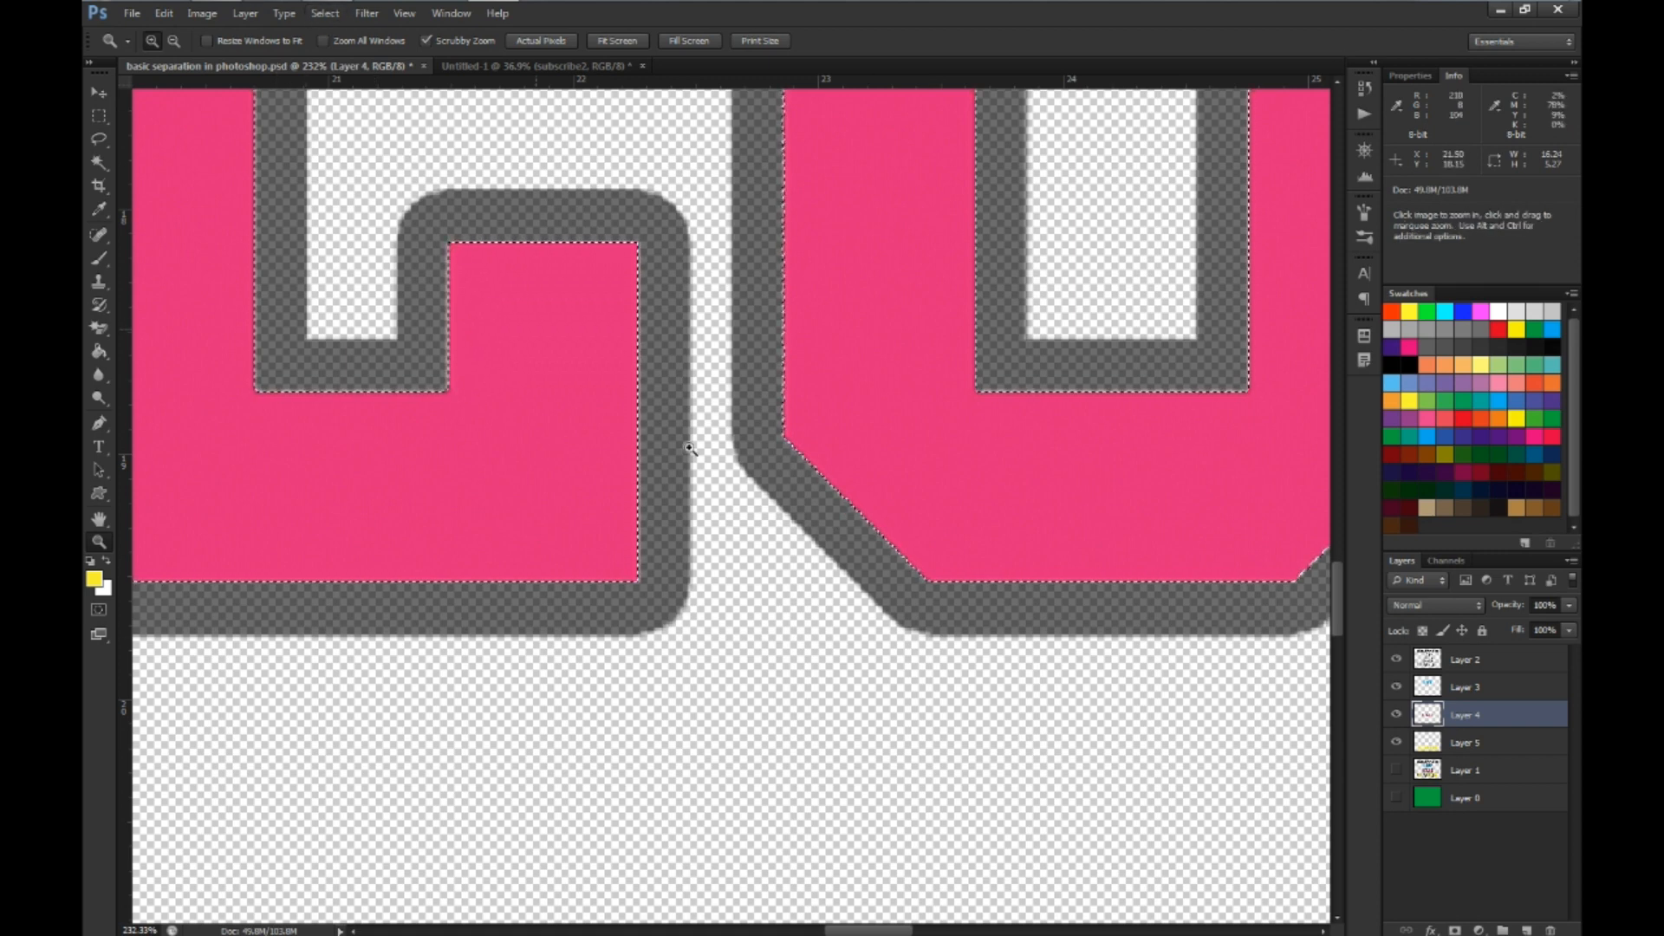
click(325, 13)
mouse_move(416, 227)
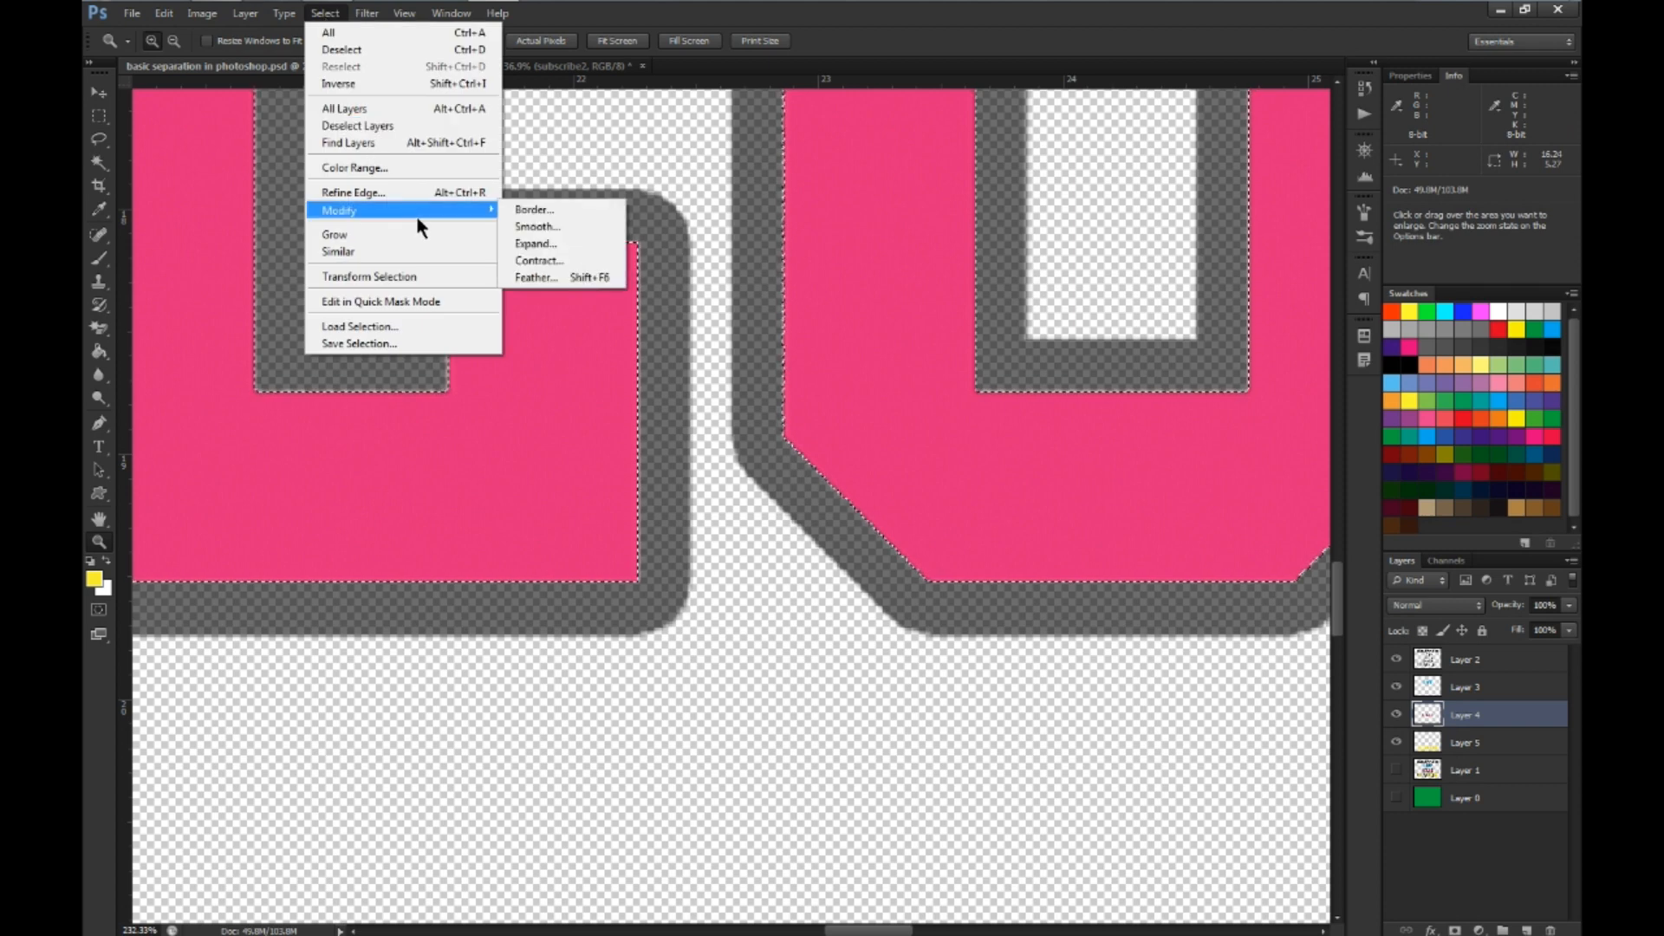
click(550, 242)
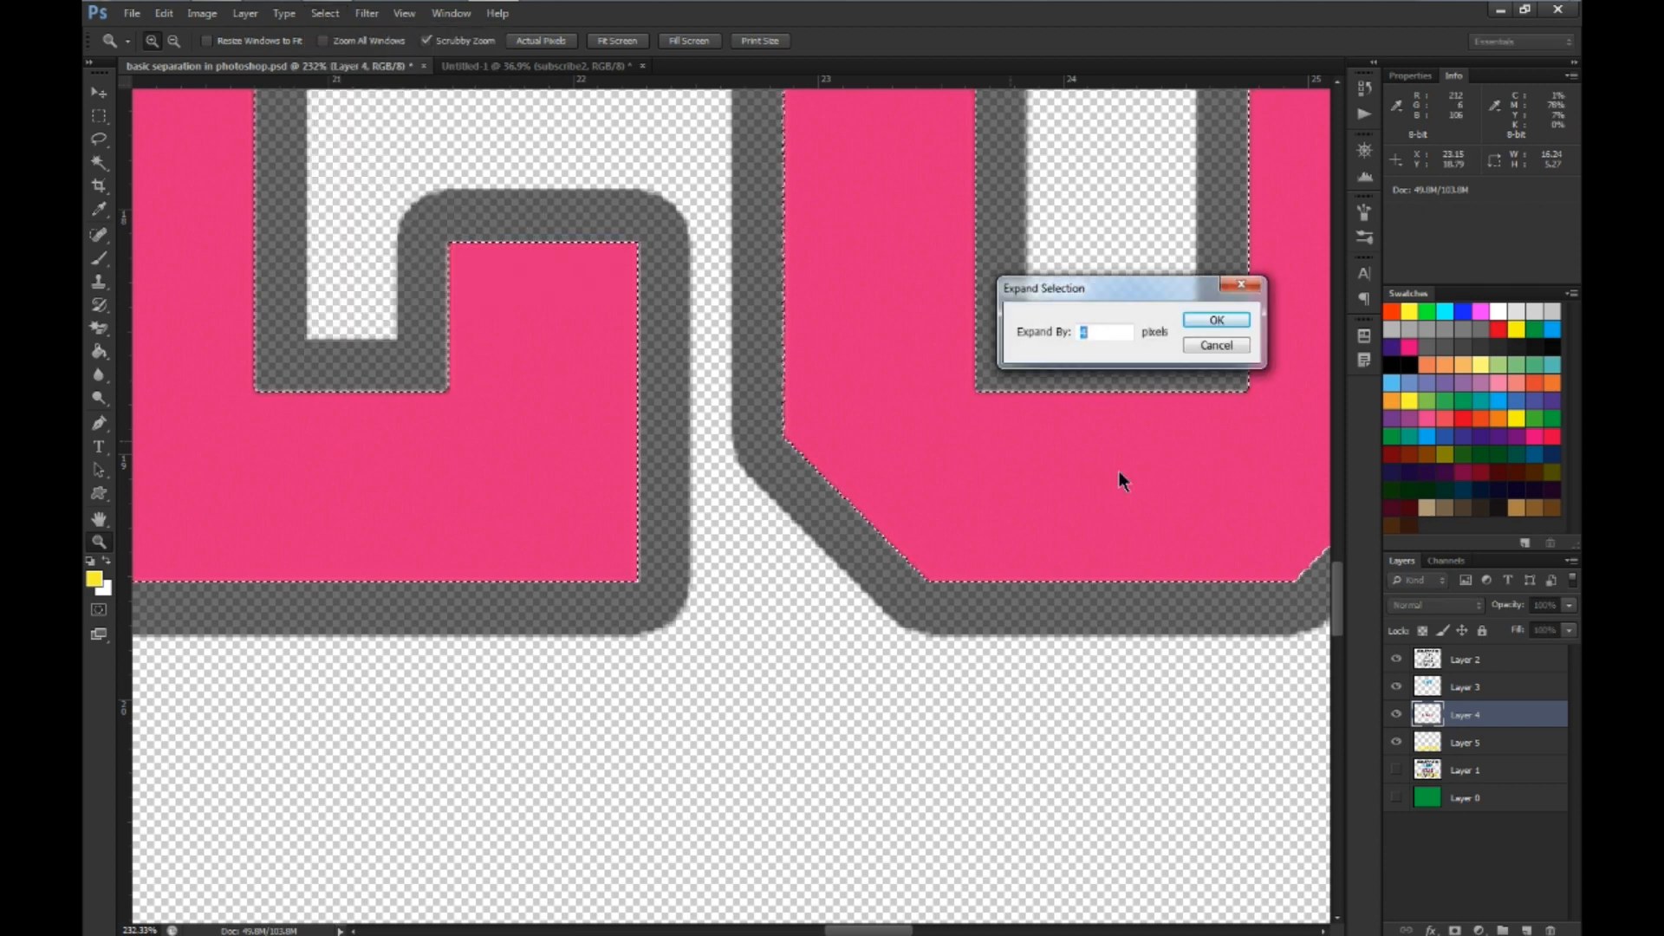
click(1201, 319)
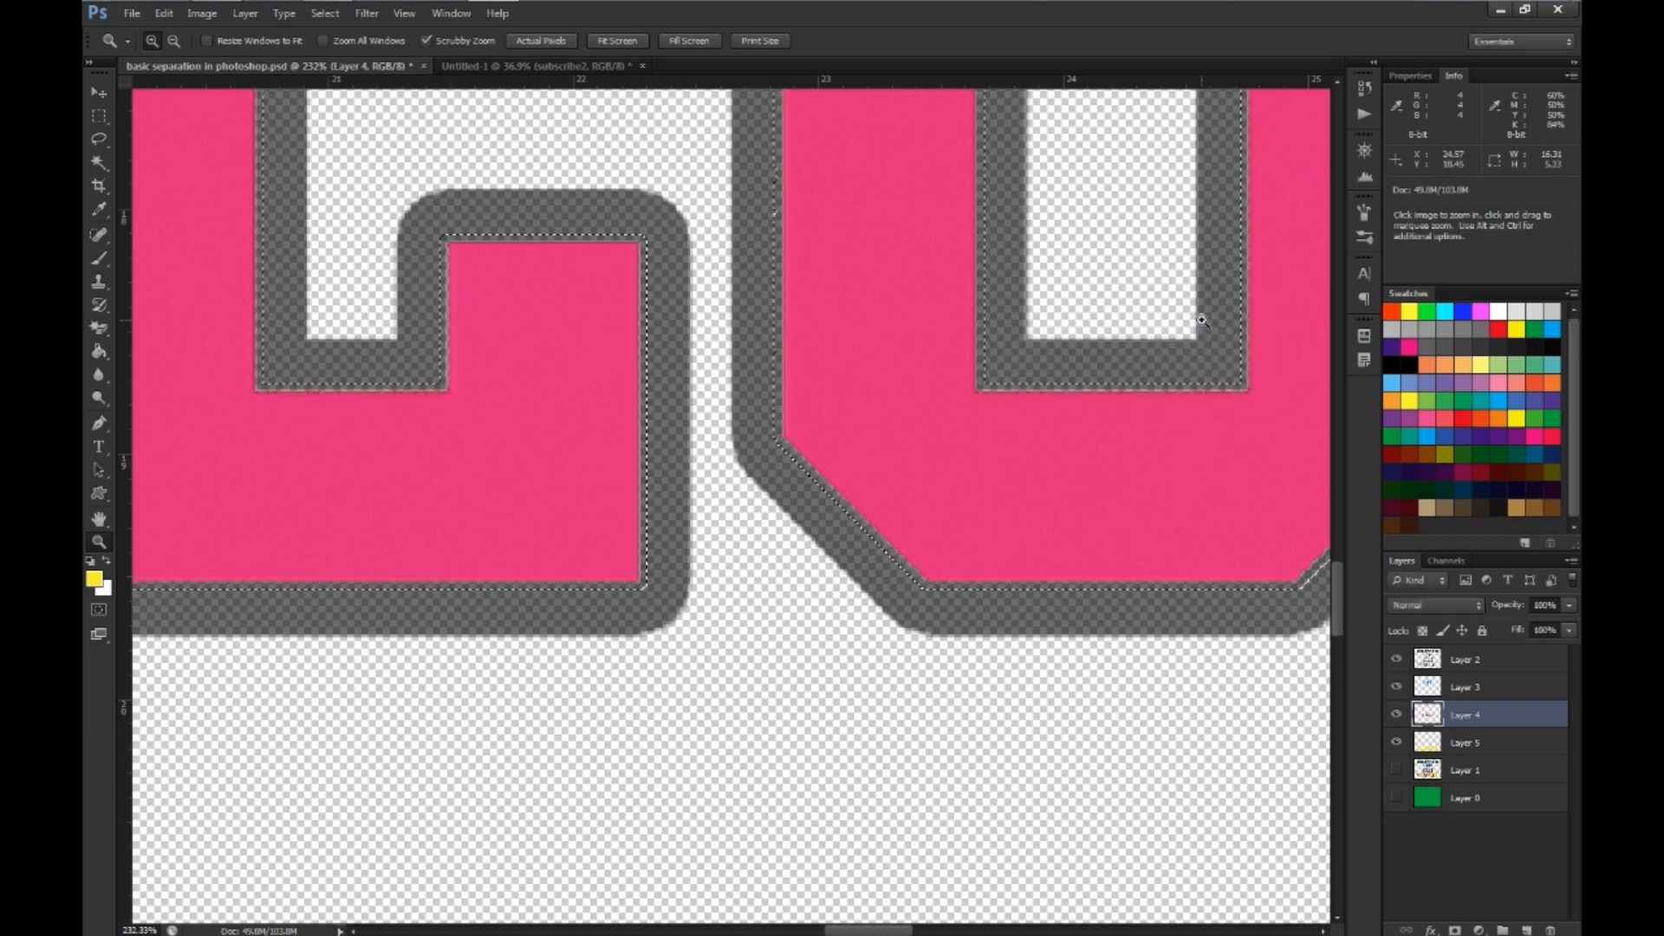
Sample the lettering's magenta (#d20369) as the foreground color and fill the expanded selection on Layer 4 with it
click(97, 584)
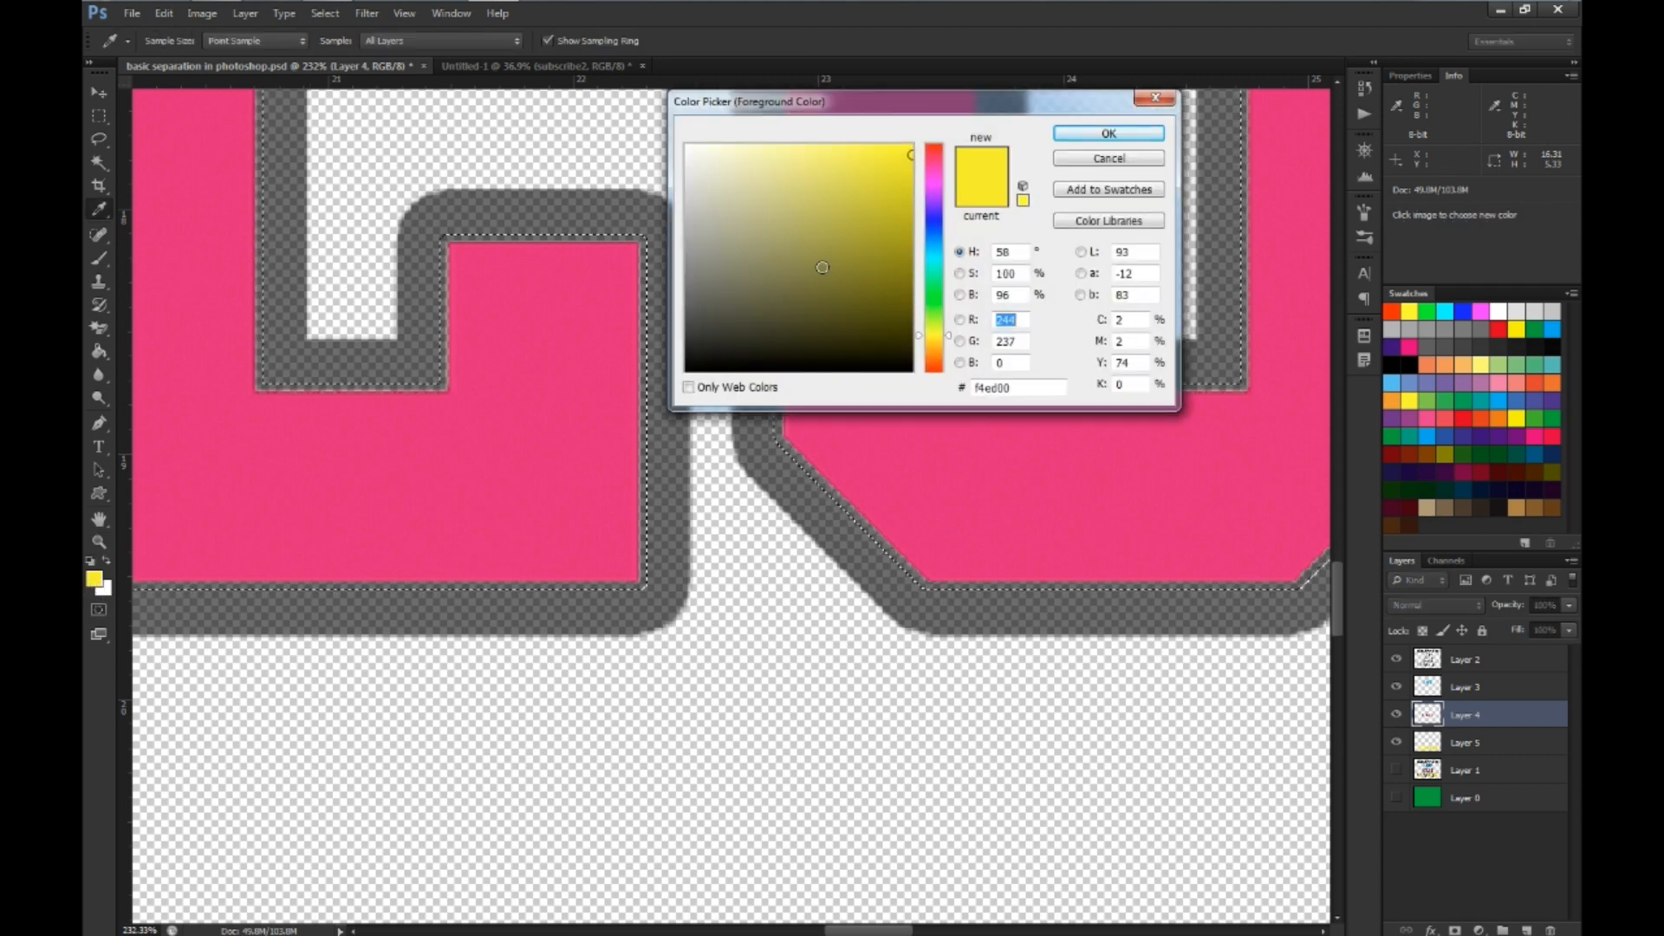
click(535, 442)
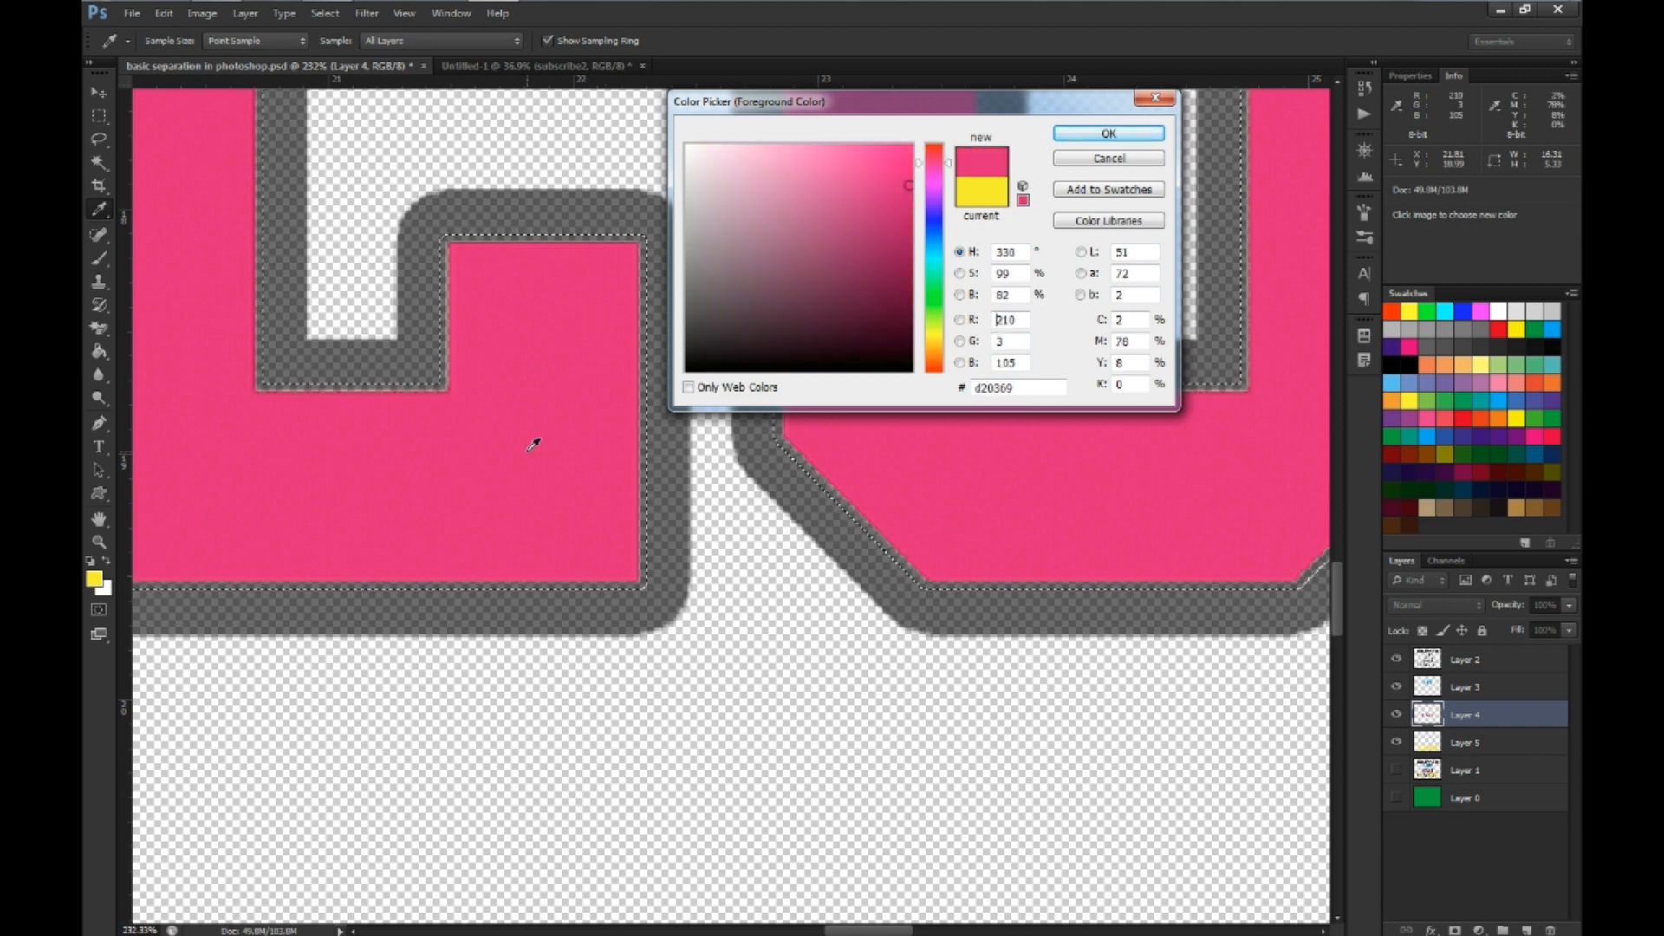
click(1085, 136)
key(z)
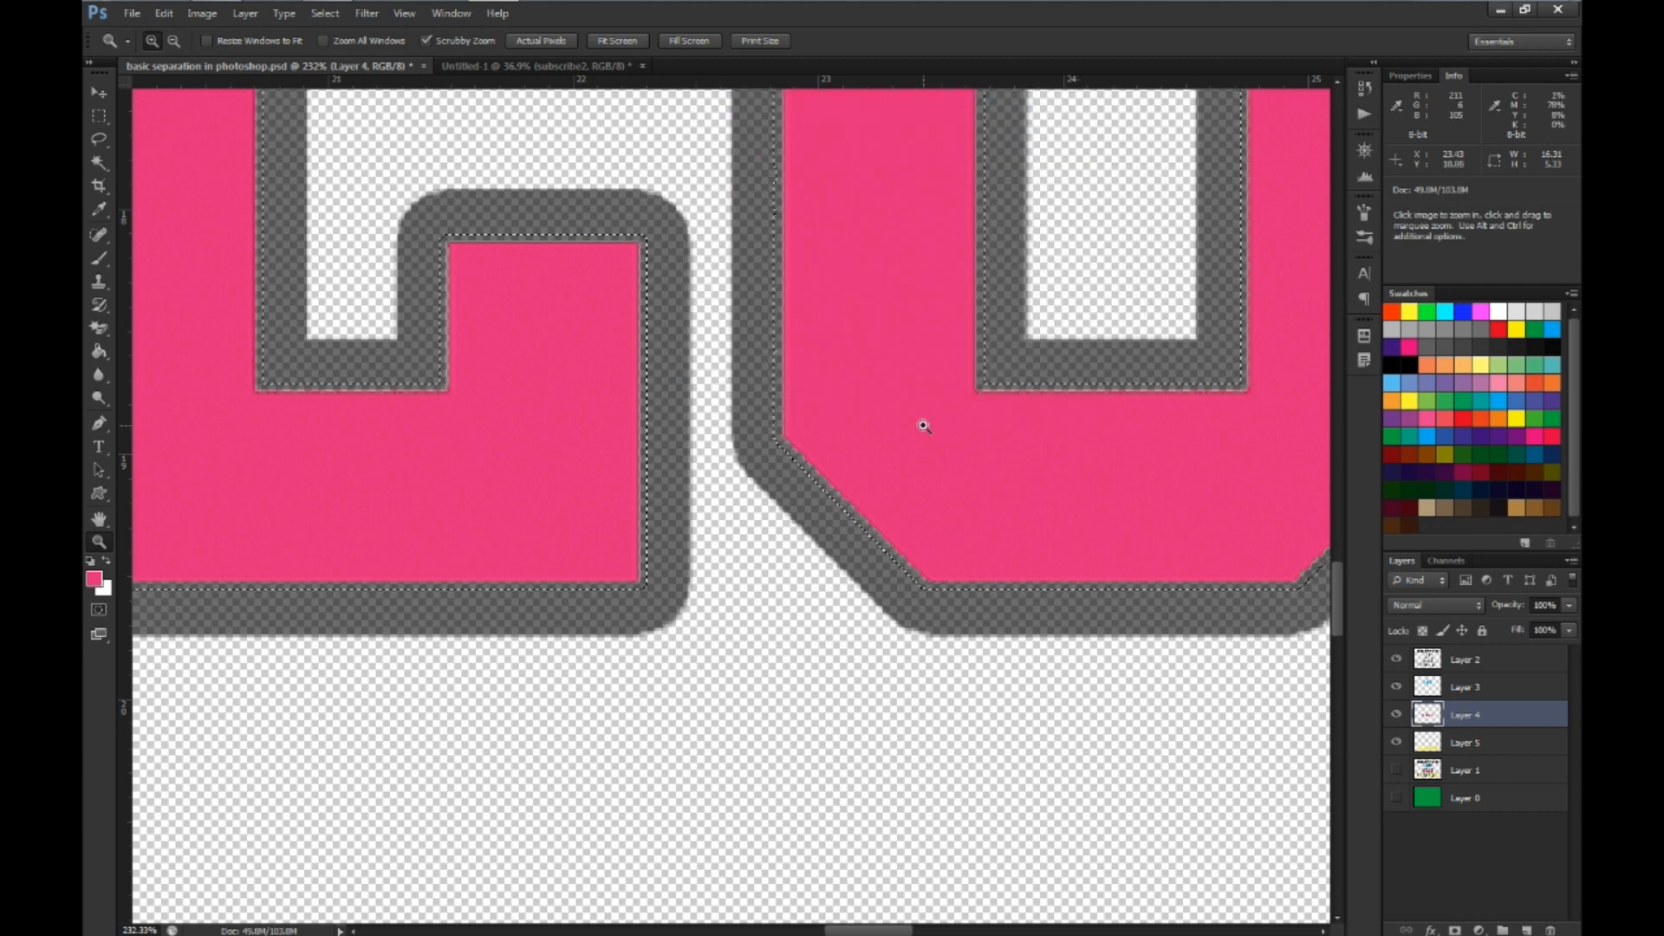
key(alt)
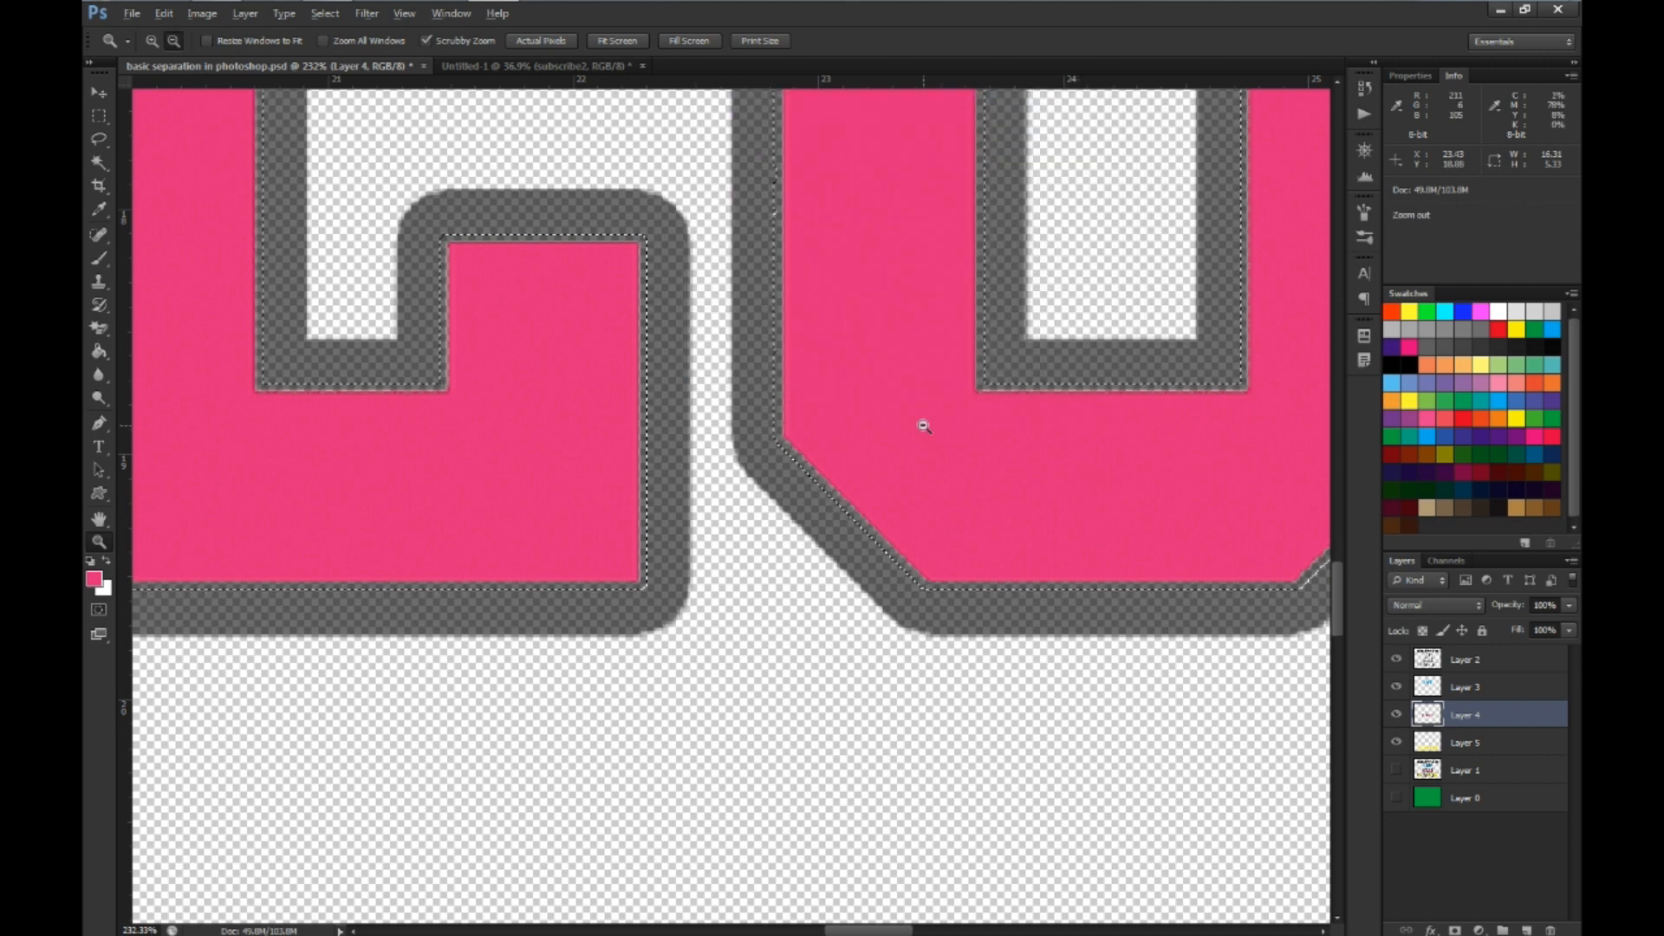
key(alt+BackSpace)
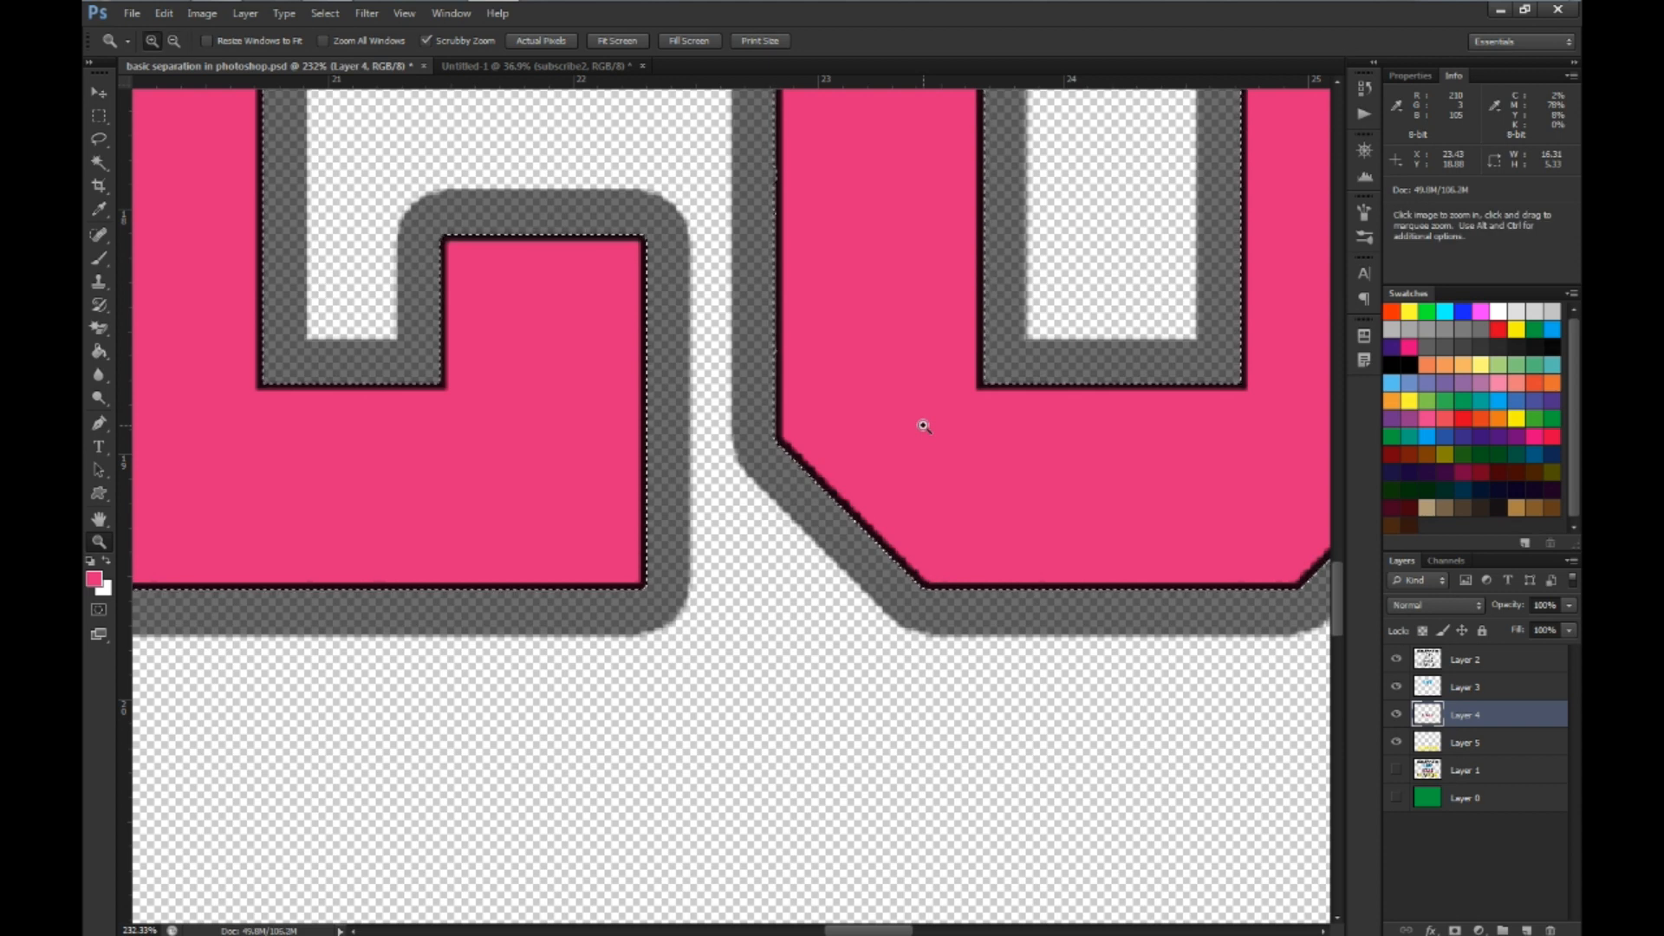
Check the magenta overlap with the black Layer 2 hidden and shown, and clear the selection
click(1397, 660)
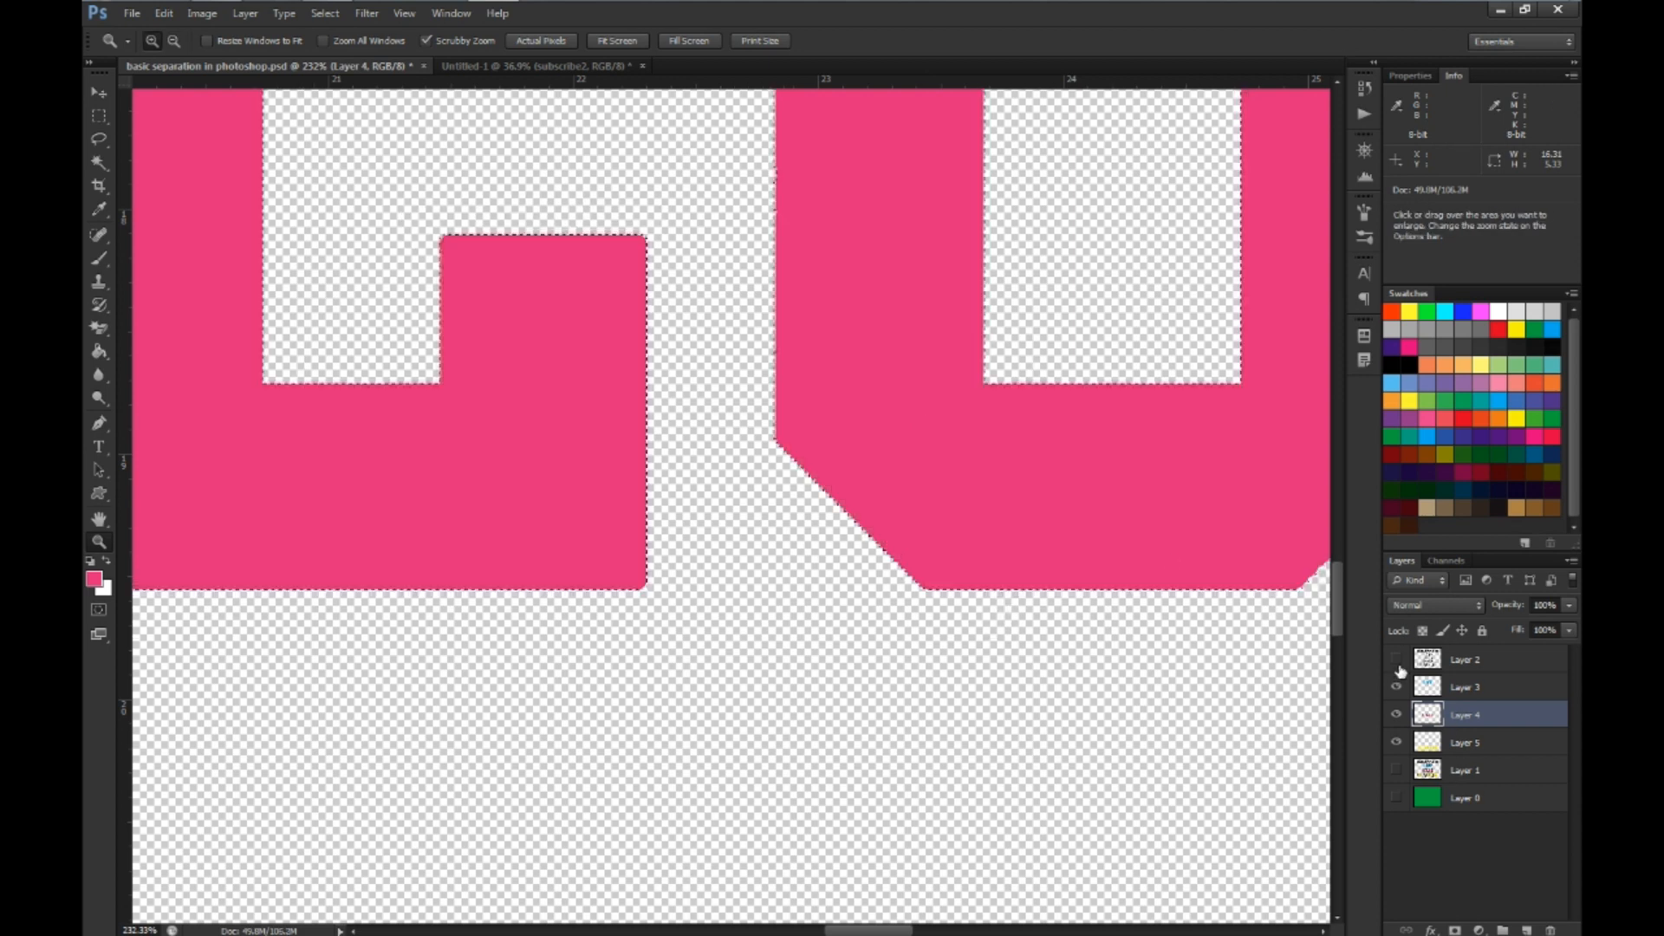
click(1397, 661)
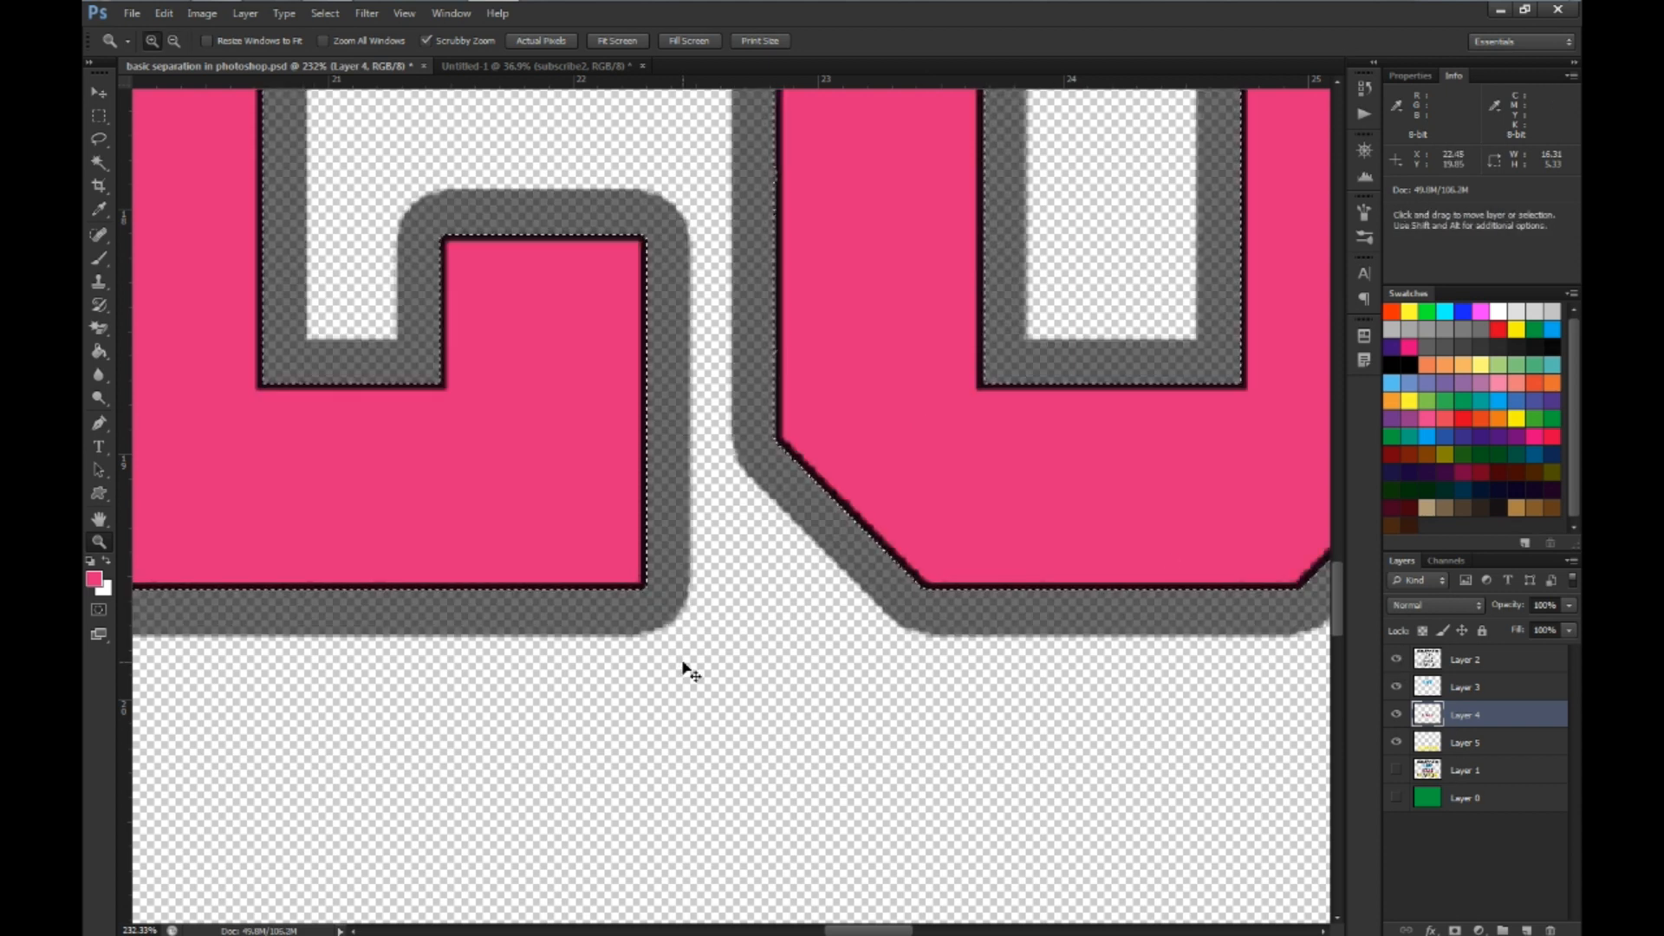
key(ctrl+d)
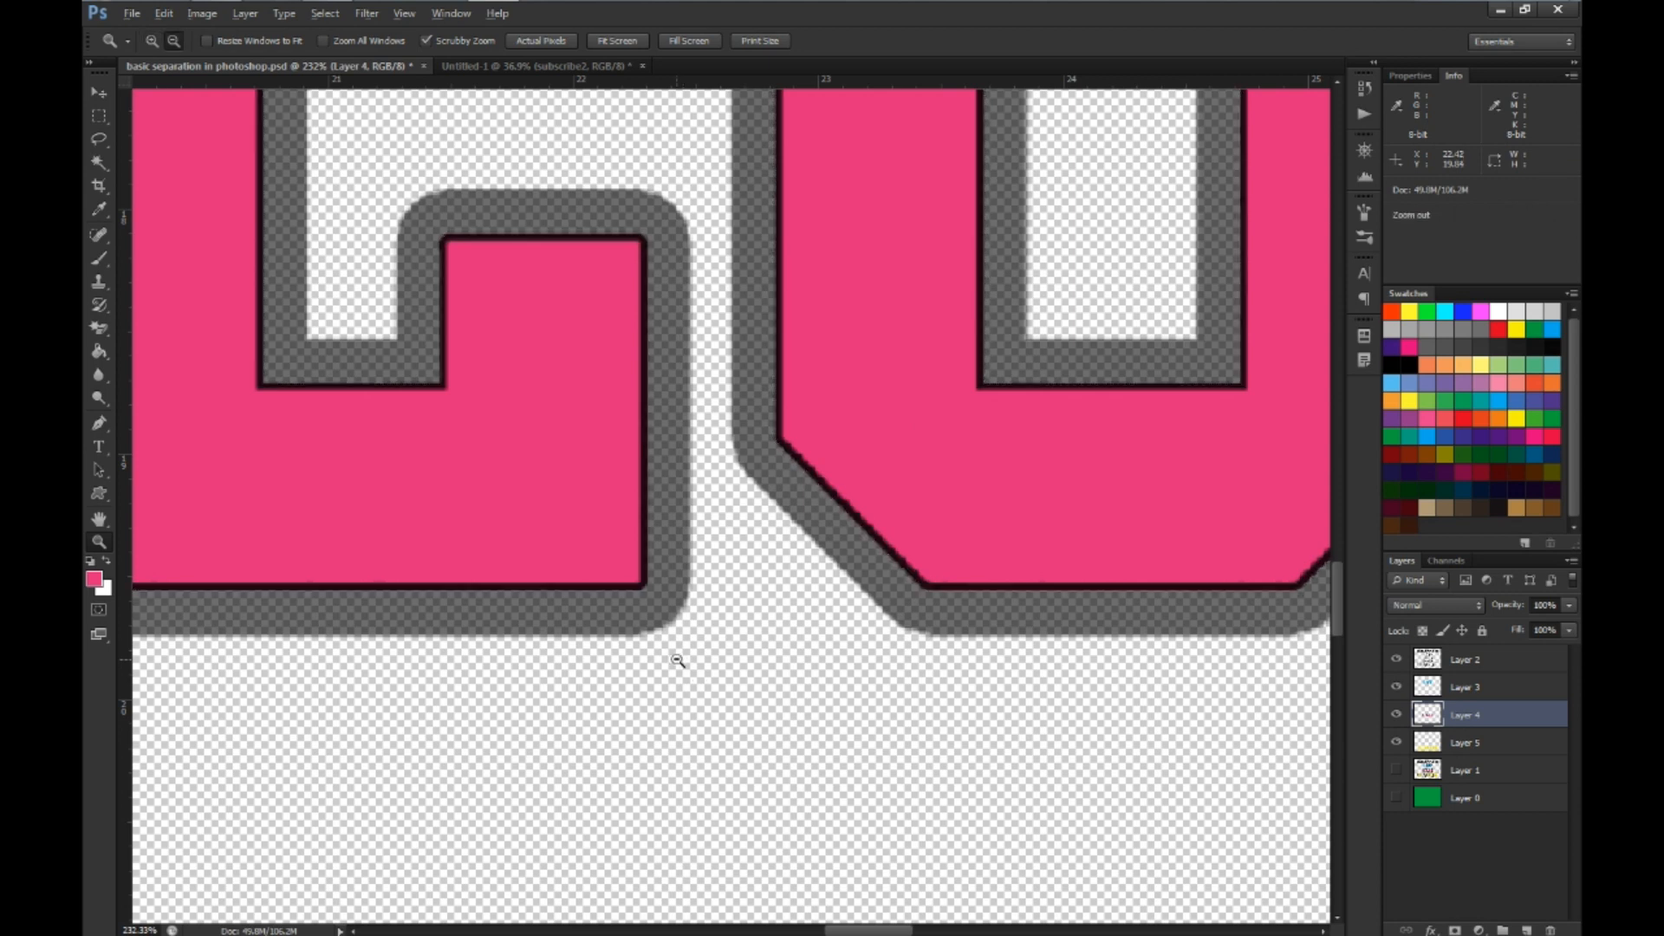
Load the outline of the blue SPOT lettering on Layer 3 as a selection and expand it by 4 pixels
alt+click(684, 663)
scroll(681, 661, up, 5)
scroll(678, 660, up, 10)
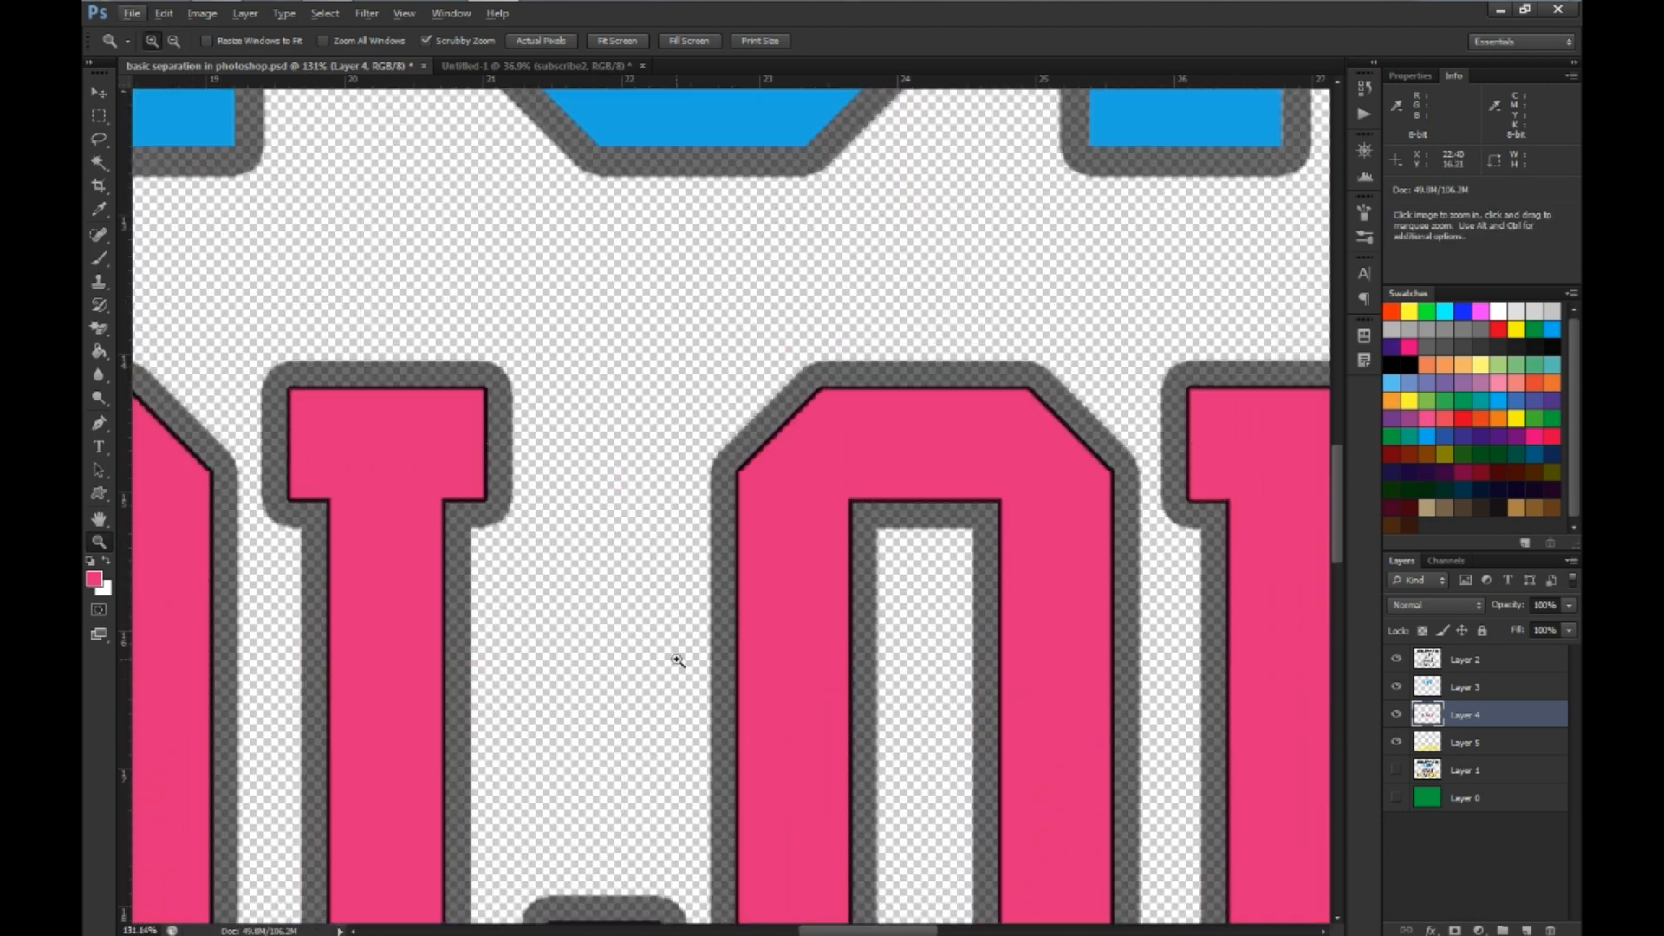
scroll(678, 660, up, 4)
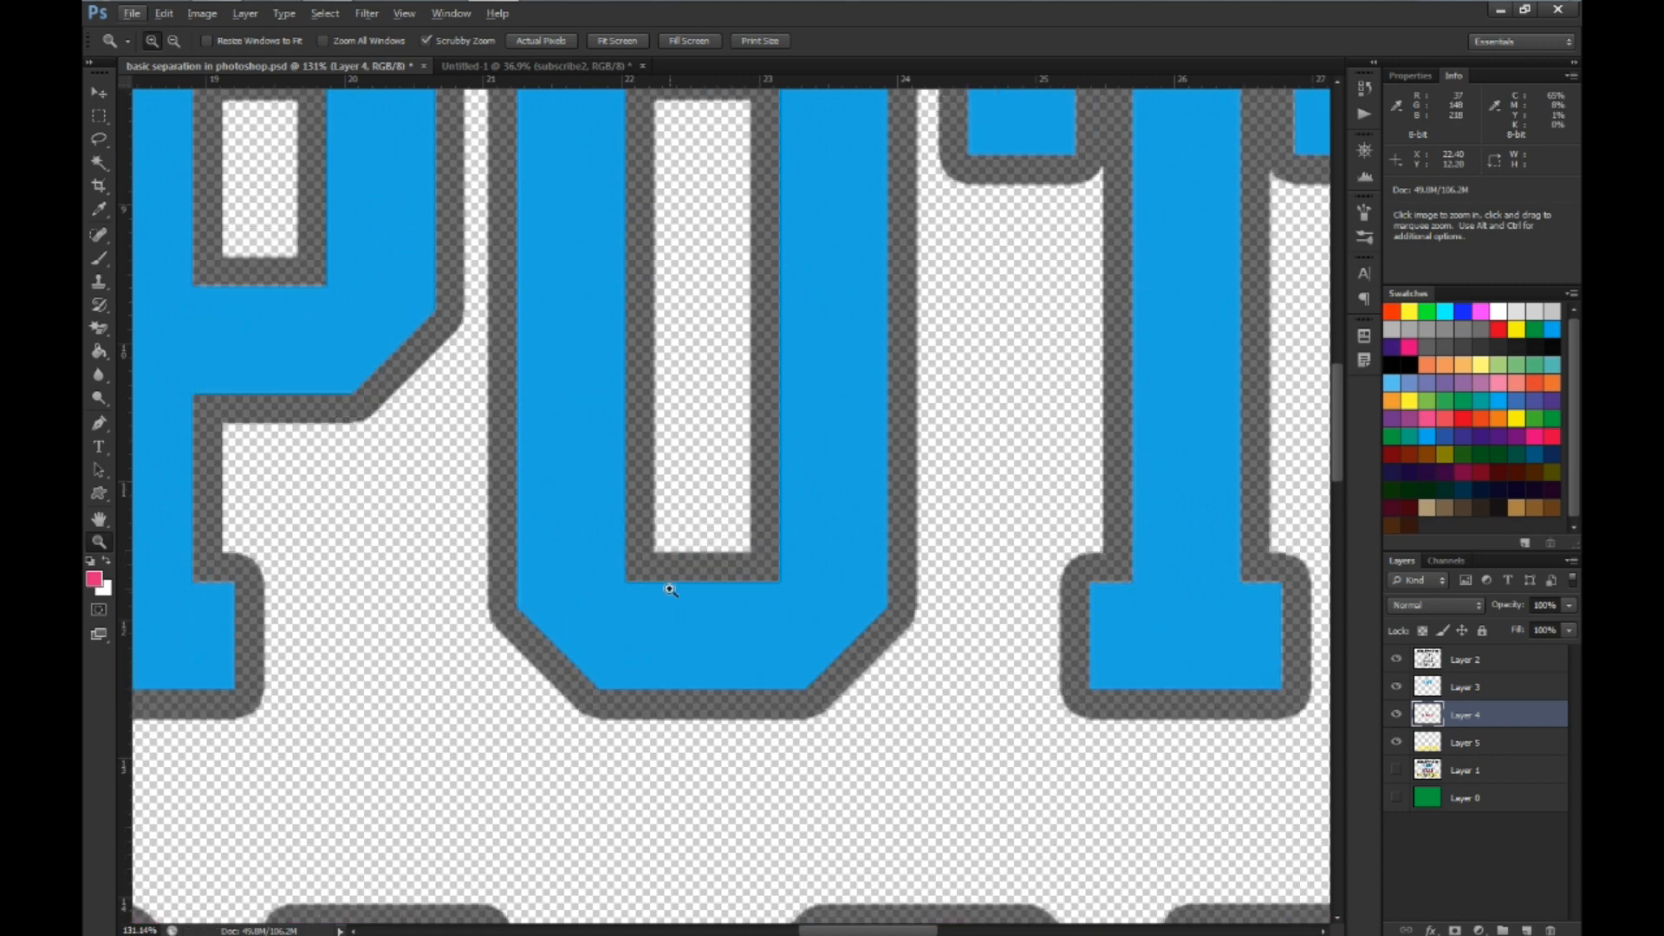
click(1426, 689)
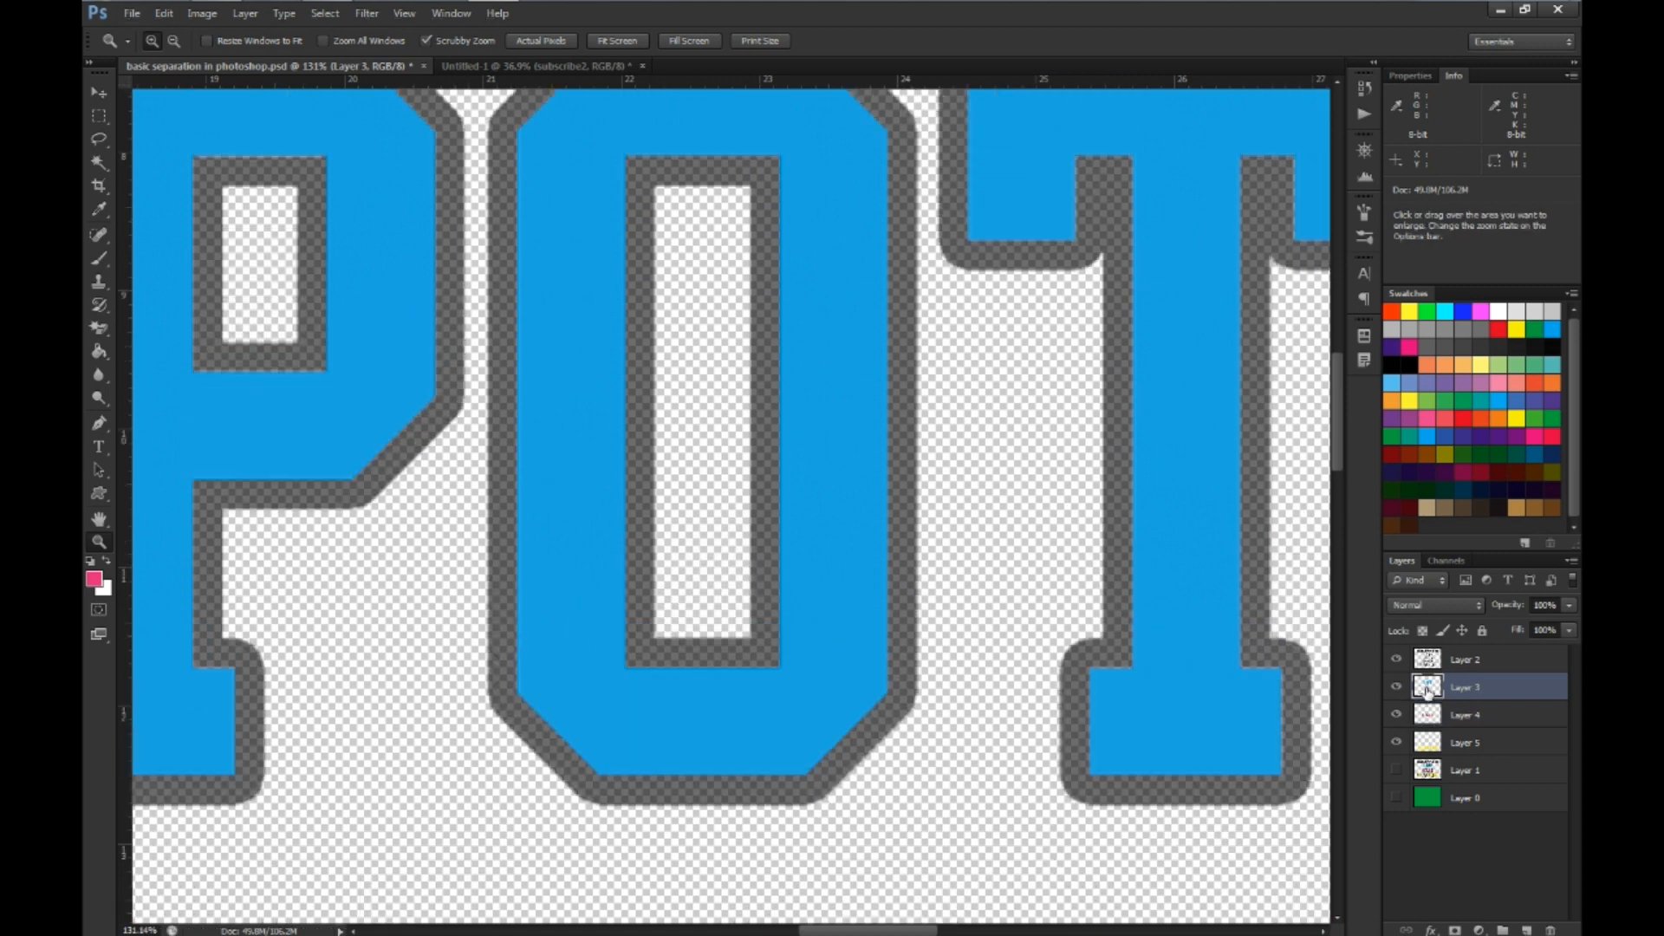
ctrl+click(1427, 689)
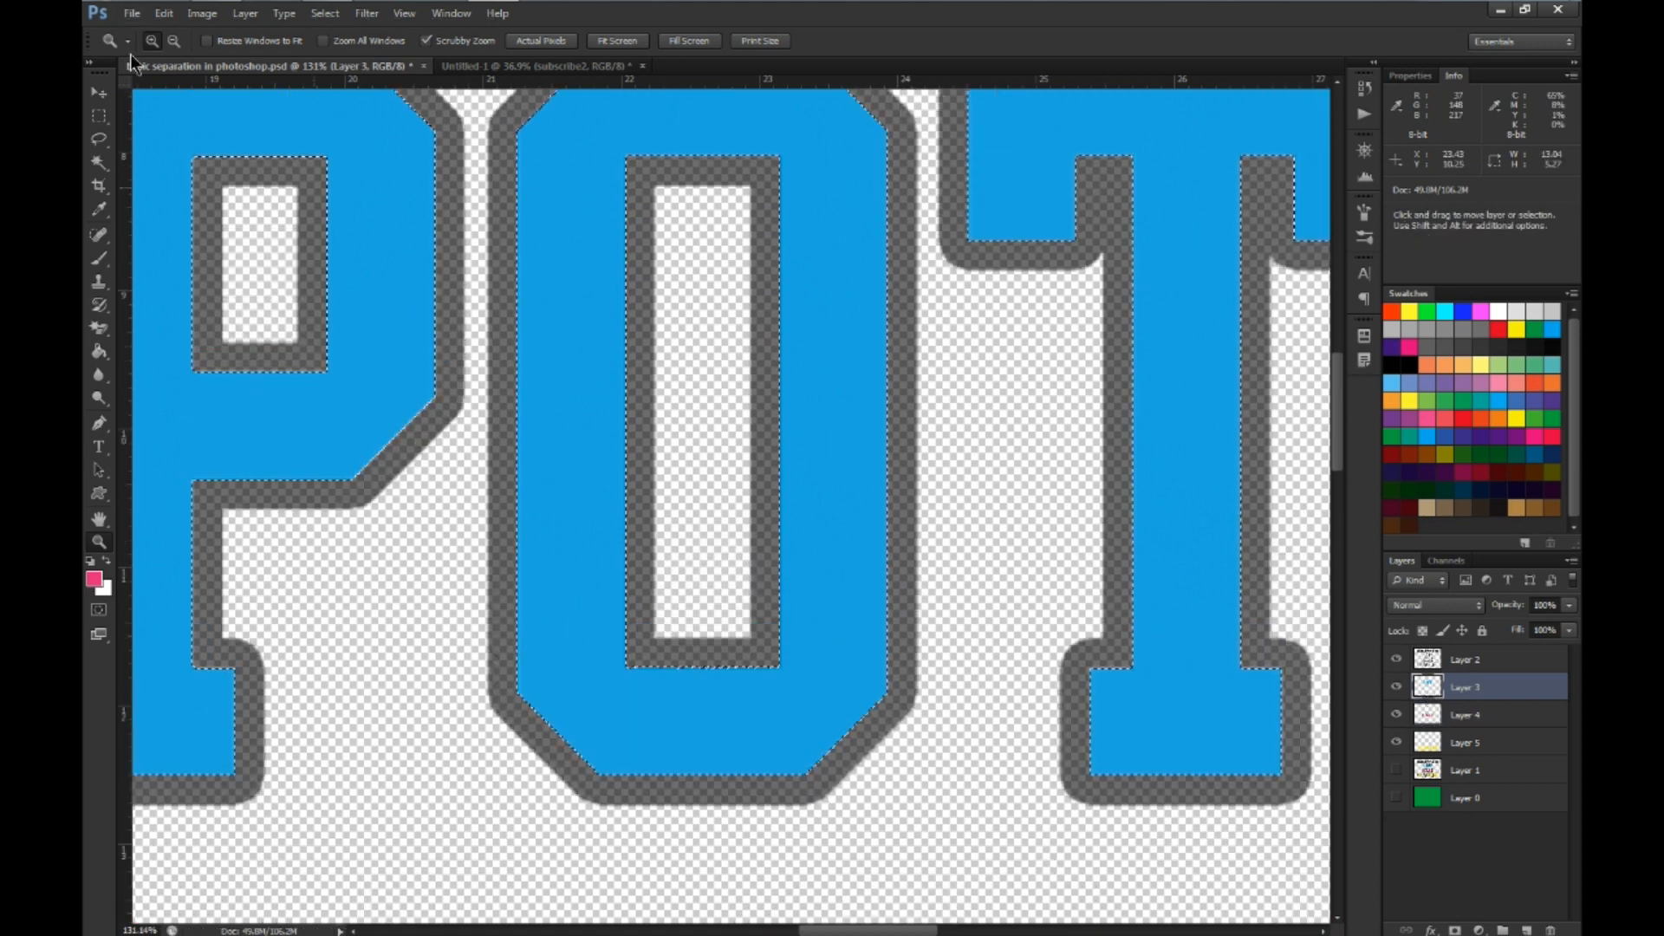
click(326, 18)
mouse_move(437, 211)
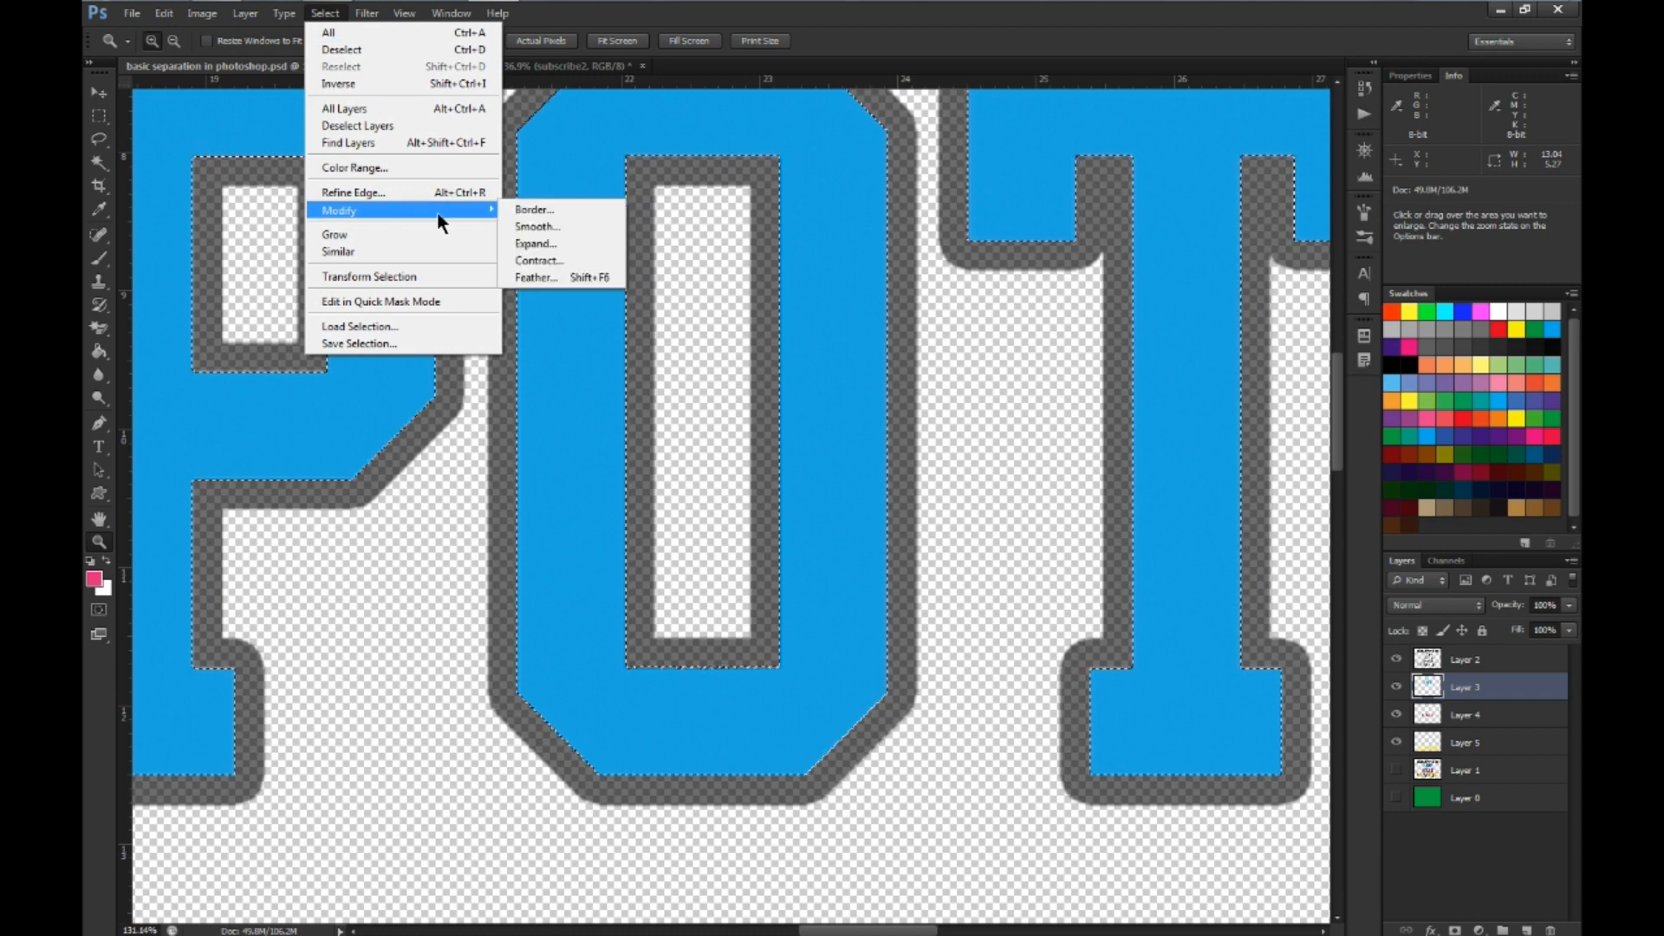
click(572, 243)
text(2)
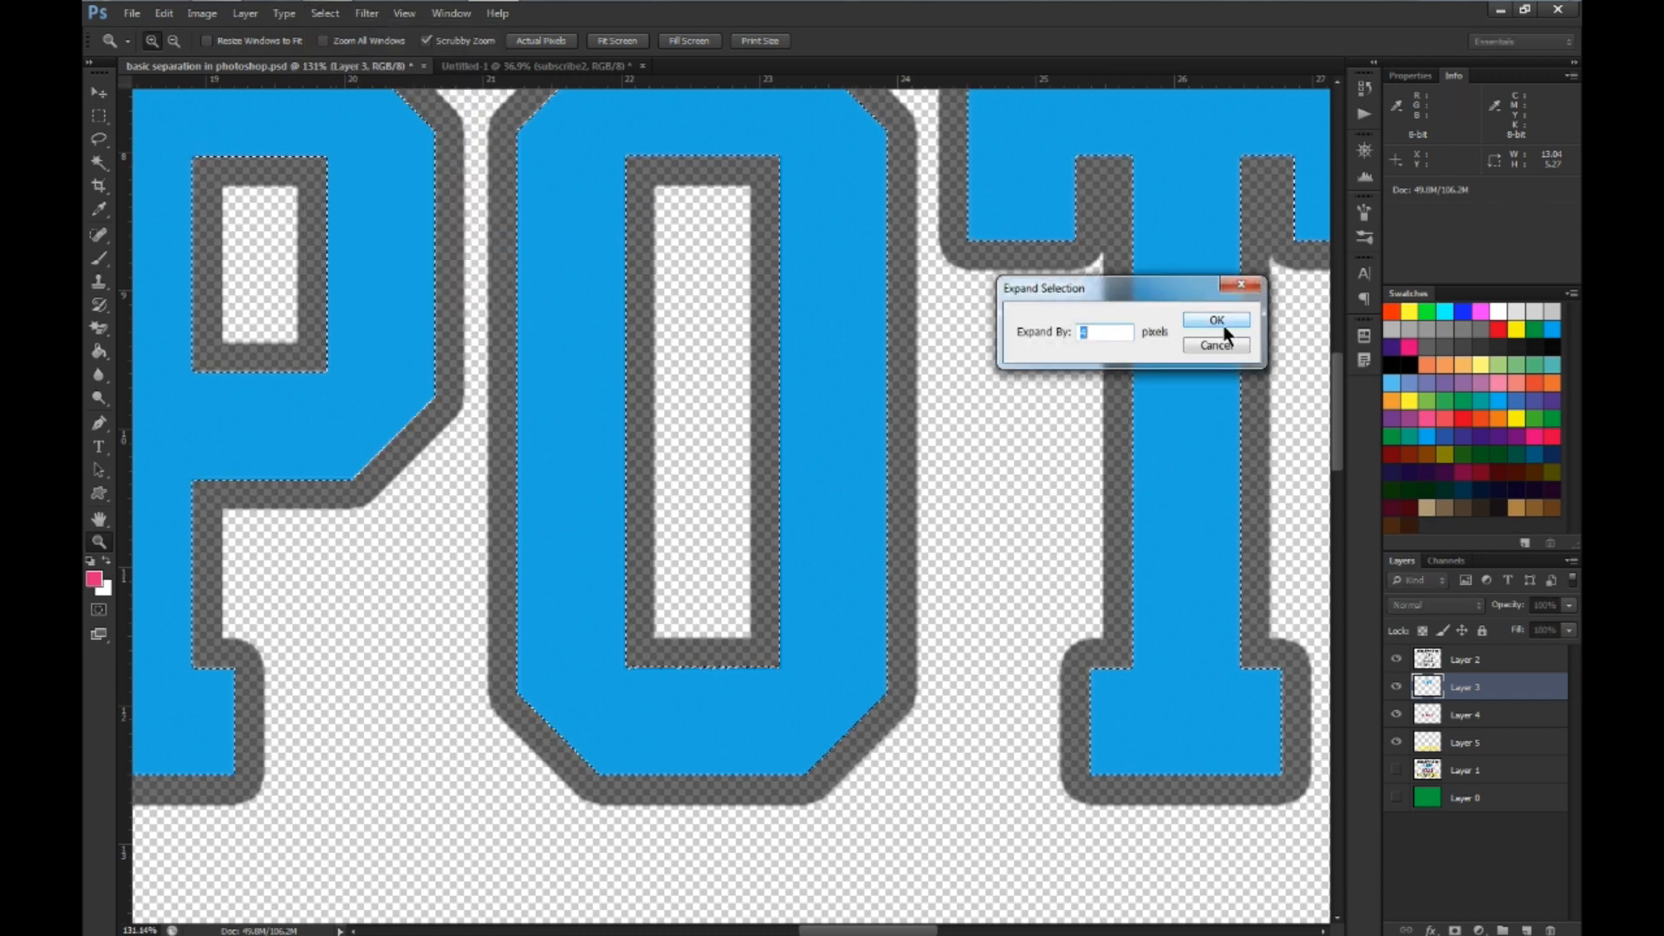
click(1213, 320)
Sample the lettering's blue (#2696db) as the foreground color and fill the expanded selection on Layer 3 with it
click(93, 579)
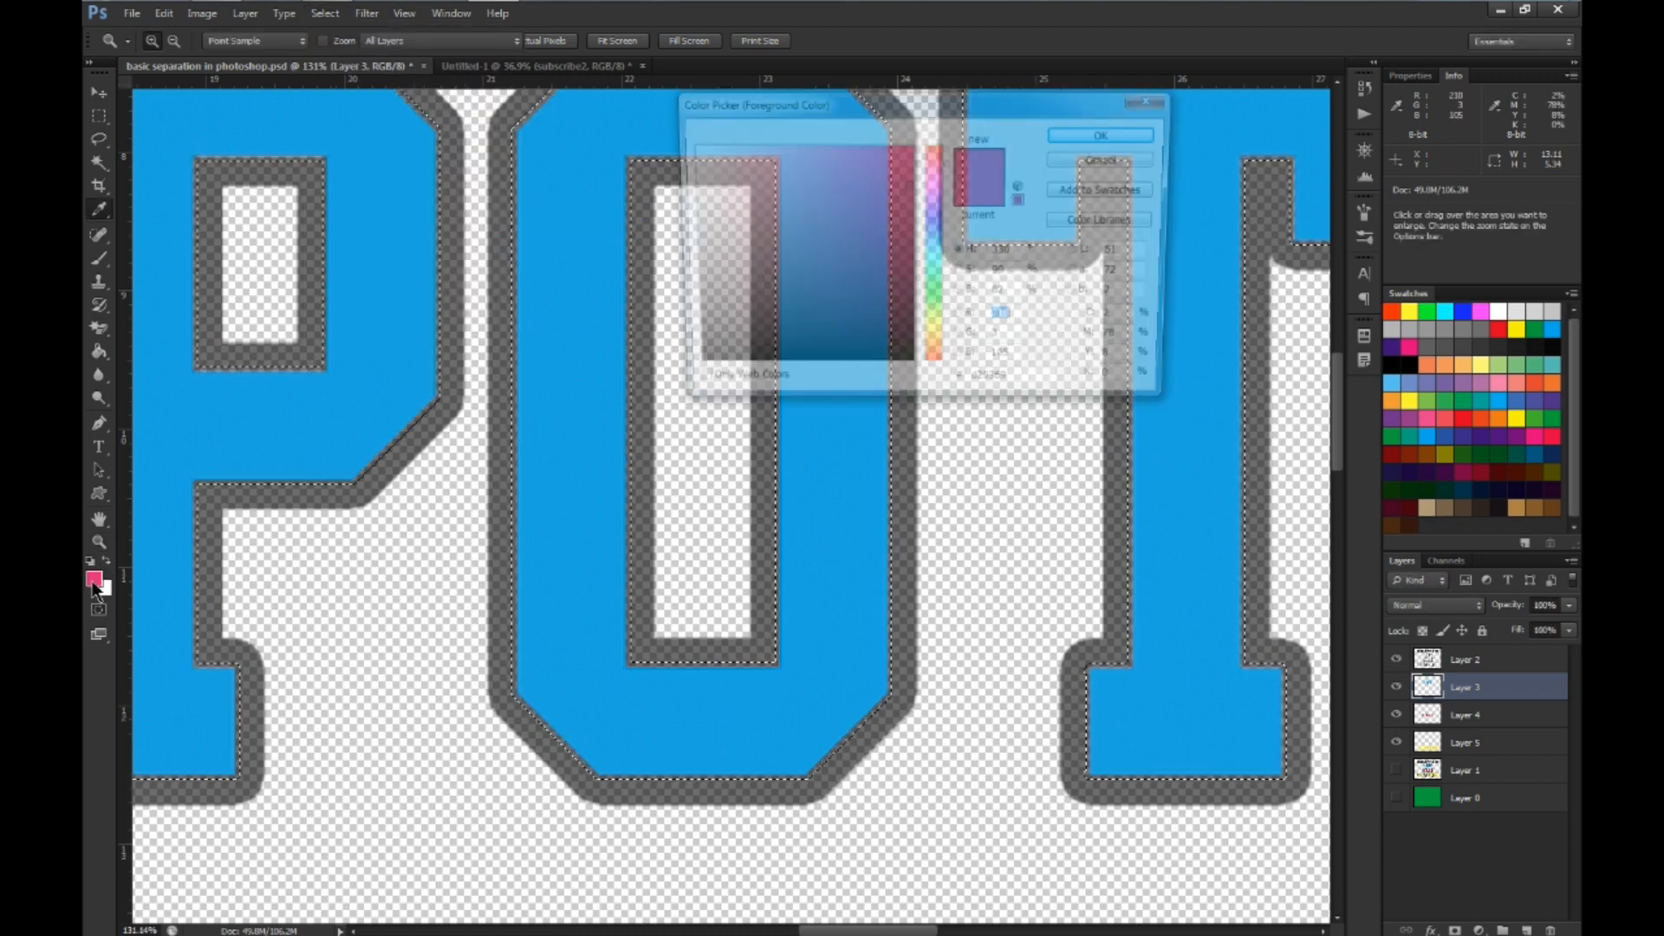
click(563, 399)
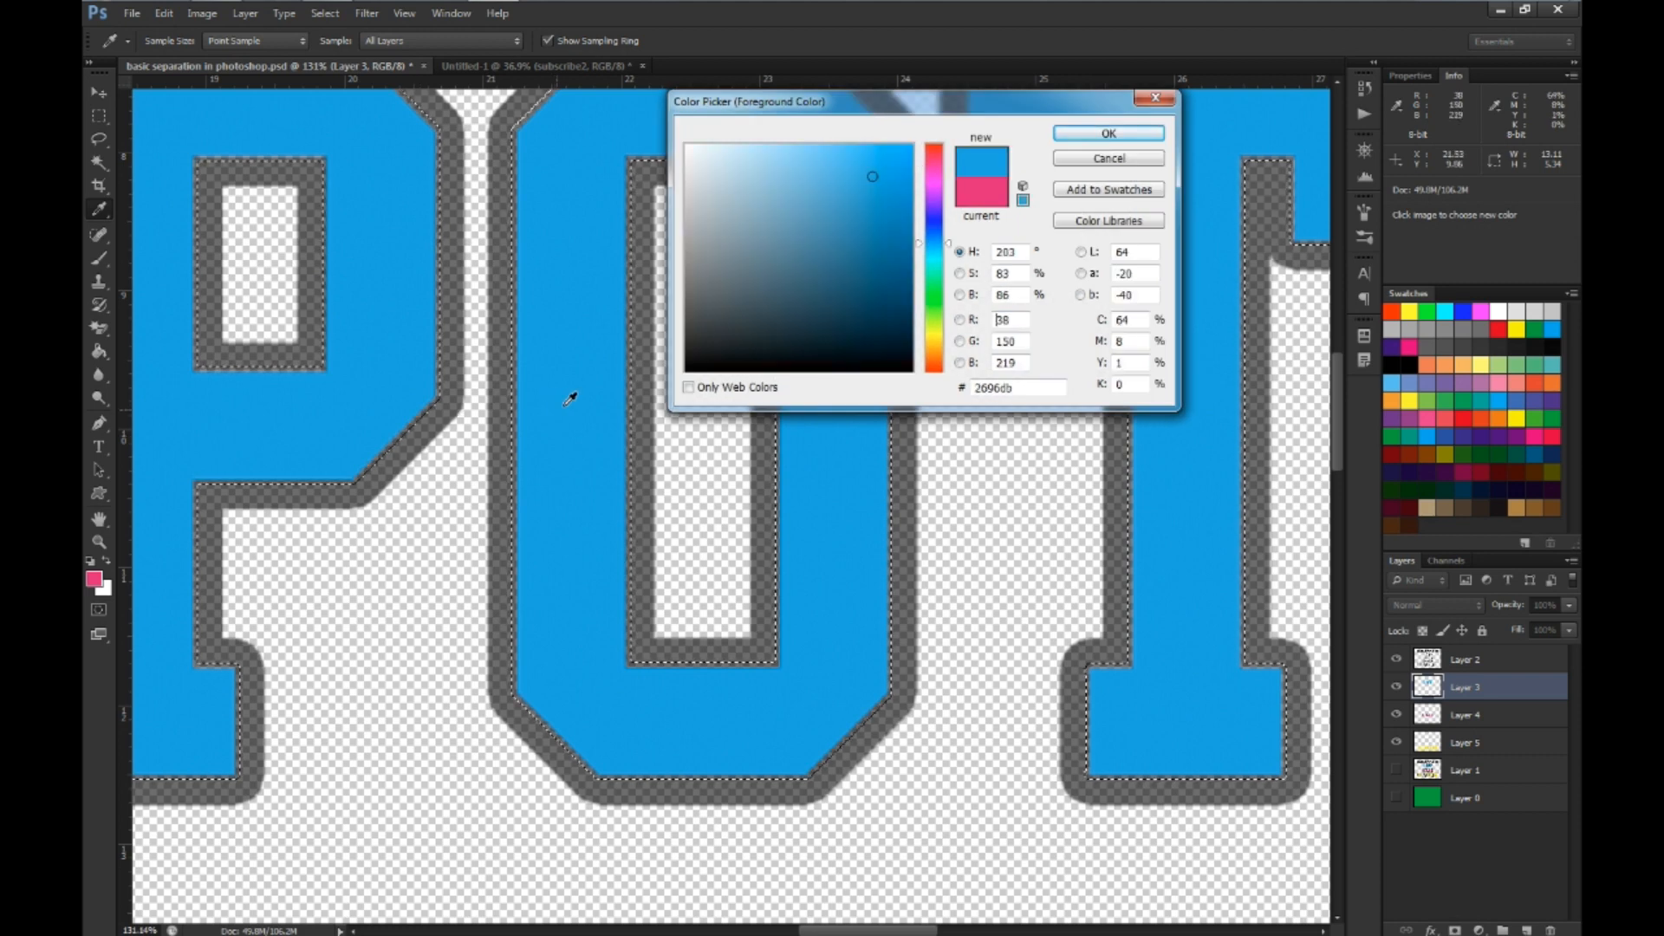
click(1109, 133)
key(z)
key(alt+BackSpace)
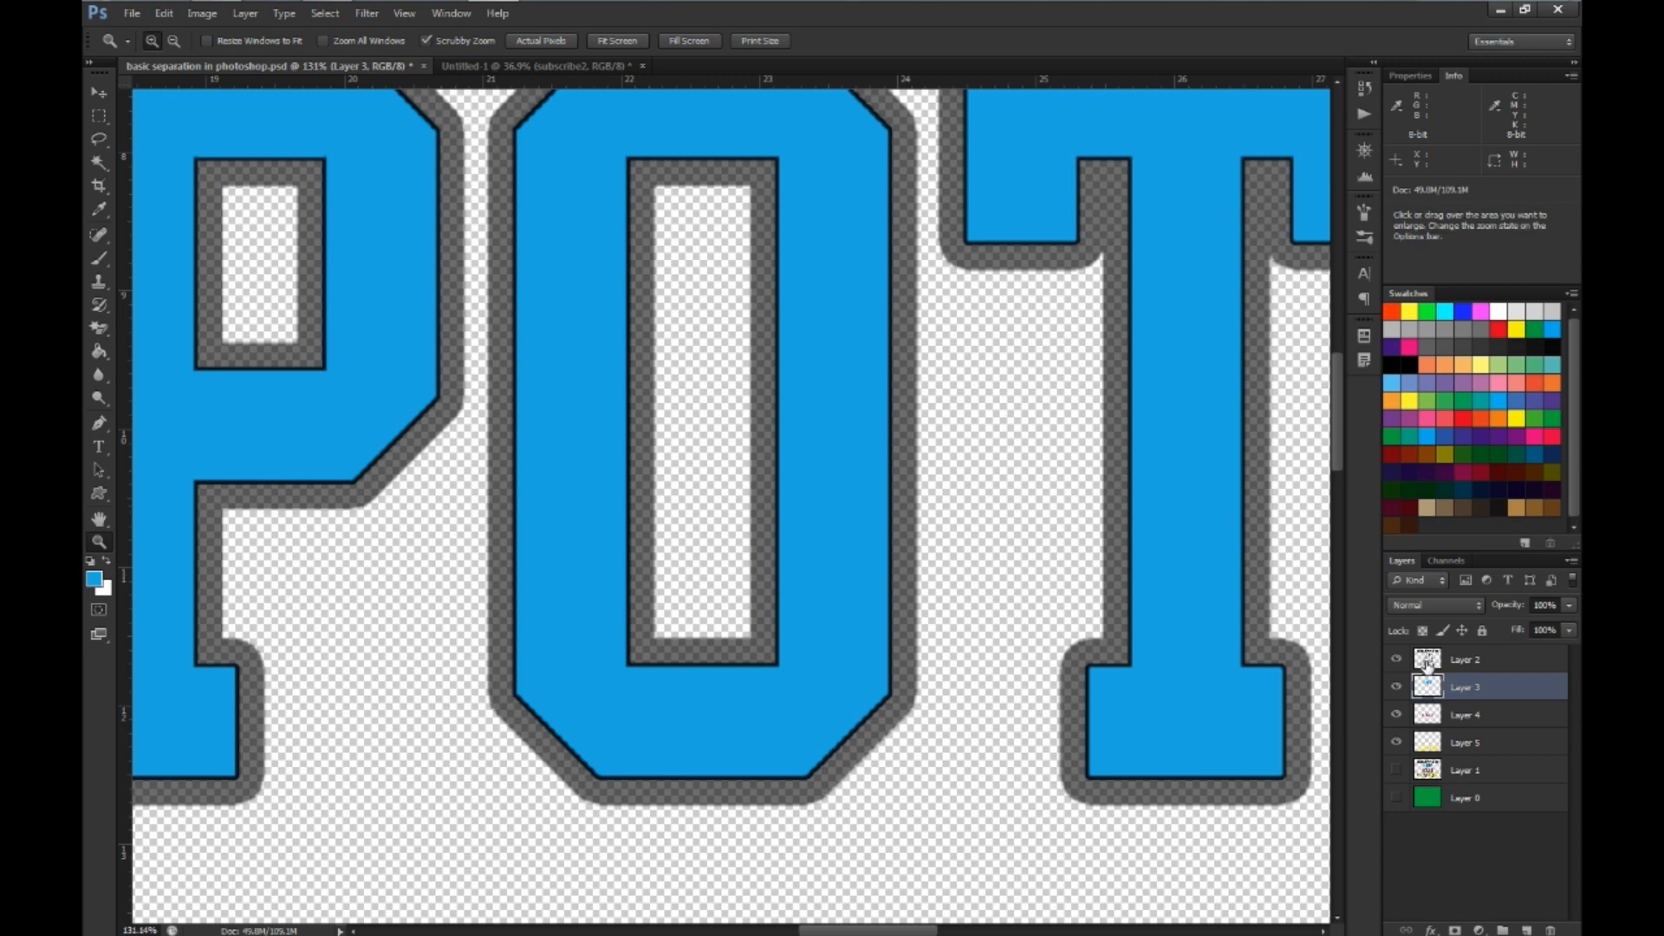
Restore the opacity of the black Layer 2 to 100% and leave no layer selected
click(1427, 664)
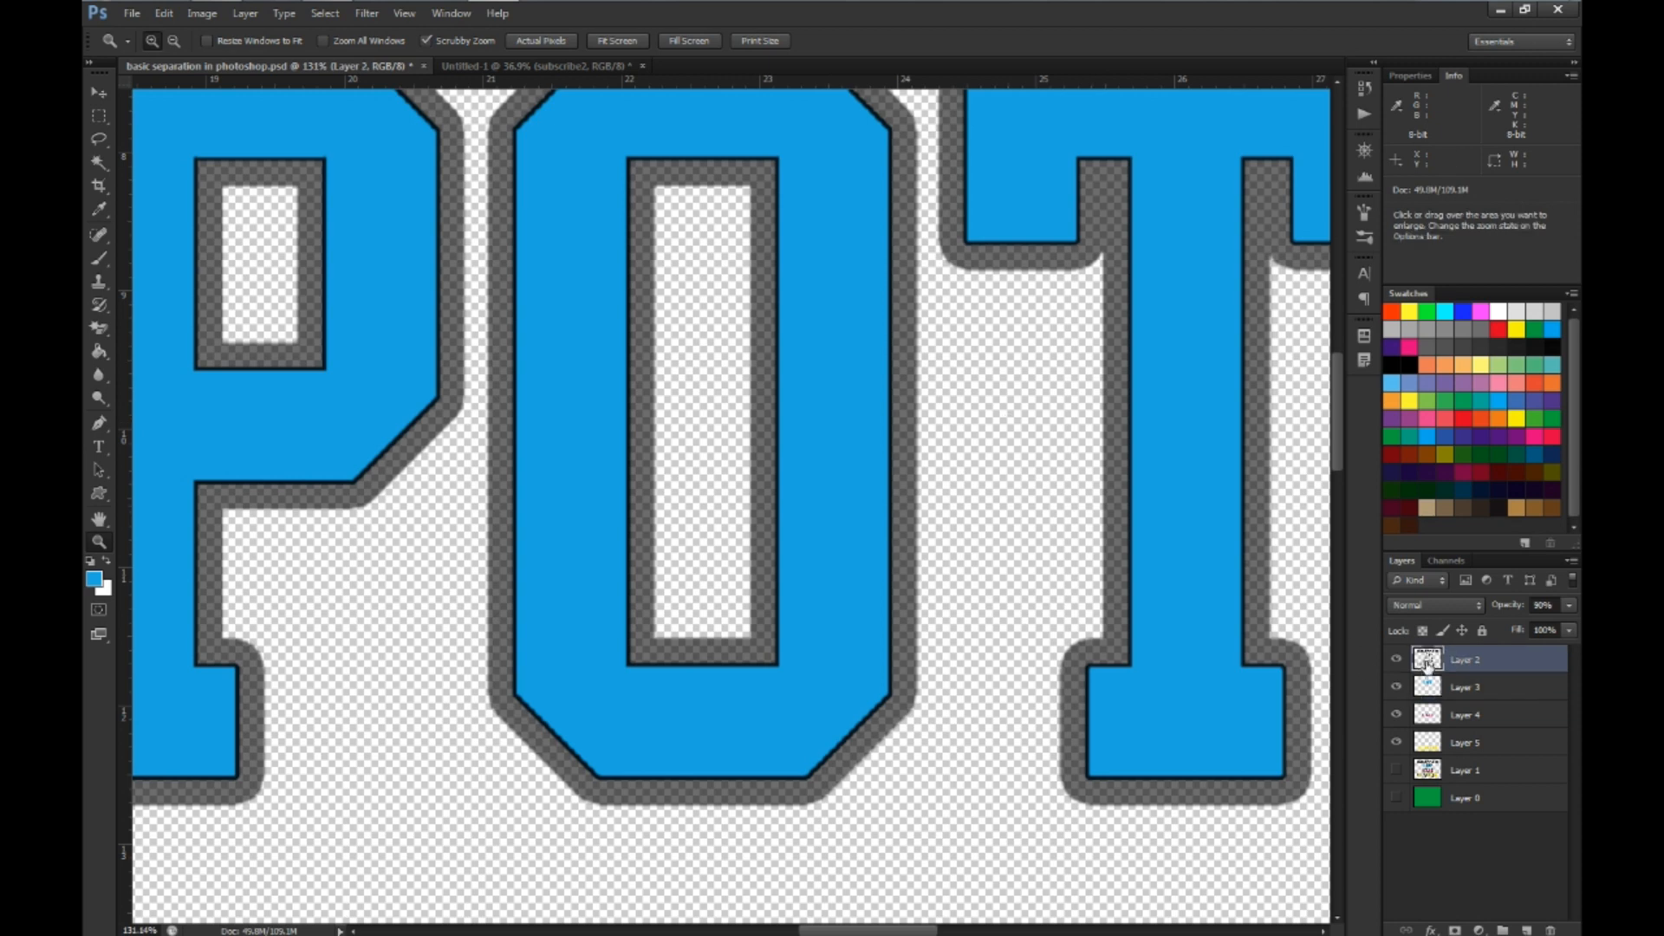
click(1569, 606)
drag(1567, 629, 1574, 626)
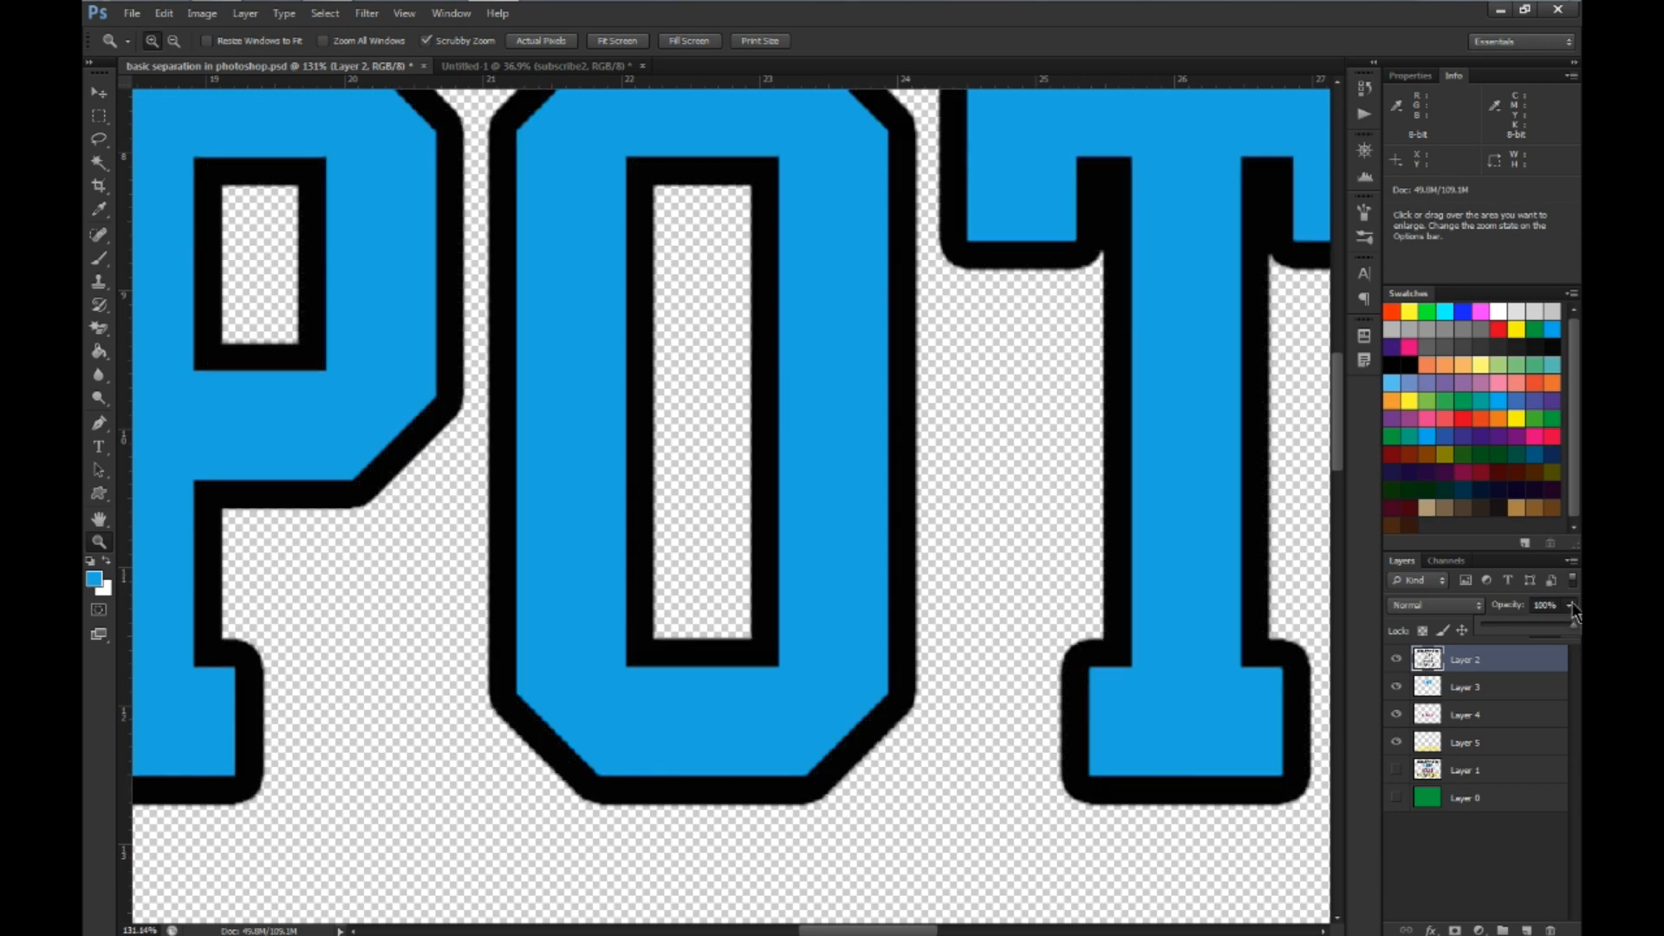
click(1532, 863)
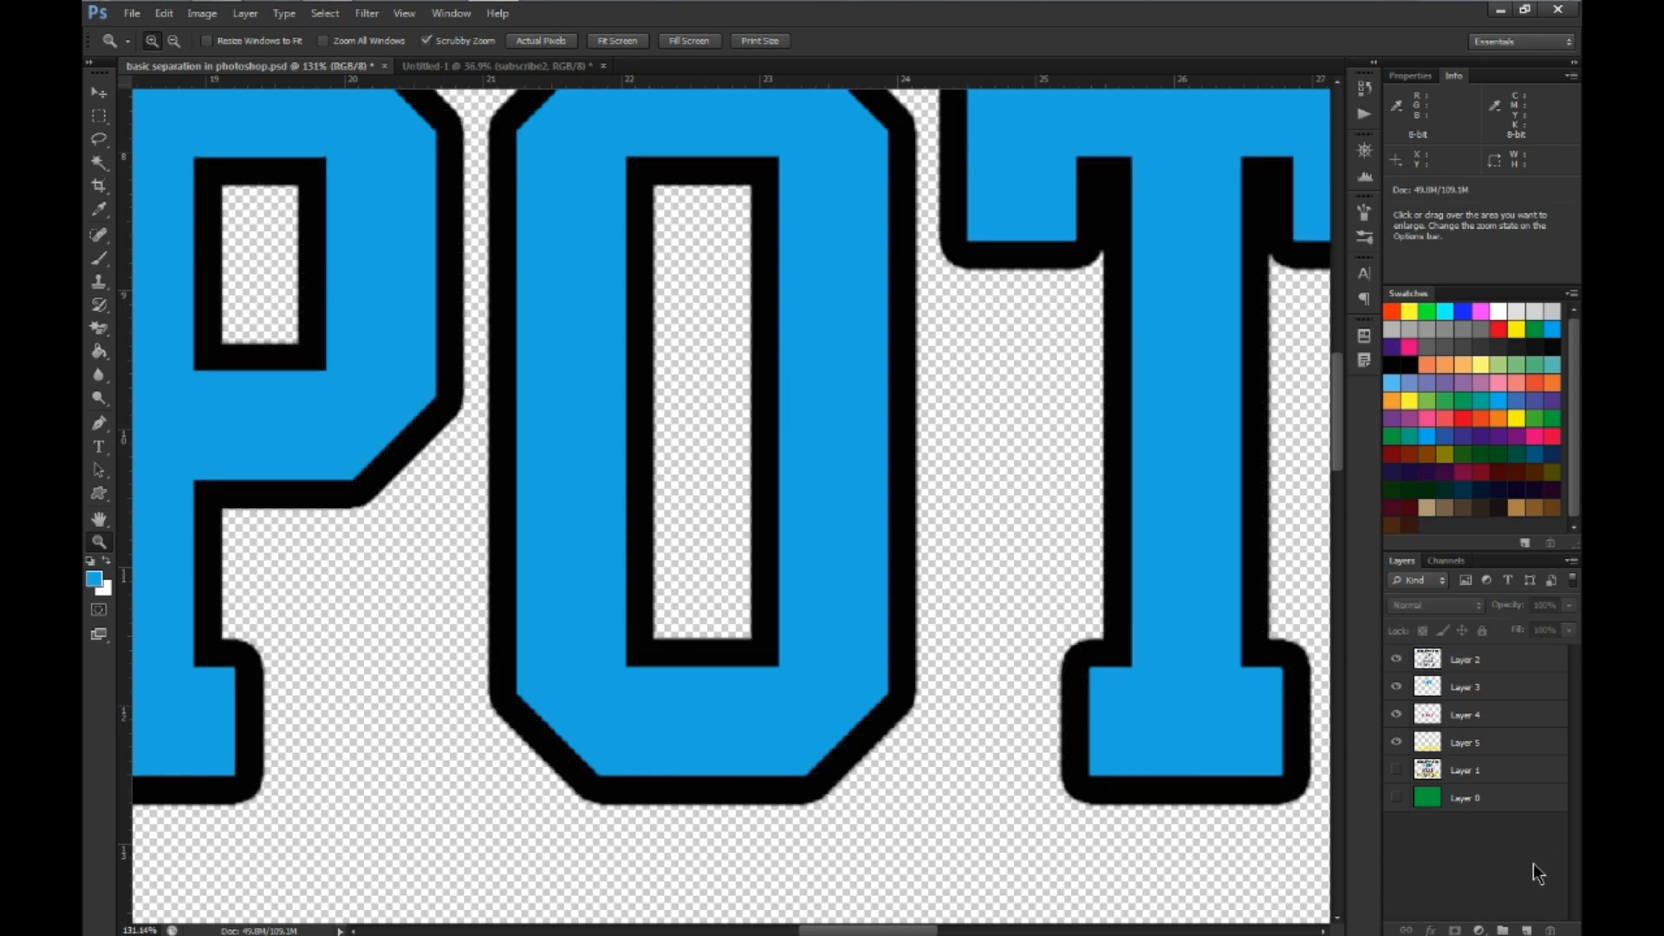
click(1466, 663)
key(alt)
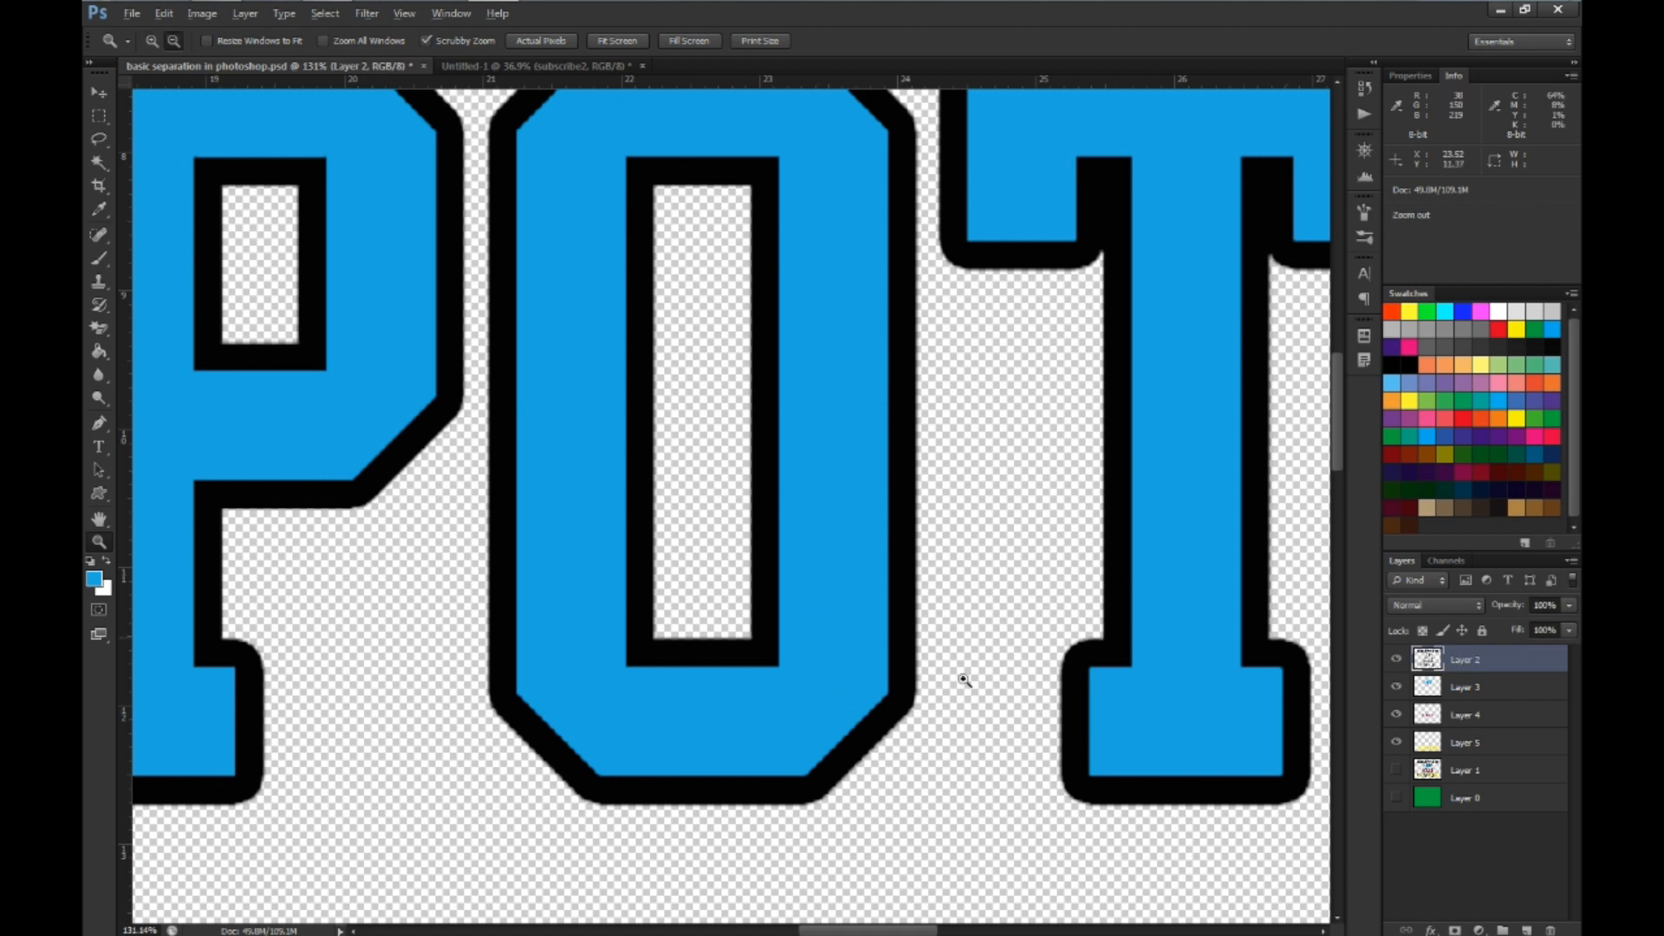
click(1489, 893)
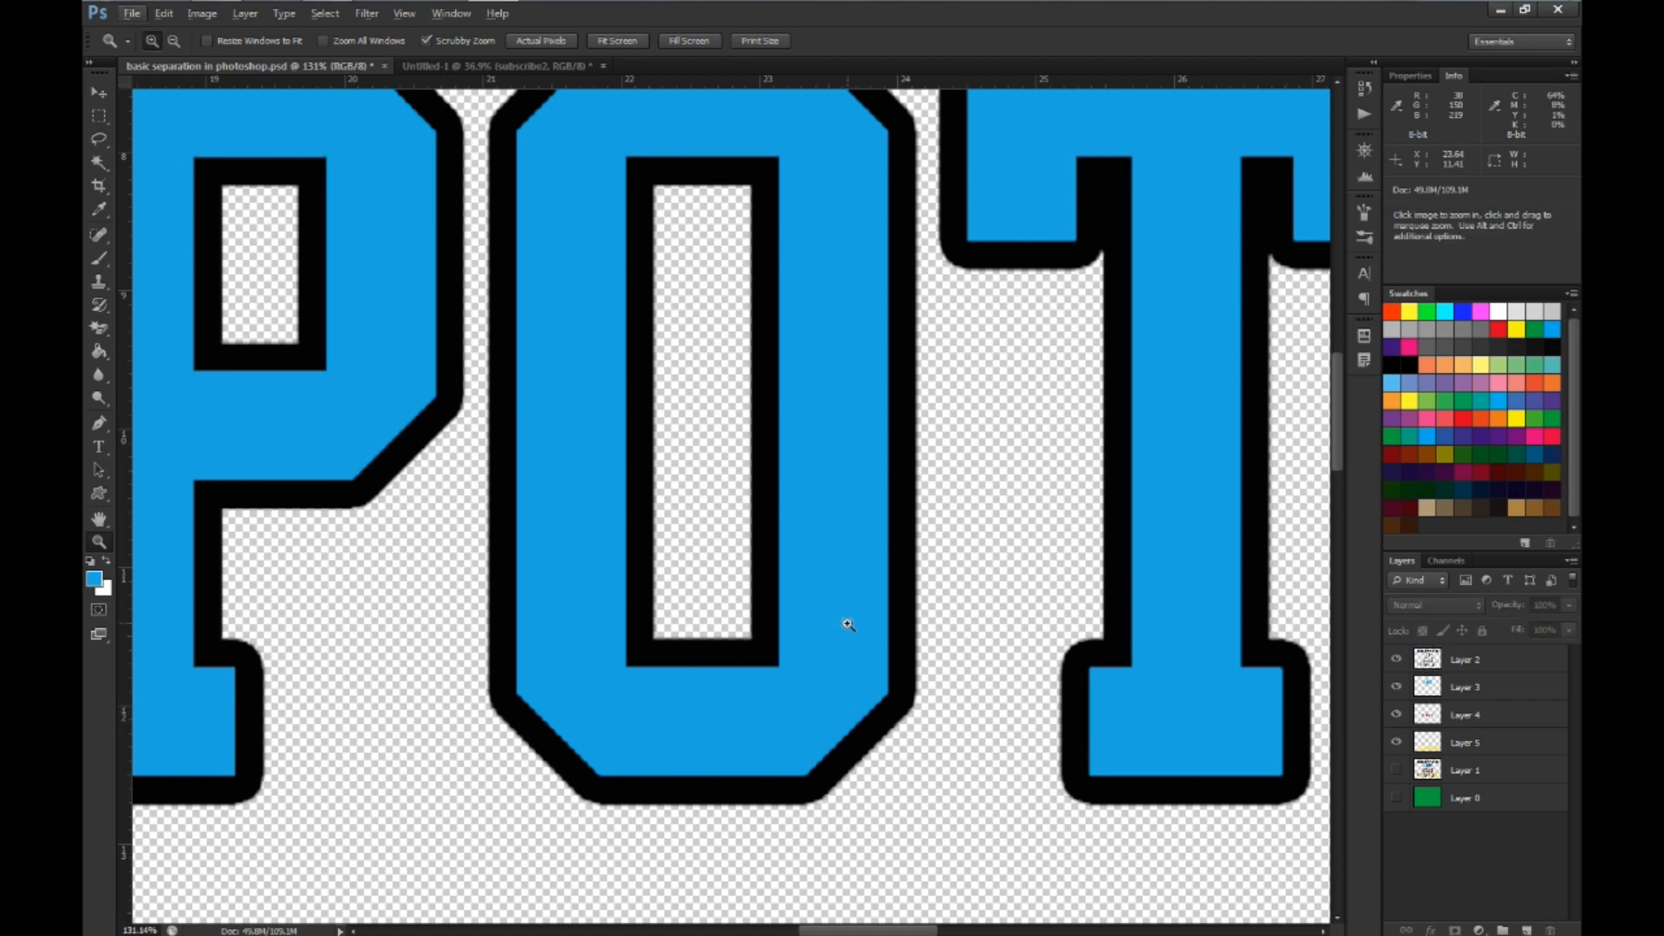
Examine the whole artwork with the spread colors under the fully opaque black outlines
click(848, 624)
alt+click(849, 624)
alt+click(848, 624)
alt+click(848, 624)
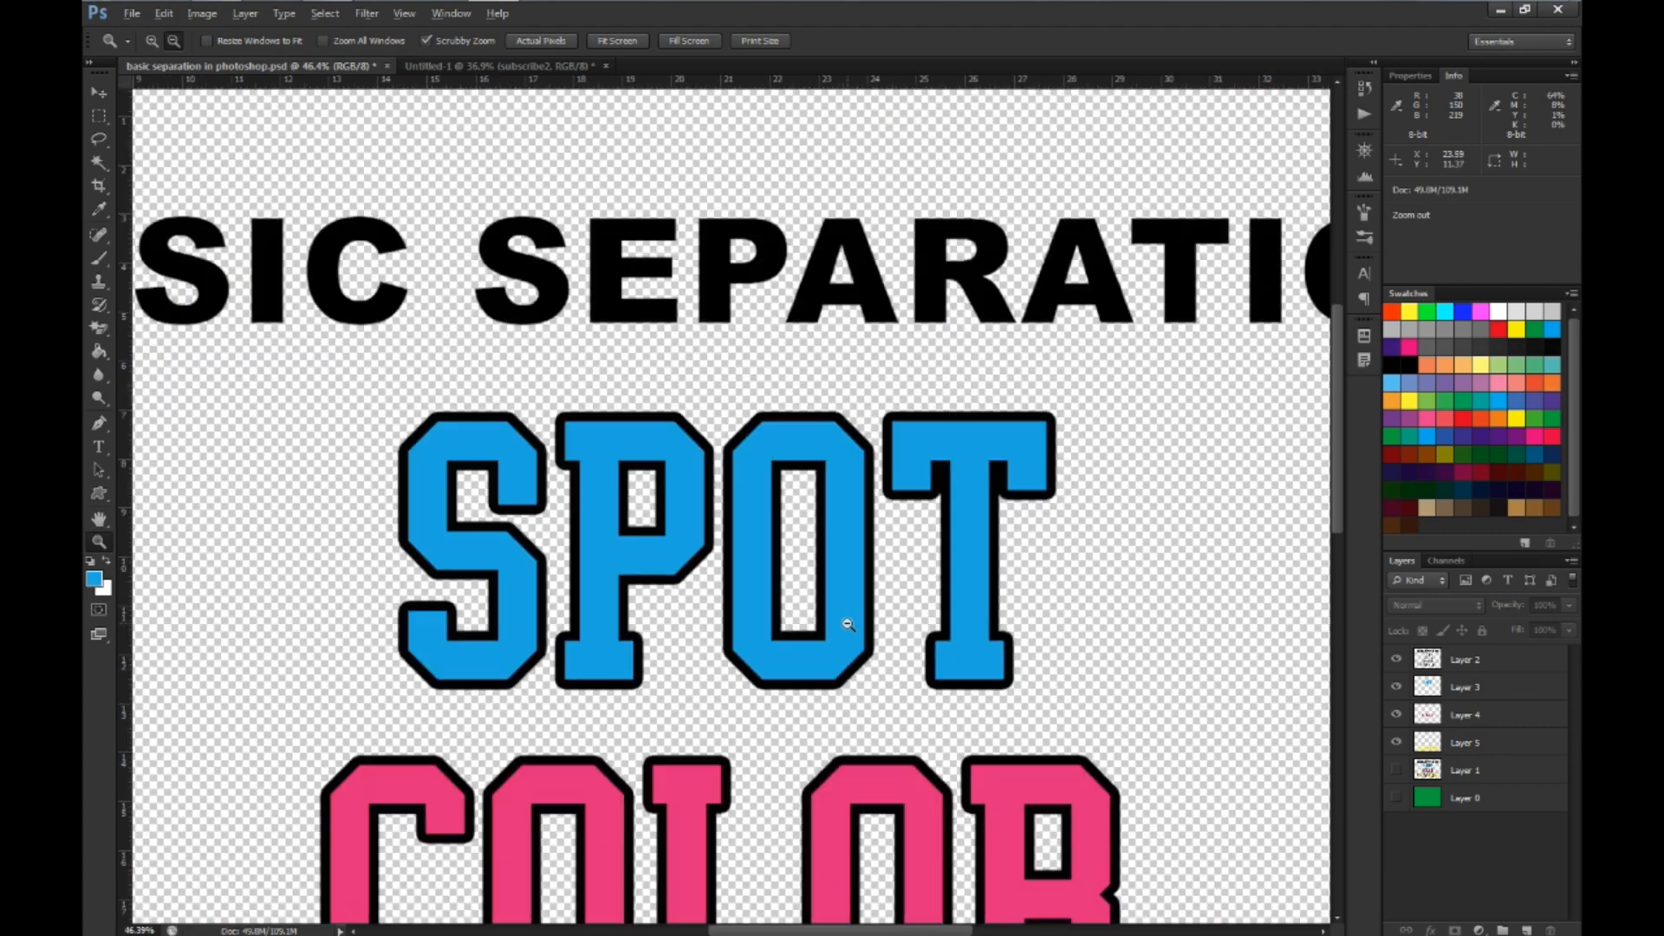
alt+click(849, 624)
scroll(848, 624, down, 3)
scroll(766, 631, up, 4)
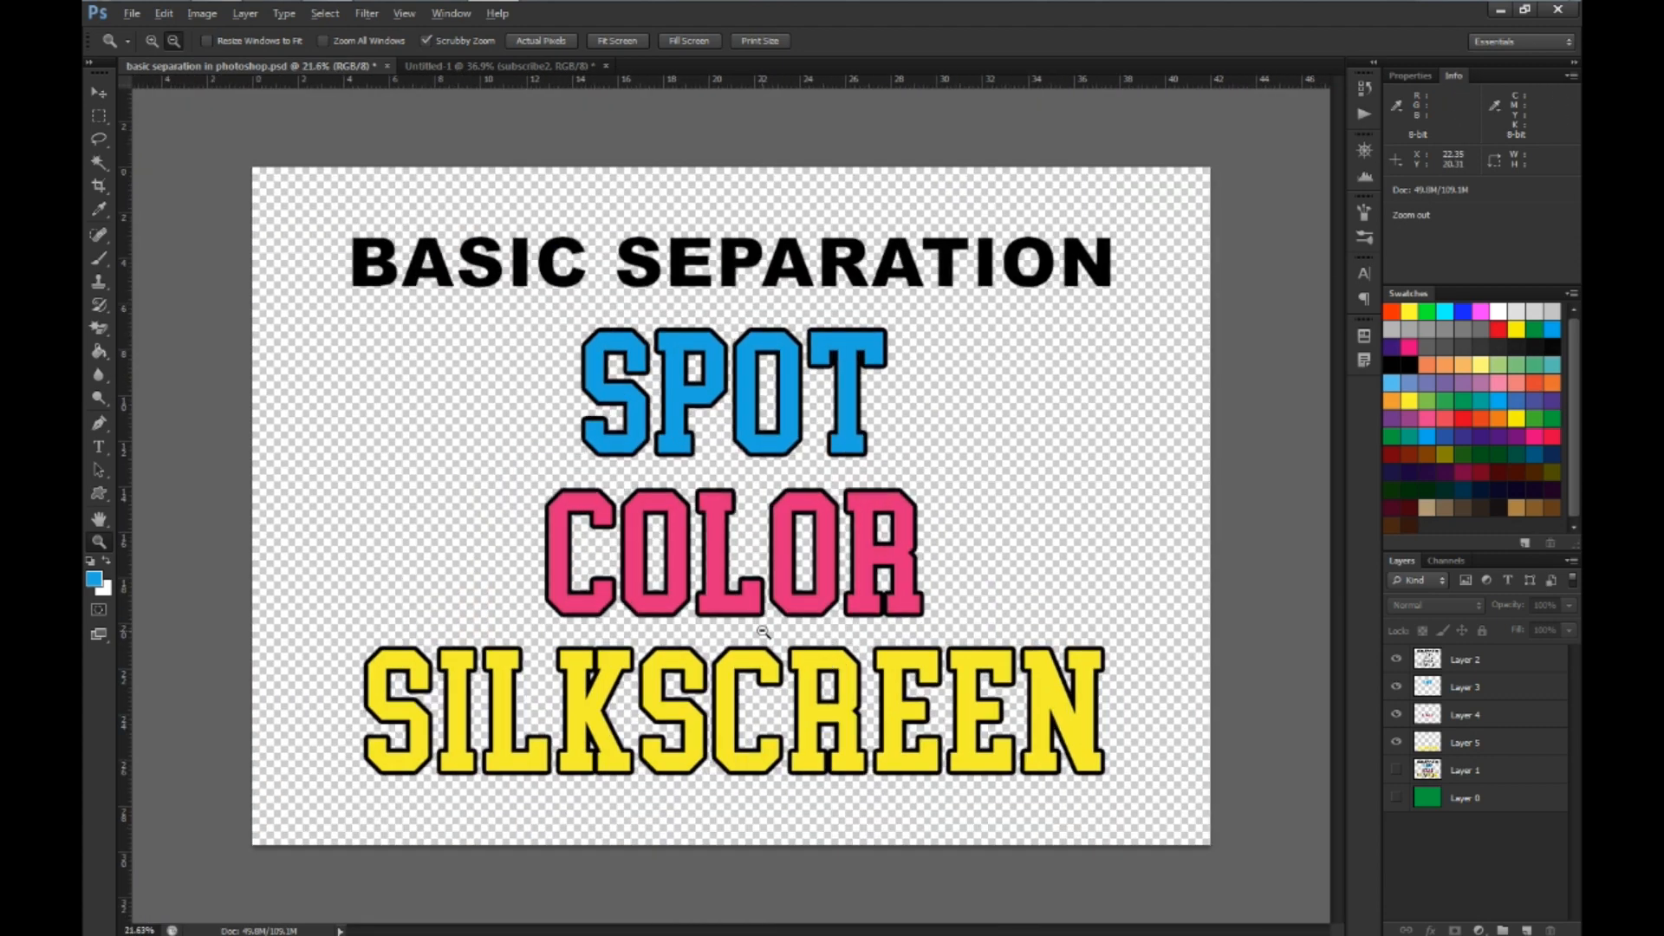
scroll(762, 631, up, 2)
scroll(763, 630, down, 3)
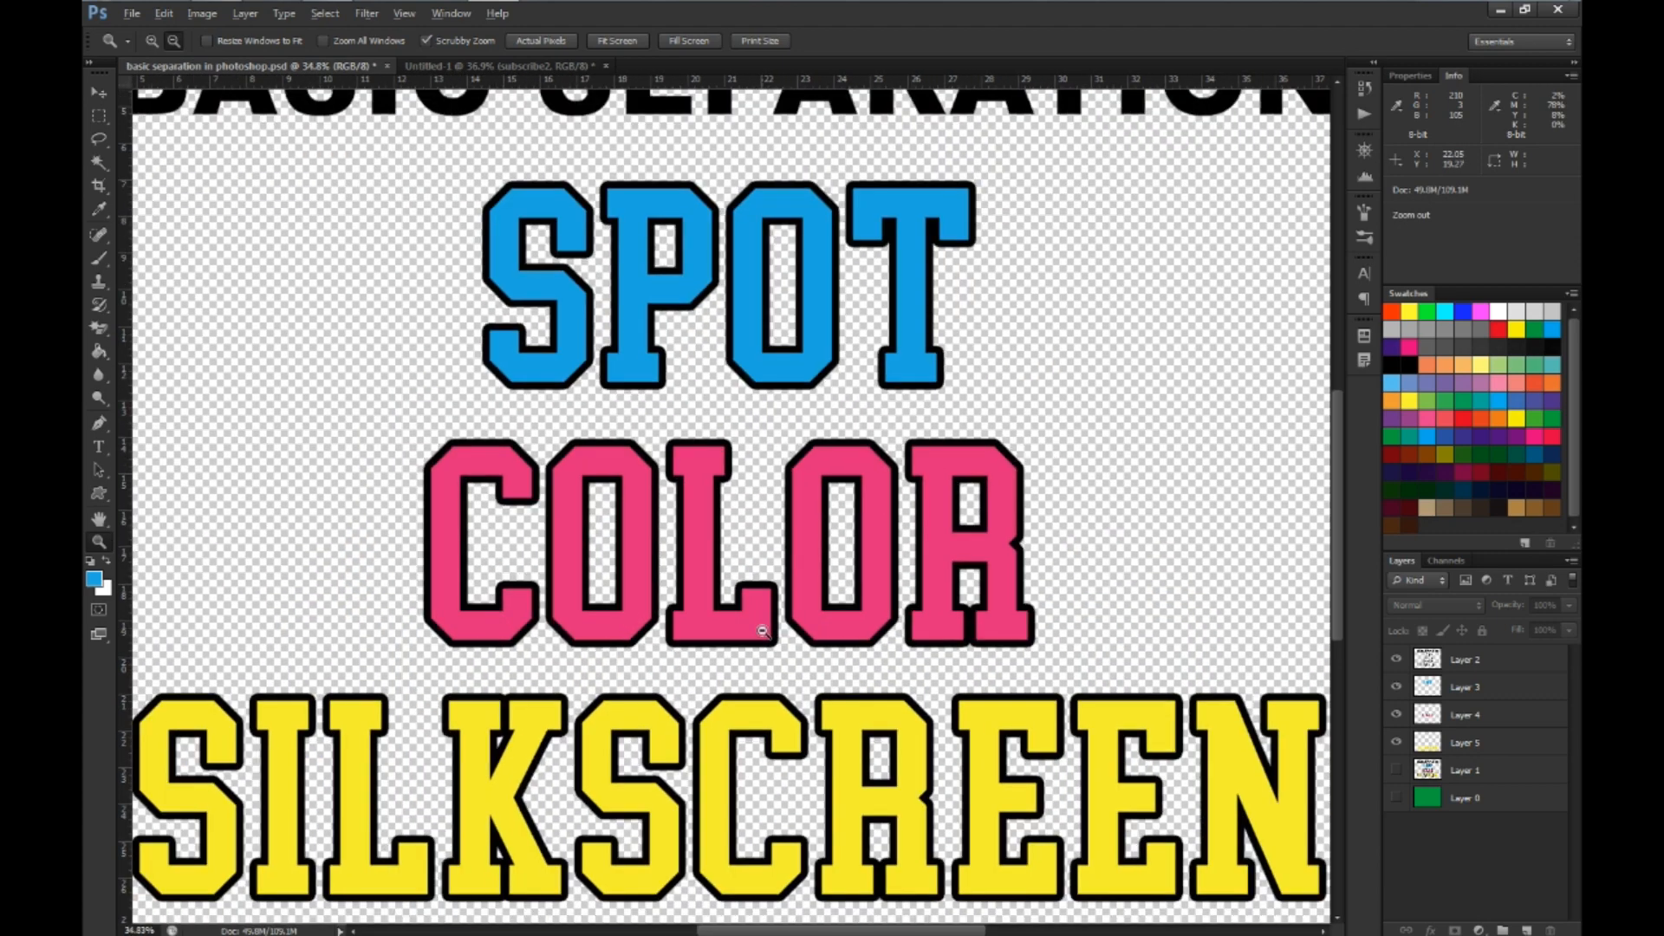
scroll(762, 631, up, 2)
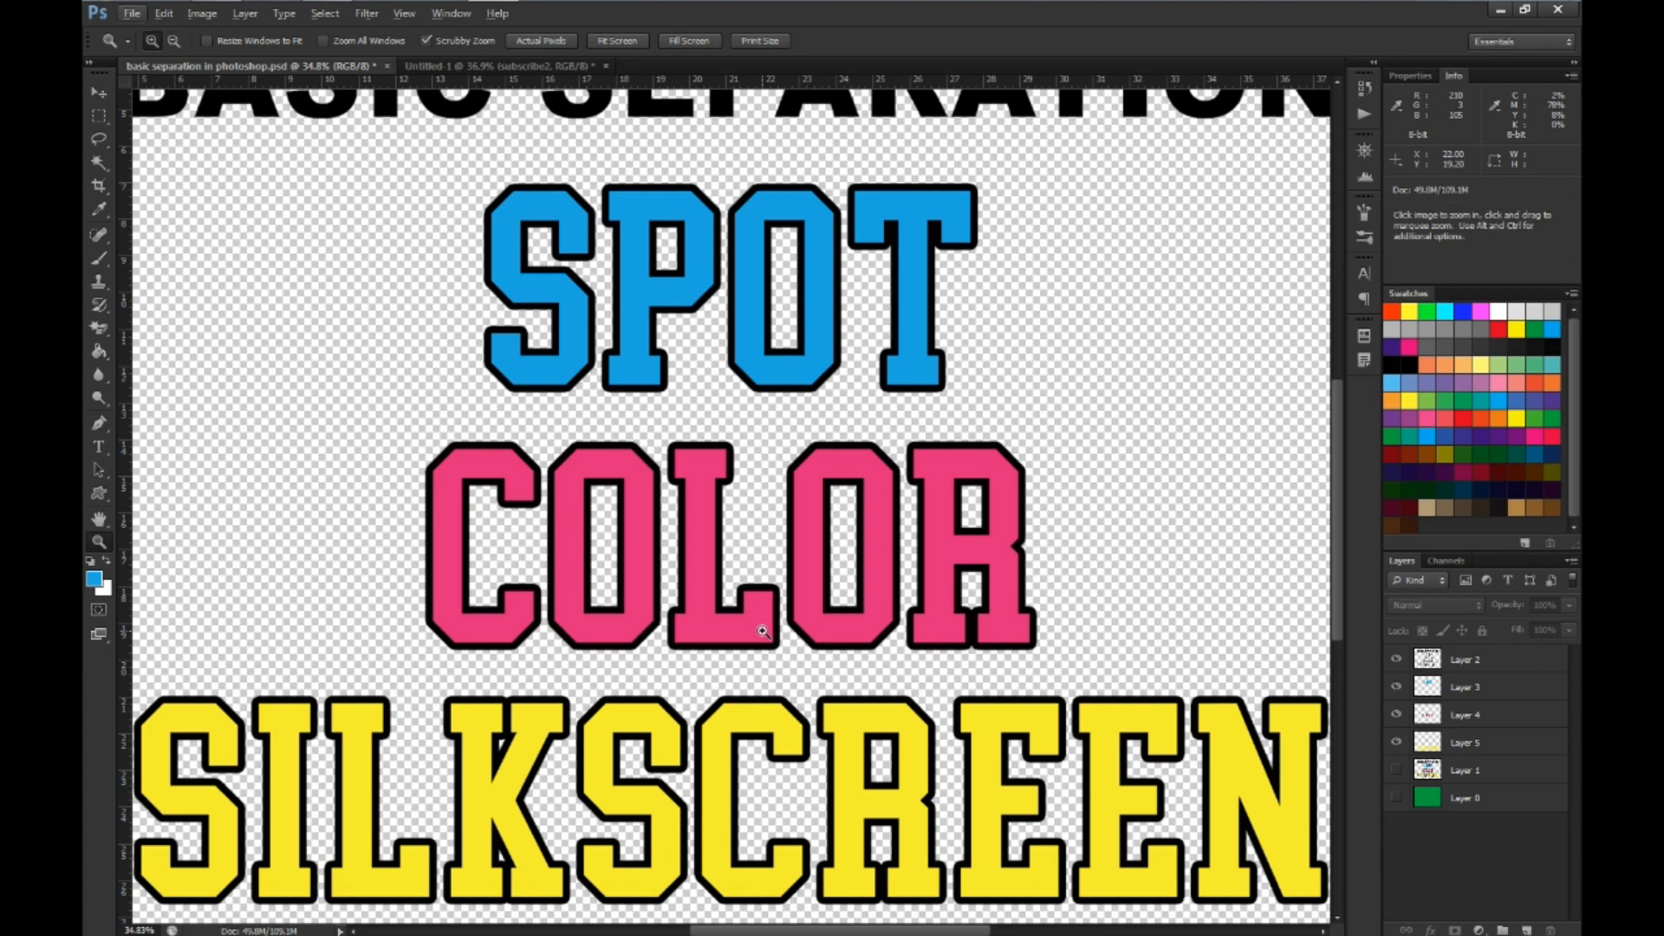
scroll(938, 720, down, 1)
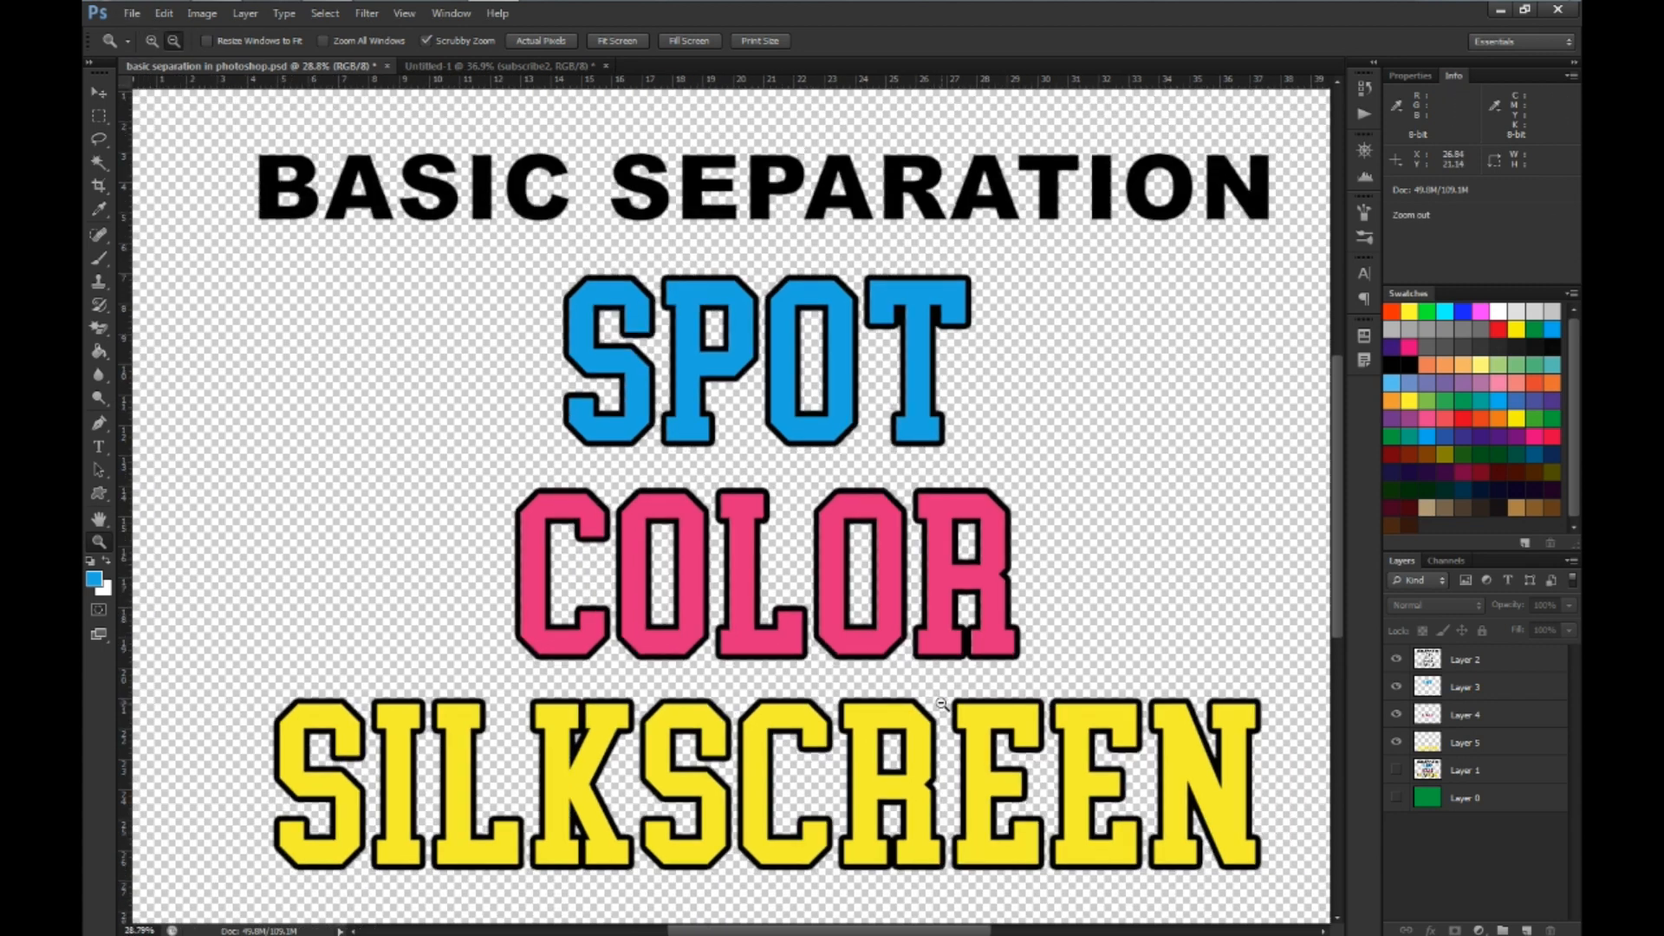
Show the green background layer behind the separated colors and hide the black Layer 2
click(1395, 799)
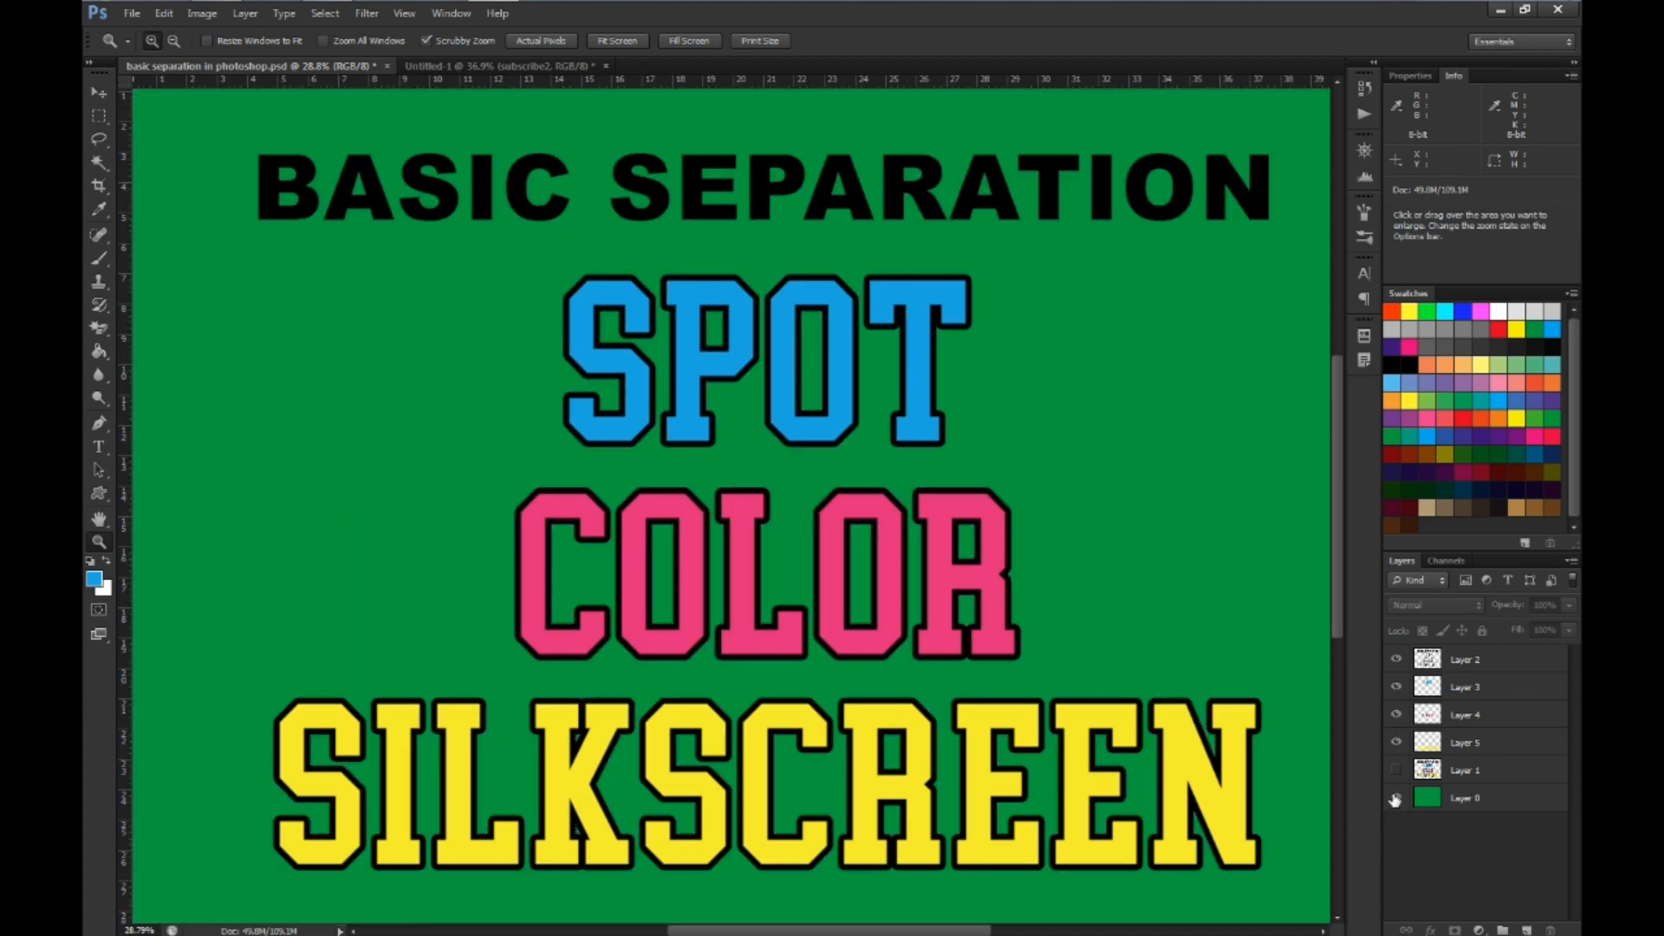
click(1396, 799)
click(1394, 799)
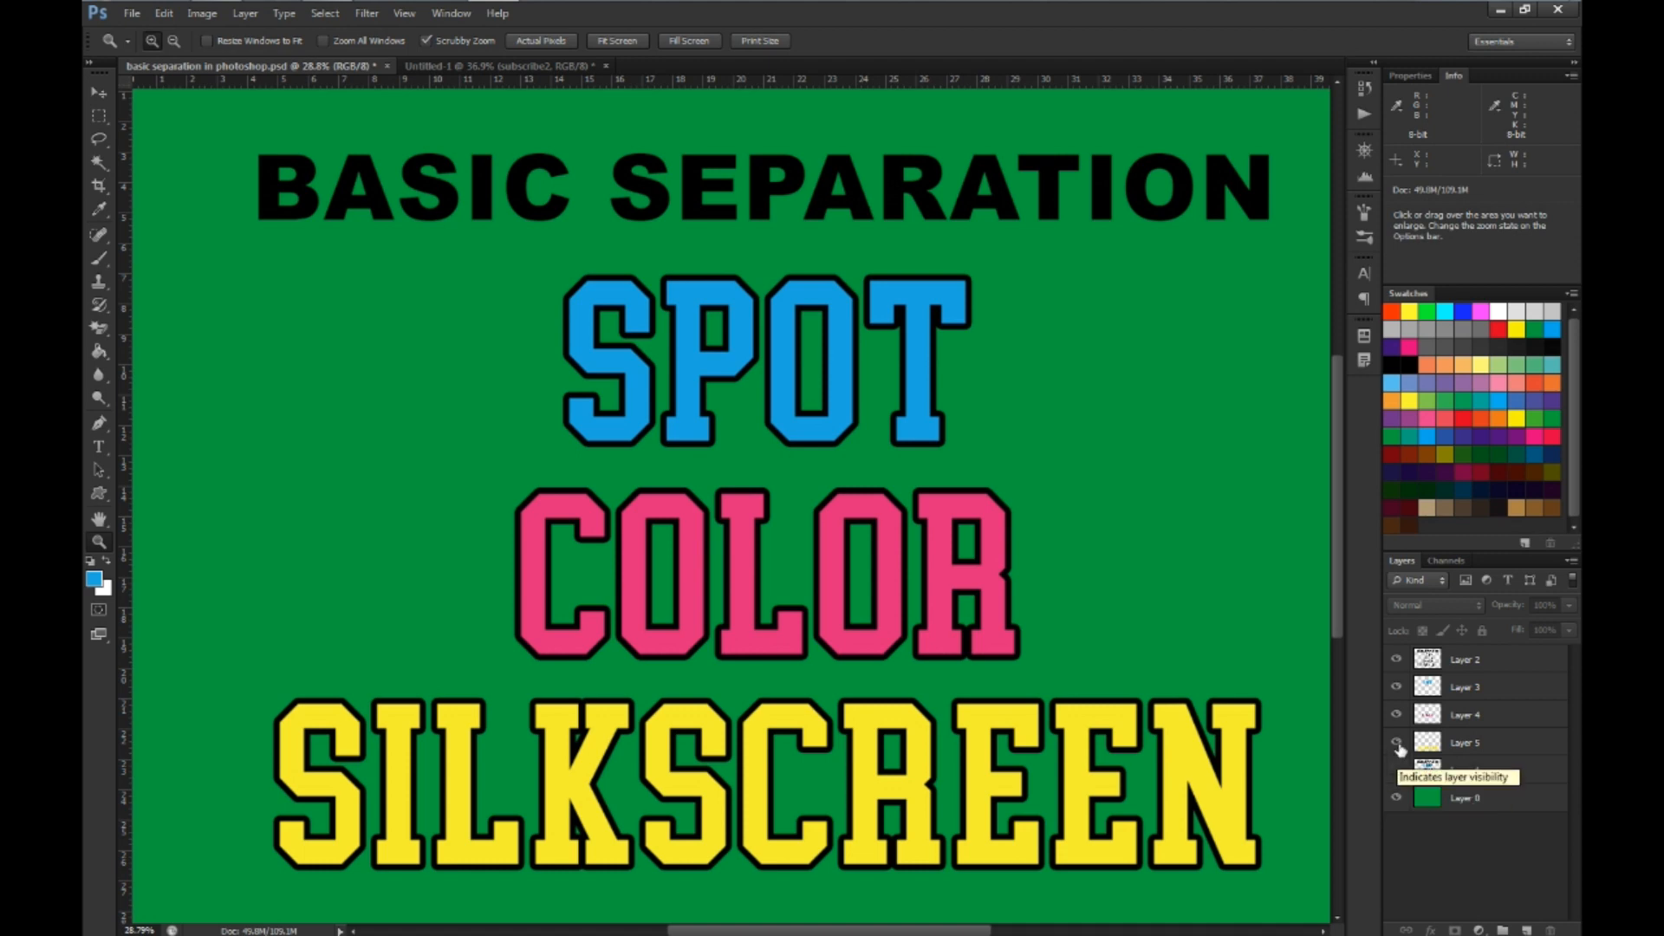
click(1398, 661)
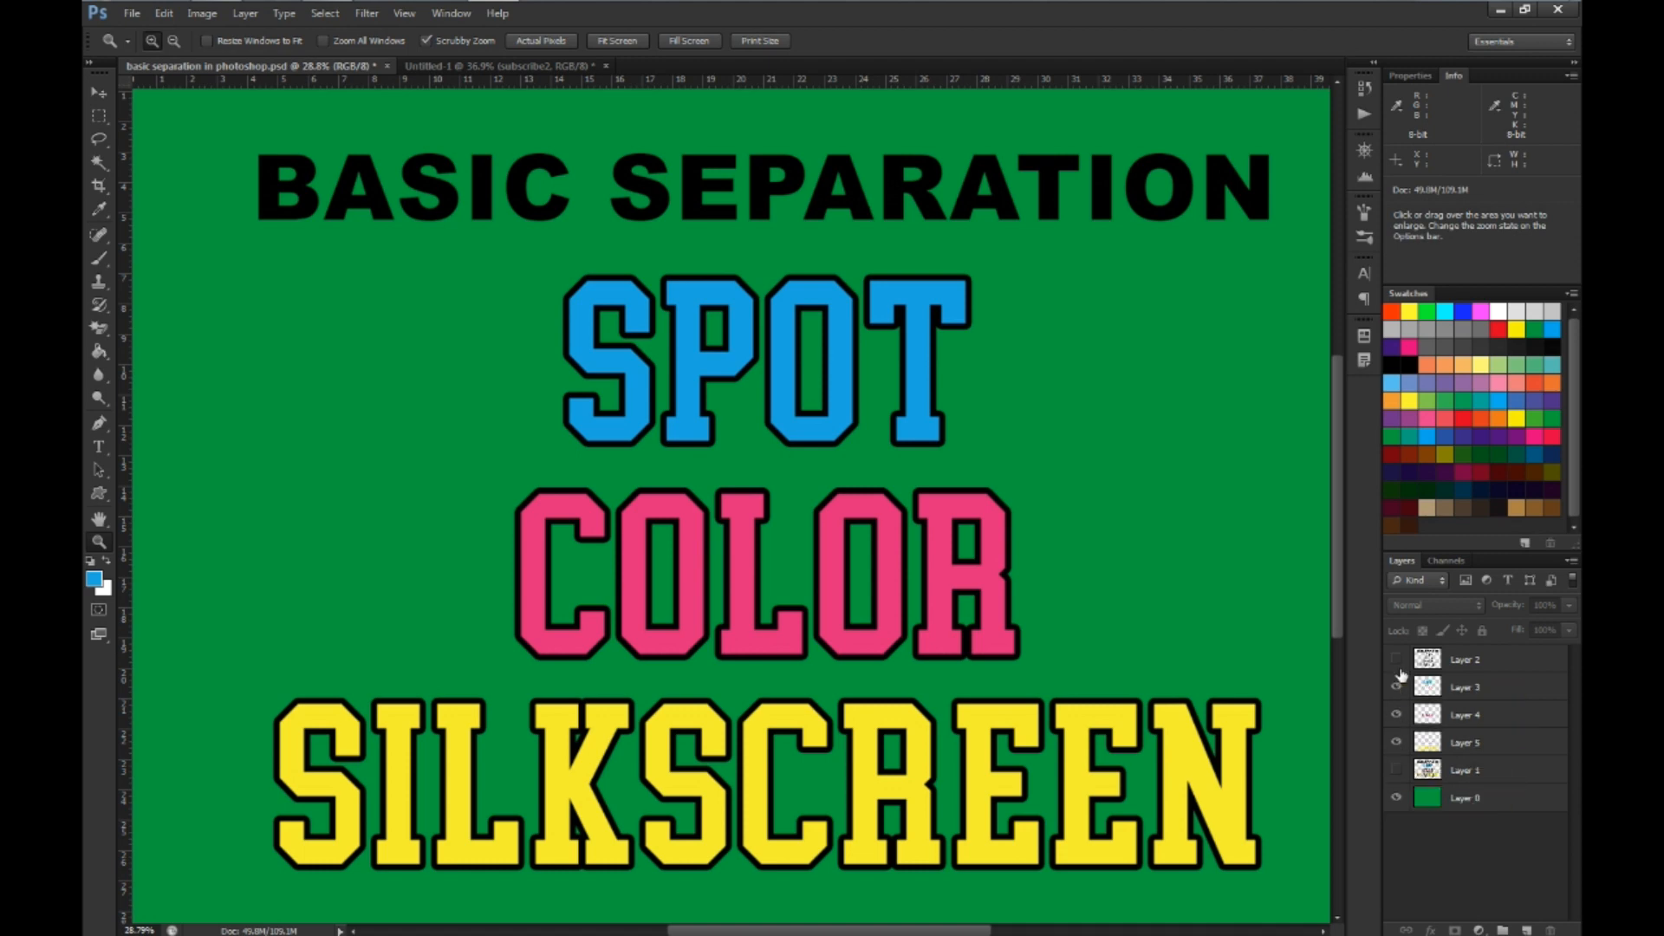
Check the separation by hiding and re-showing color Layers 3, 4 and 5, ending with the black Layer 2 shown
click(1399, 688)
click(1399, 716)
click(1396, 744)
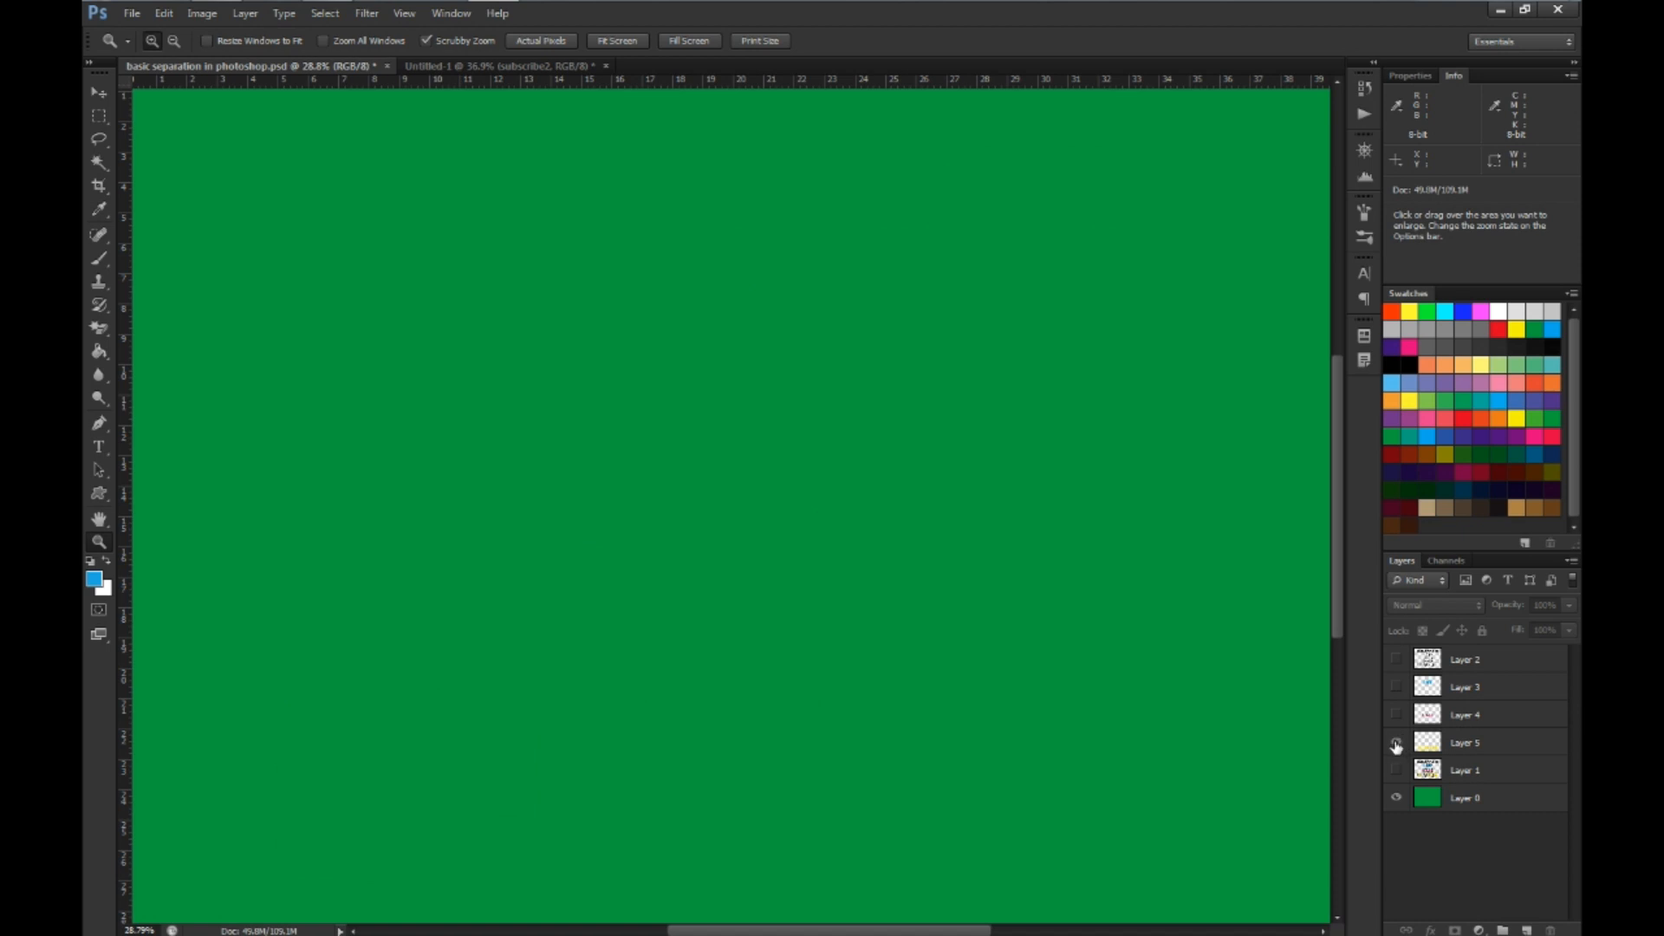
click(1396, 744)
click(1396, 715)
click(1396, 688)
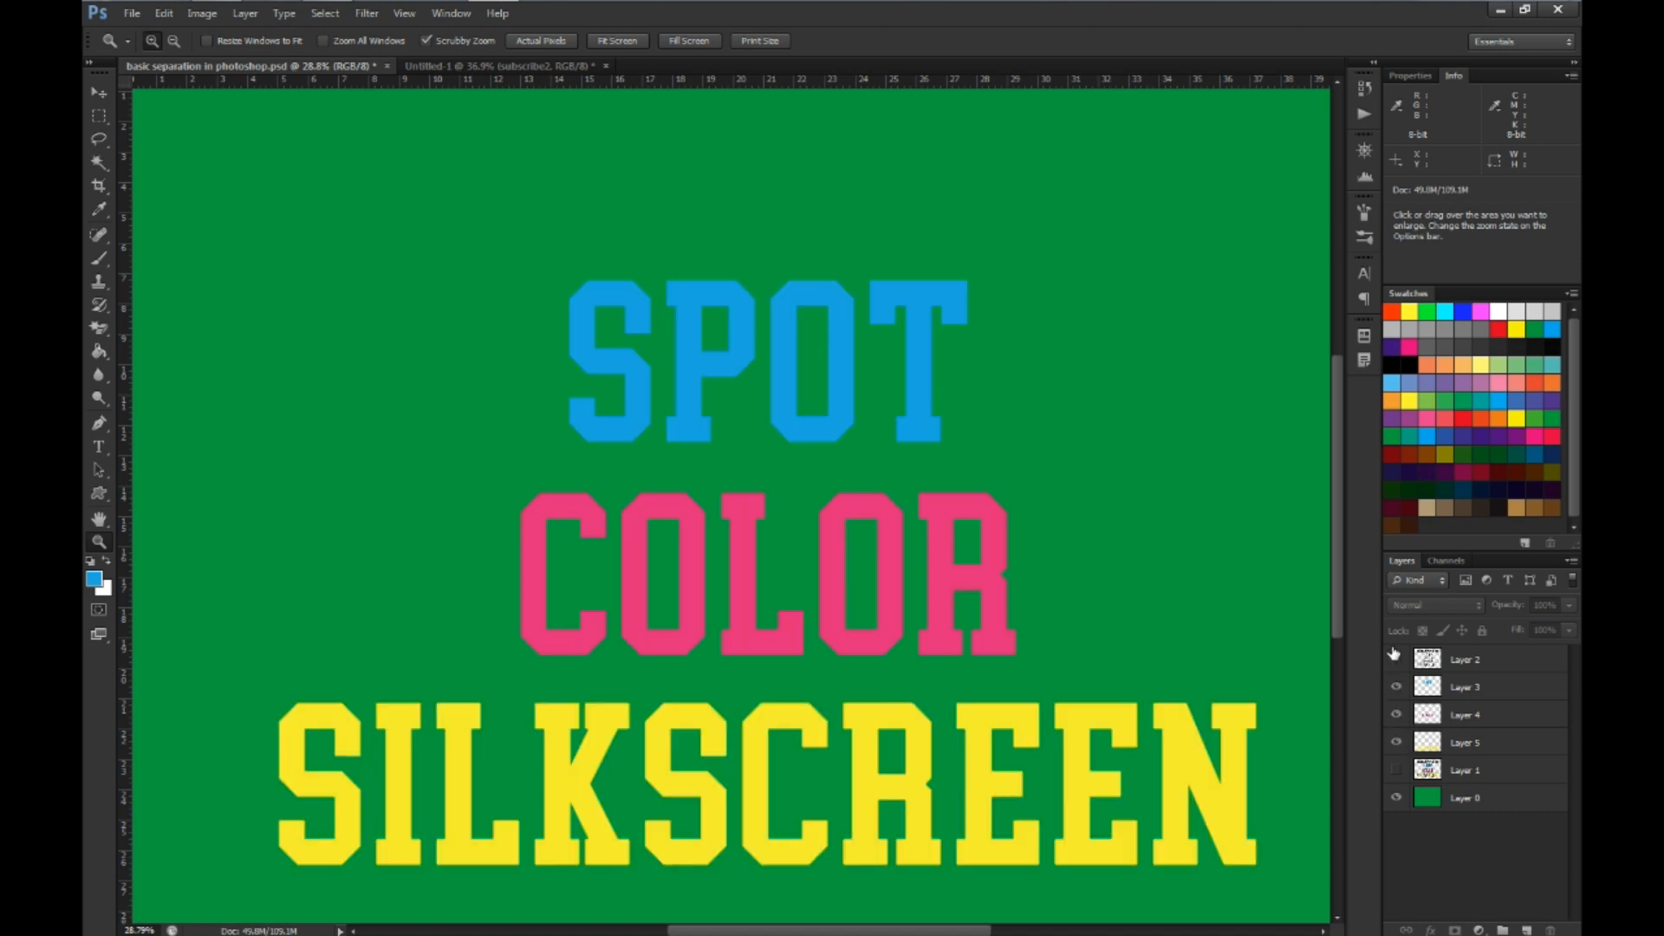
click(1395, 658)
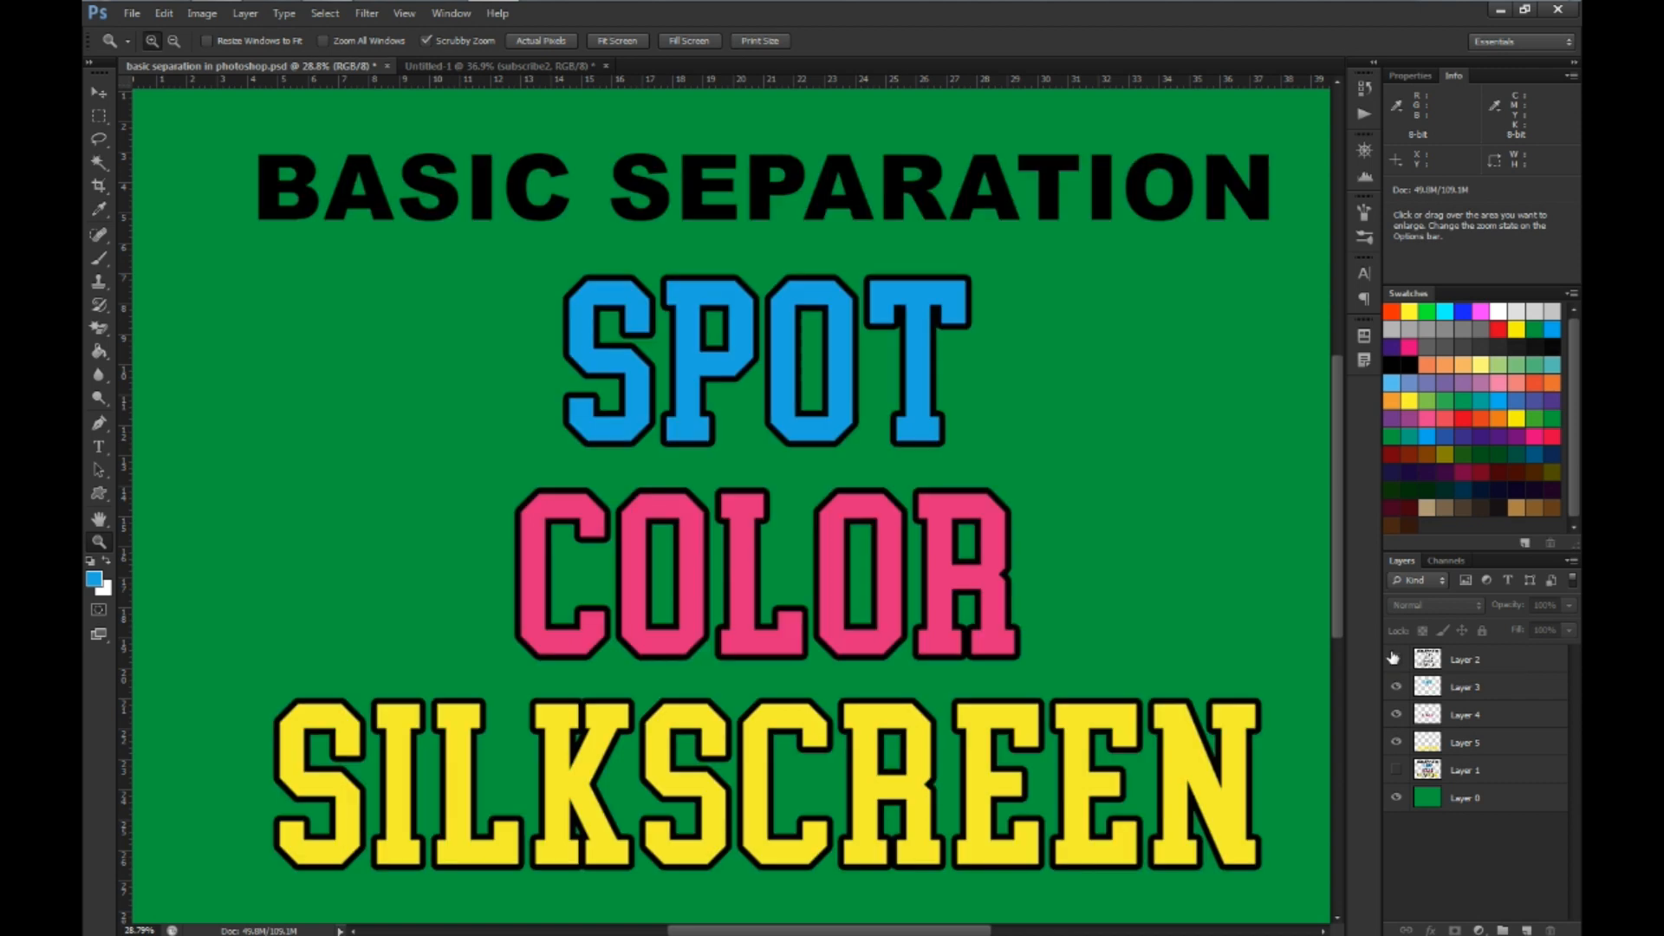
Hide Layers 2 to 5, then show and select the original artwork on Layer 1
drag(1394, 659, 1400, 738)
click(1397, 743)
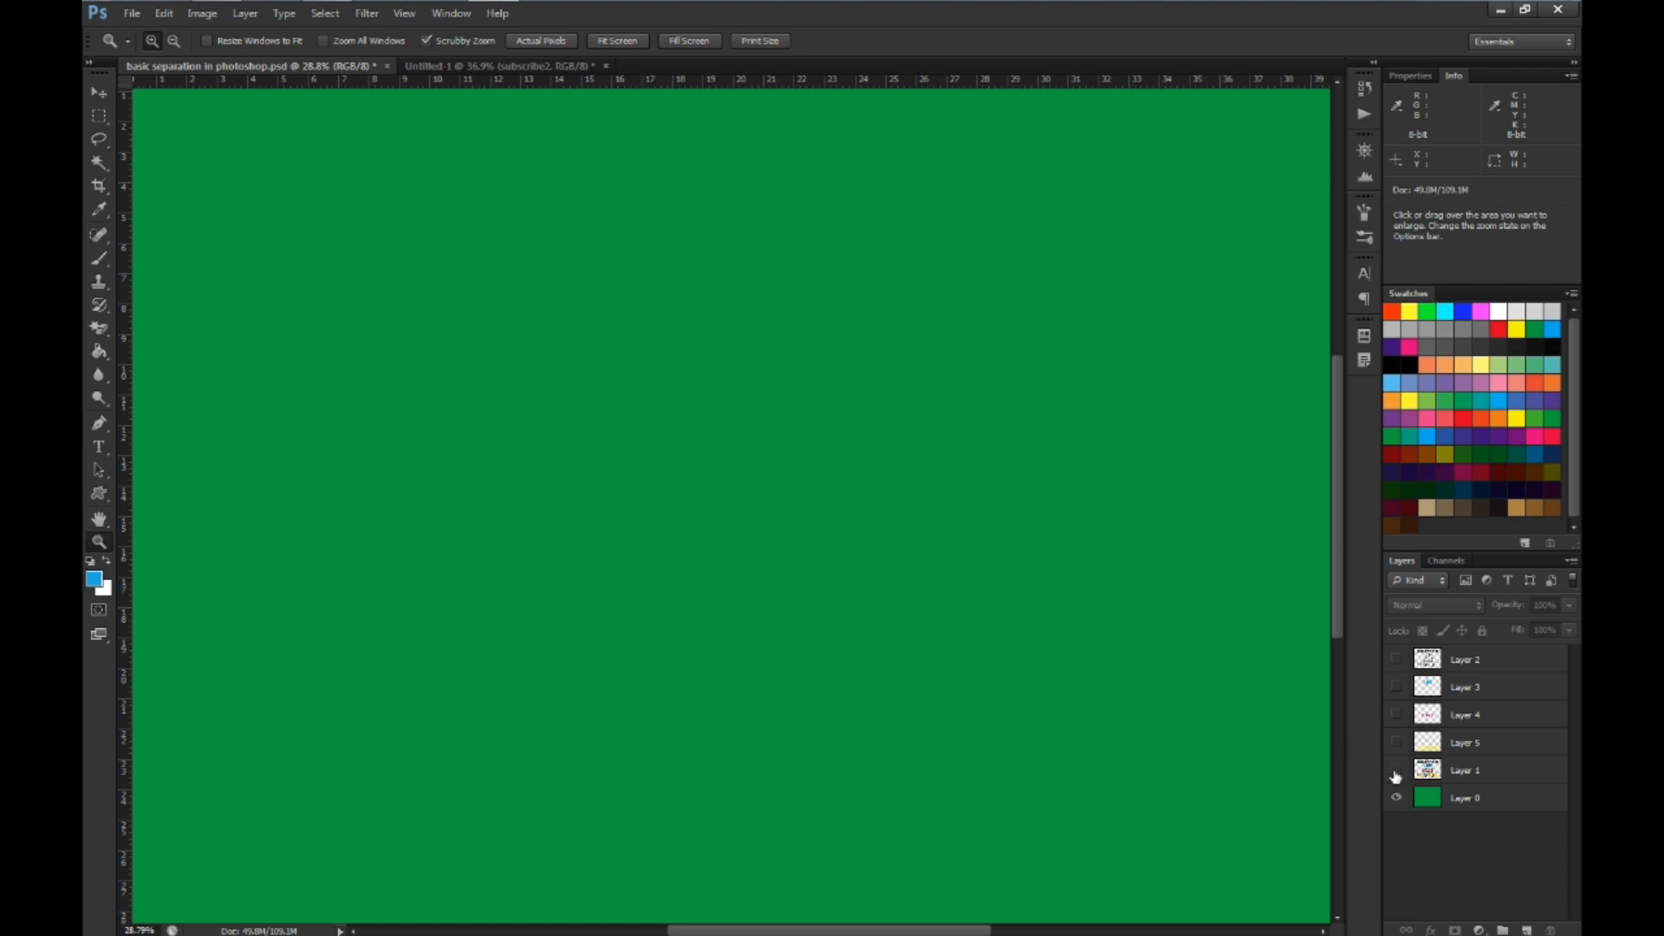
click(1395, 769)
click(1421, 770)
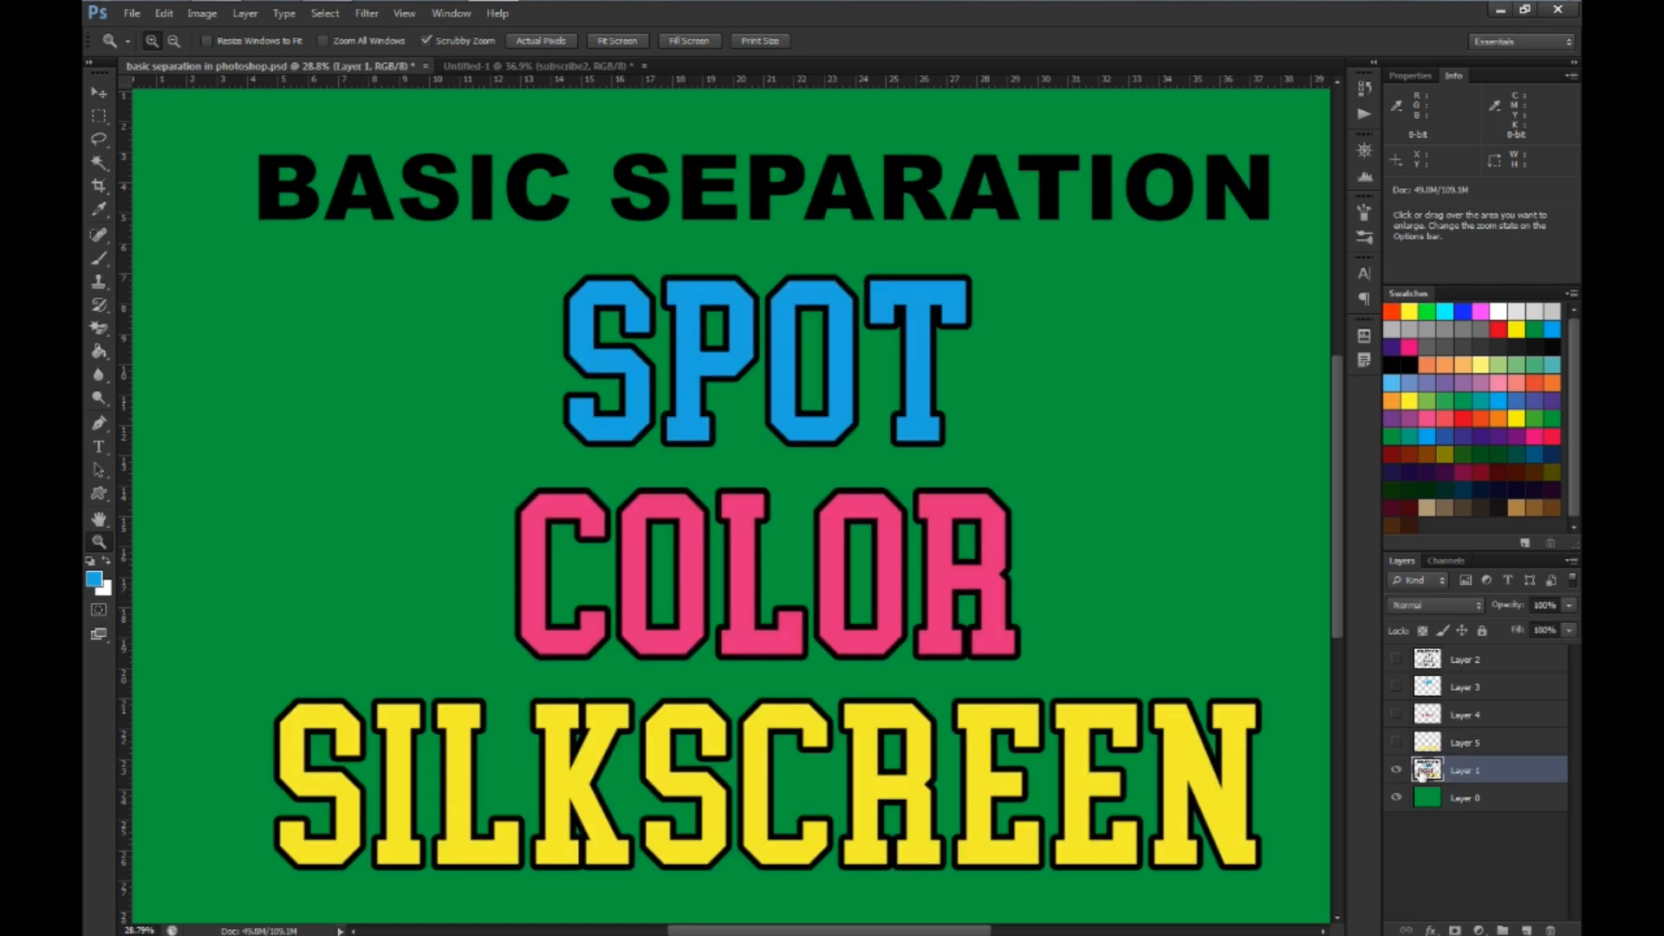
Select all the blue, pink and yellow lettering on Layer 1 together with the Magic Wand and copy it to a new layer
click(100, 170)
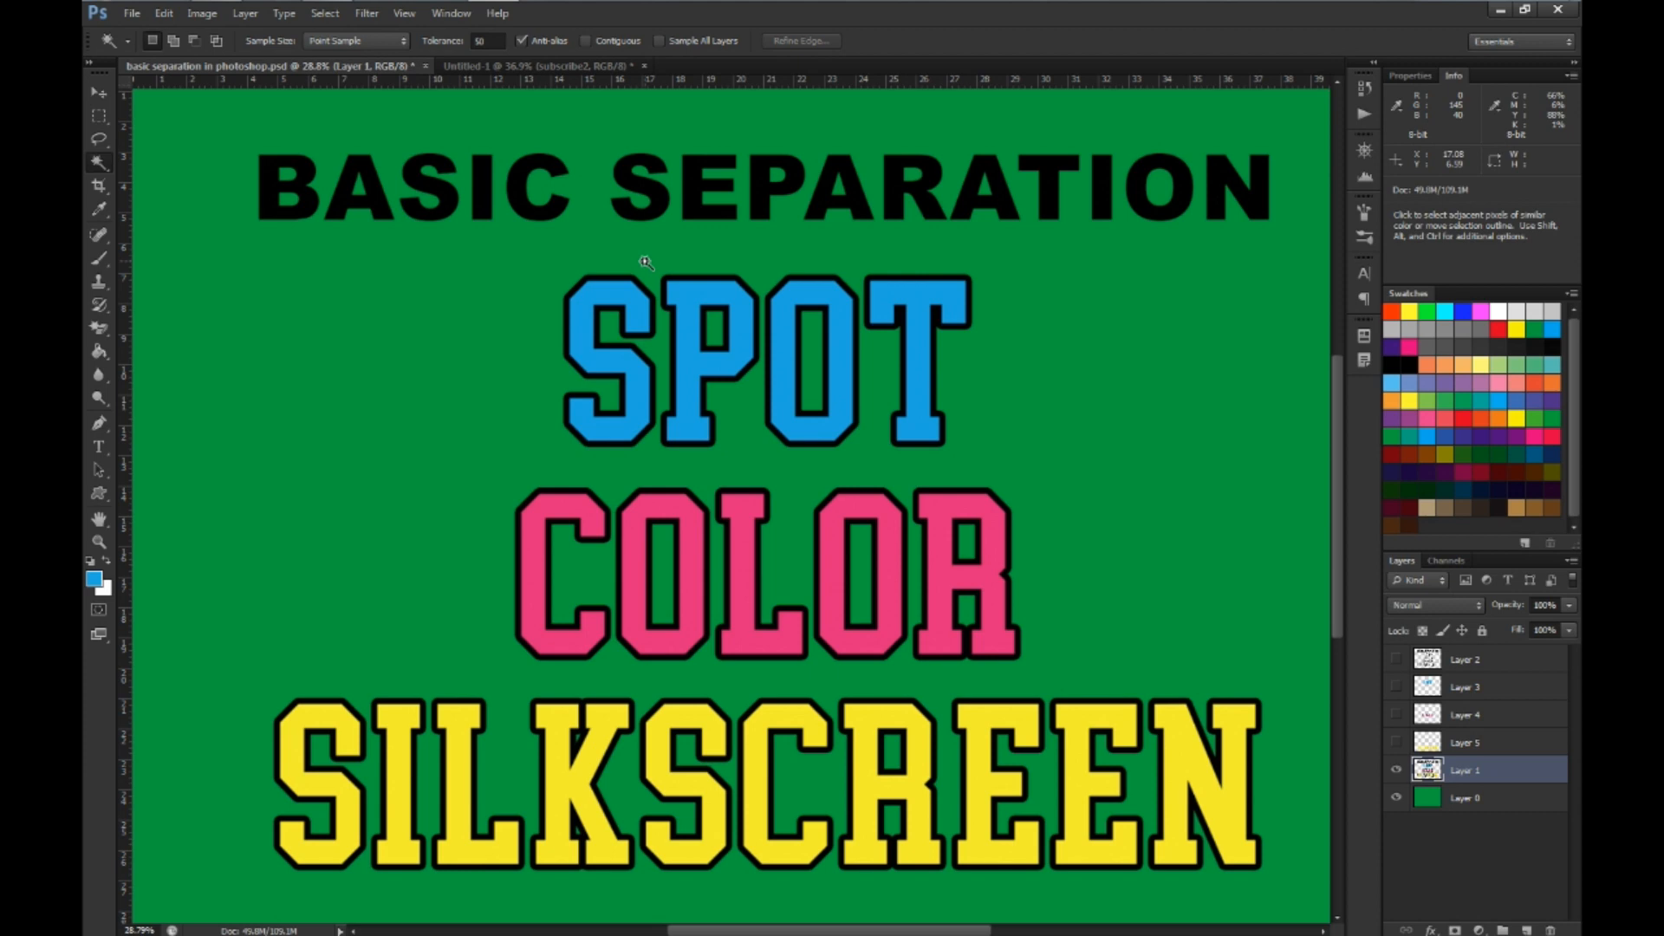
click(582, 338)
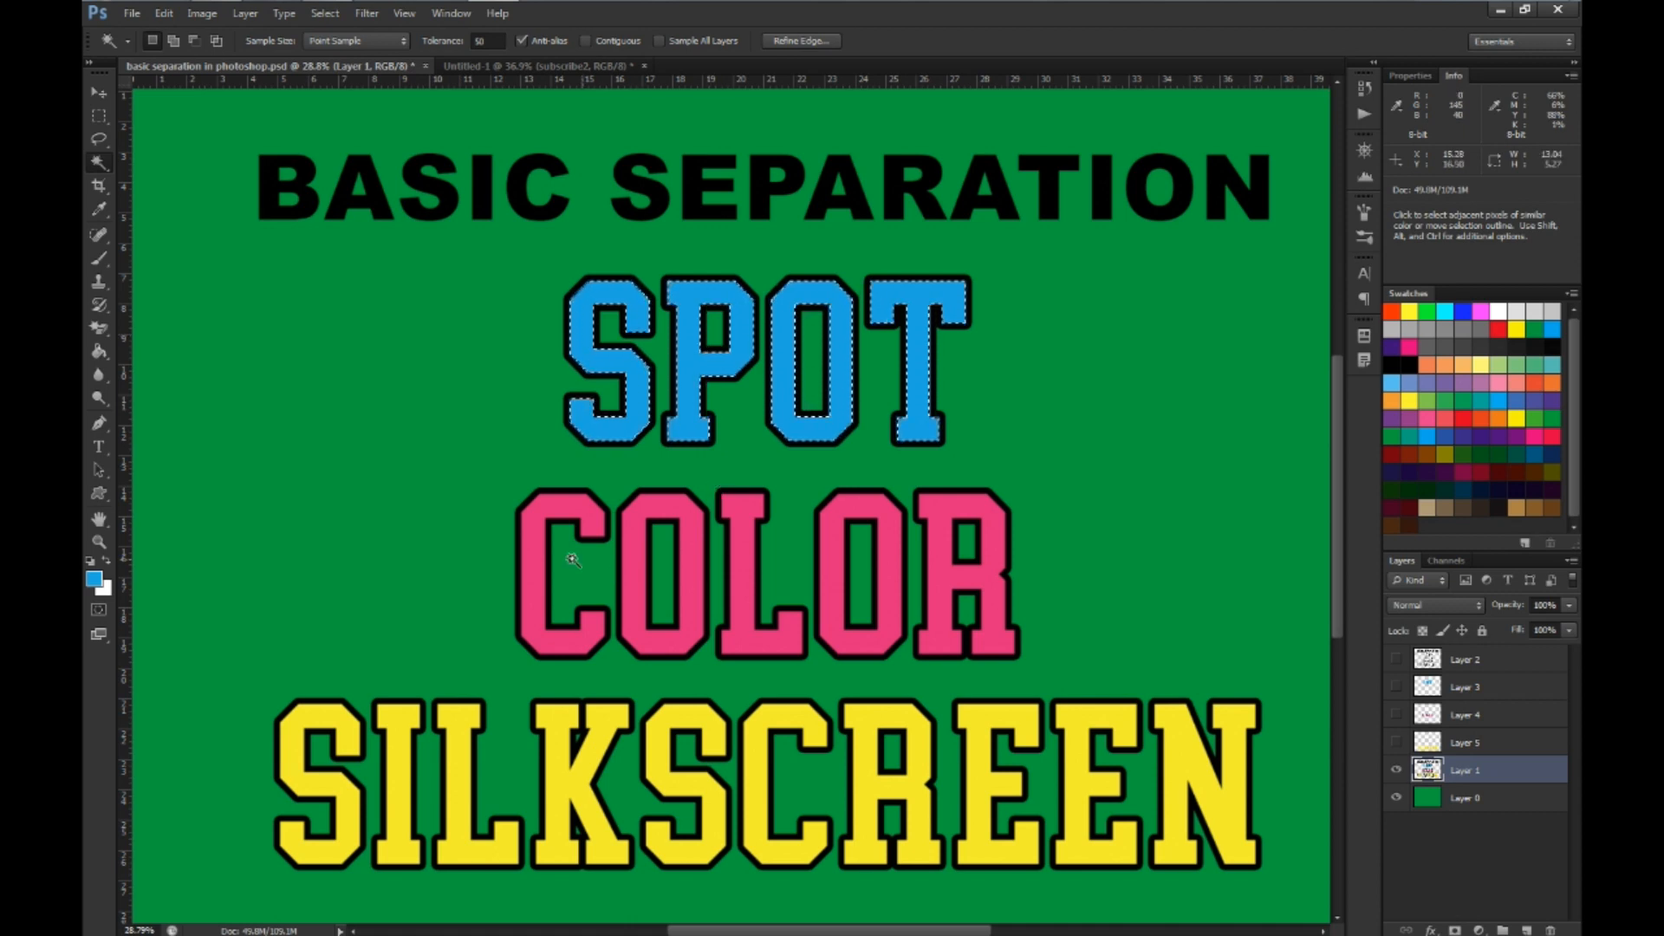
click(533, 552)
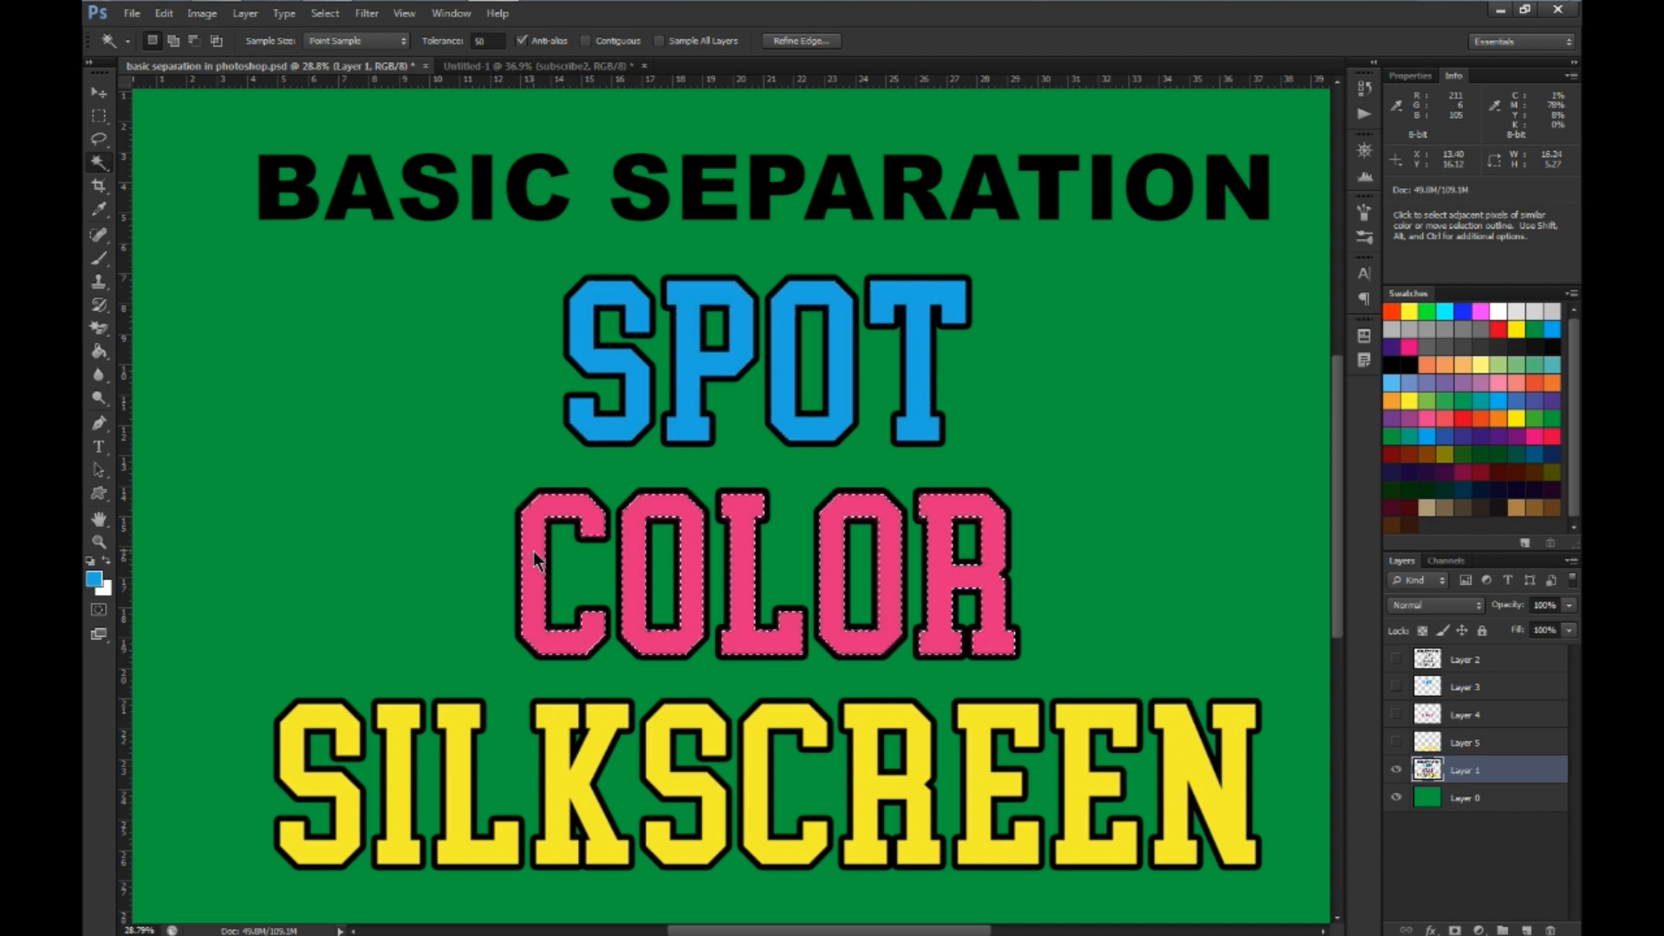
click(584, 342)
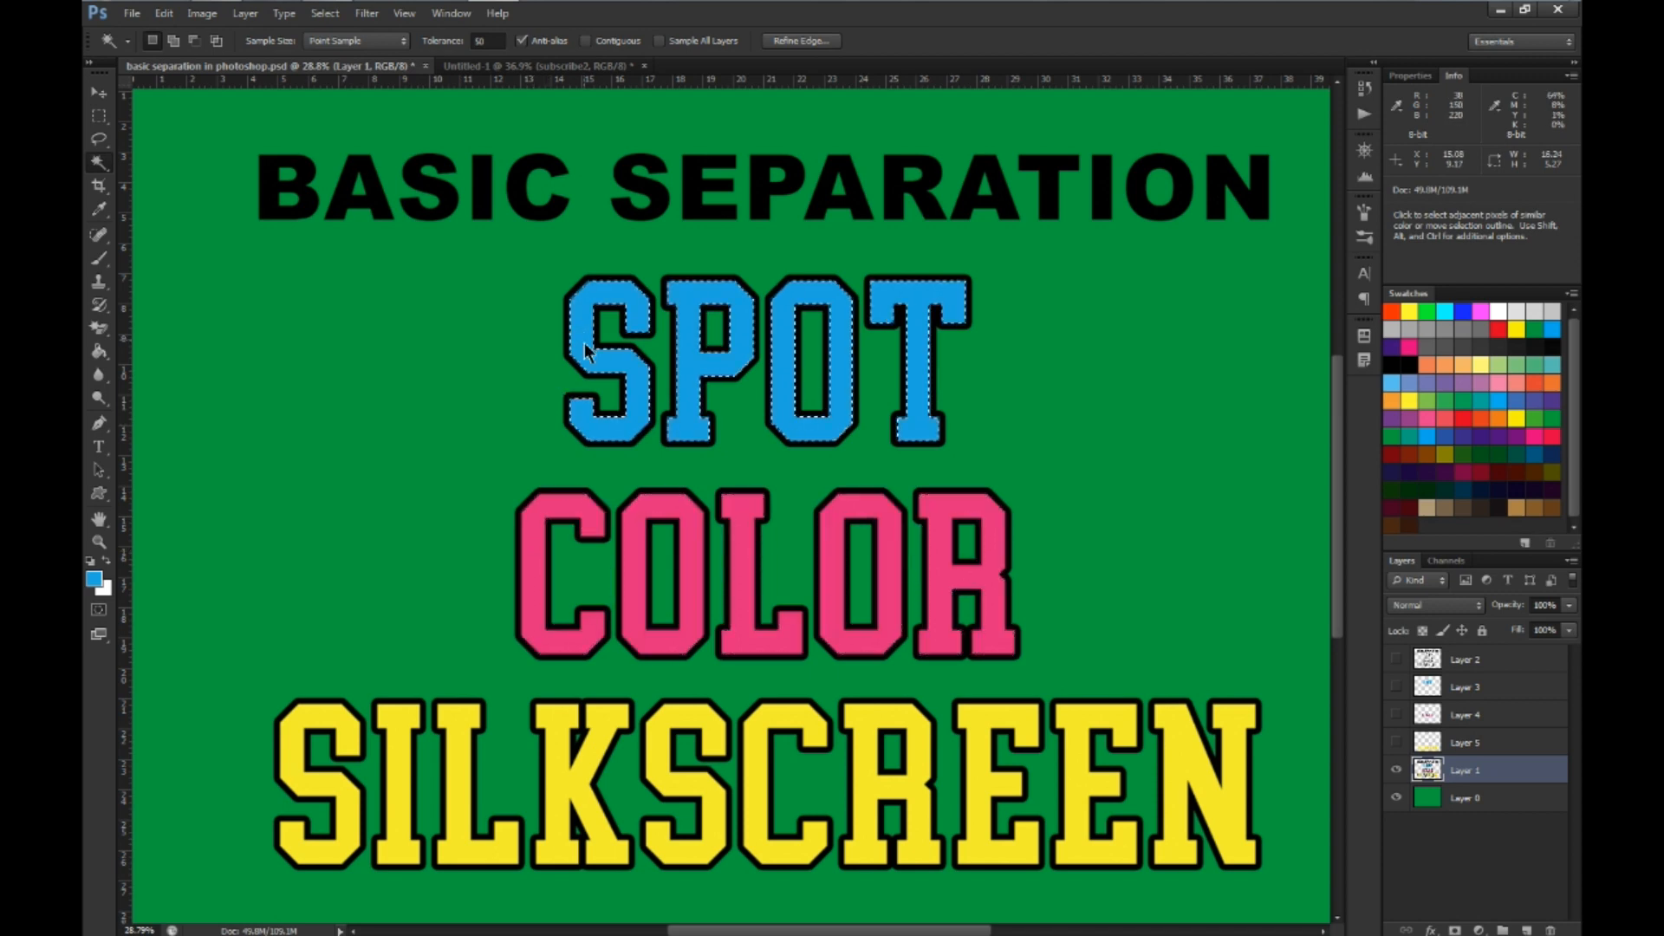
click(537, 533)
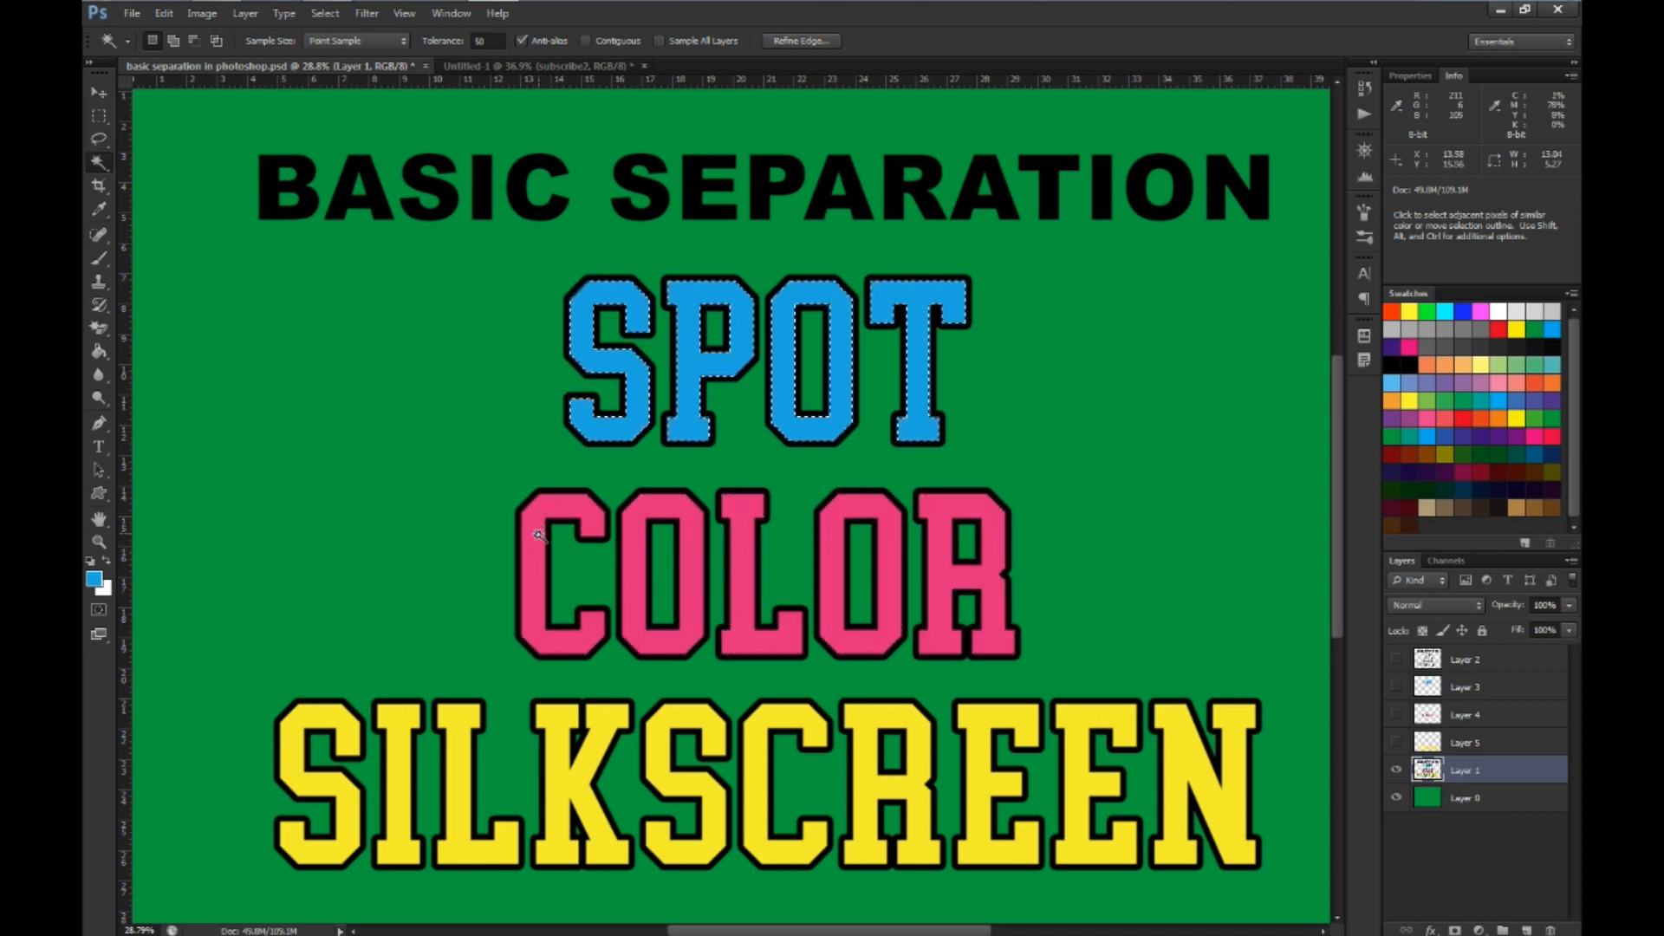
click(584, 351)
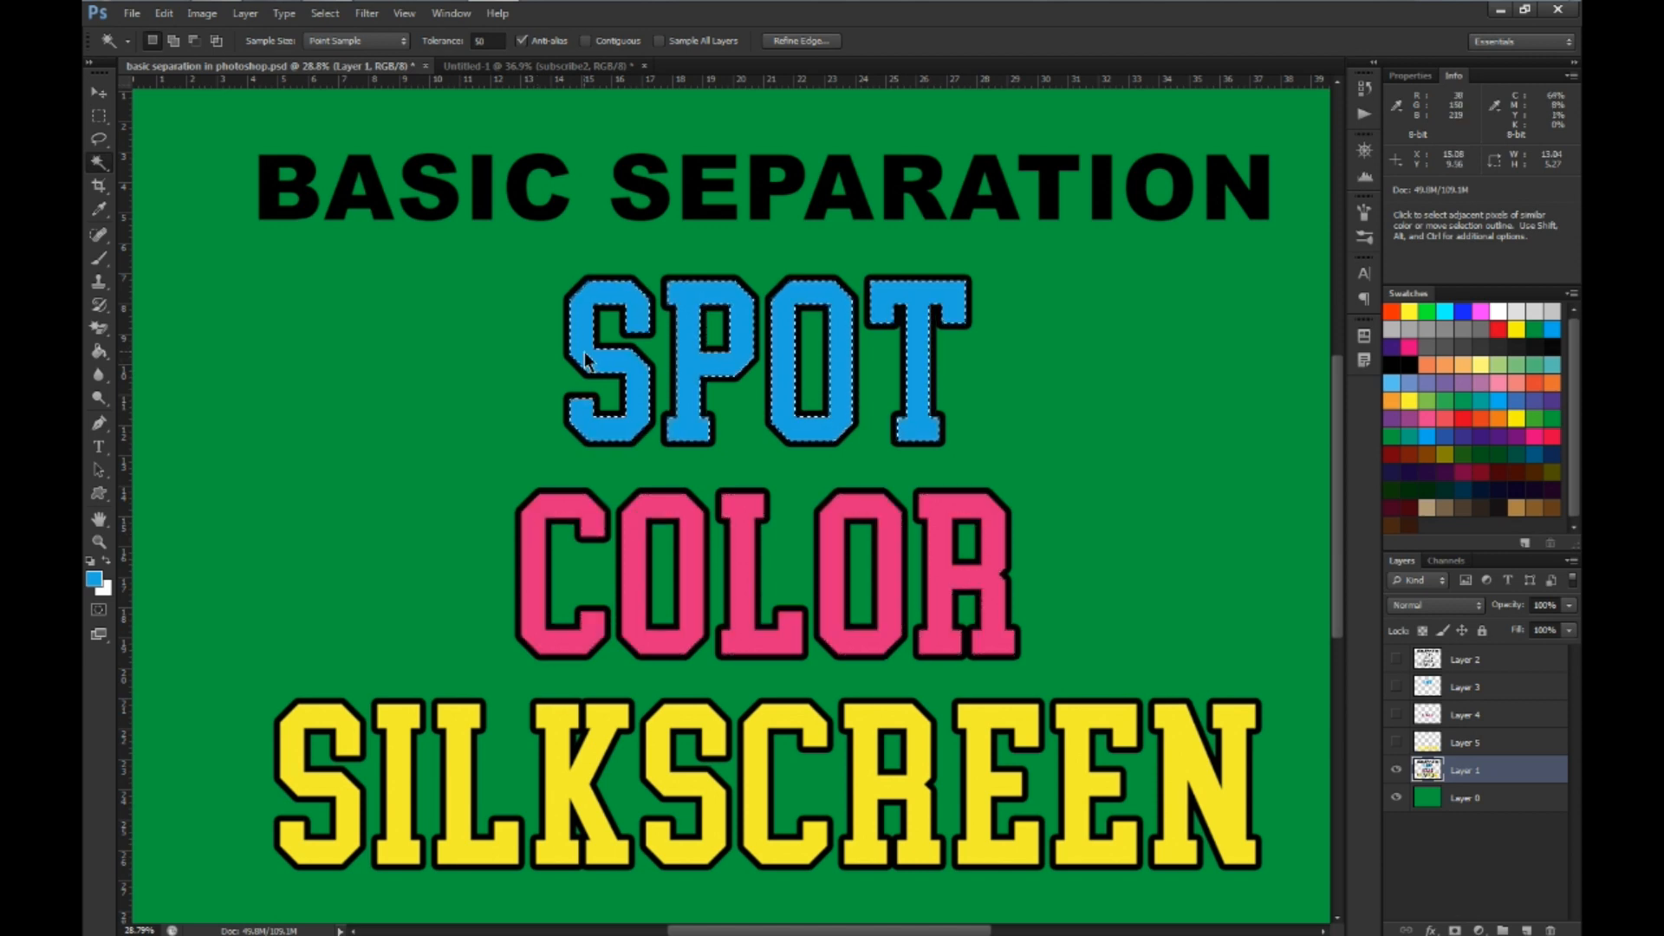
key(shift)
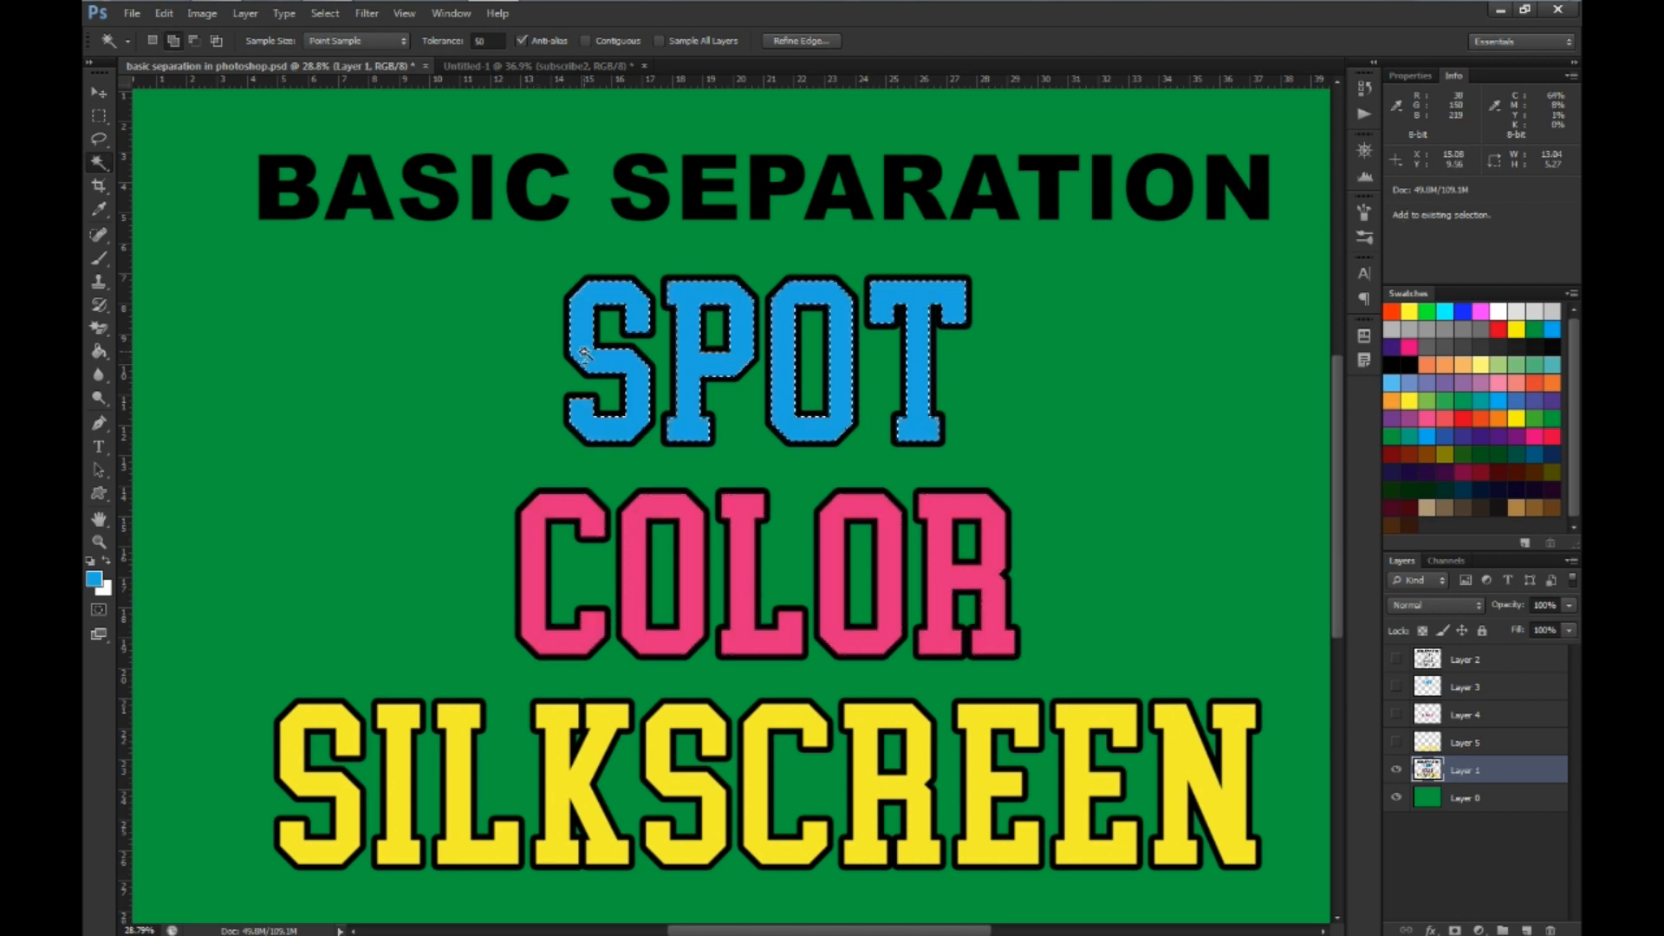
shift+click(537, 560)
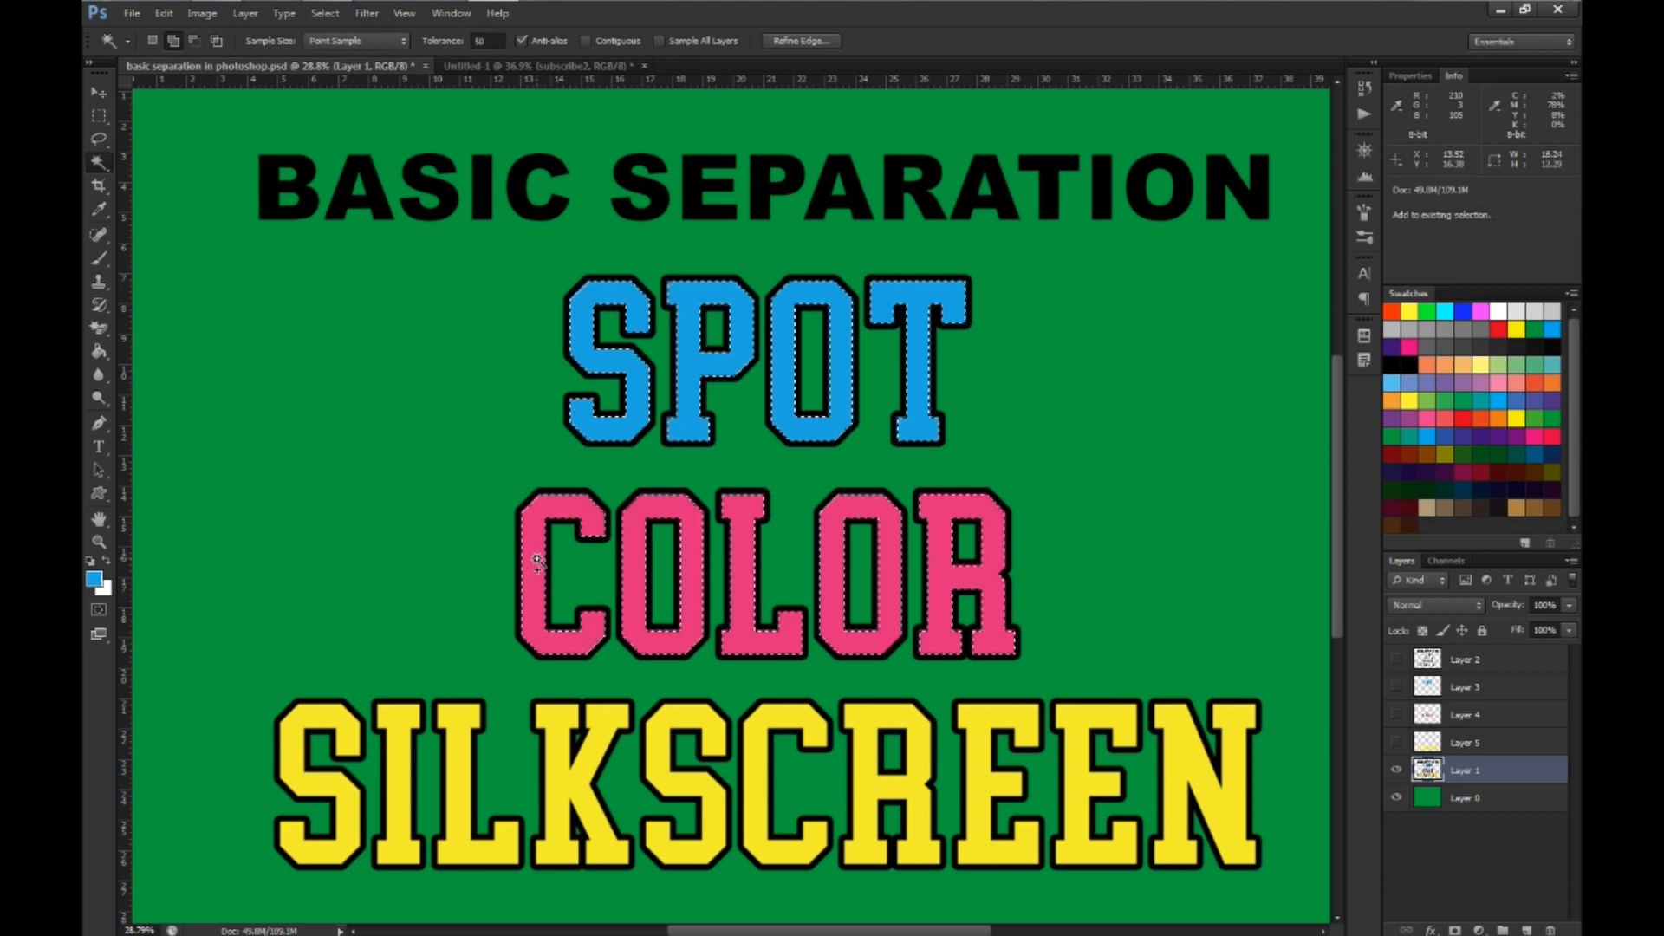
click(559, 784)
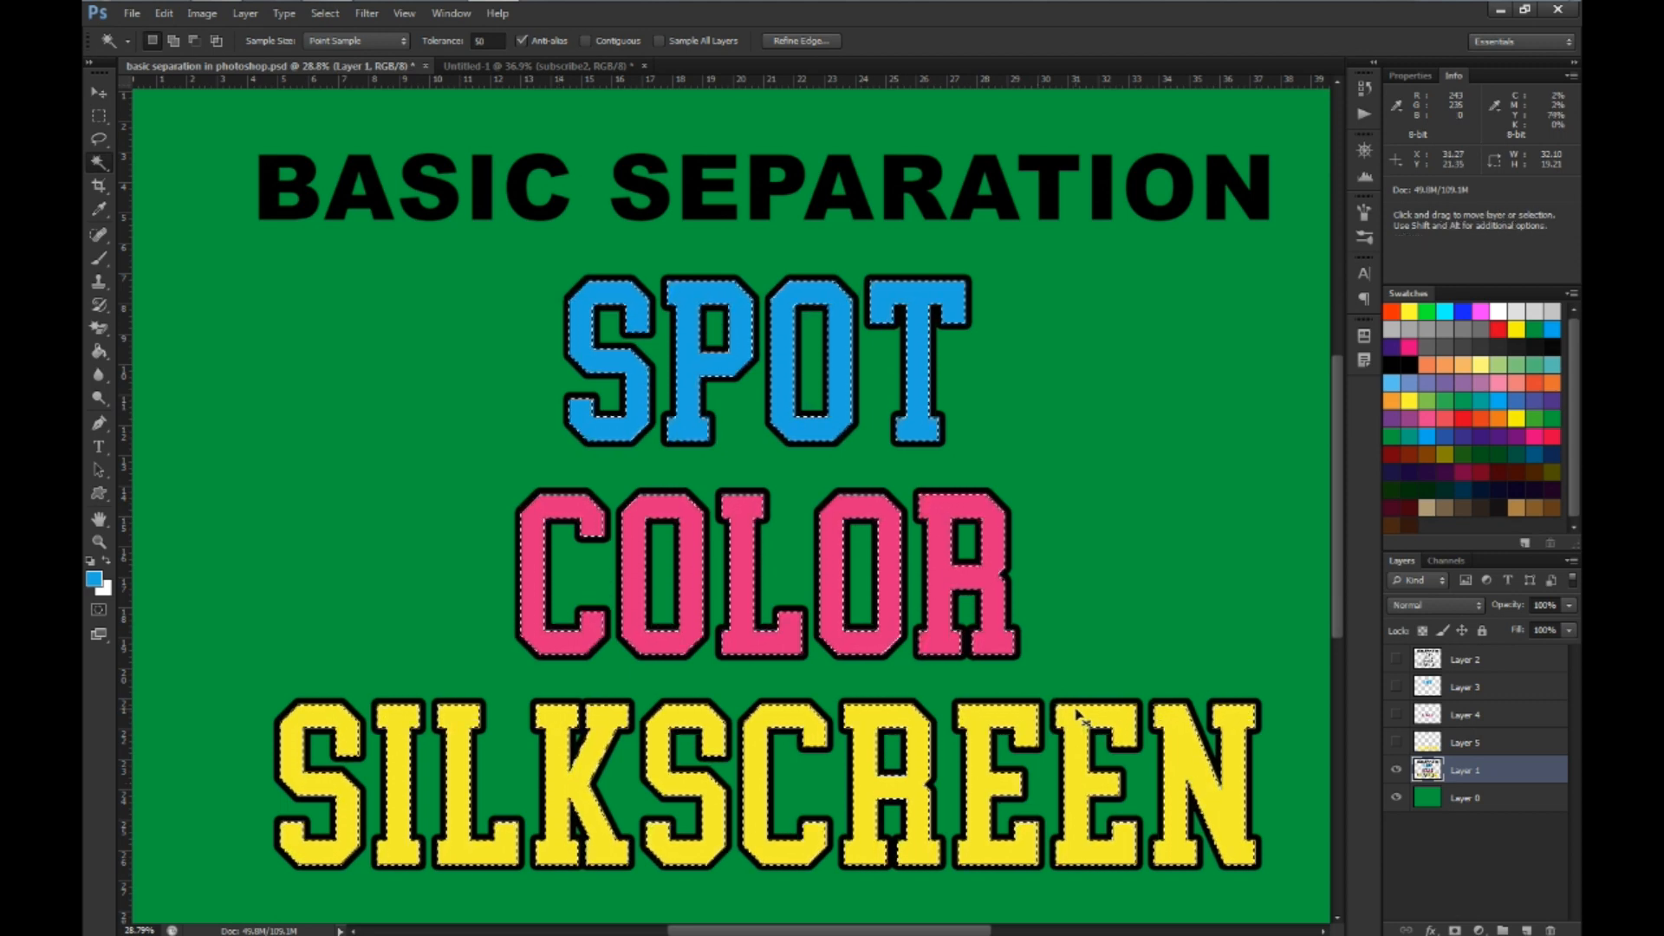
key(ctrl+j)
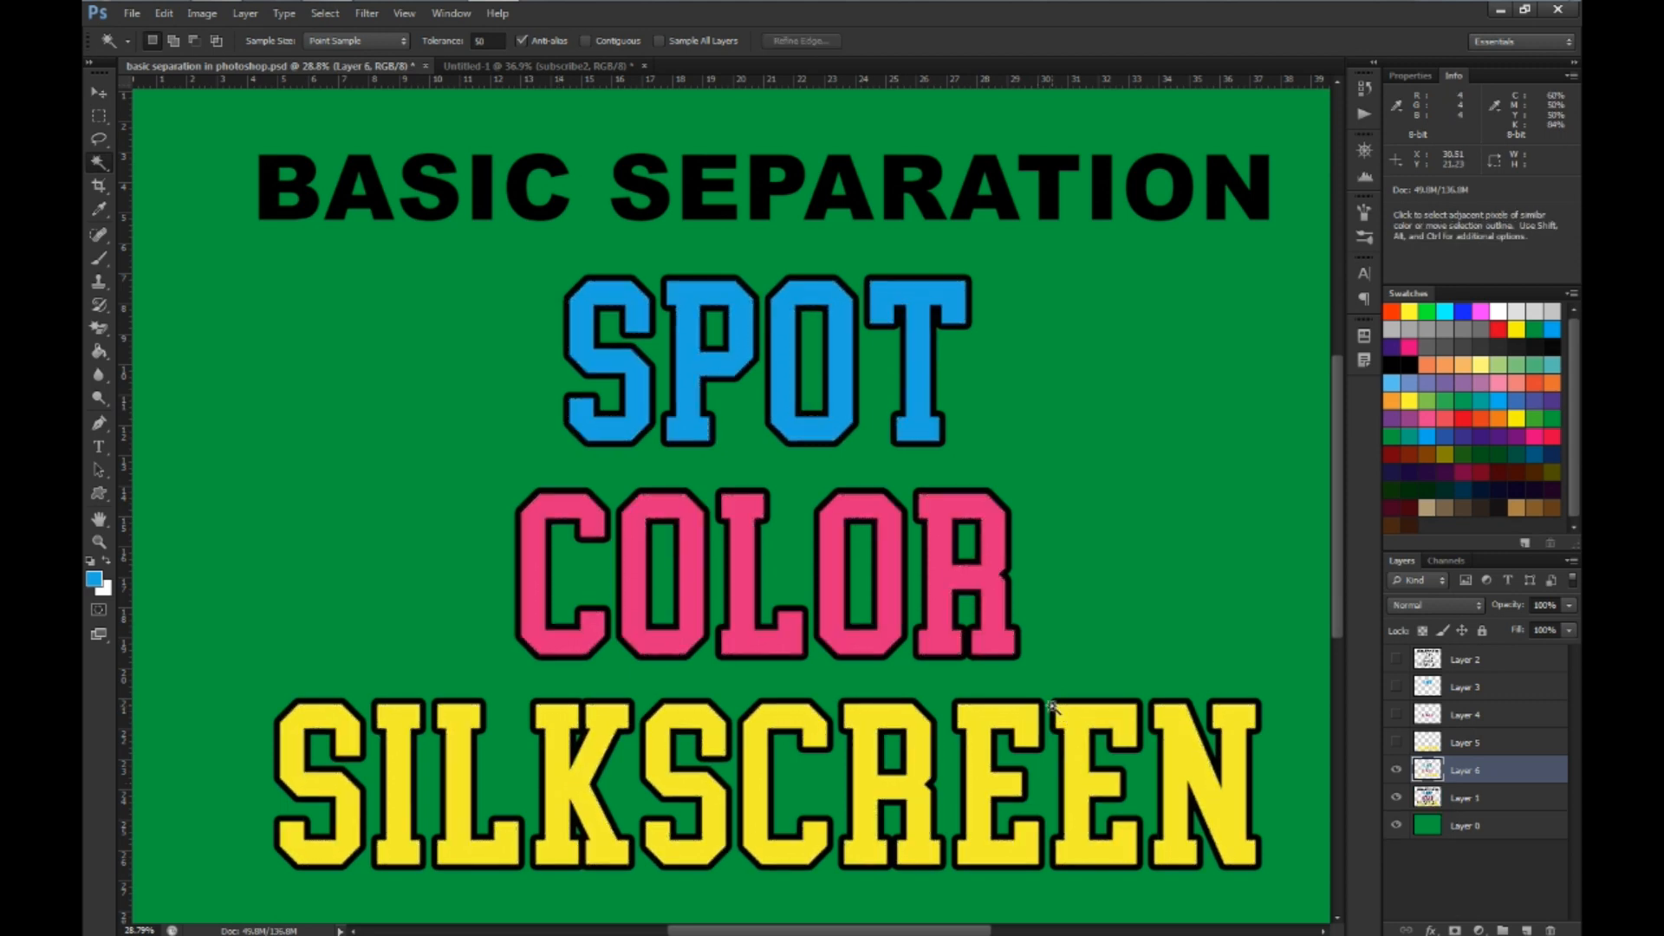
Hide Layer 1, fill the copied lettering on Layer 6 with white and clear the selection
click(1396, 799)
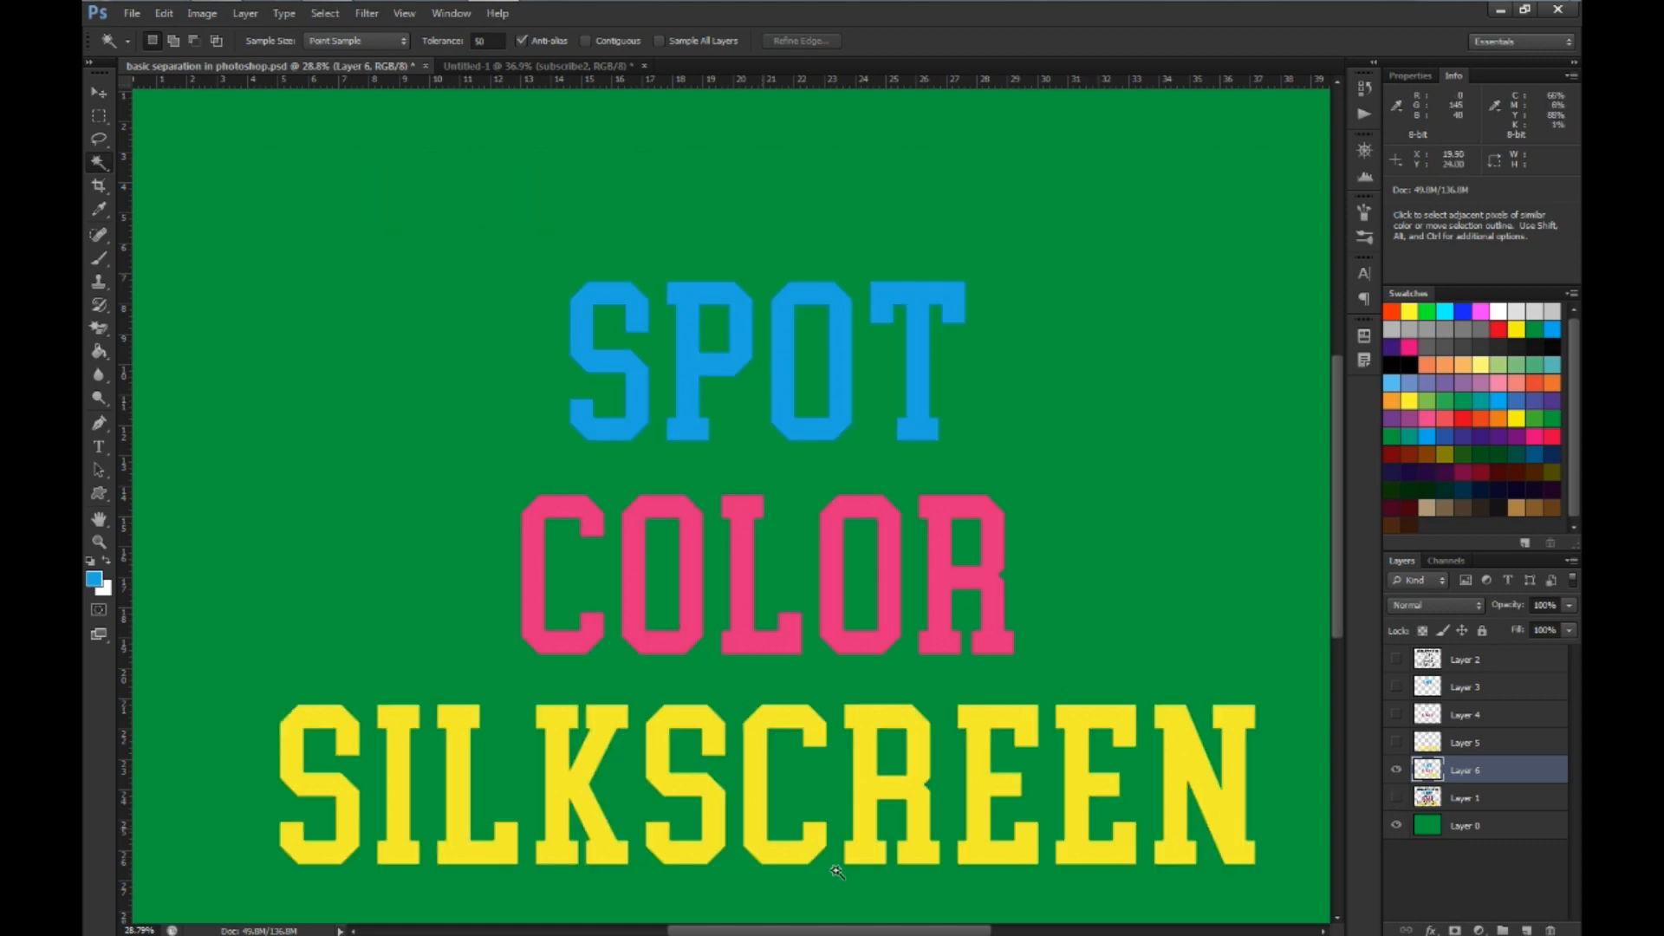
ctrl+click(1424, 774)
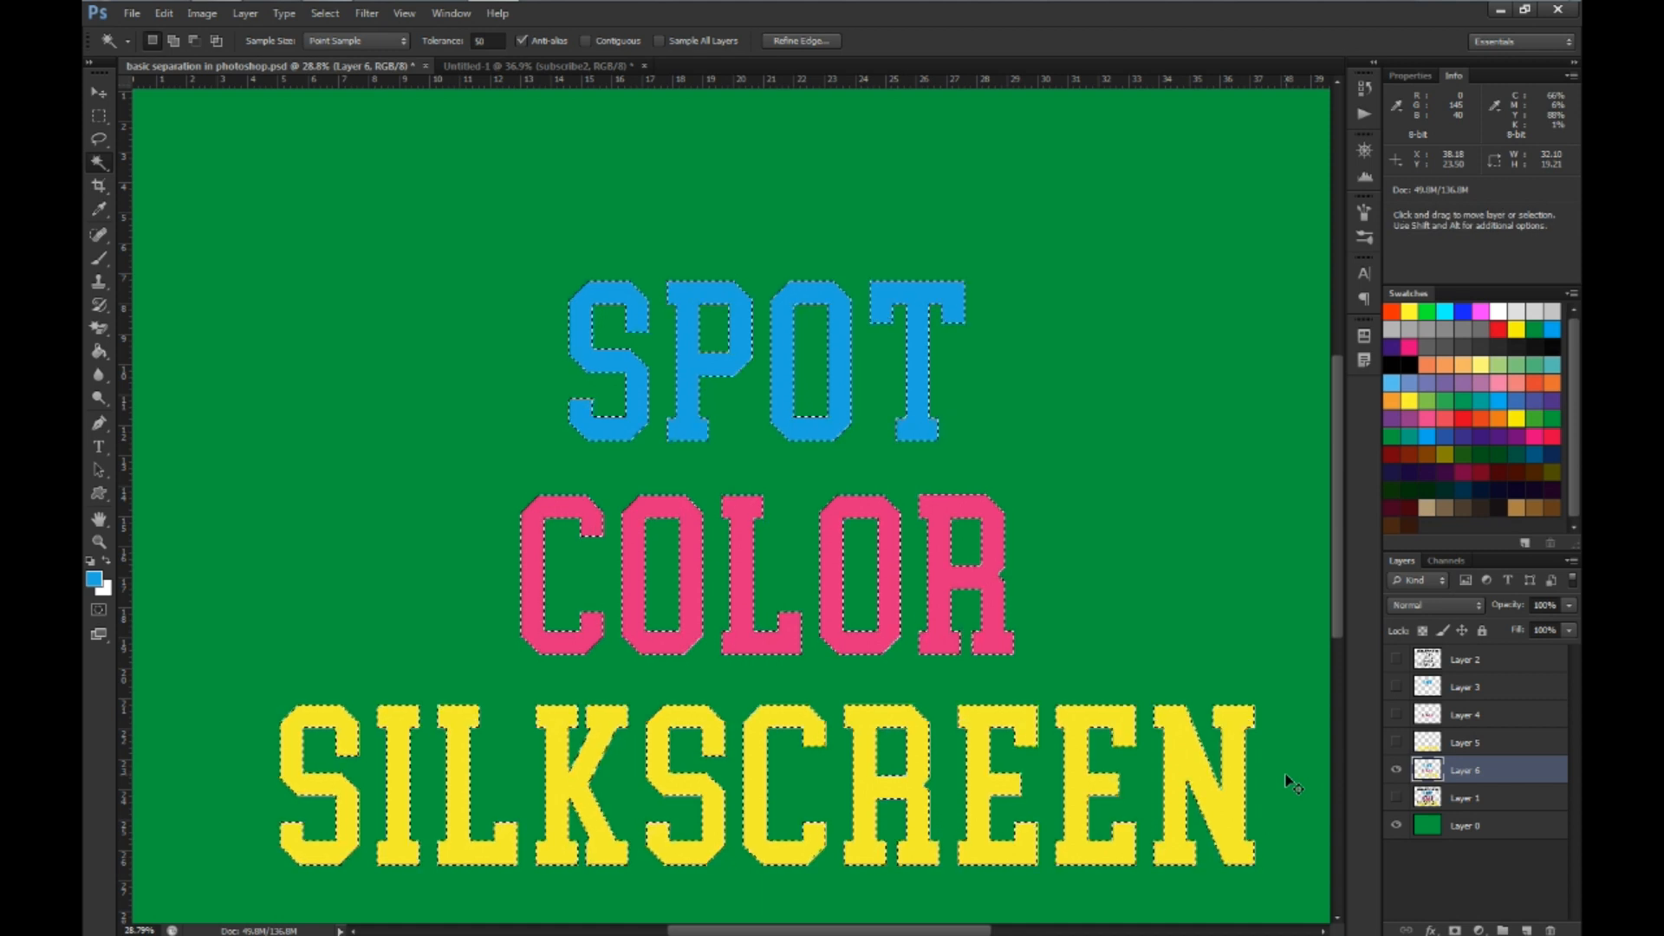
key(ctrl+BackSpace)
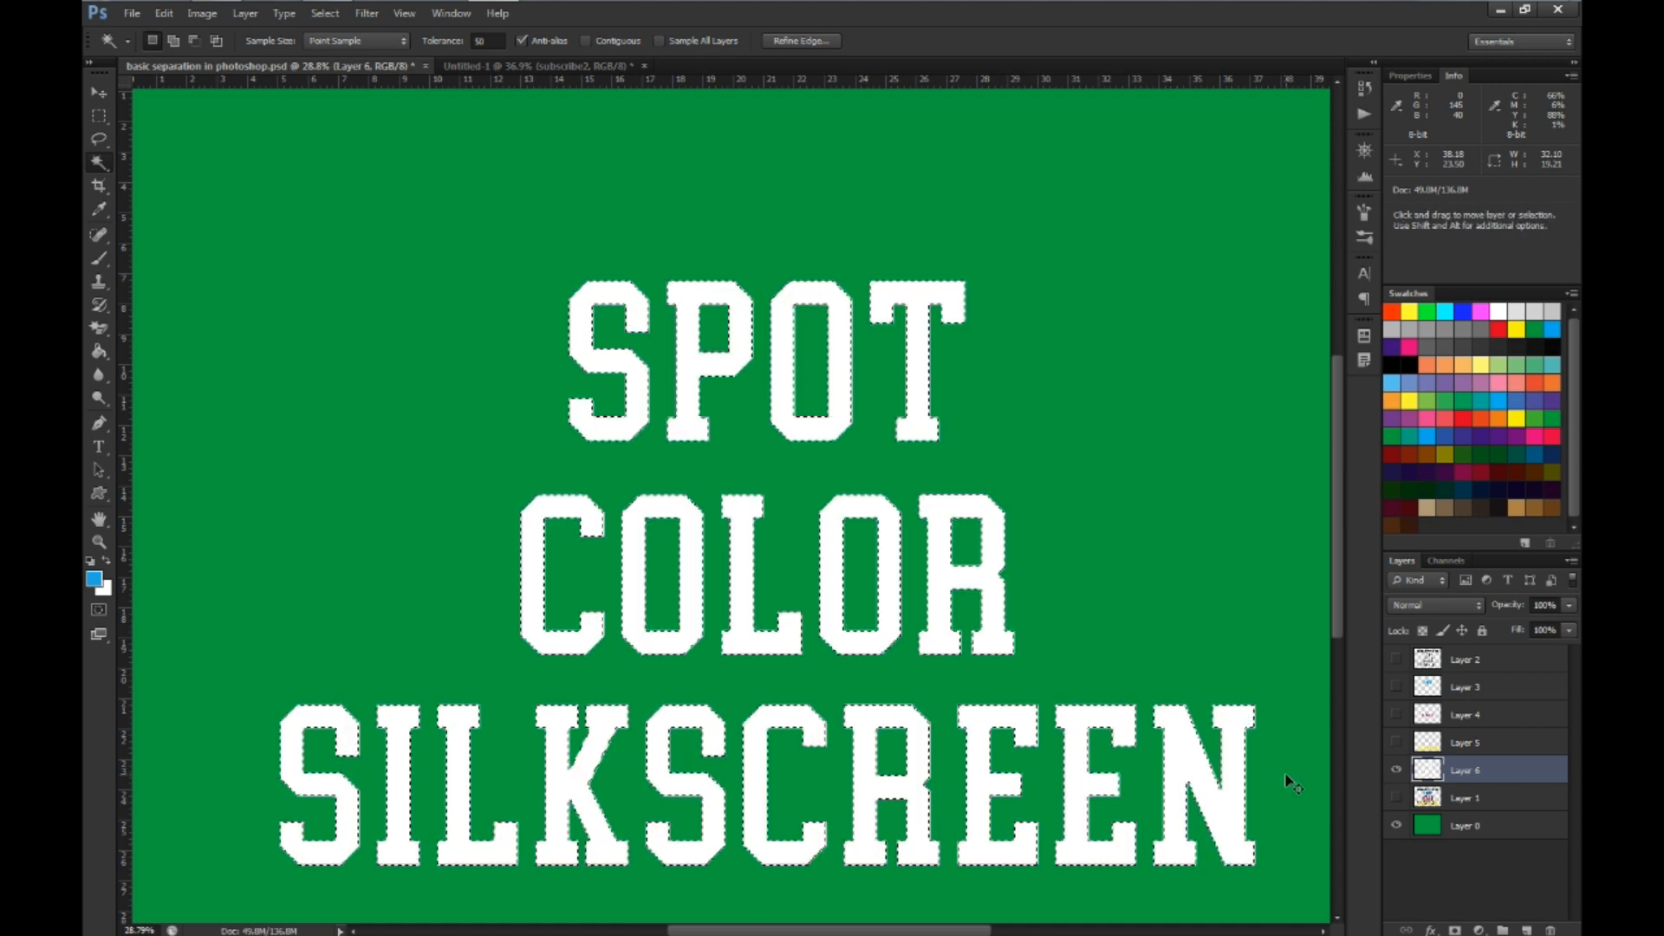
key(ctrl+d)
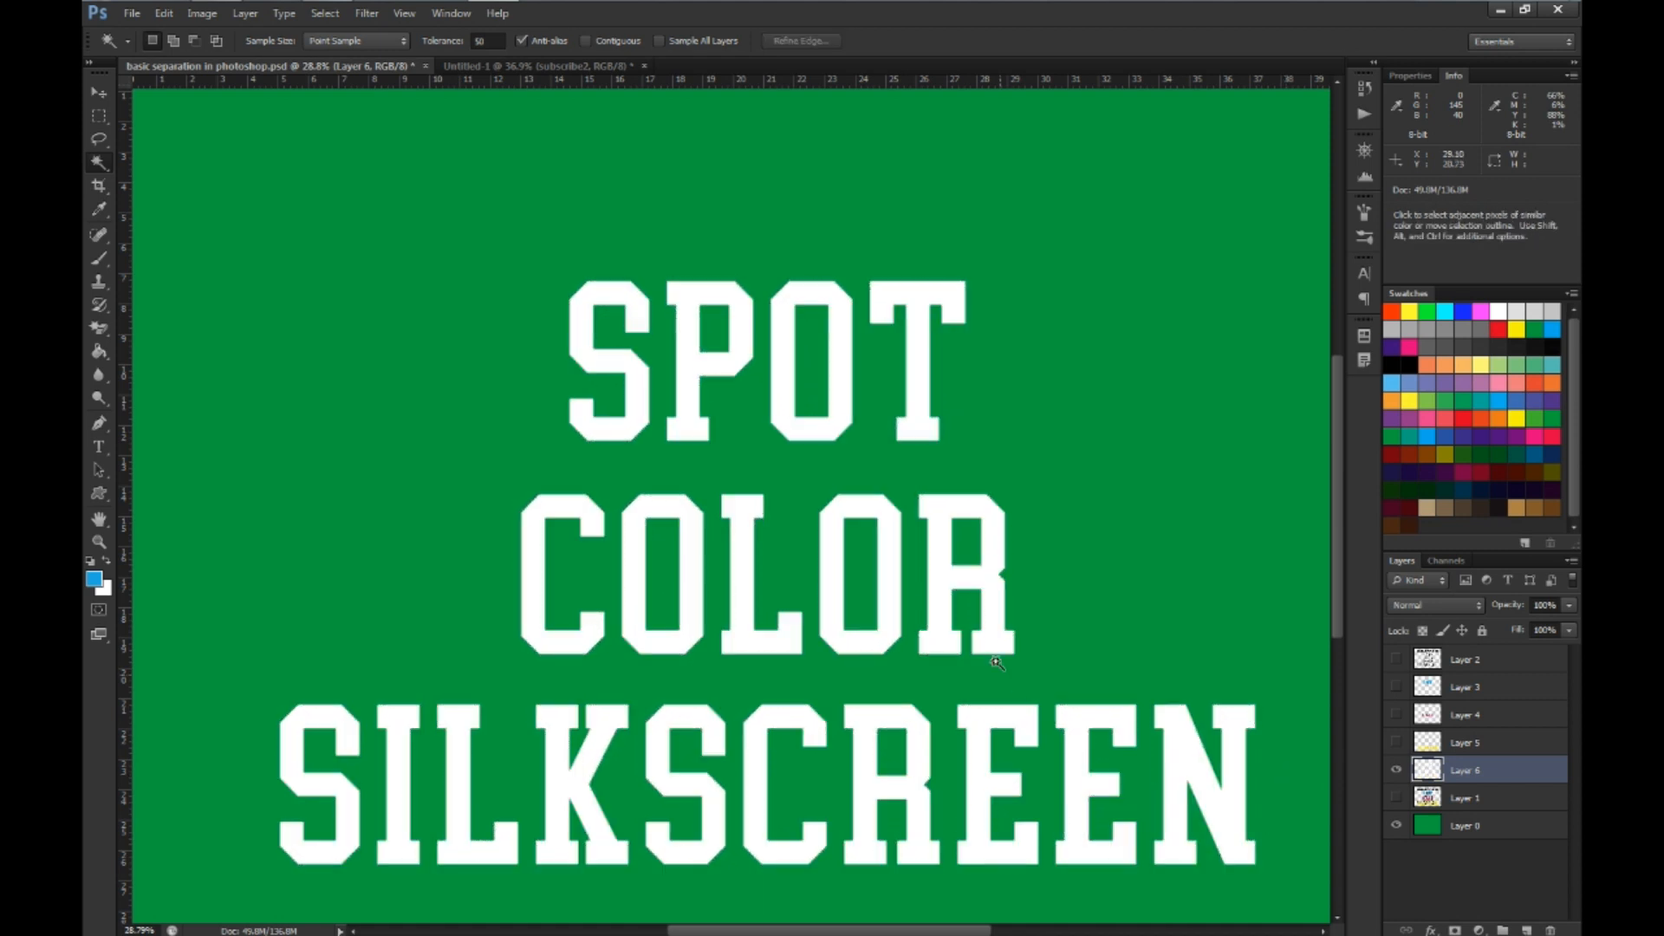
scroll(941, 621, down, 3)
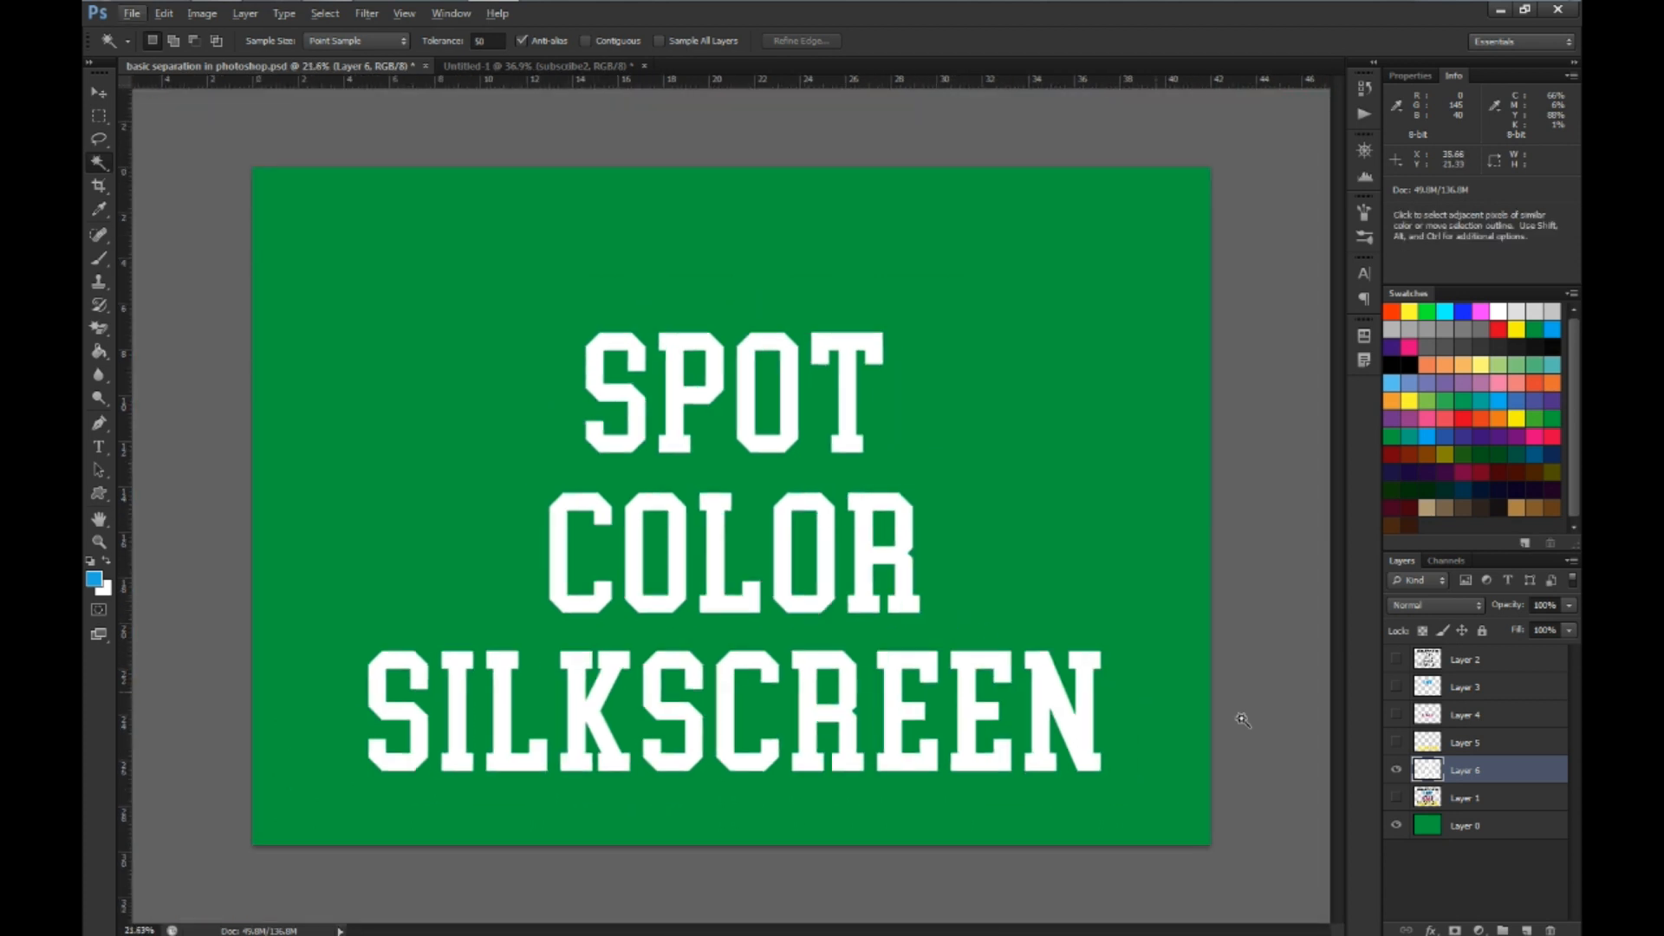
Toggle the white Layer 6 off and on, and show Layers 5, 4, 3 and 2 above it
click(1396, 770)
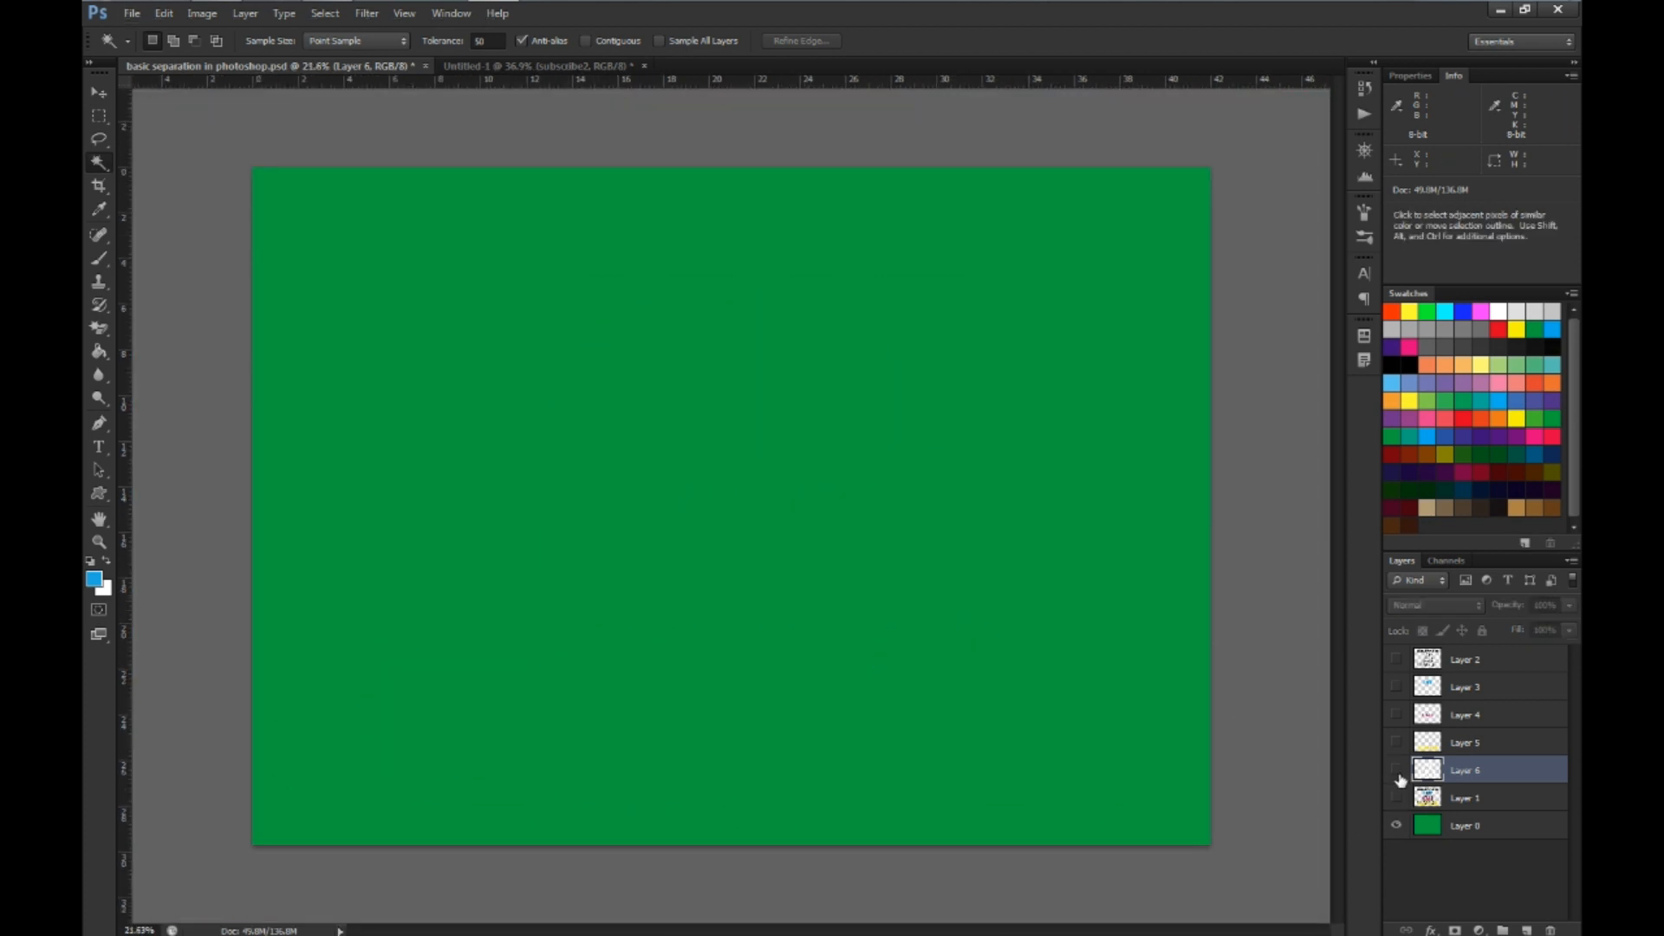
click(1397, 771)
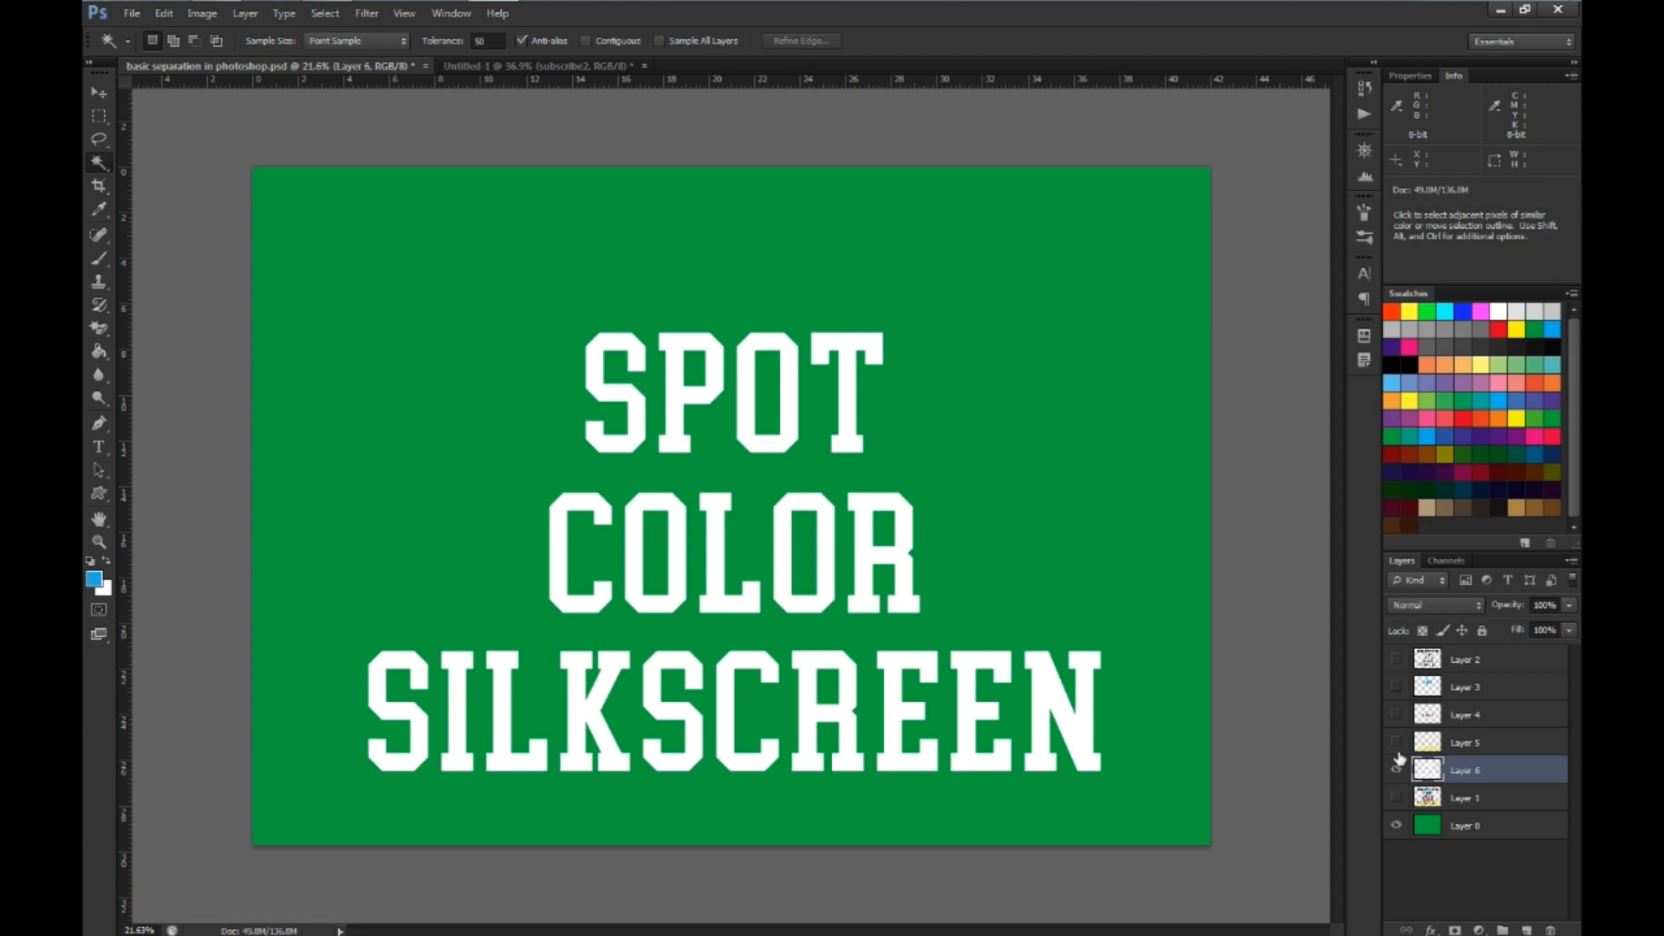
click(1396, 744)
click(1396, 716)
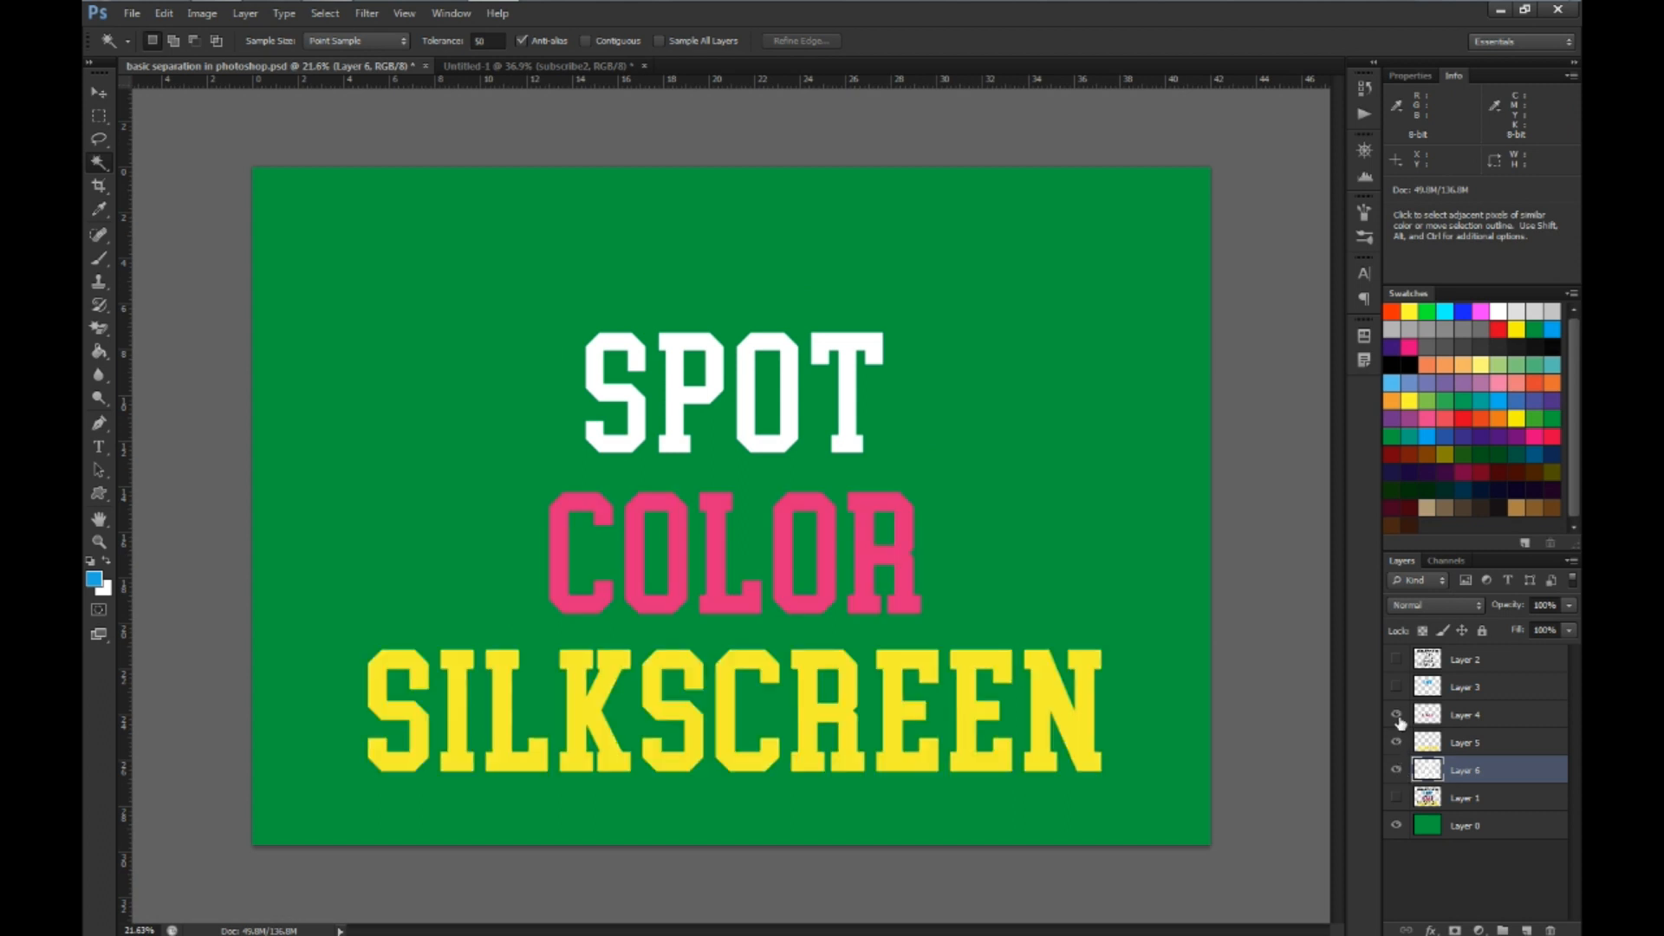
click(1395, 688)
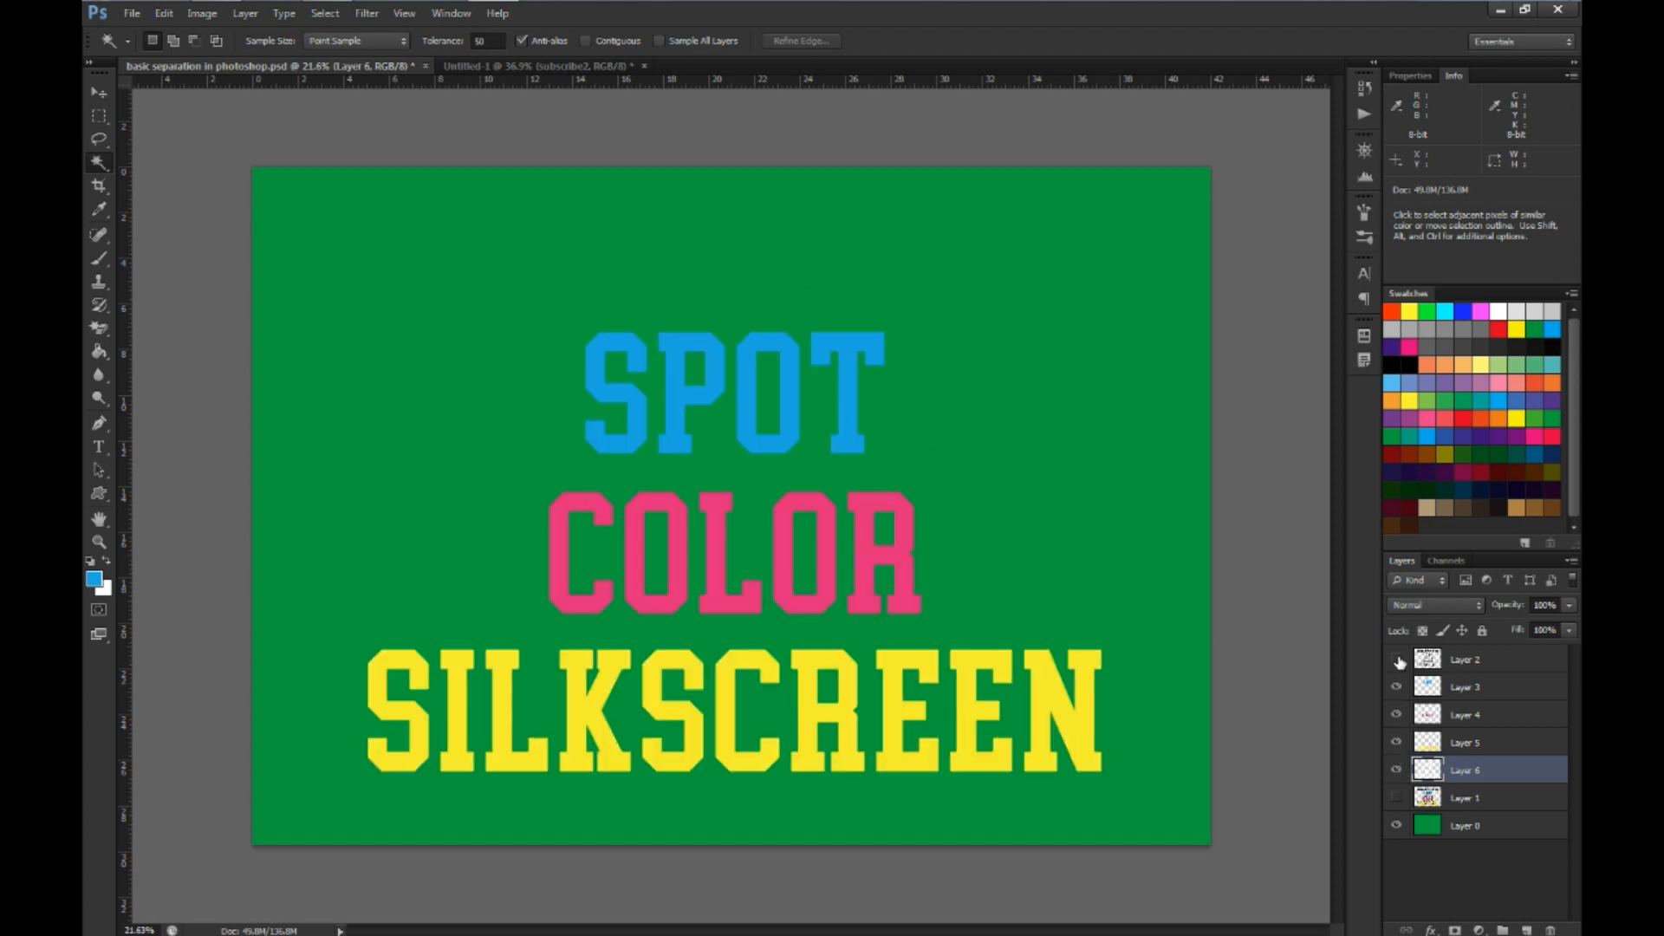
click(1397, 660)
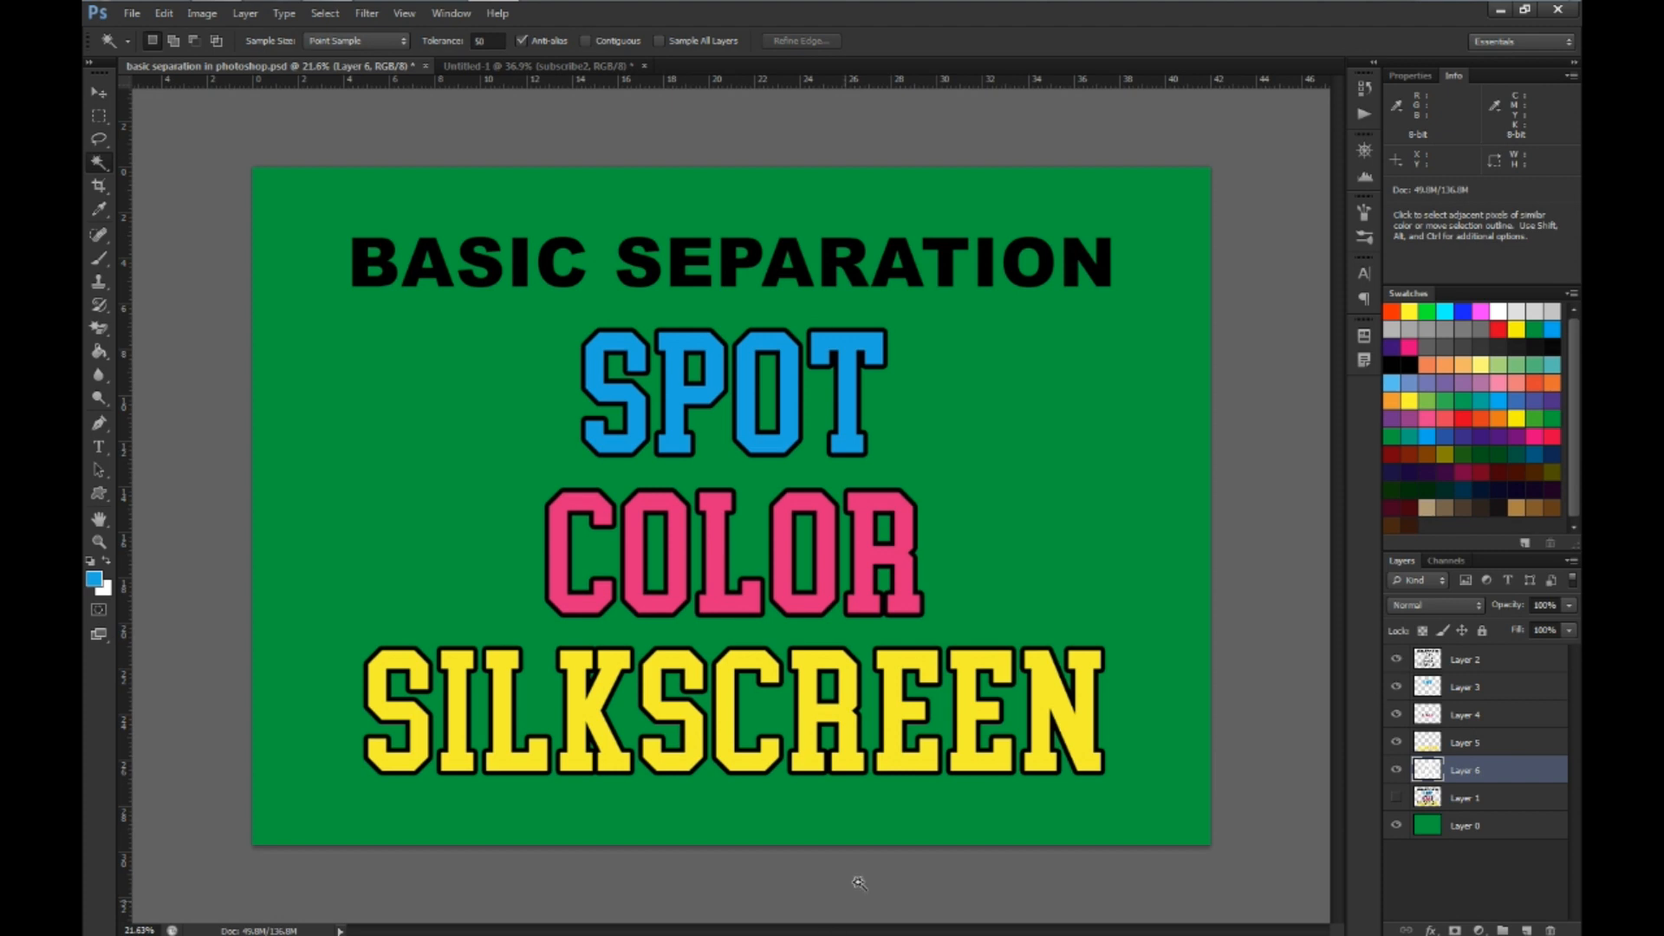
Inspect the outlined lettering up close, and review the stack by hiding Layers 2 to 6 and showing them again
scroll(845, 810, up, 5)
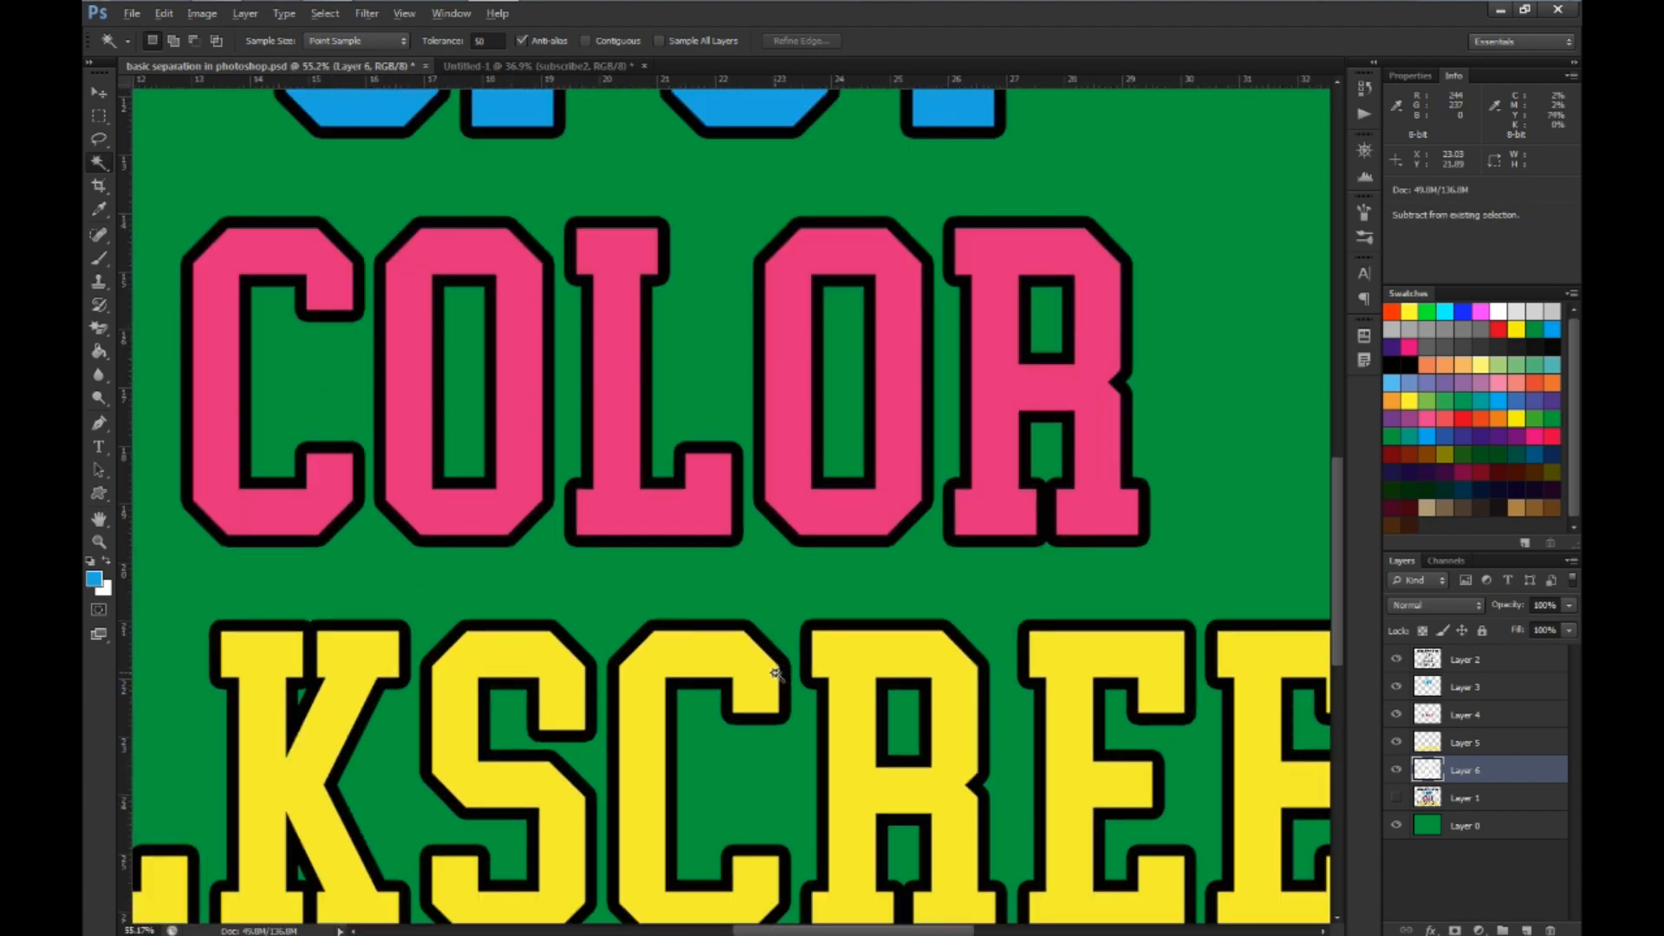
scroll(776, 672, up, 3)
scroll(775, 671, down, 5)
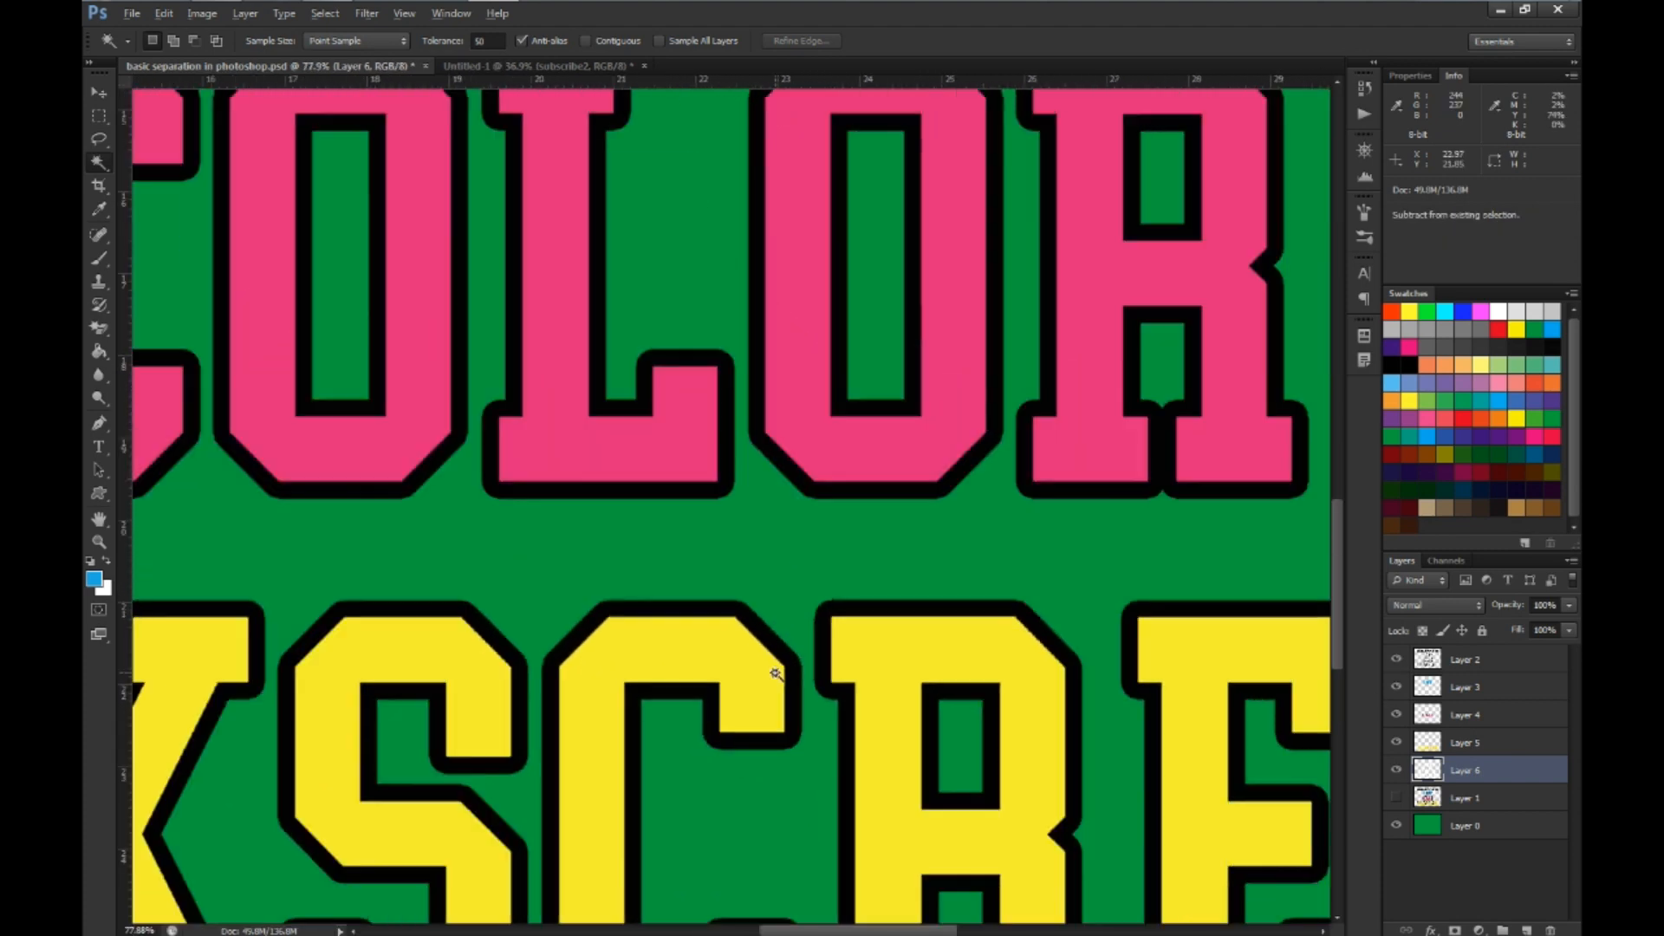
scroll(775, 672, down, 5)
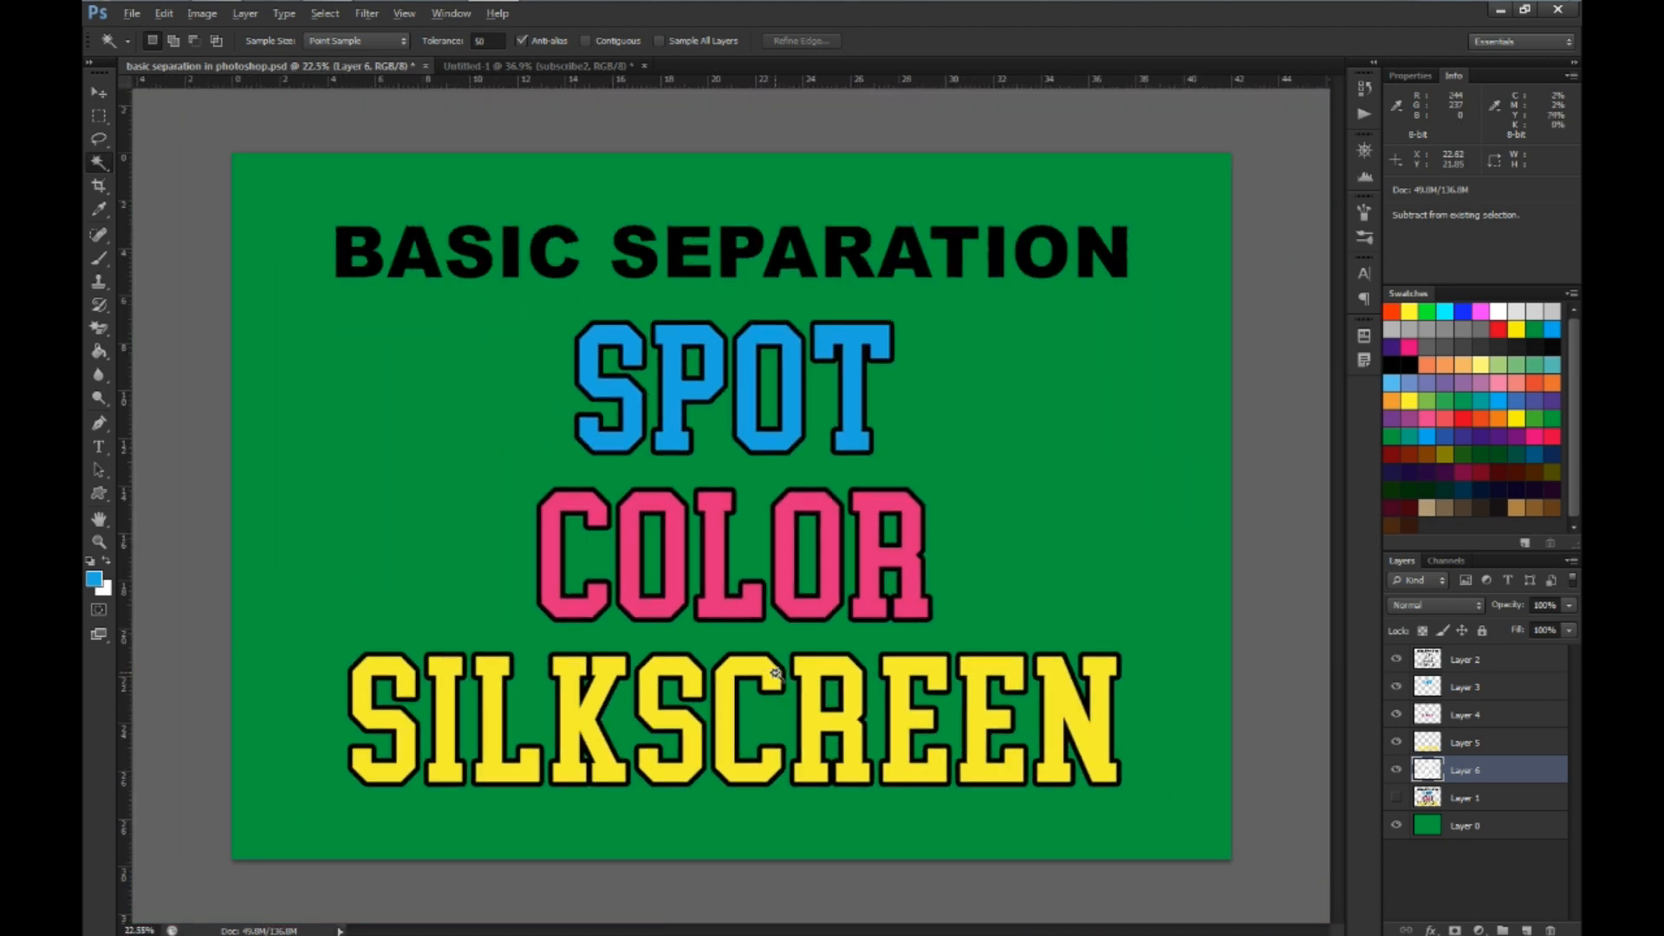
scroll(726, 546, up, 2)
scroll(726, 546, down, 2)
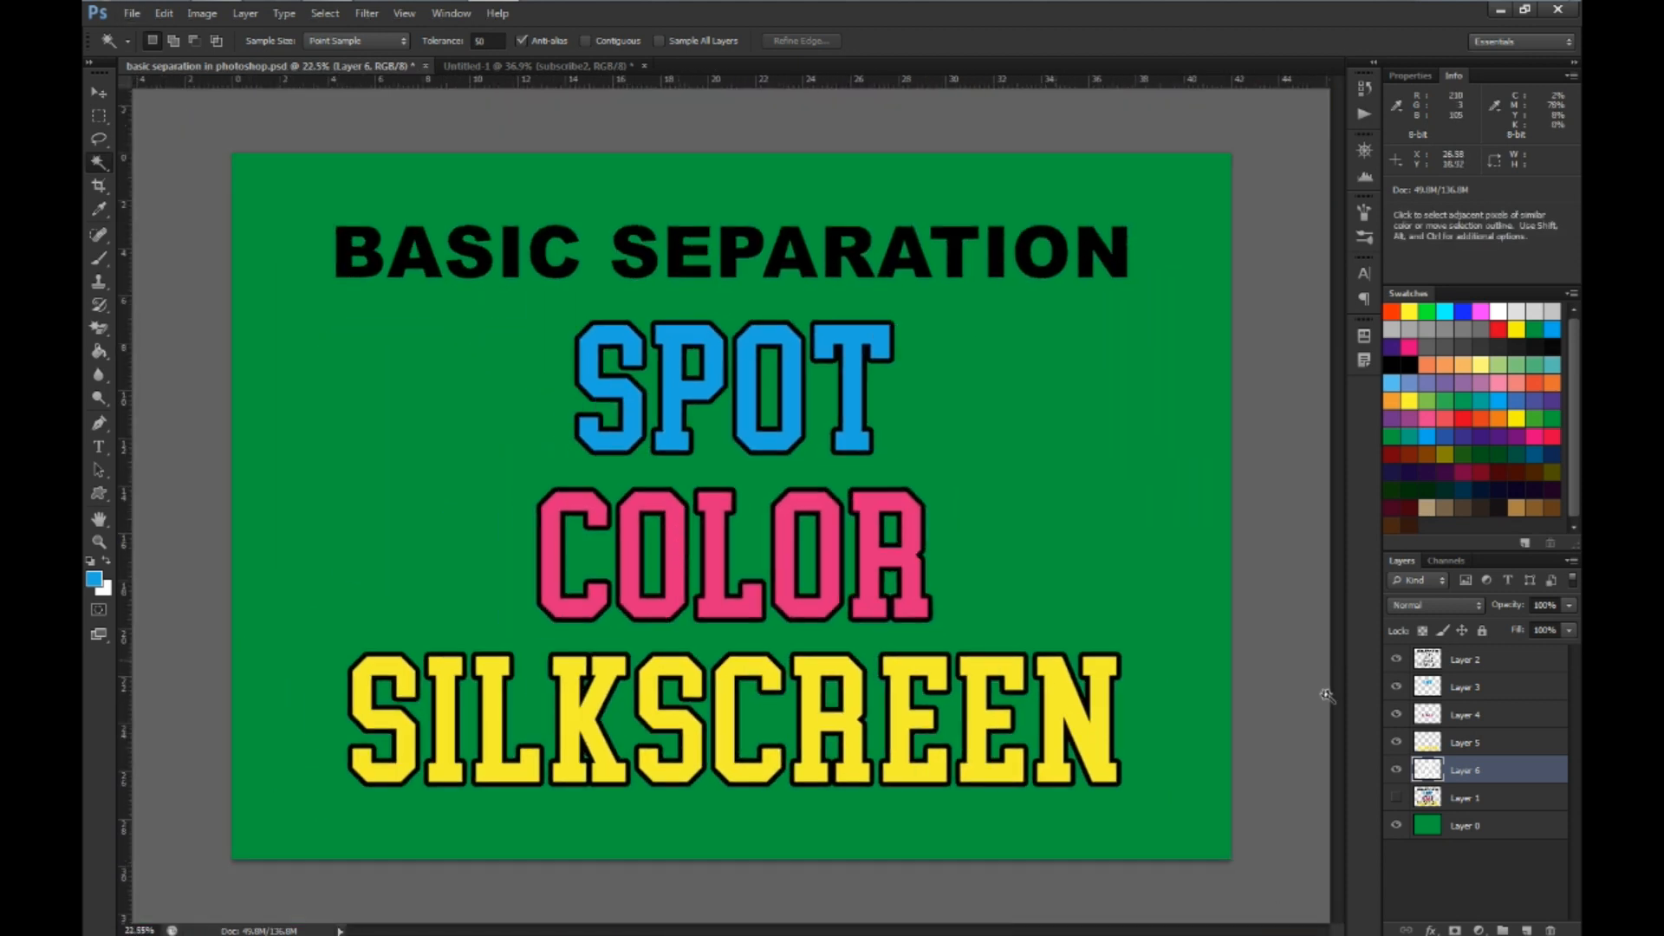
drag(1396, 743, 1396, 659)
click(1397, 769)
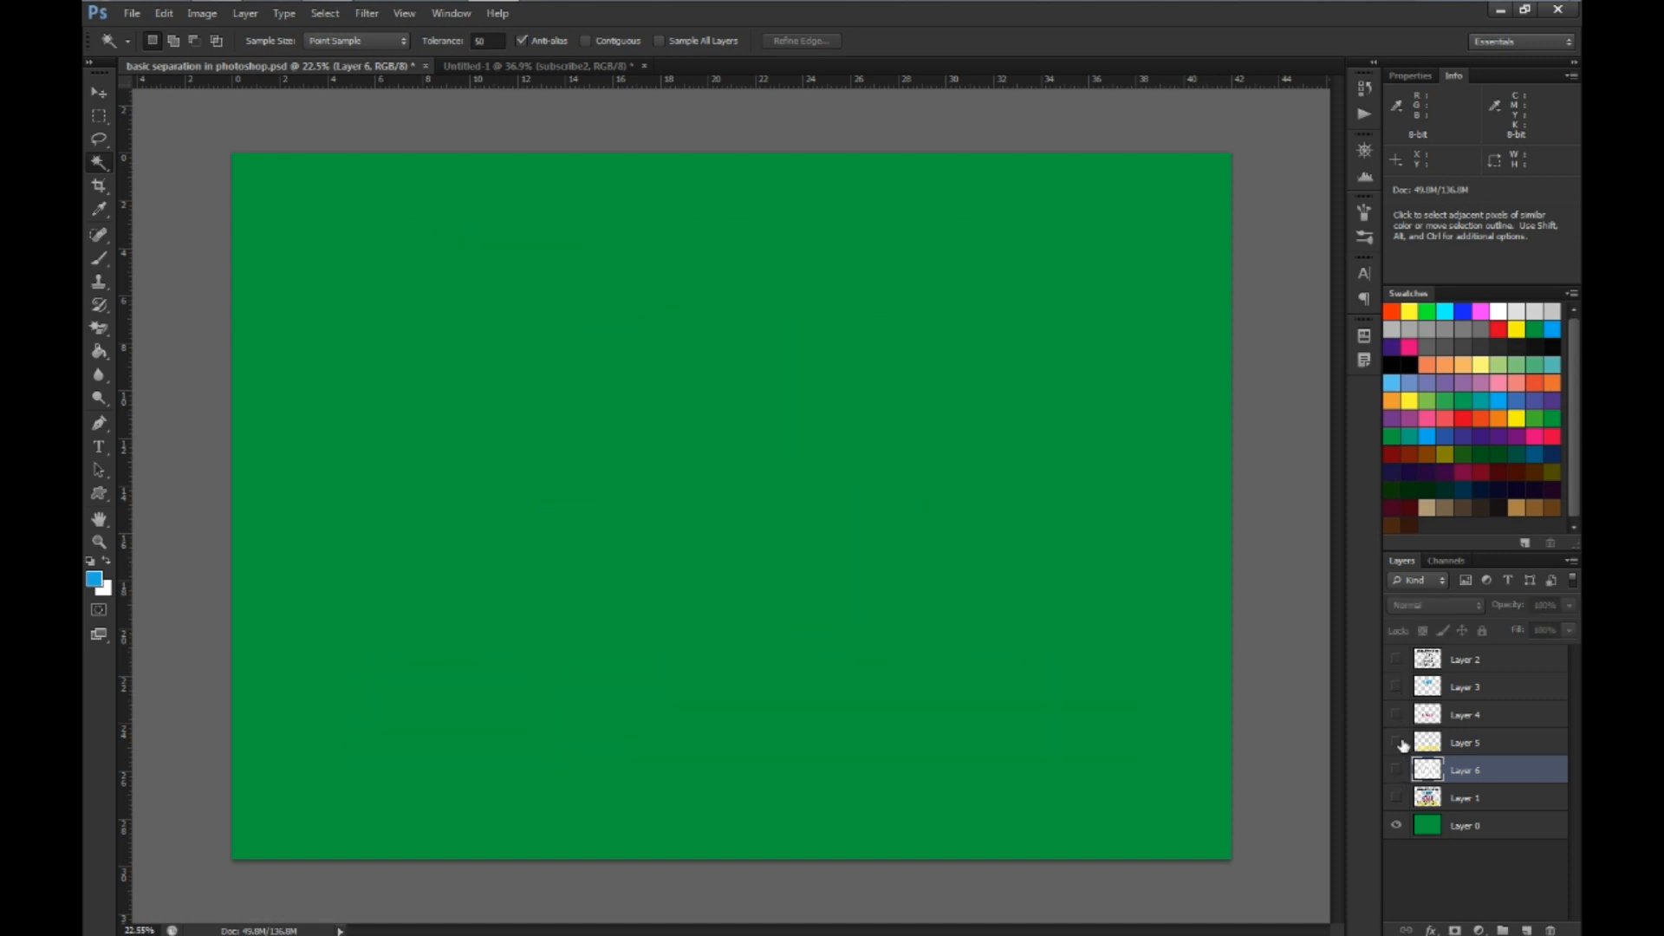
click(1397, 742)
click(1396, 770)
click(1396, 715)
click(1396, 687)
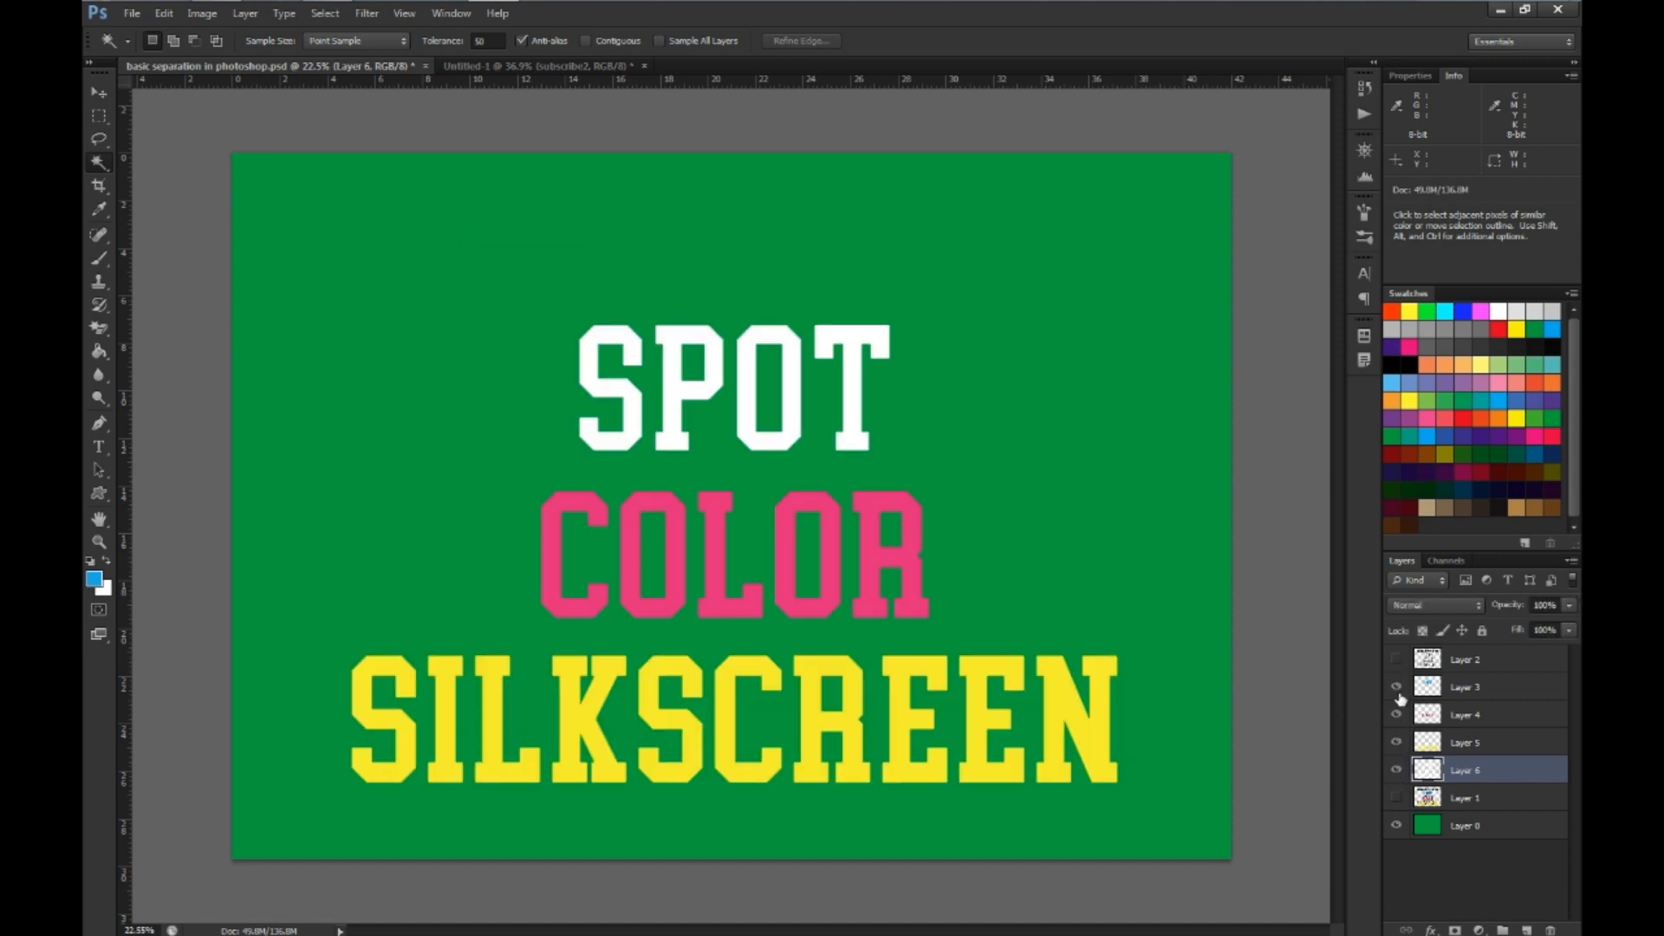
click(1396, 660)
Put the black Layer 2 in Free Transform and place a vertical guide through its center
click(1473, 664)
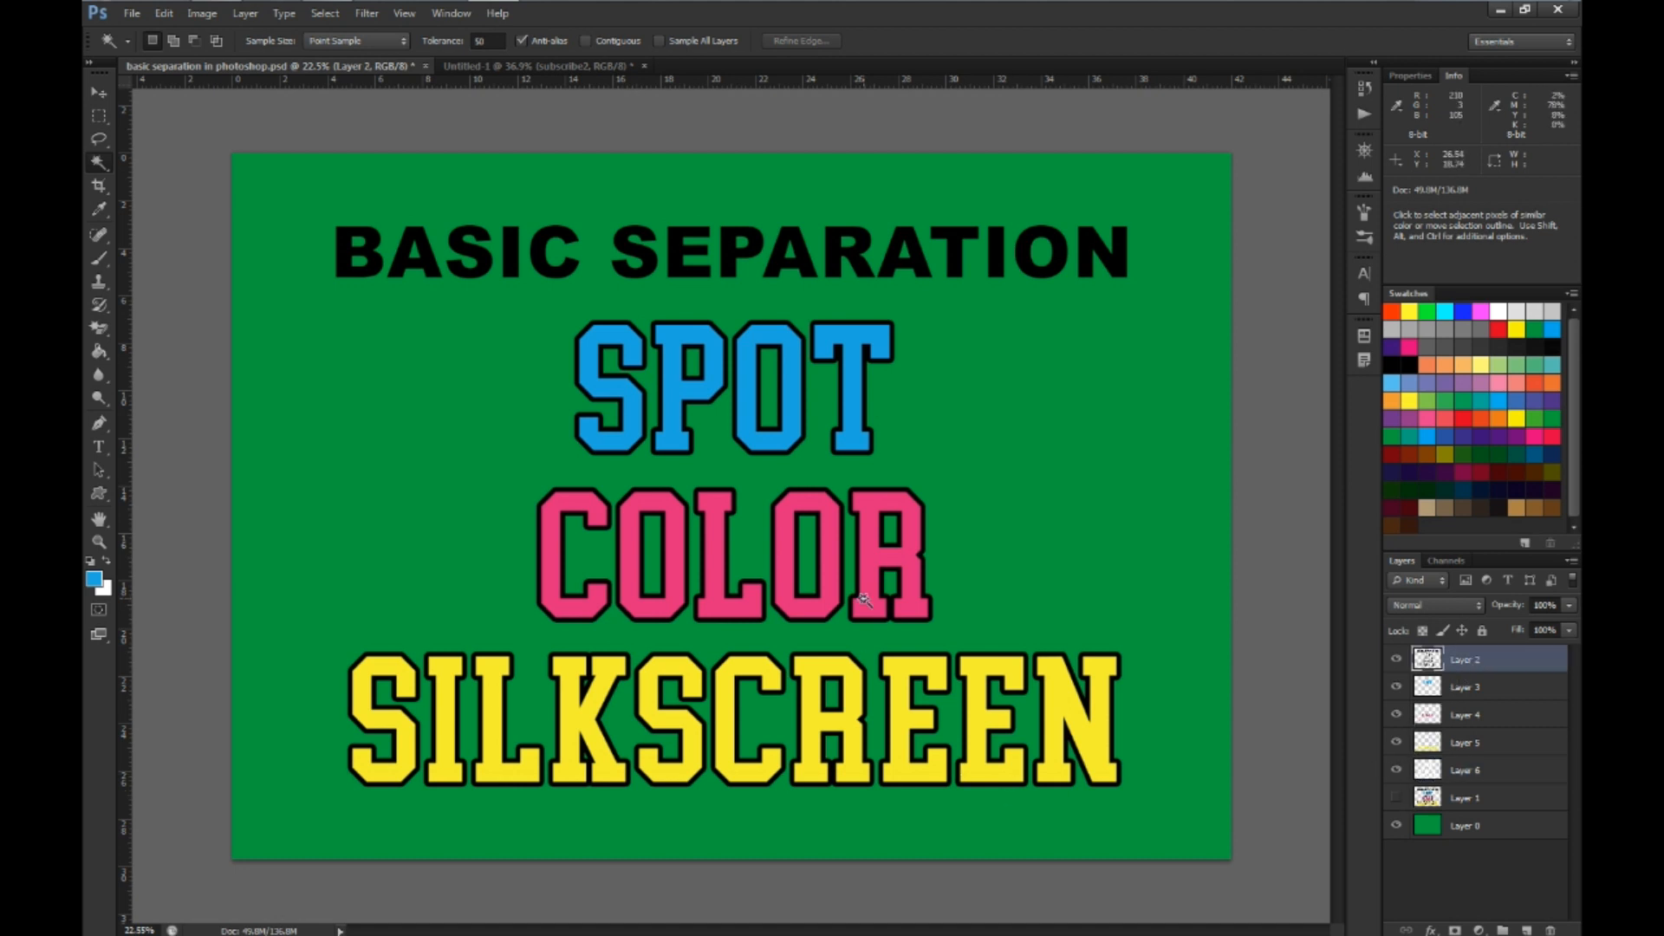
key(ctrl)
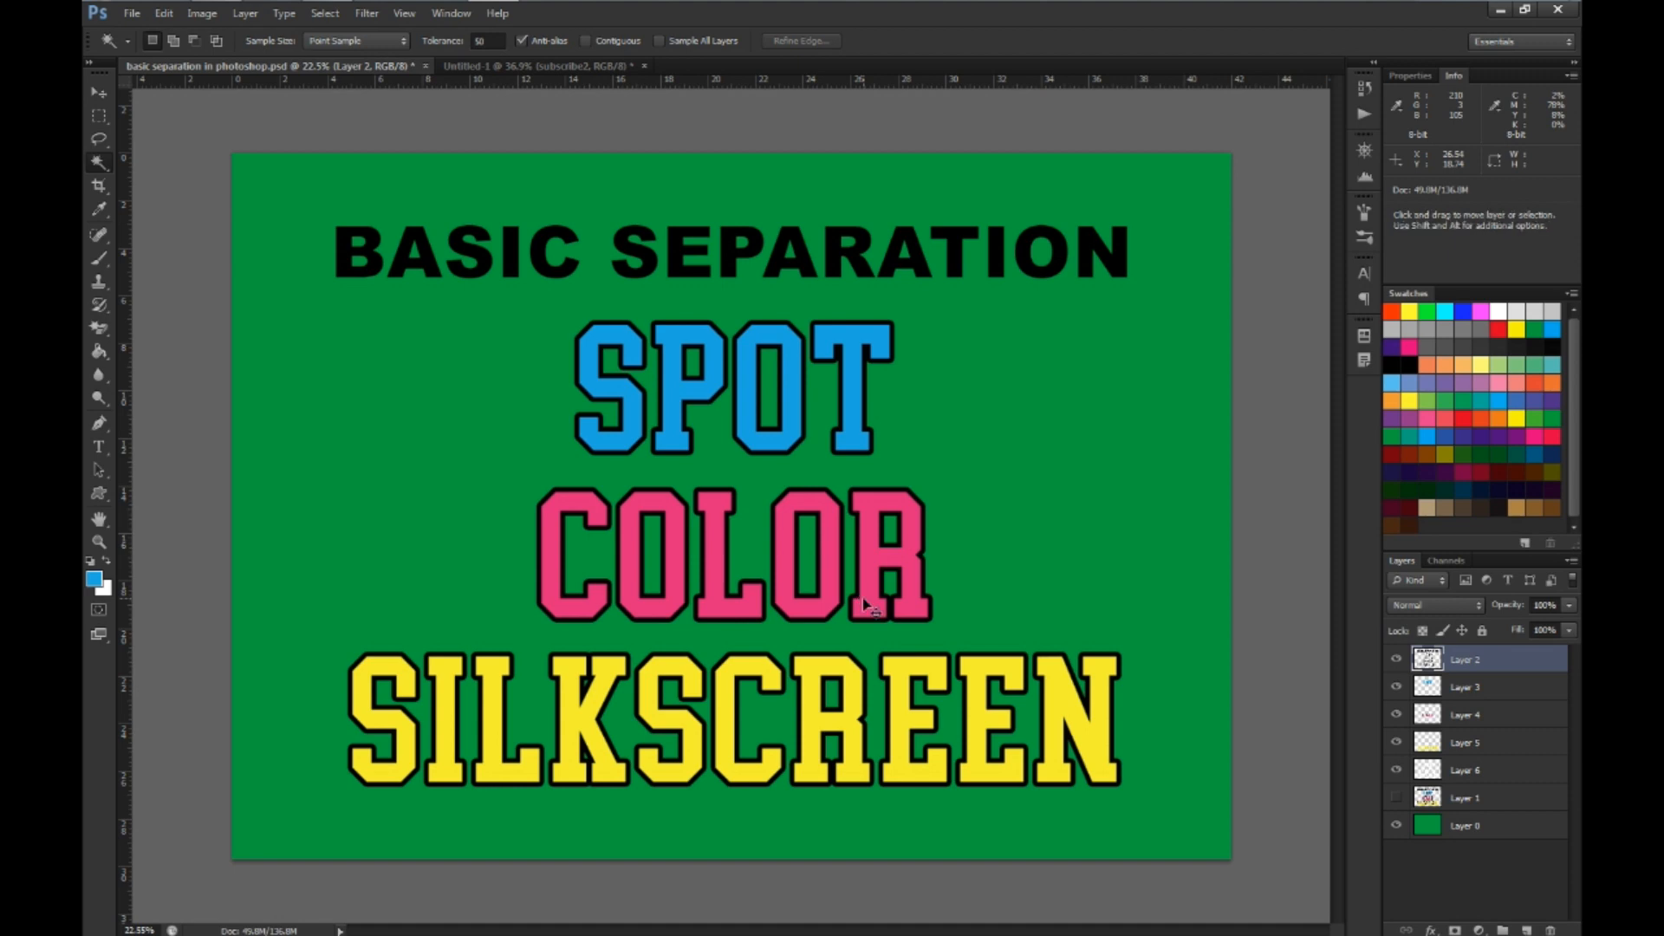
key(ctrl+t)
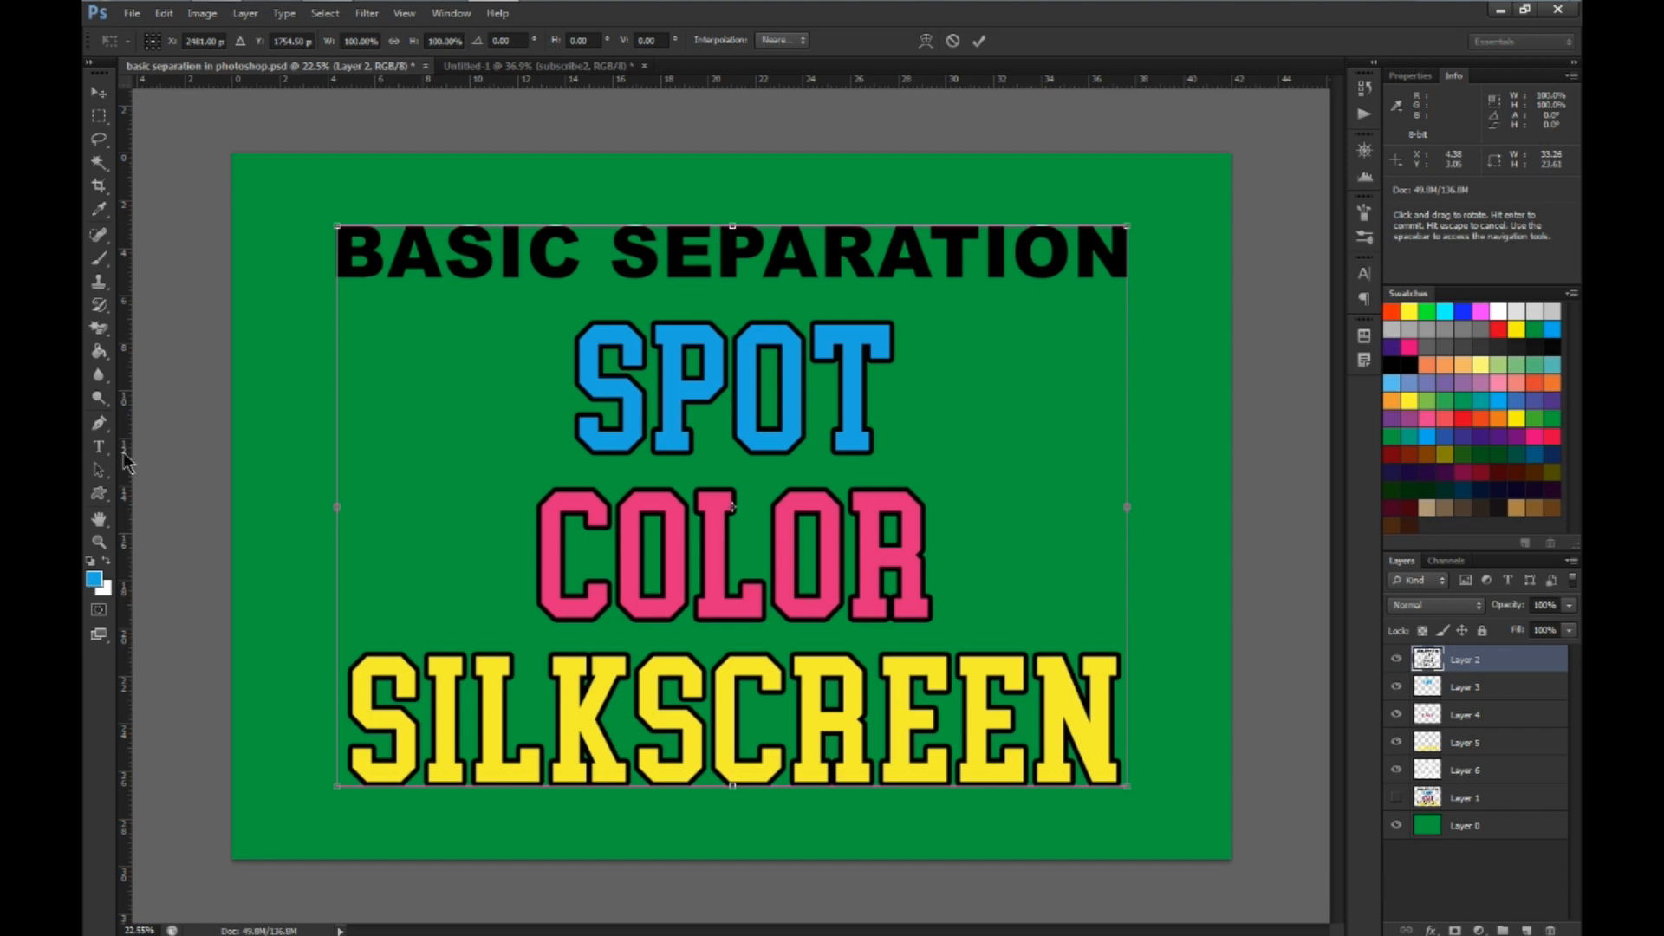
drag(125, 462, 734, 156)
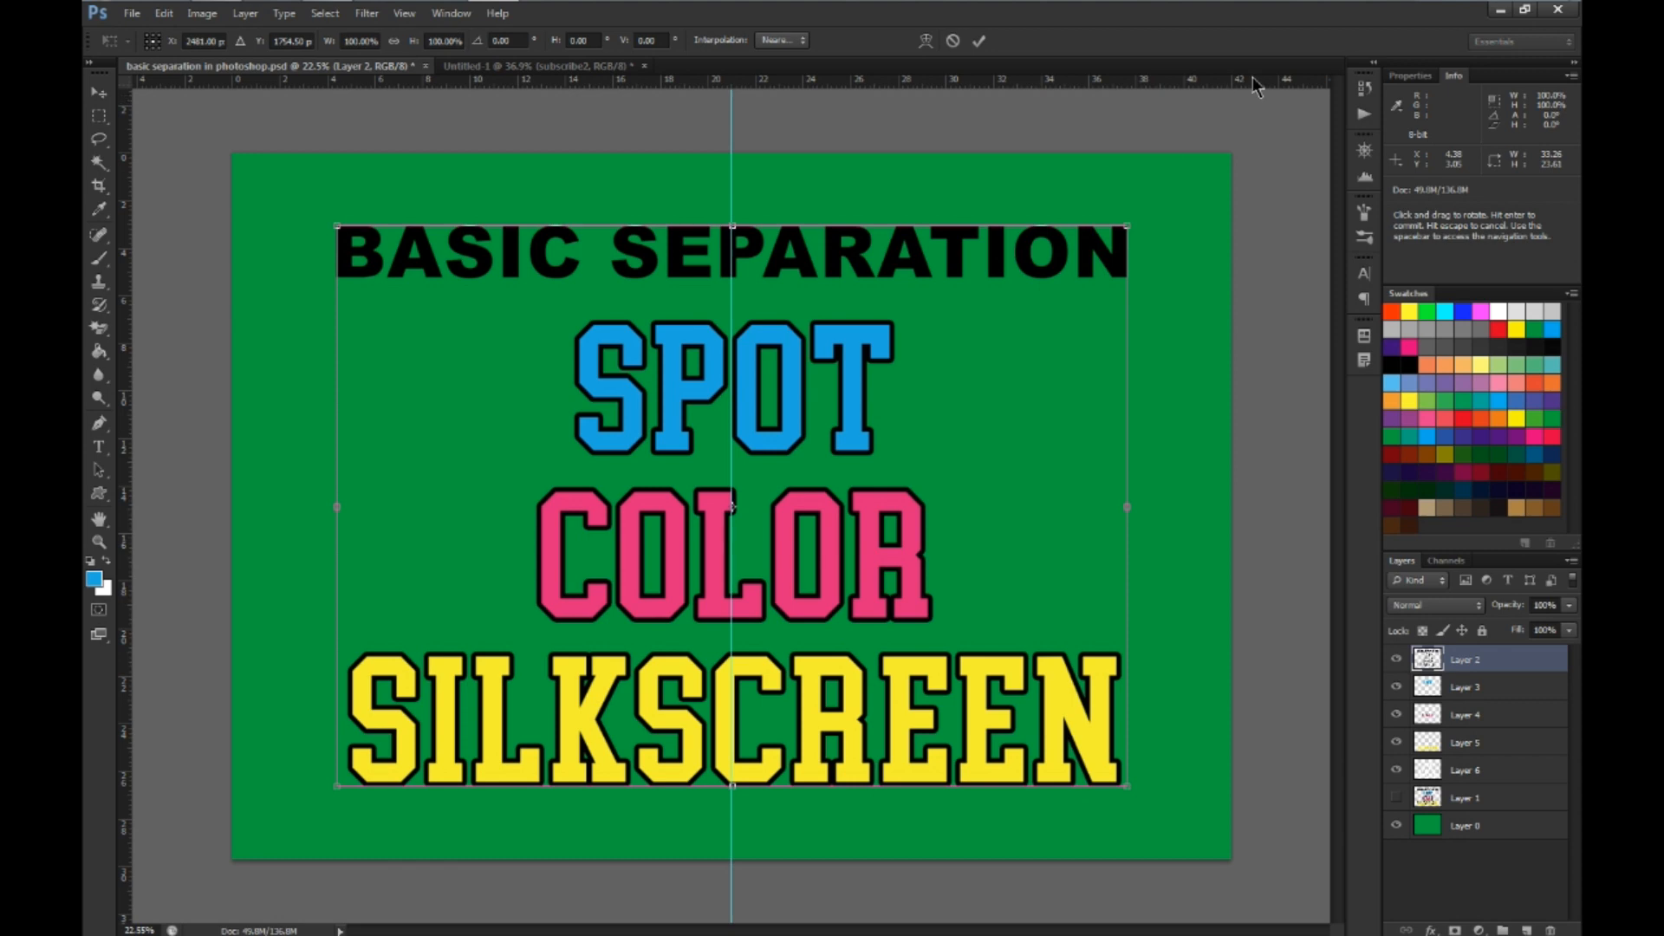
Add horizontal guides near the canvas's top and bottom edges and vertical guides near its right and left edges, around the artwork
drag(1255, 87, 1284, 184)
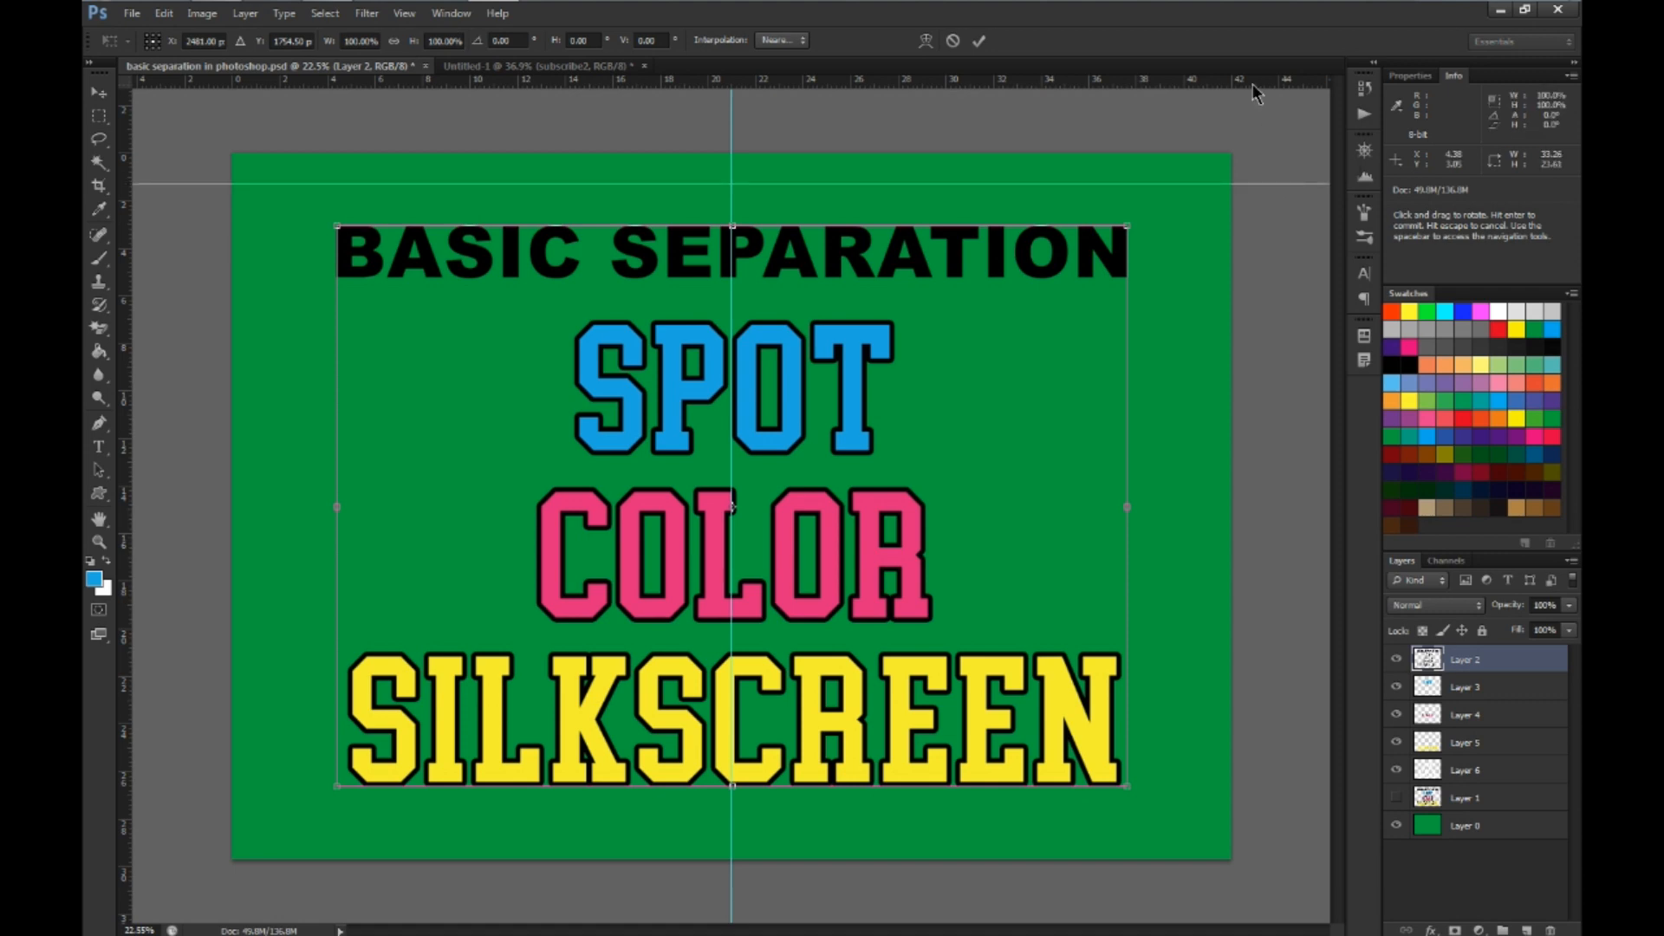
drag(1253, 85, 1293, 834)
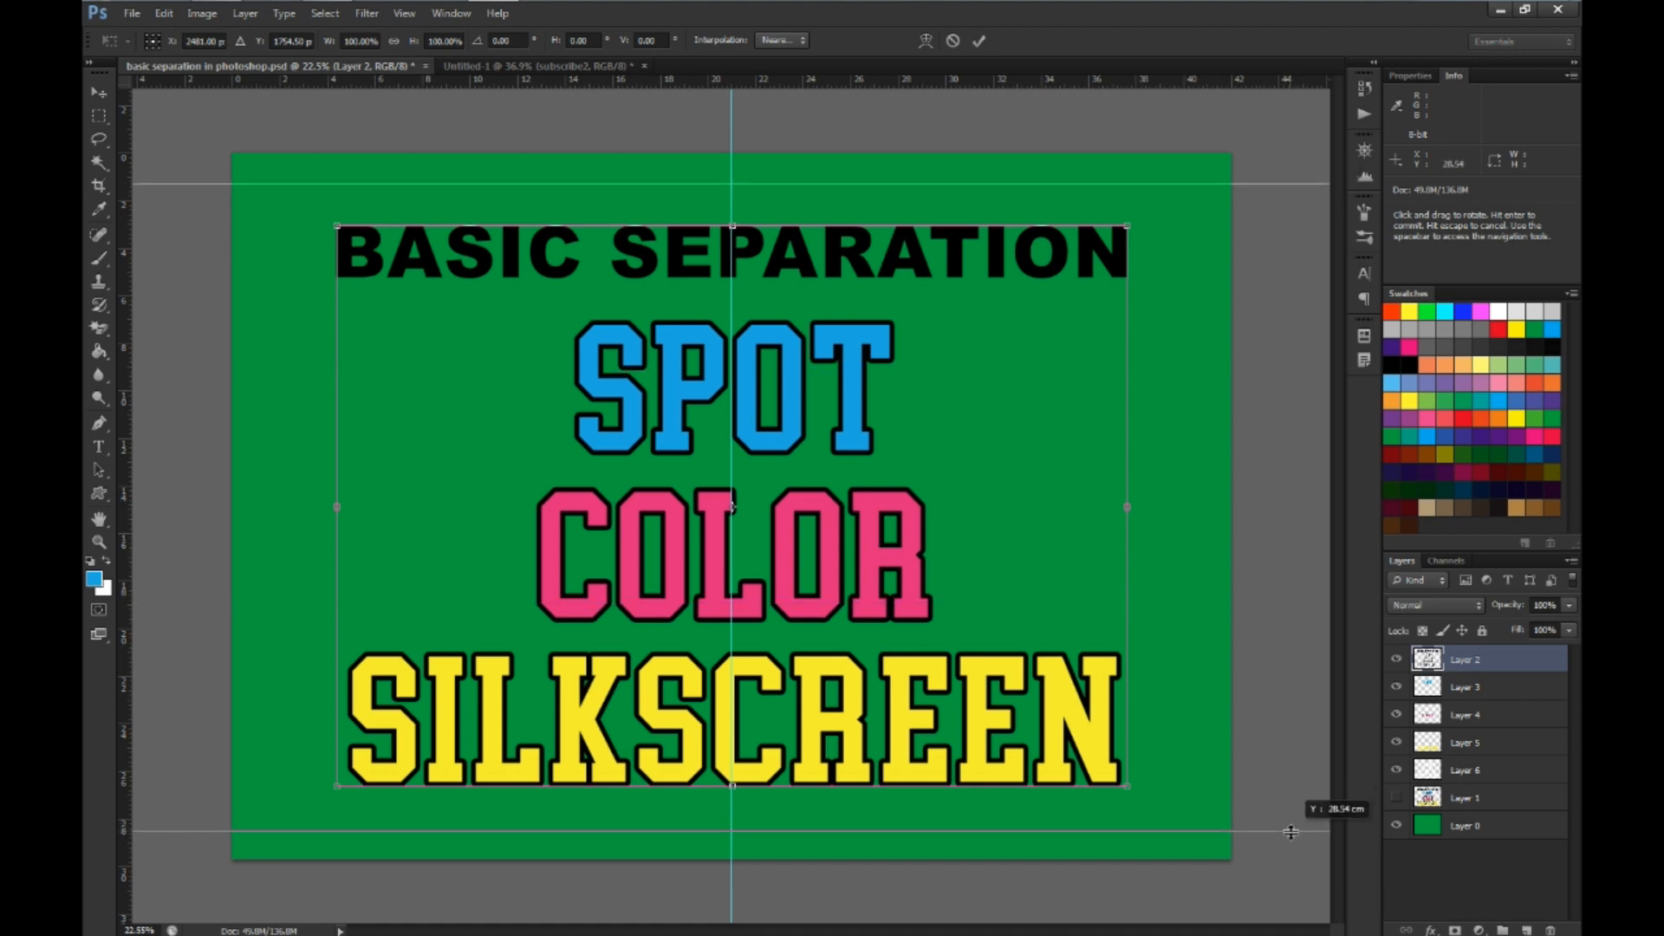
drag(1292, 832, 1287, 829)
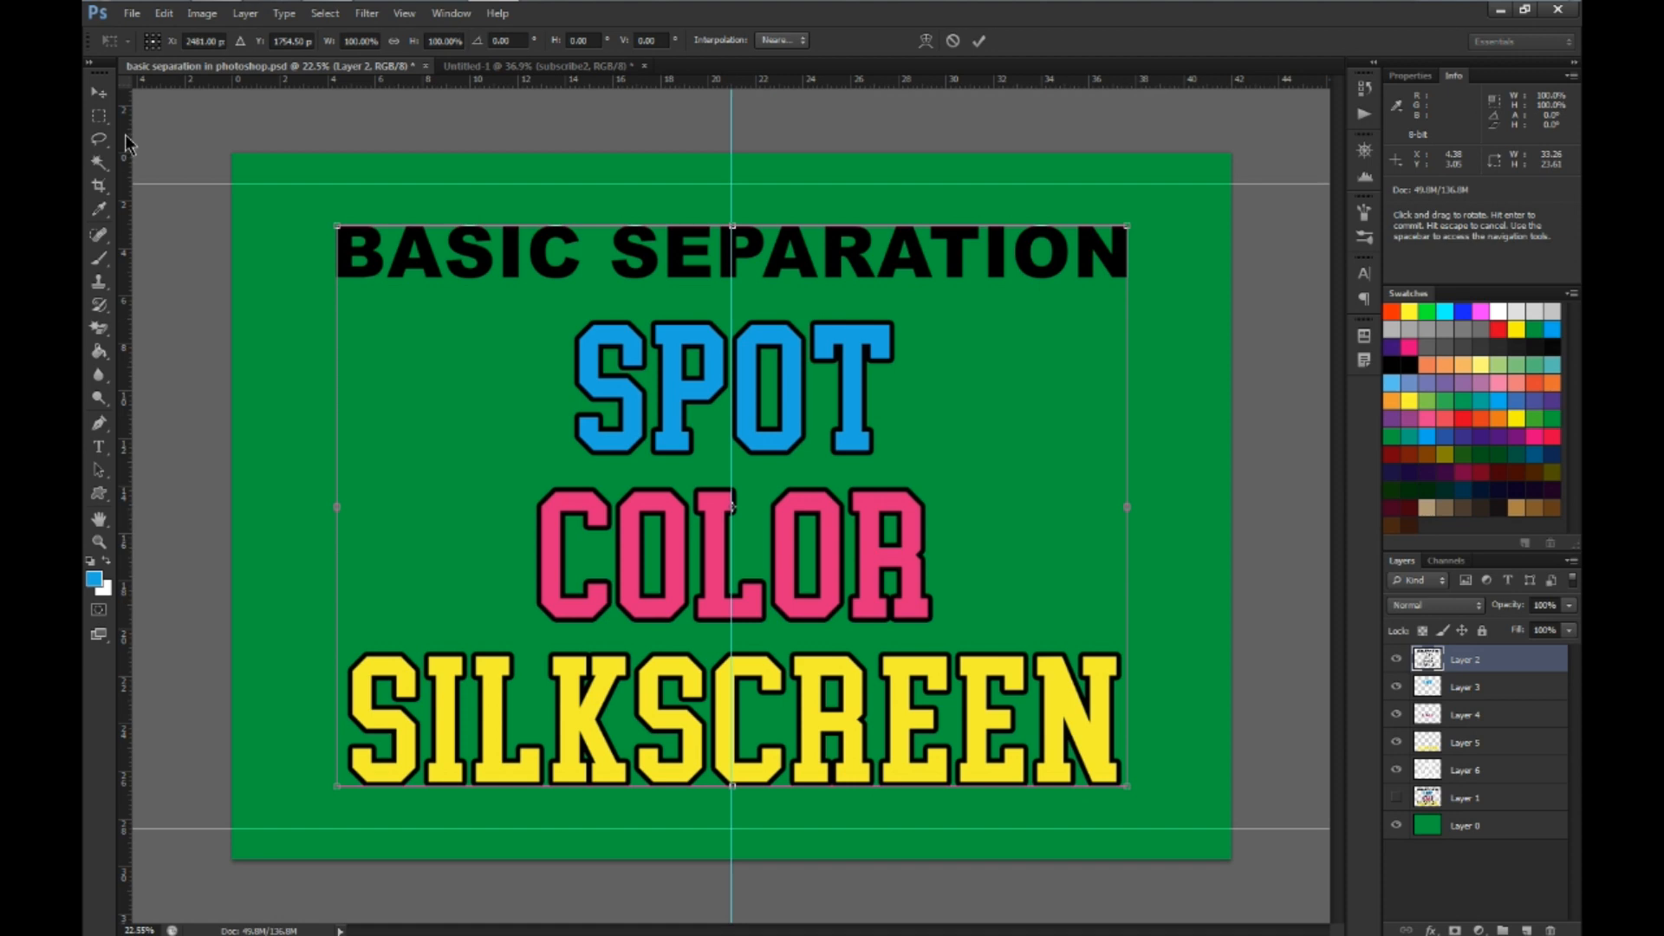
drag(127, 143, 1172, 154)
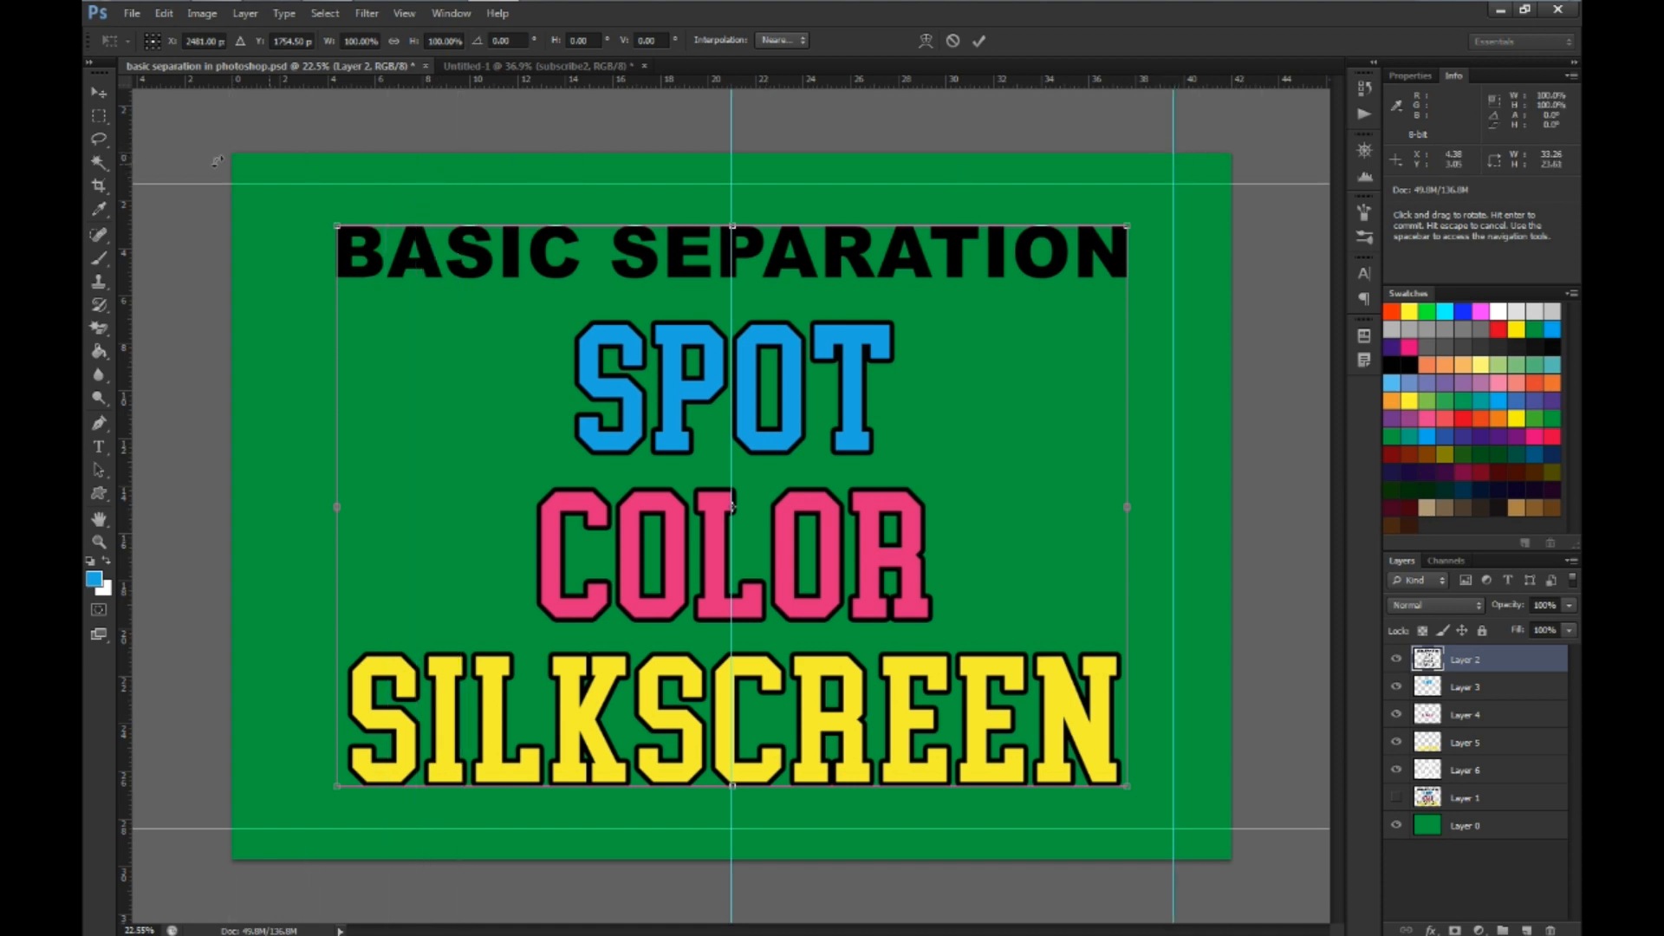
drag(129, 135, 300, 129)
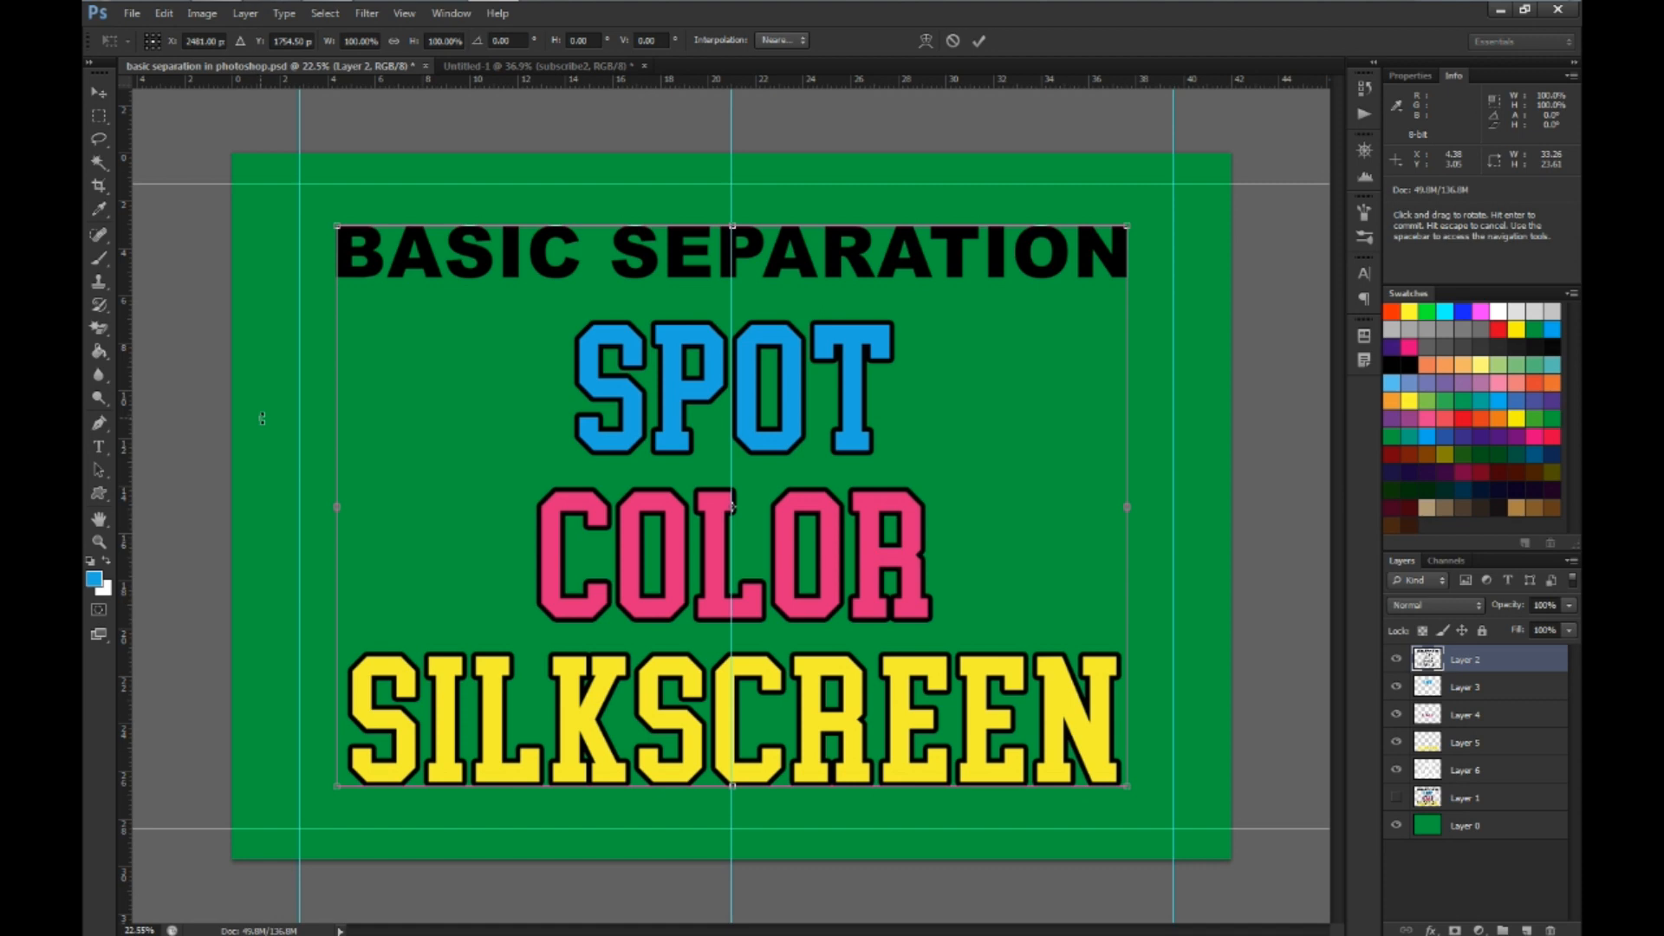
Set up the Custom Shape tool with the default black and white colors and open its shape picker
click(99, 495)
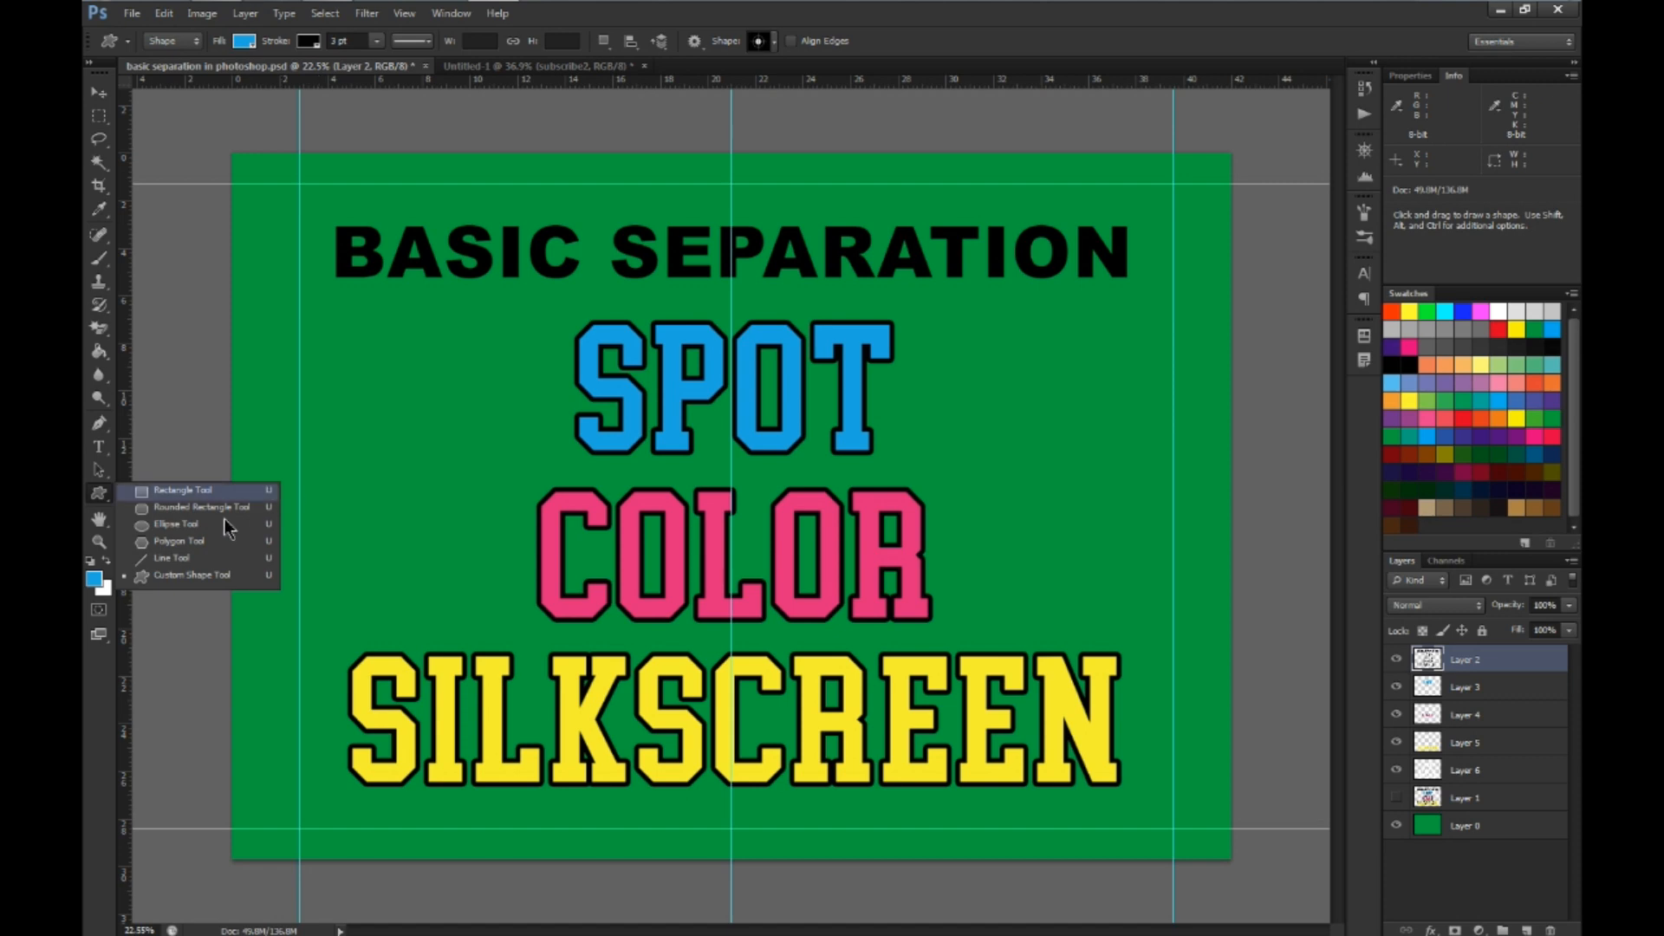
click(185, 575)
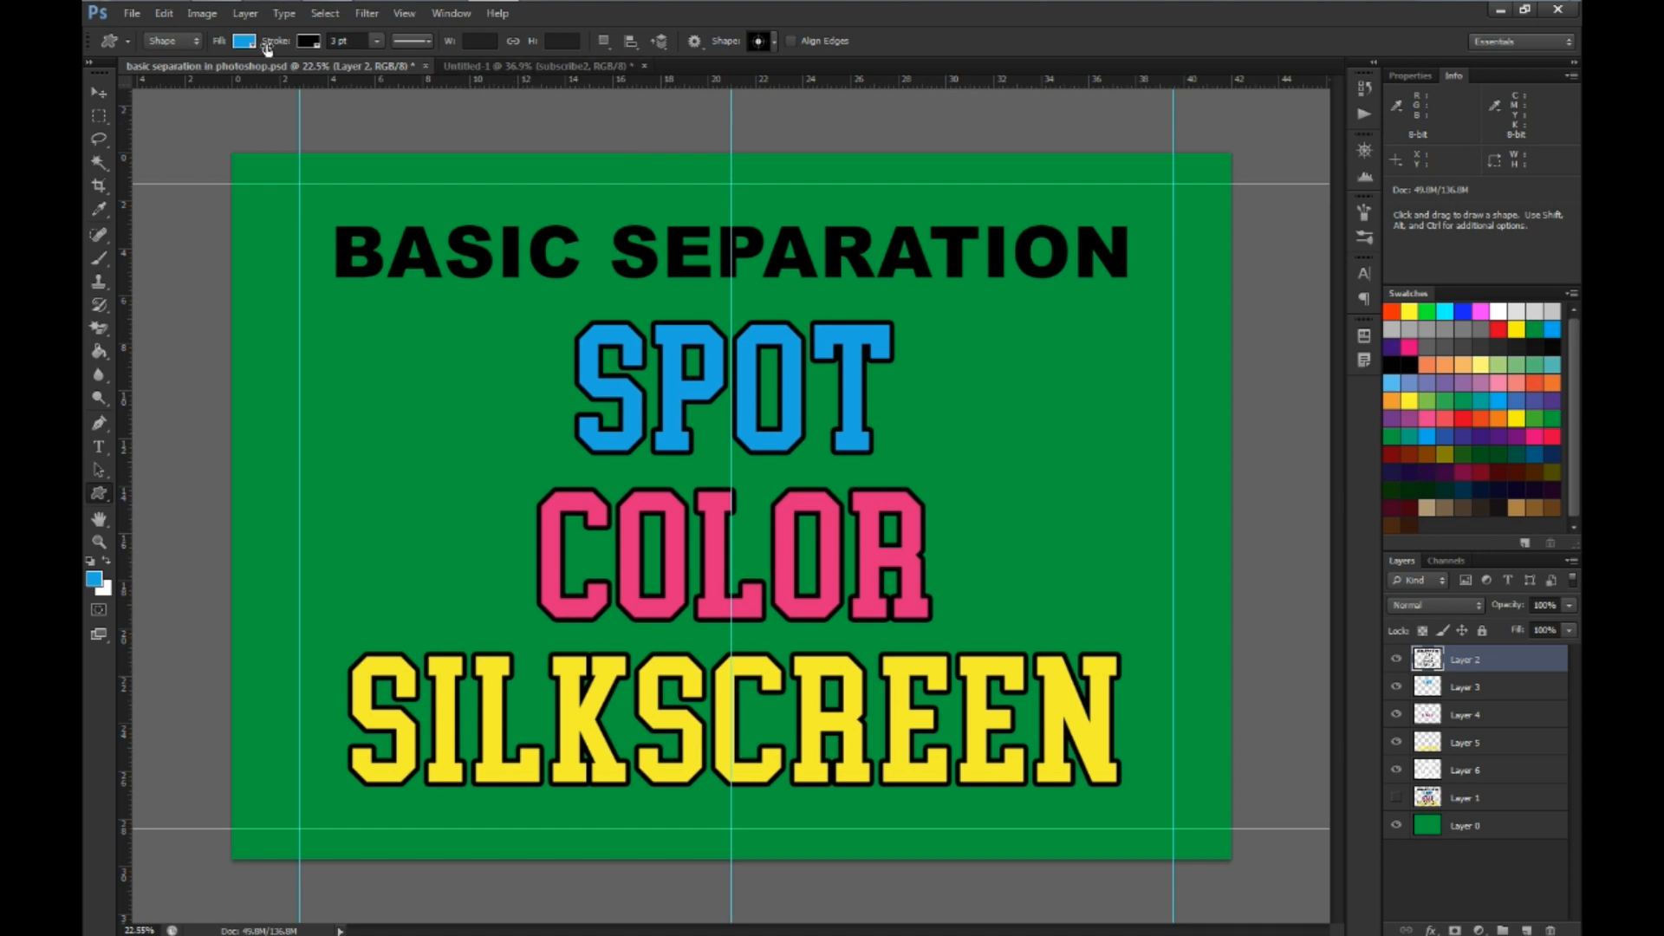
click(90, 562)
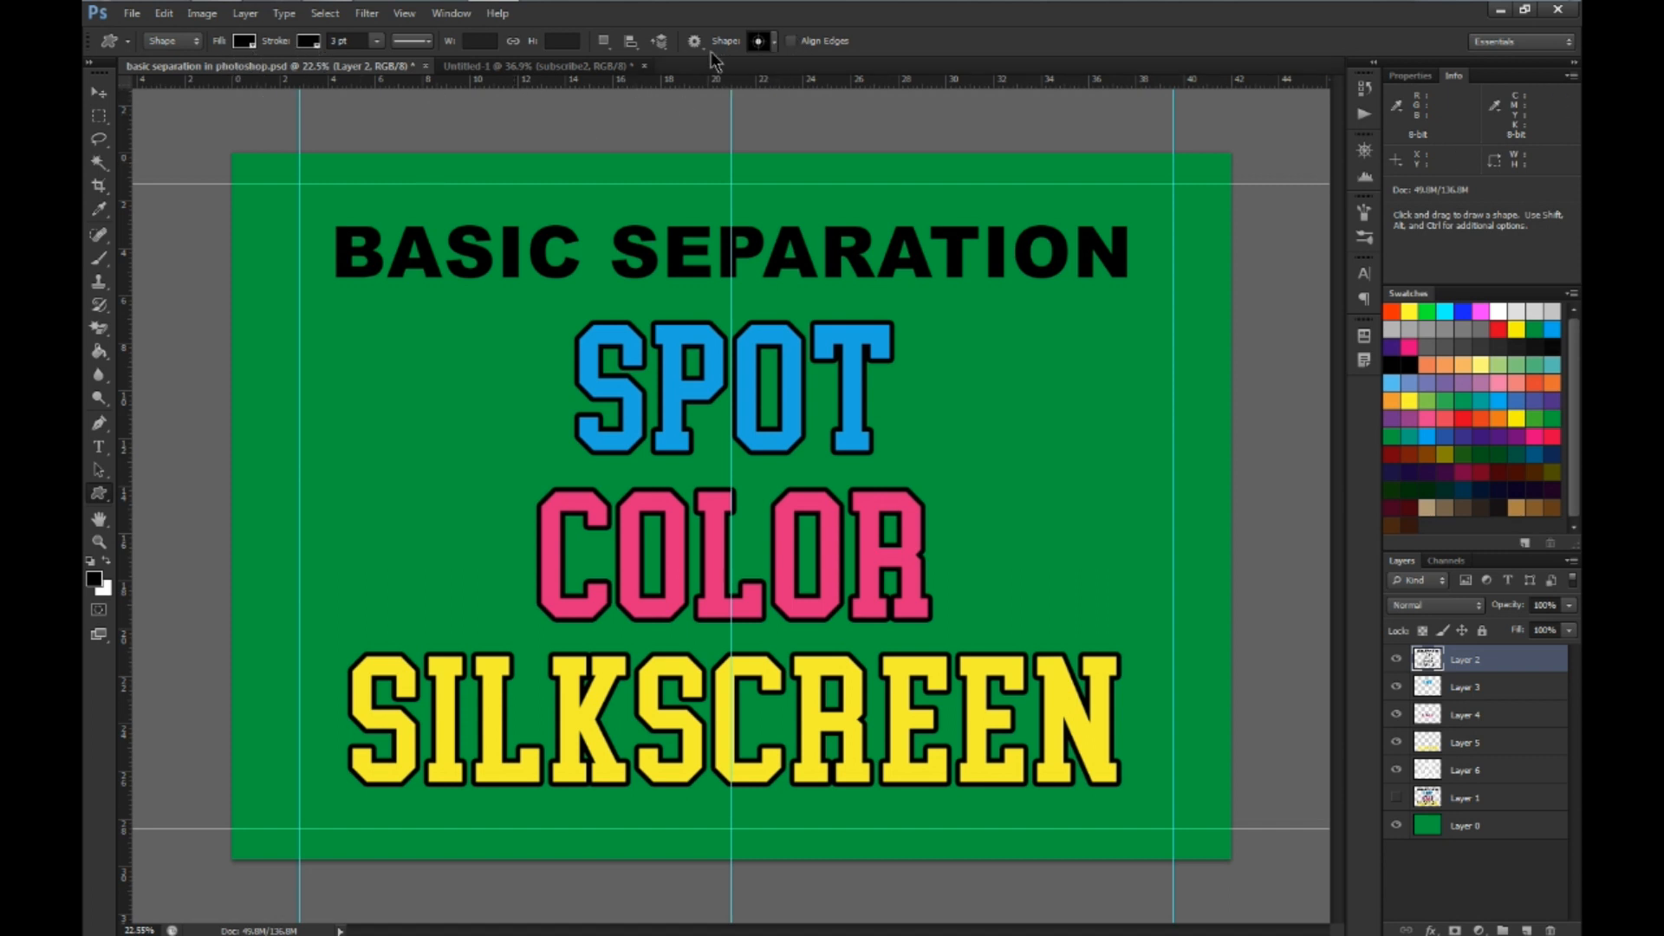
click(775, 42)
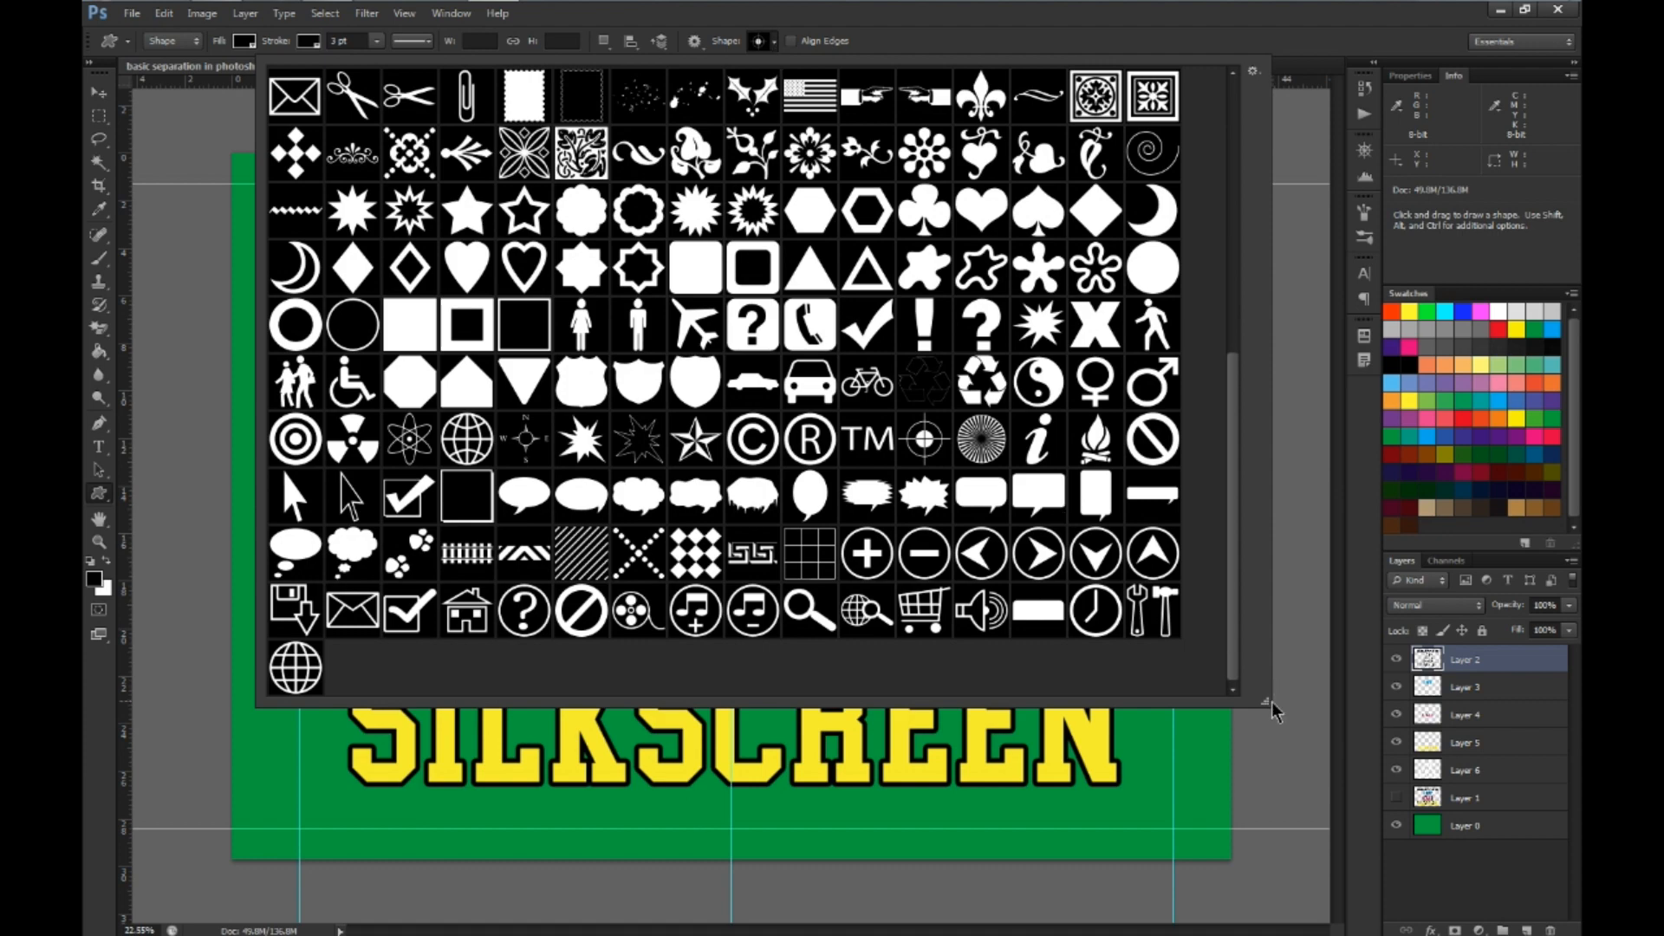
Look over the custom shapes in an enlarged picker, trying small thumbnails and returning to large thumbnails
drag(1265, 702, 1237, 787)
scroll(1099, 520, down, 3)
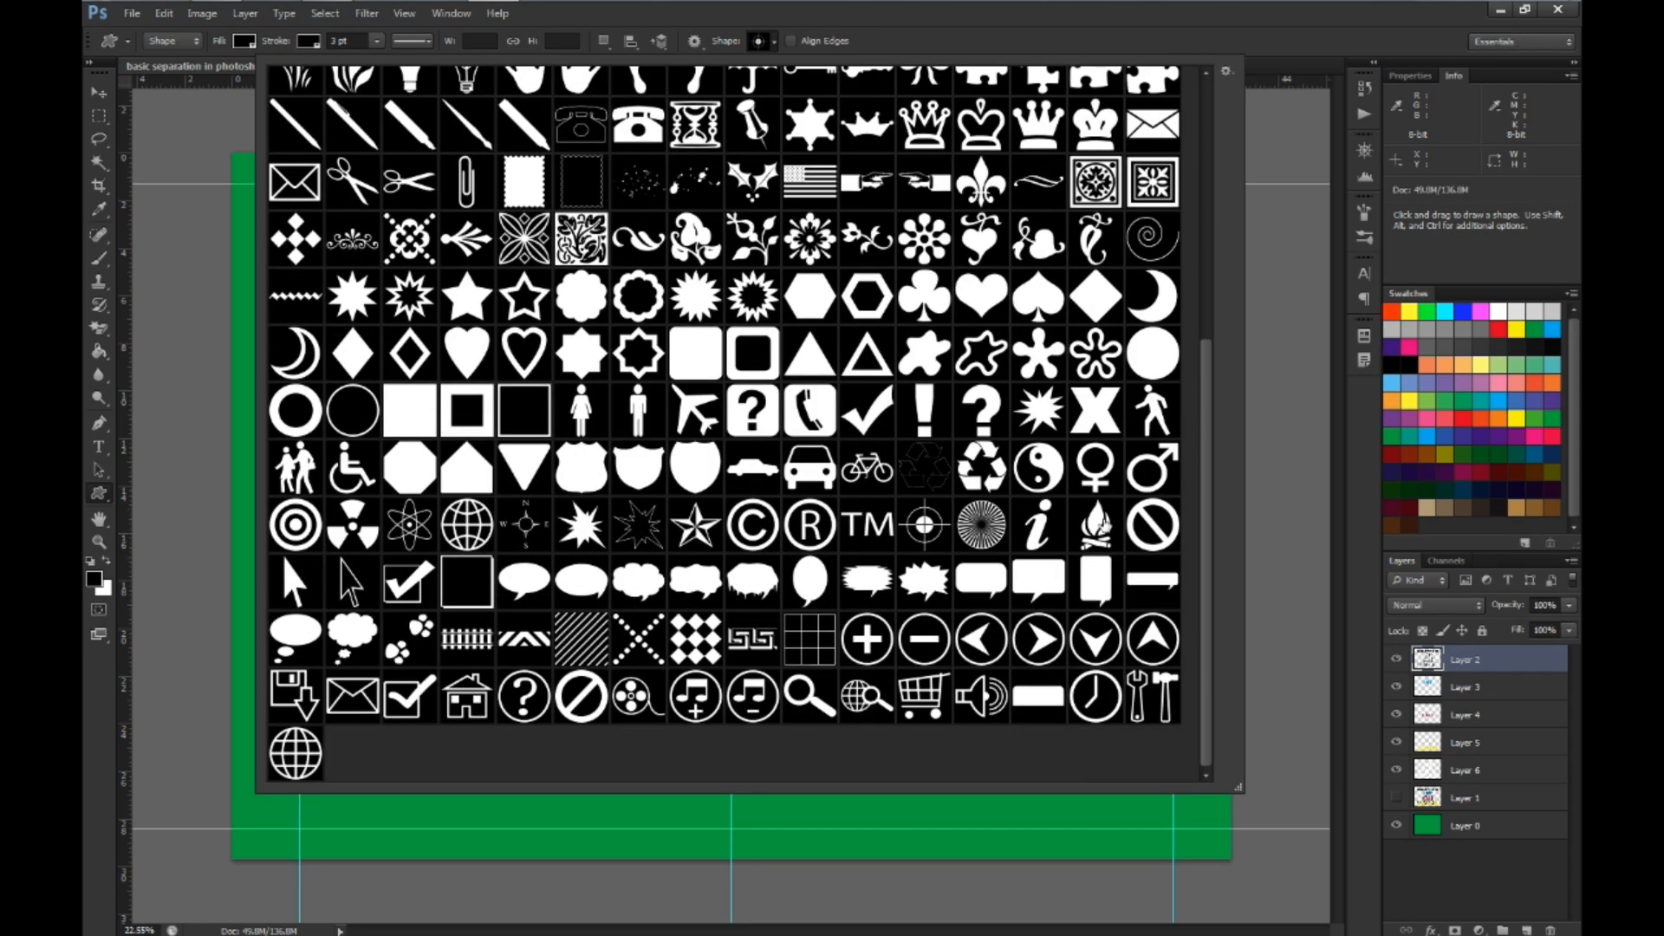
scroll(1103, 536, up, 5)
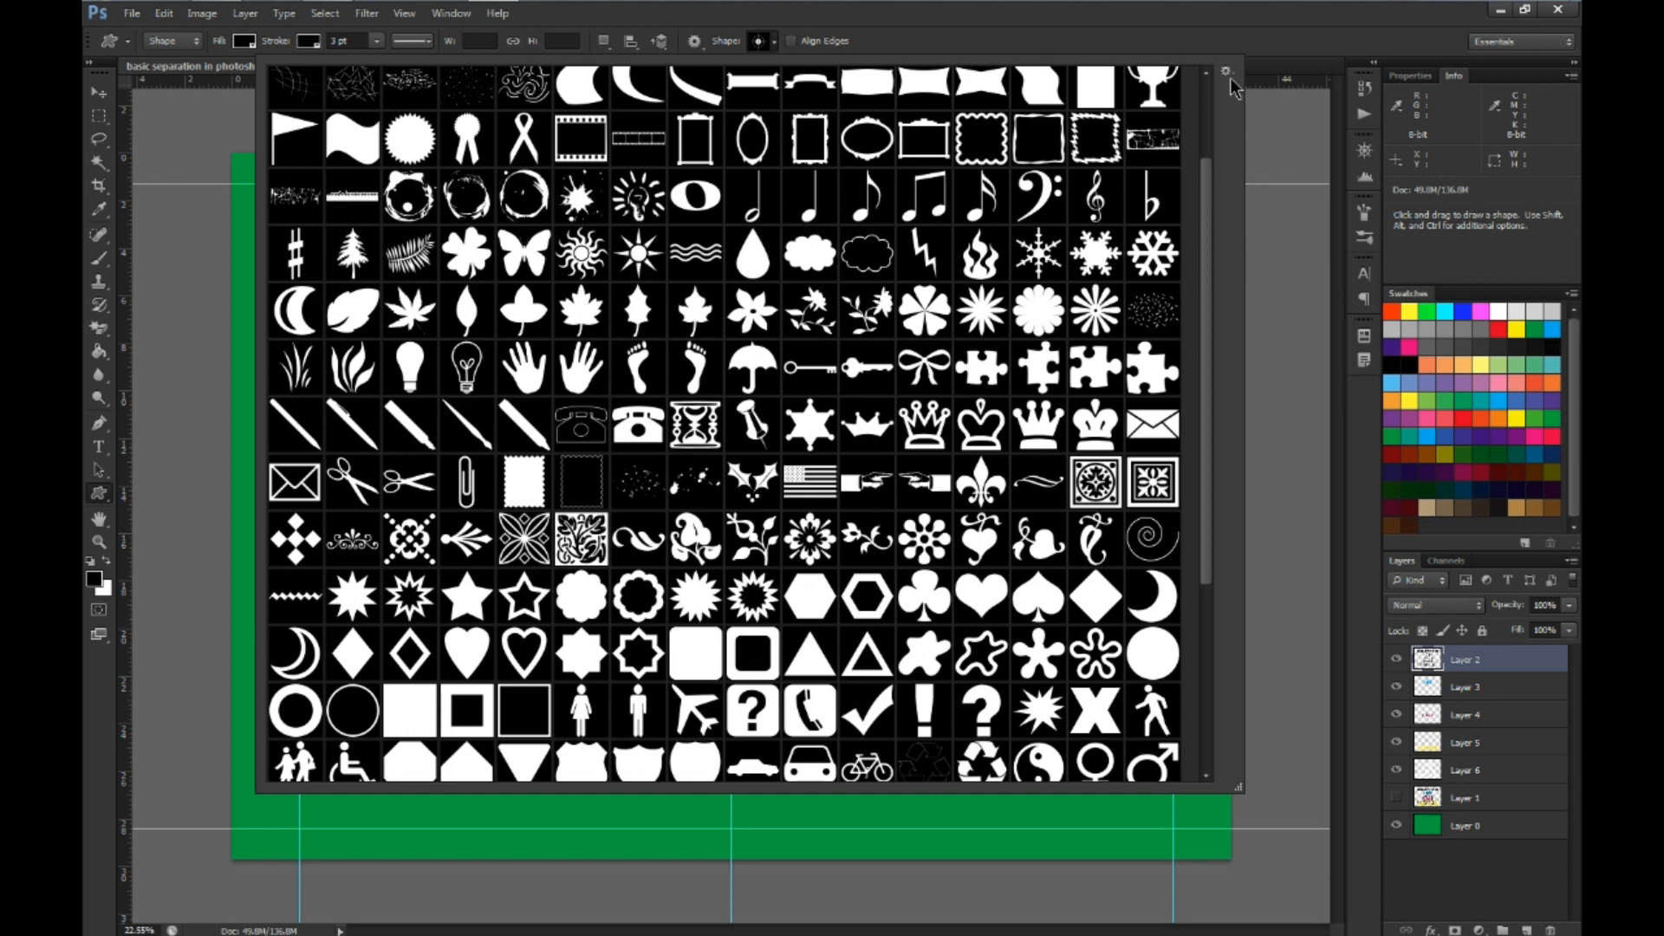
click(1232, 73)
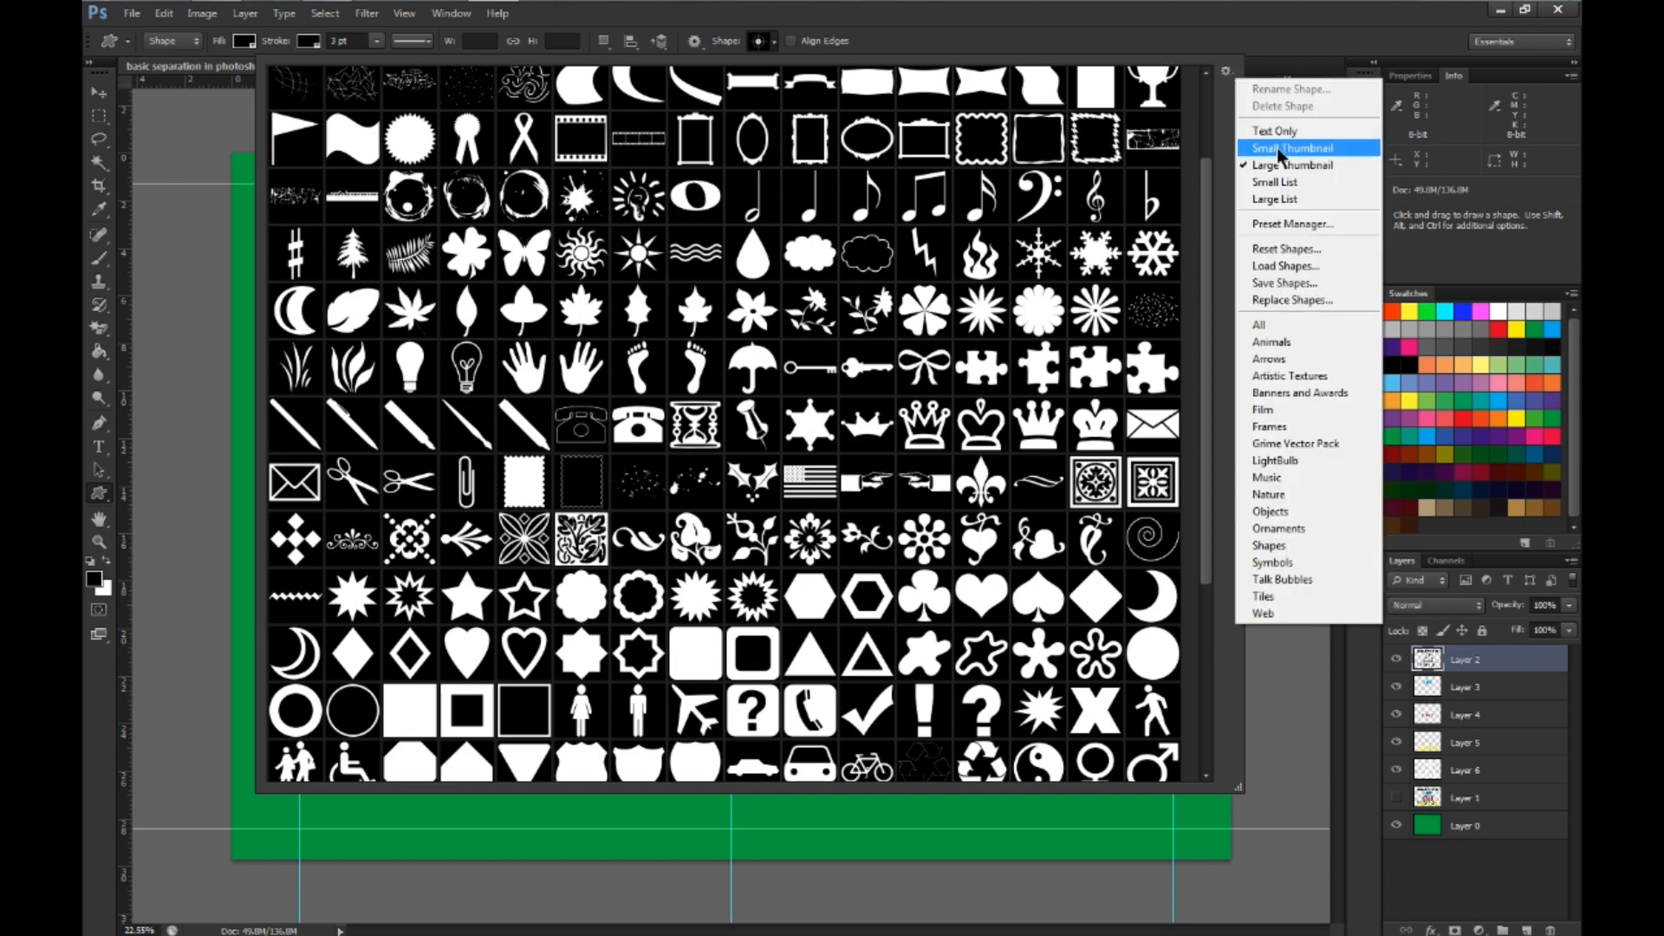
click(1276, 147)
drag(1238, 786, 1326, 344)
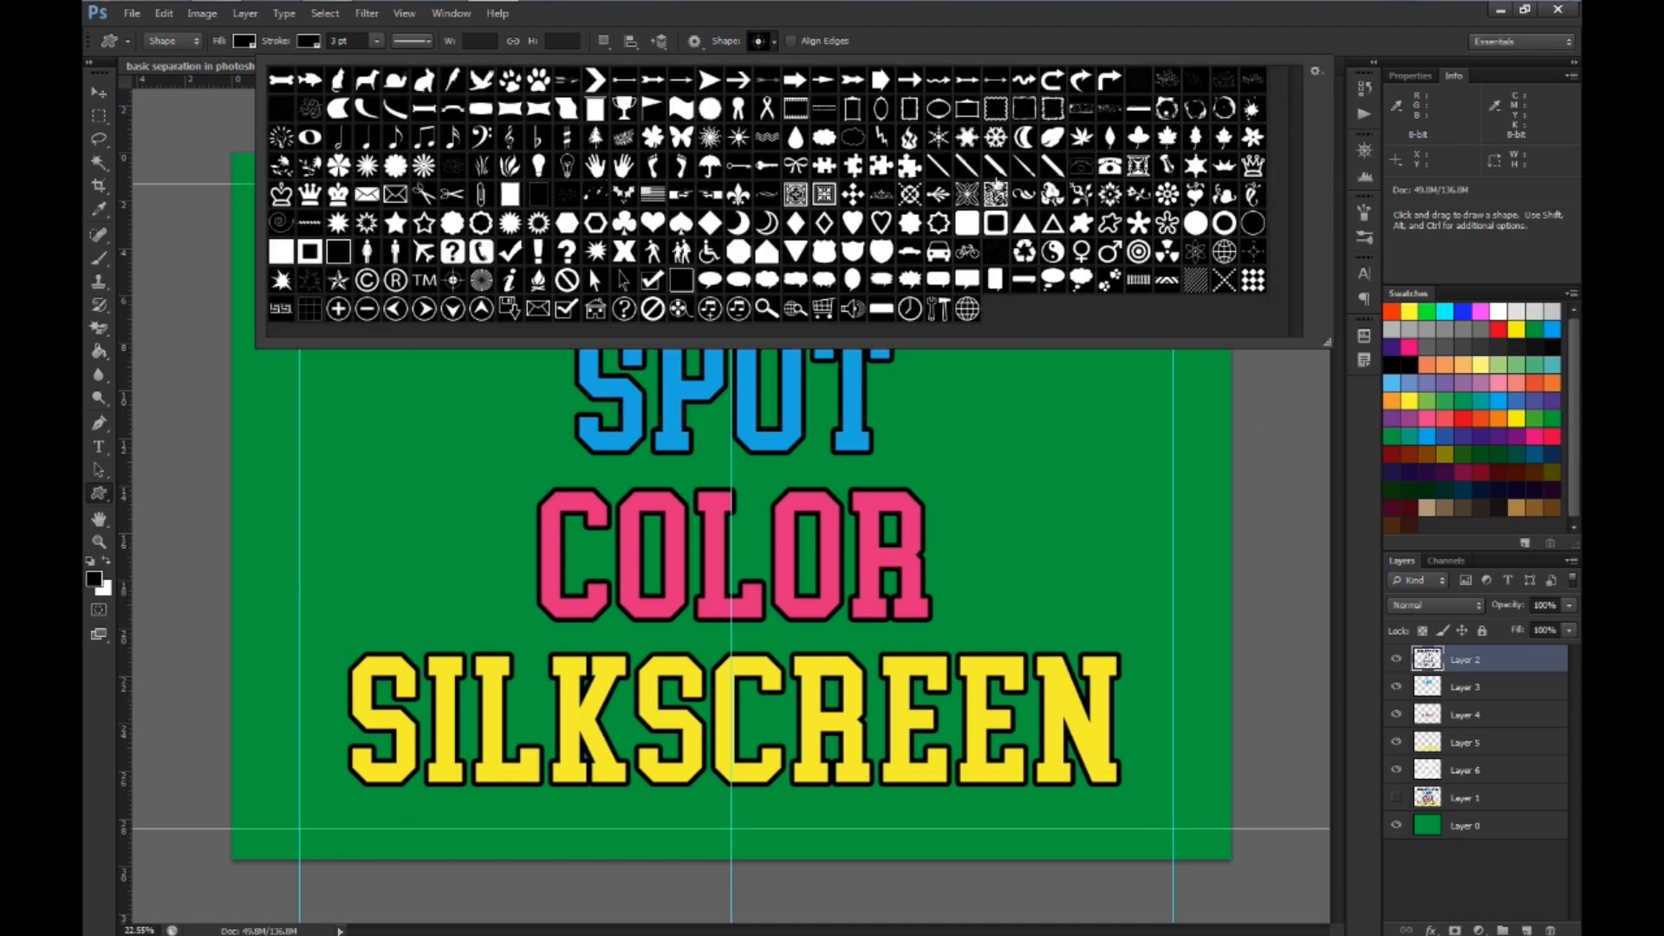
click(1314, 71)
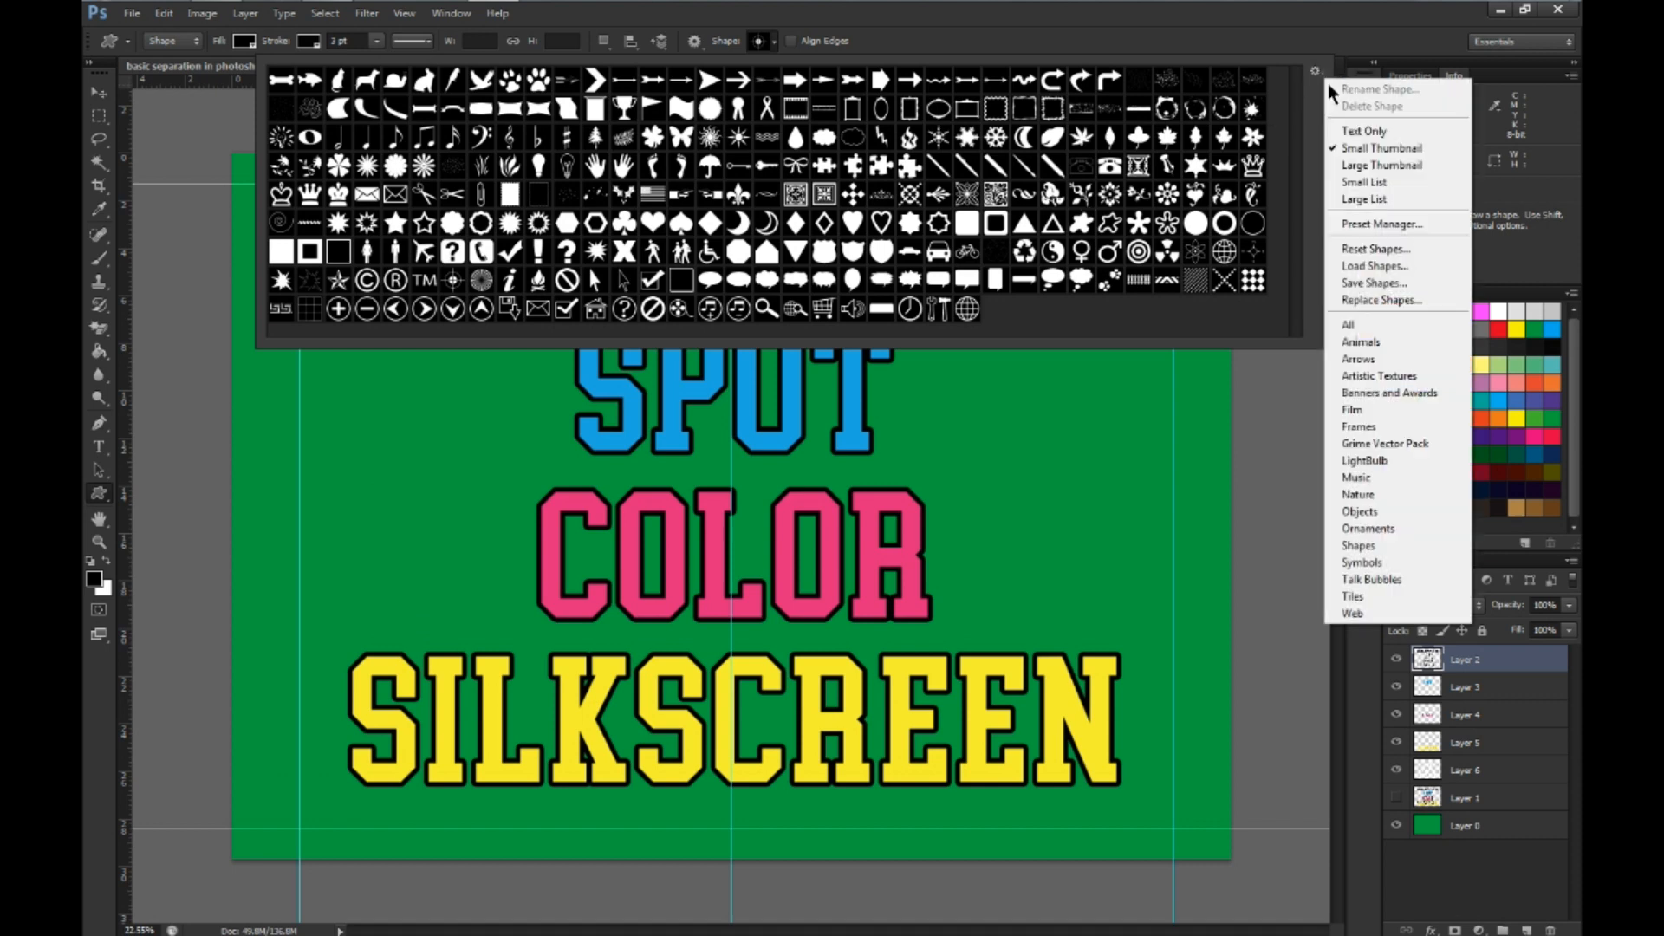
click(1379, 166)
drag(1328, 346, 1310, 773)
Find the registration target shape among the custom shapes, keep it as the shape to draw and close the picker
scroll(1194, 624, down, 4)
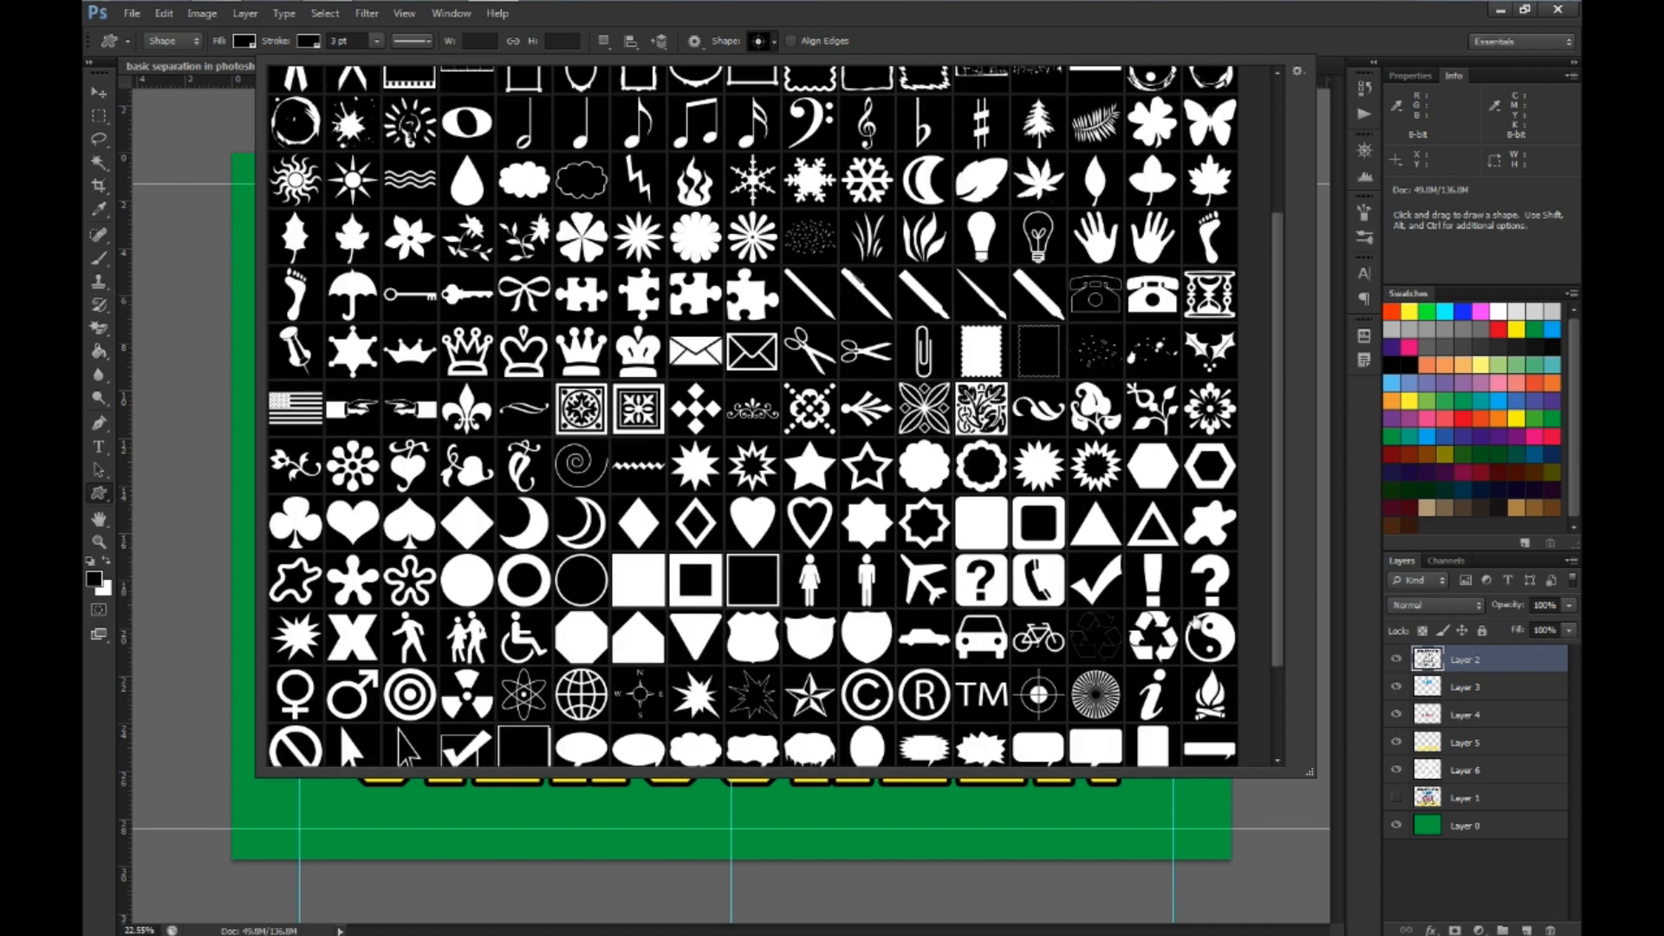
scroll(1196, 622, down, 2)
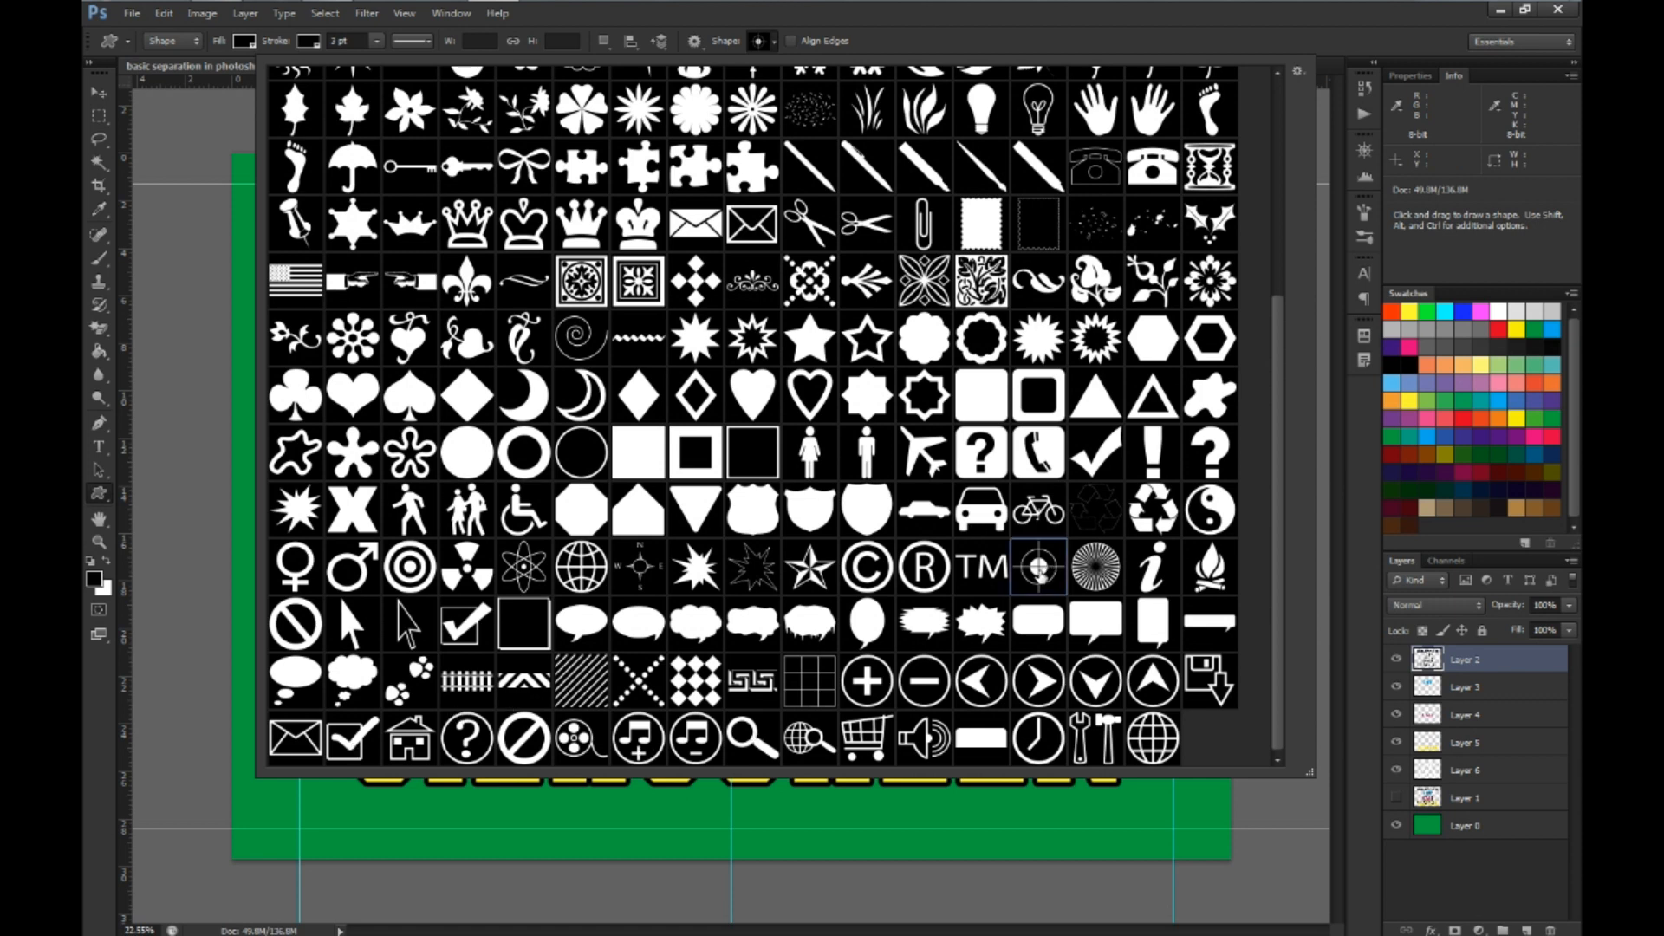
click(825, 59)
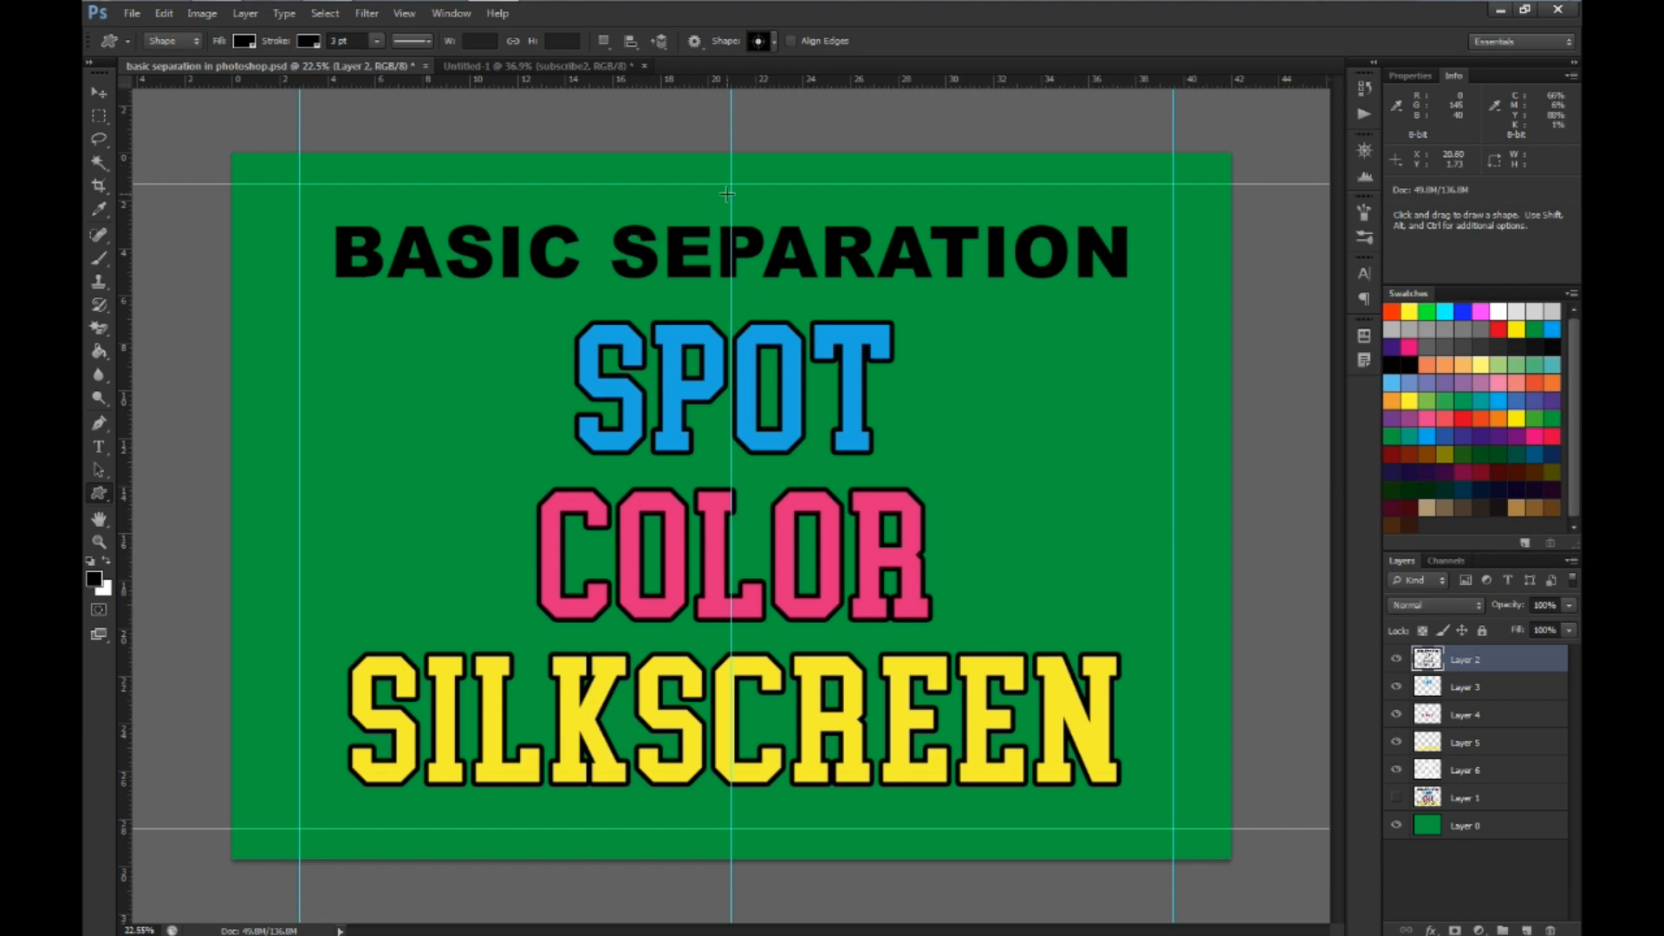
Place a 250 px registration target from its center on the top-center guide intersection, preserving proportions
scroll(727, 194, up, 4)
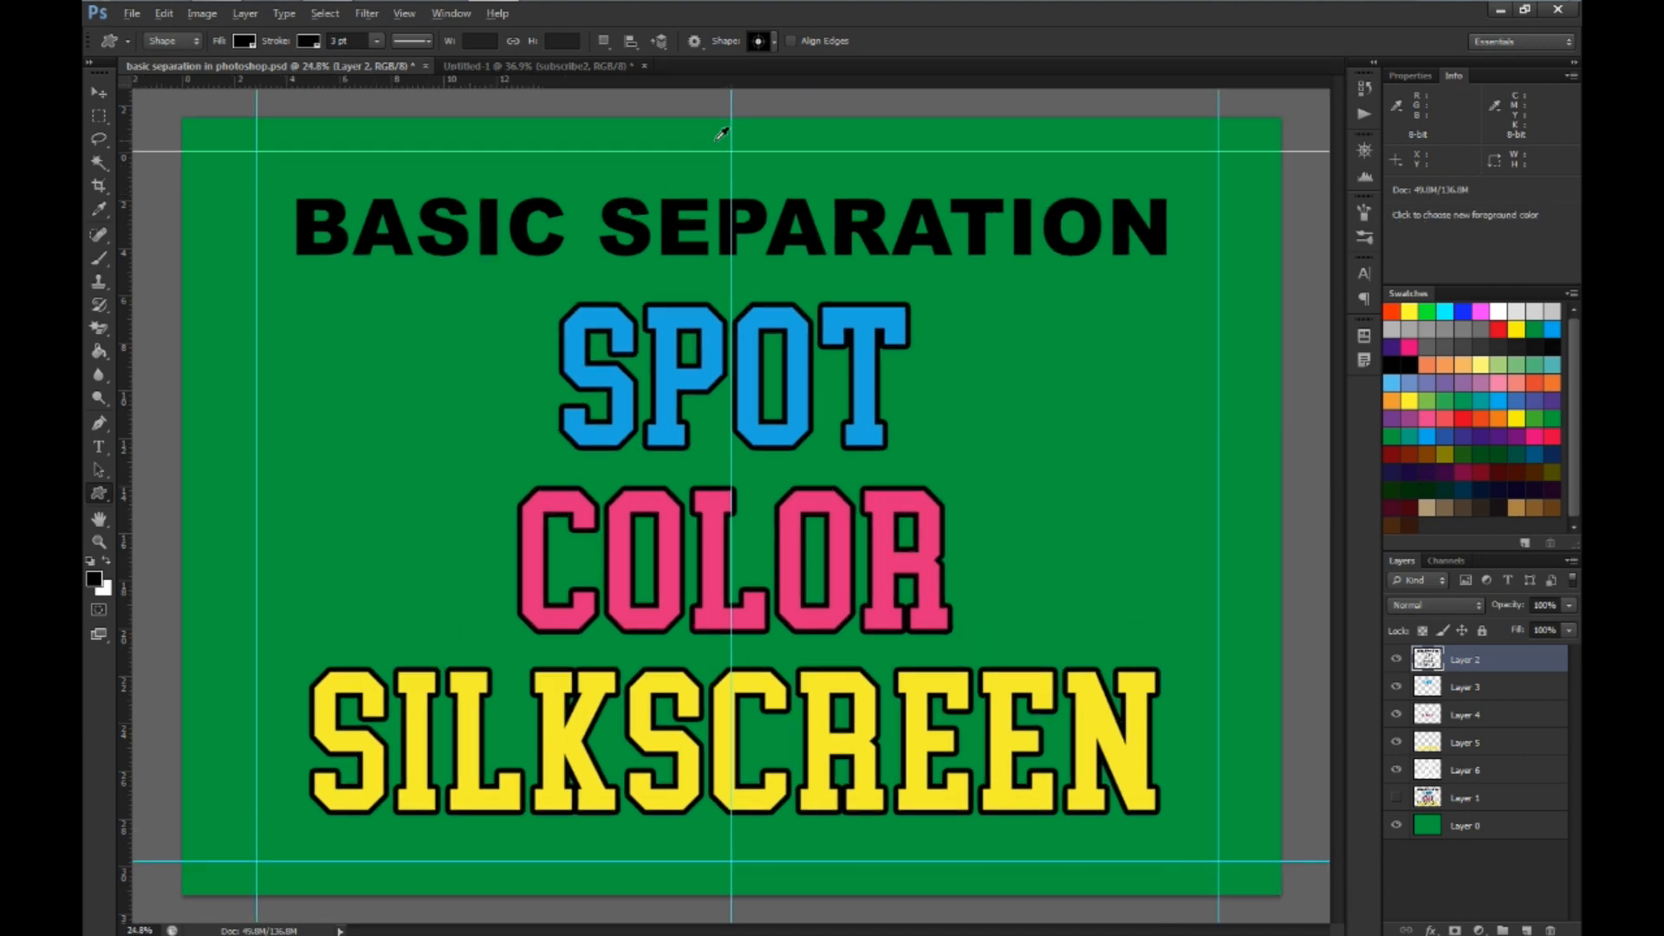
scroll(759, 129, up, 6)
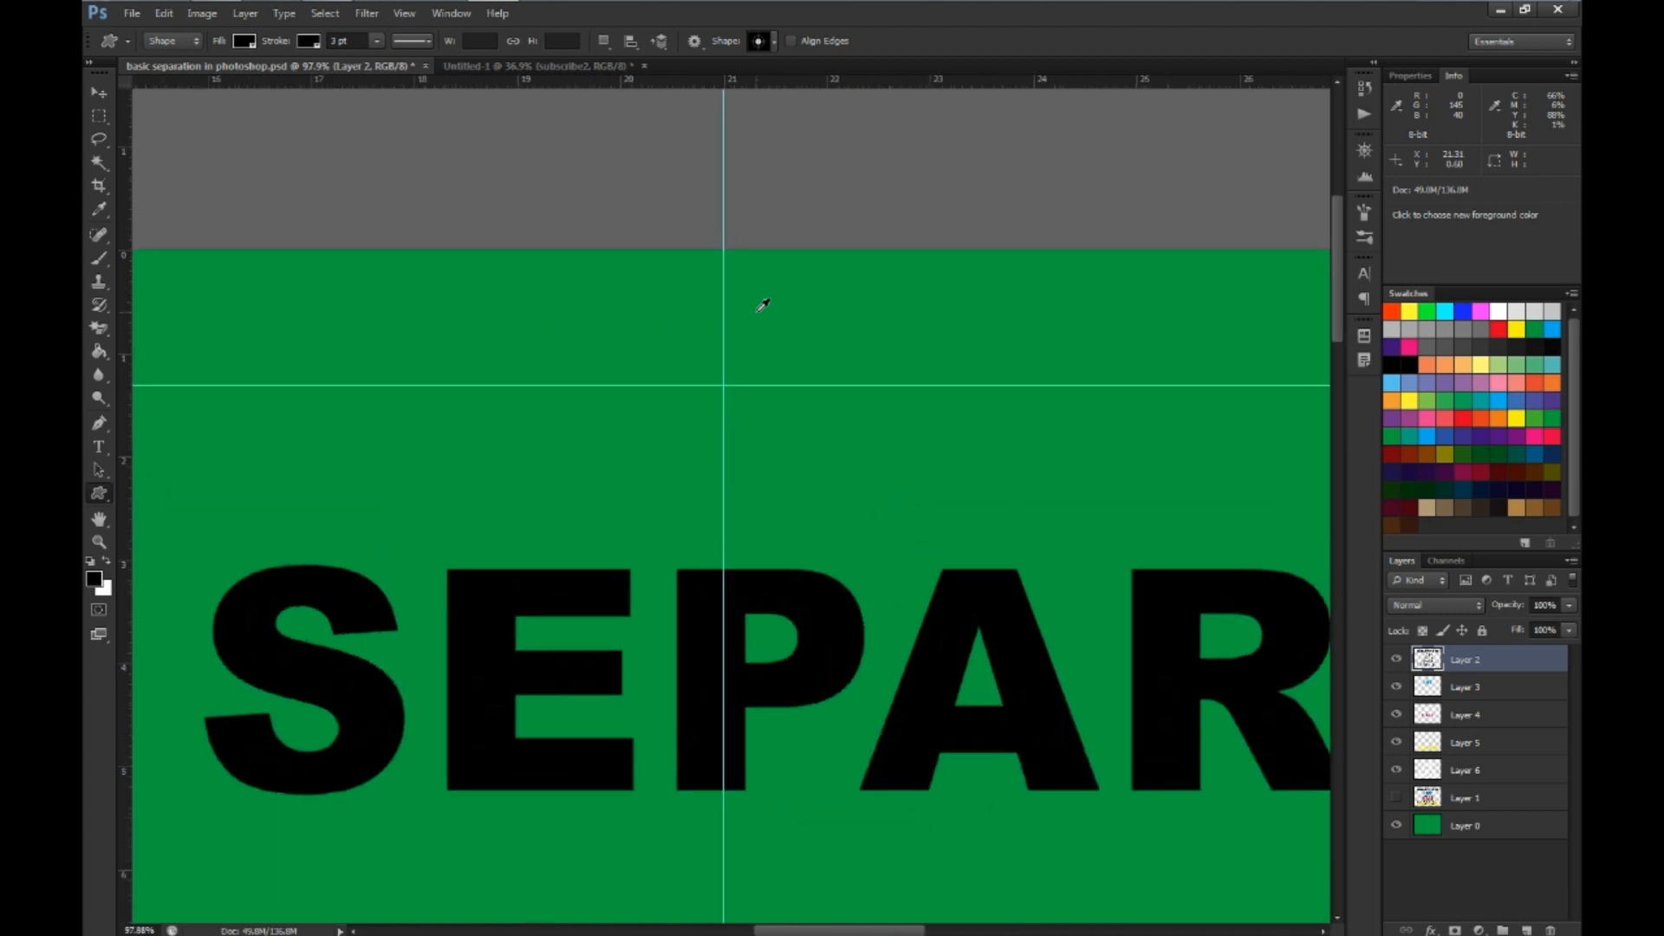
scroll(745, 351, up, 2)
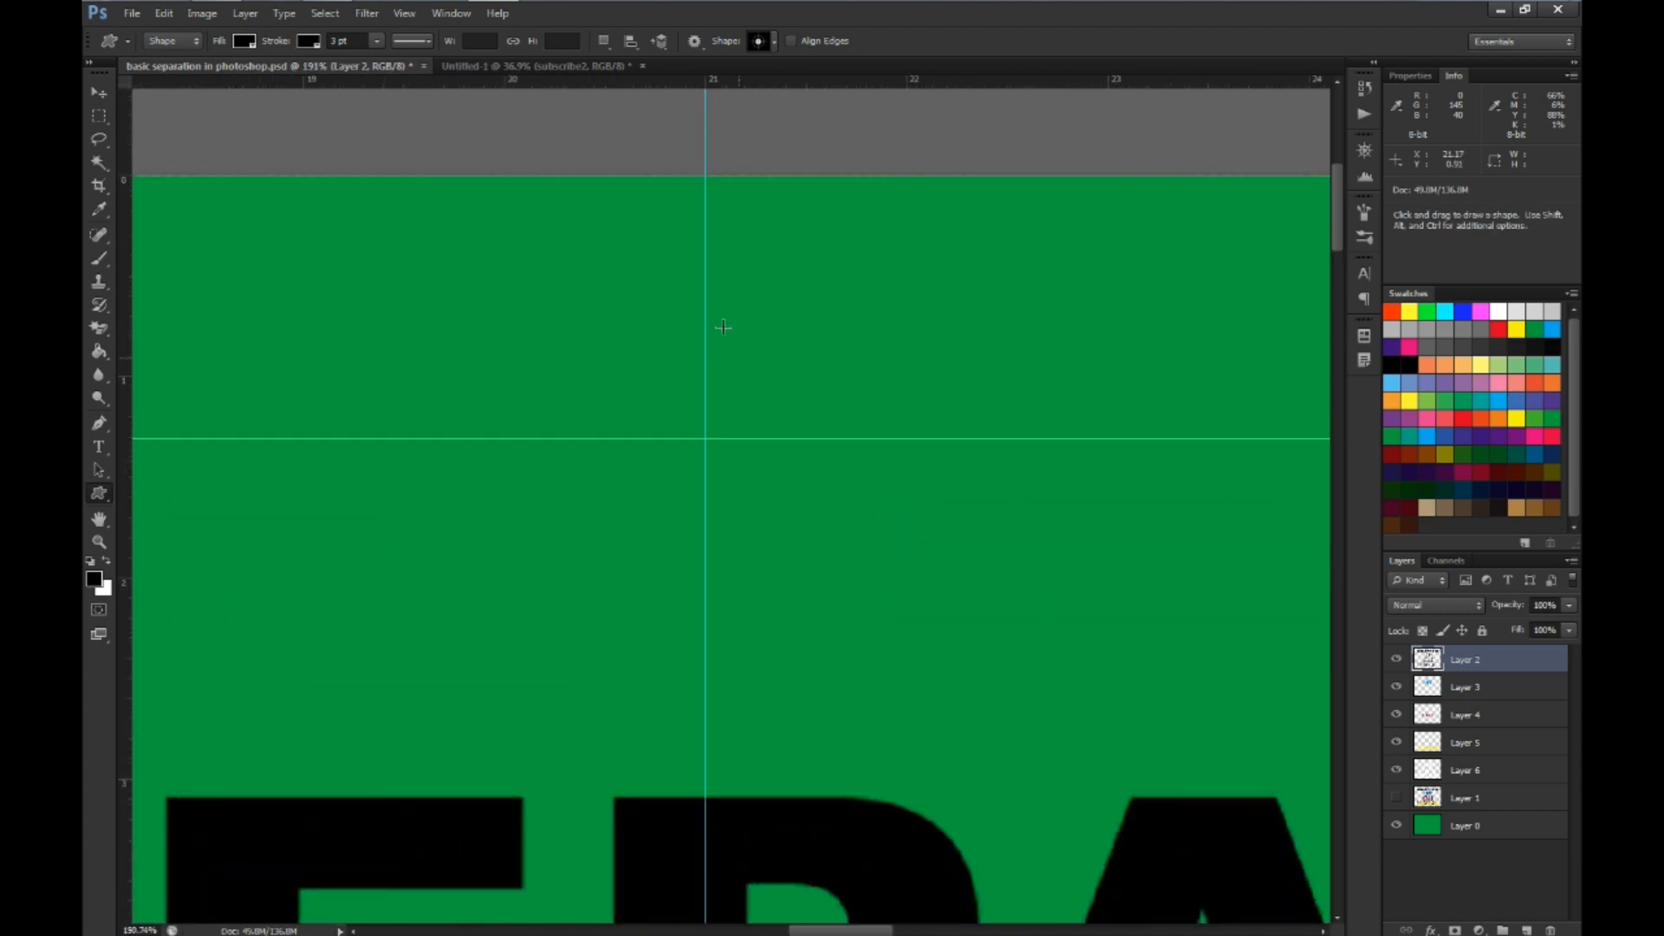
click(704, 440)
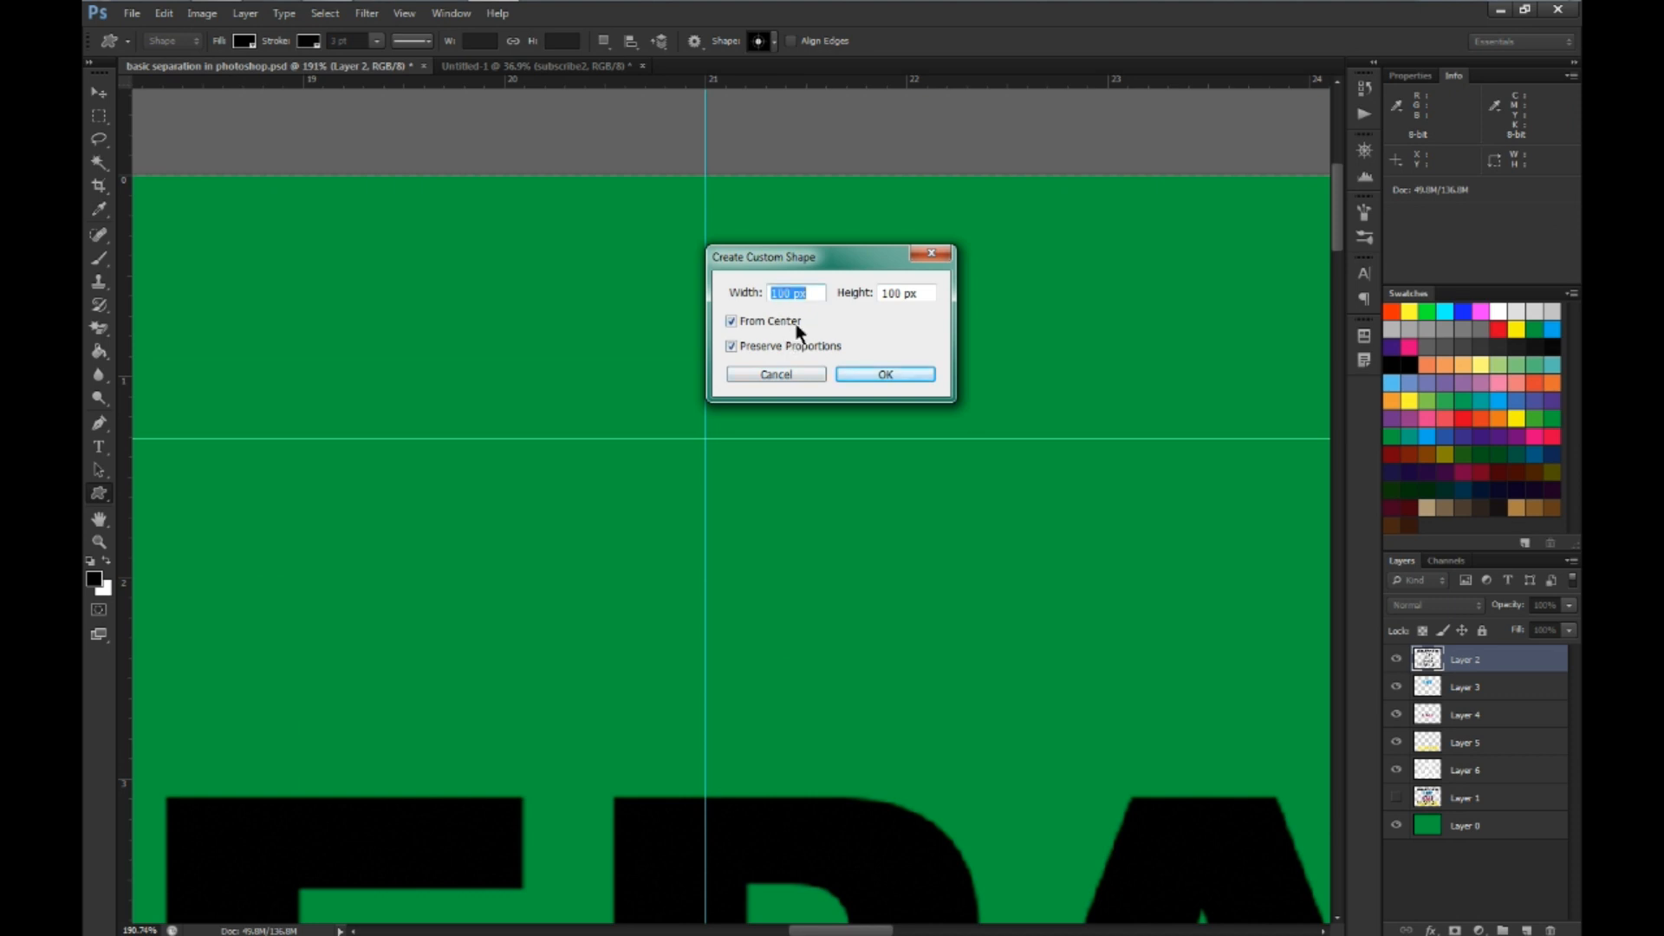
text(250)
key(Return)
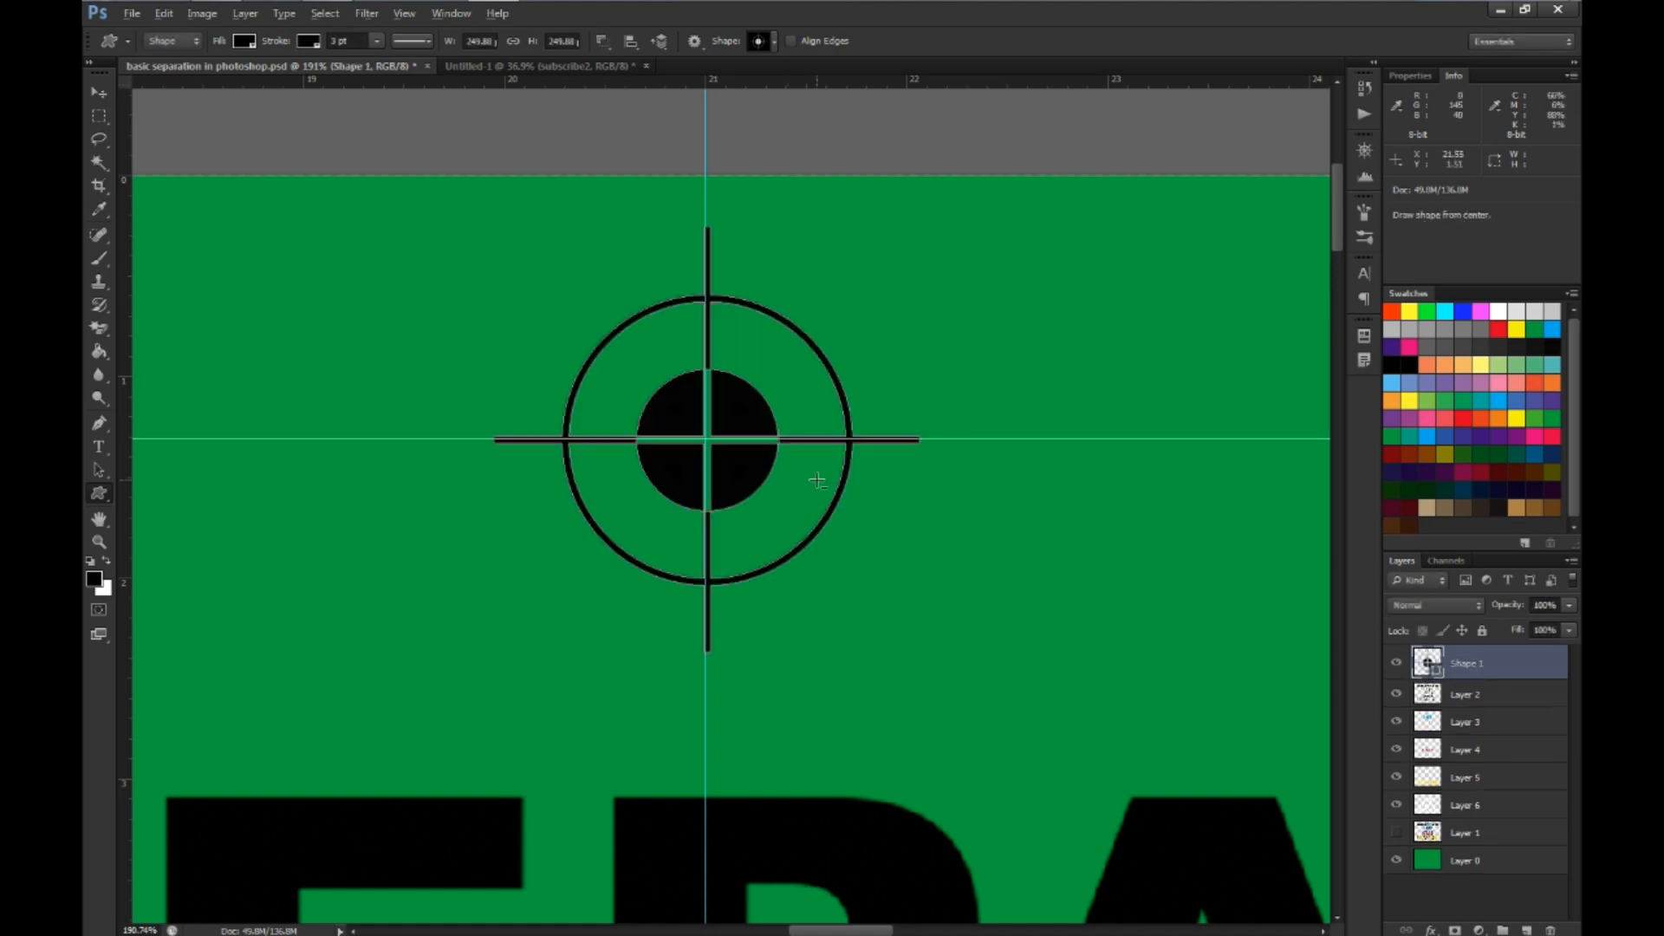
Place a second 250 px registration target centered on the bottom-center guide intersection, below the artwork
scroll(818, 476, down, 8)
scroll(818, 476, down, 6)
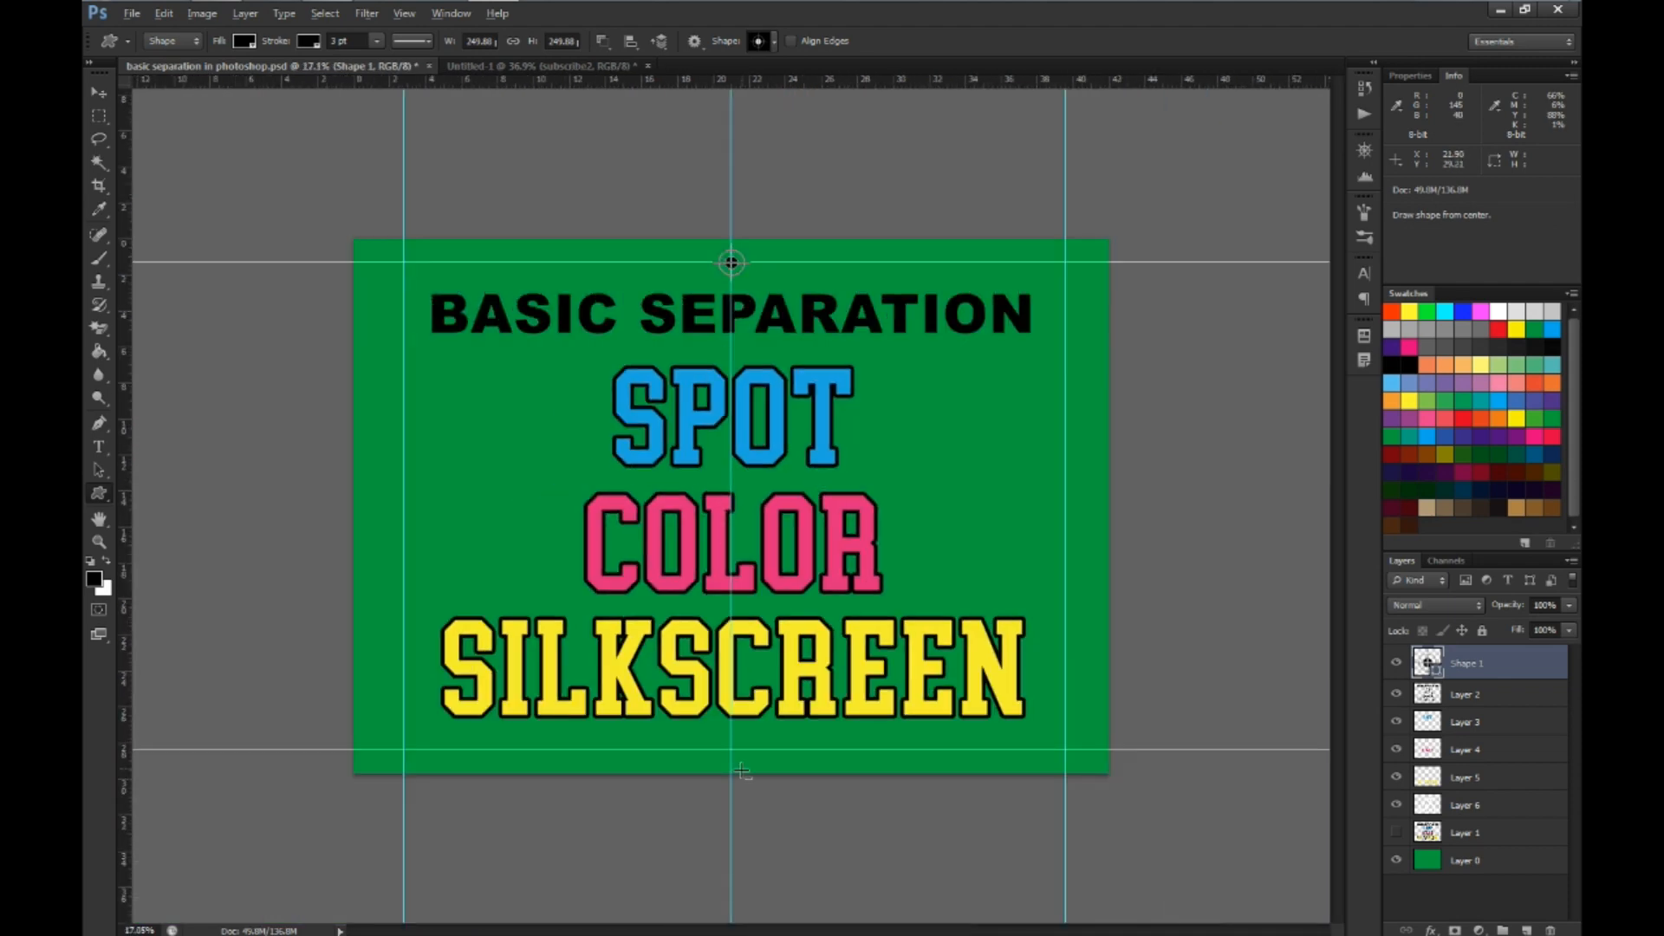
scroll(729, 778, up, 3)
scroll(729, 778, up, 12)
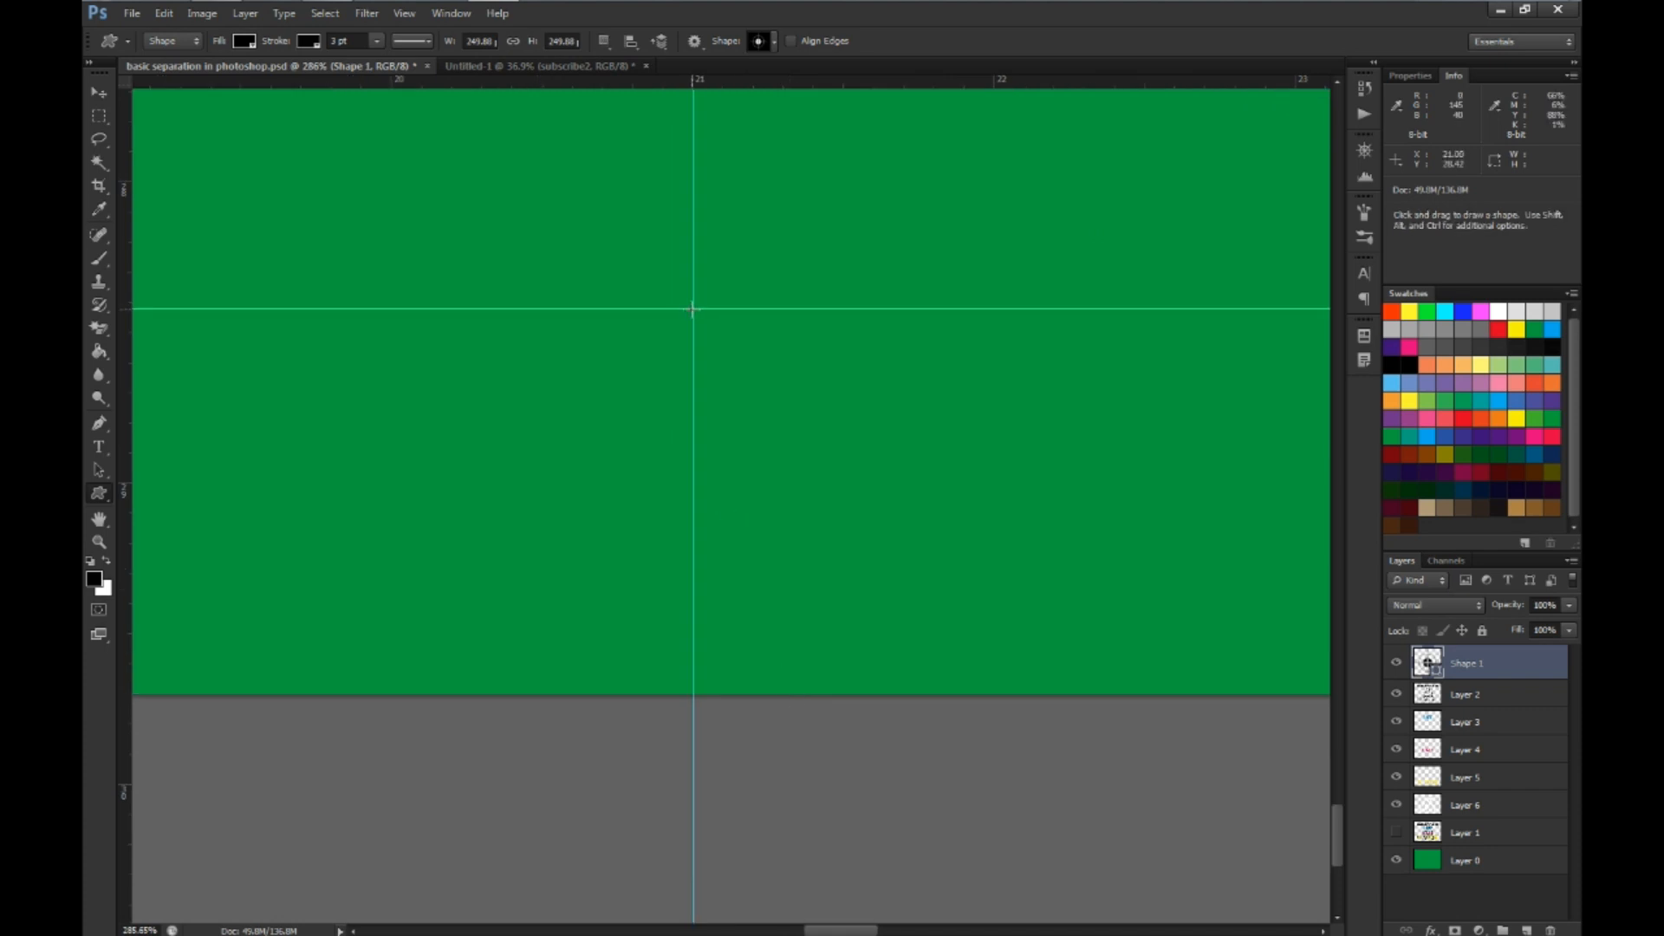
click(694, 308)
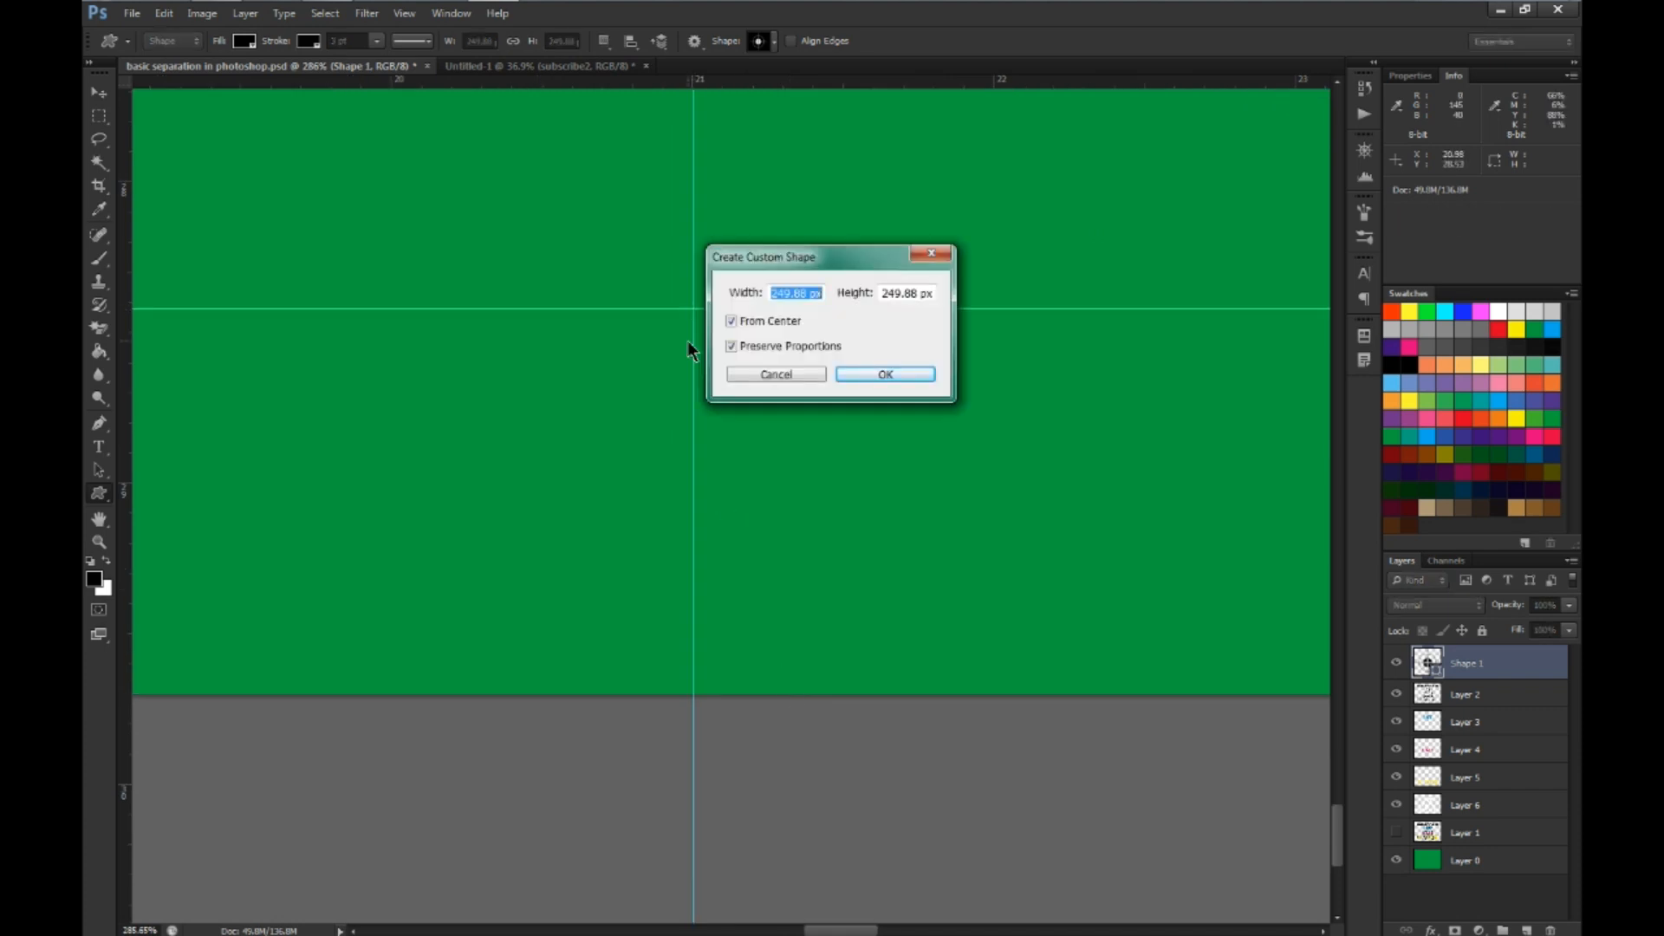
text(250)
key(Return)
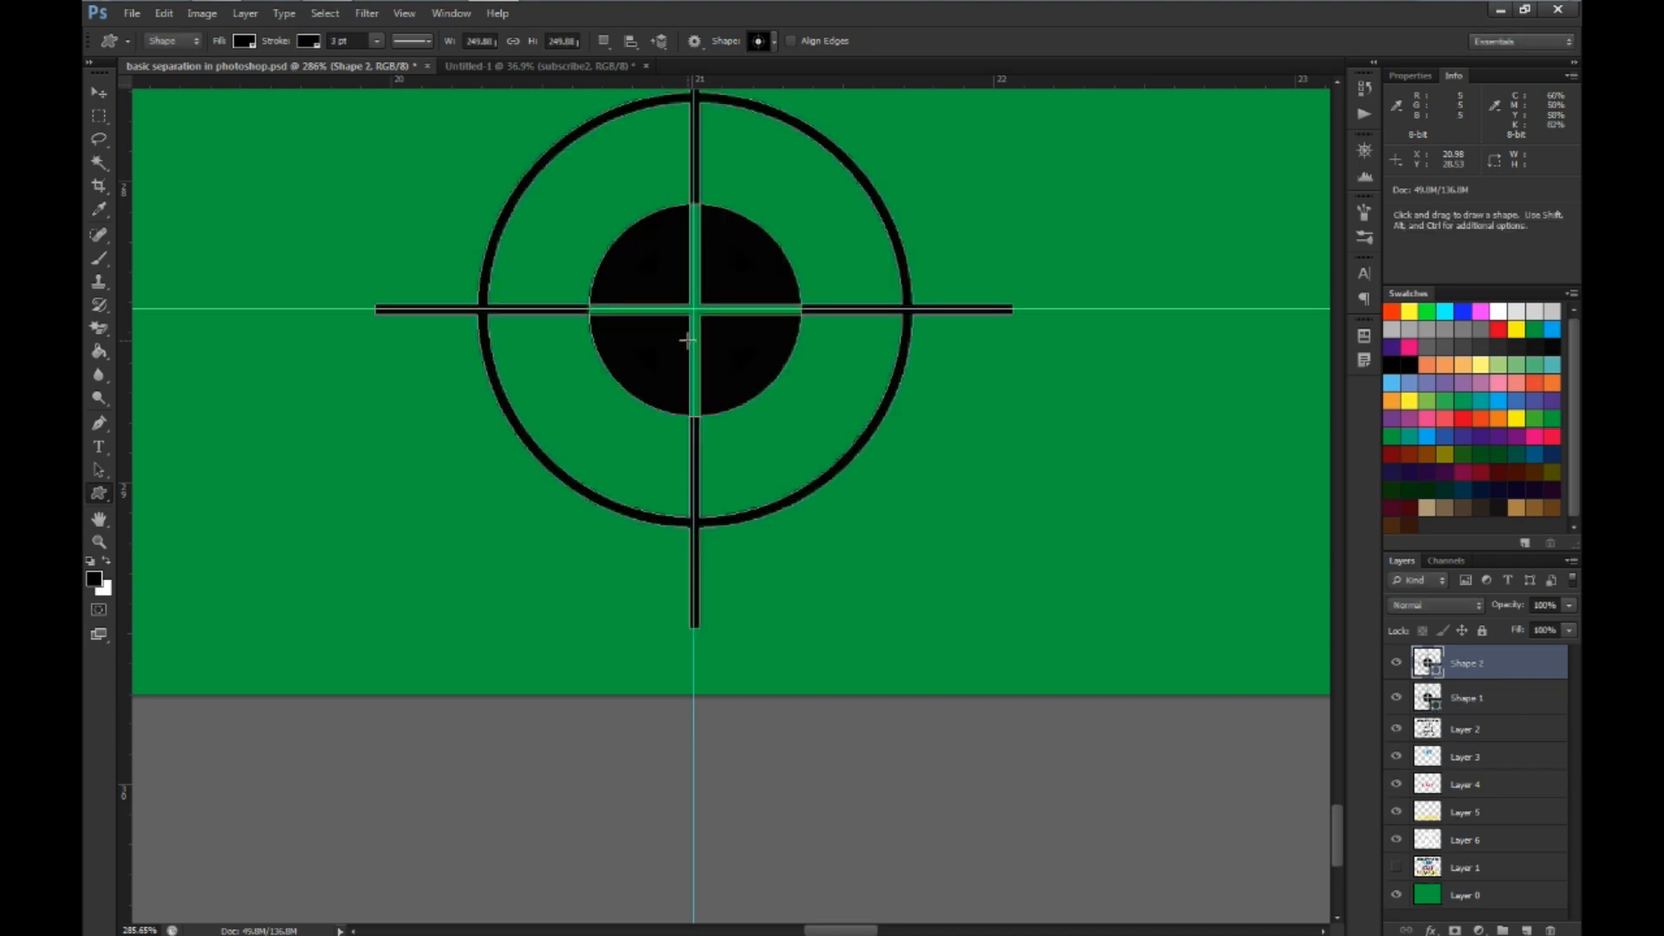
Place a 250 px registration target centered on the guide intersection in the canvas's upper-left corner
scroll(688, 340, down, 10)
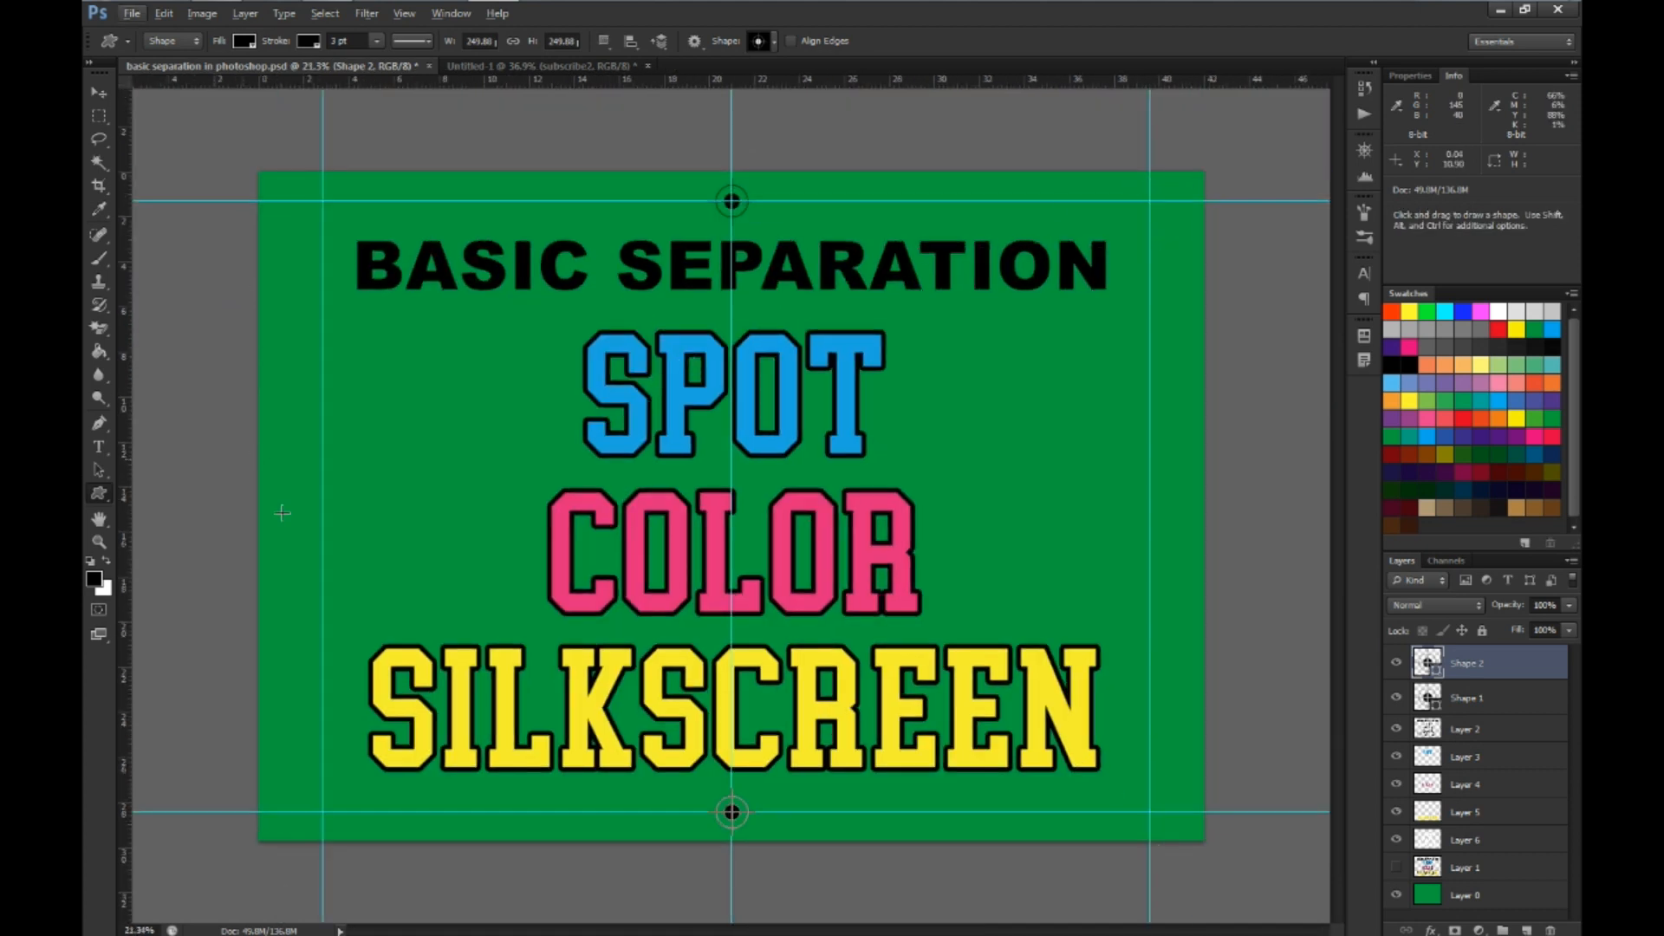
scroll(234, 224, up, 10)
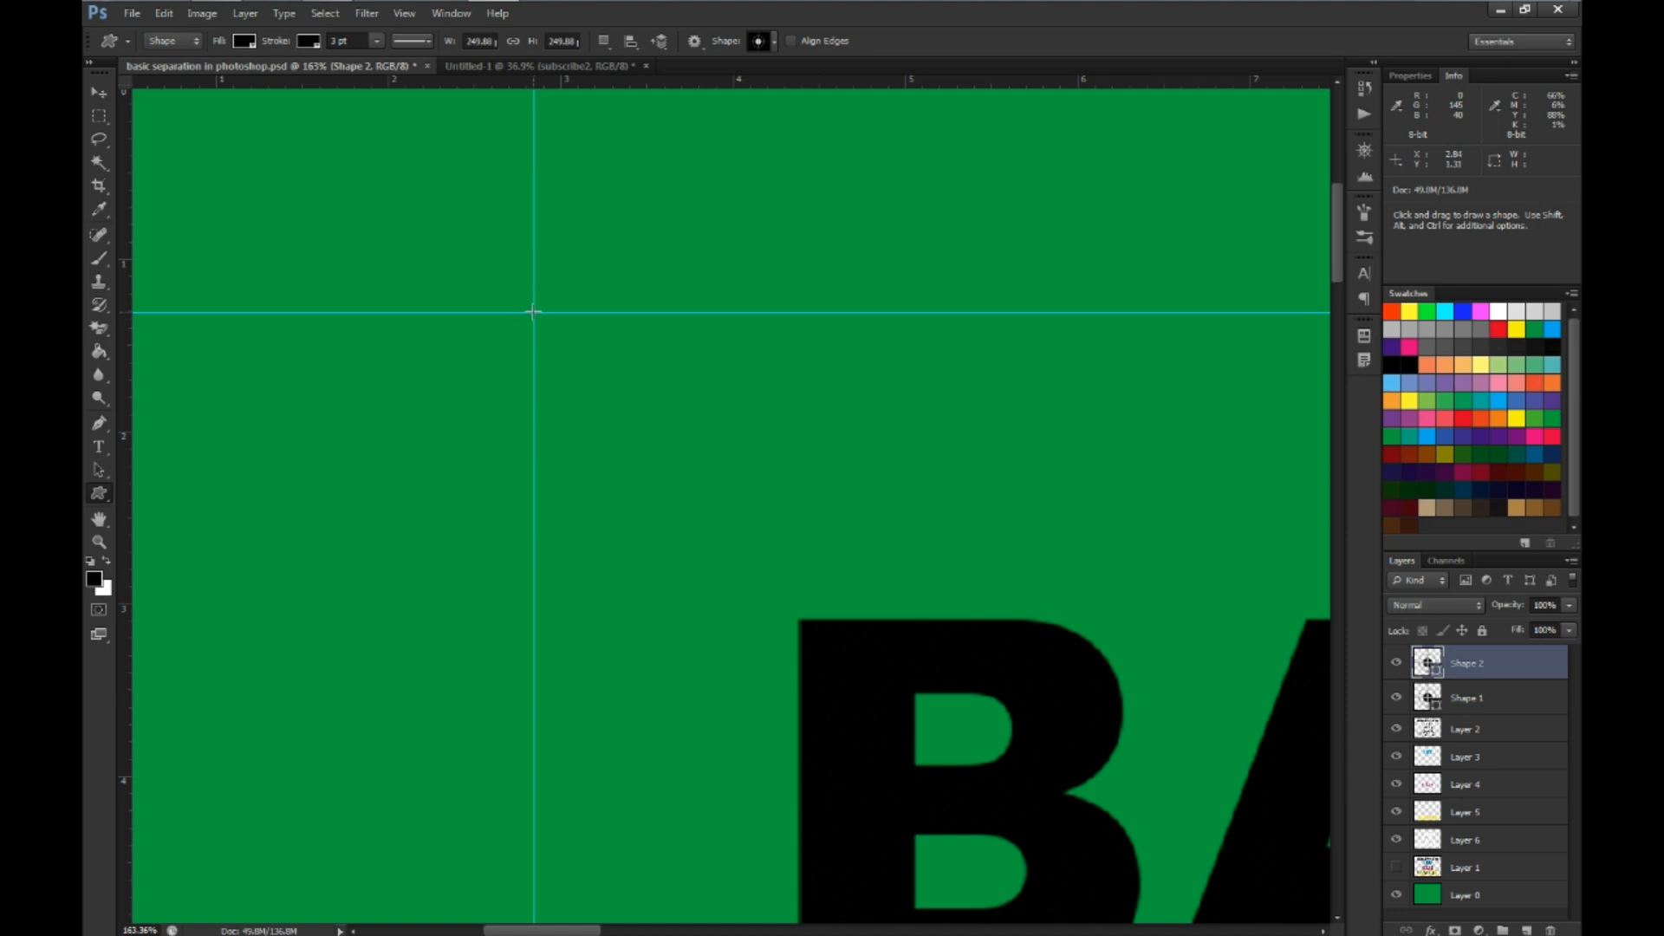
click(533, 312)
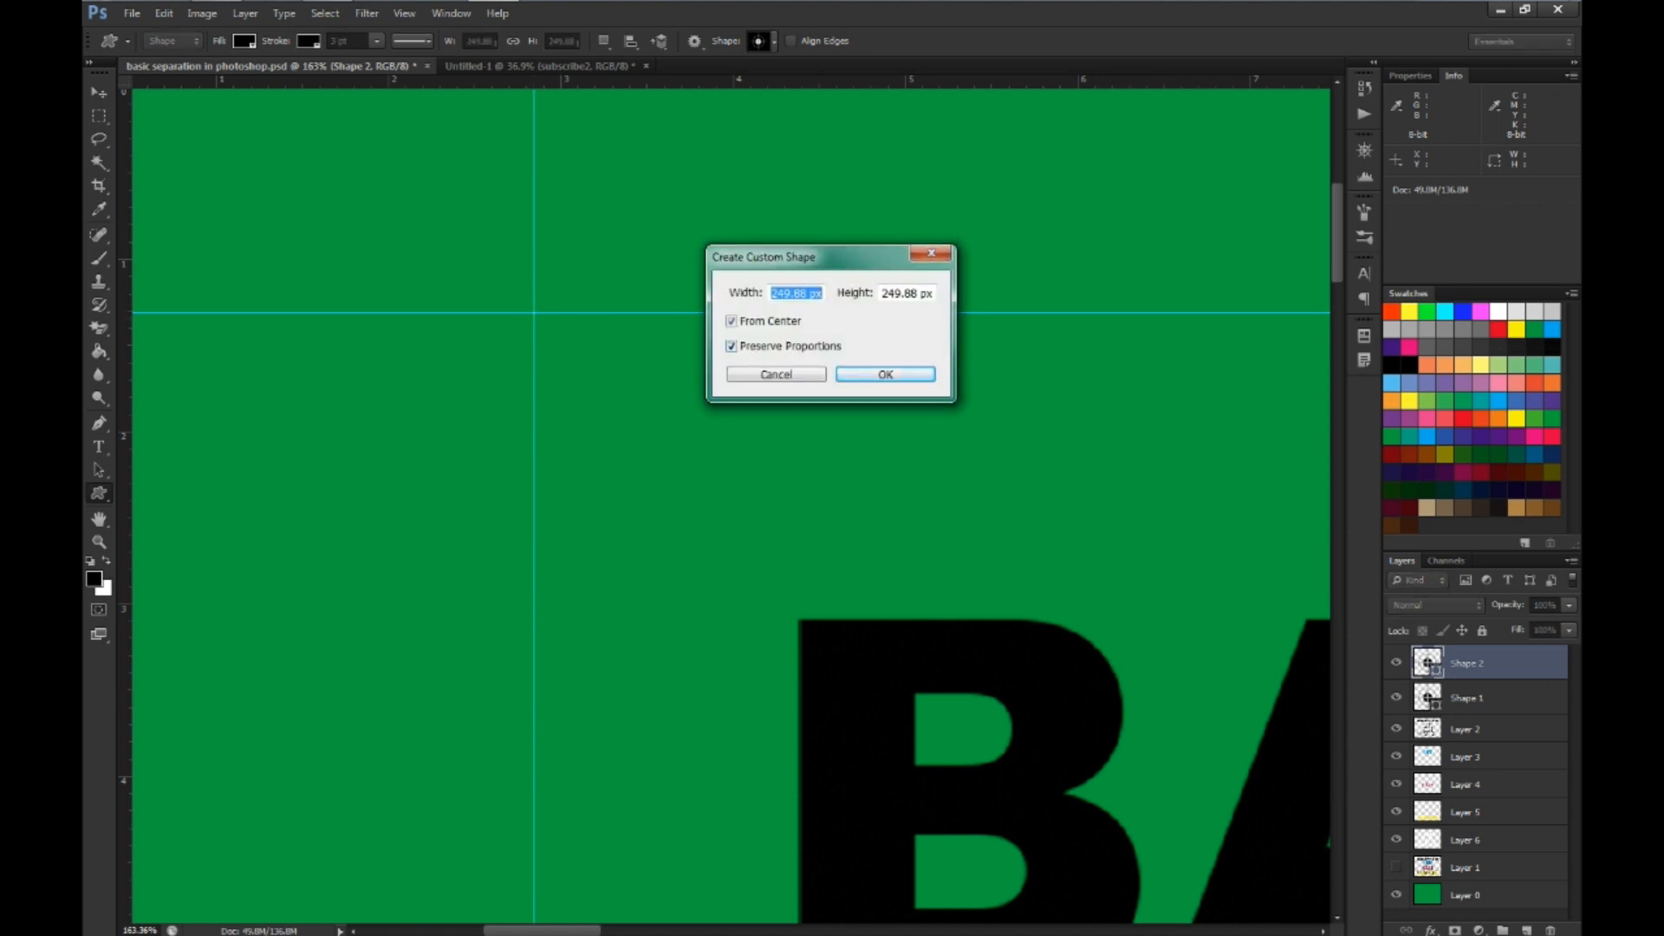
text(250)
key(Return)
scroll(740, 339, down, 10)
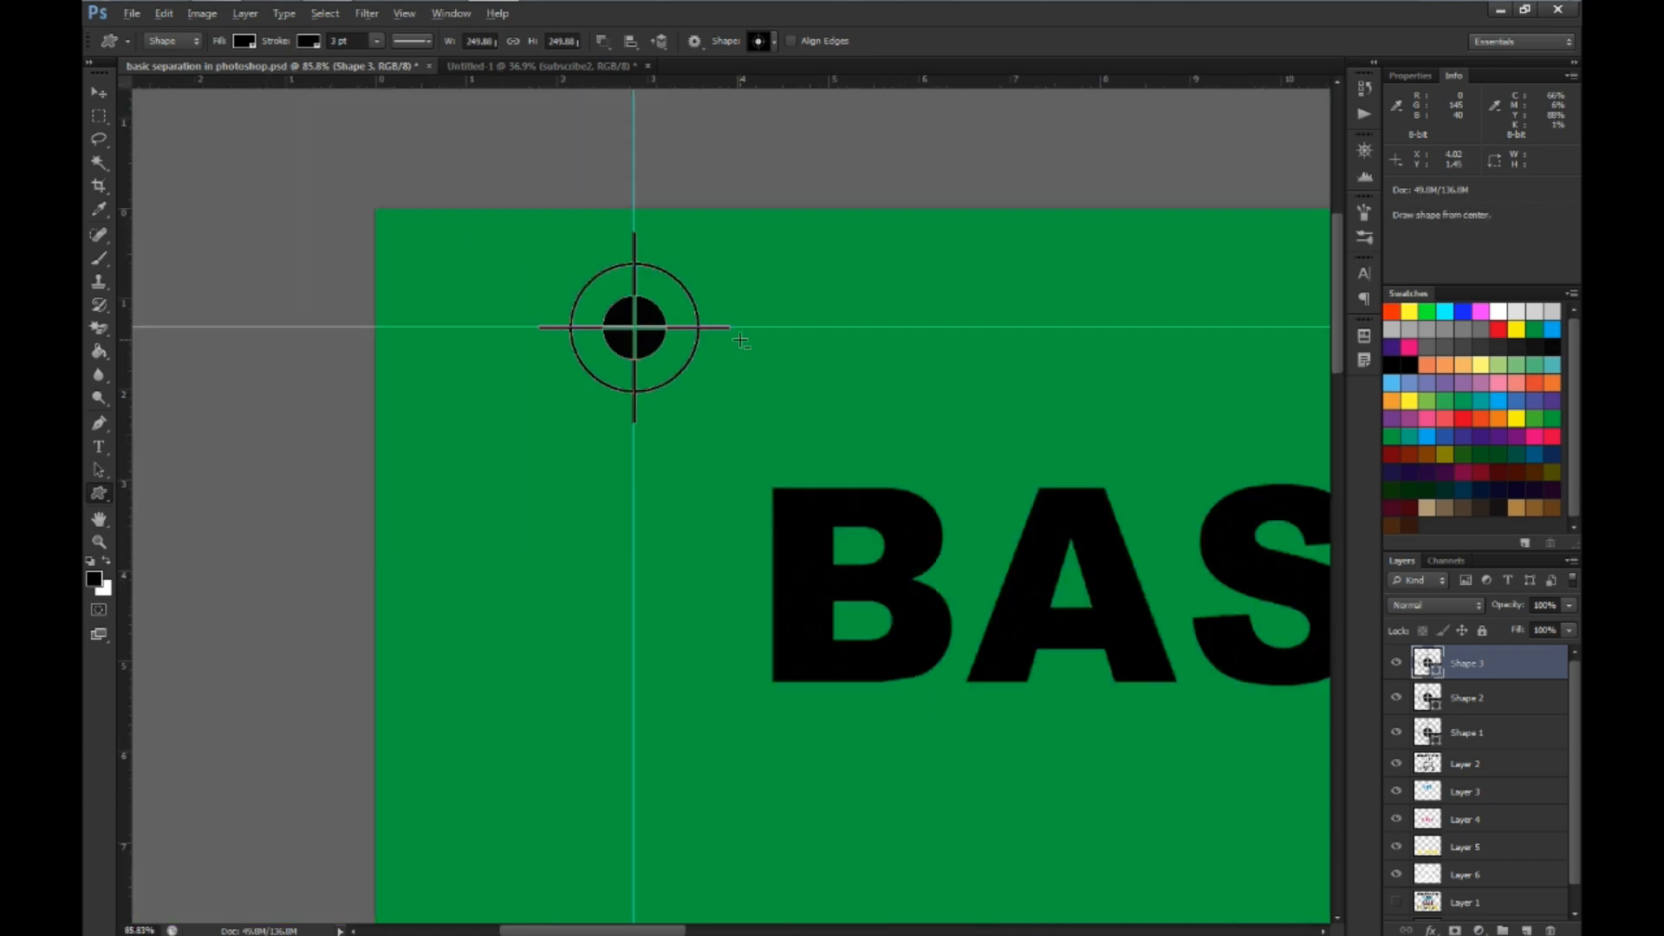
Place a 250 px registration target centered on the guide intersection in the canvas's upper-right corner
scroll(937, 364, up, 6)
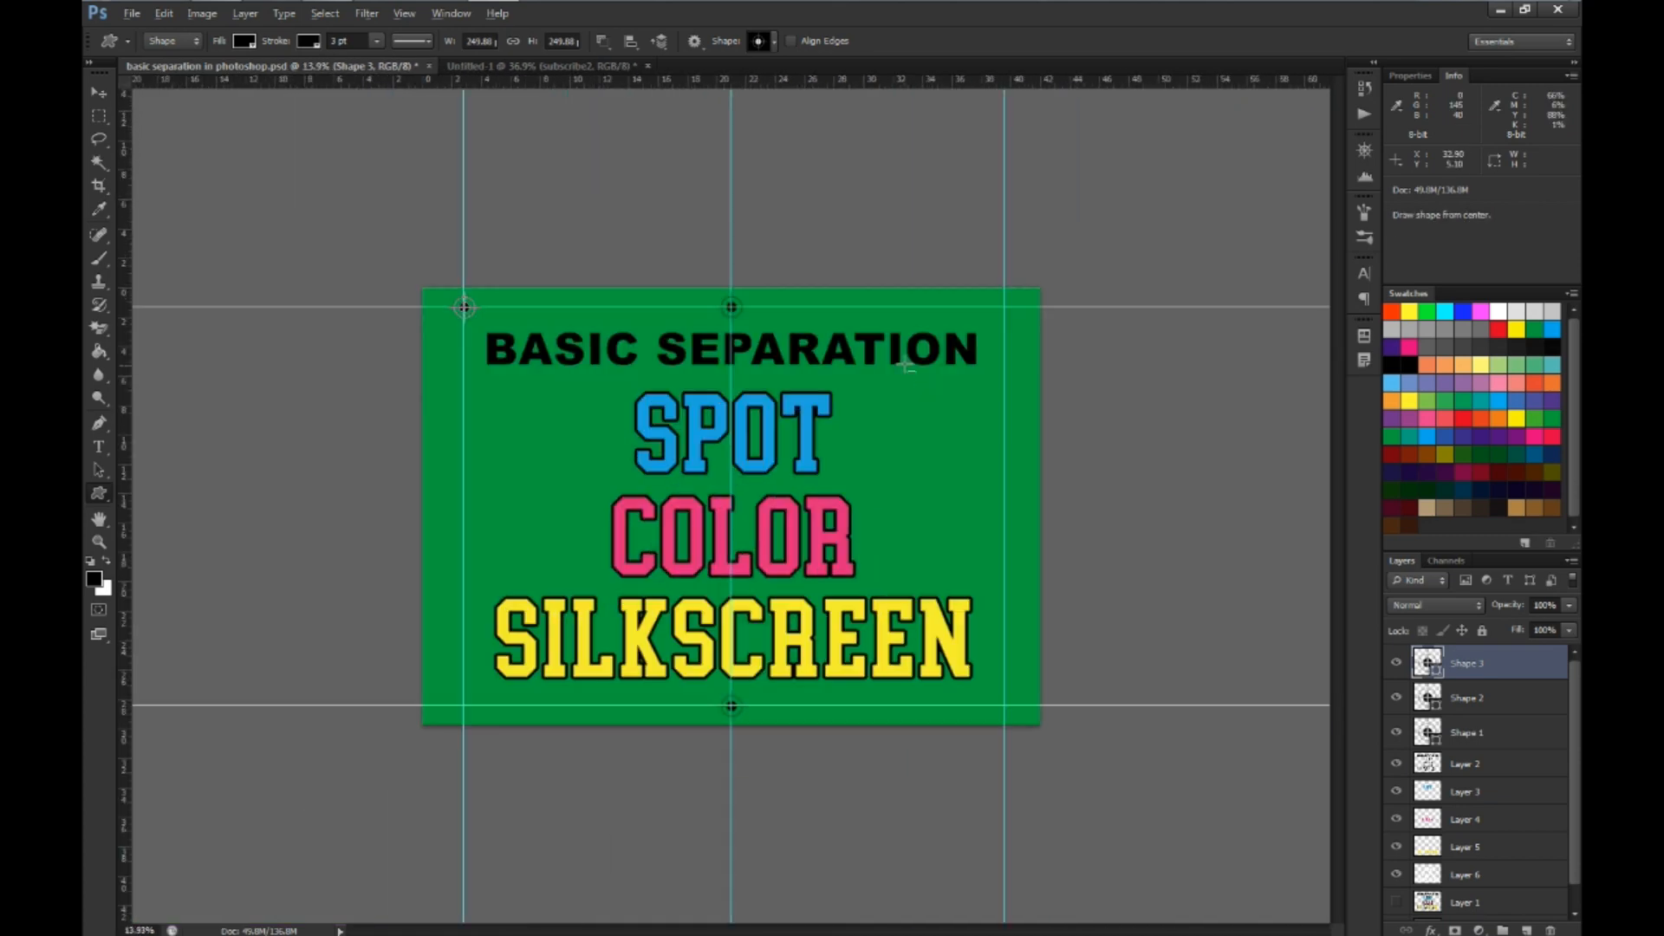
scroll(1287, 175, up, 1)
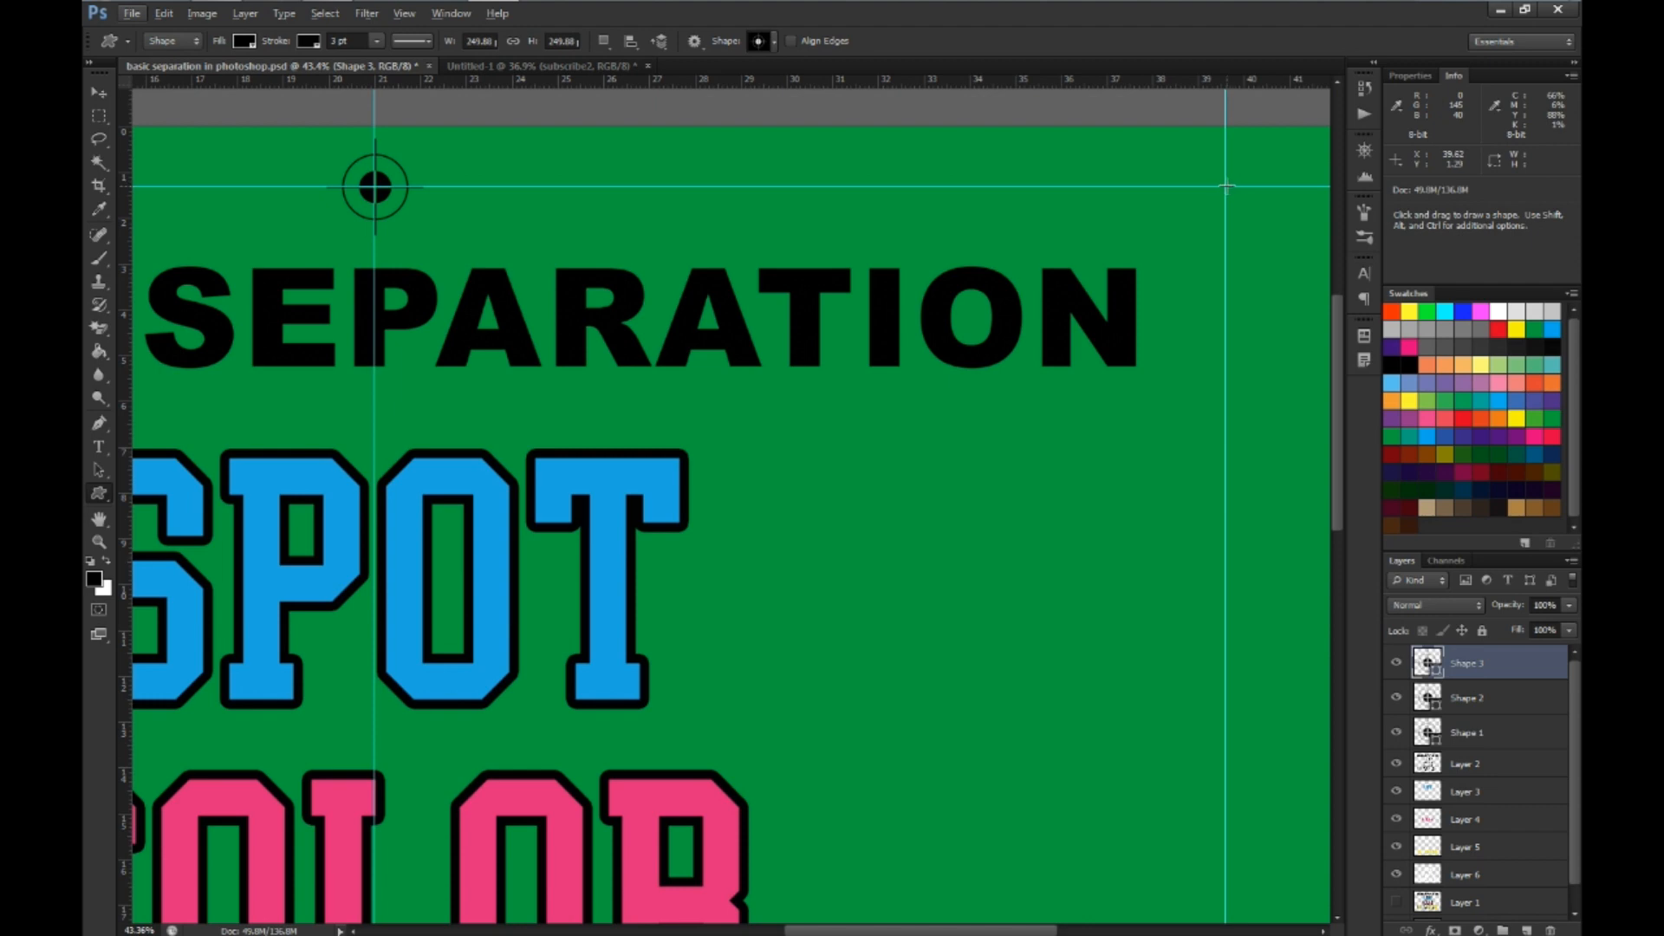
click(1226, 186)
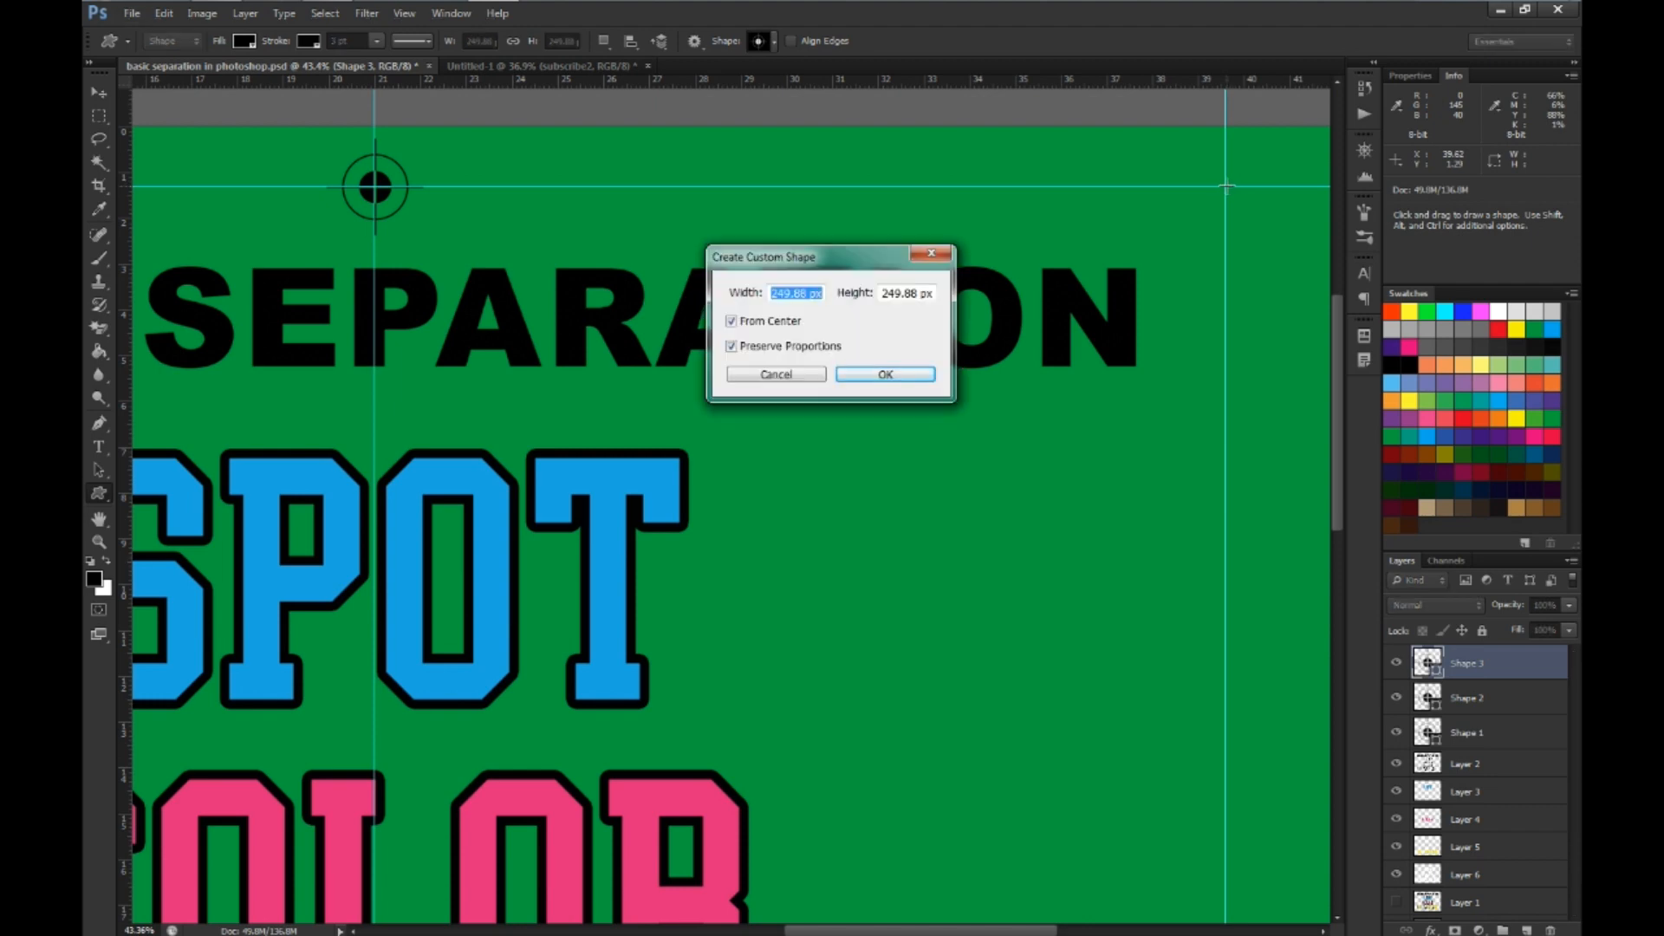
text(250)
key(Return)
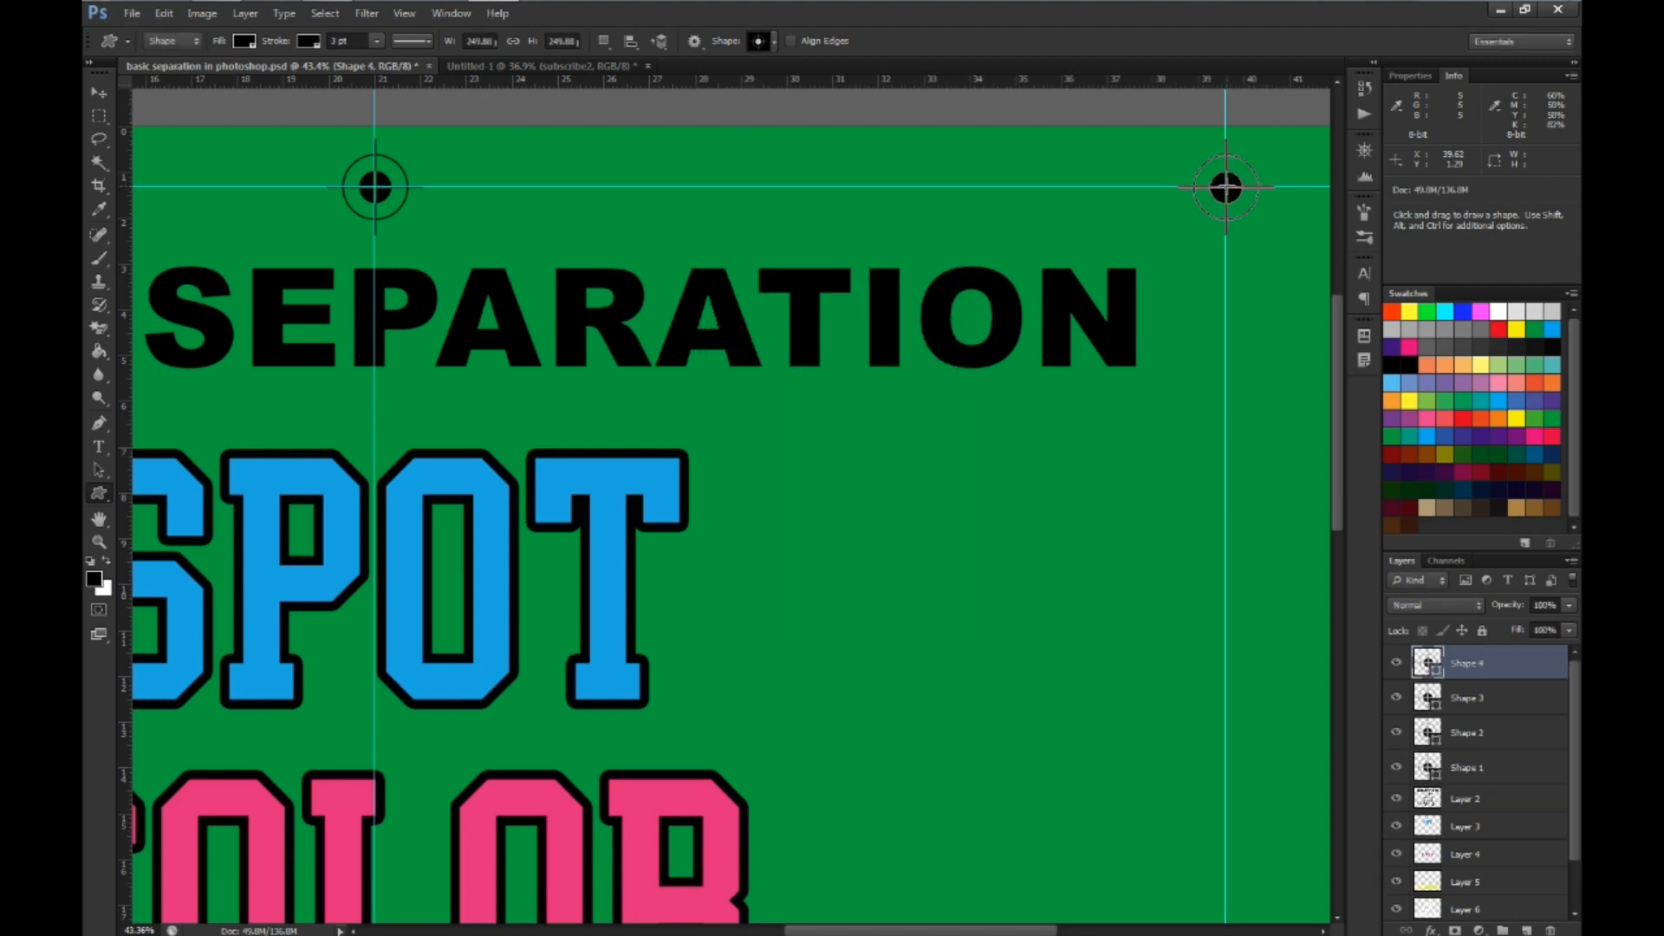
scroll(1209, 242, down, 5)
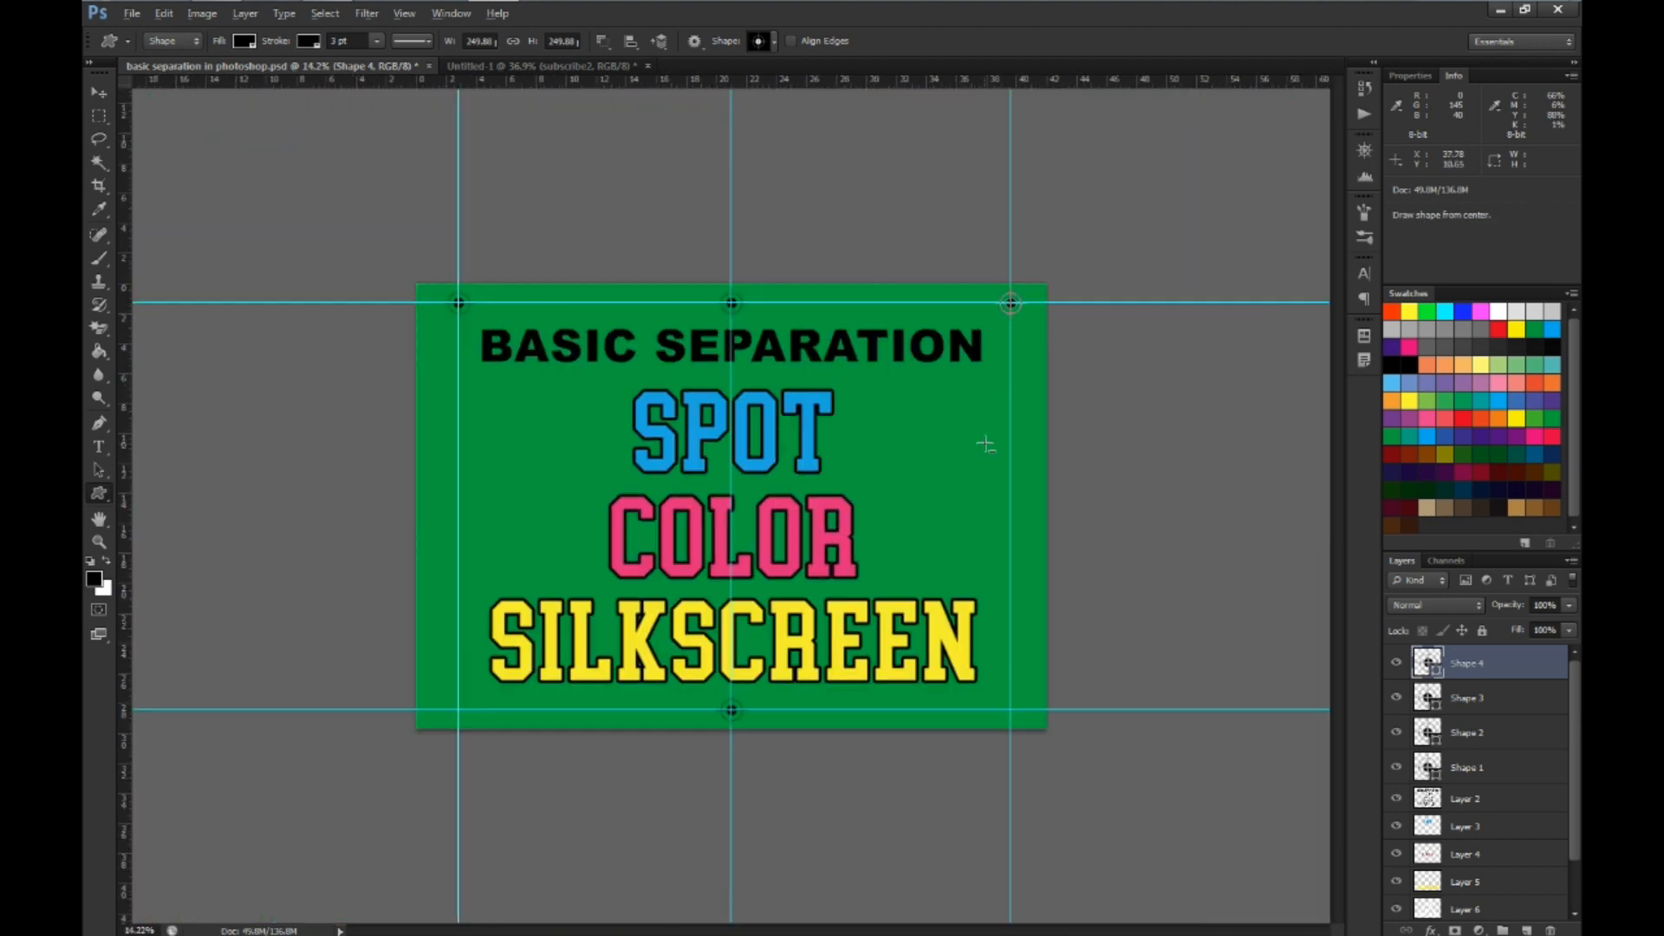
Place a 250 px registration target centered on the guide intersection in the canvas's lower-right corner
key(ctrl+0)
key(alt)
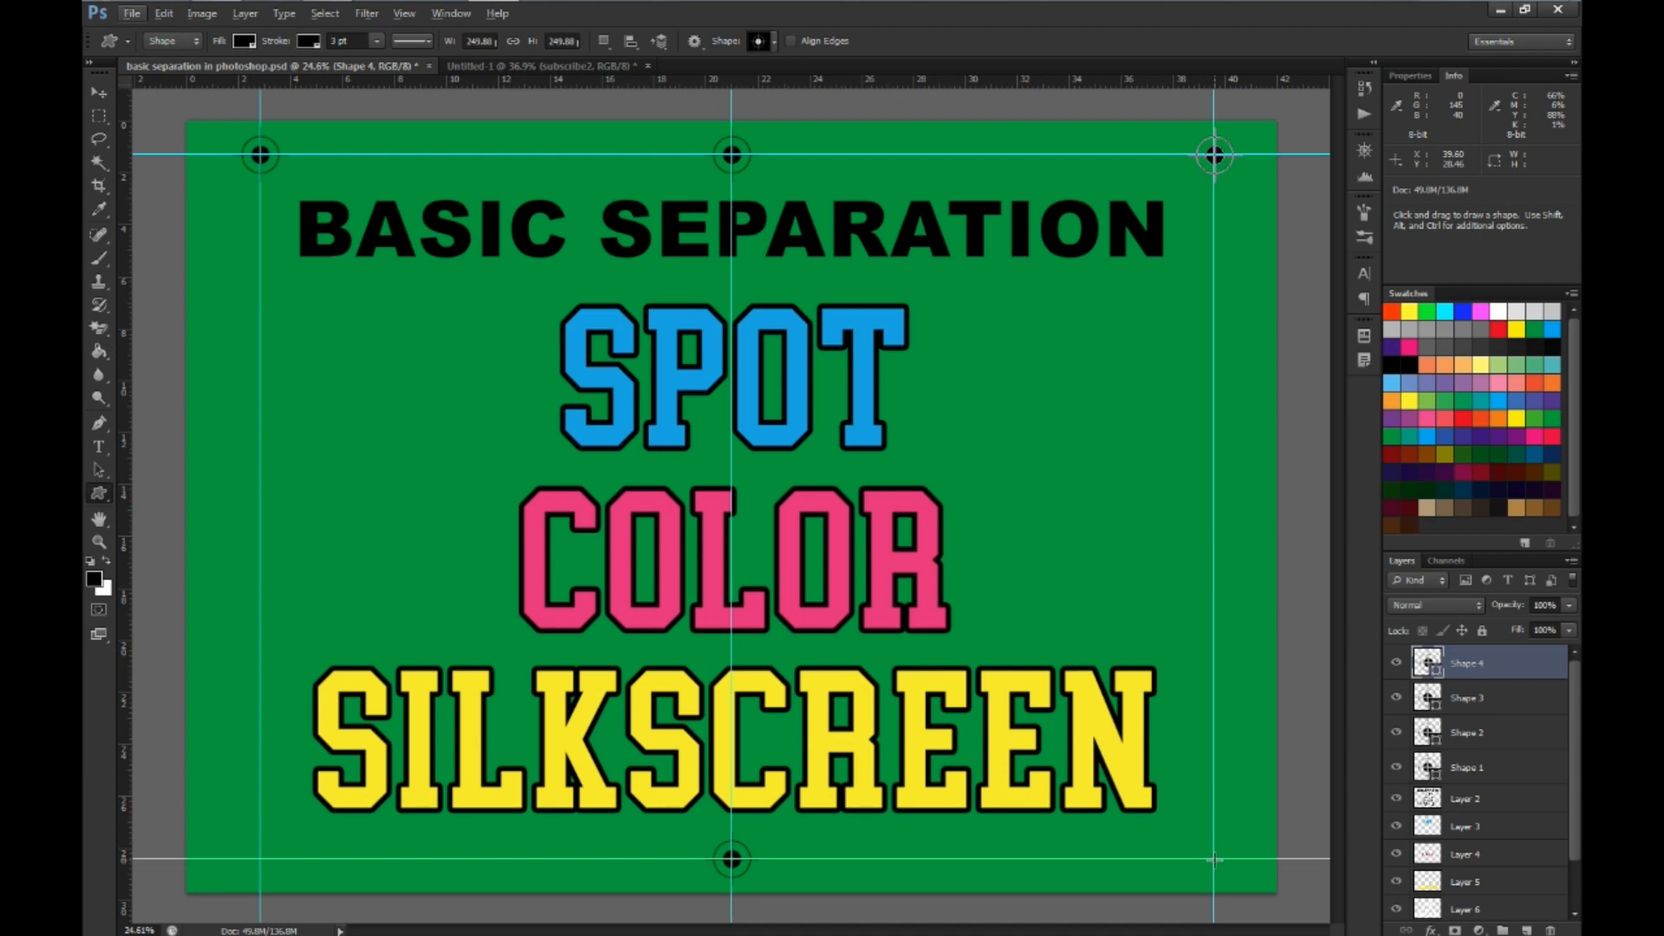
click(1213, 859)
text(249.88)
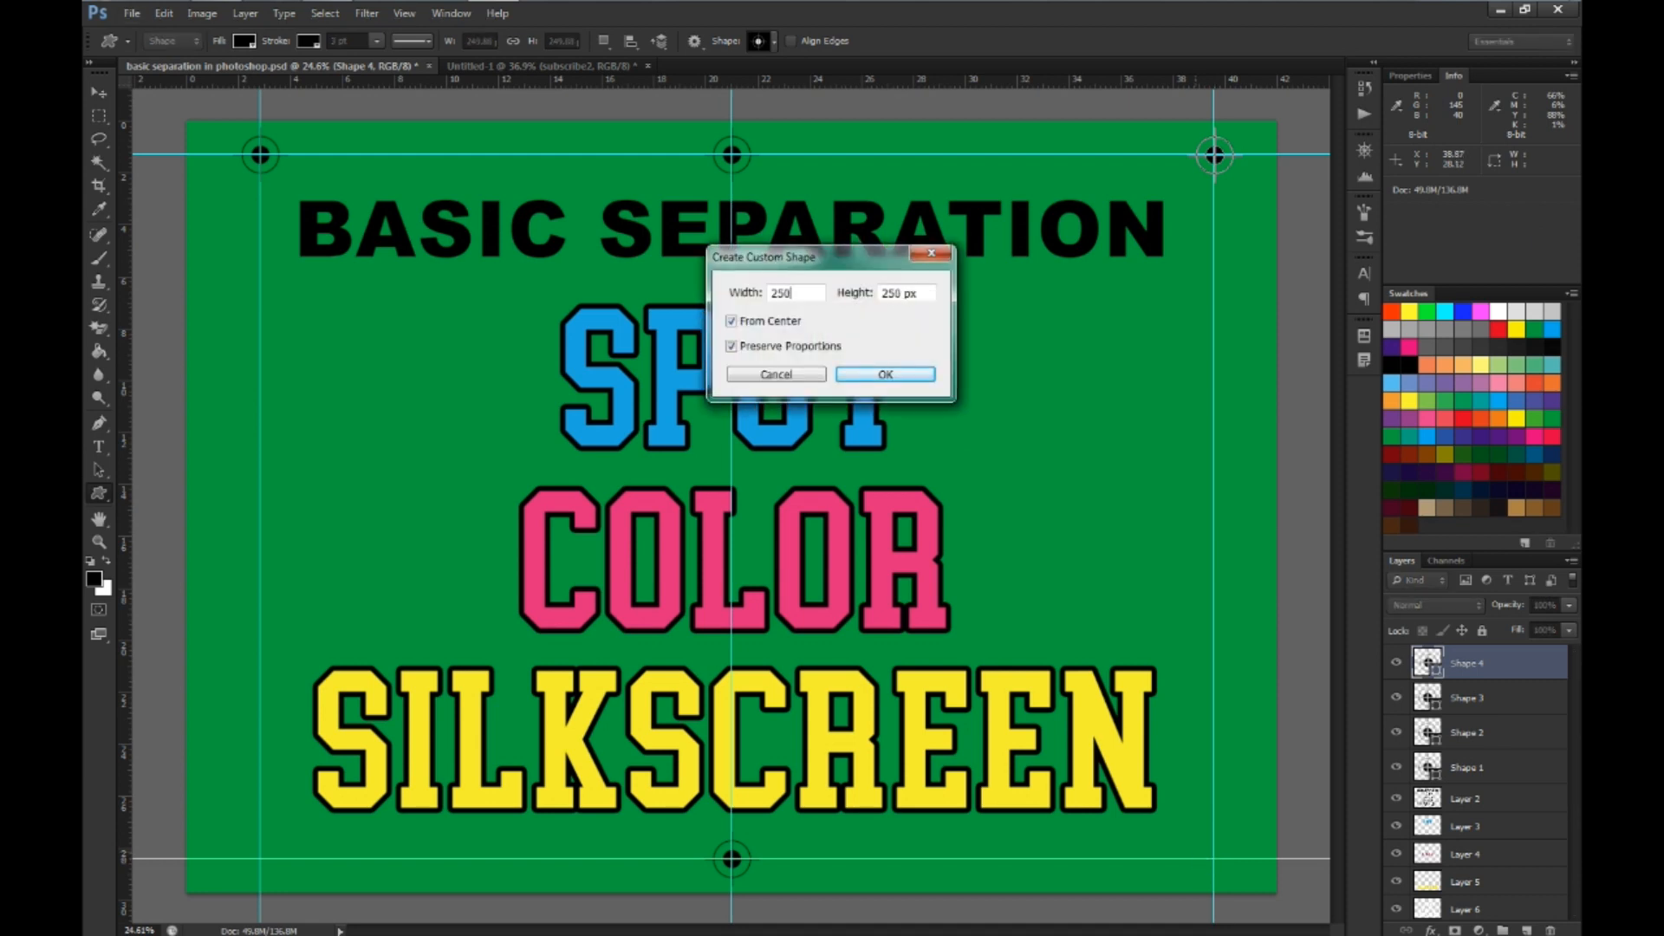
key(Return)
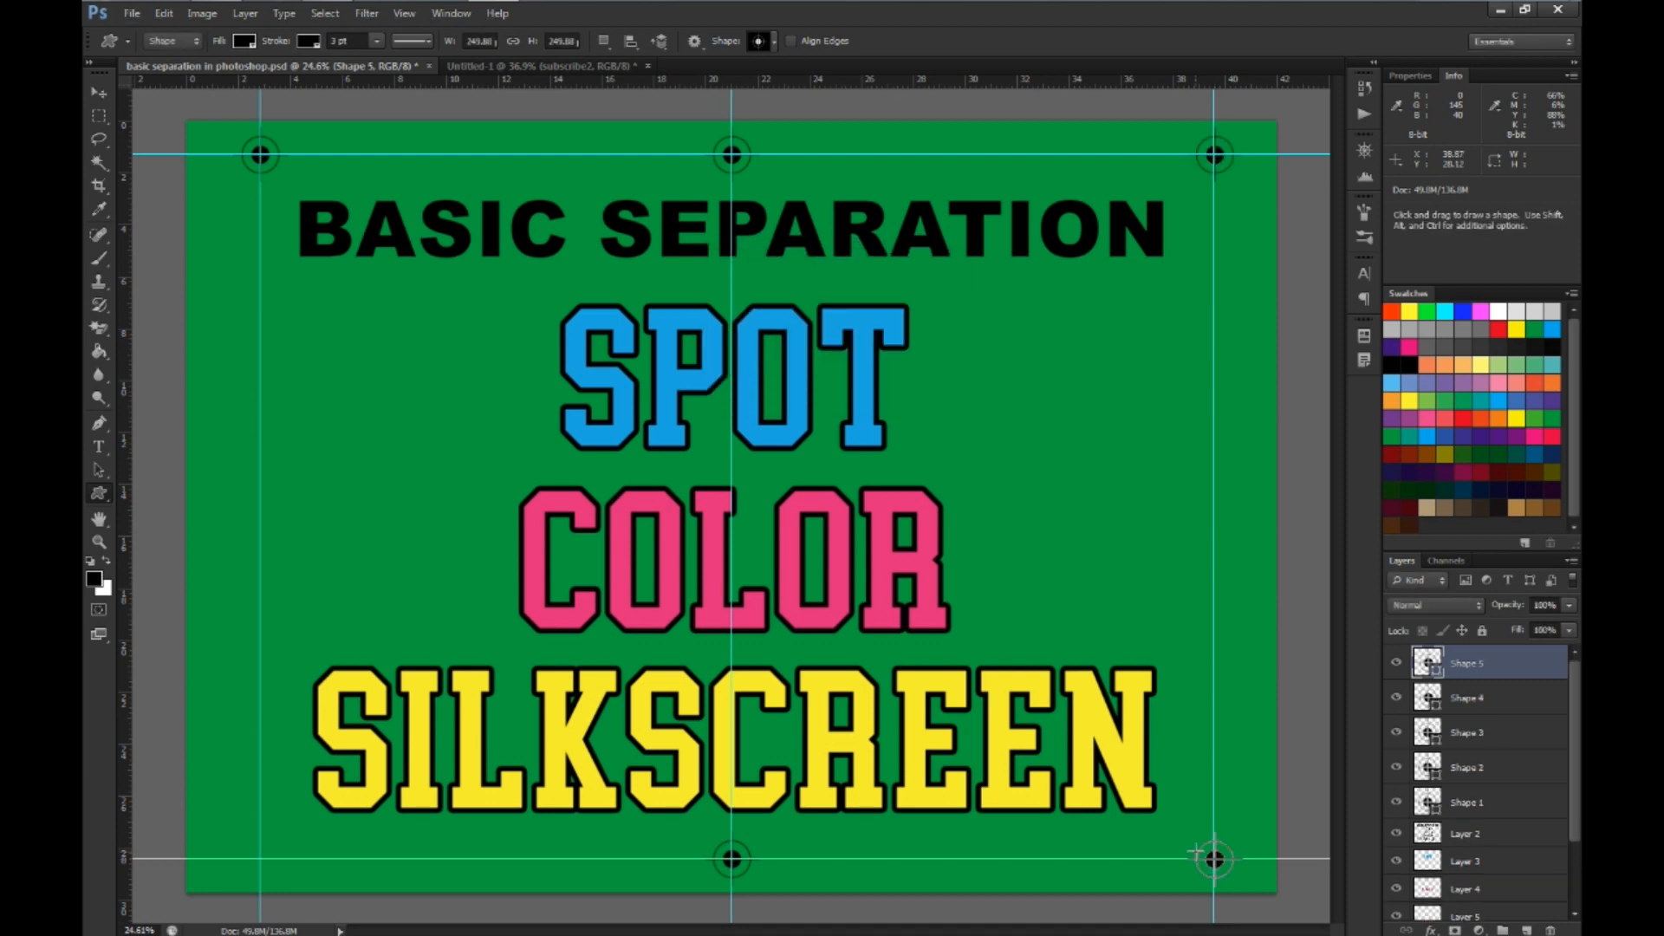
Place a 250 px registration target centered on the guide intersection in the canvas's lower-left corner
click(260, 858)
text(250)
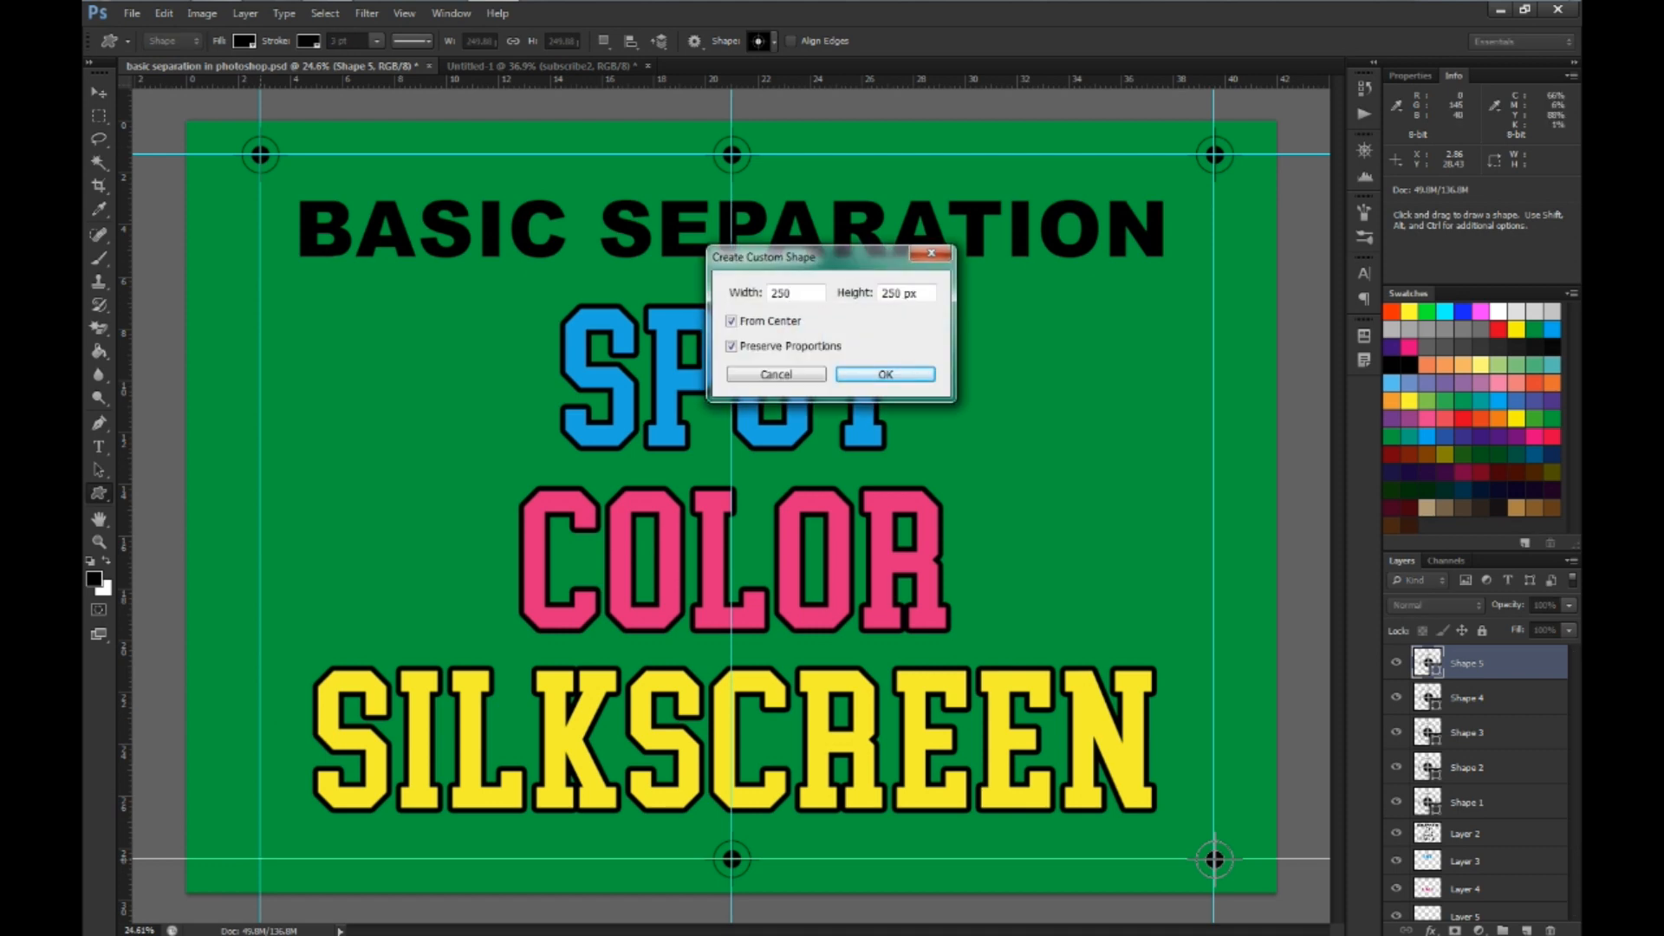
key(Return)
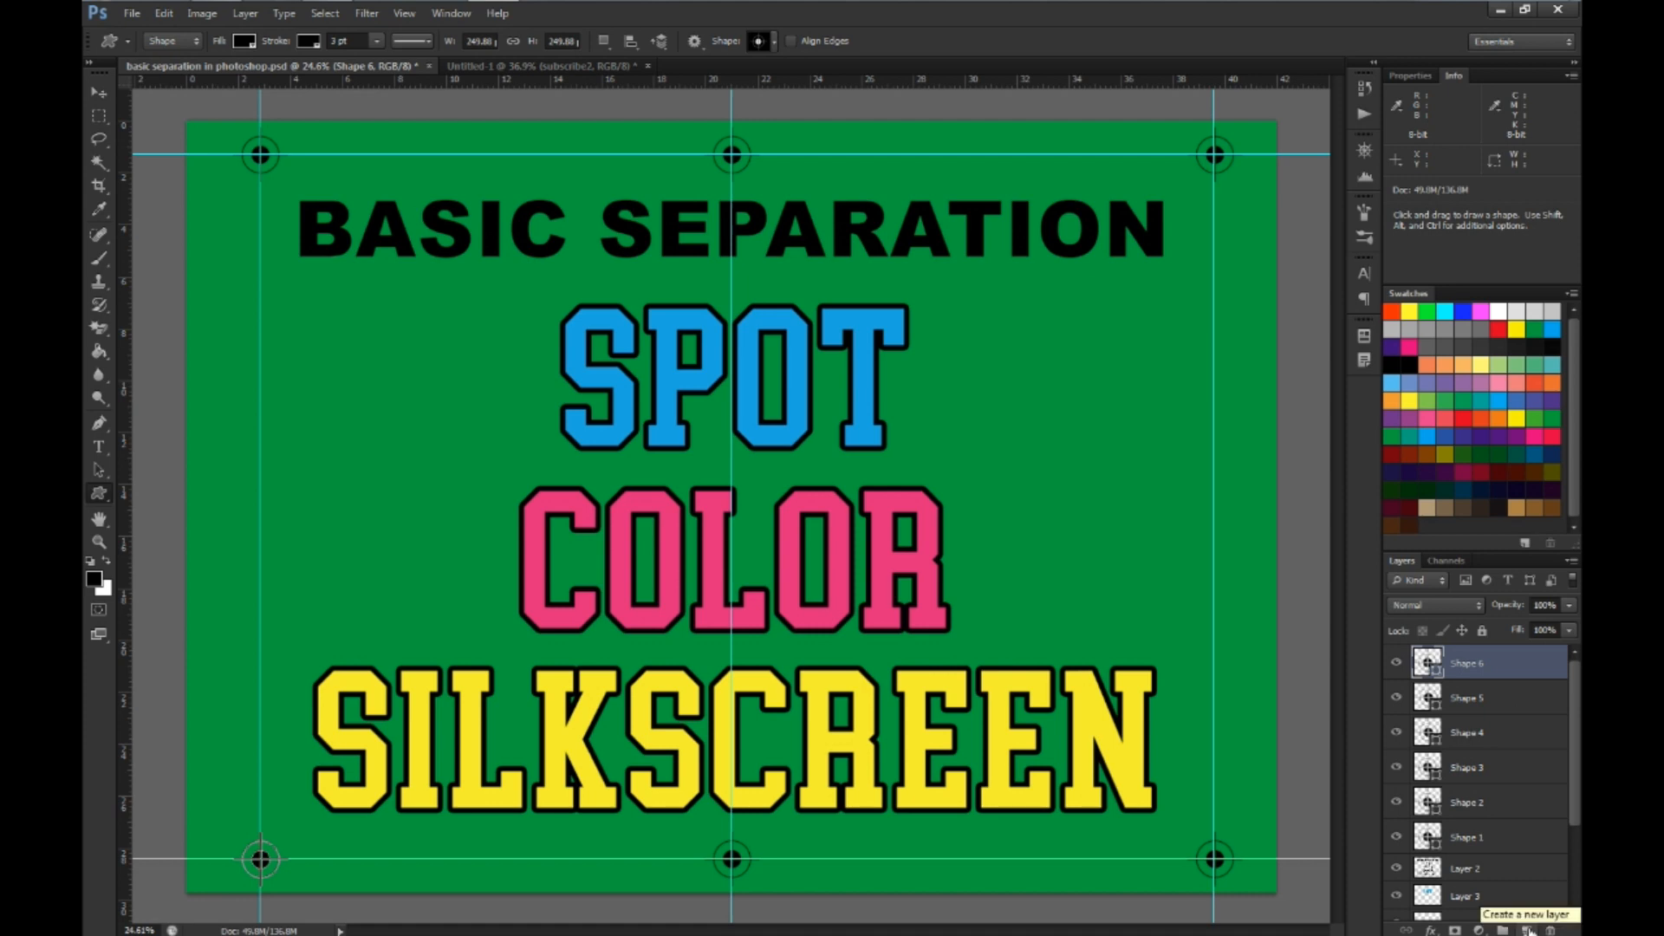
Add an empty layer beneath the six registration shape layers and merge it with all of them into one layer
click(1527, 930)
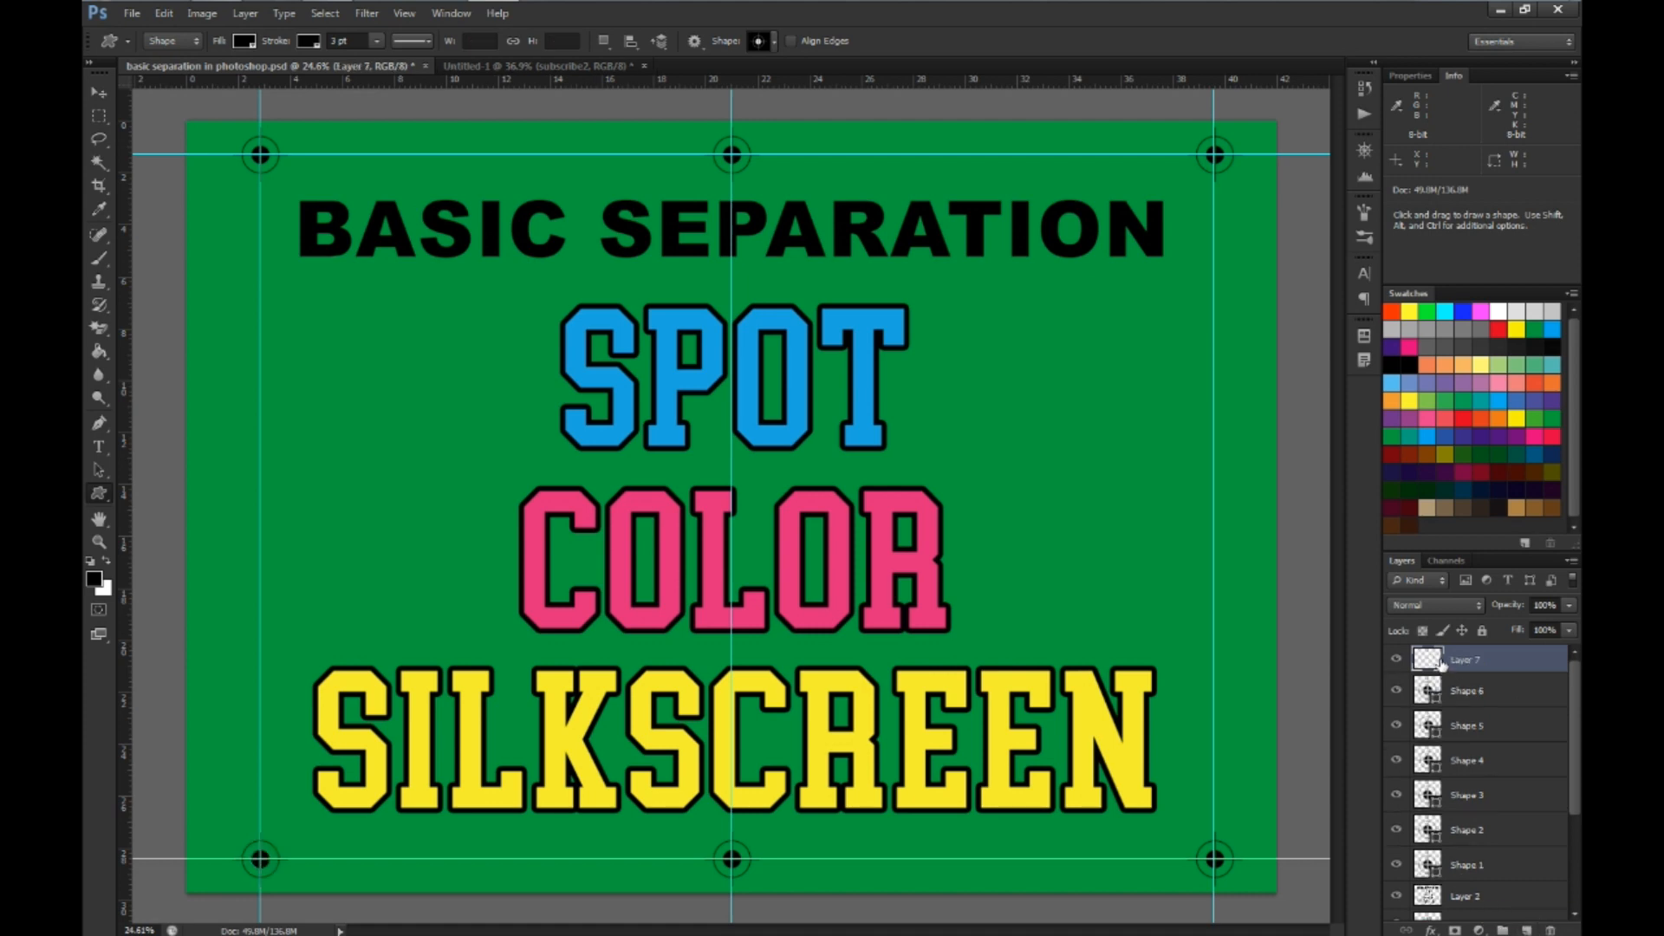
drag(1434, 663, 1427, 875)
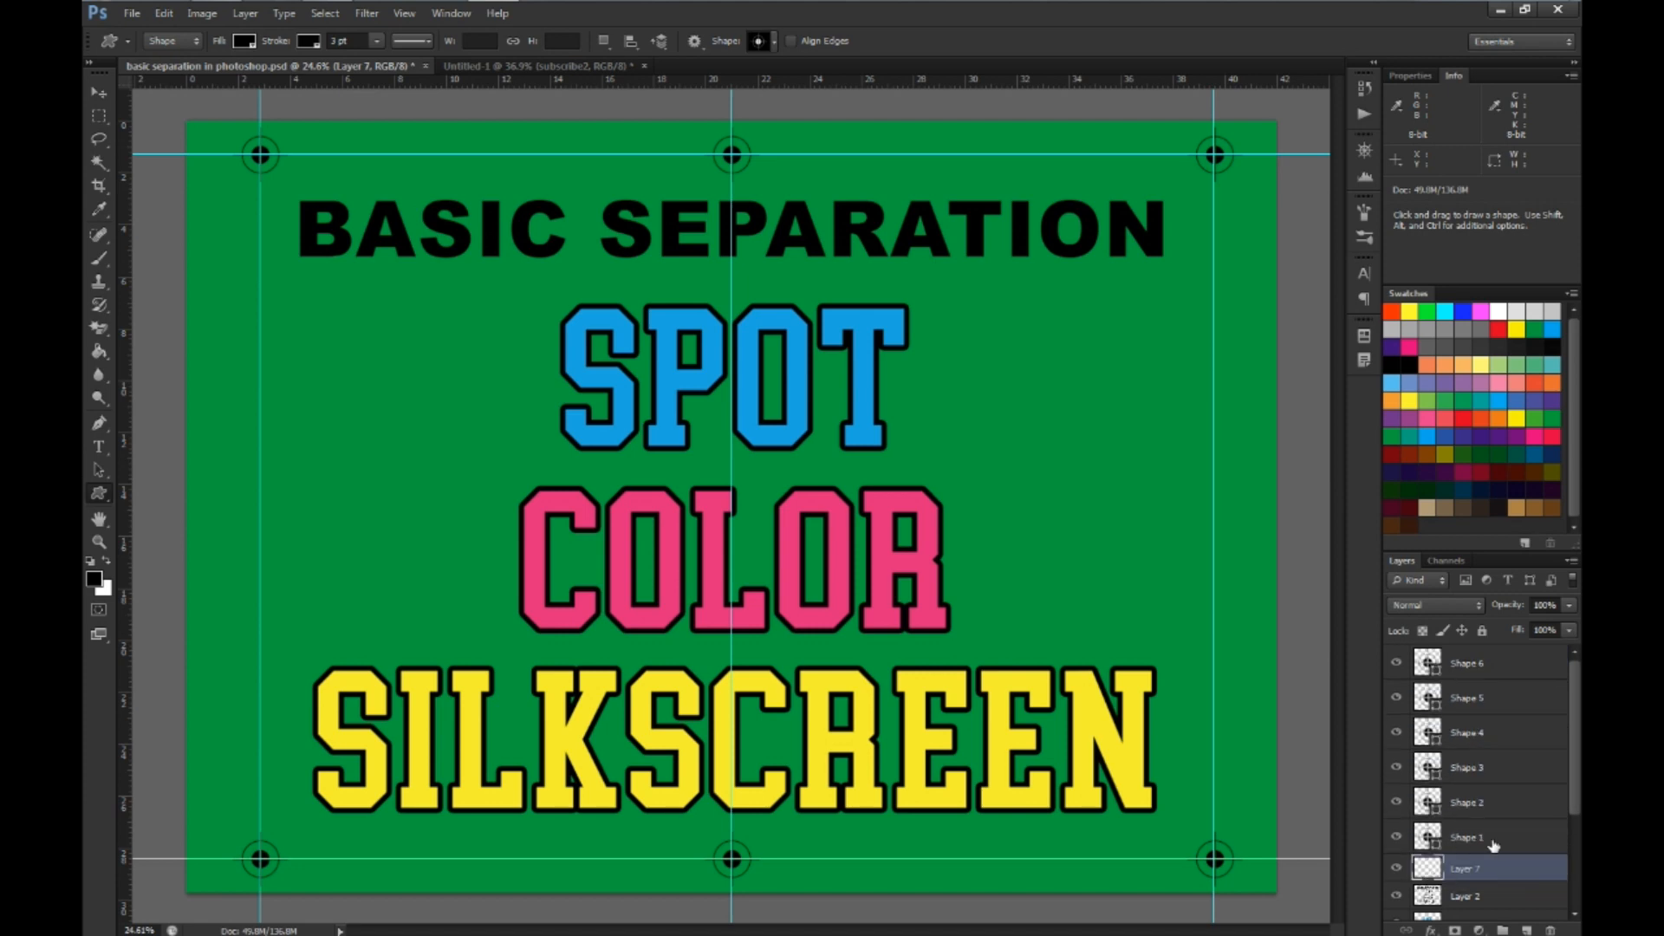
click(1478, 667)
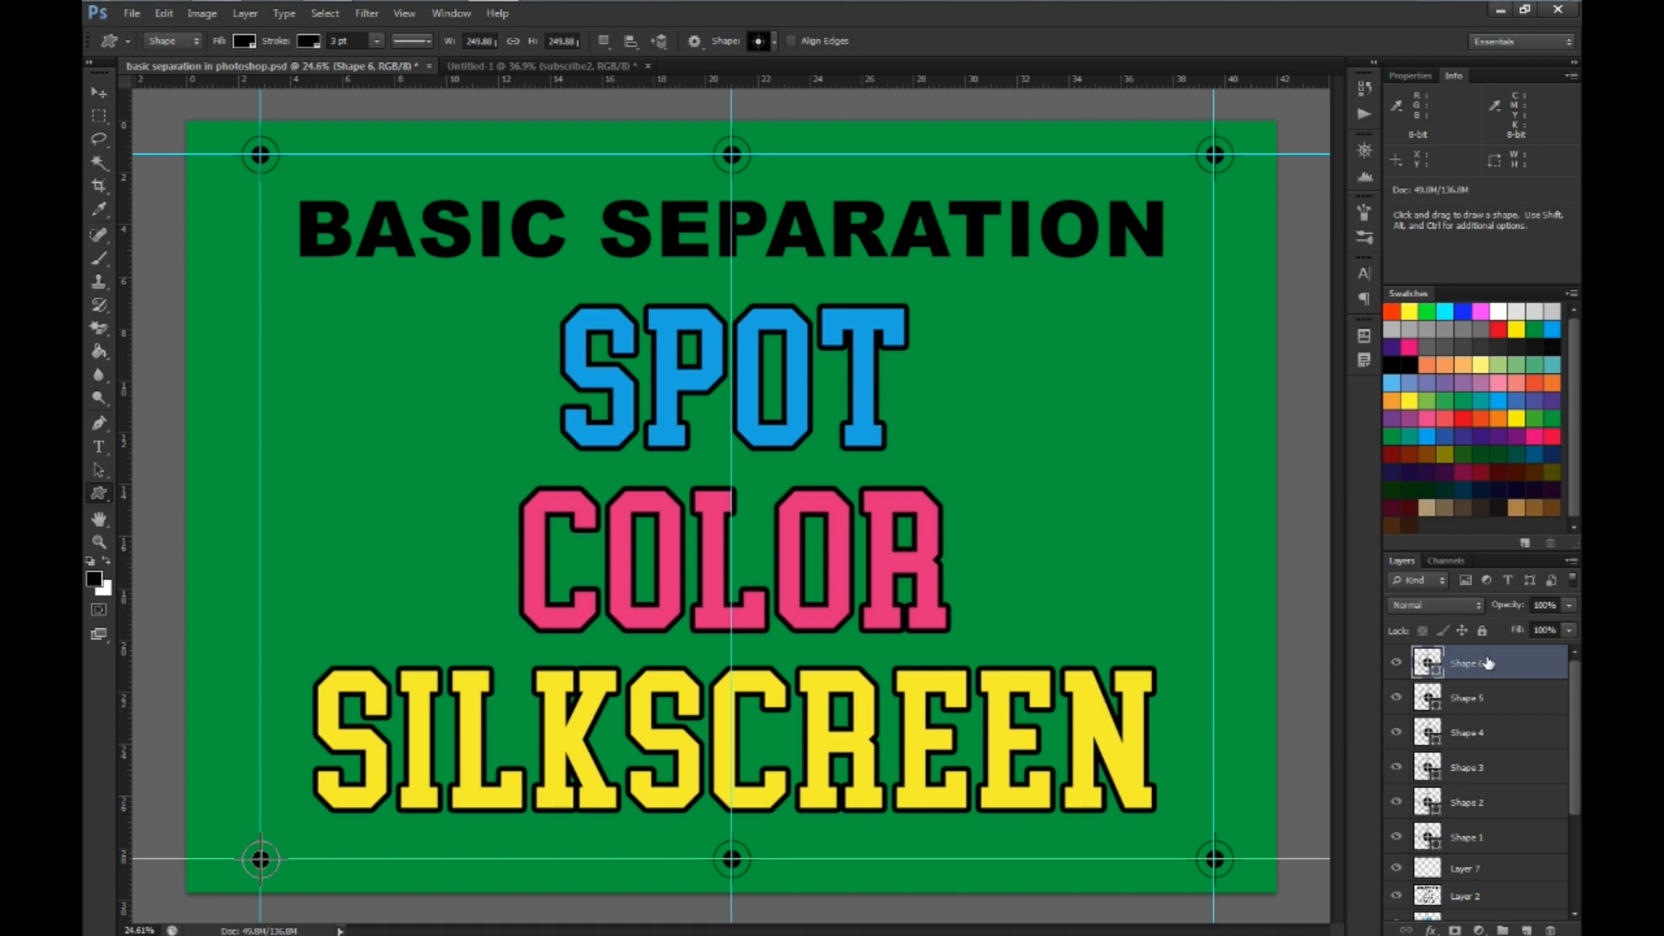
shift+click(1465, 700)
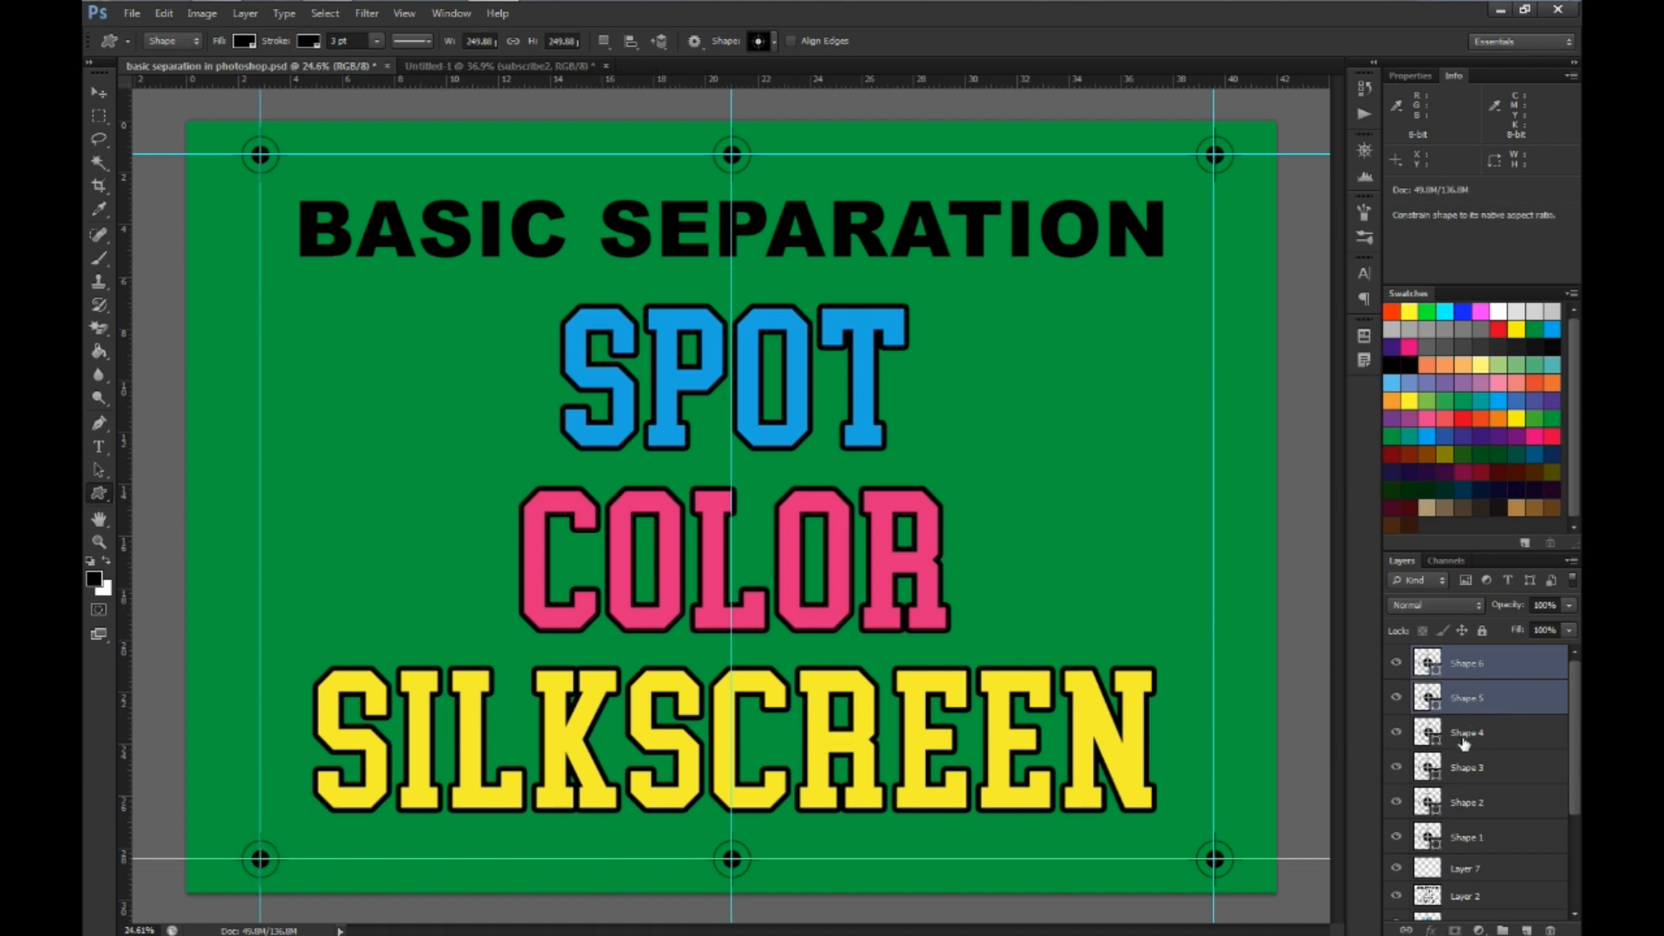
shift+click(1464, 737)
shift+click(1466, 770)
shift+click(1462, 805)
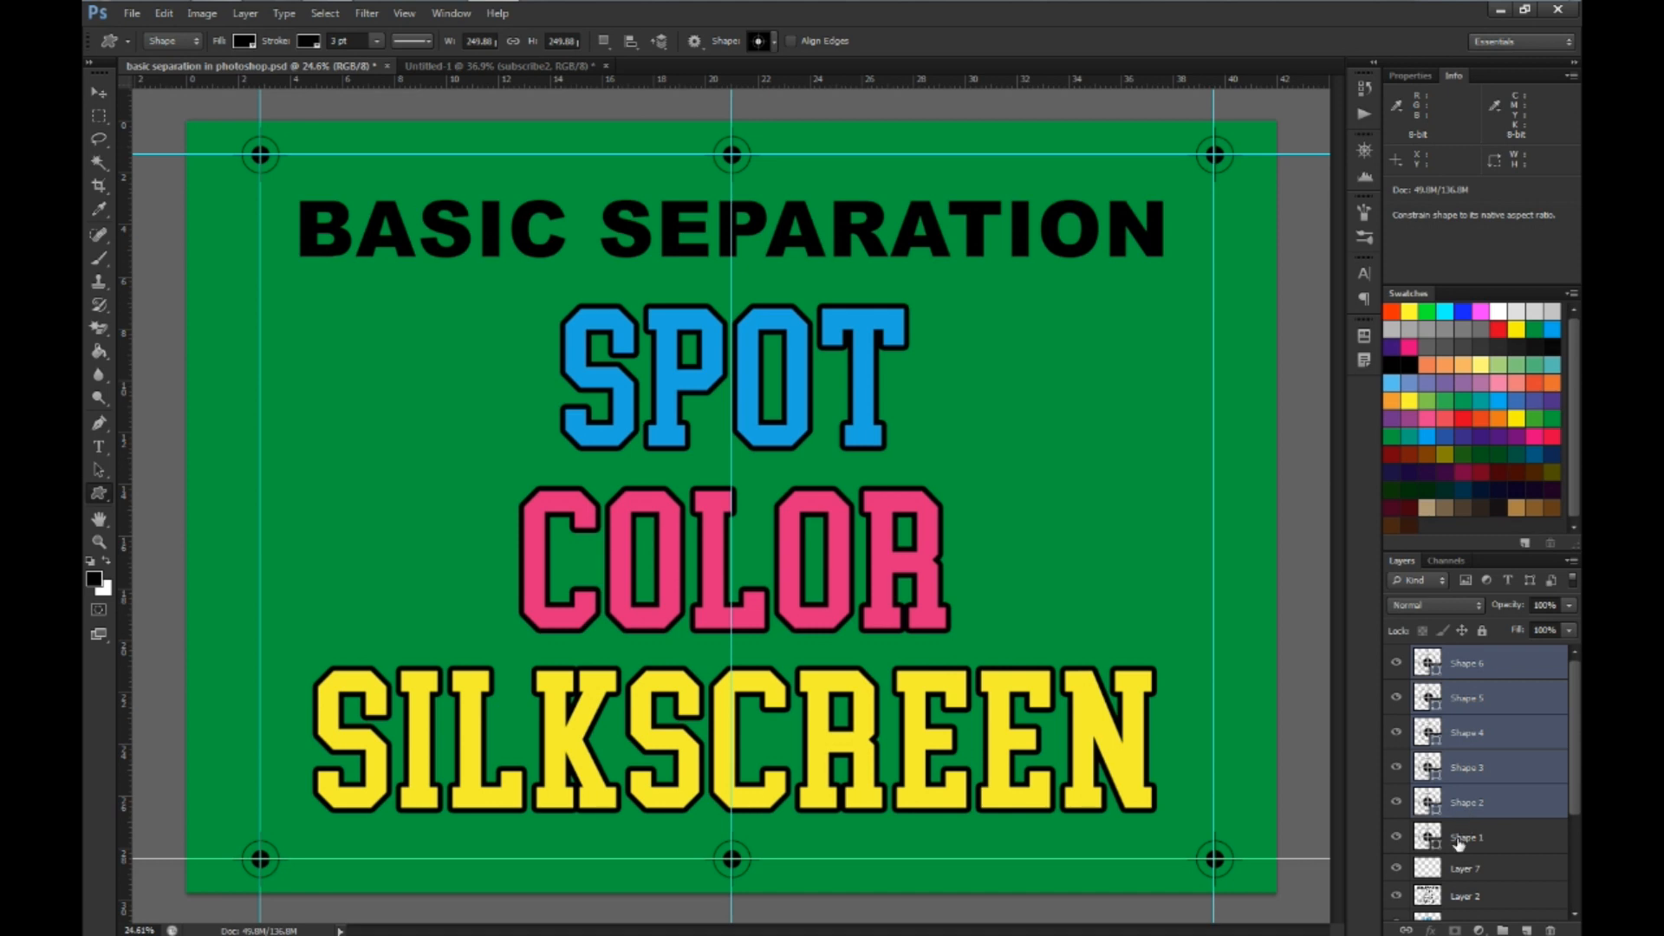
shift+click(1460, 837)
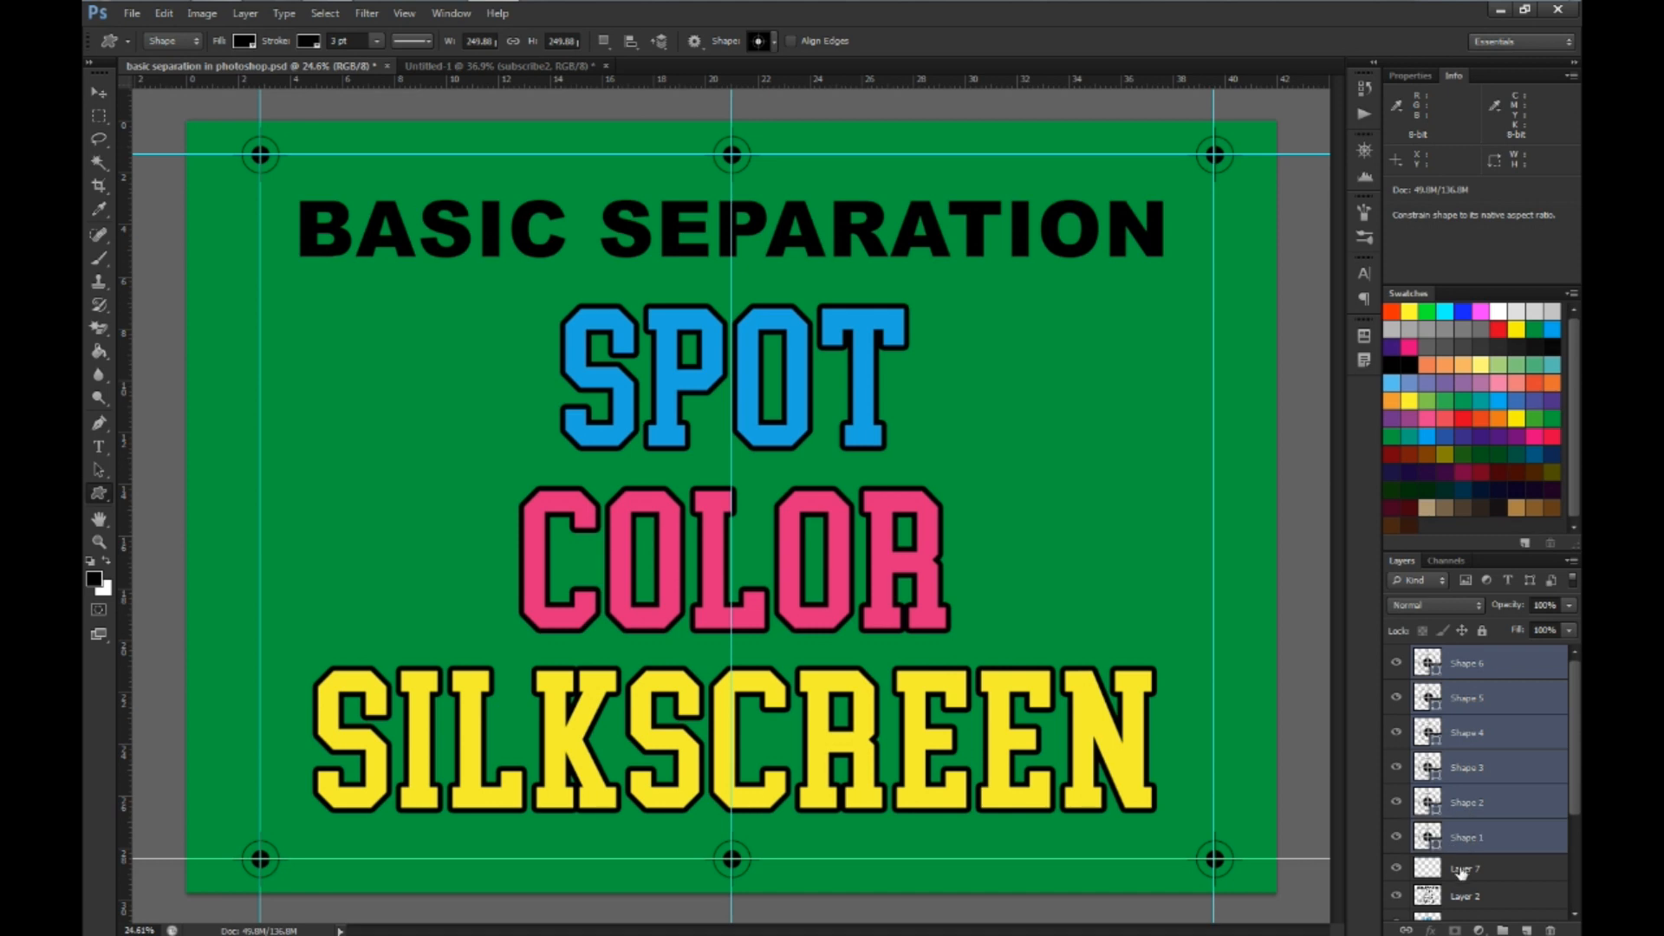
shift+click(1461, 869)
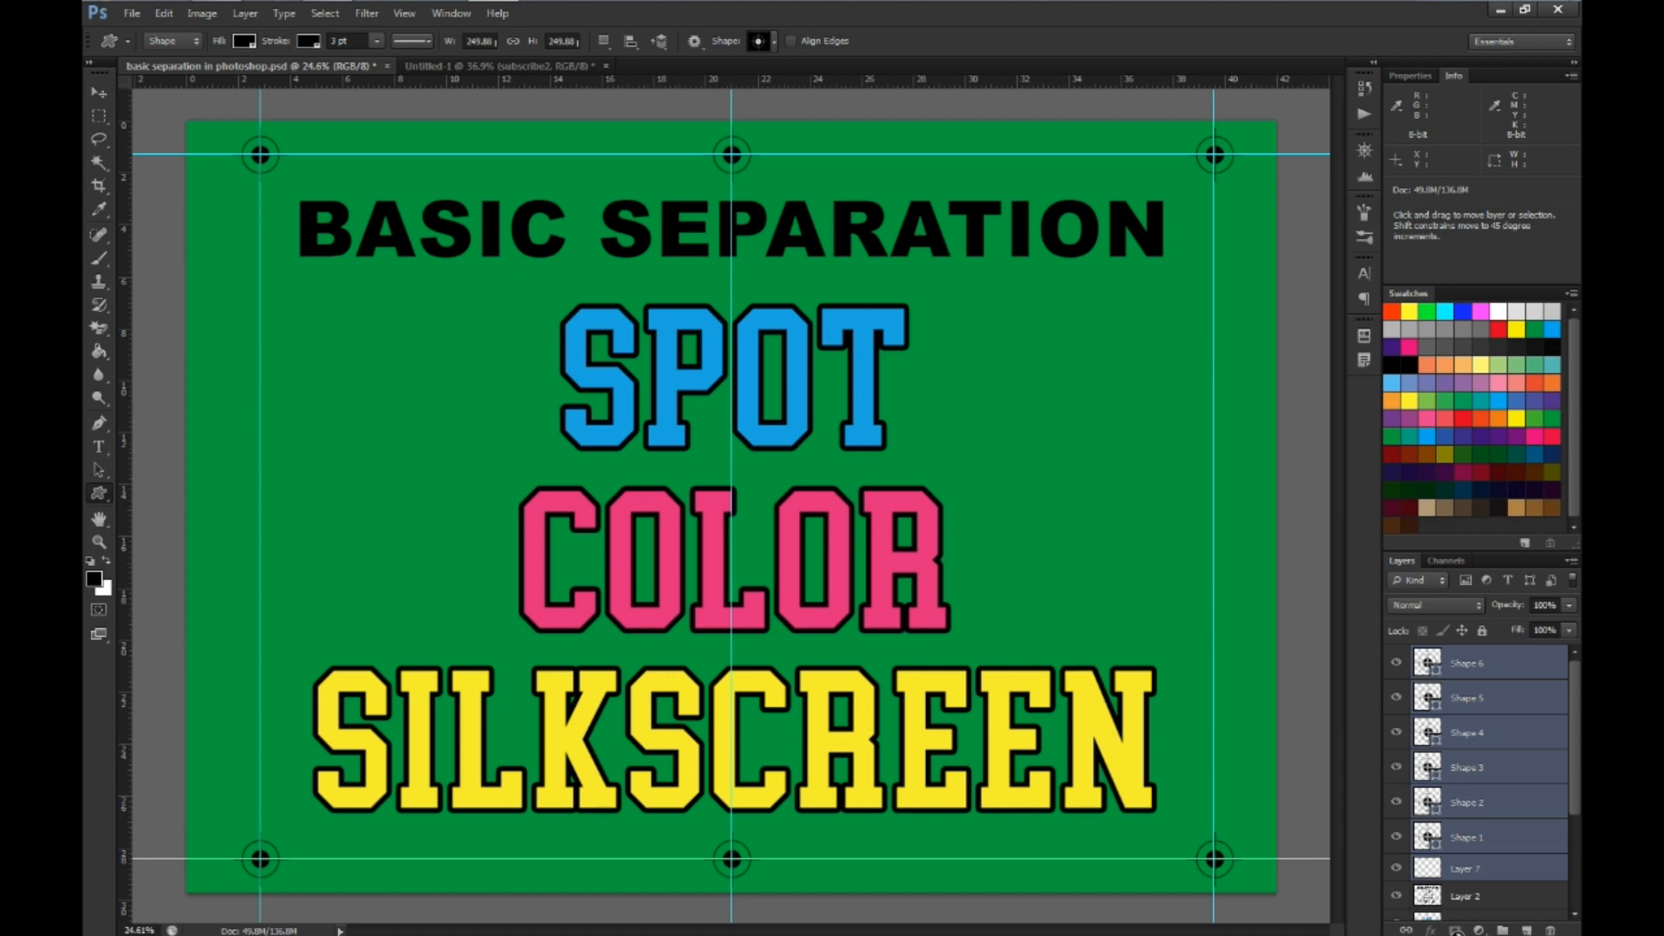
key(ctrl+e)
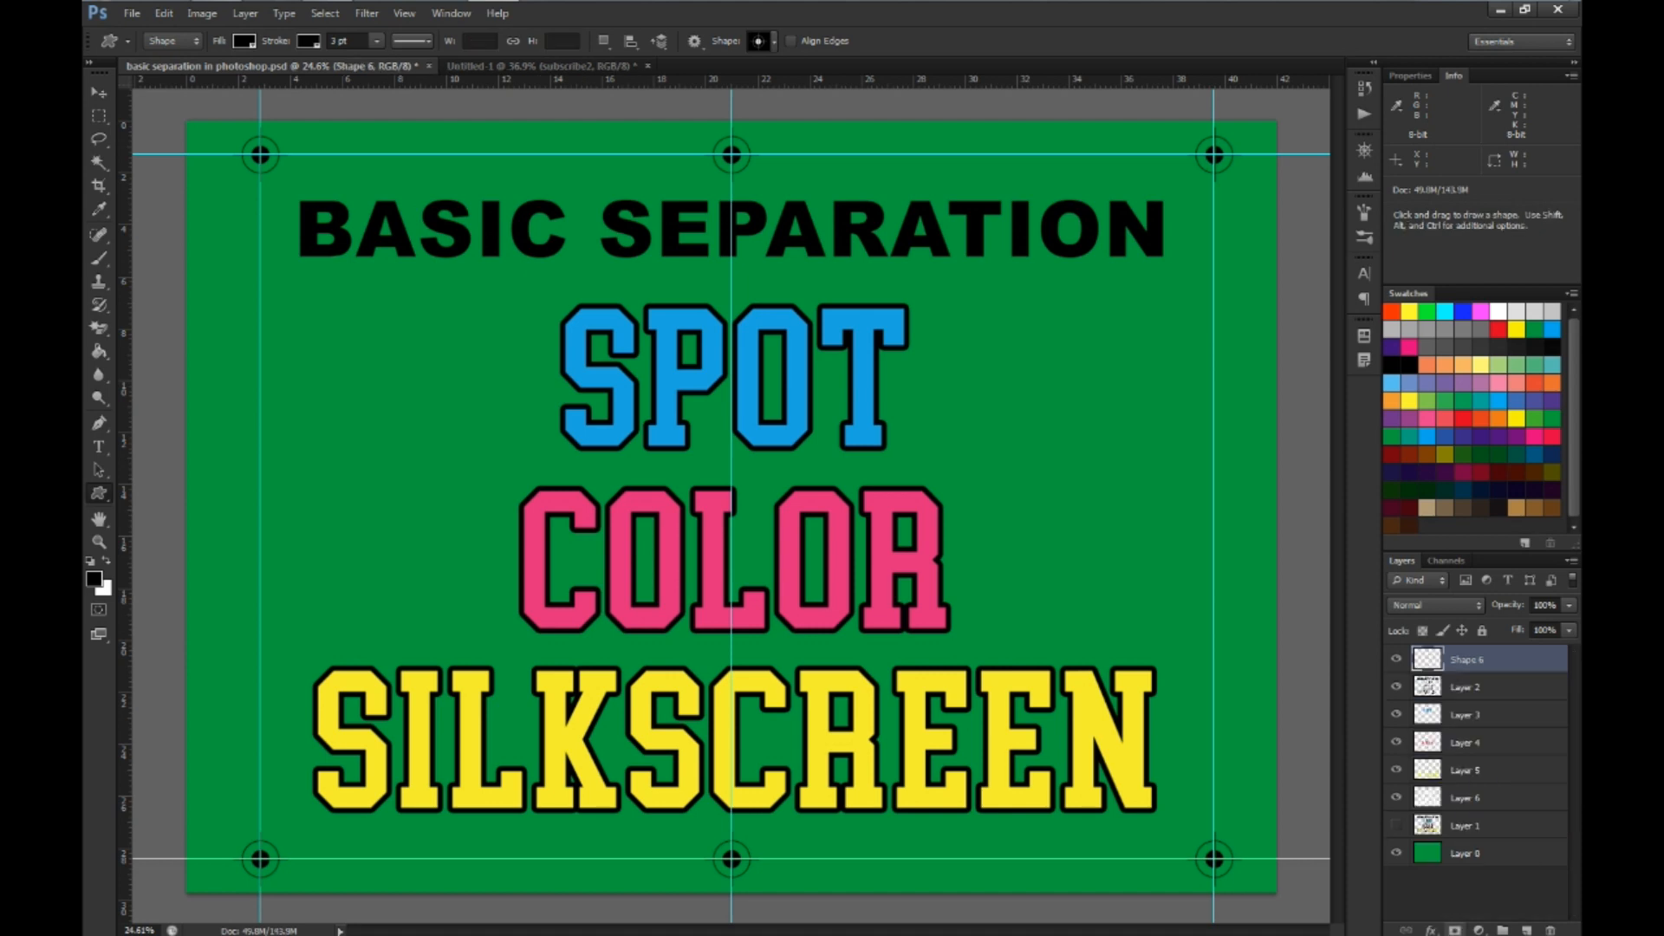
Switch the merged registration mark layer's visibility off and on repeatedly to check all six targets
click(1396, 660)
click(1396, 660)
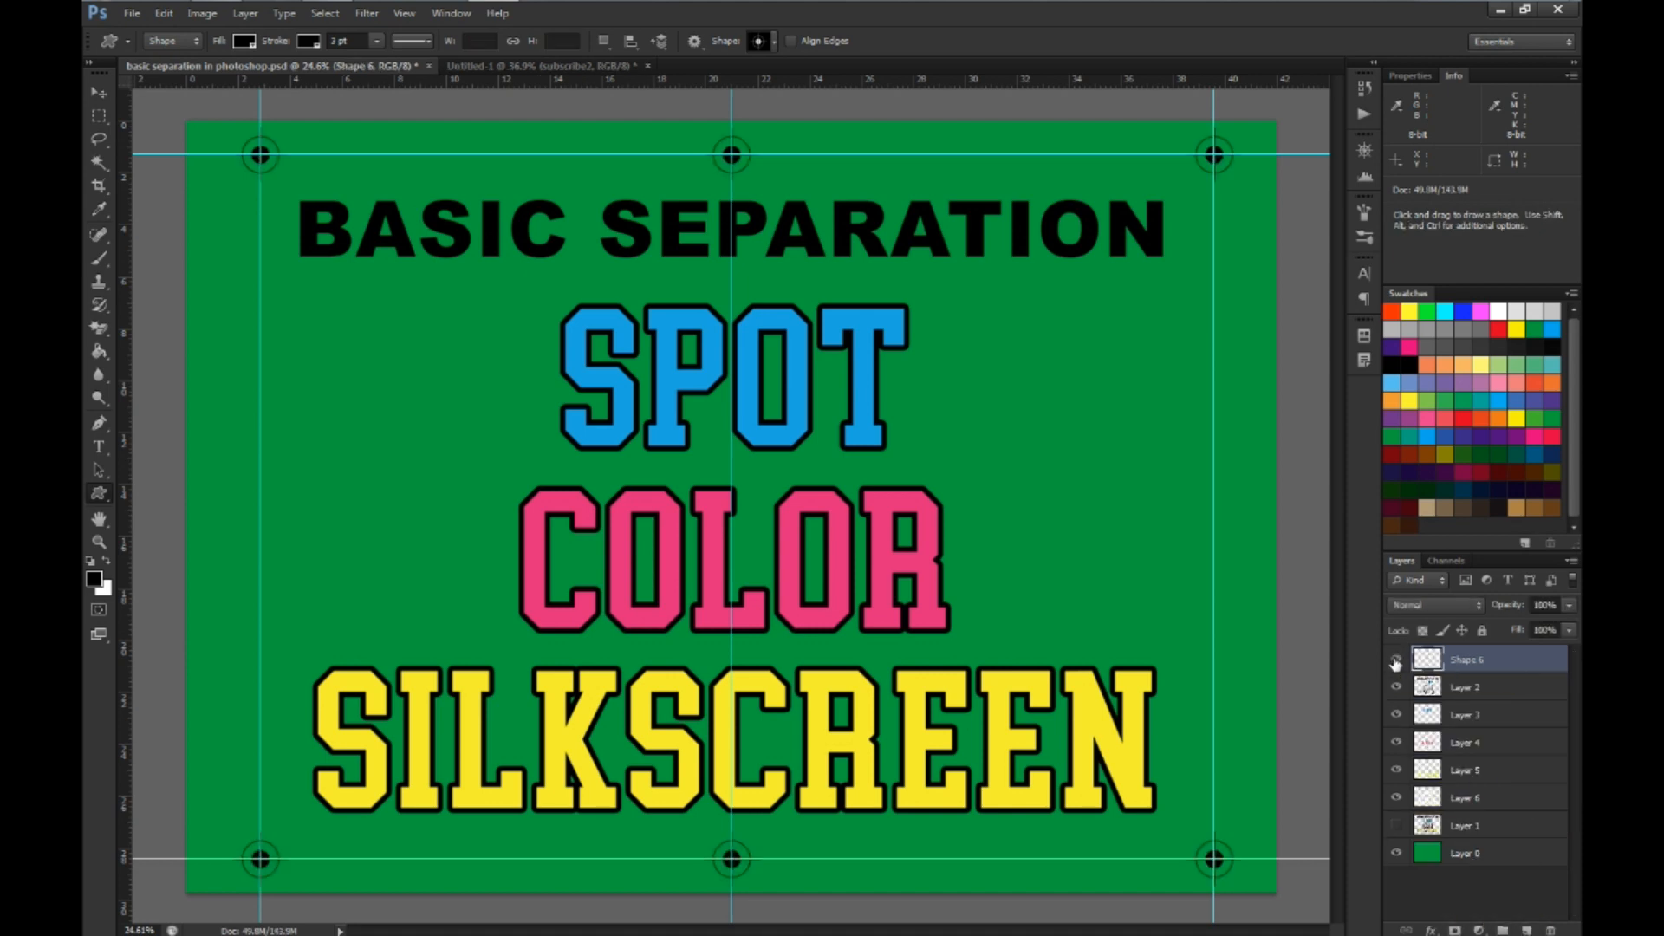
click(1395, 660)
click(1395, 660)
click(1395, 660)
click(1395, 662)
click(1395, 661)
click(1395, 662)
click(1396, 661)
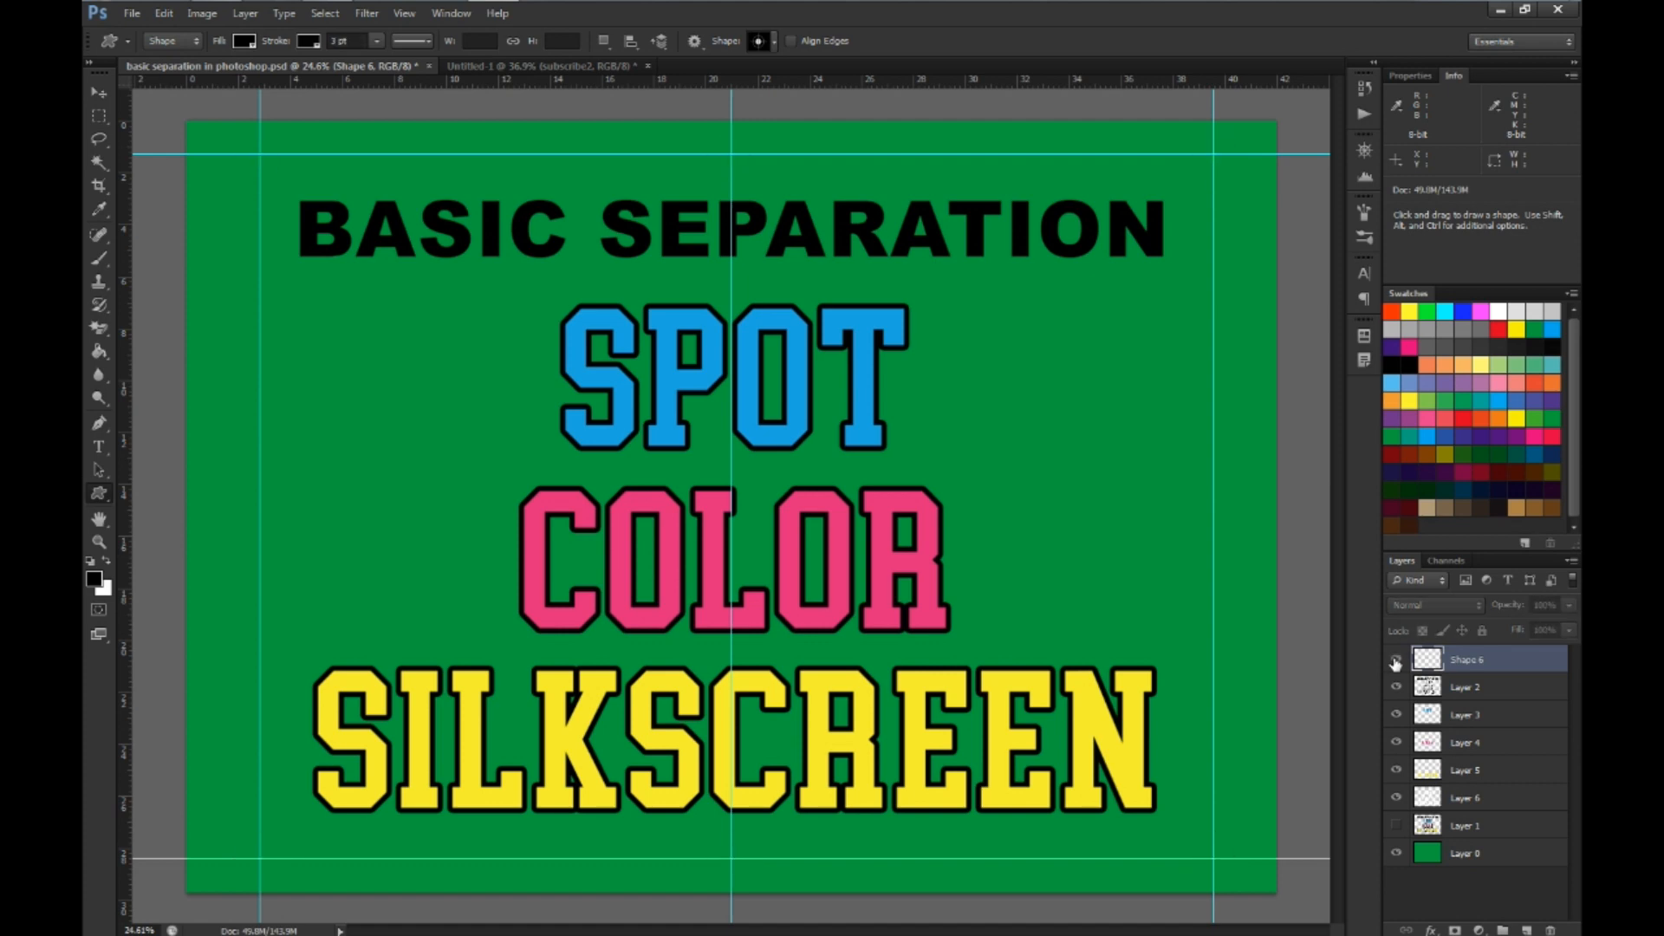
click(1396, 661)
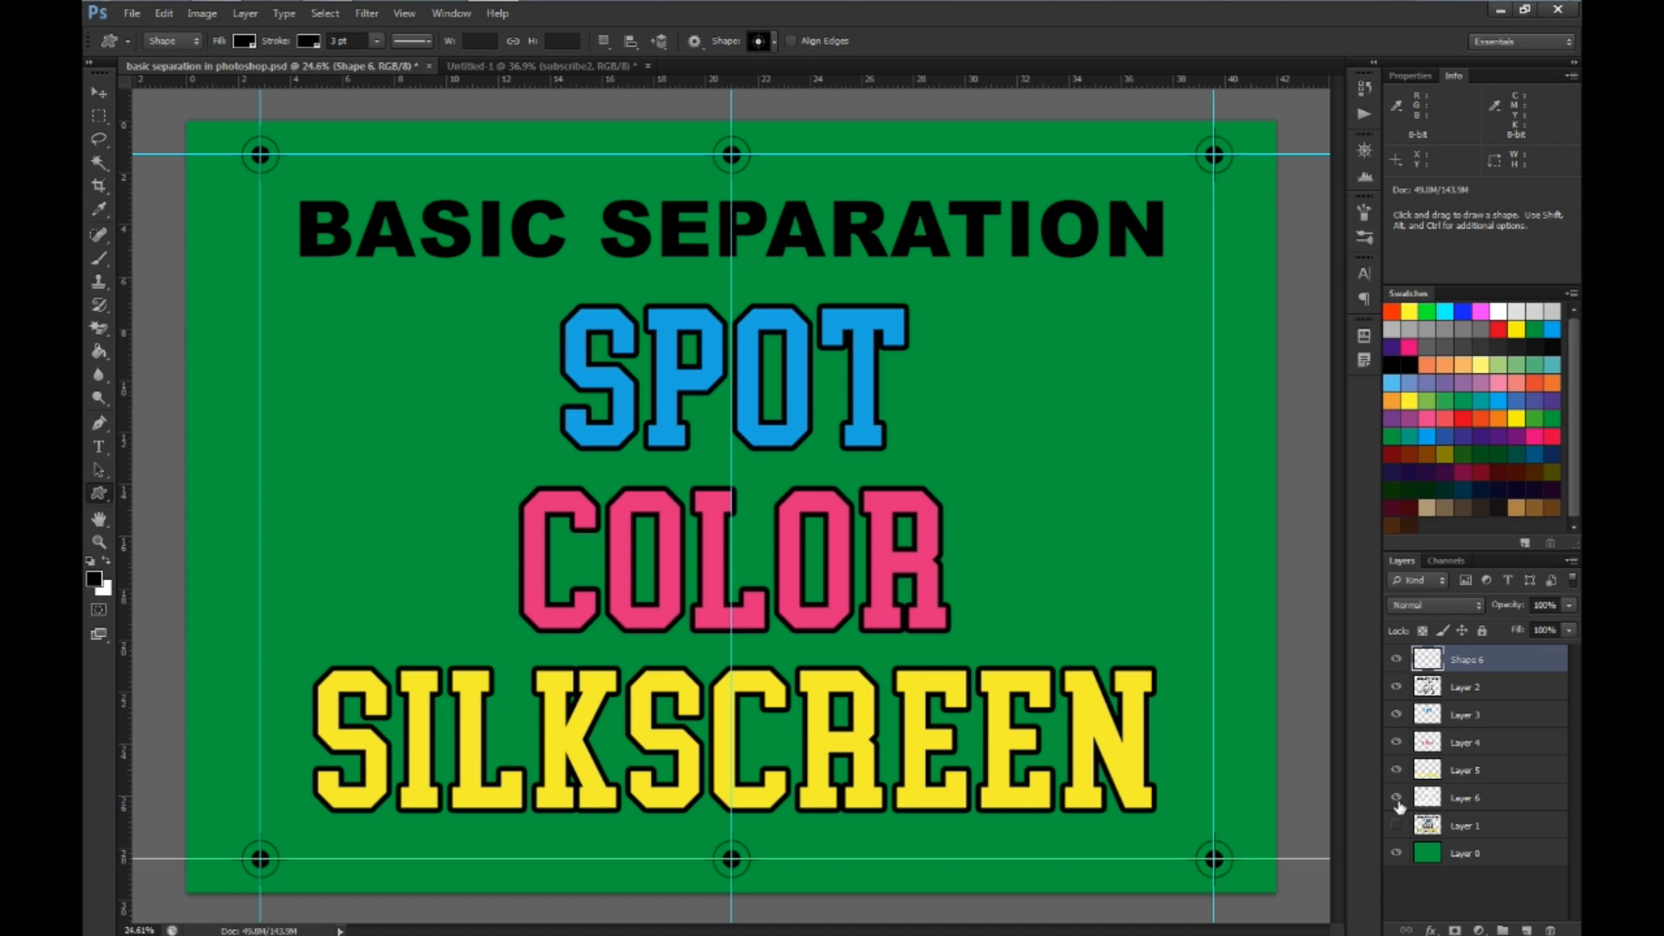
Hide and restore the yellow, magenta, cyan and black layers one by one to examine the separations over the white underbase
click(1396, 770)
click(1396, 742)
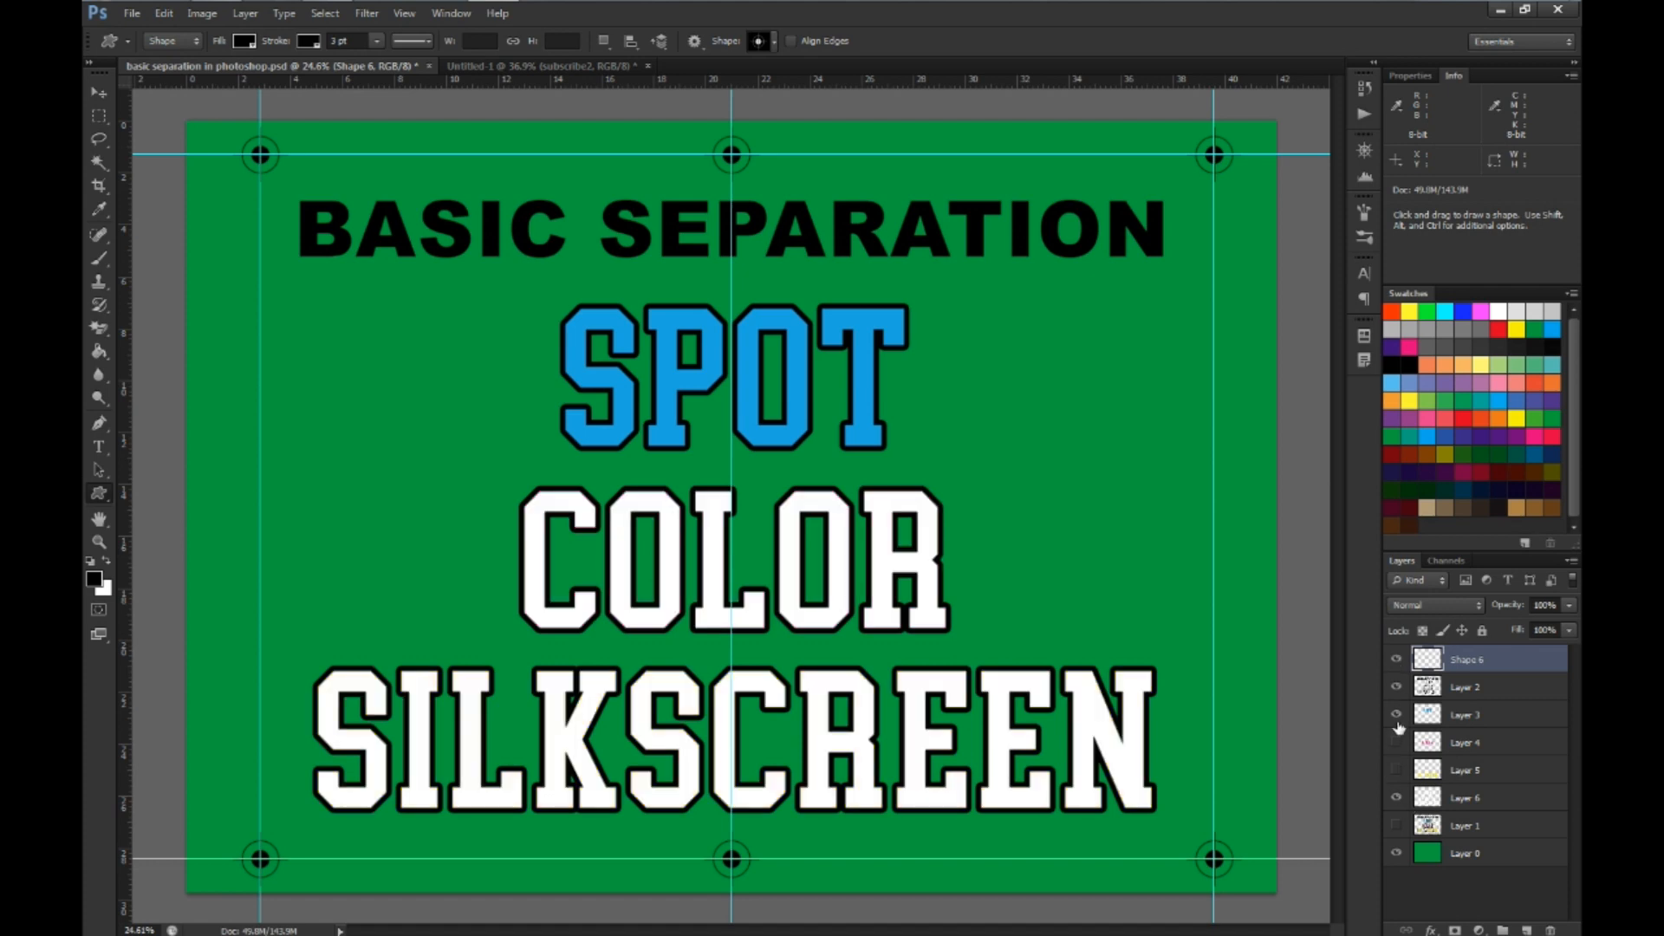
click(1396, 714)
click(1396, 687)
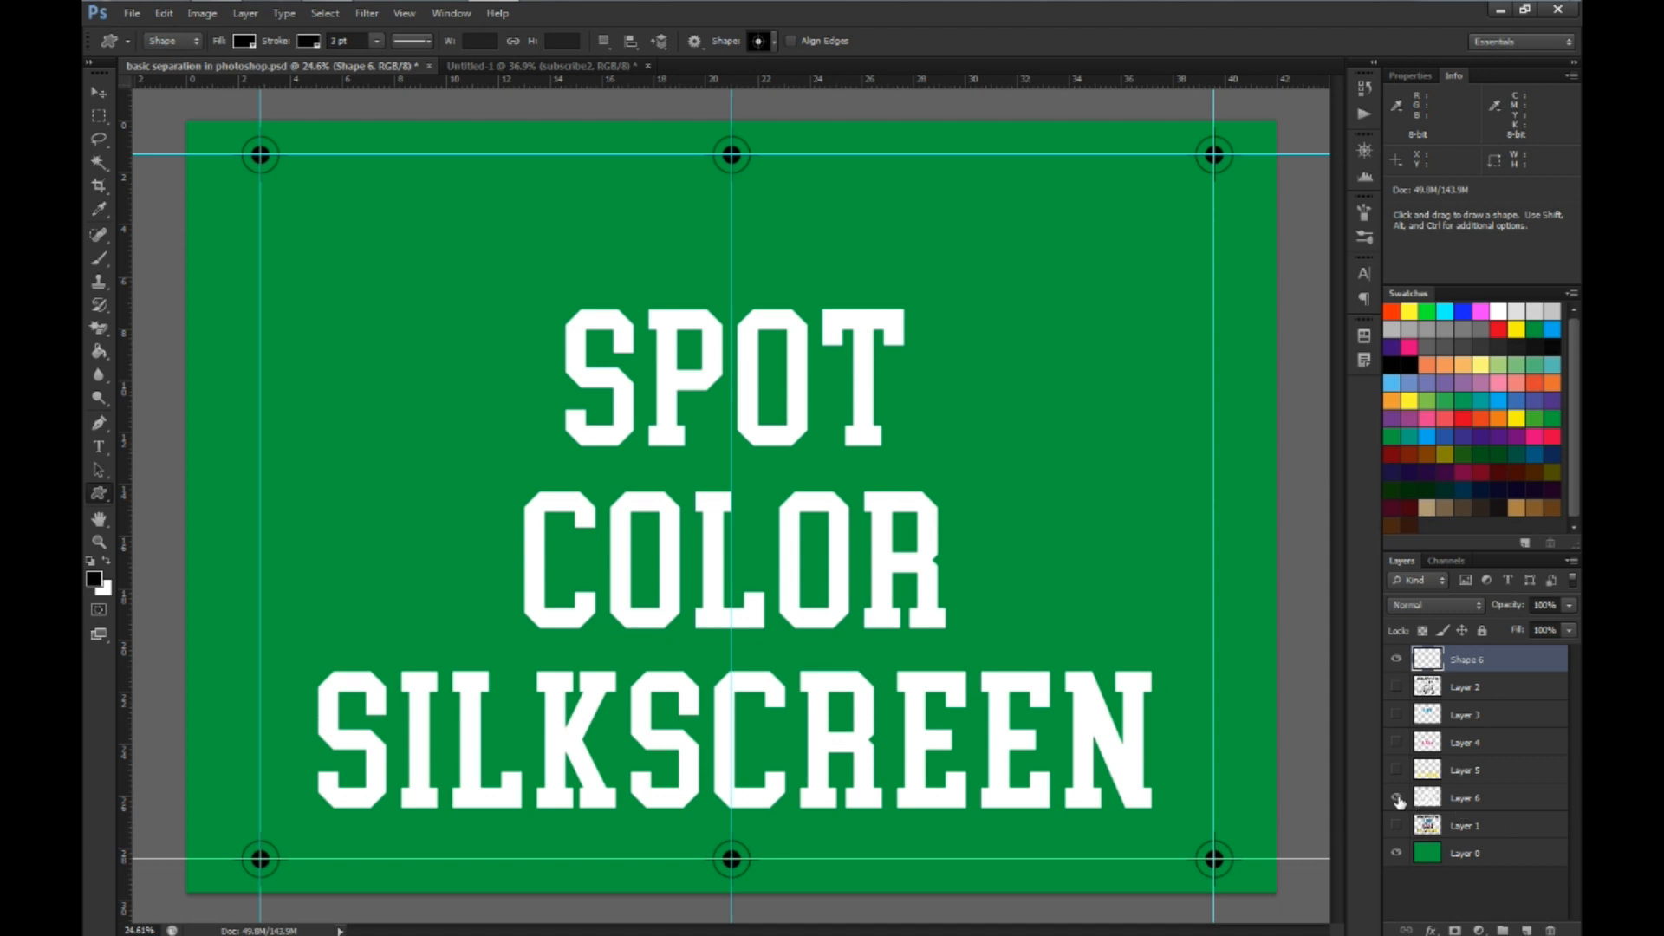
click(1396, 769)
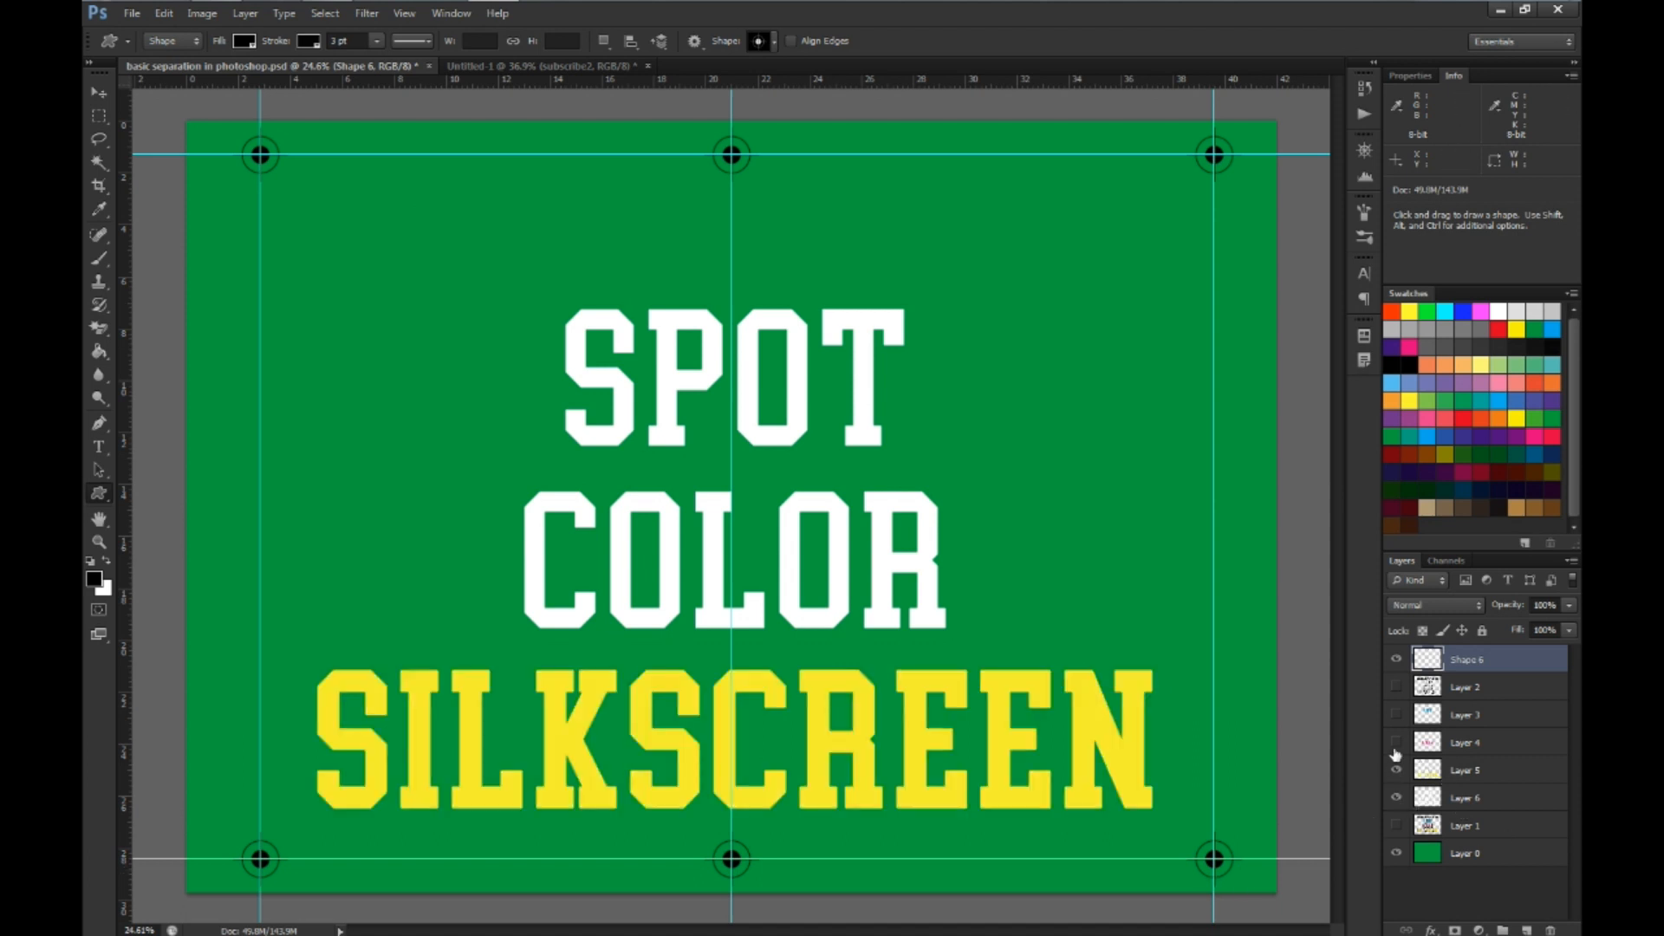
click(1396, 742)
click(1396, 714)
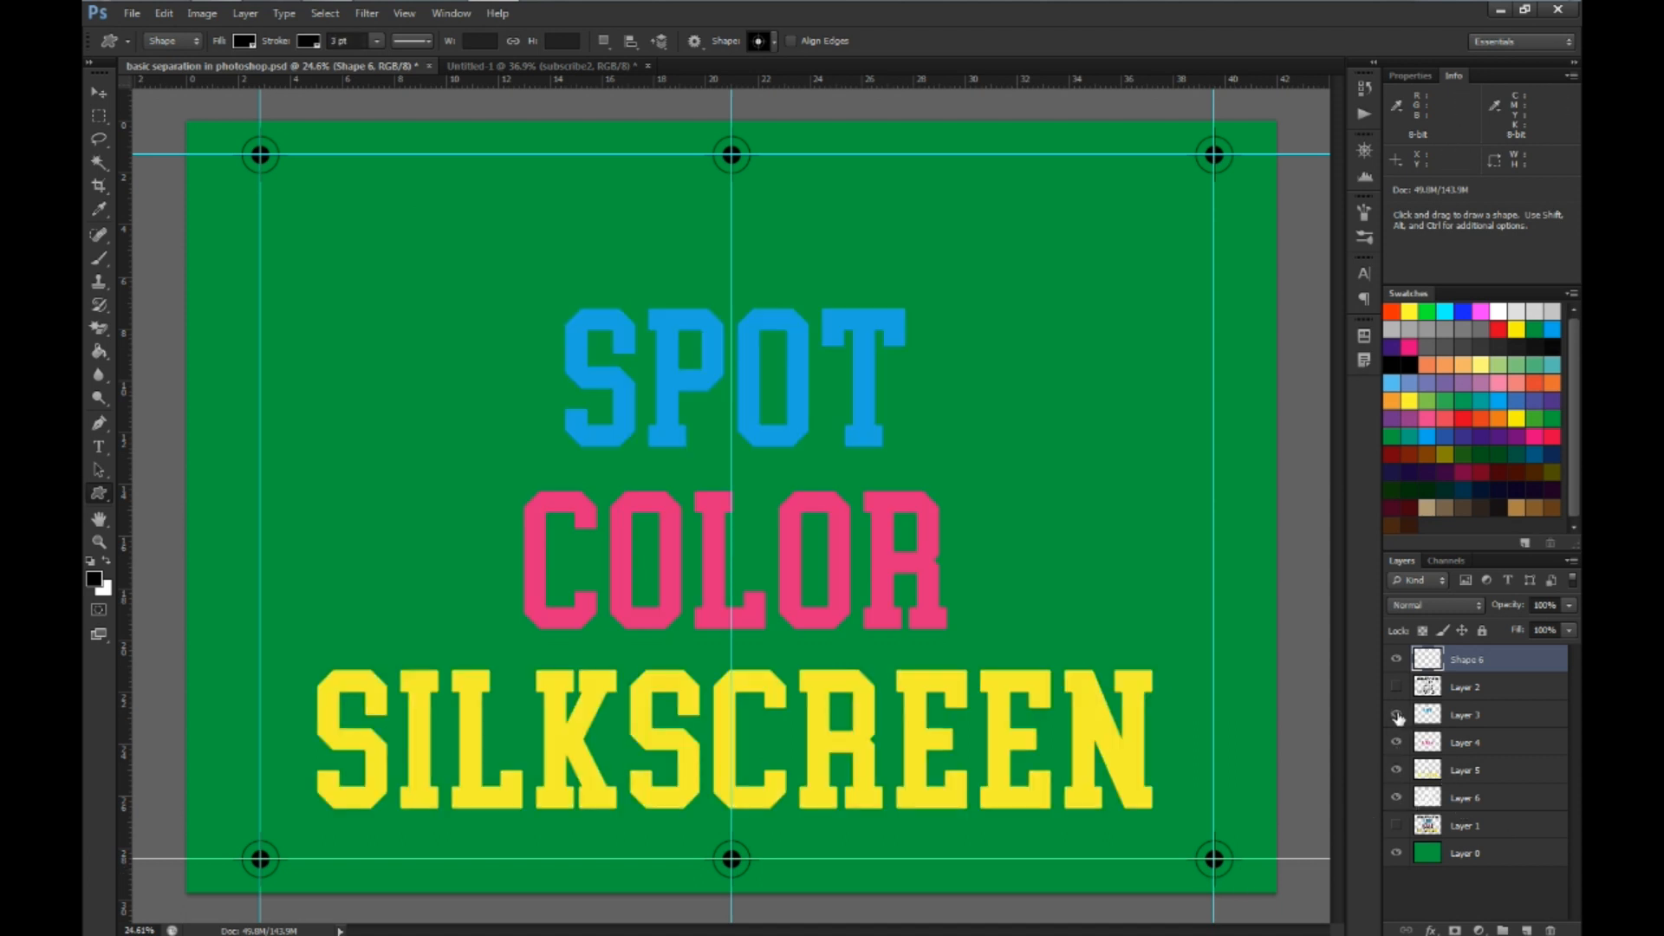
click(1396, 687)
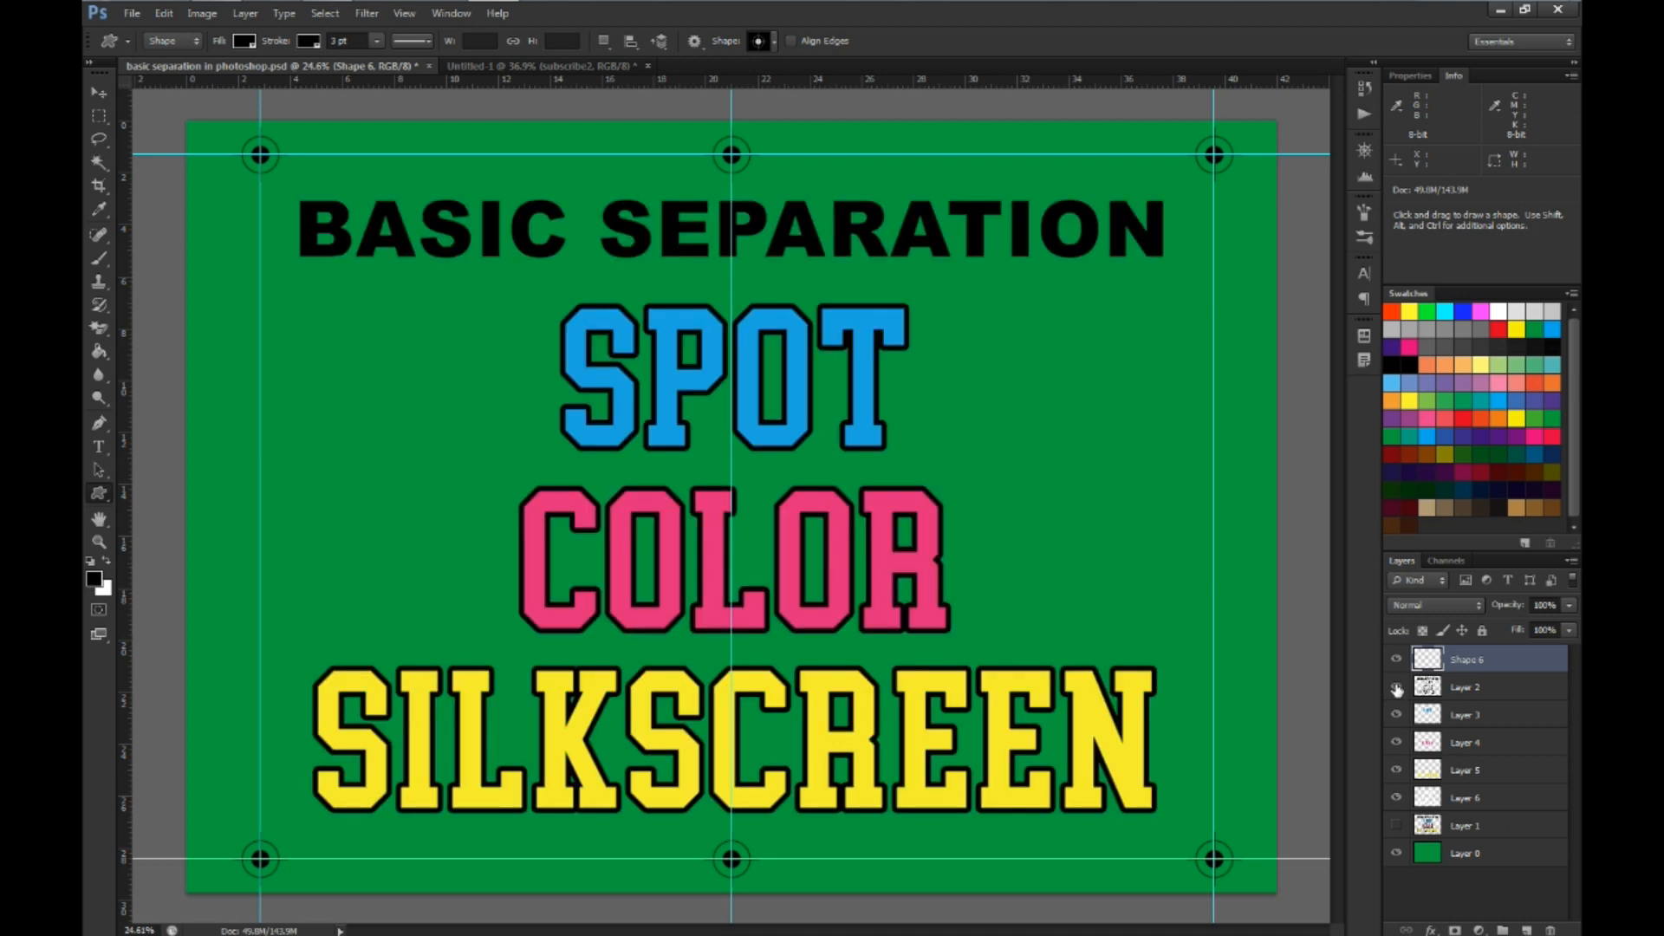
click(1396, 686)
click(1396, 714)
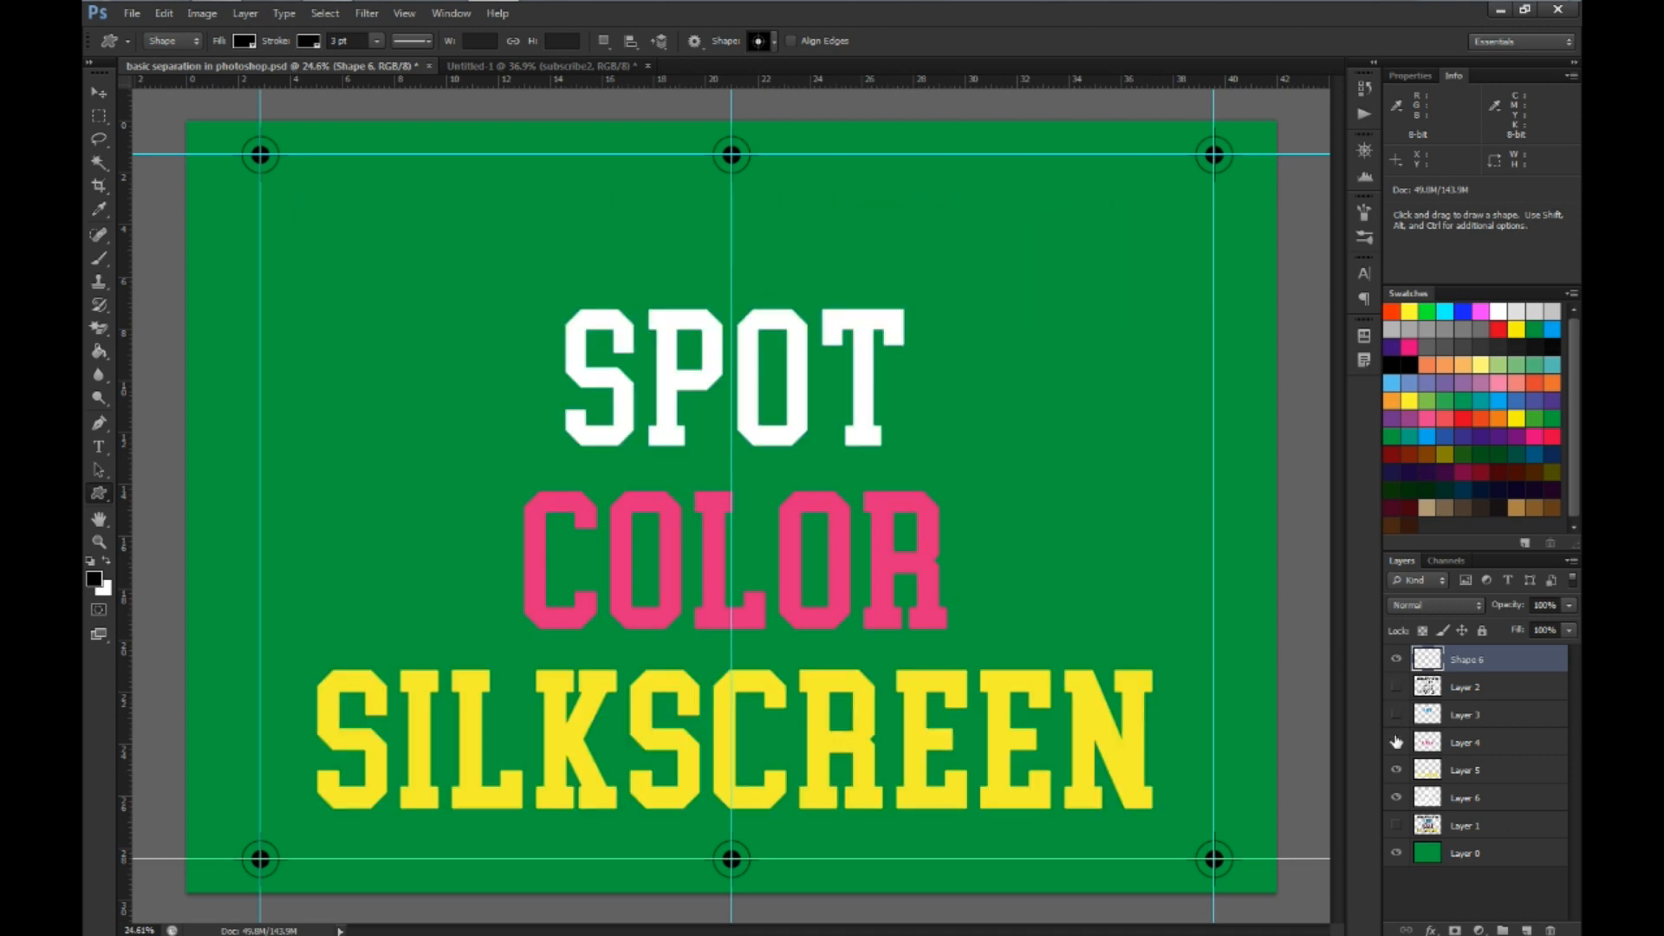
click(1396, 742)
click(1396, 770)
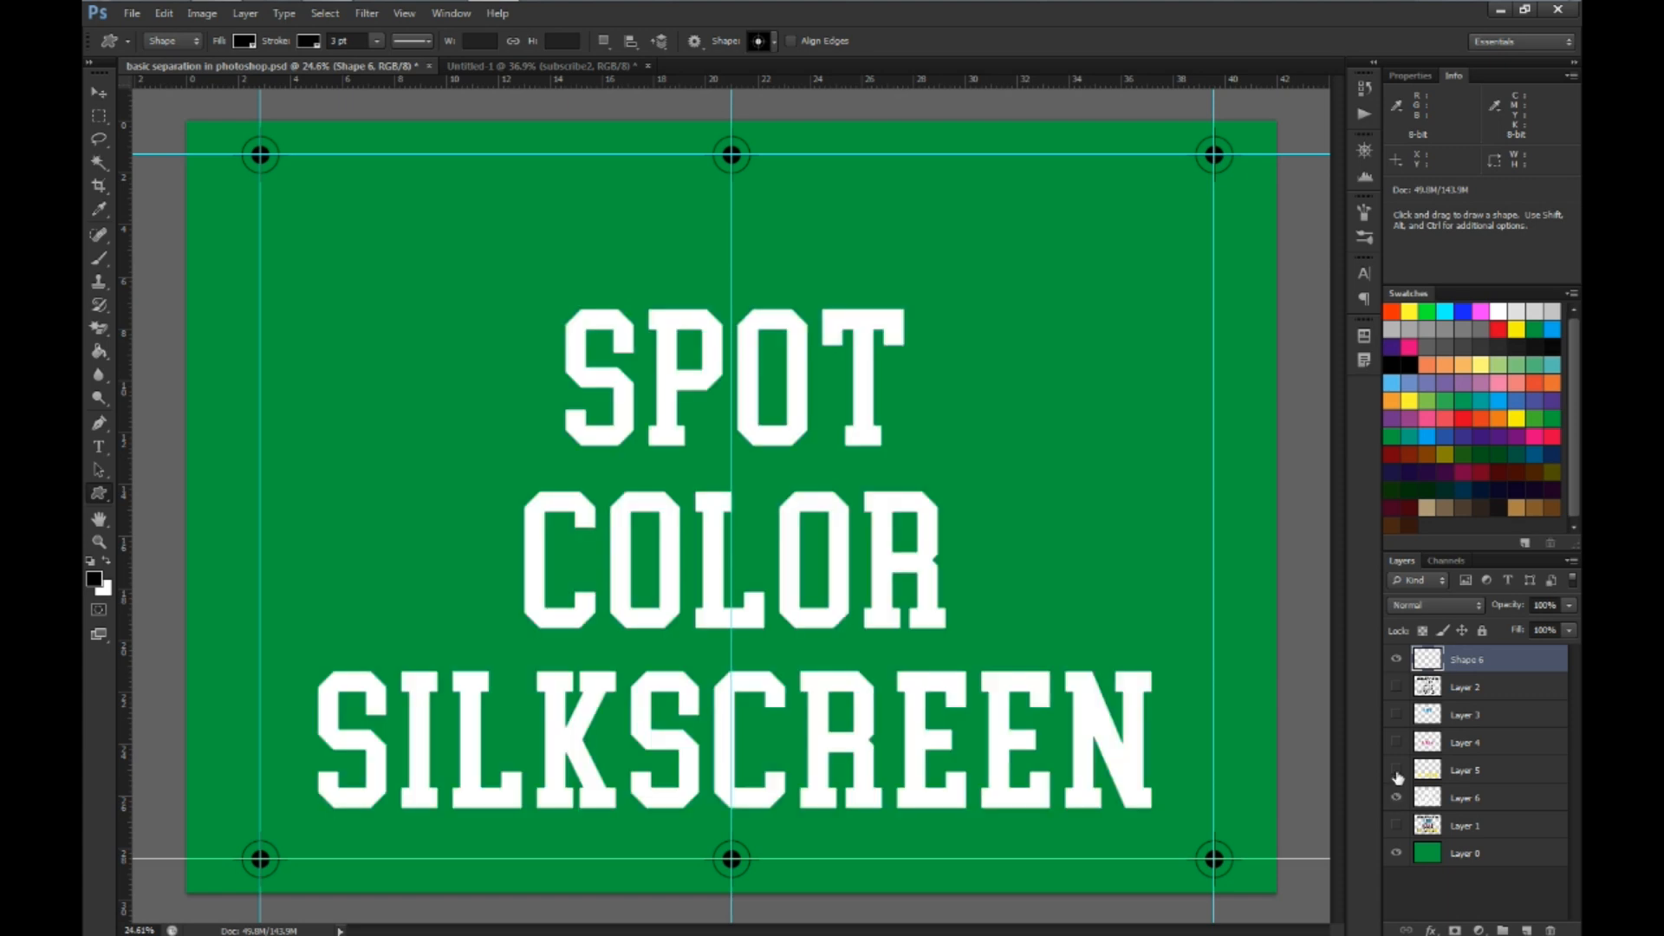
click(1396, 770)
click(1396, 714)
click(1396, 686)
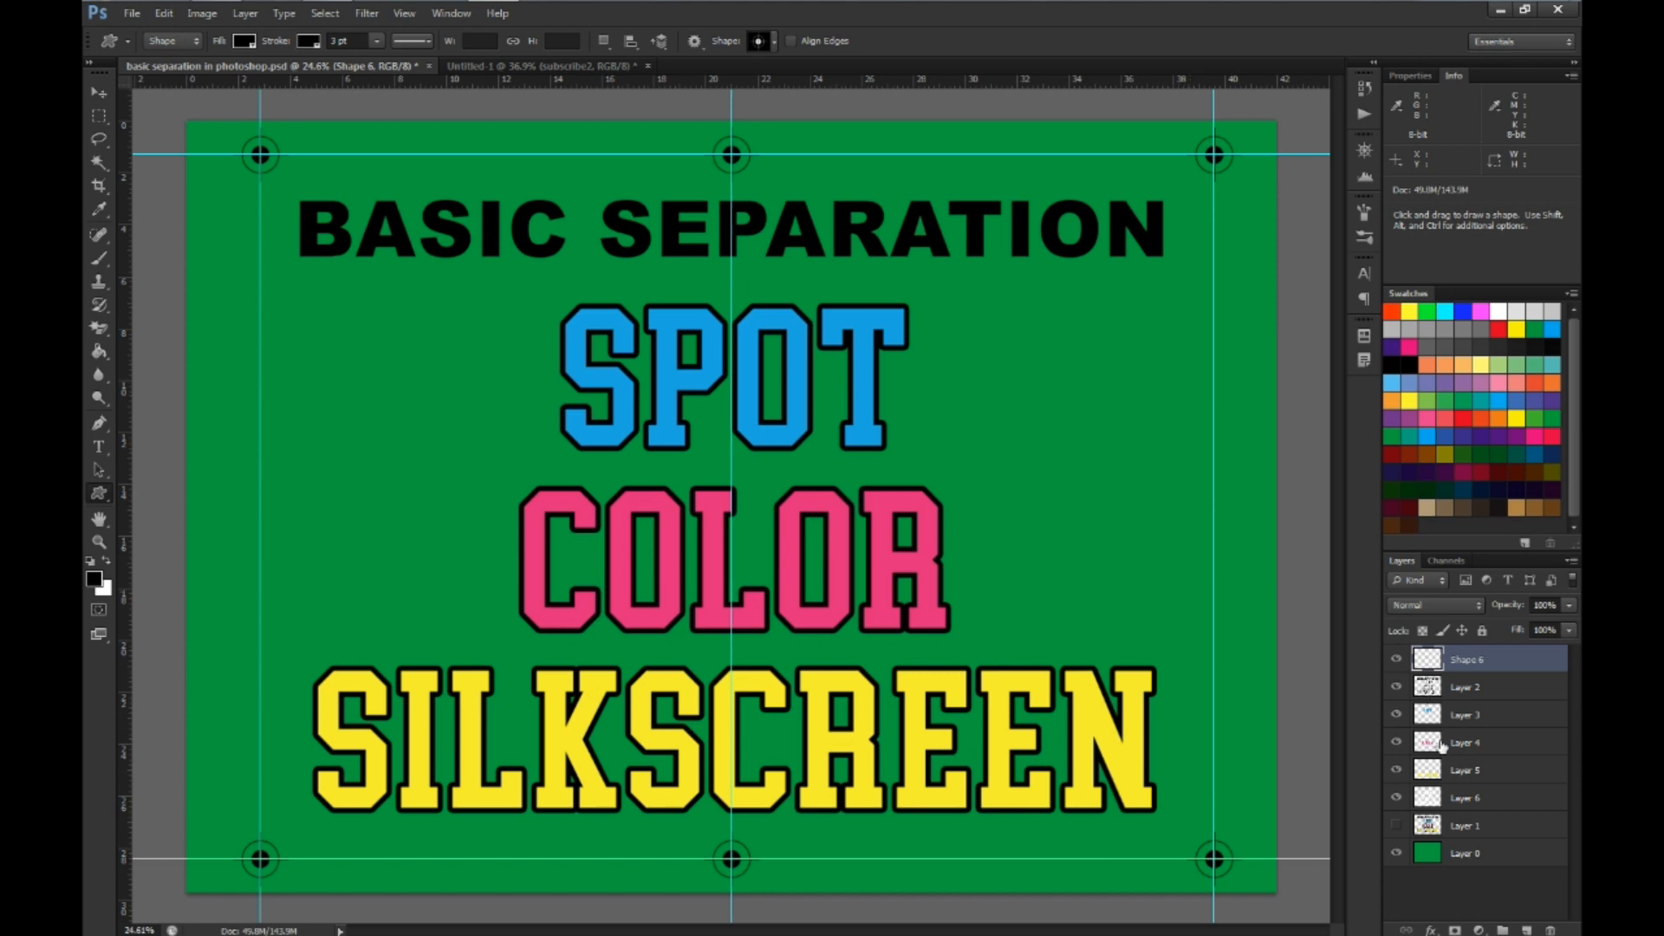
Hide the cyan, magenta, yellow and white underbase layers, keeping the black artwork and registration mark layers shown
click(1396, 714)
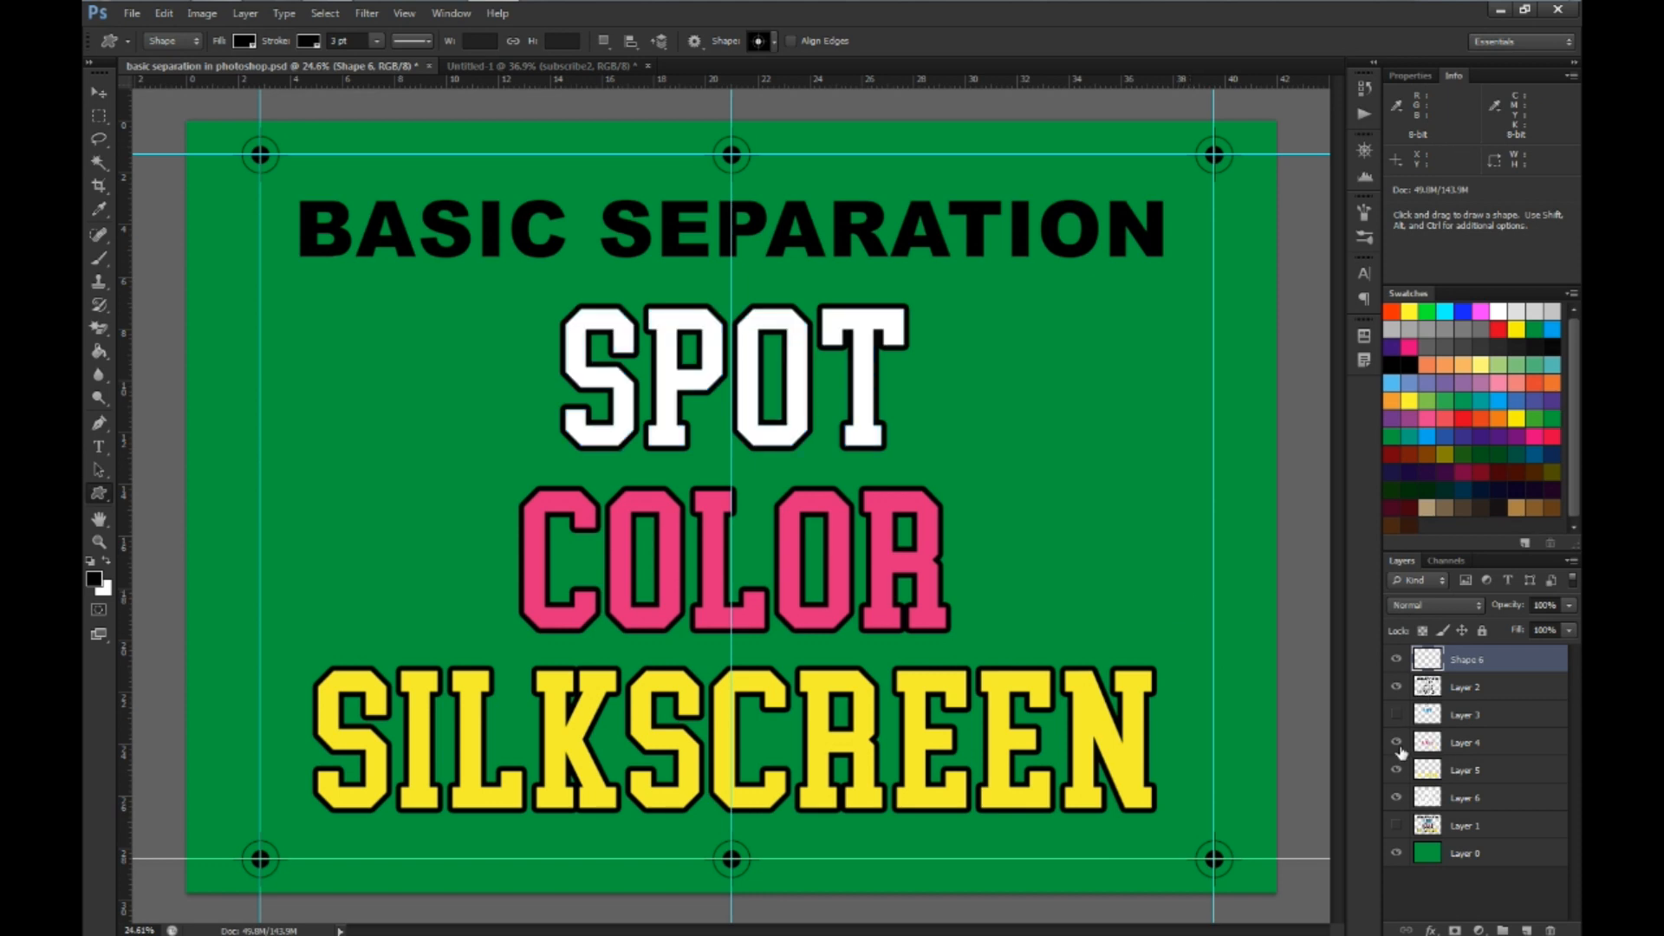
click(1396, 742)
click(1396, 770)
click(1396, 797)
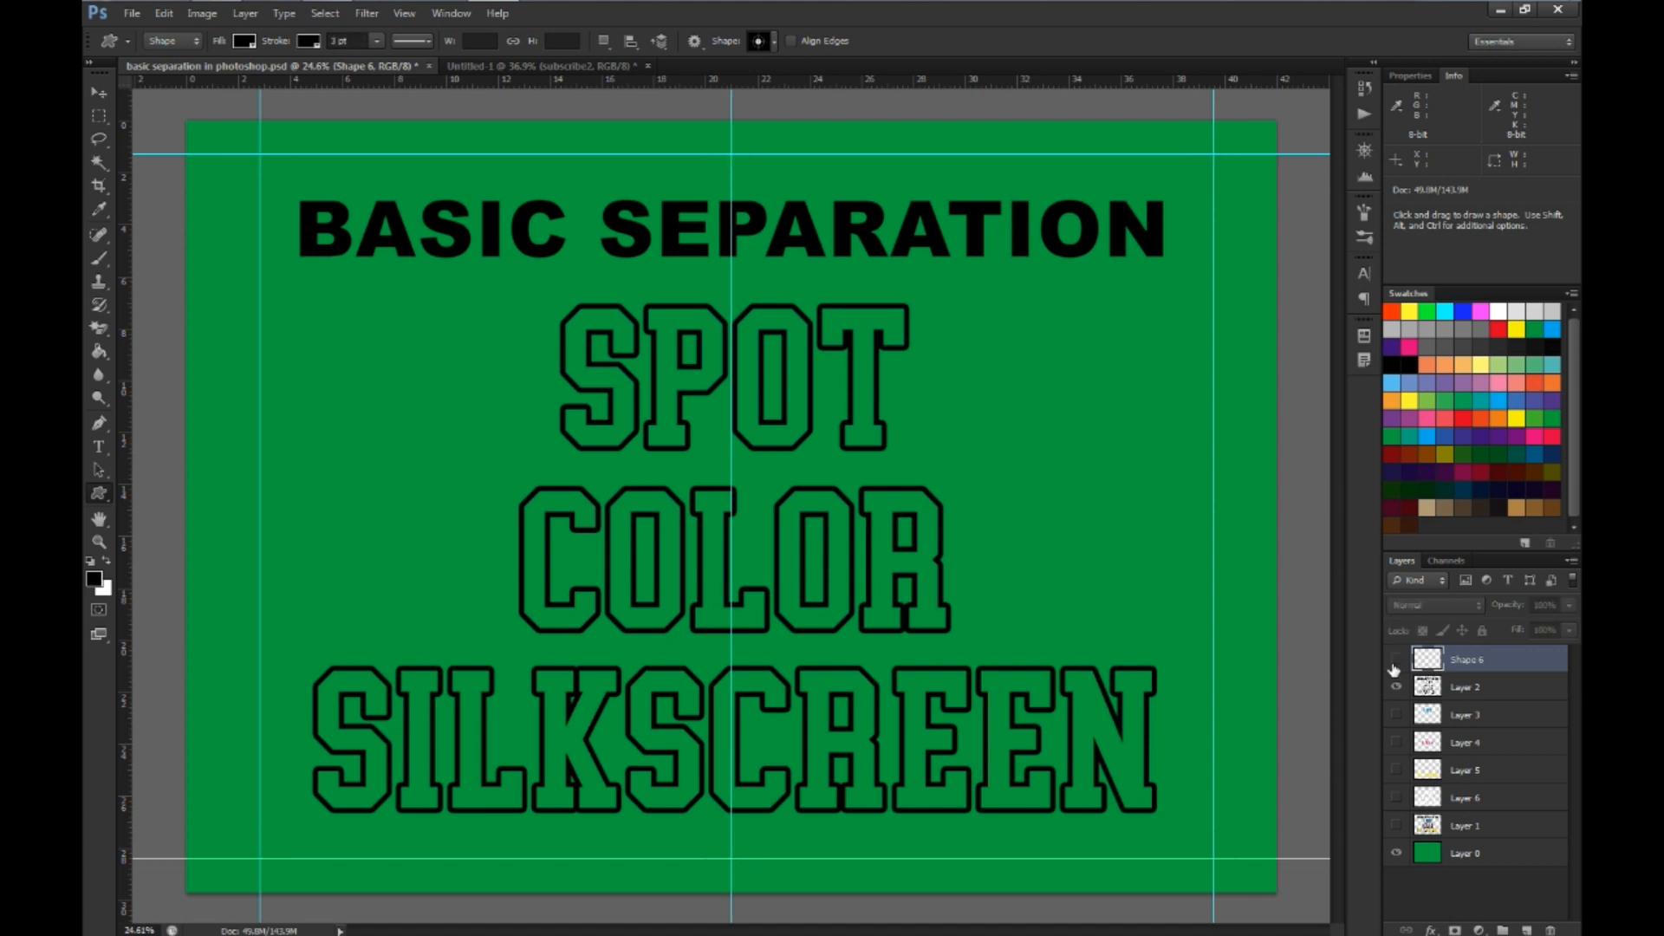
click(1396, 688)
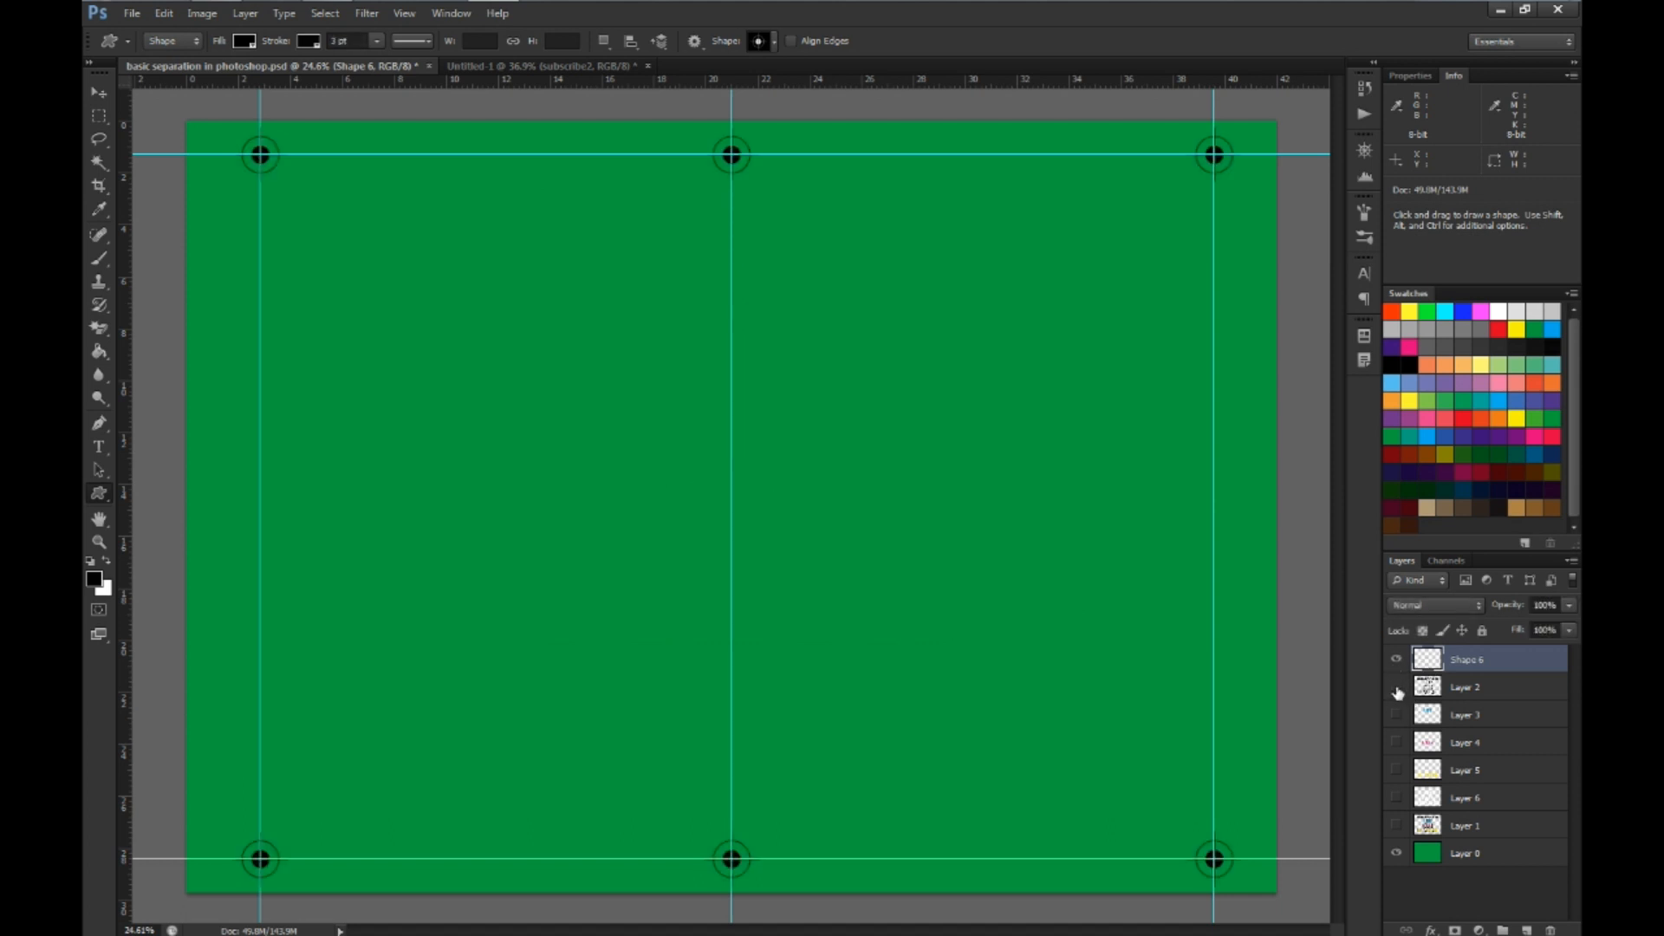
click(1396, 689)
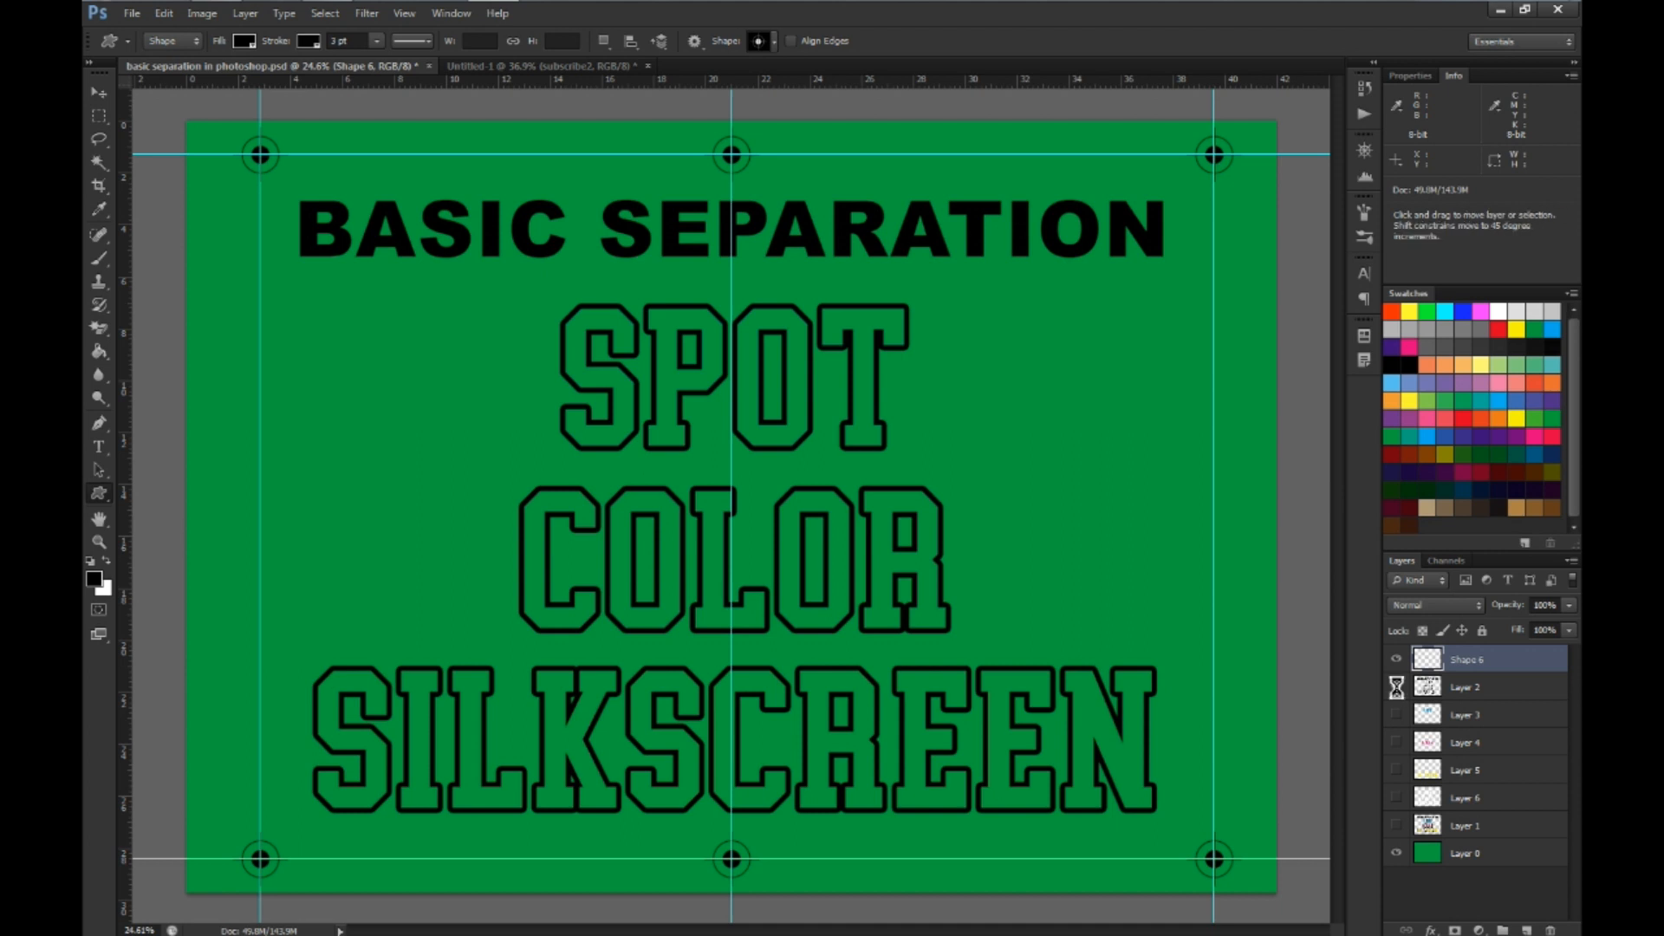
key(ctrl+p)
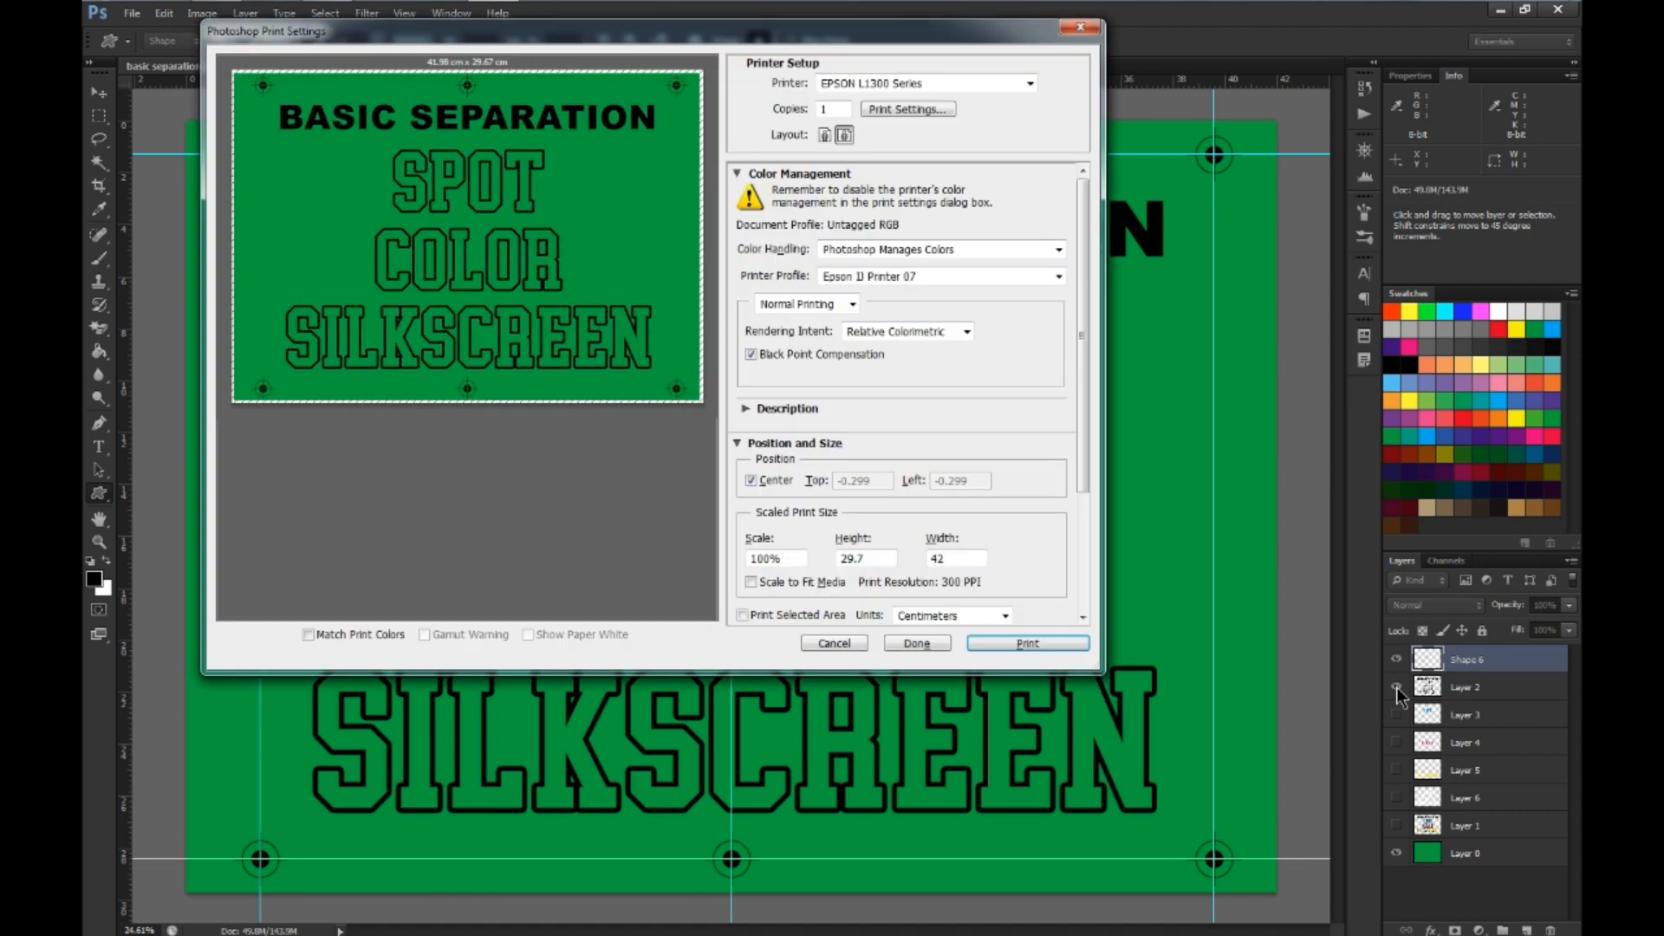
key(Escape)
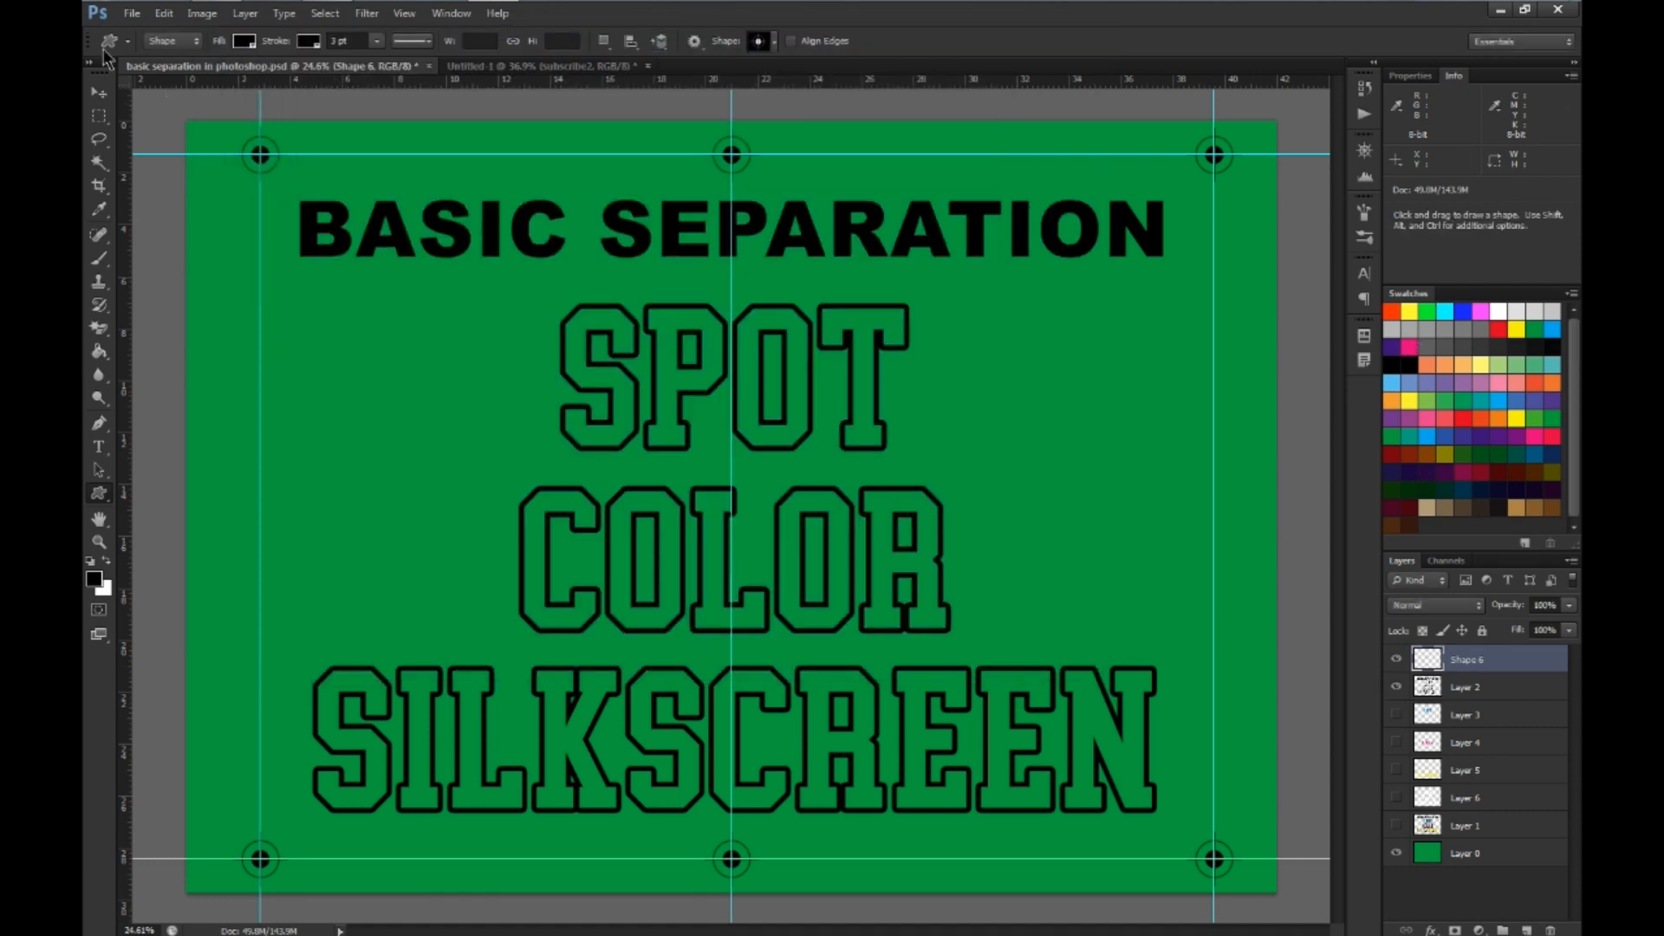
click(132, 13)
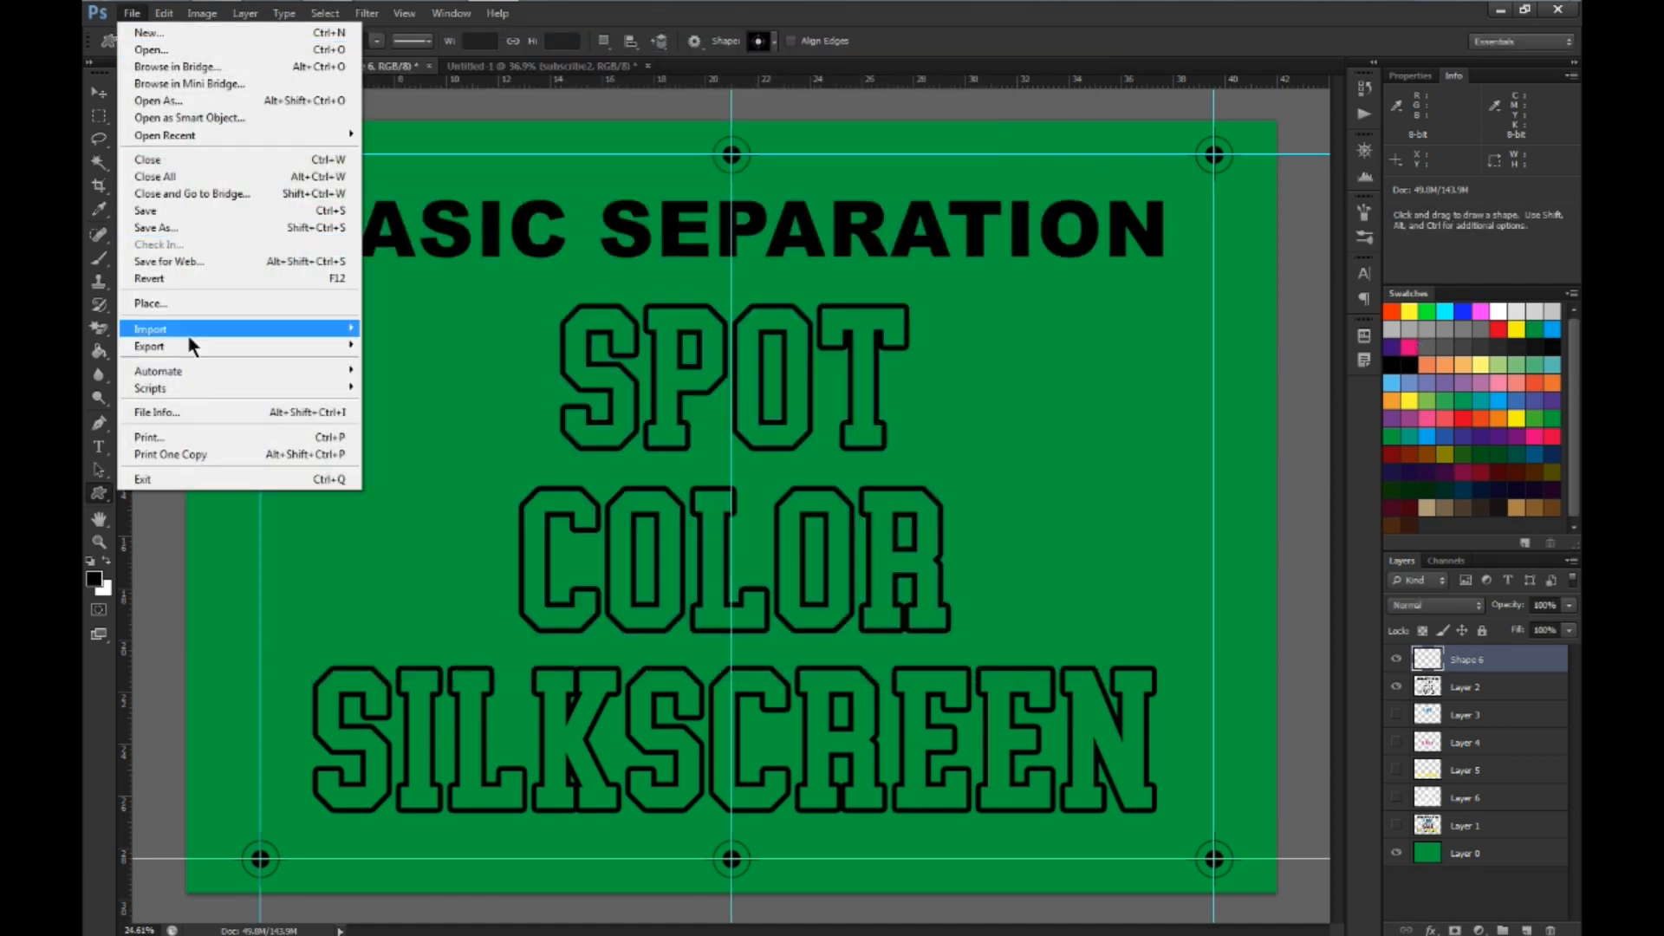
click(167, 437)
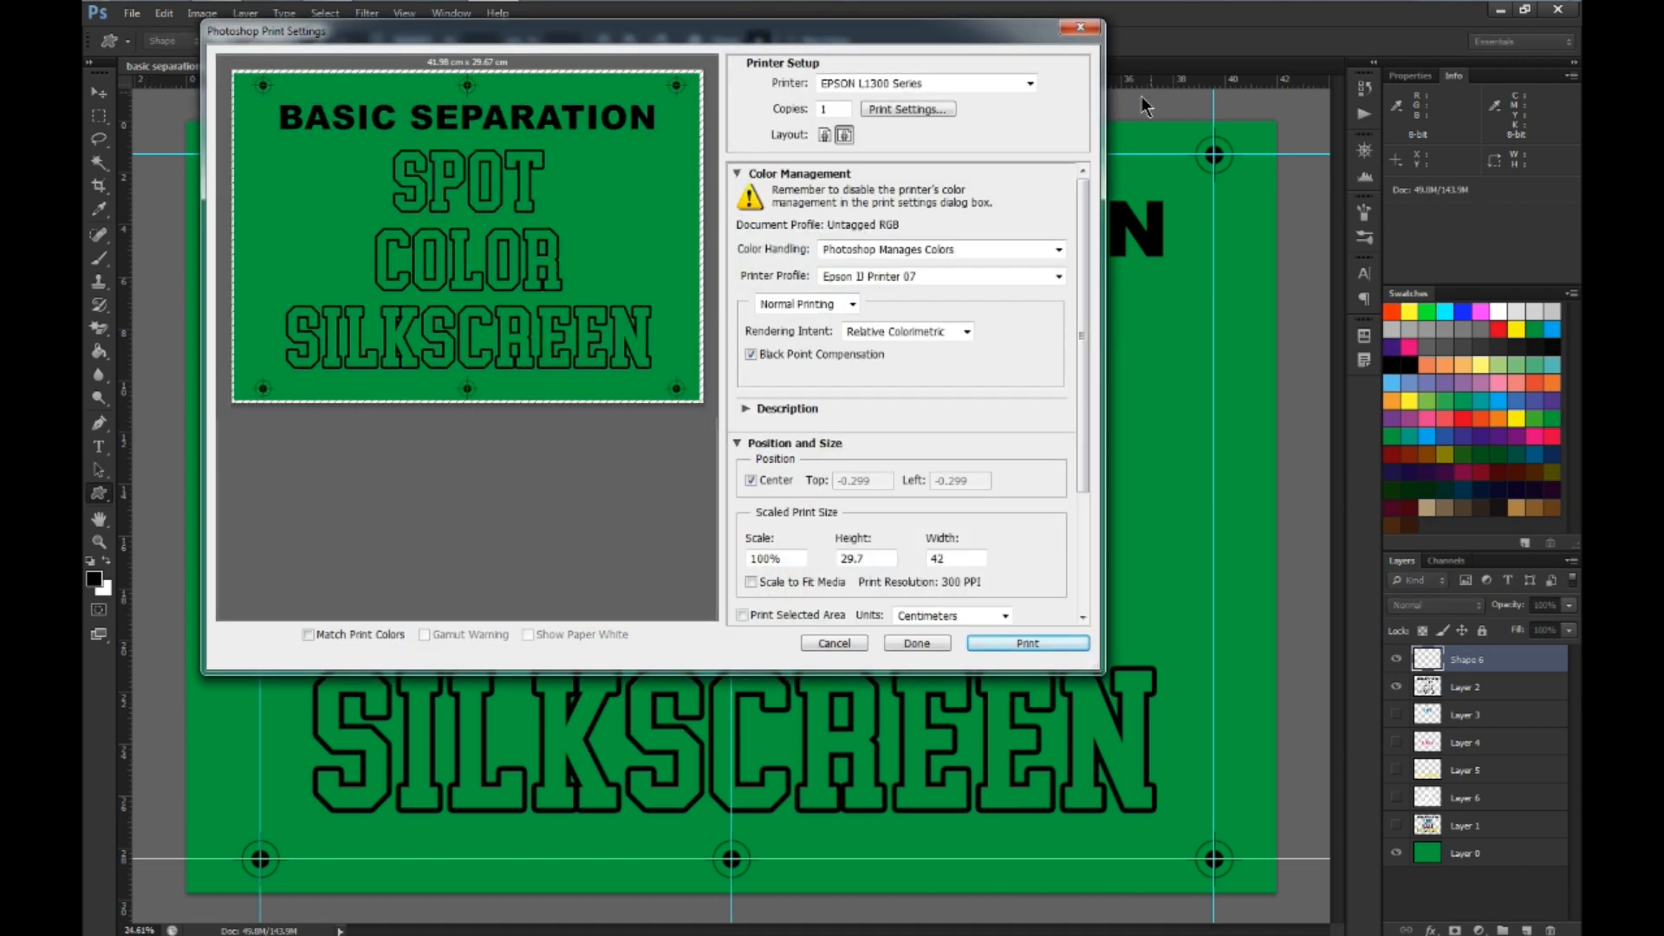
key(Escape)
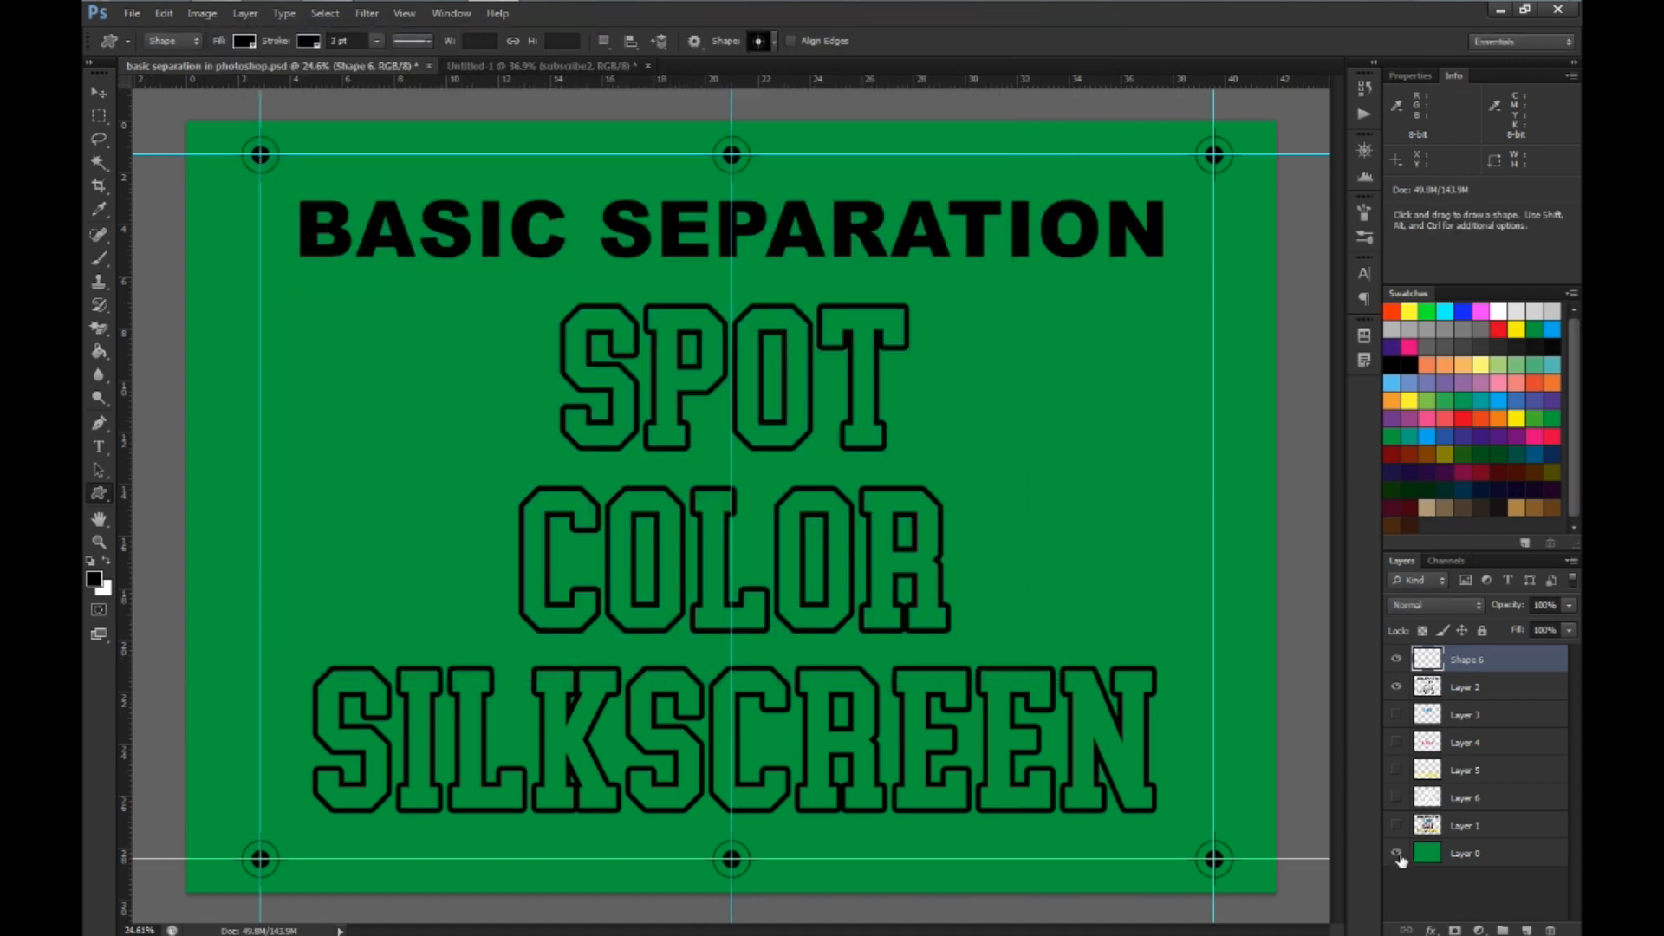
Hide the green background layer and open the print settings with EPSON L1300 Series as the printer
click(1396, 855)
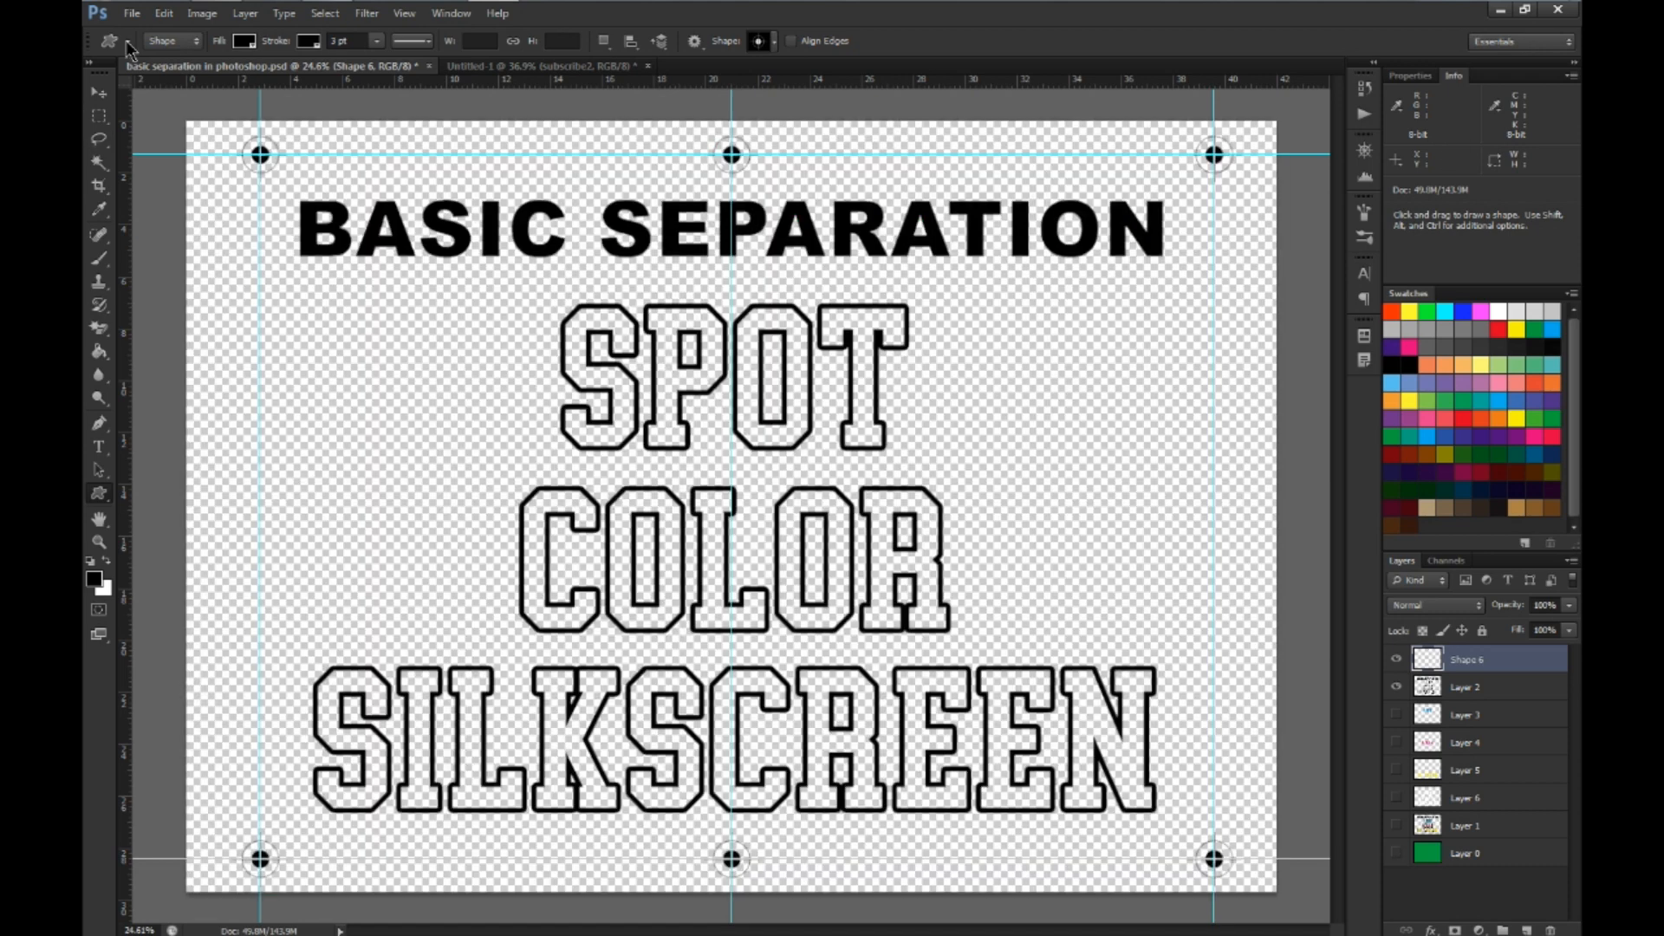
click(132, 13)
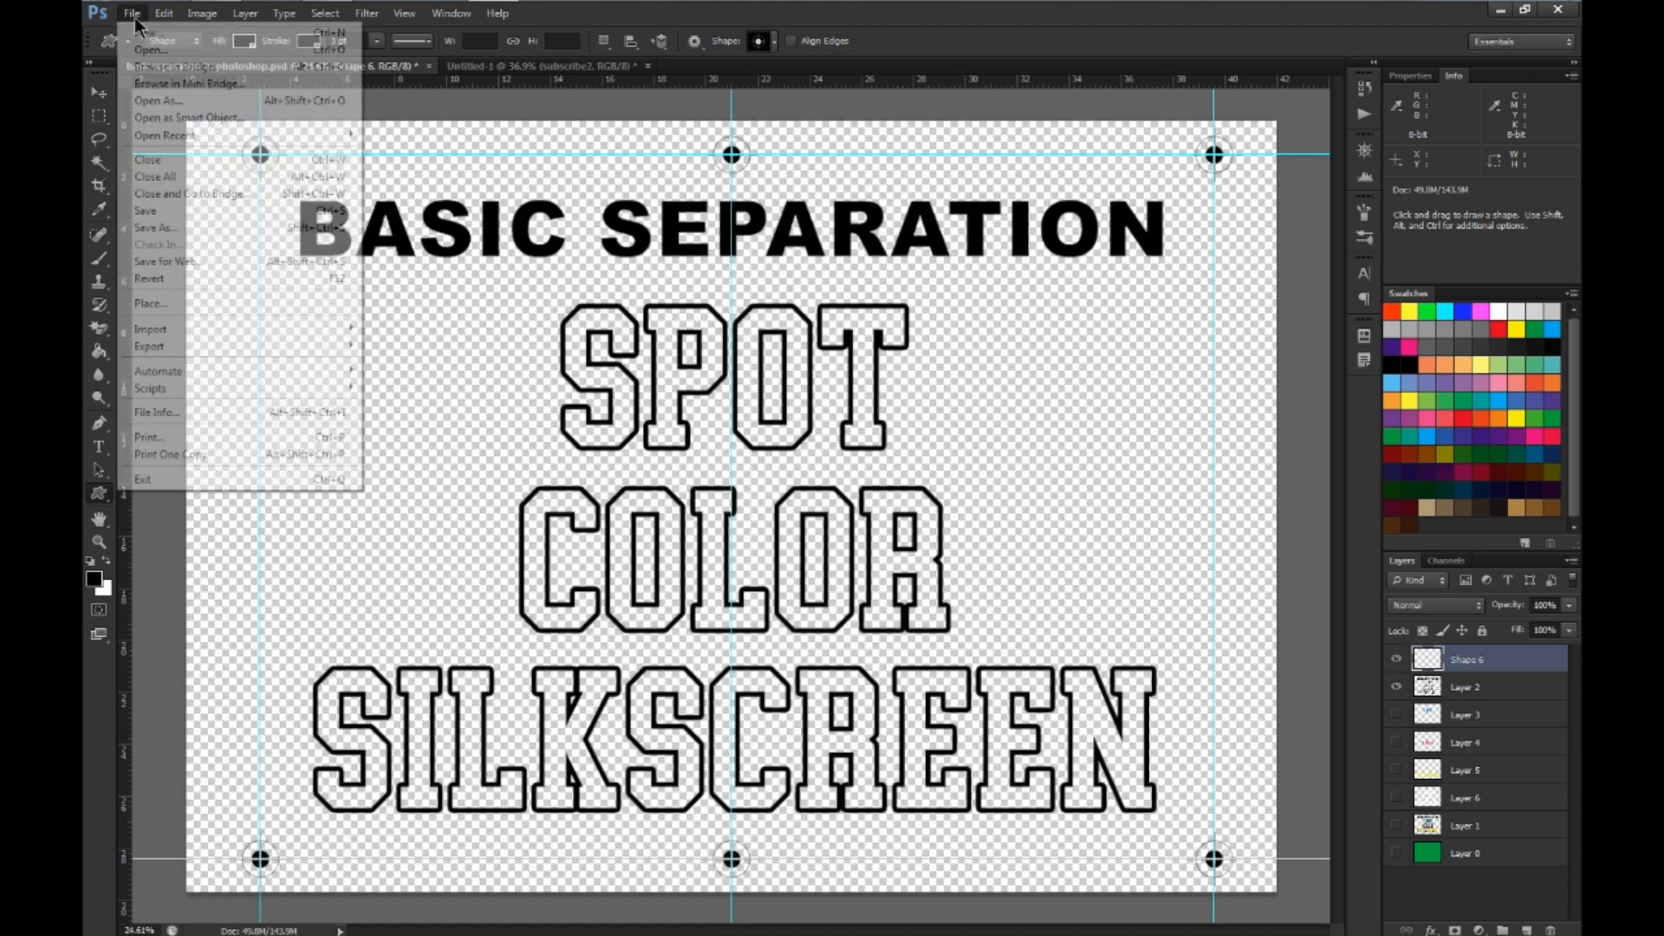
click(166, 437)
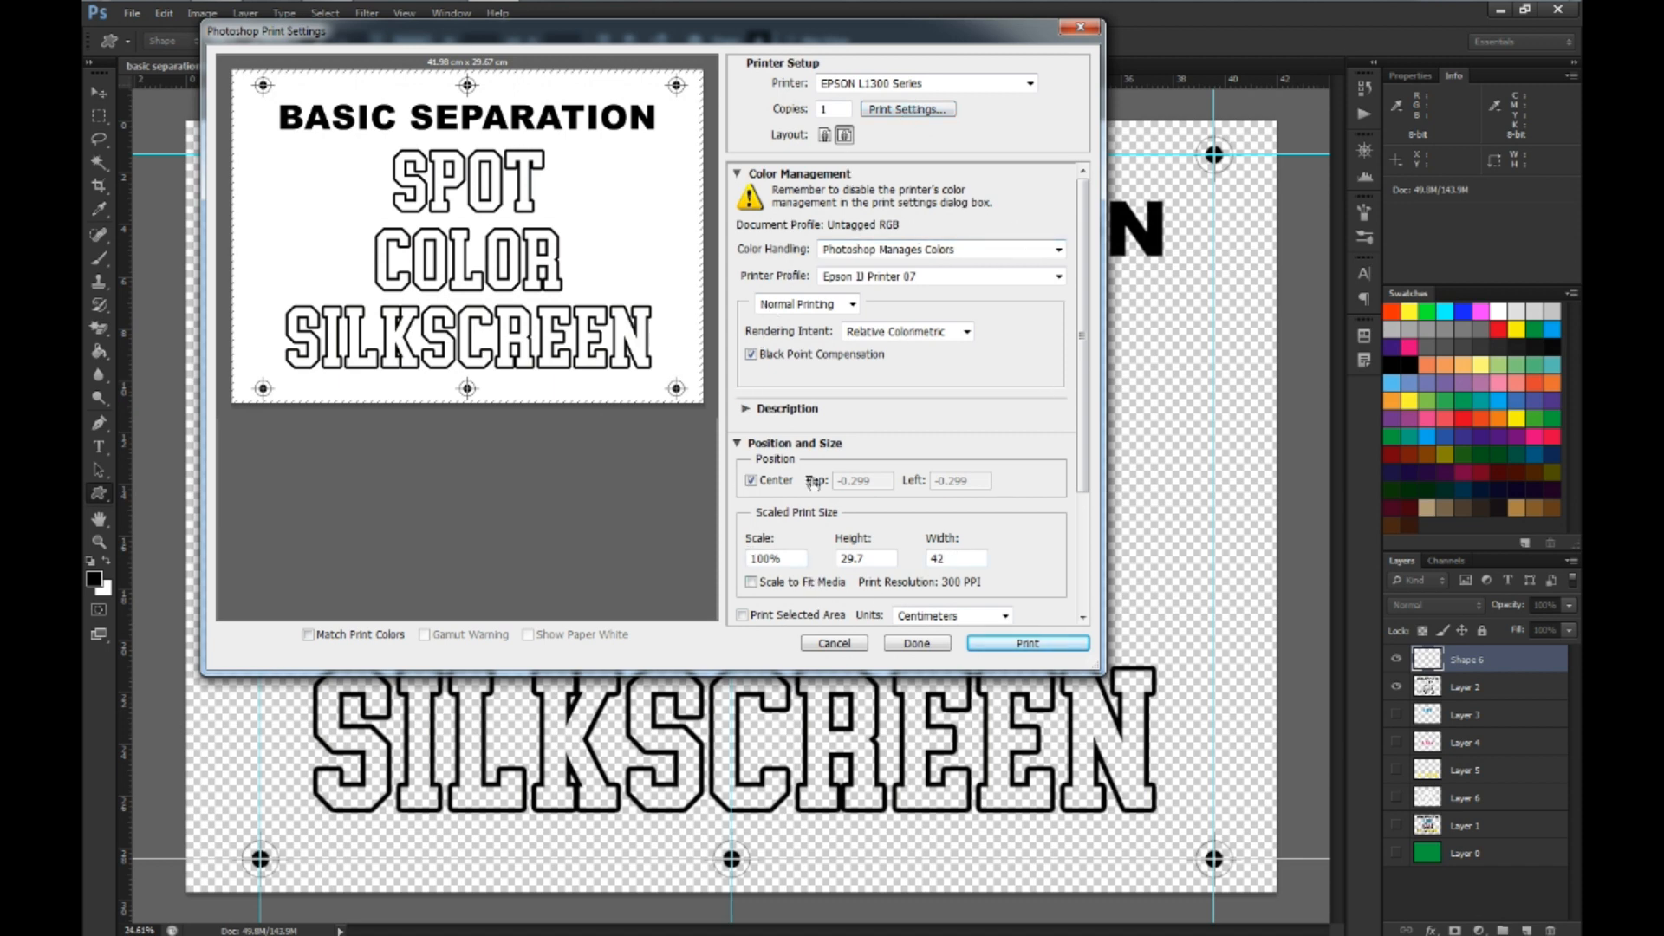
click(1030, 84)
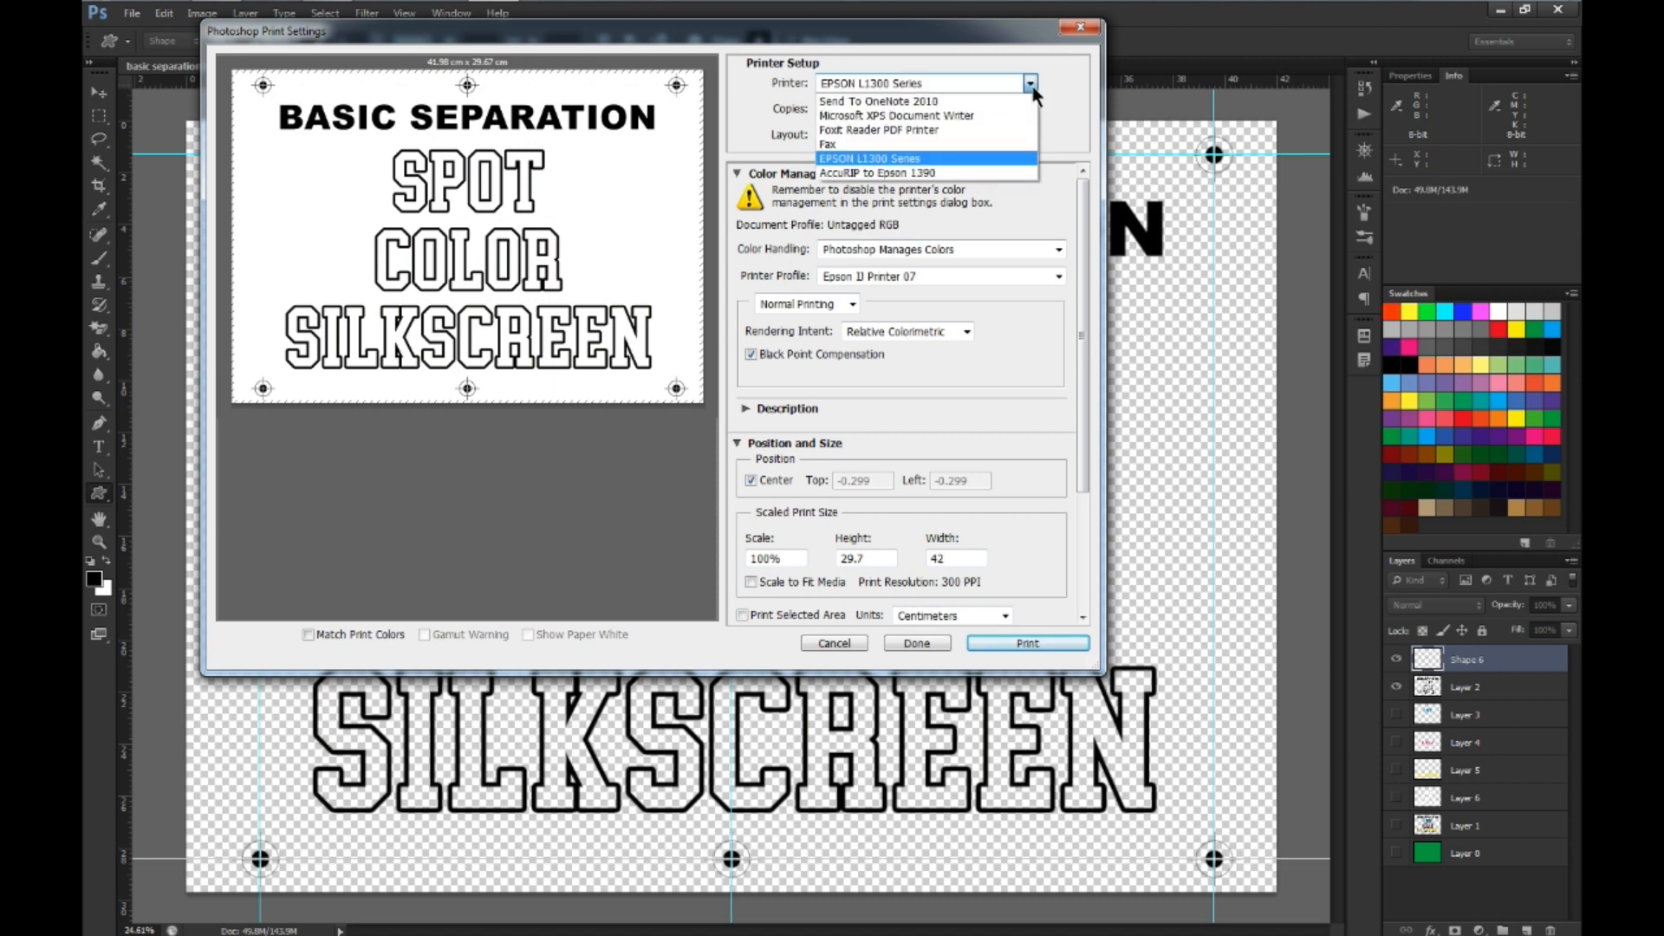
click(967, 156)
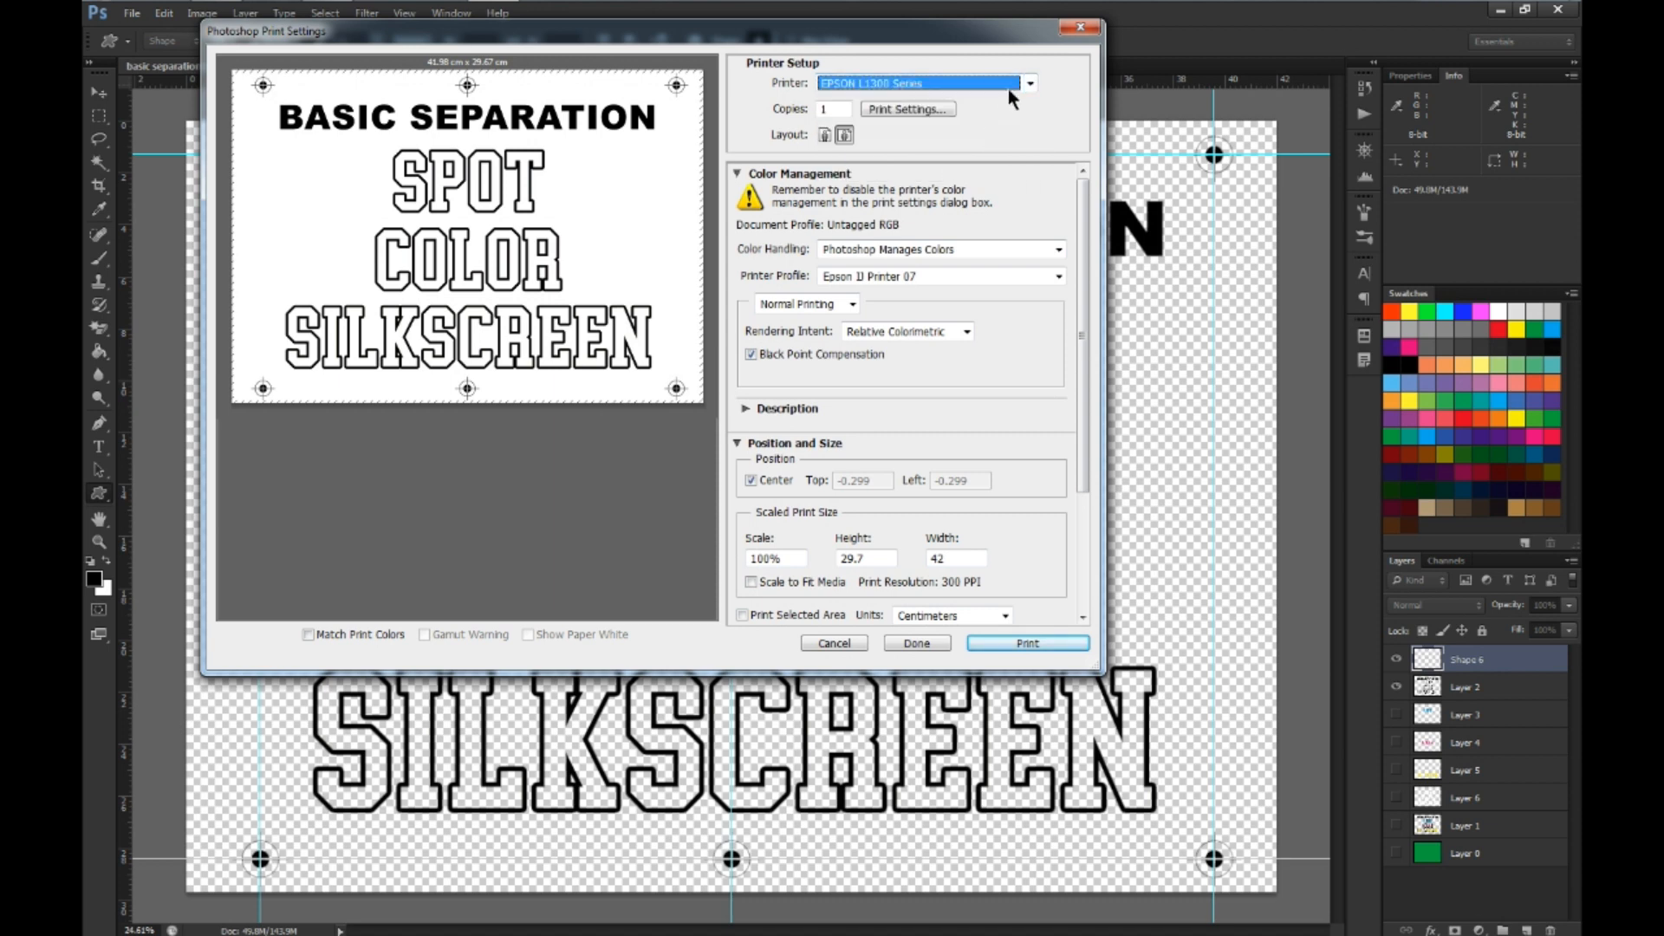
Open the EPSON L1300 Series properties, review the available document sizes and keep A3 297 x 420 mm
click(882, 110)
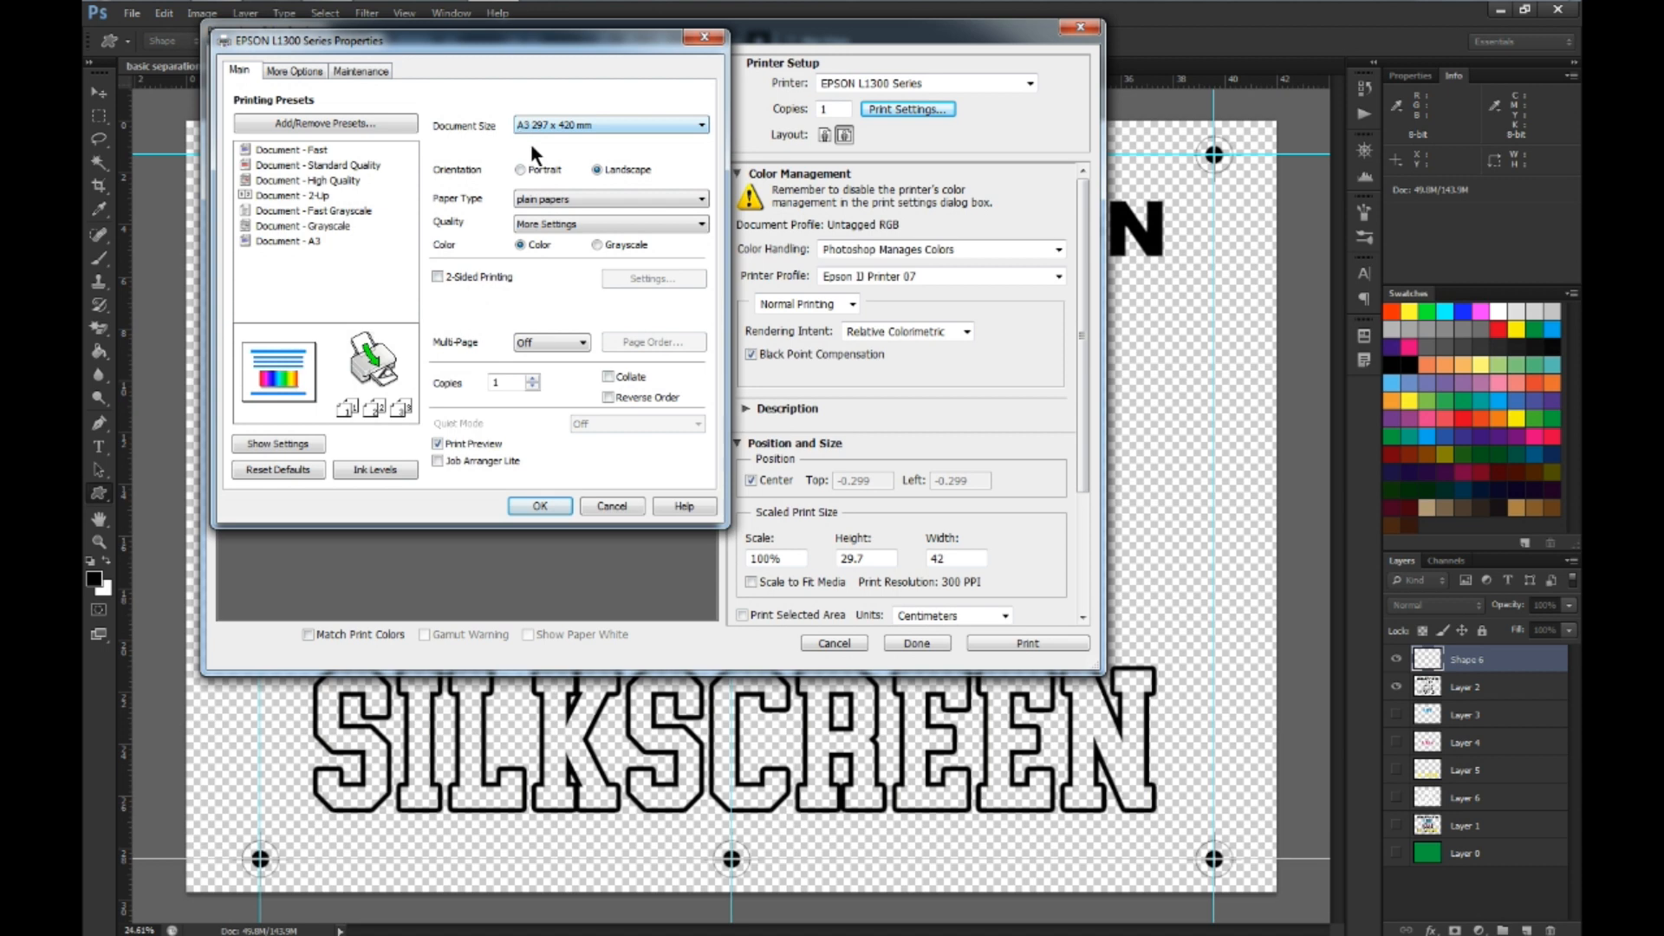
click(701, 125)
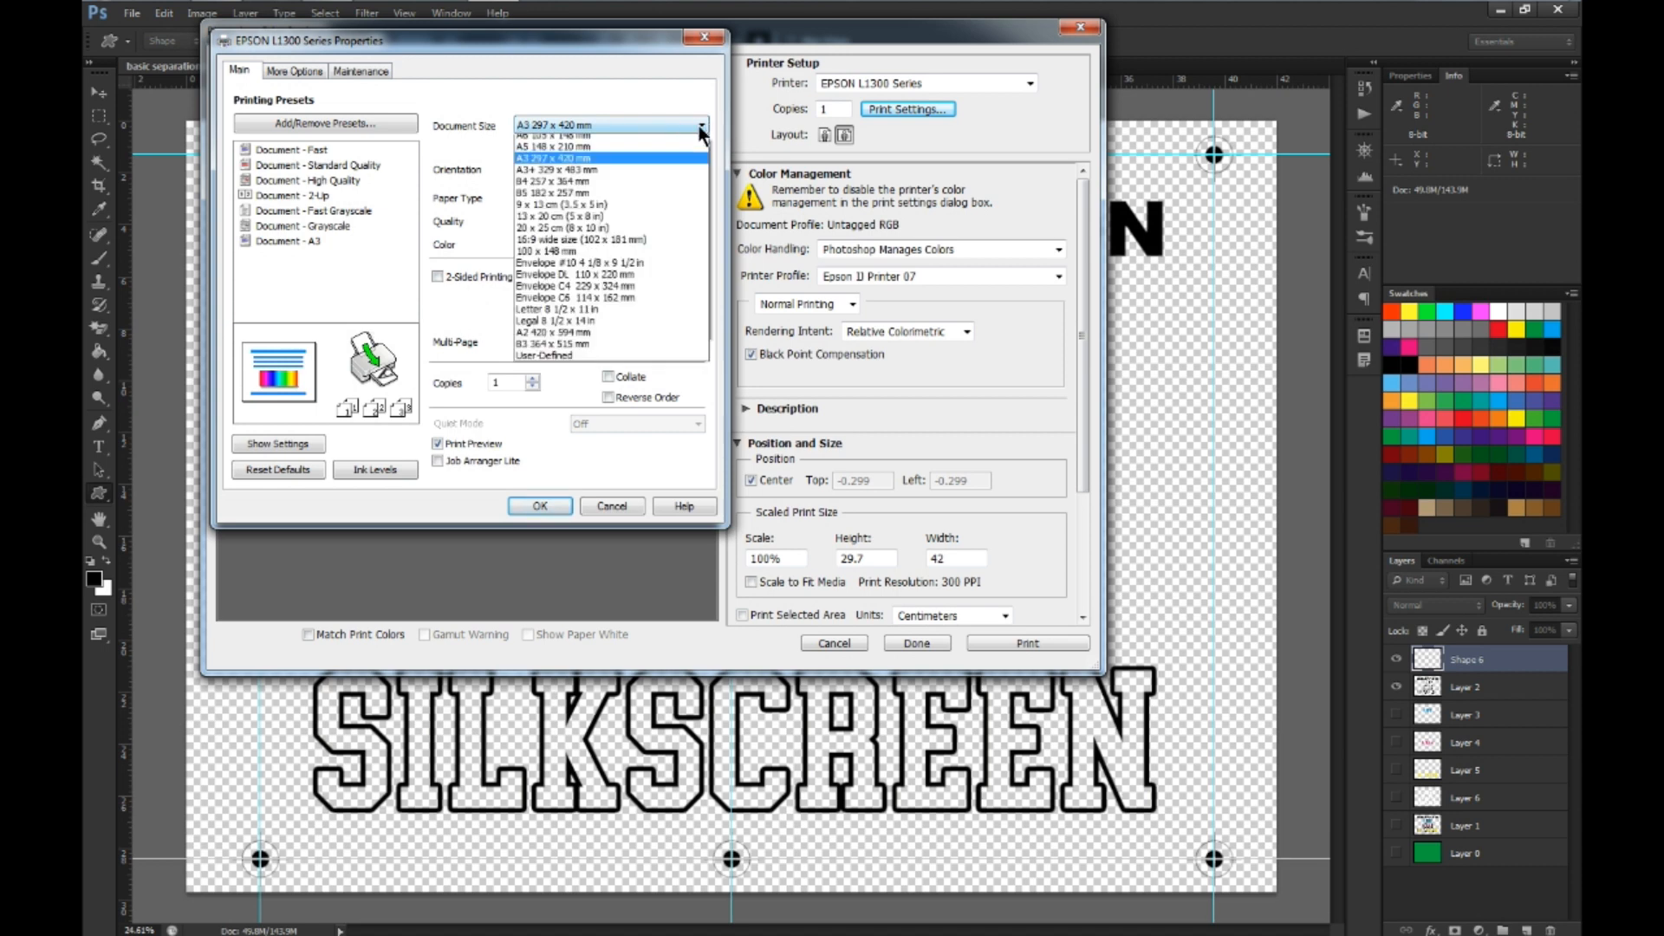
scroll(701, 125, up, 1)
click(700, 126)
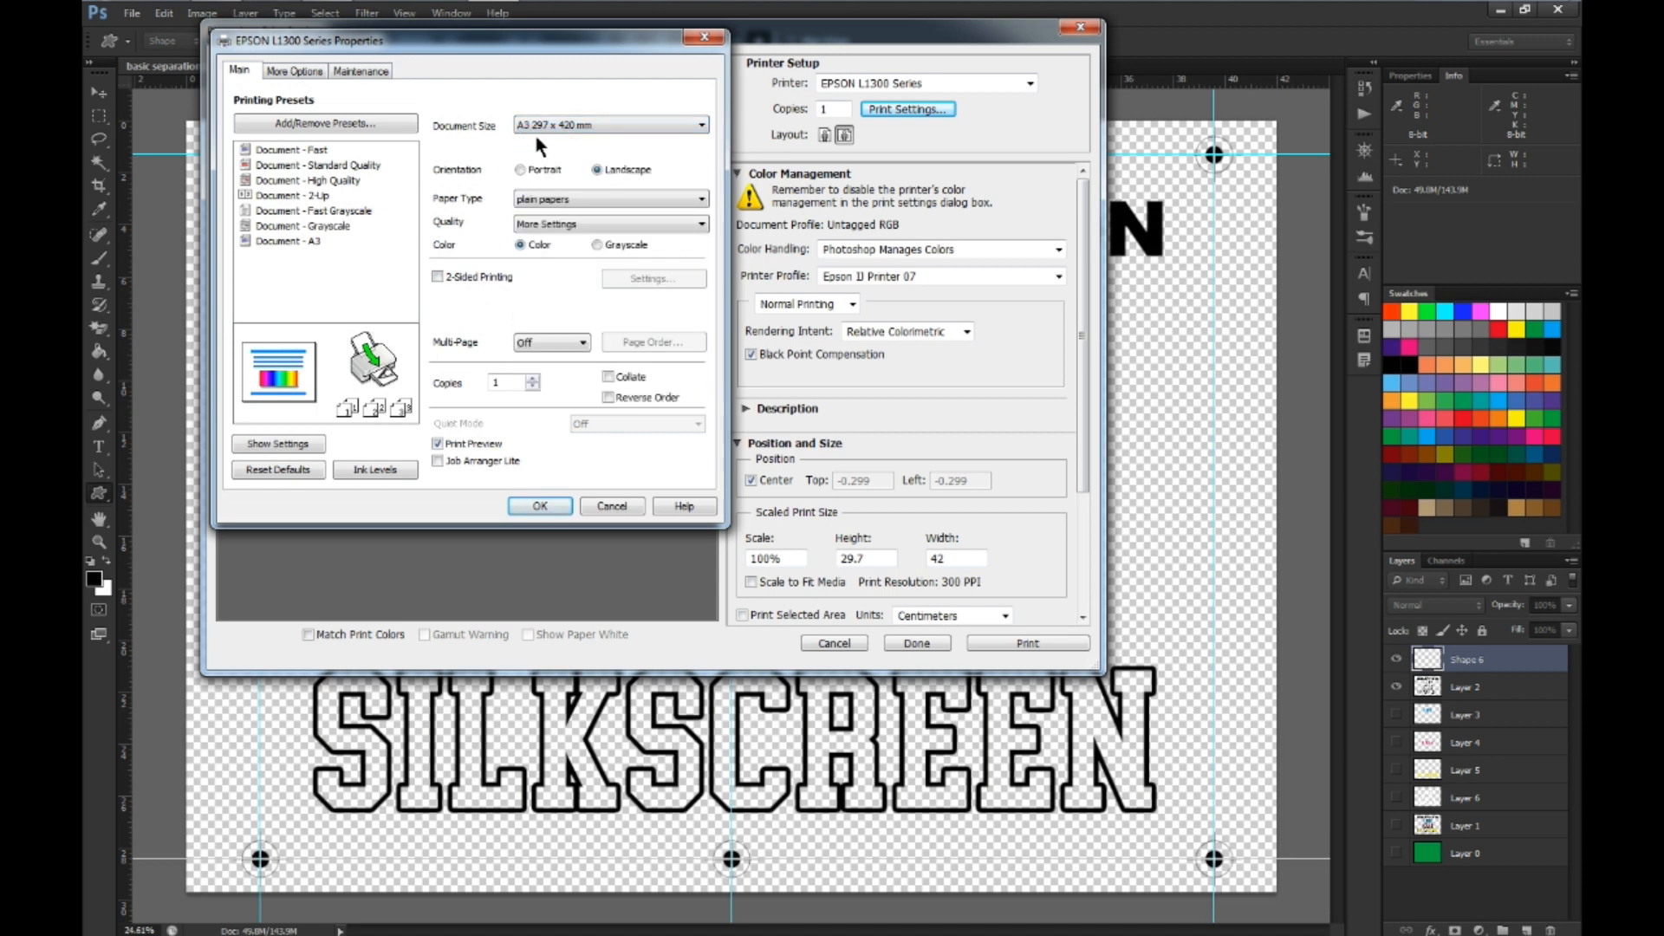
click(705, 124)
click(700, 125)
click(701, 126)
click(702, 126)
Set the print quality through More Settings, moving the speed/quality slider fully towards Quality and accepting it
click(699, 227)
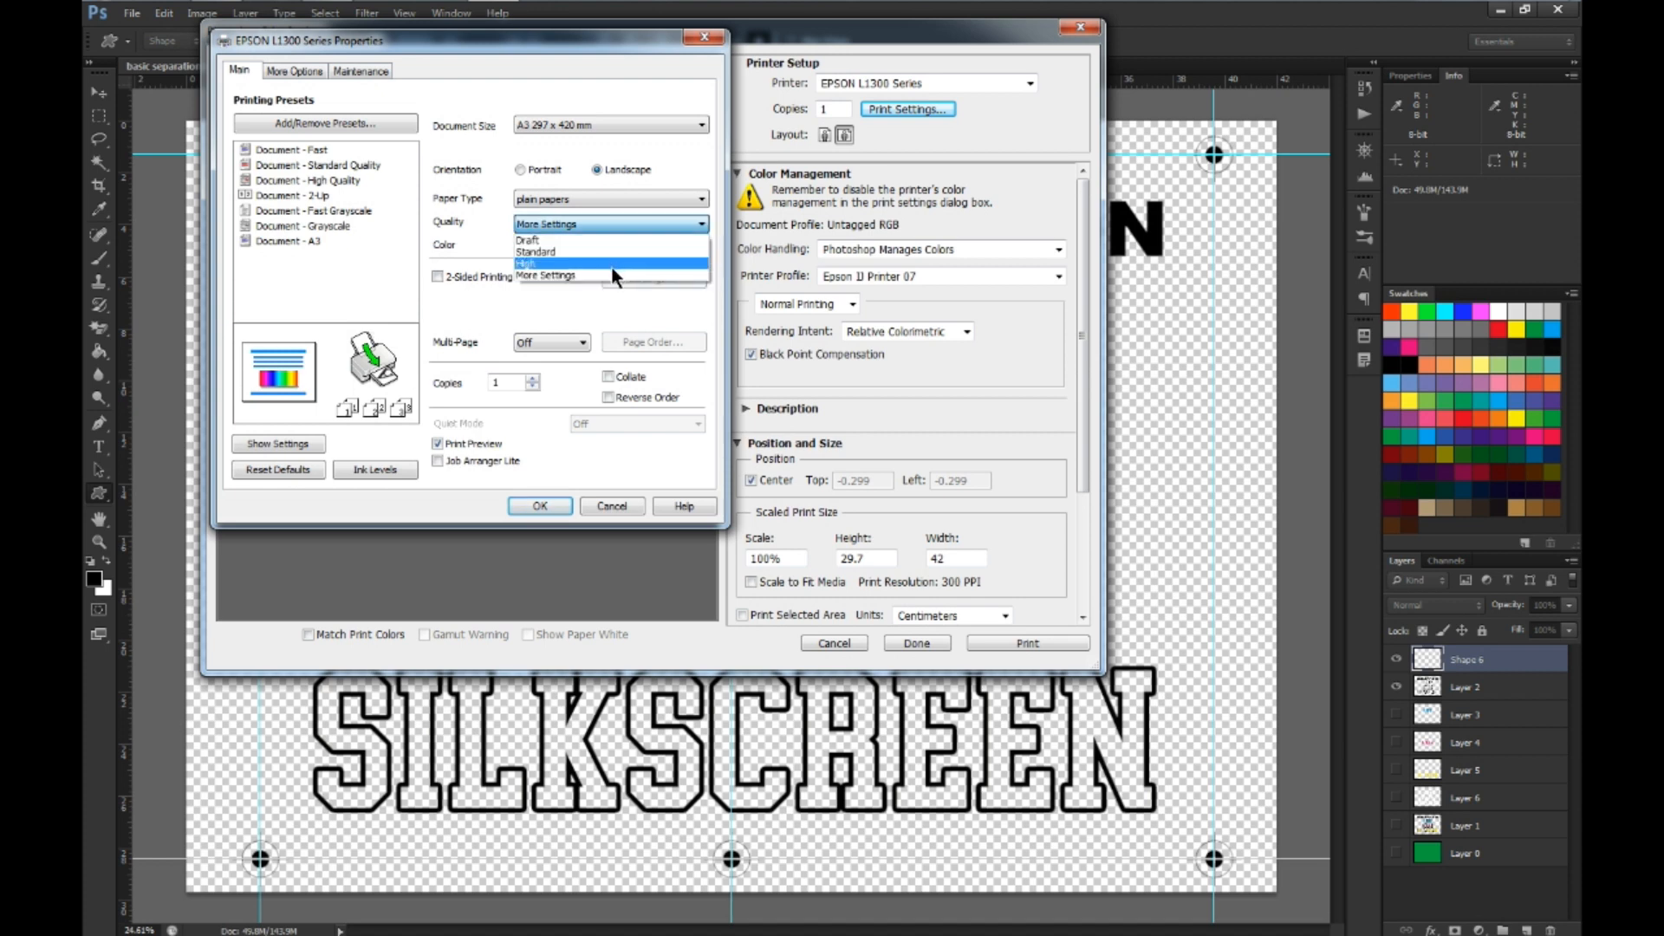
click(611, 265)
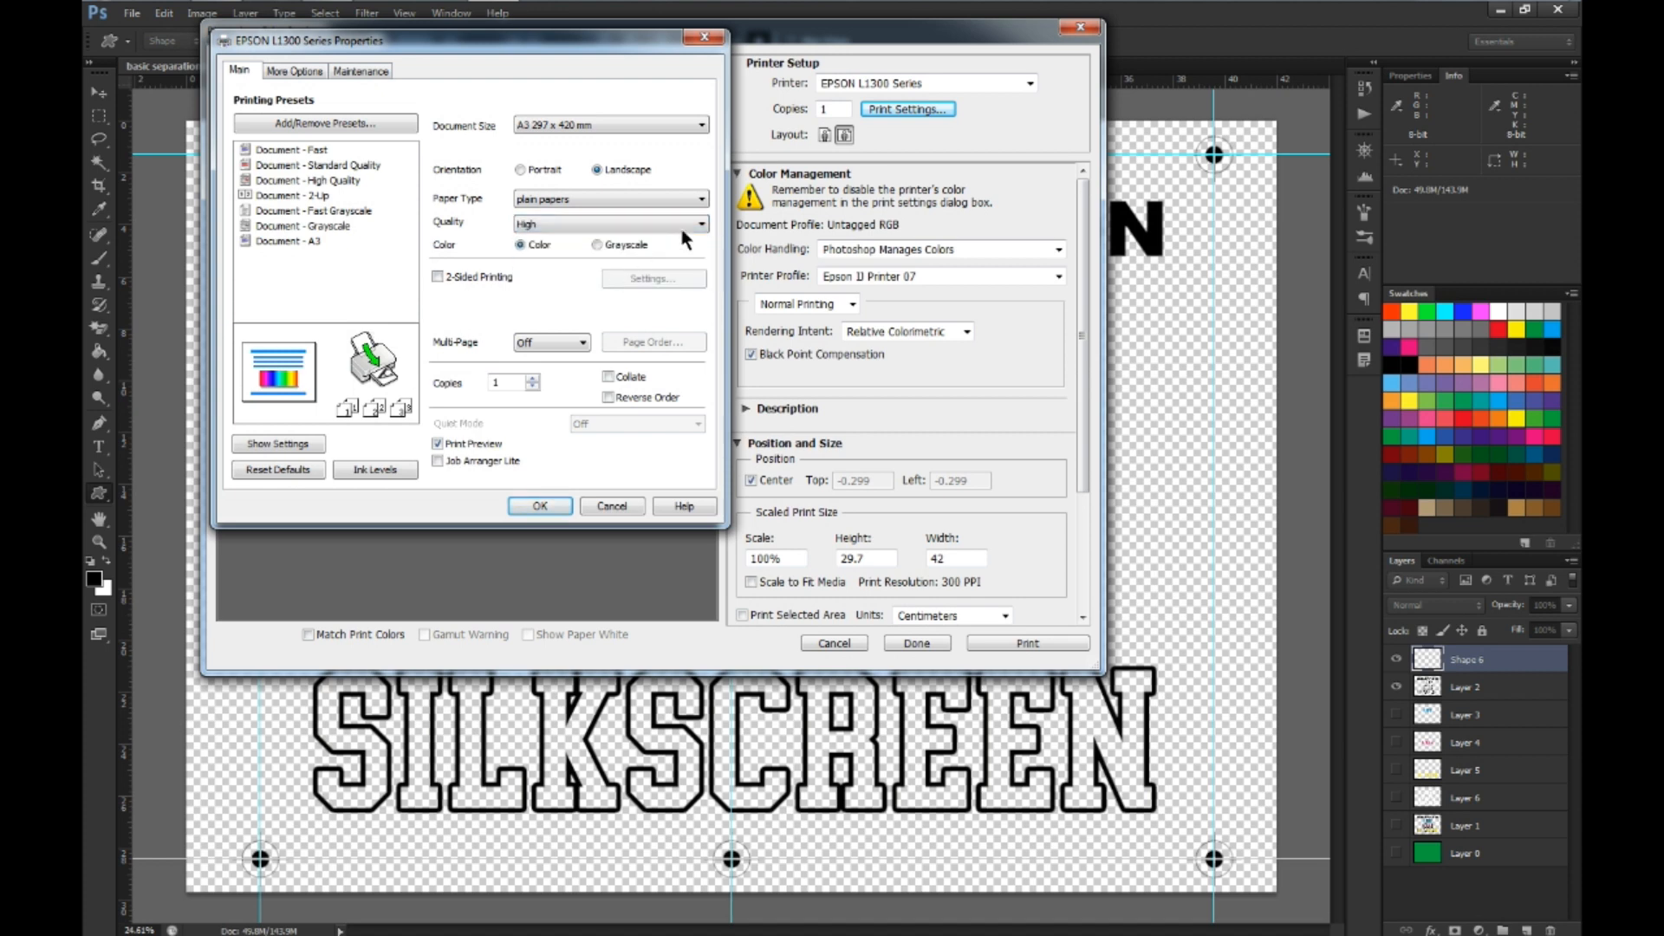
click(680, 227)
click(649, 277)
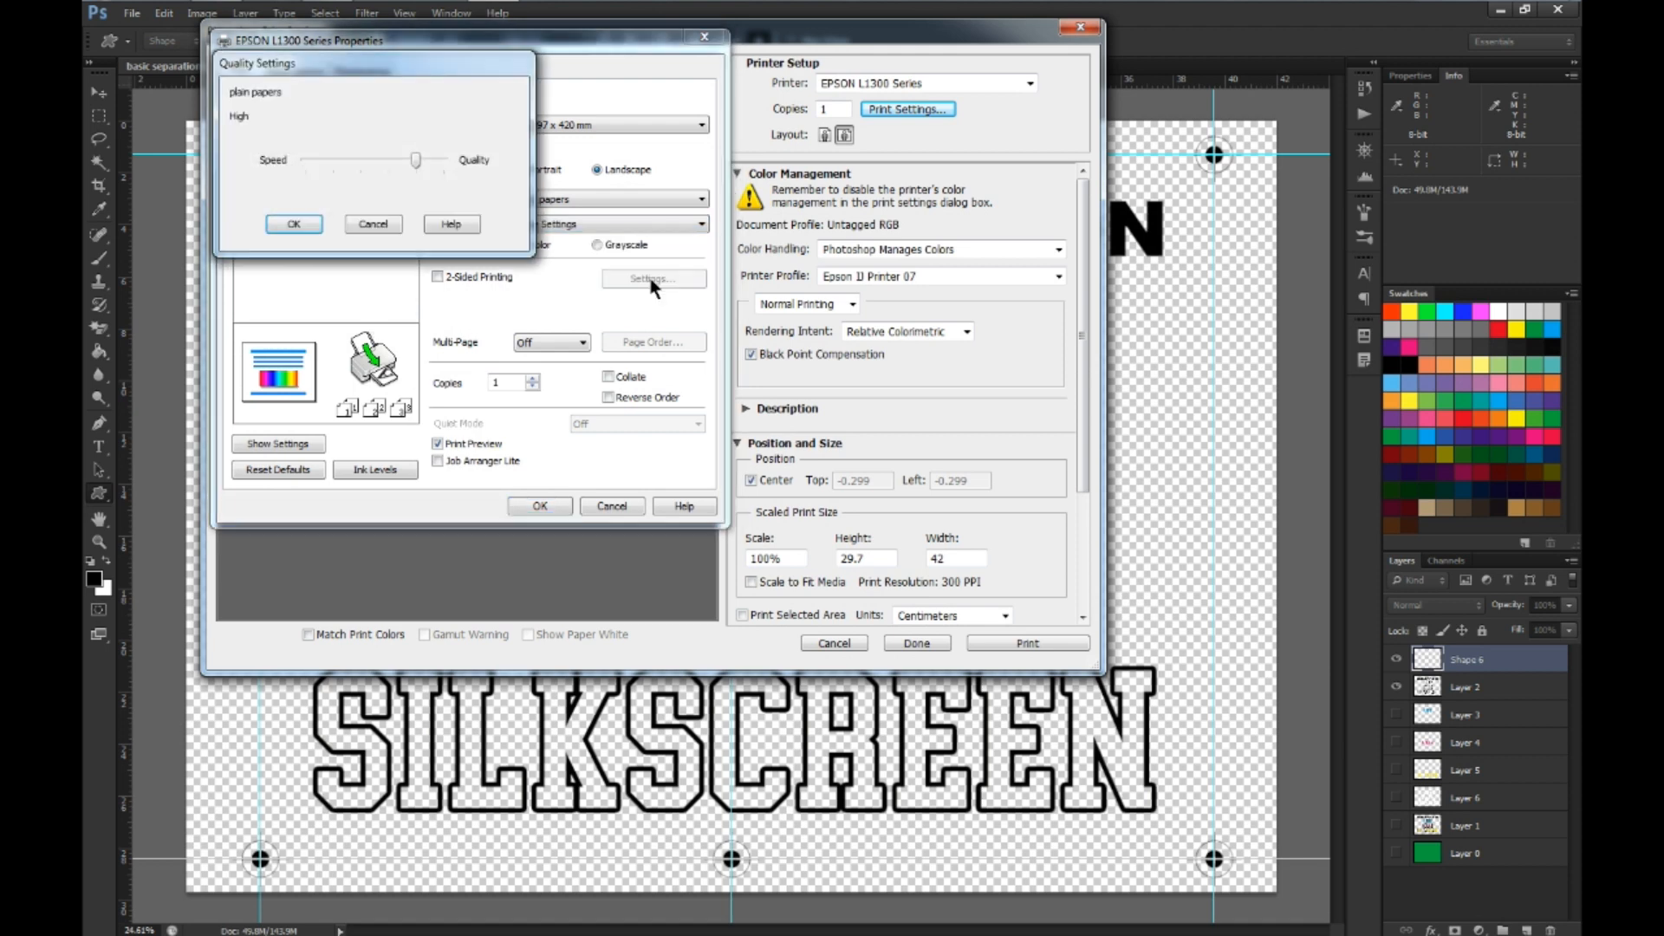
drag(419, 169, 485, 150)
click(294, 224)
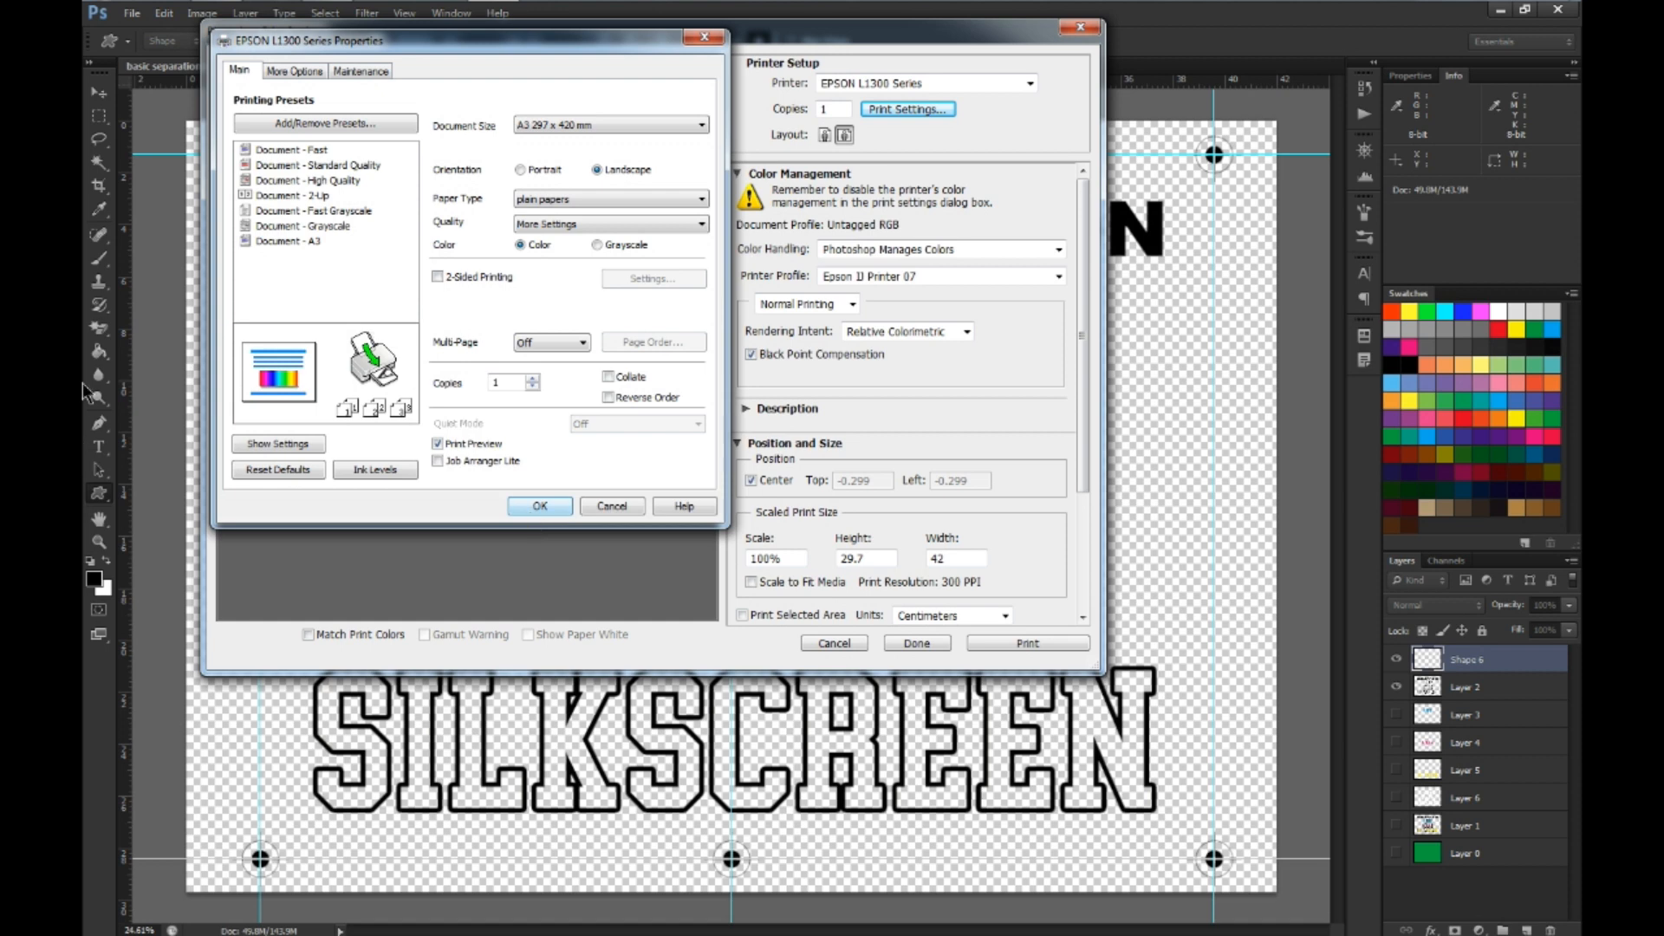
Open the printer's maintenance options in the EPSON L1300 Series properties
click(357, 69)
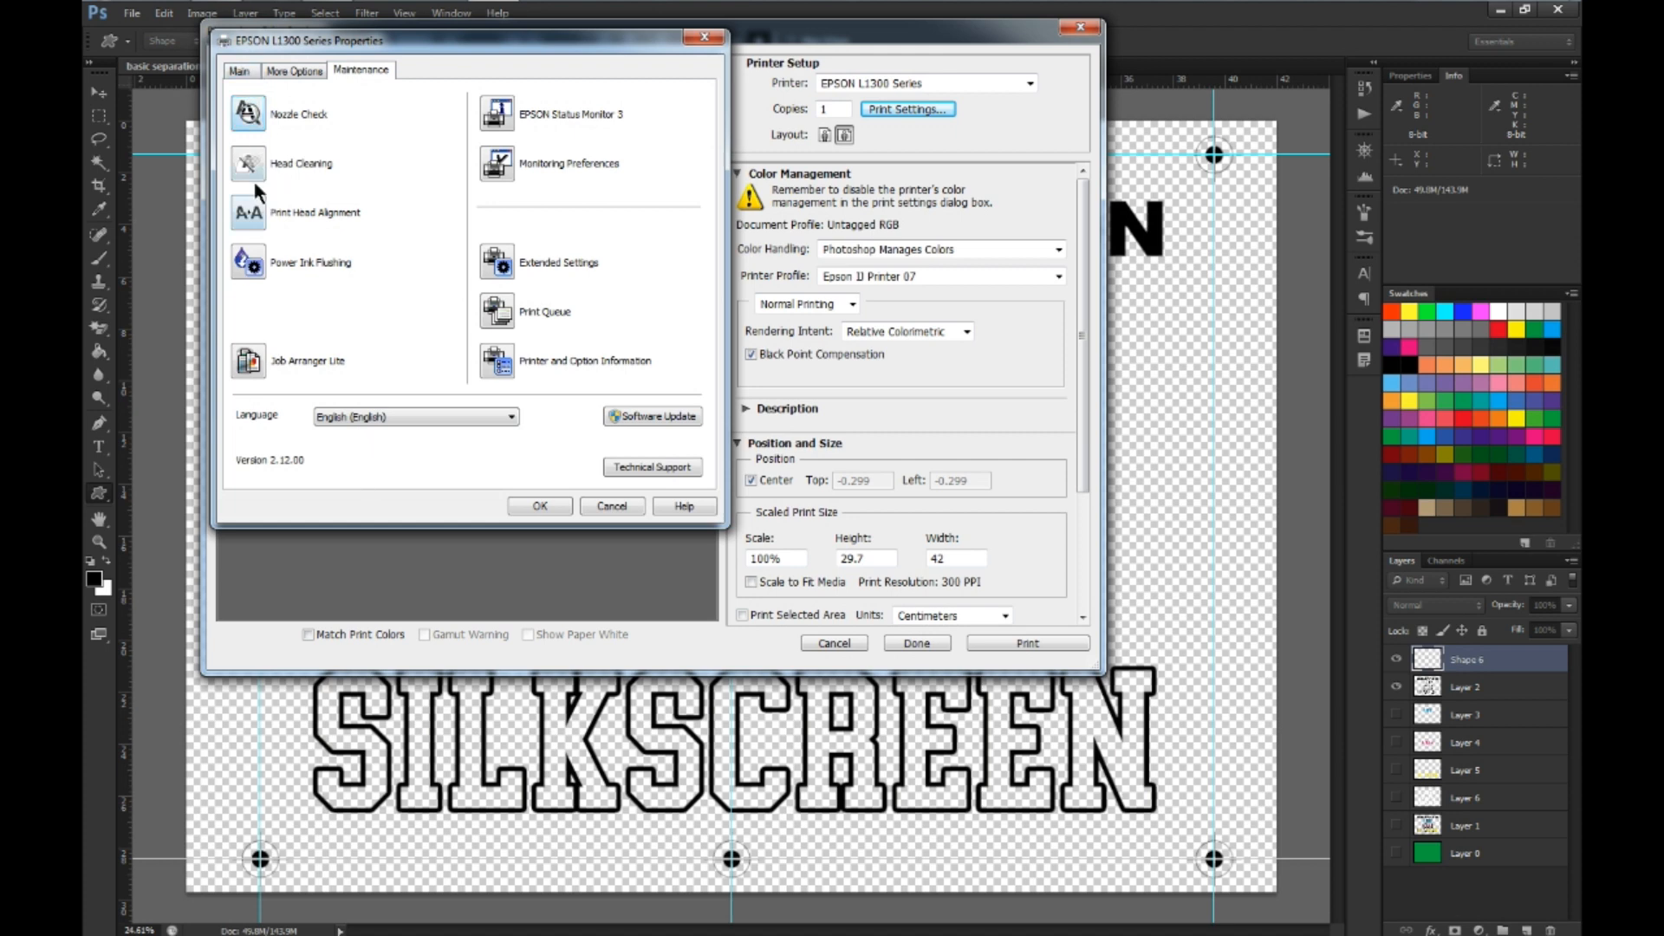
Accept the EPSON L1300 Series properties and preview the black separation's print, closing the preview without printing
click(240, 71)
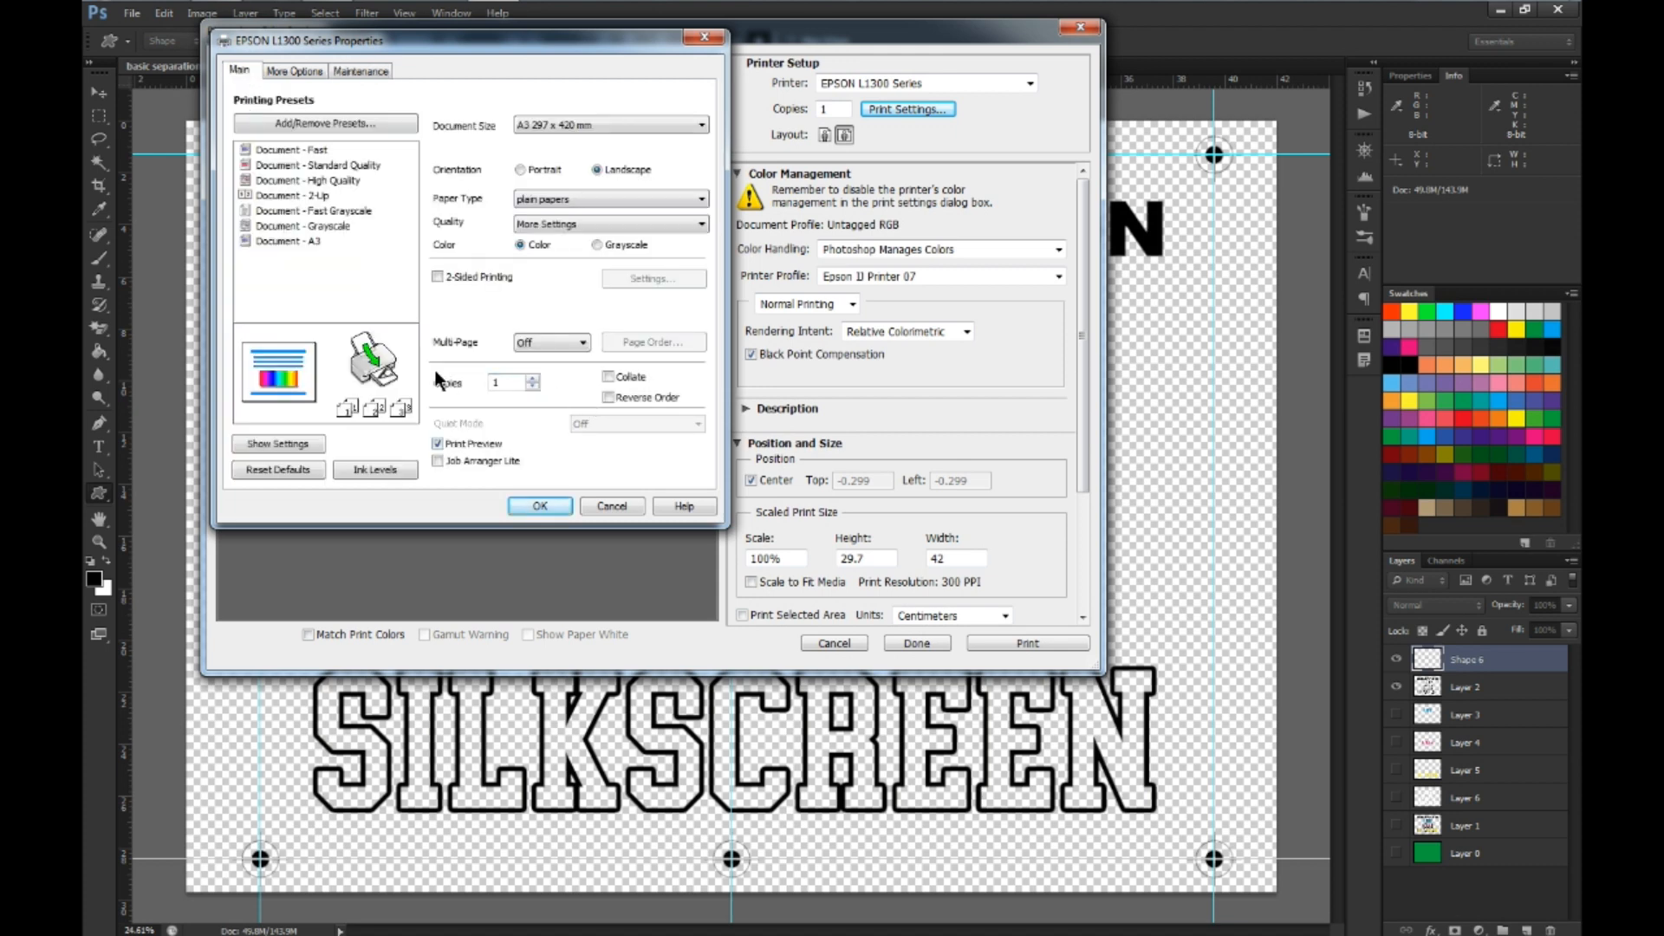
click(539, 506)
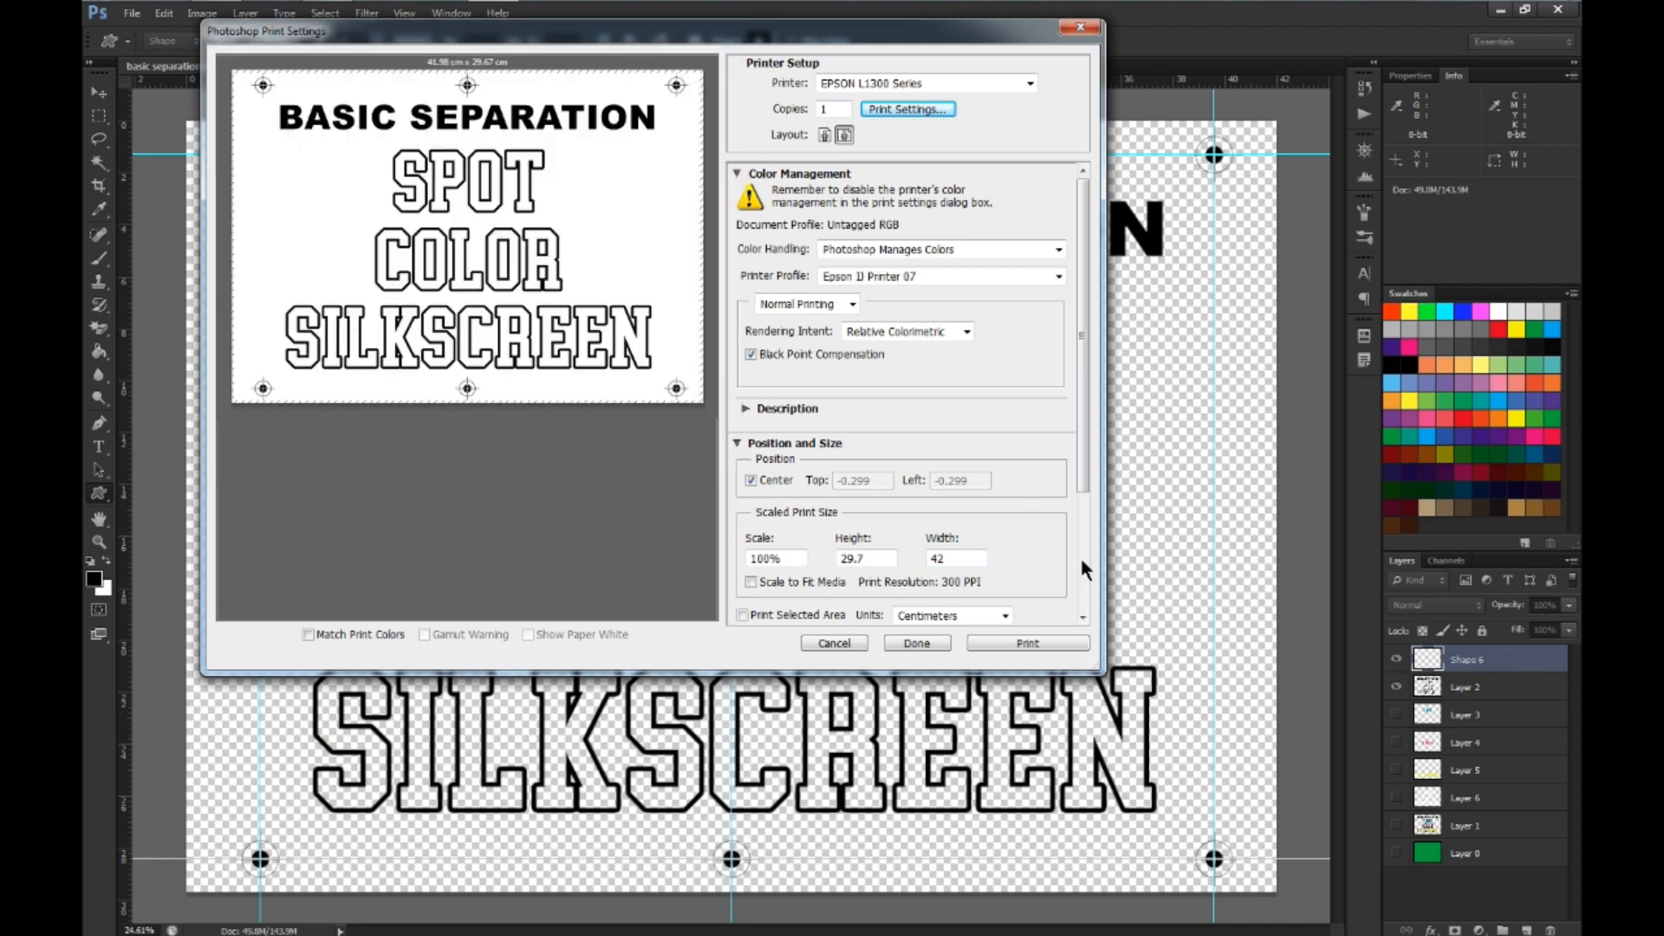
click(1026, 646)
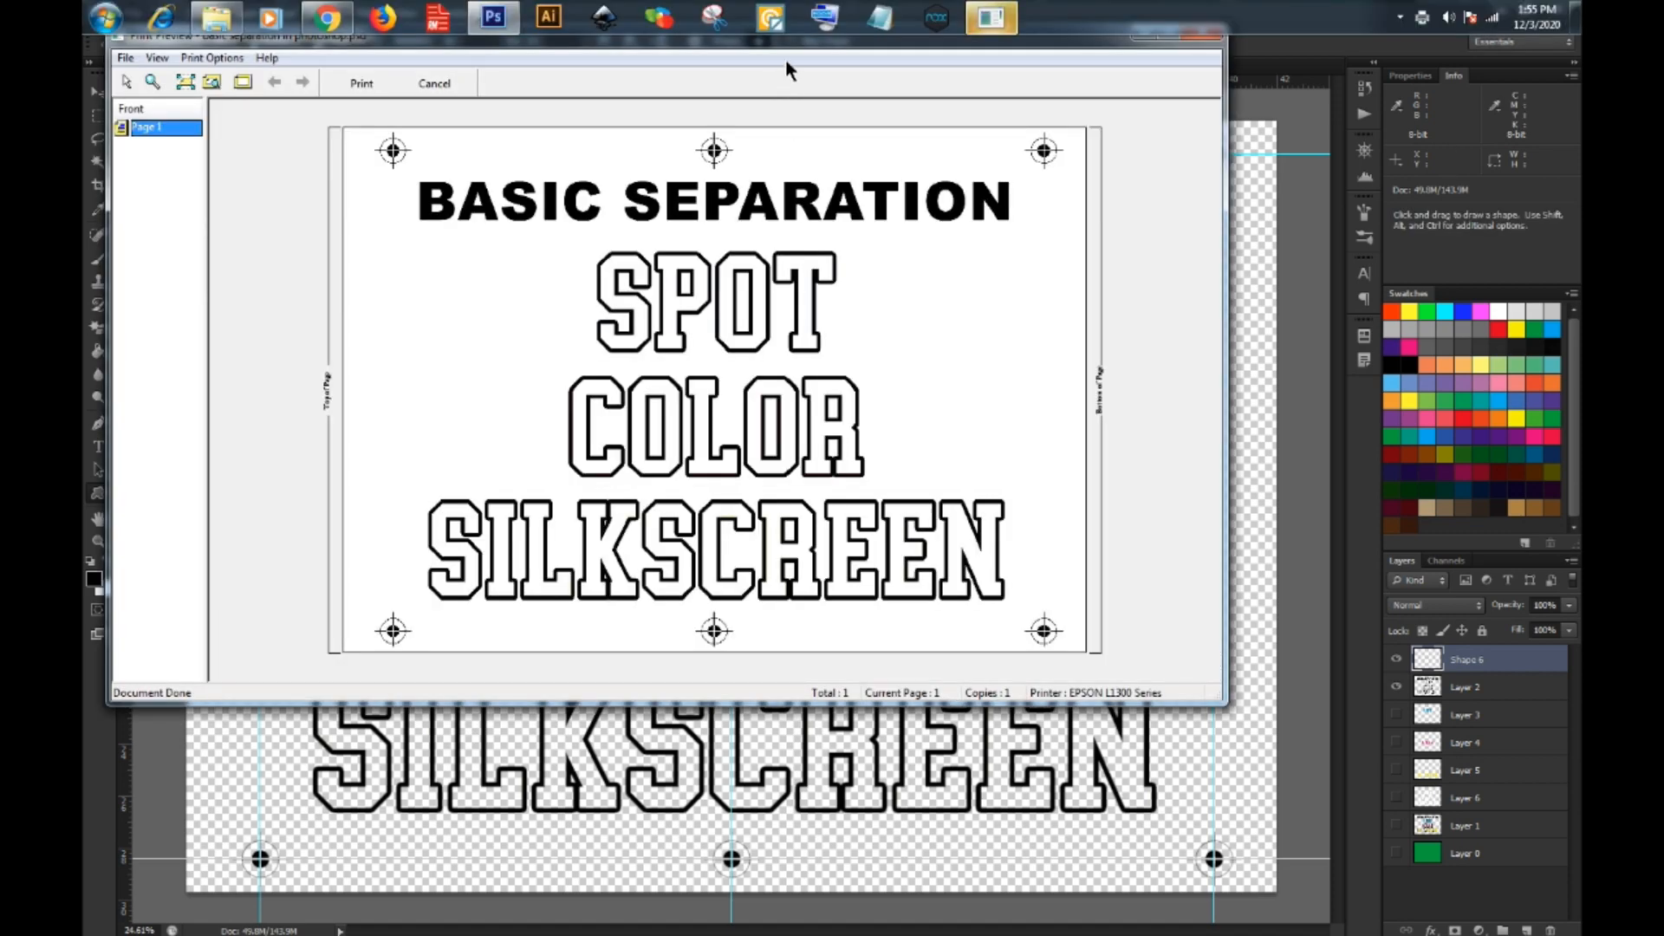
drag(766, 44, 868, 140)
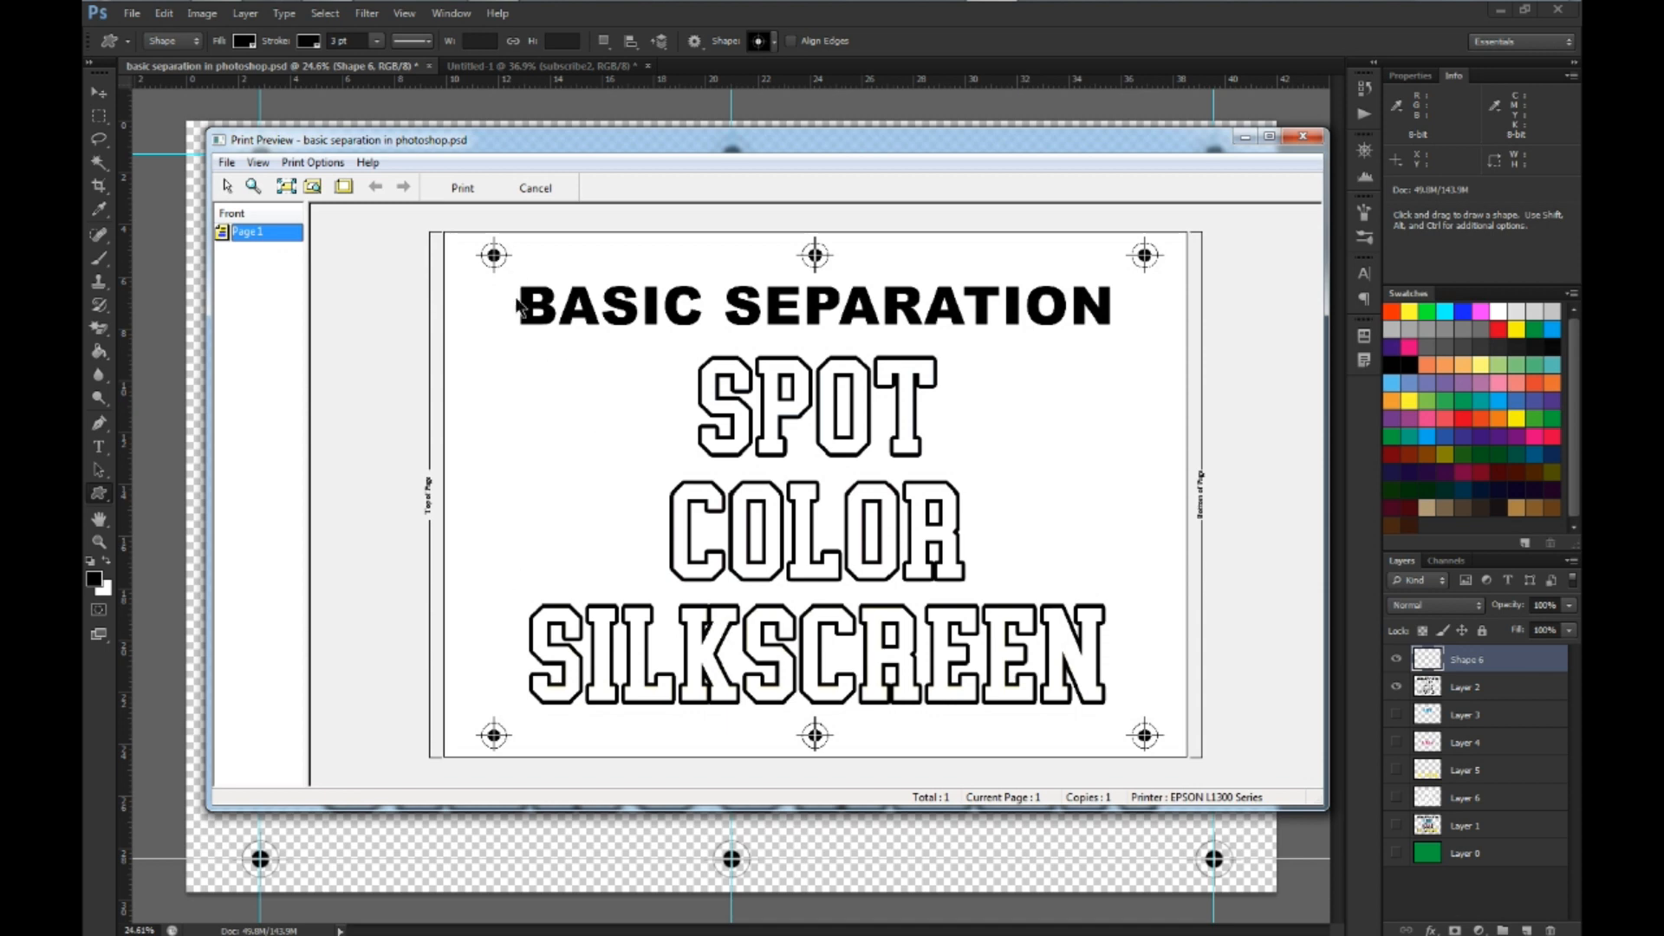
click(1303, 138)
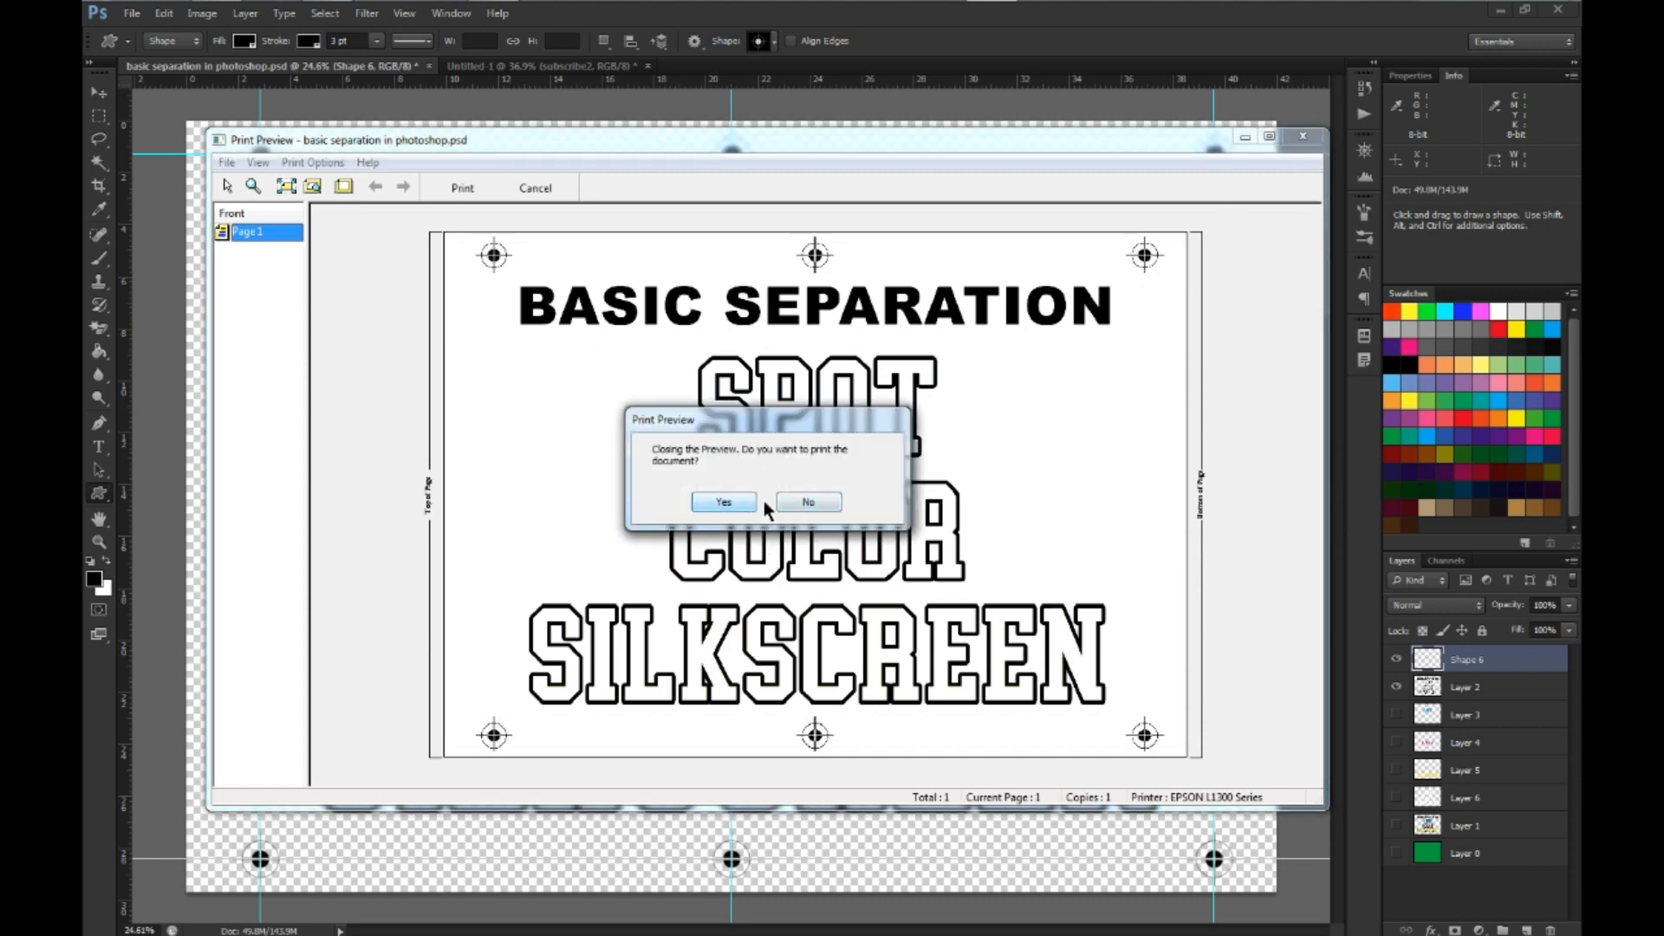
click(791, 501)
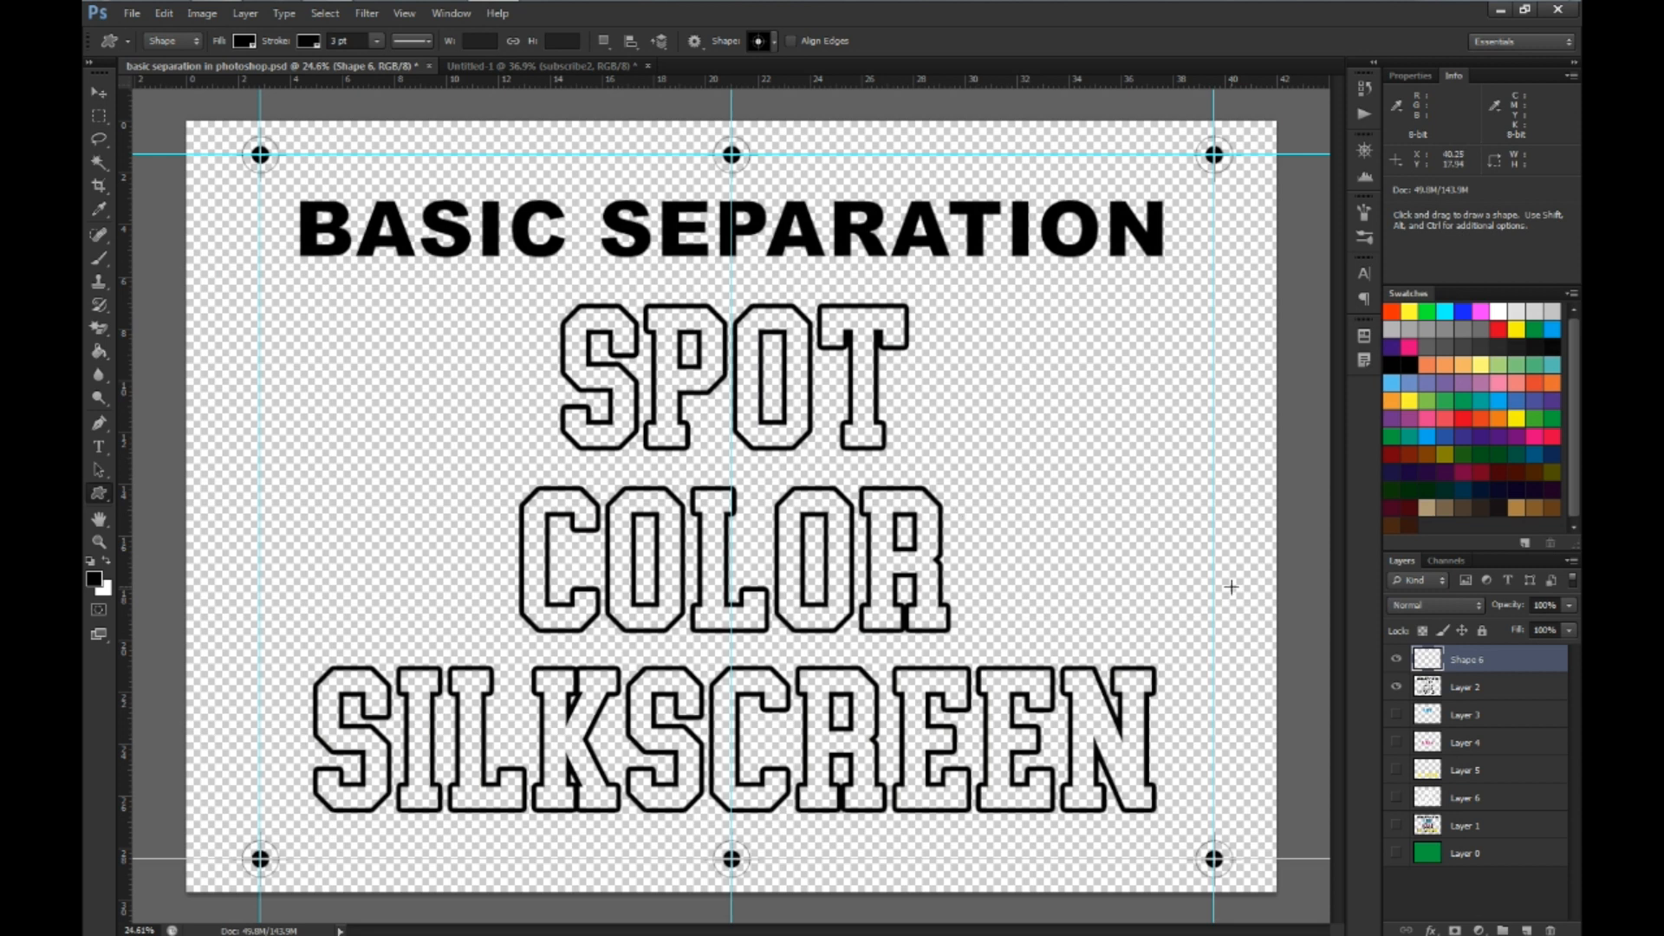
Hide Layer 2, show the cyan SPOT layer (Layer 3) with the registration marks, and check it in the print settings without printing
click(1397, 686)
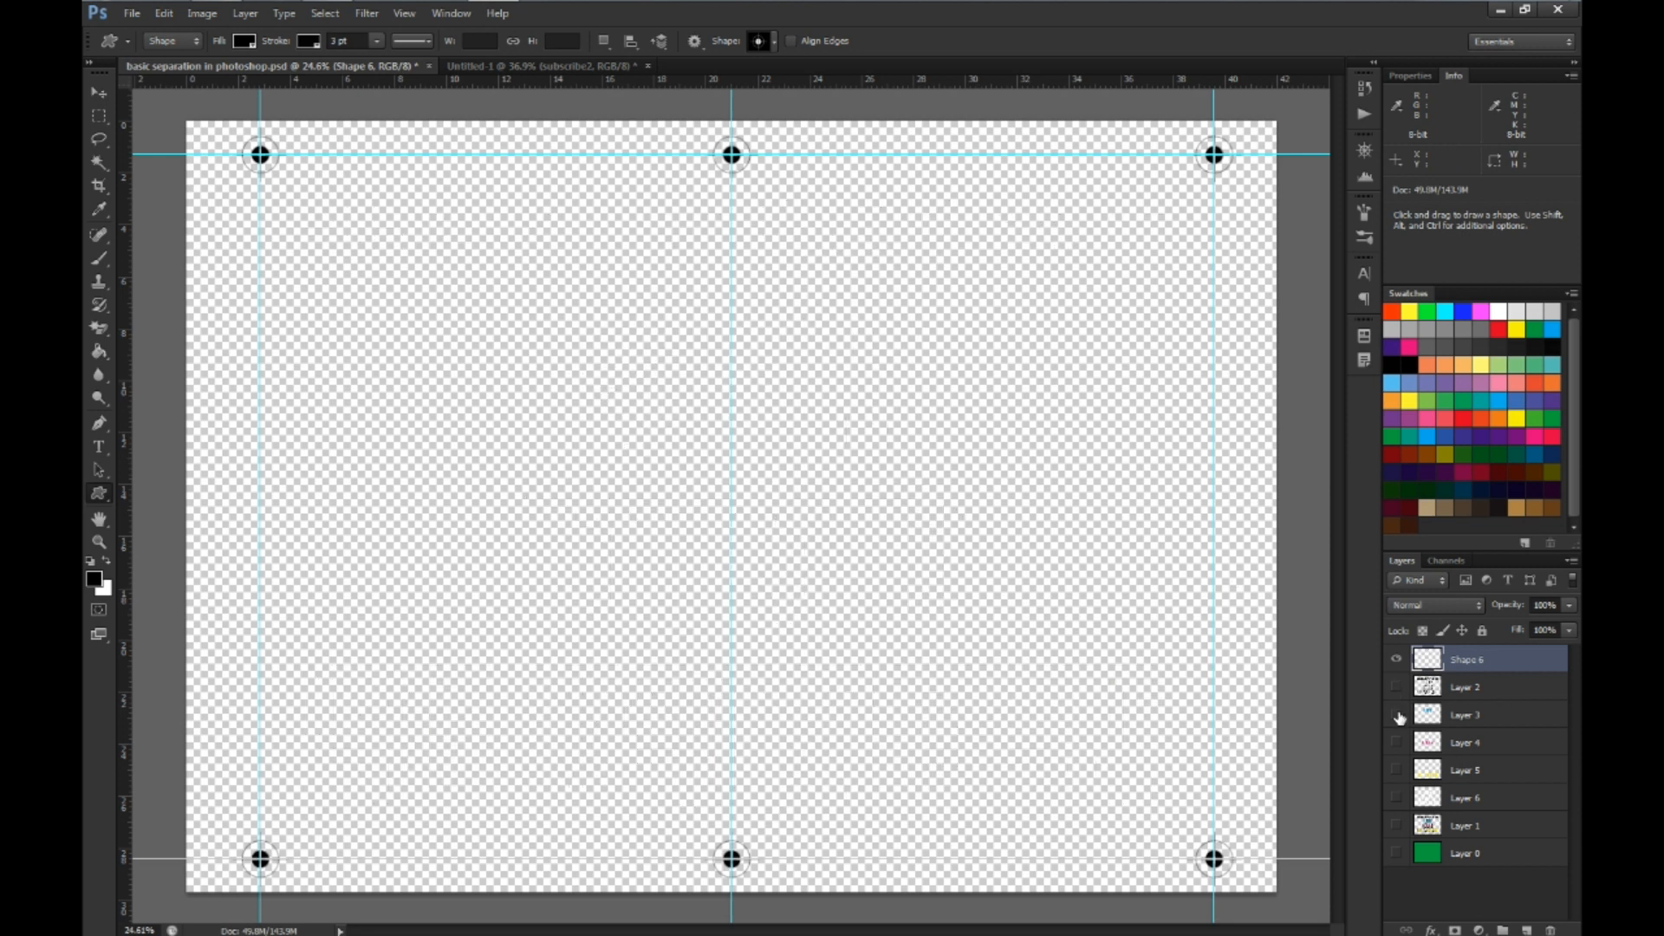
click(1396, 716)
click(1432, 716)
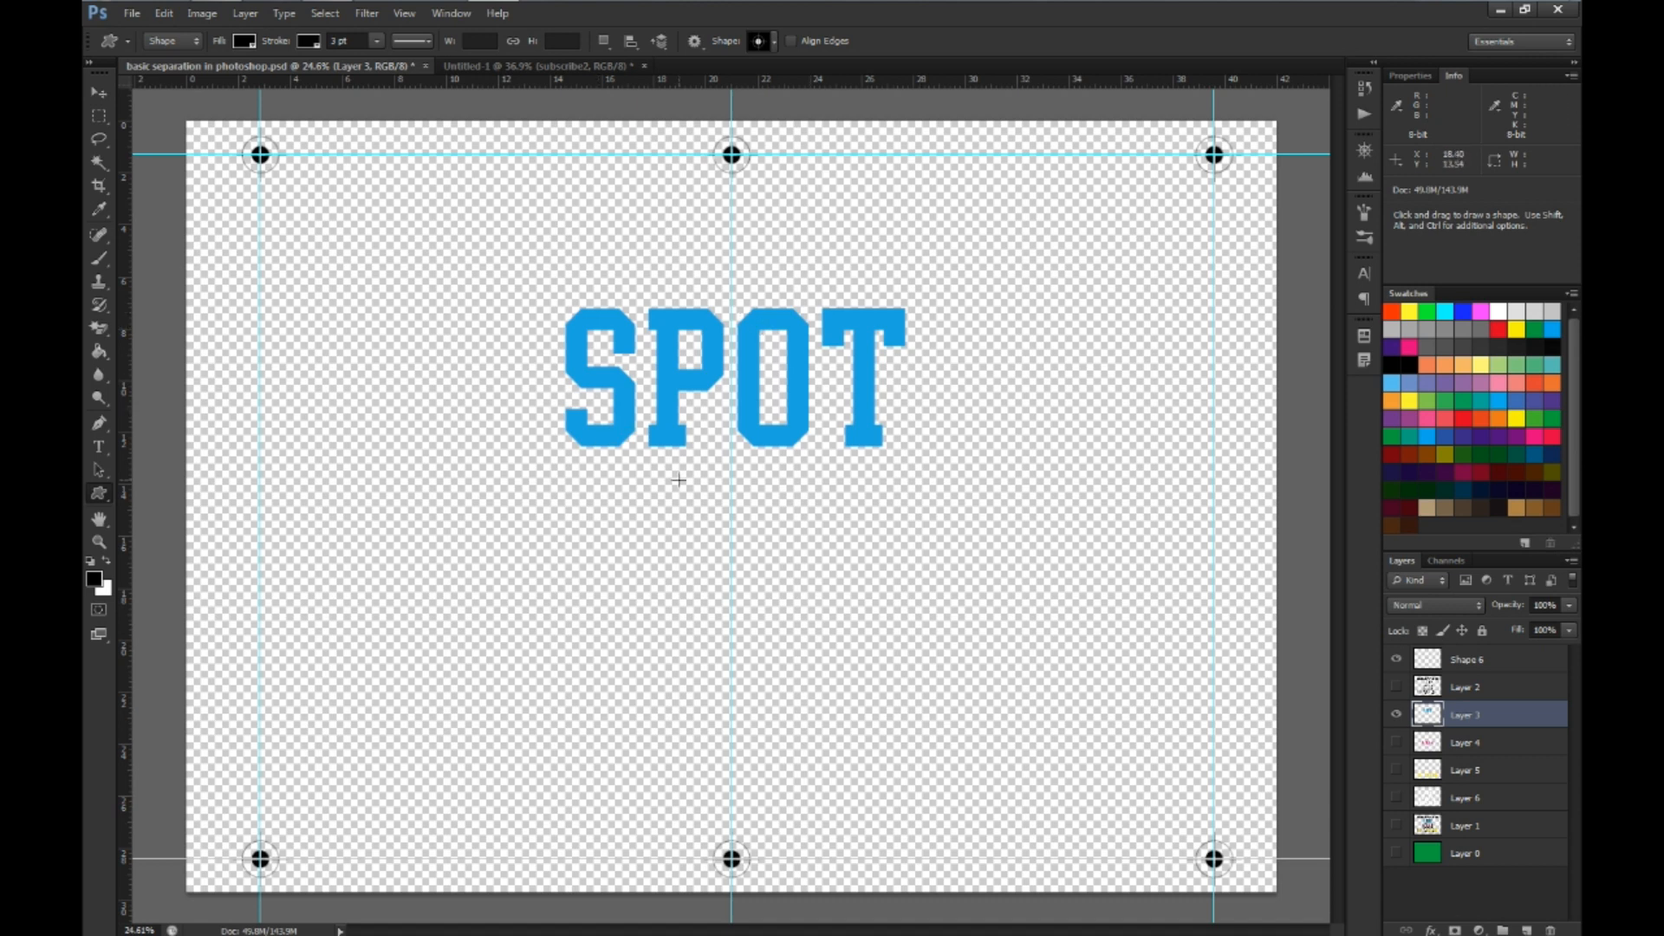
key(ctrl)
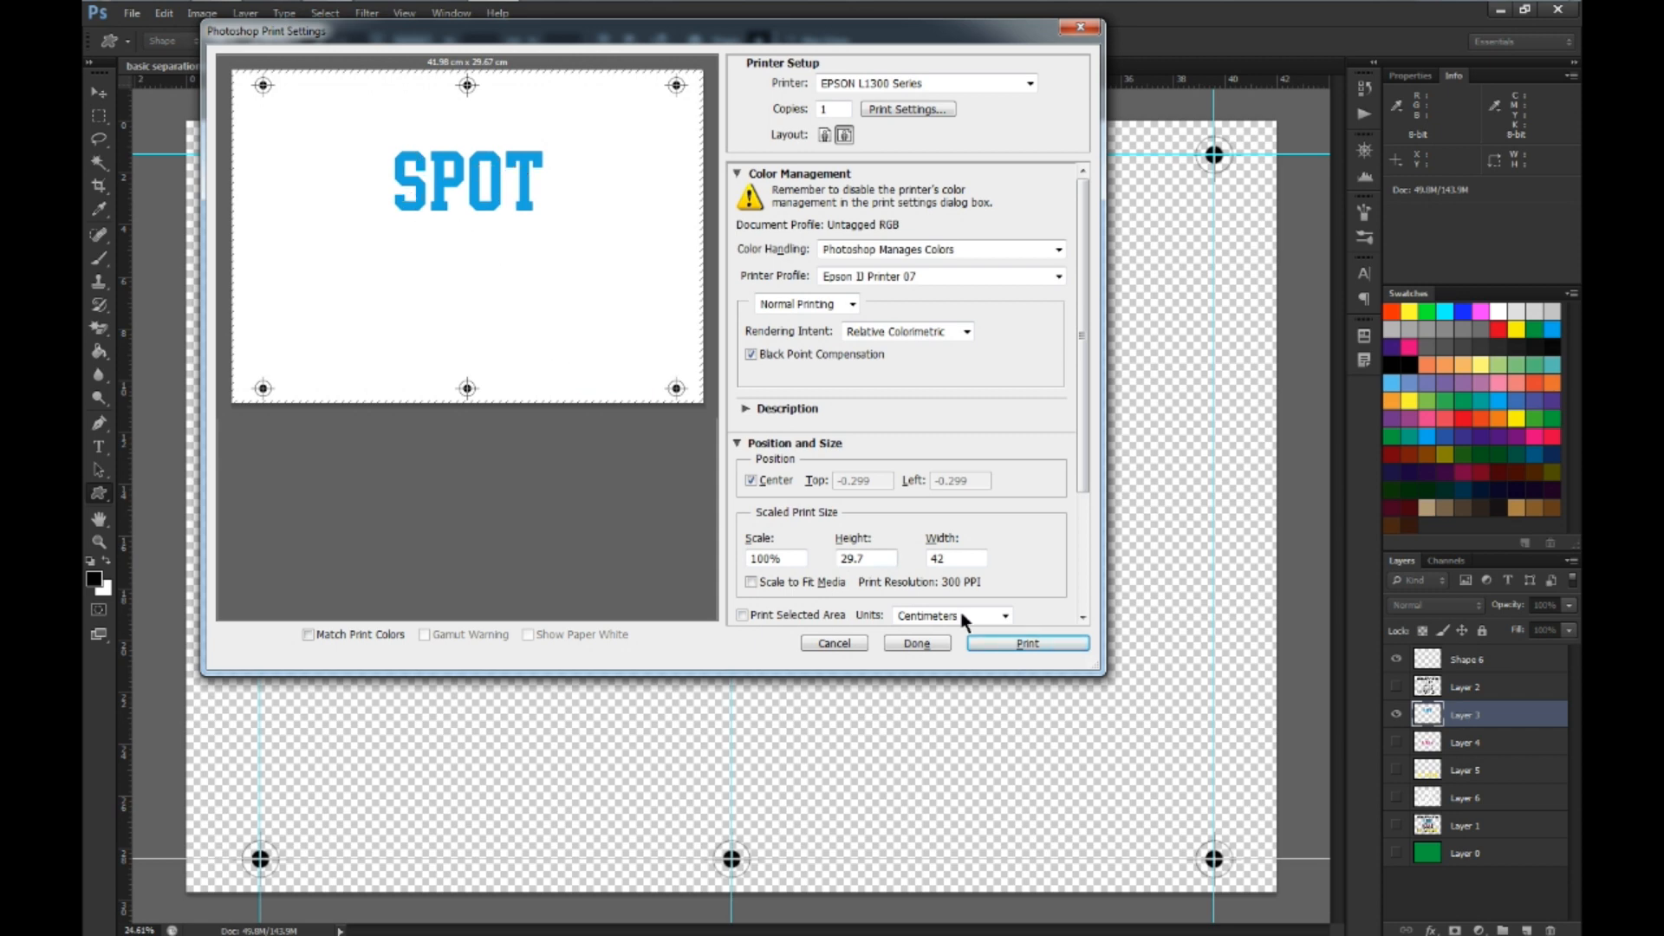
click(833, 643)
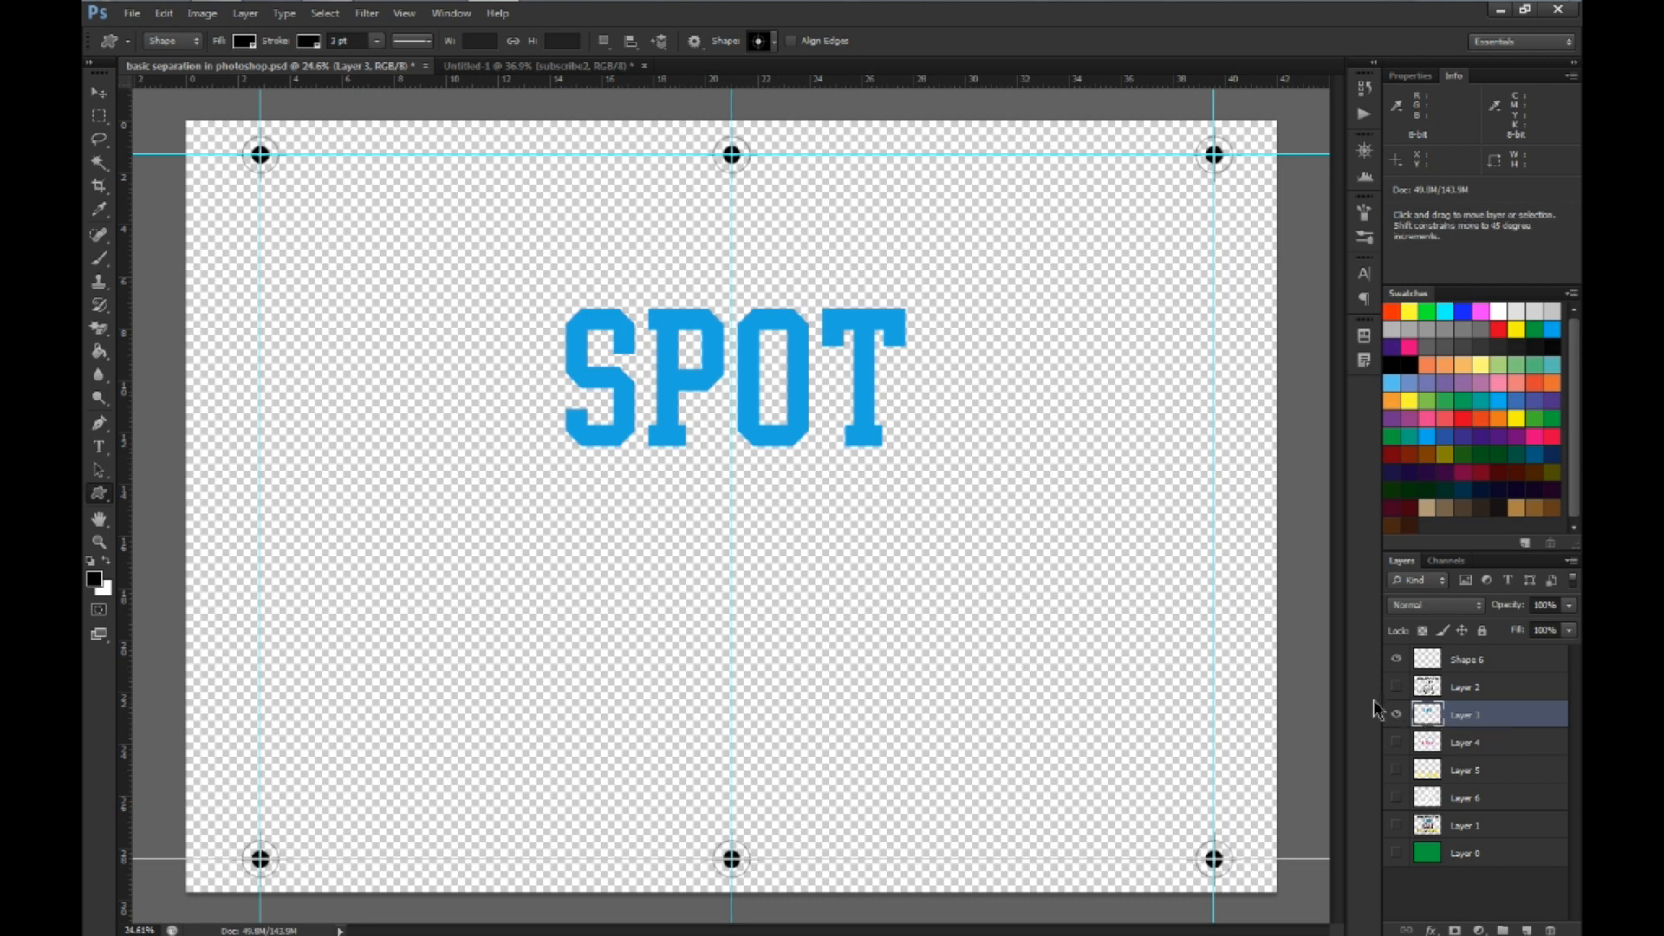
Load the SPOT lettering on Layer 3 as a selection, fill it with the black foreground colour and deselect
ctrl+click(1431, 720)
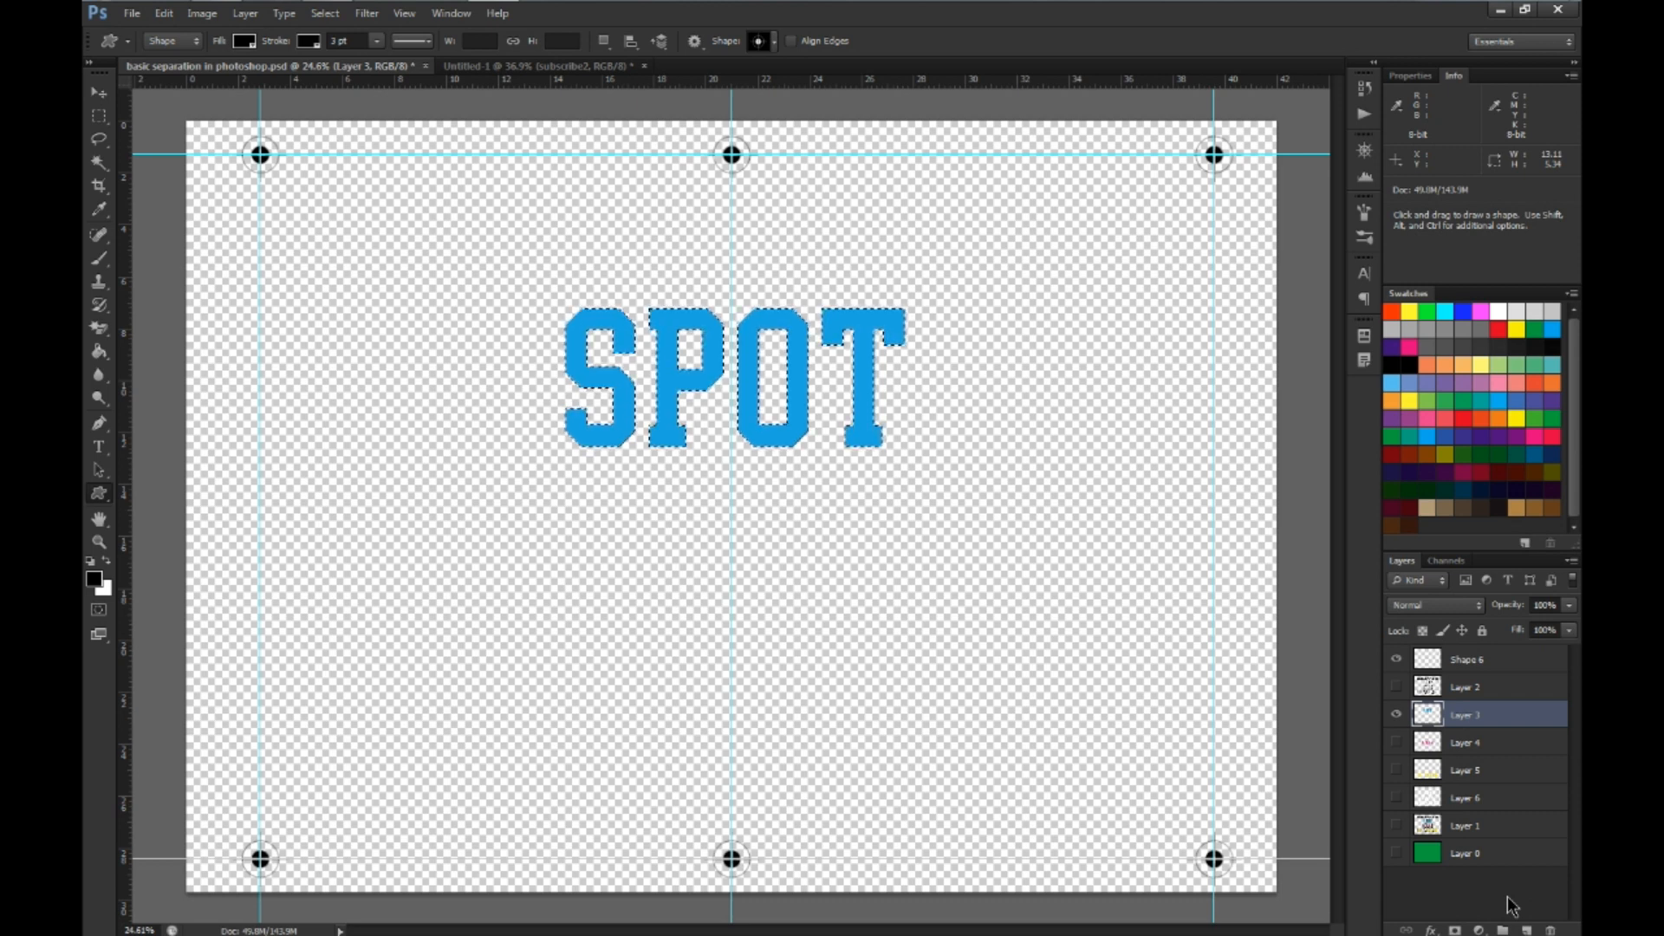
key(alt)
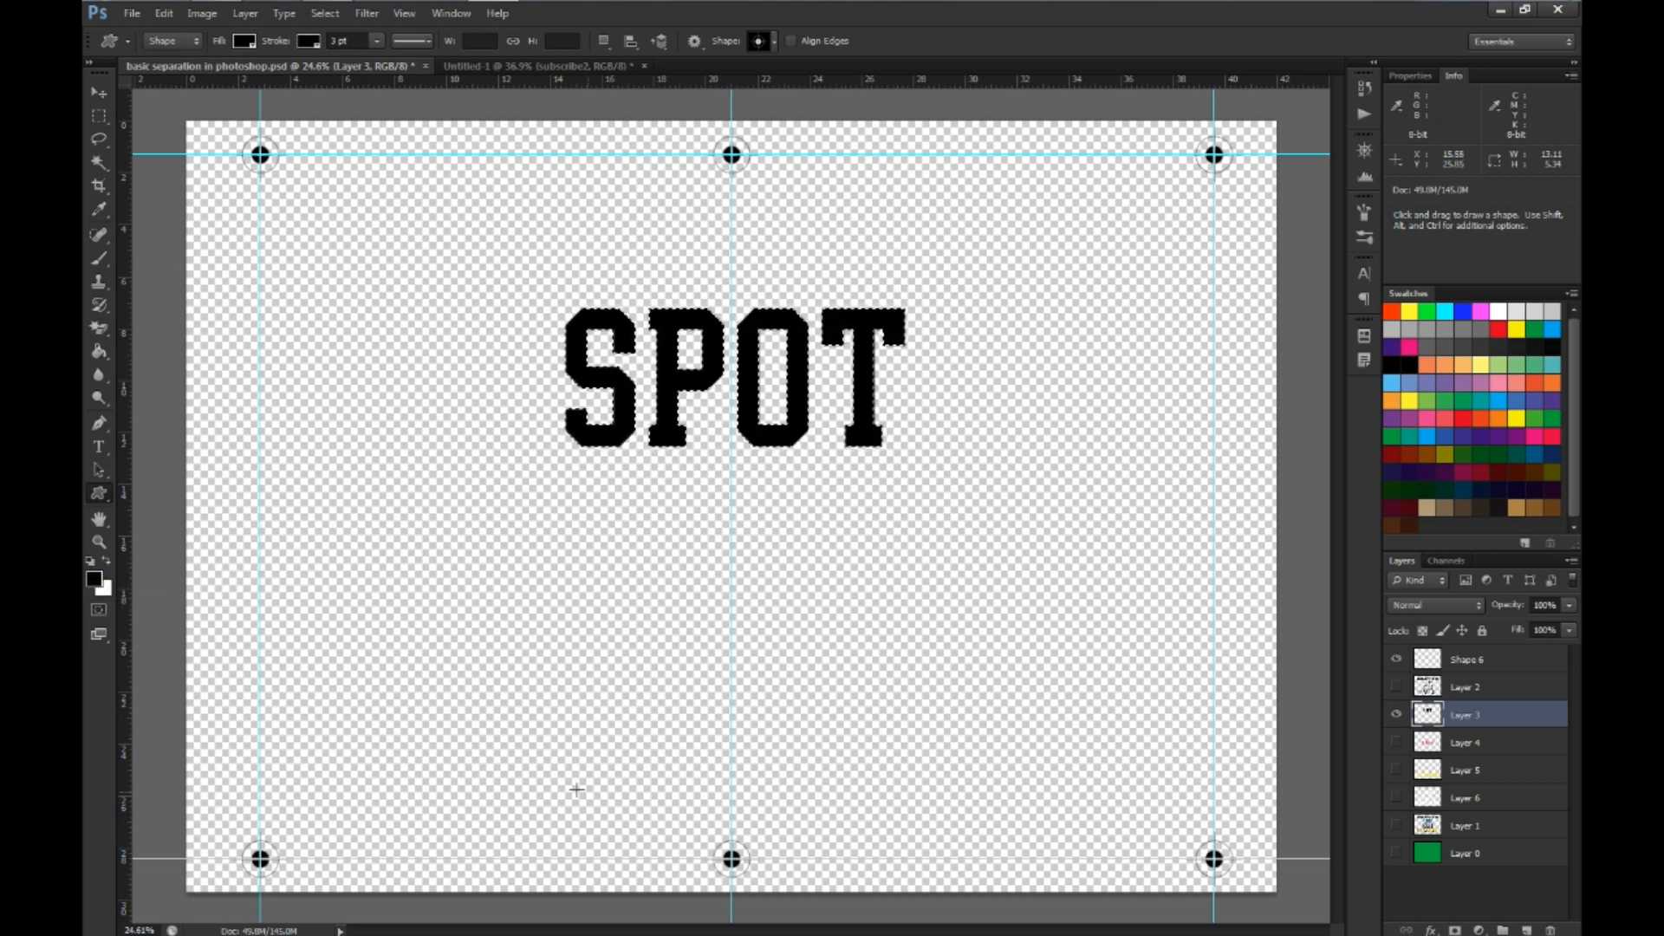
click(105, 560)
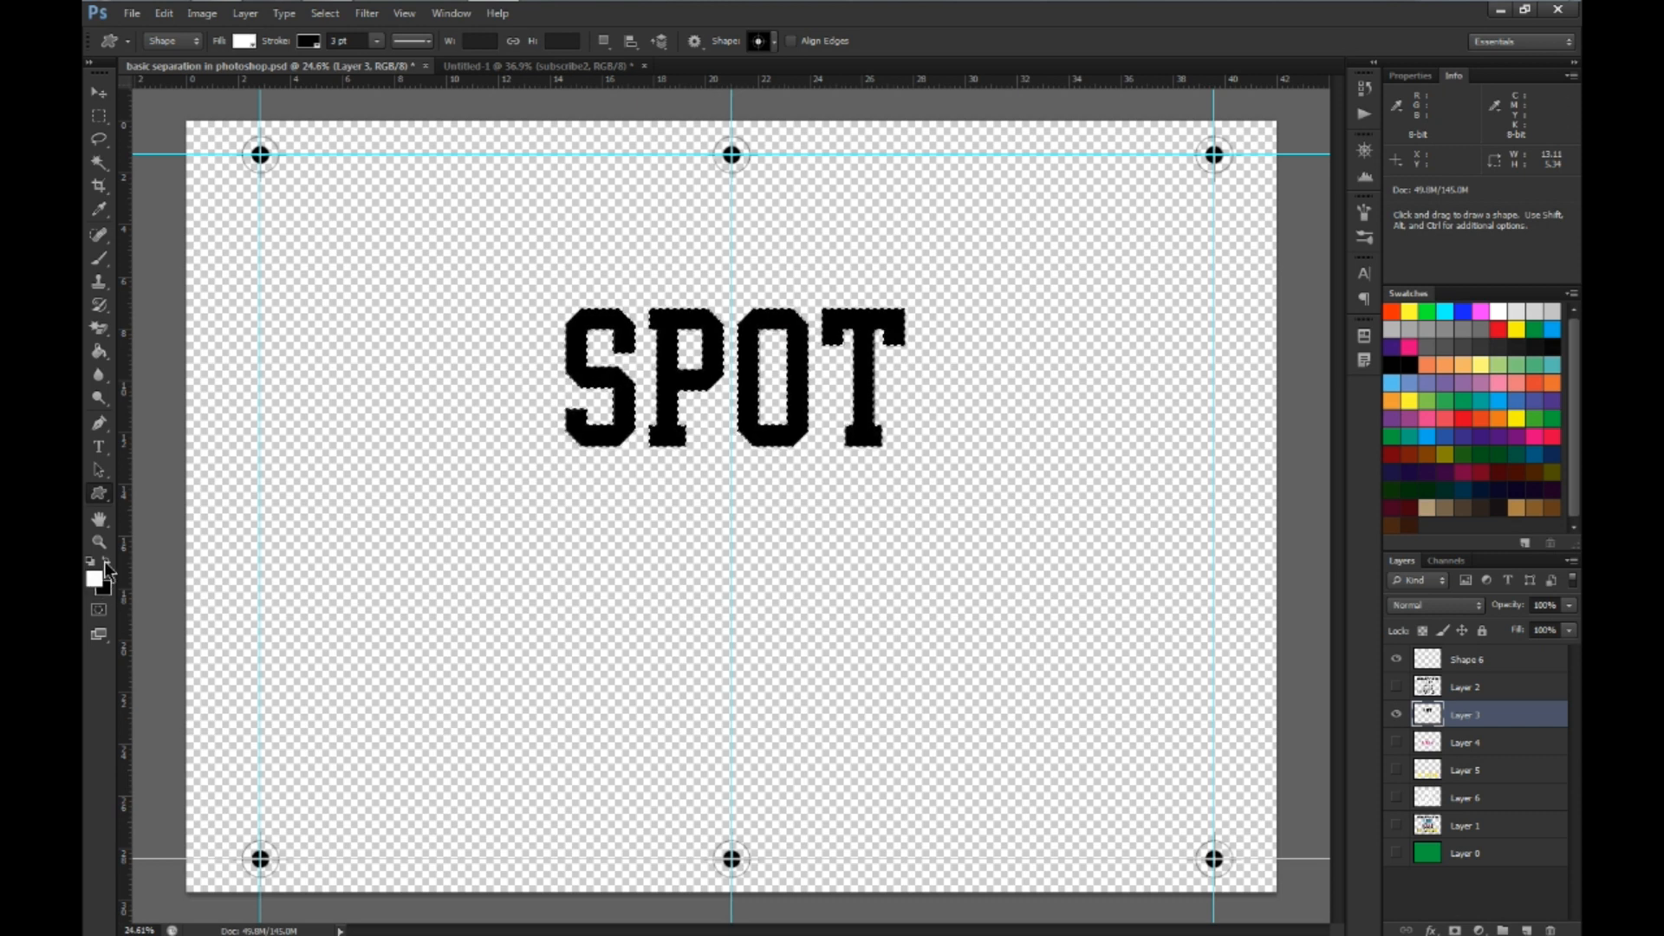
click(106, 560)
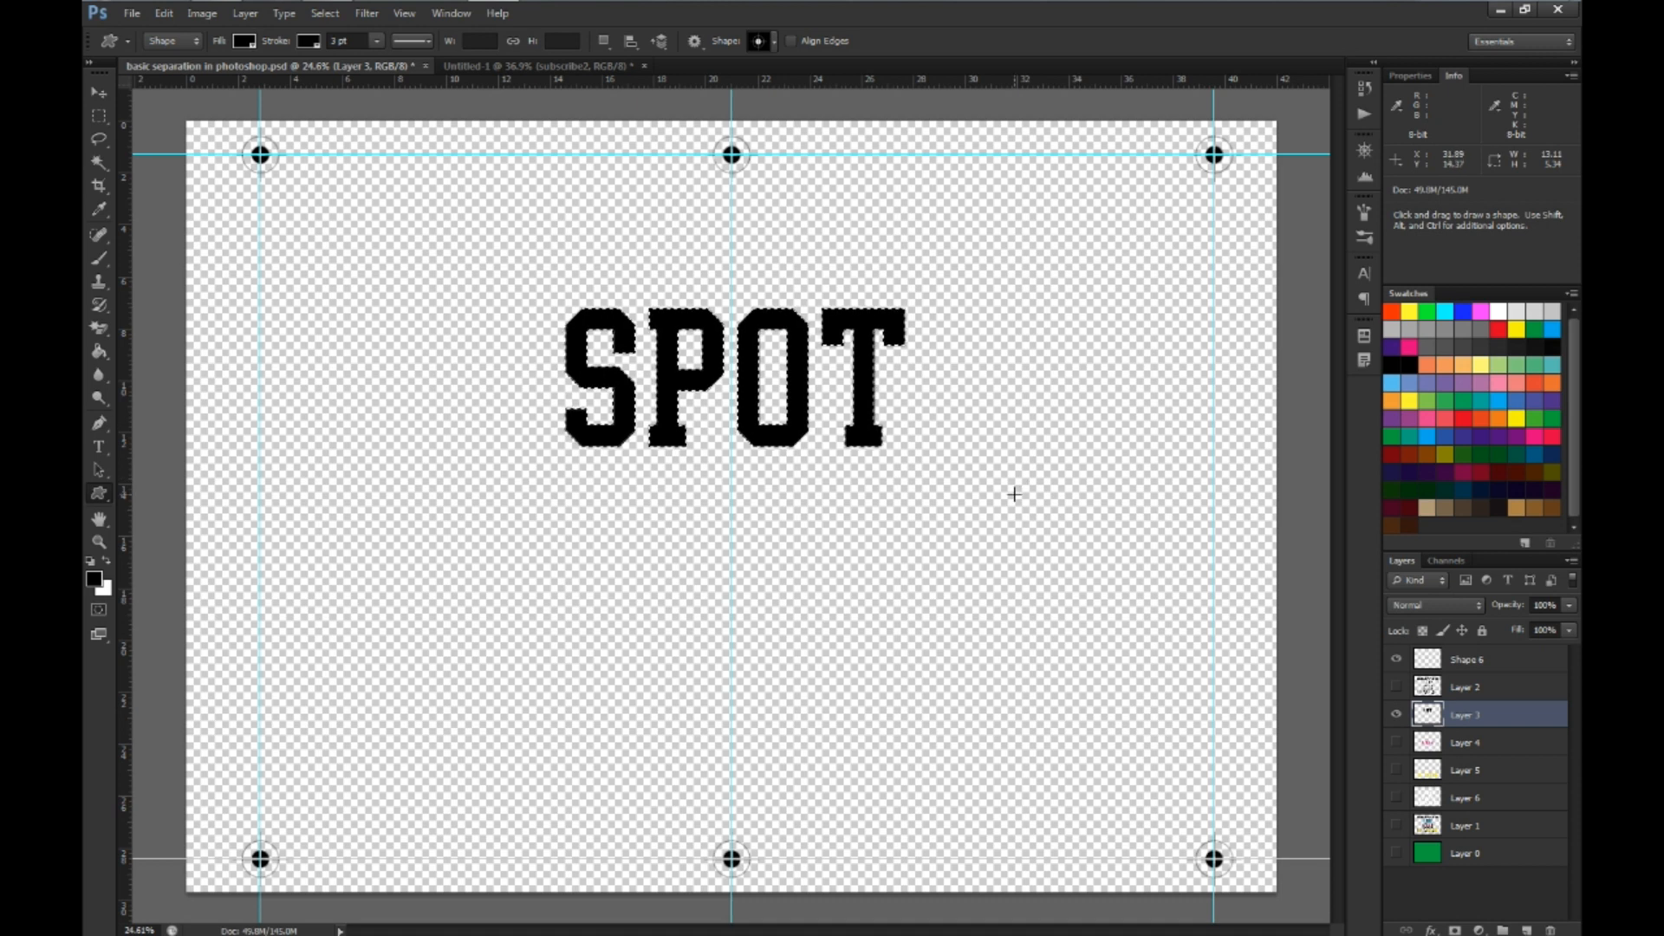
key(ctrl+d)
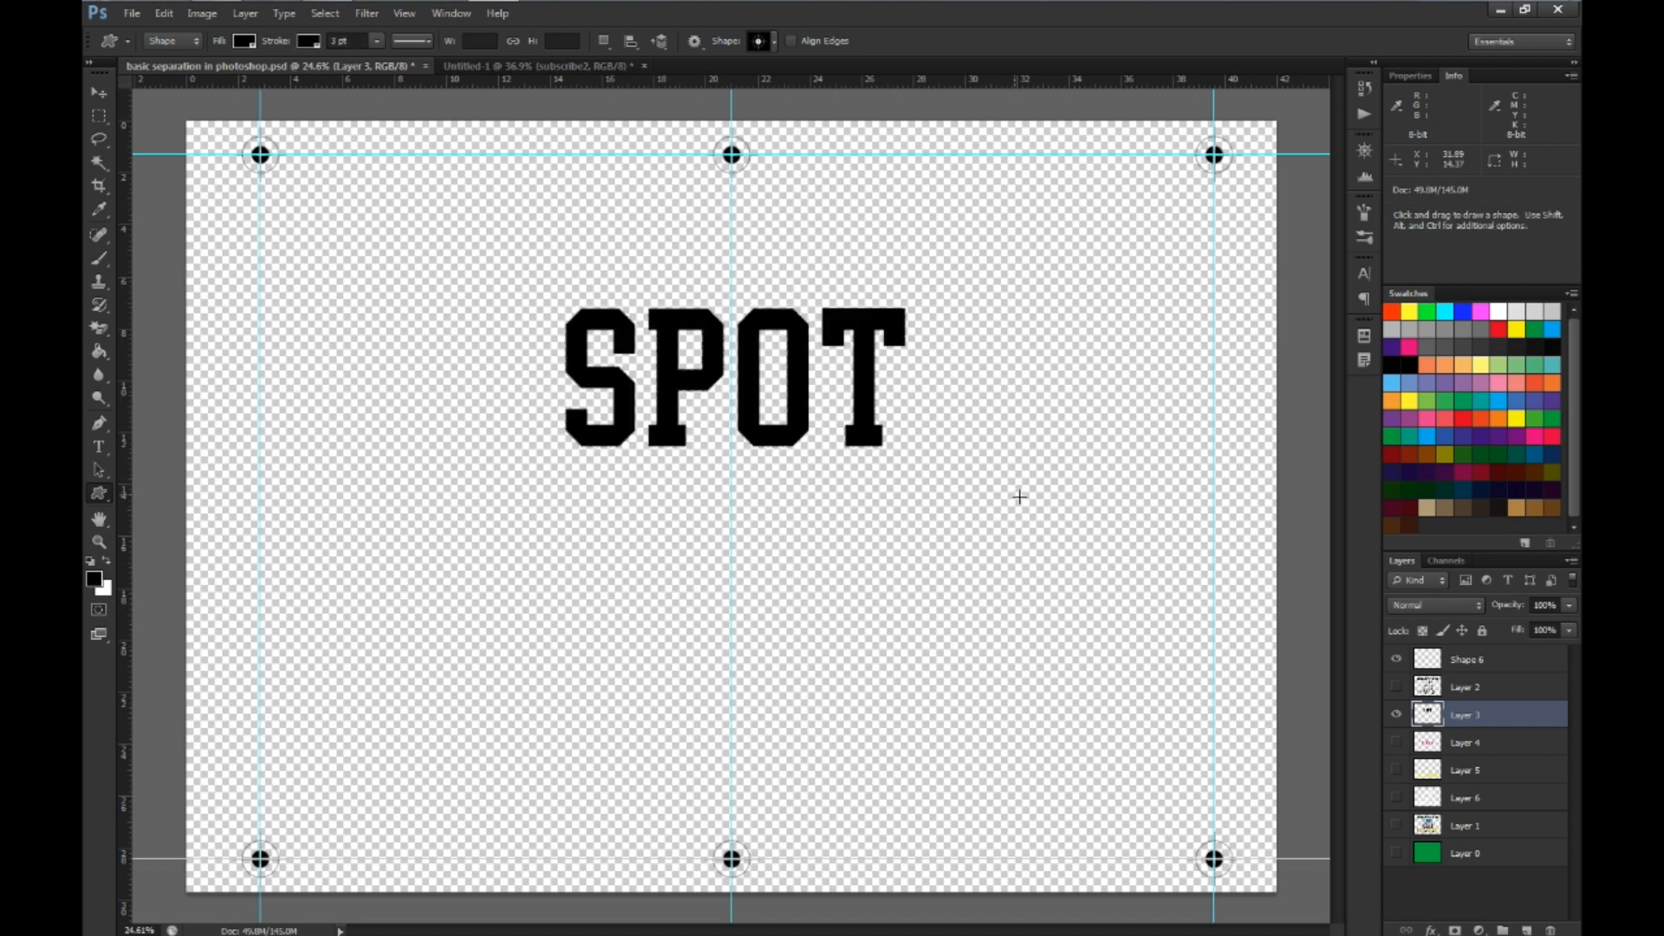
Show Layer 4 instead of Layer 3 and fill its magenta COLOR lettering with black
click(1396, 715)
click(1396, 742)
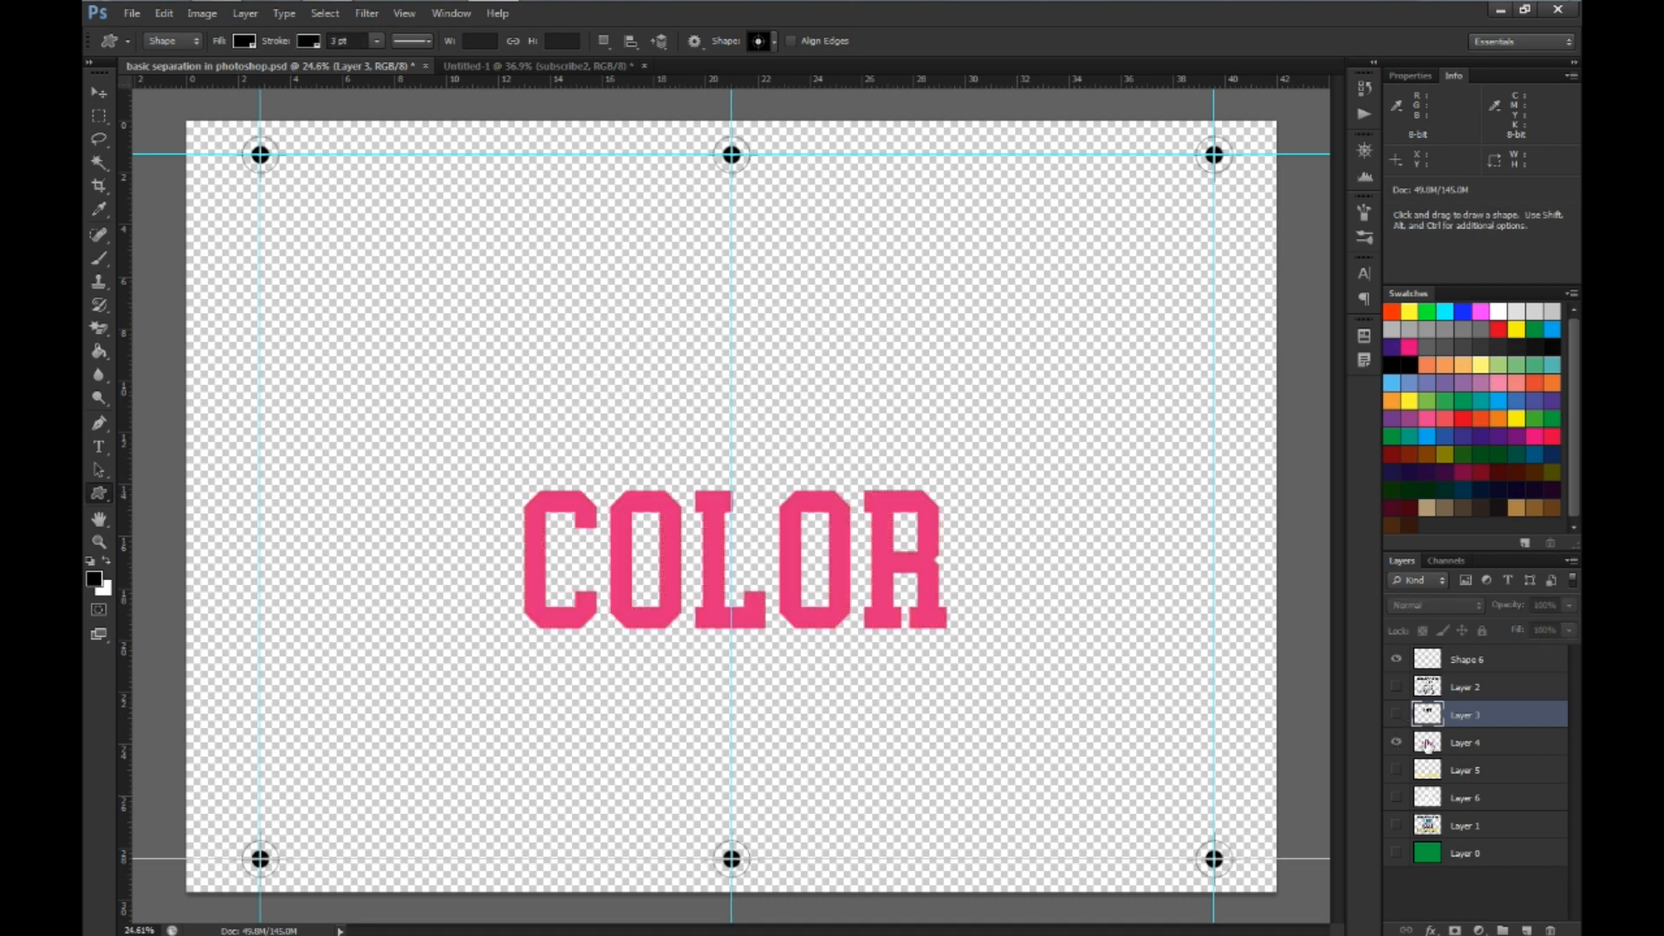
click(1426, 744)
key(ctrl)
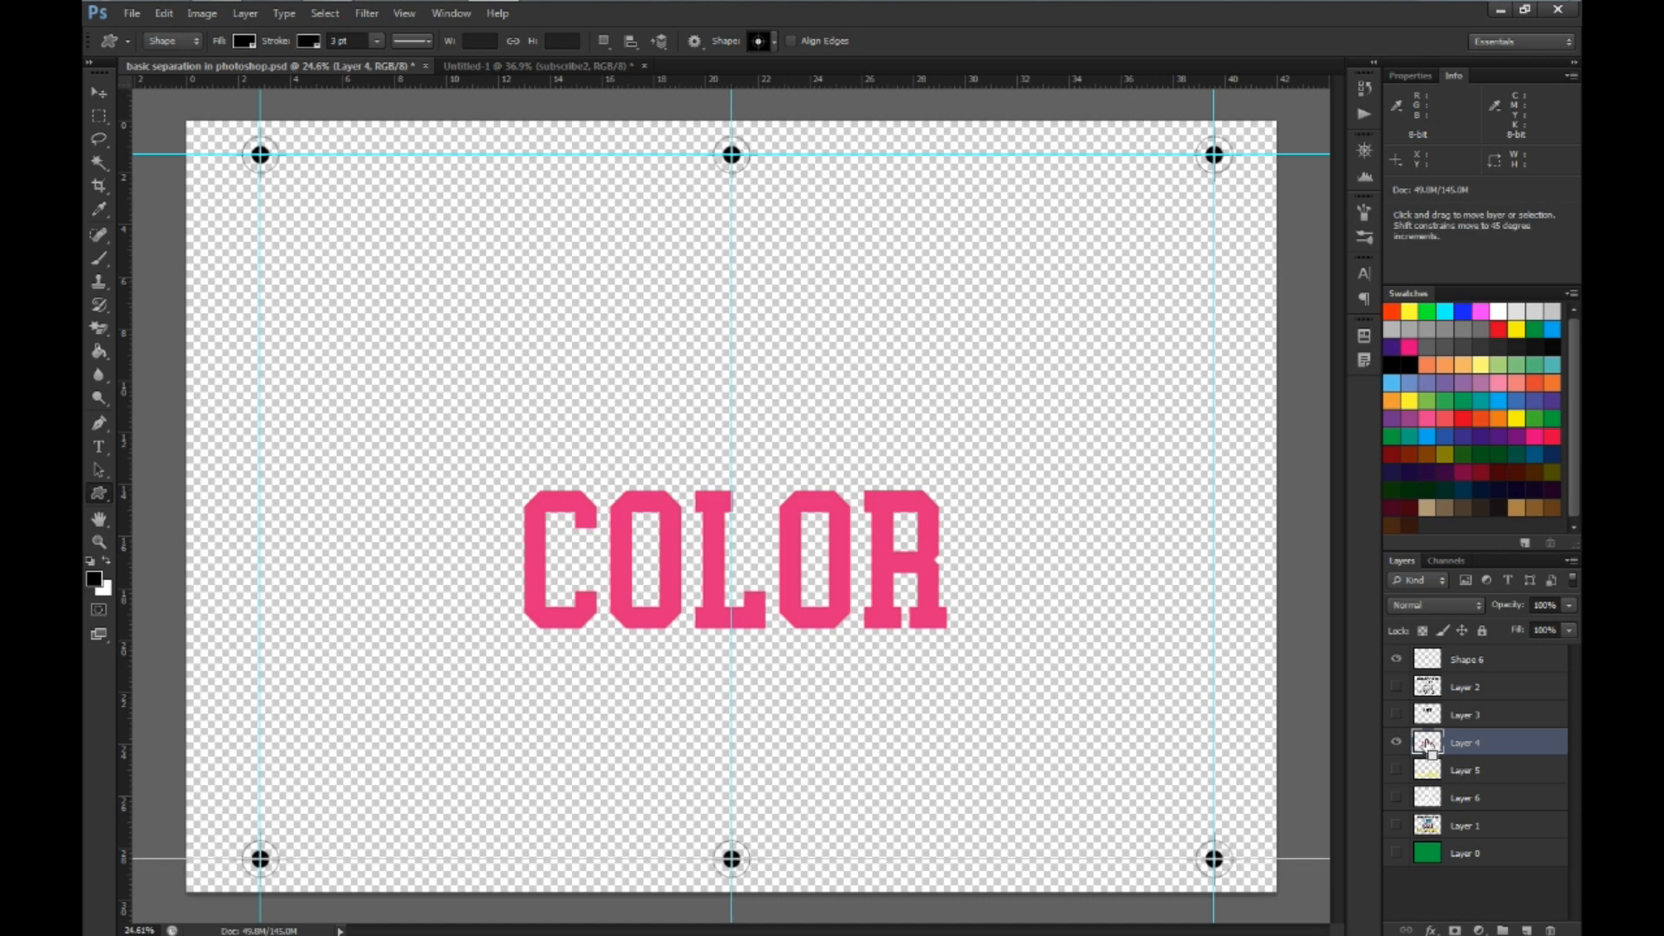
ctrl+click(1428, 745)
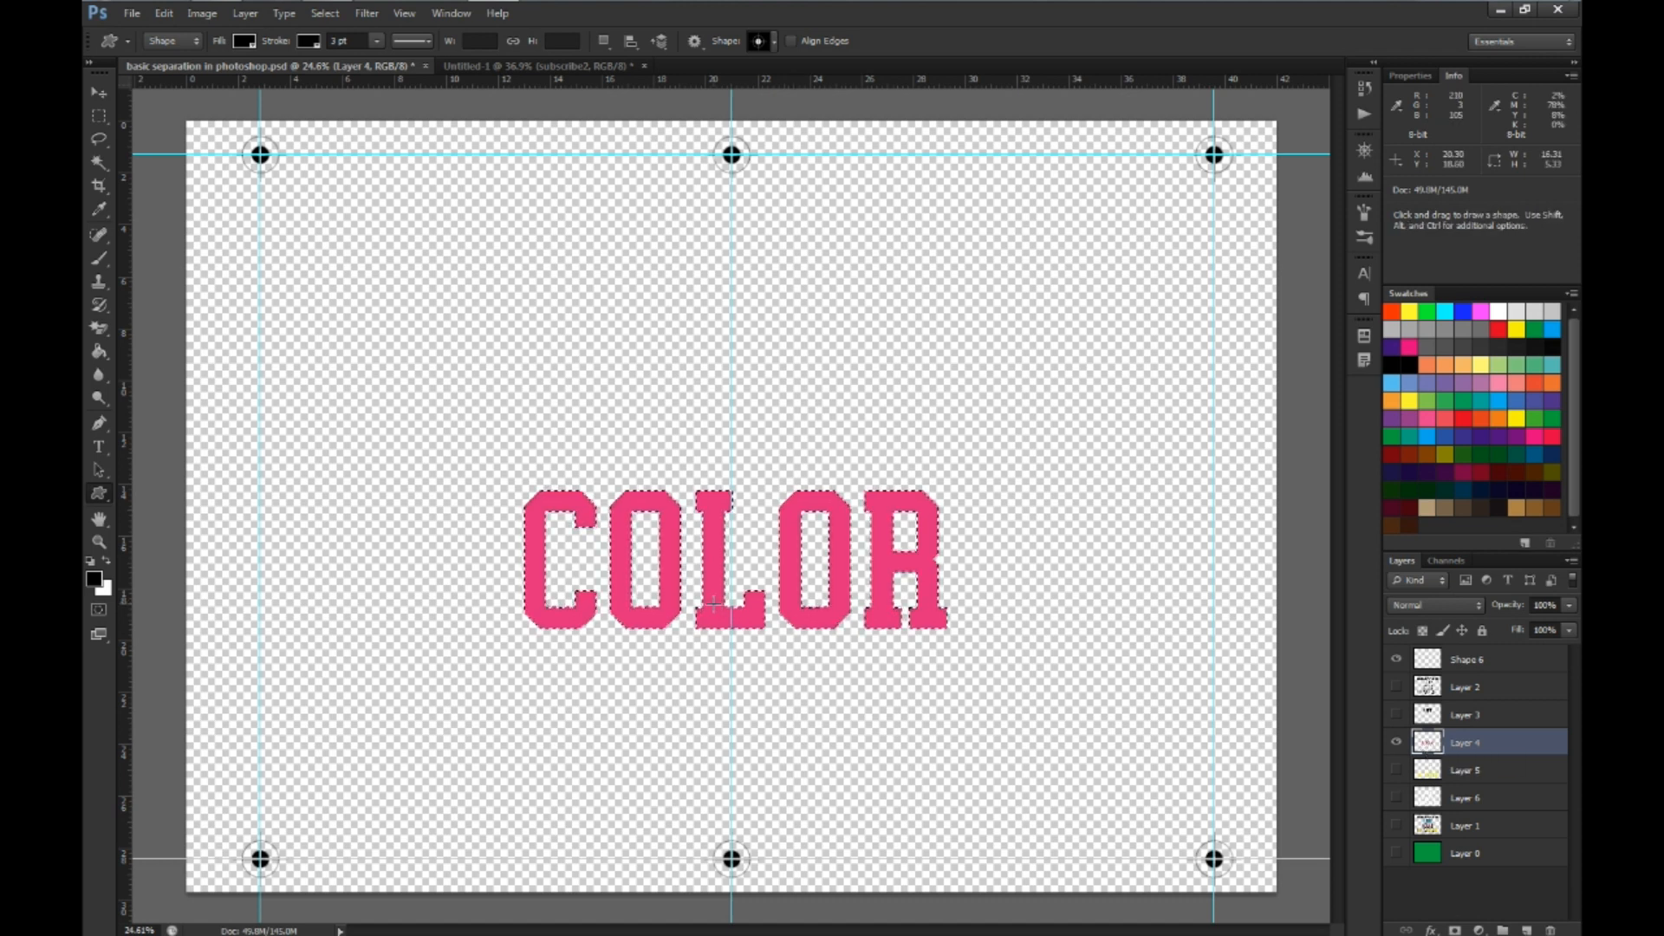
key(alt+BackSpace)
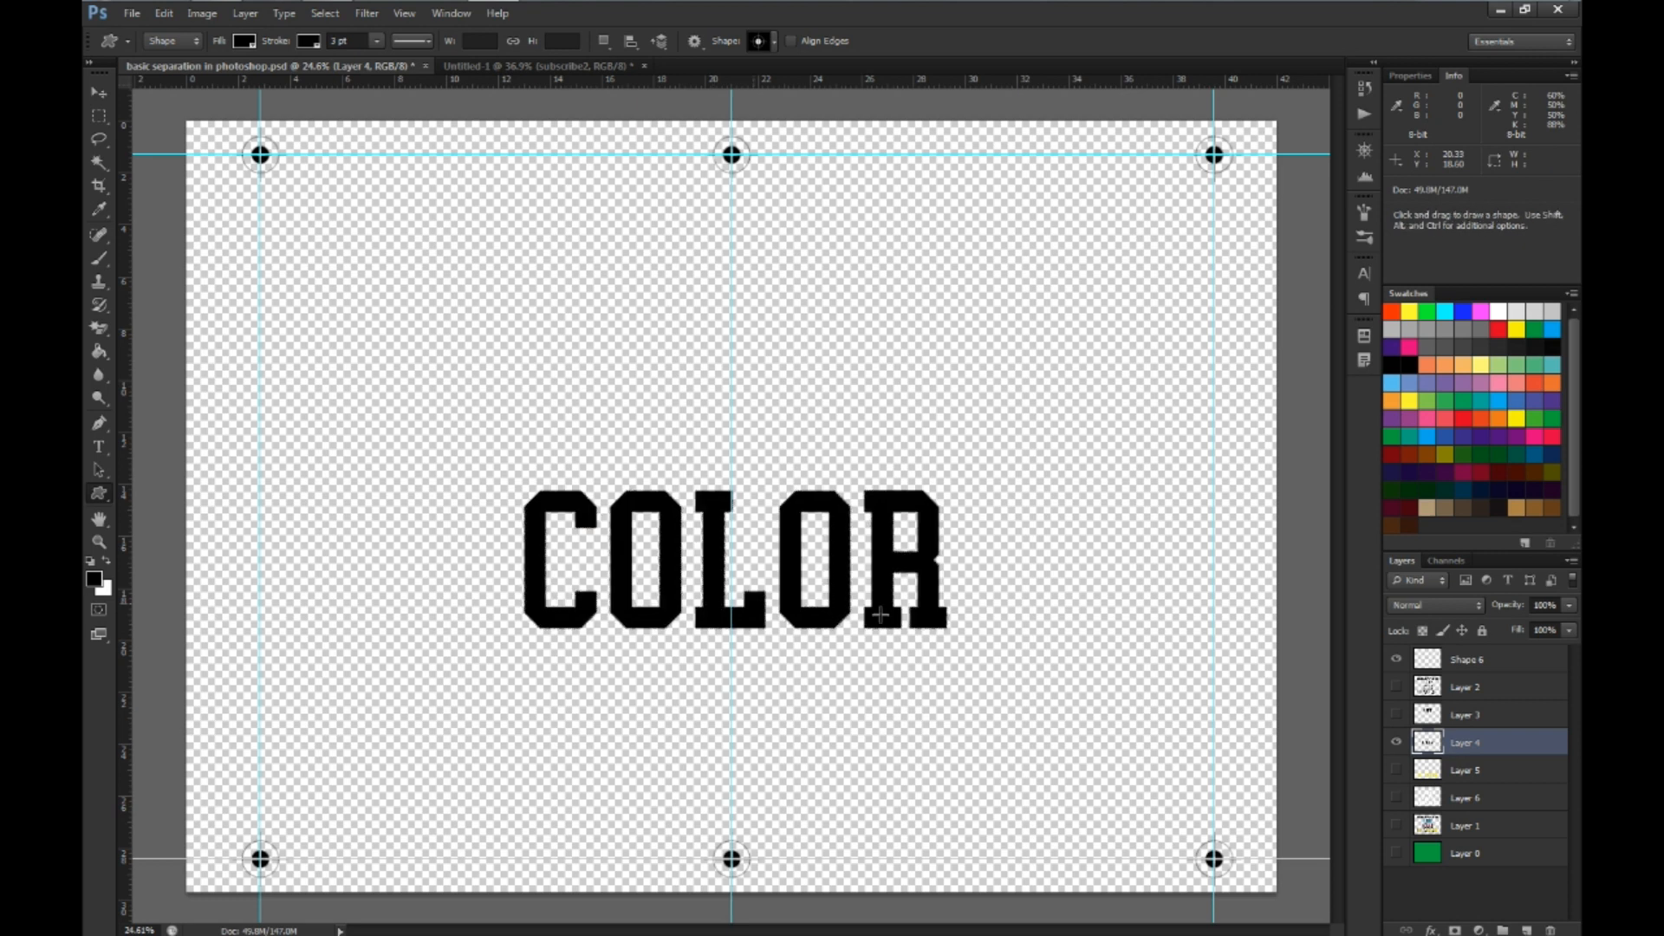
key(ctrl+d)
Show Layer 5 instead of Layer 4 and fill its yellow SILKSCREEN lettering with black
click(1396, 742)
click(1425, 770)
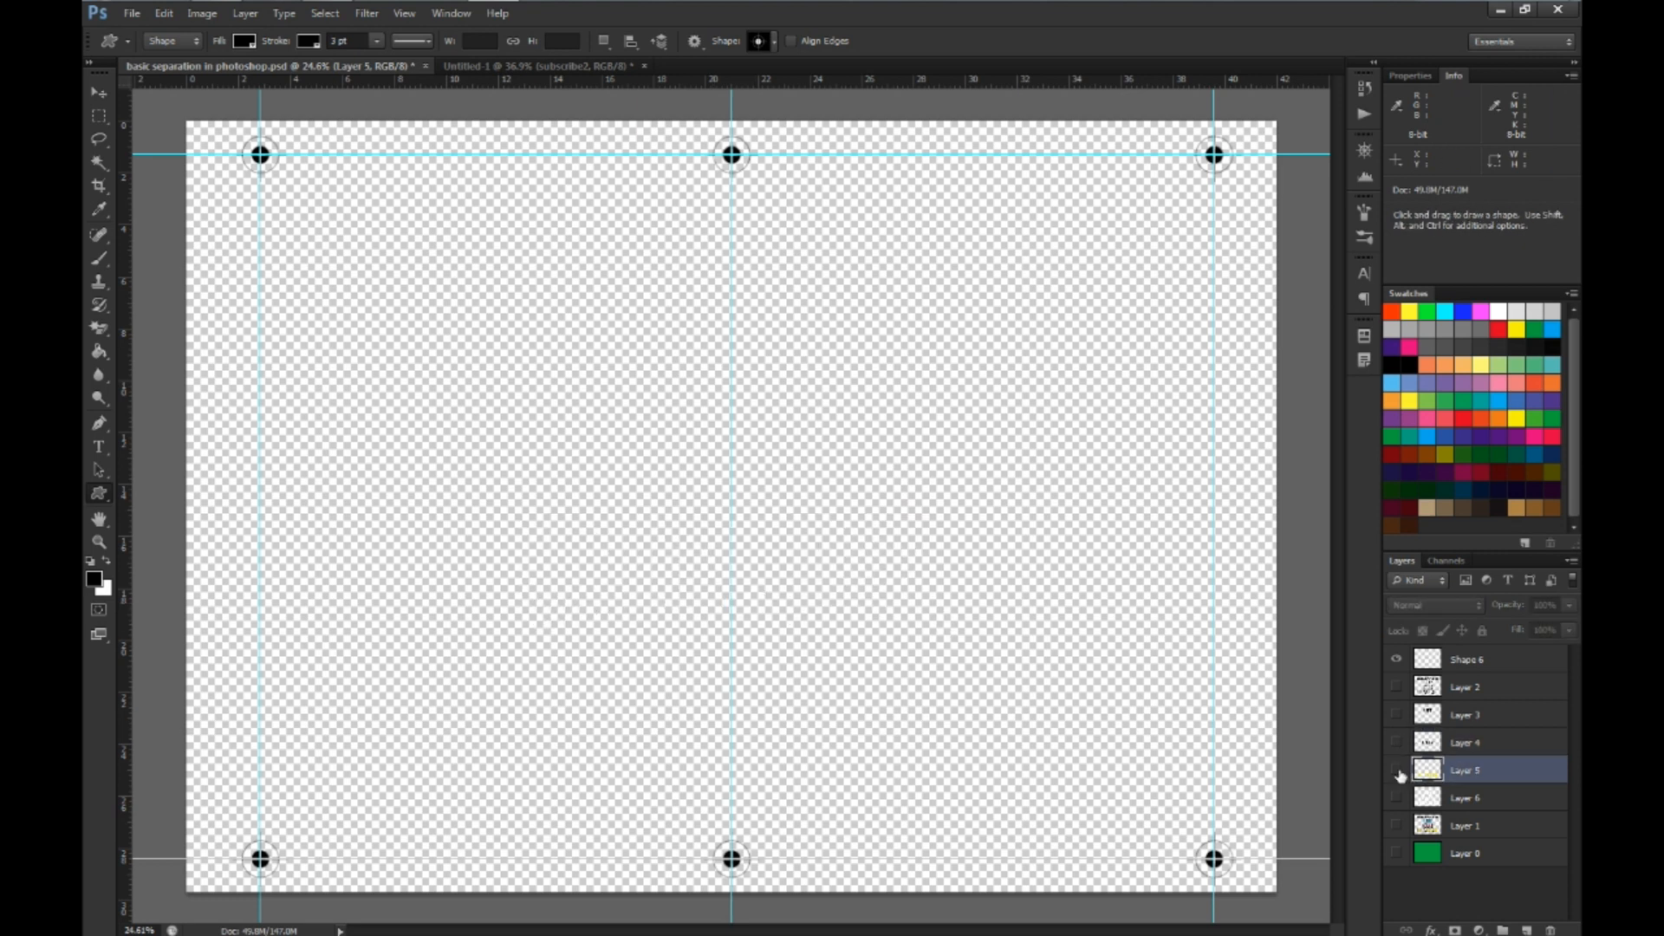
click(1396, 771)
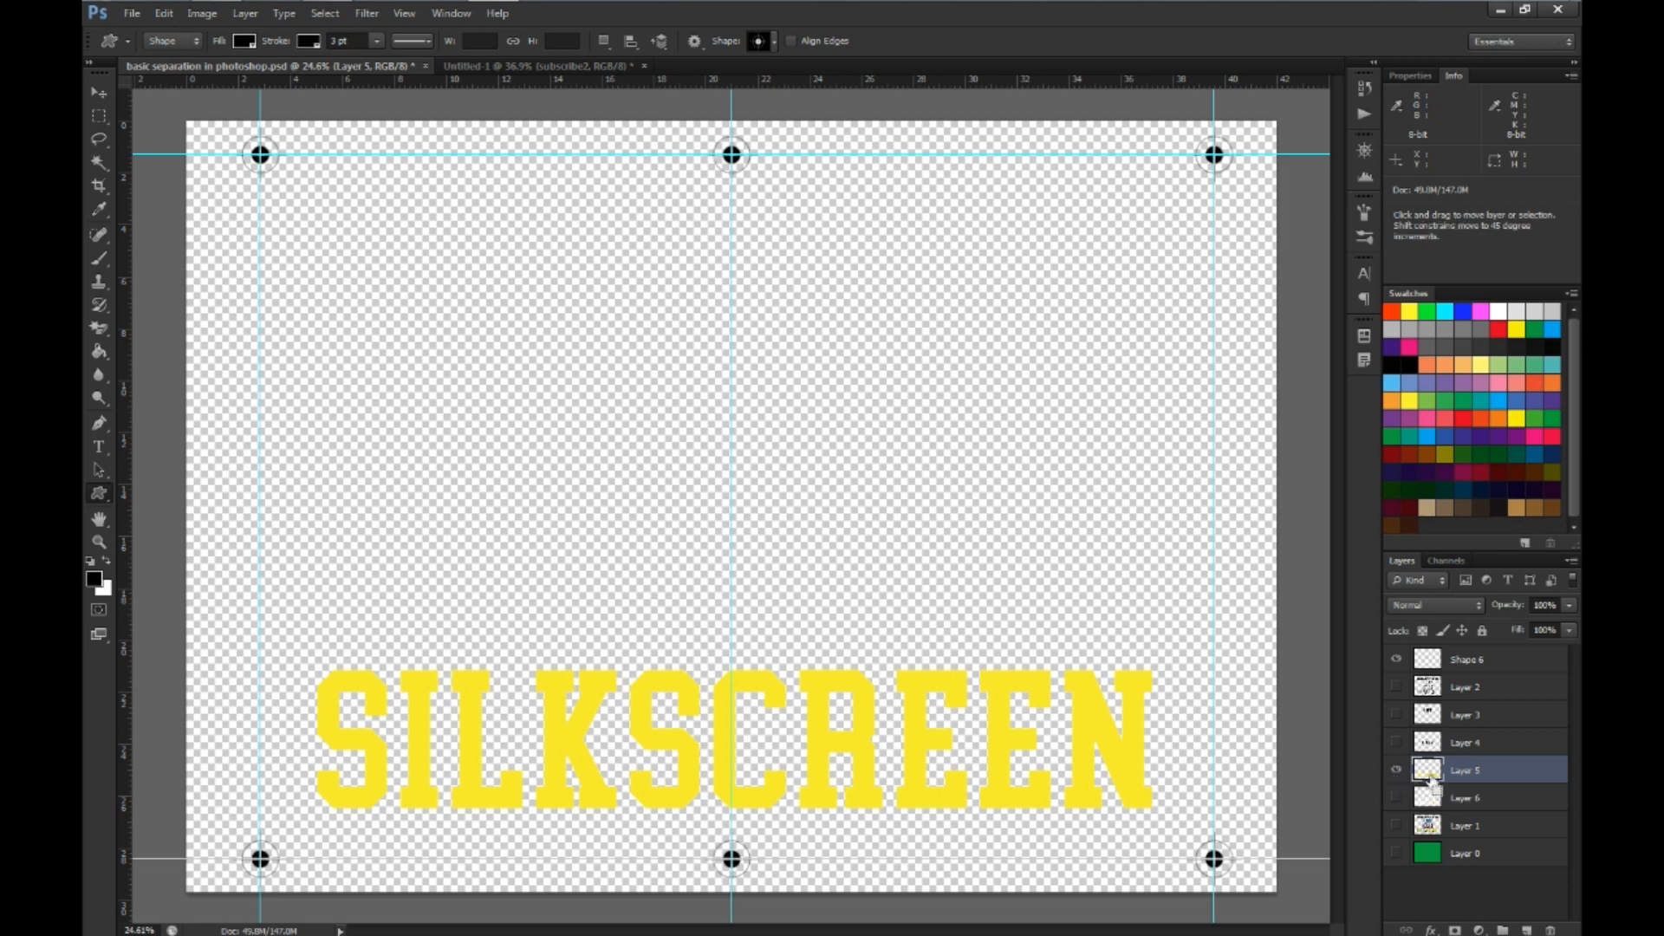
ctrl+click(1427, 769)
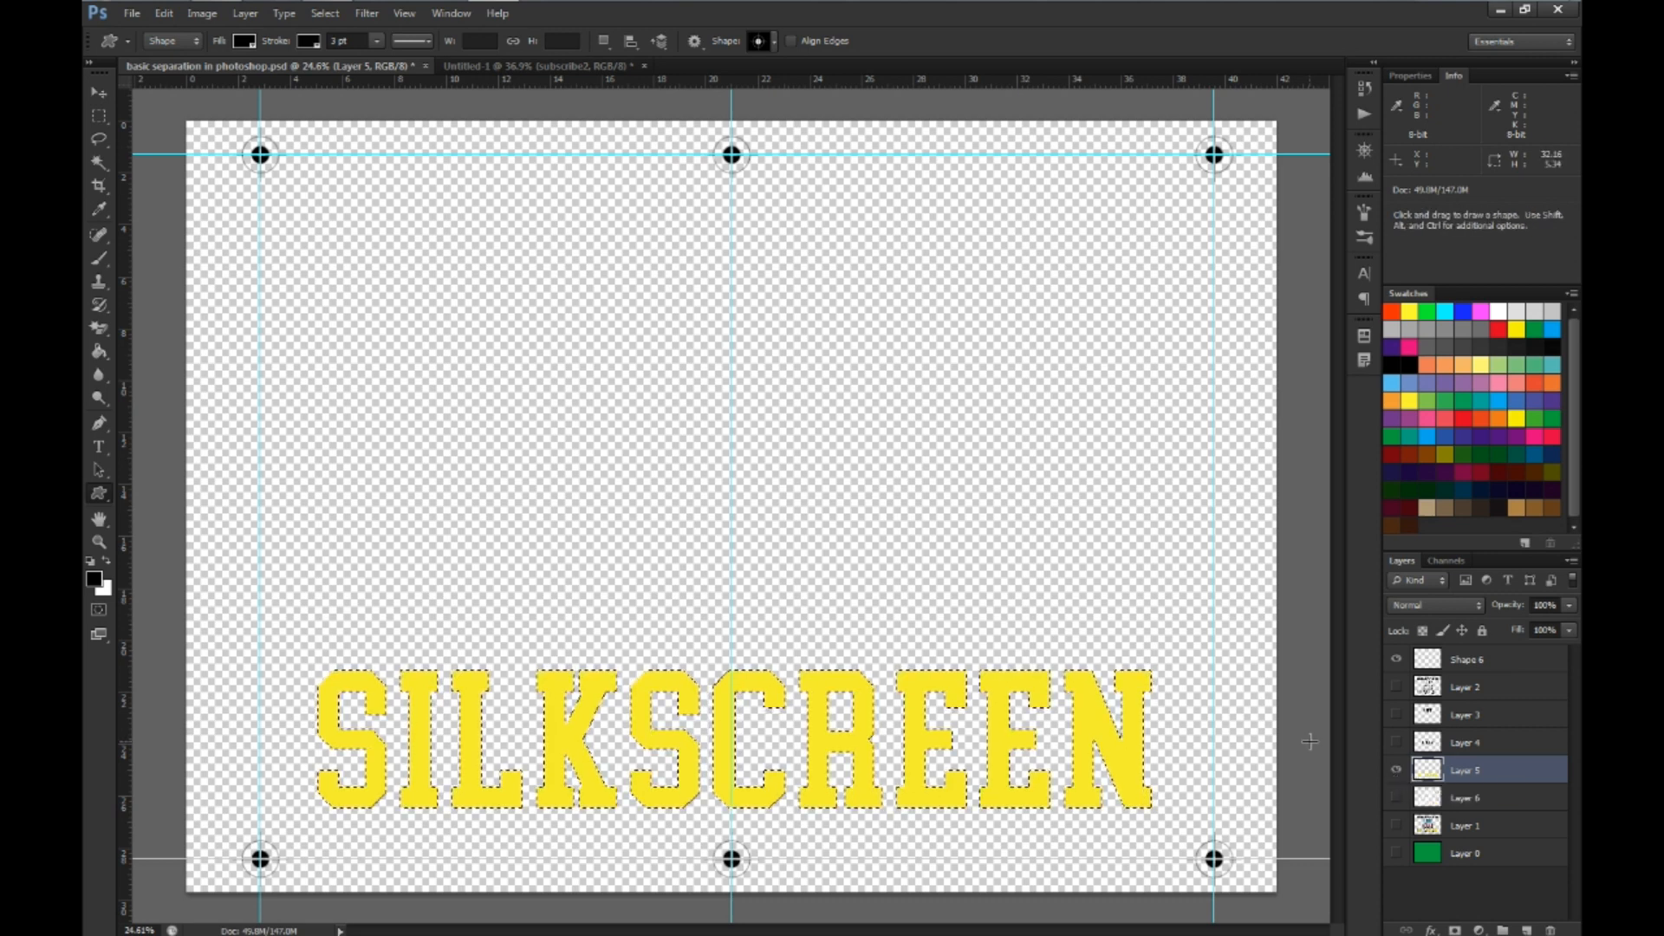
key(alt+BackSpace)
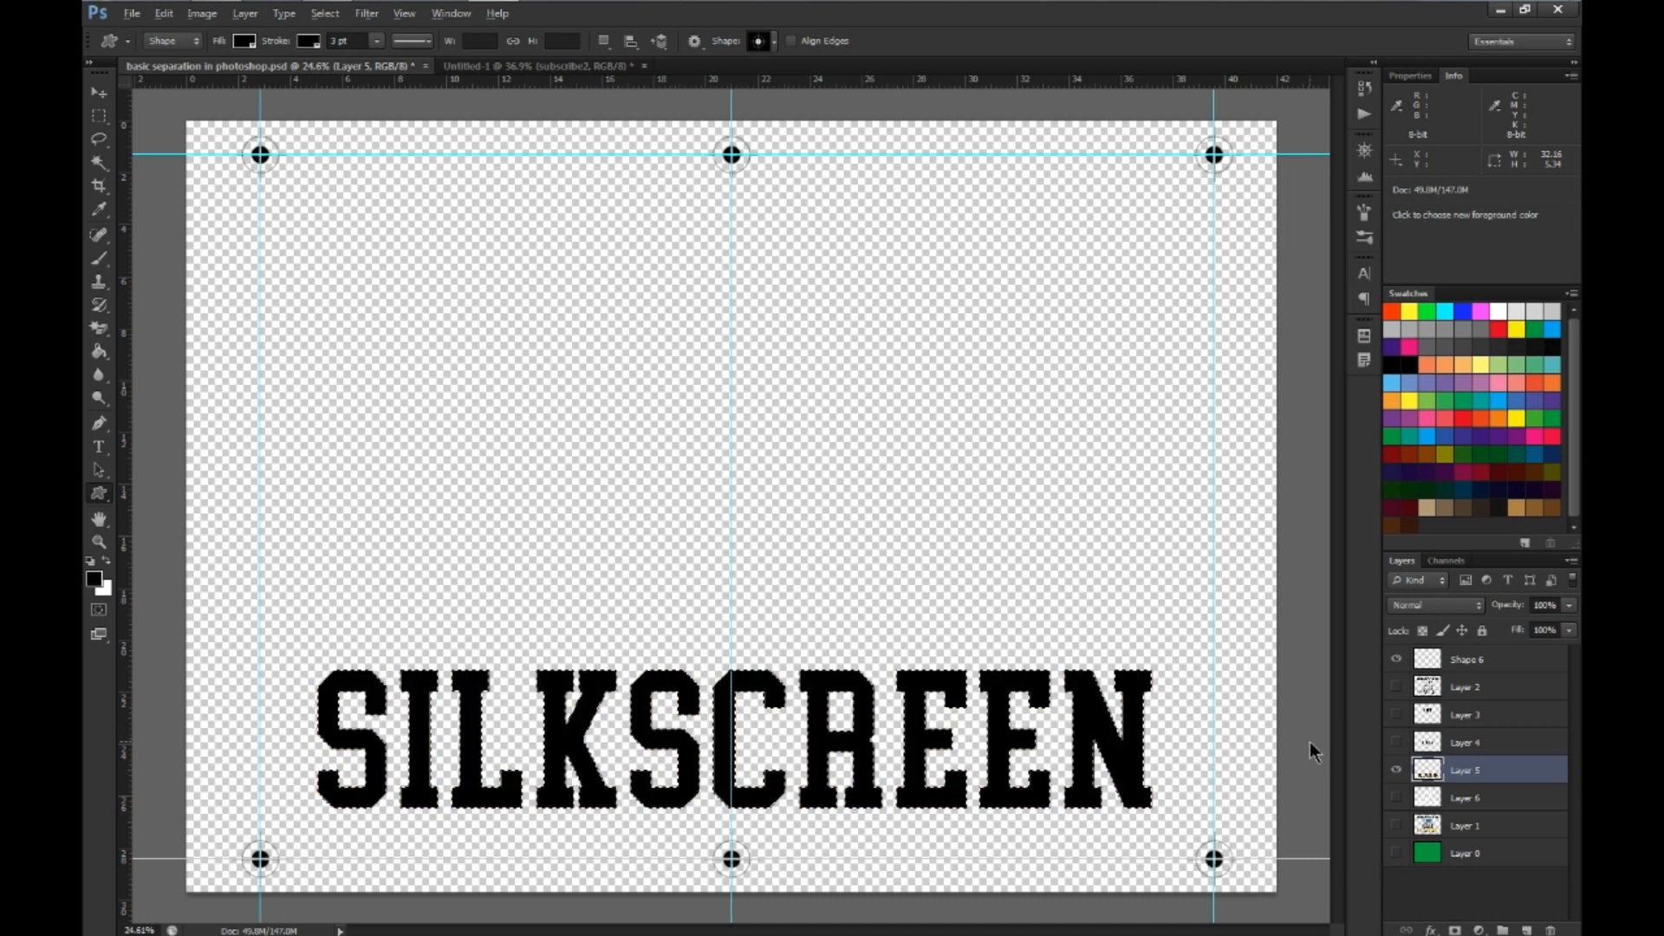
key(ctrl+d)
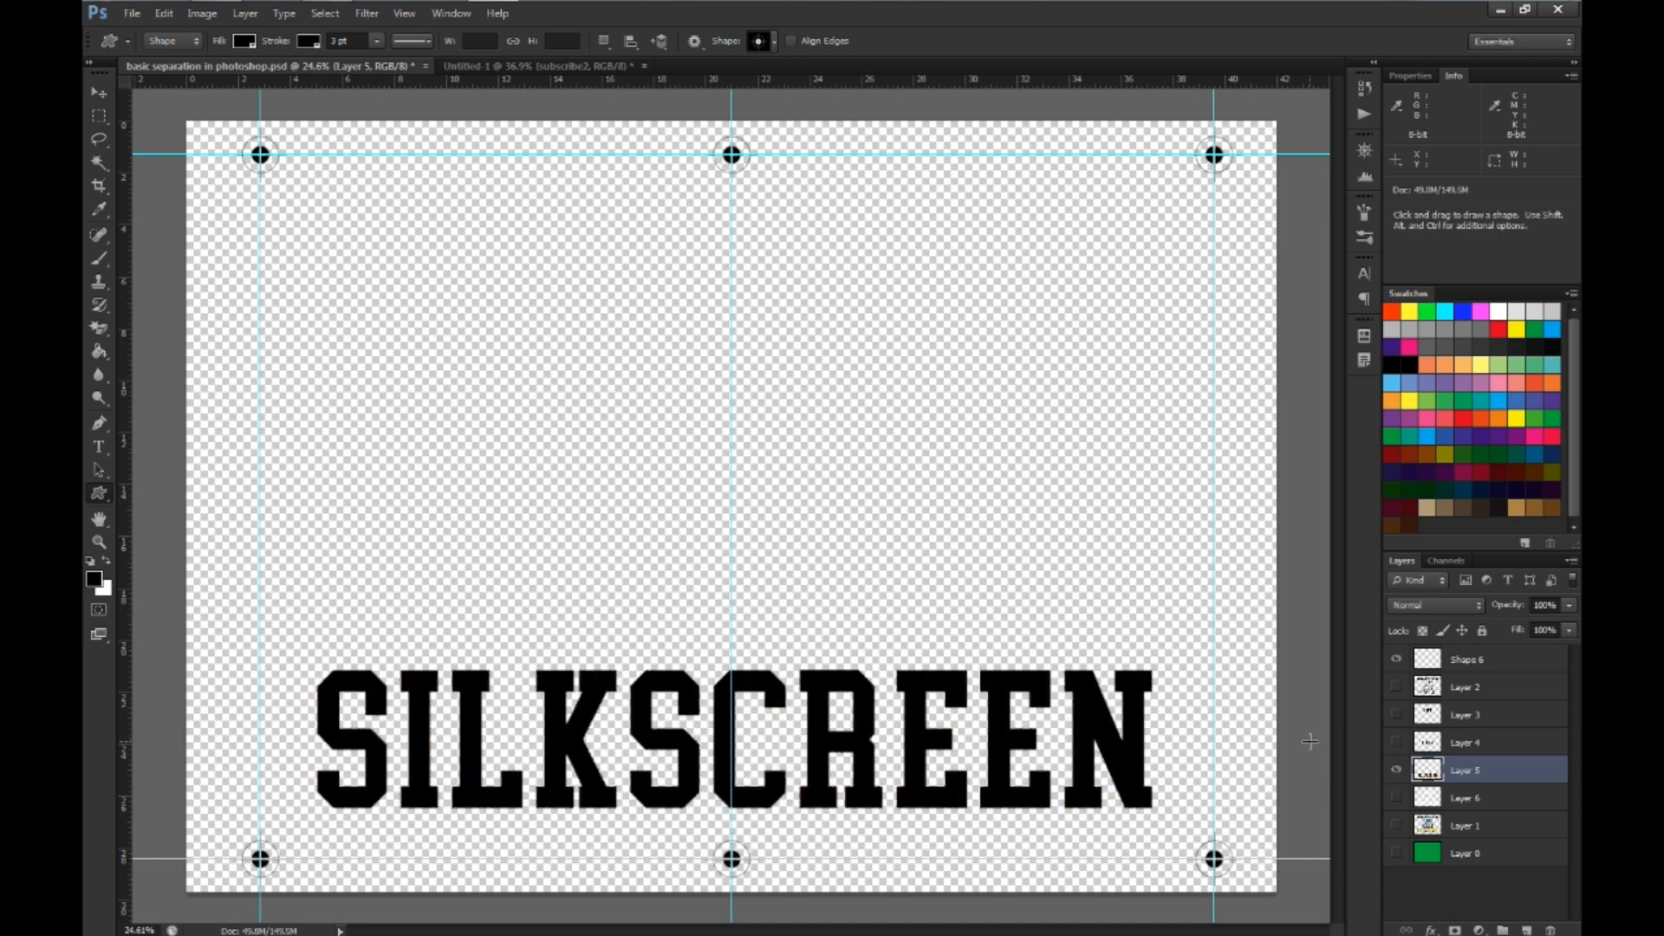
Show the white underbase on Layer 6 instead of Layer 5 and fill all its lettering with black
click(1396, 771)
click(1404, 799)
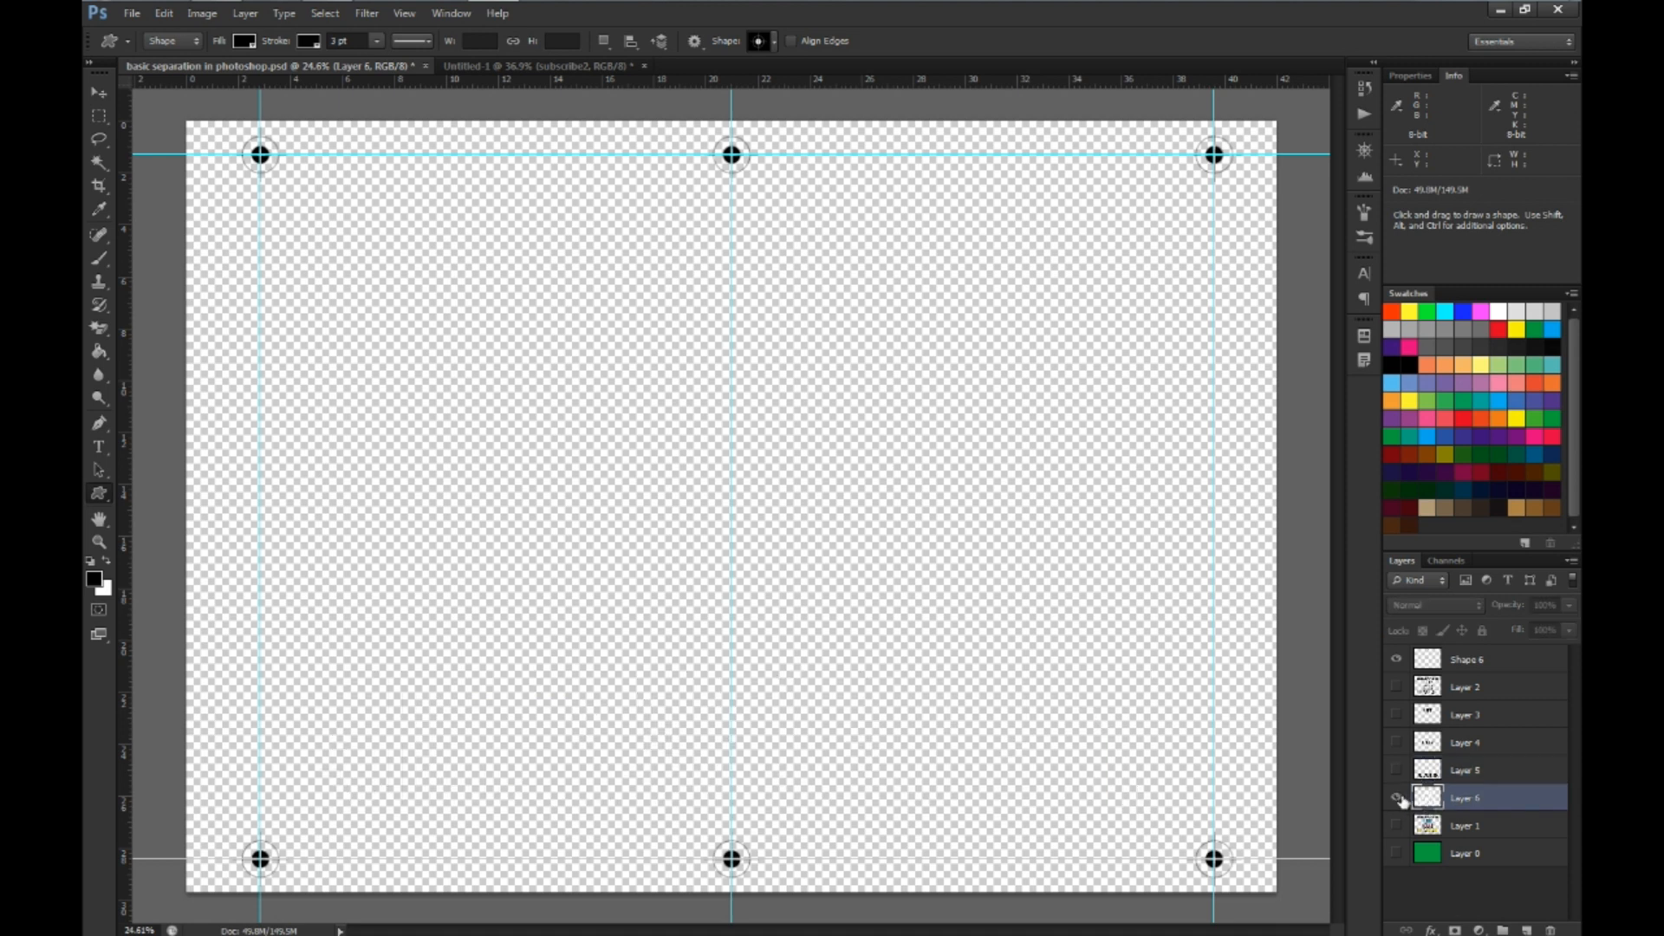
click(1397, 798)
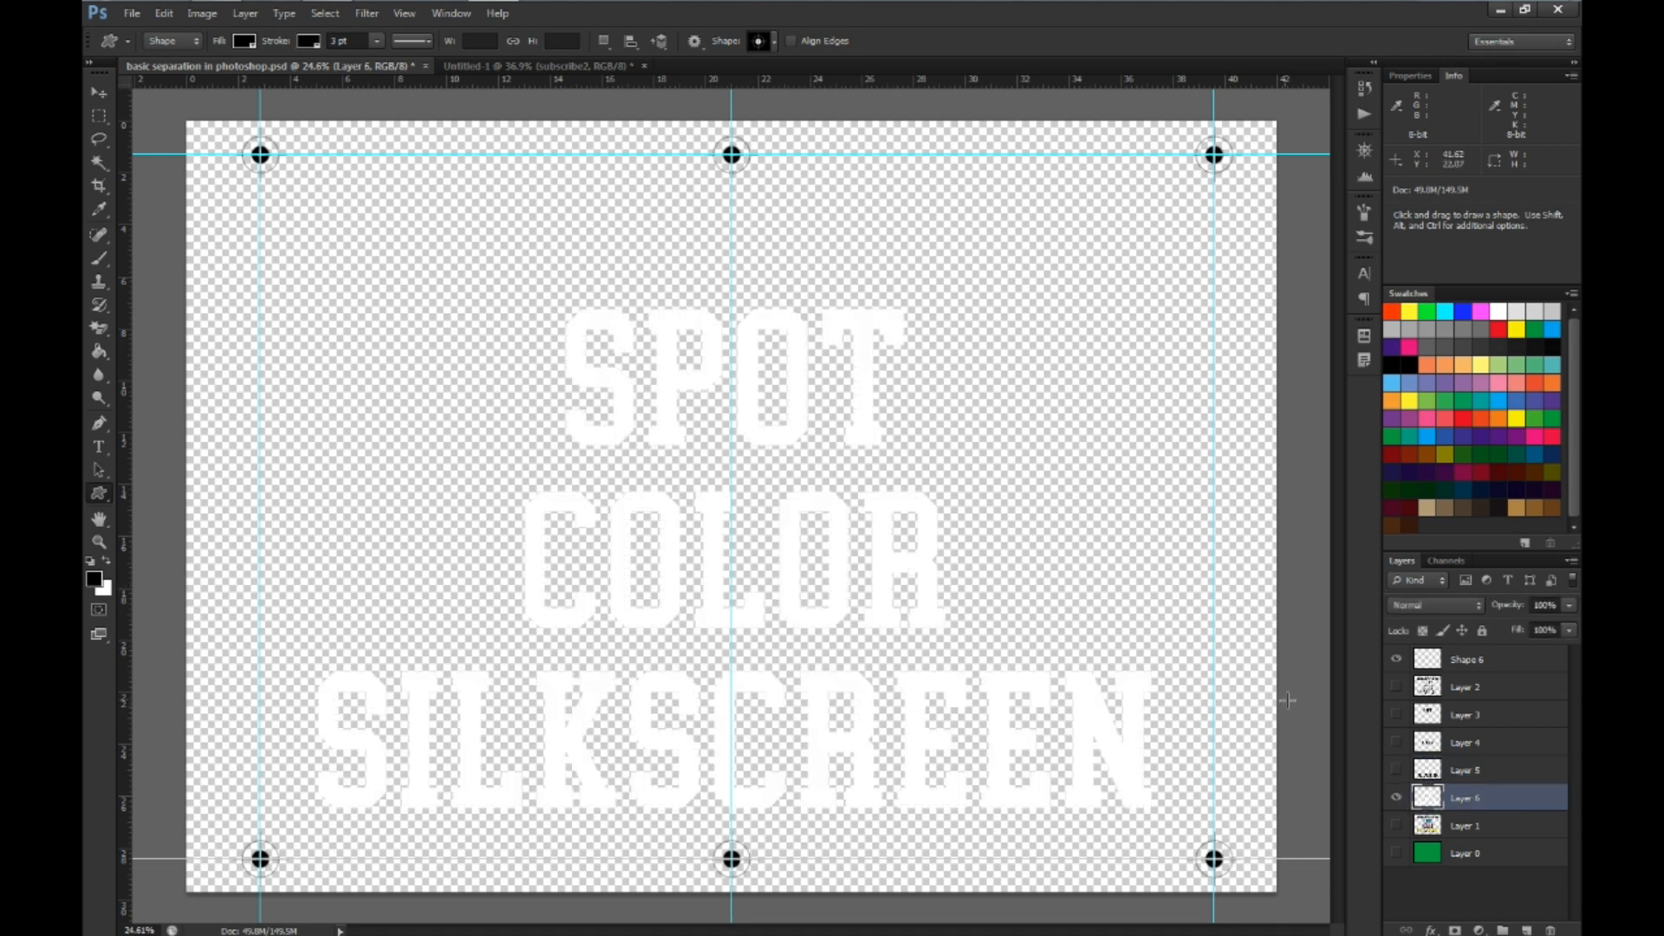
ctrl+click(1426, 805)
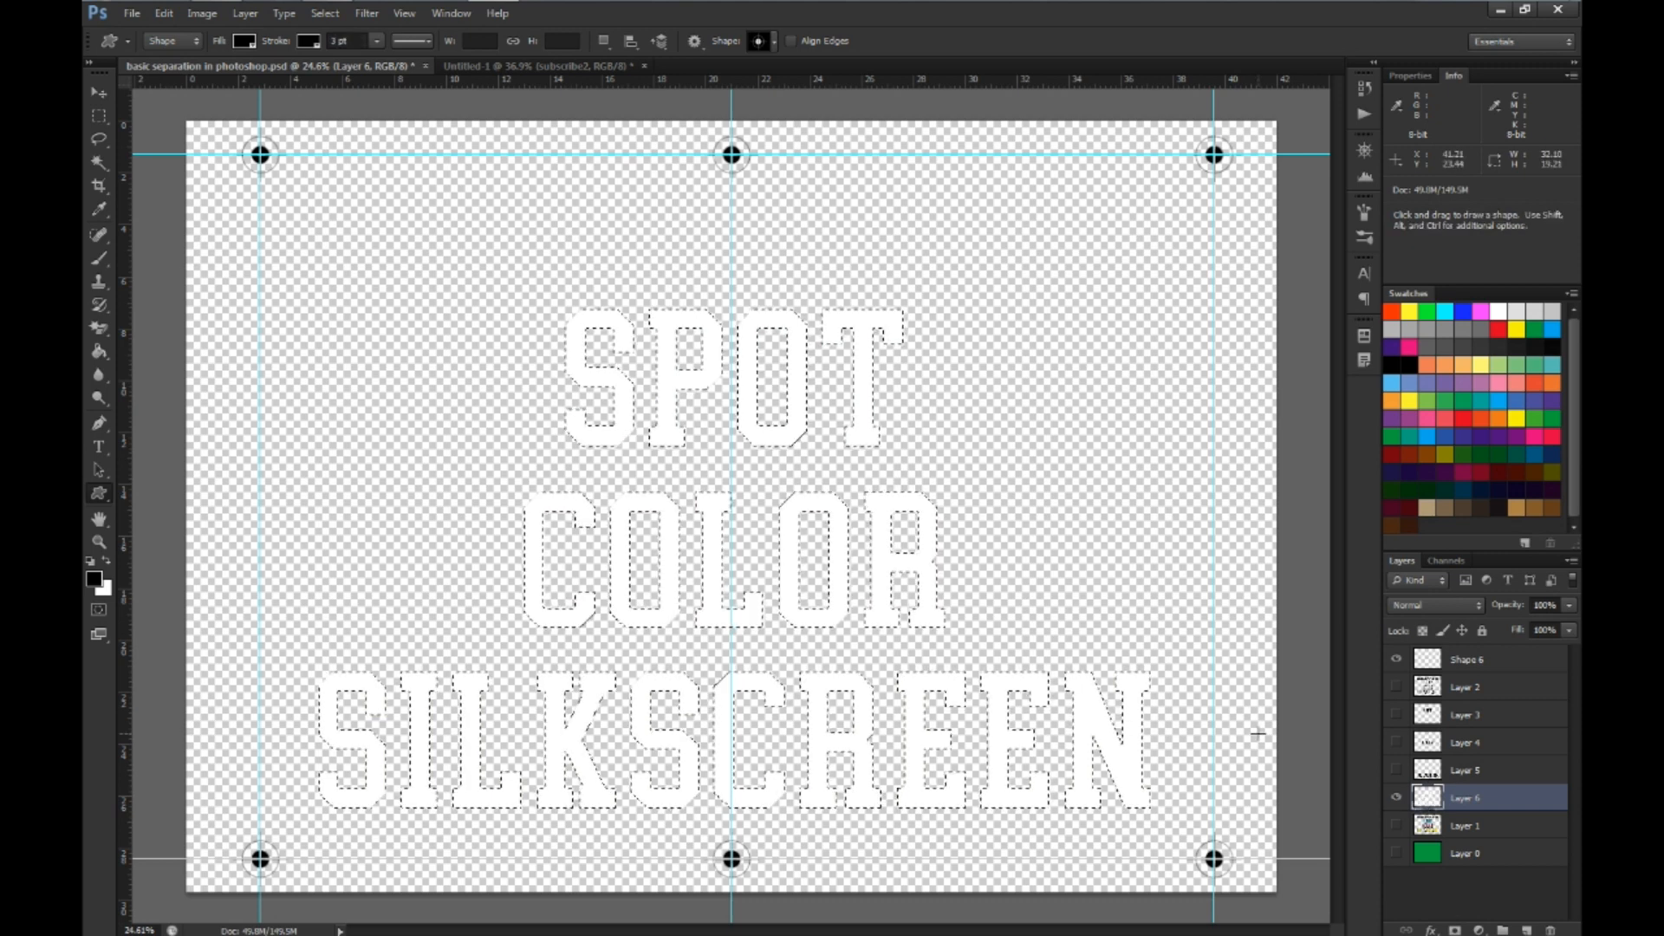
key(alt+BackSpace)
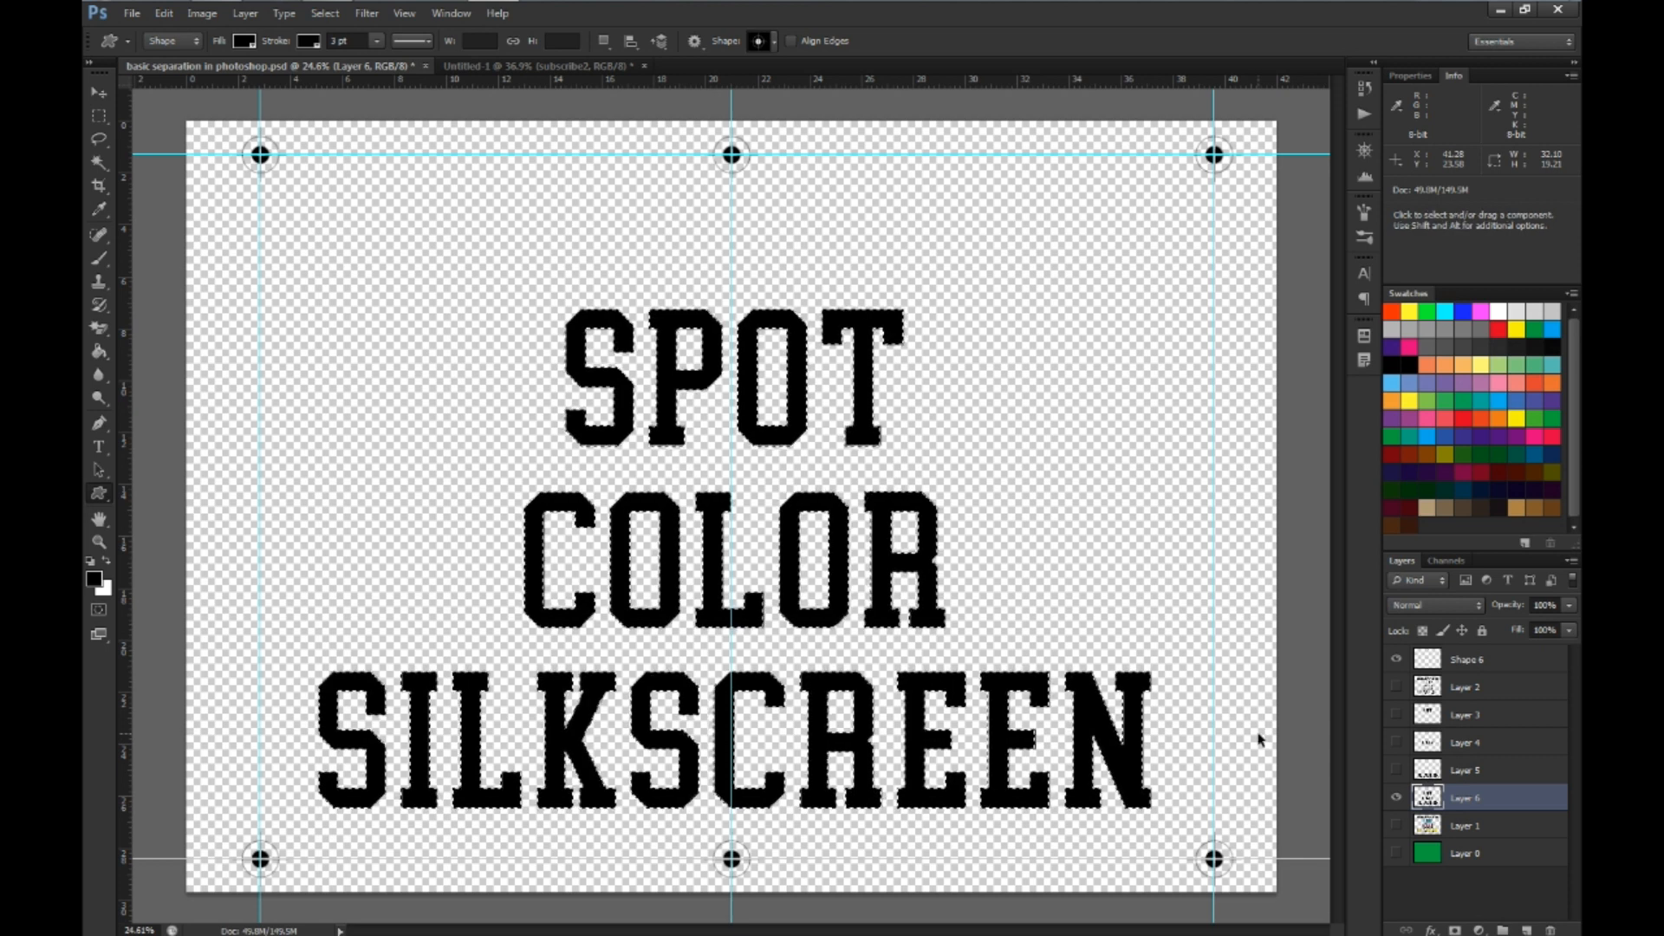
key(ctrl+d)
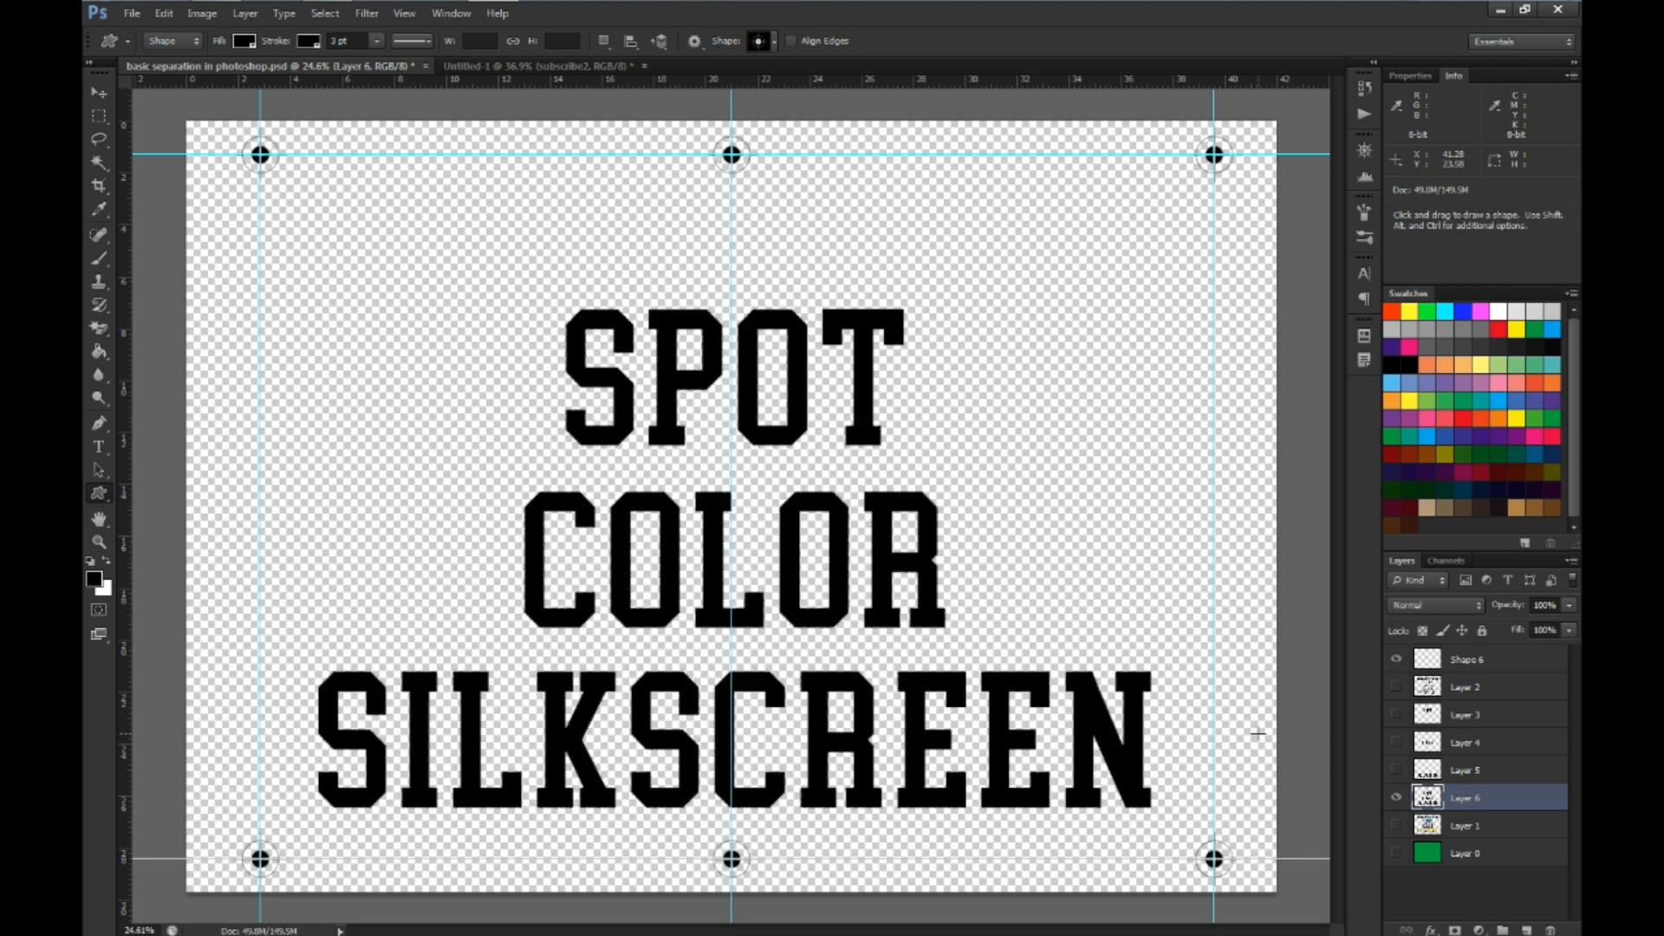
Check the registration marks by toggling Shape 6's visibility, and view the underbase in the print settings without printing
click(1396, 660)
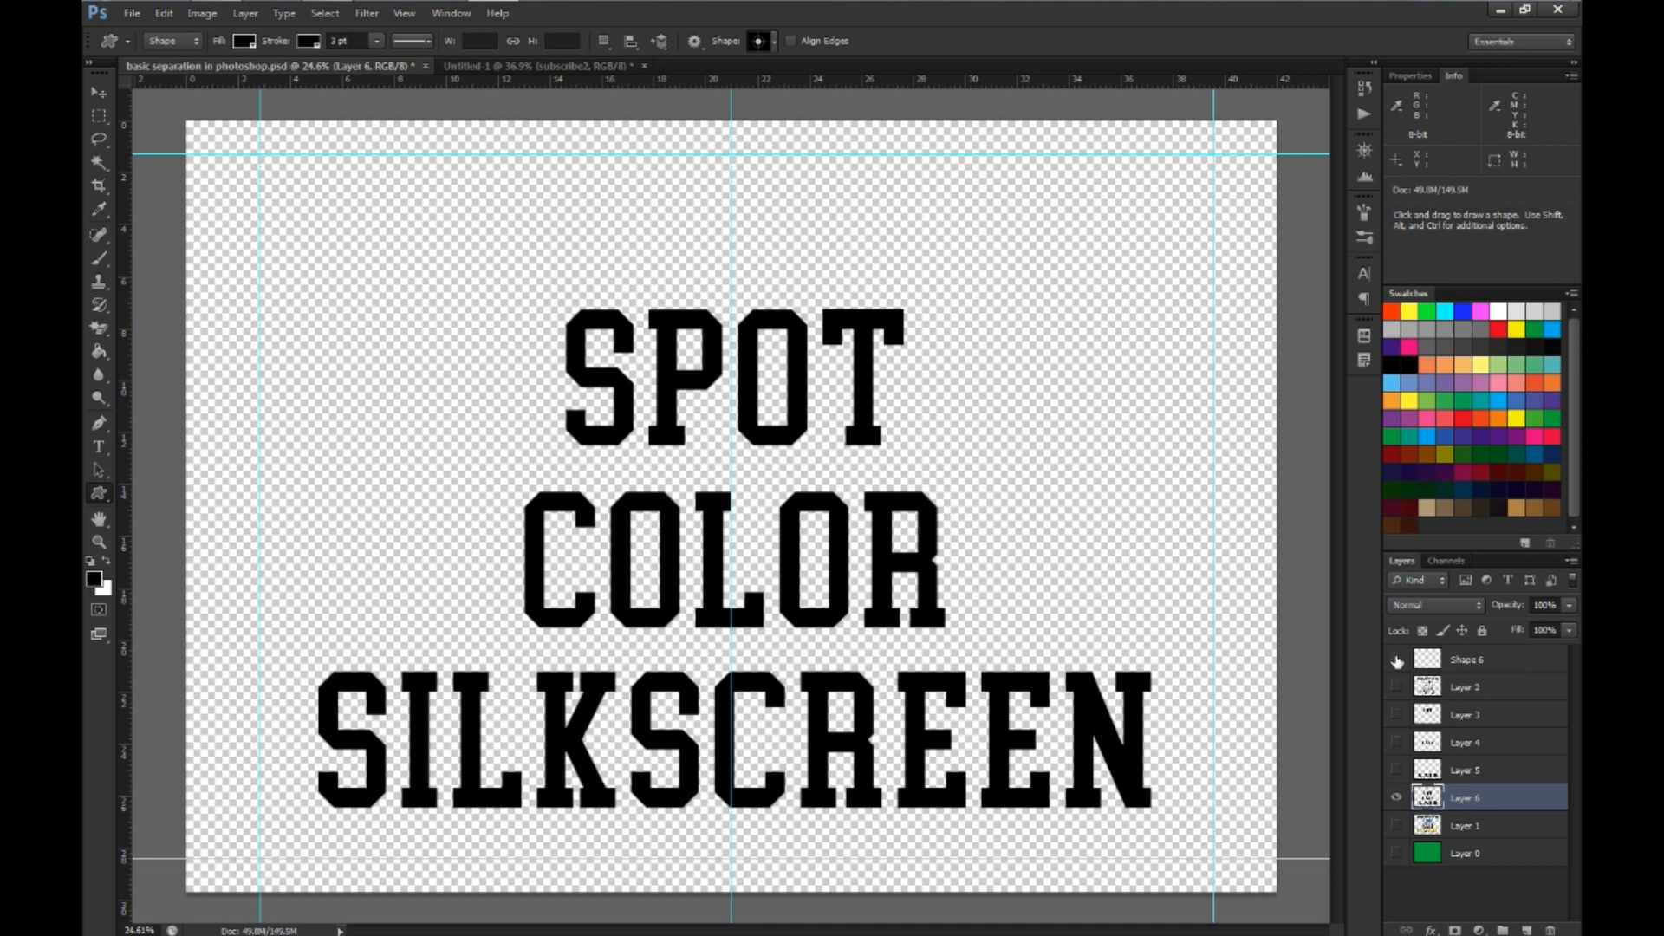
click(1396, 661)
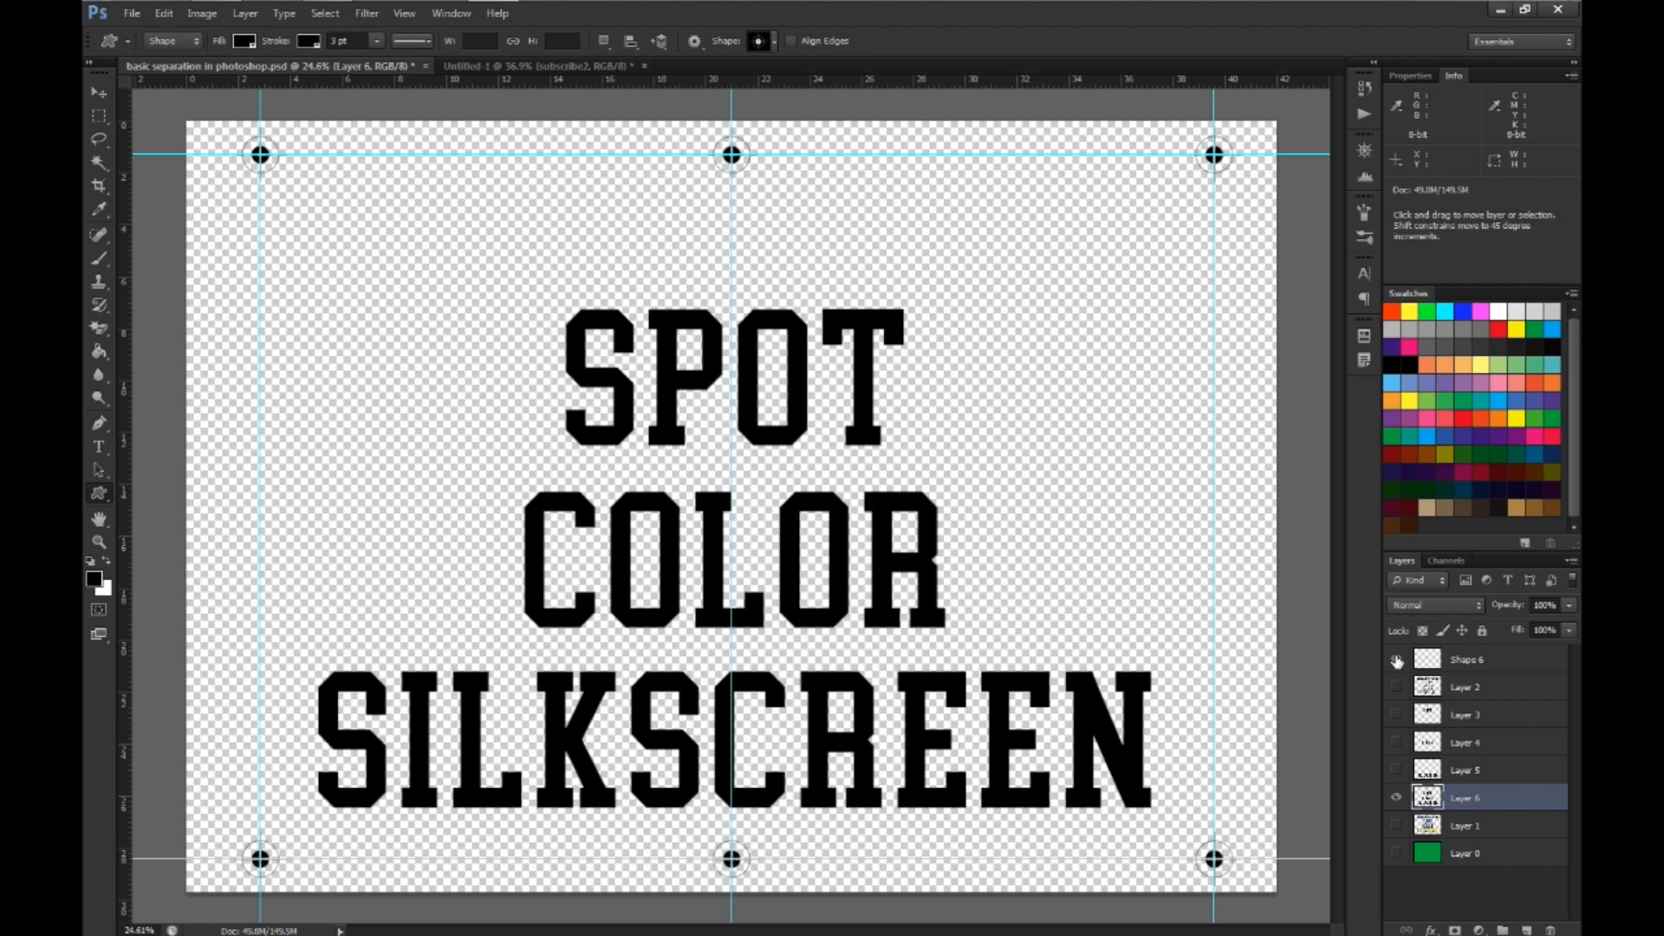
key(ctrl+p)
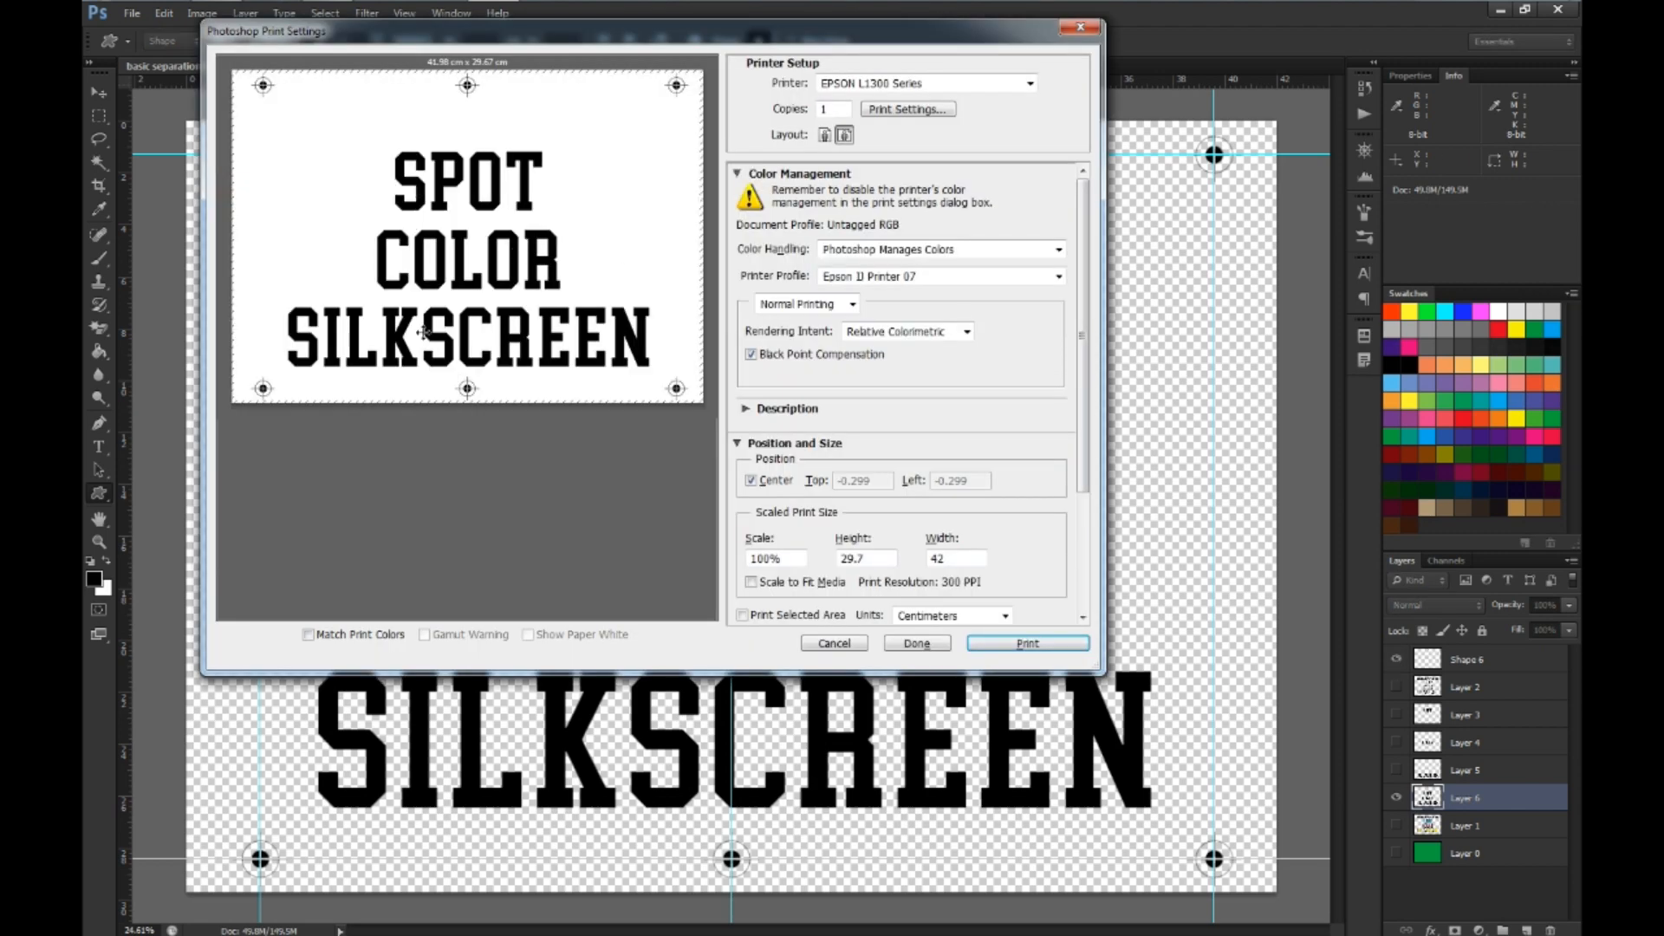
key(Escape)
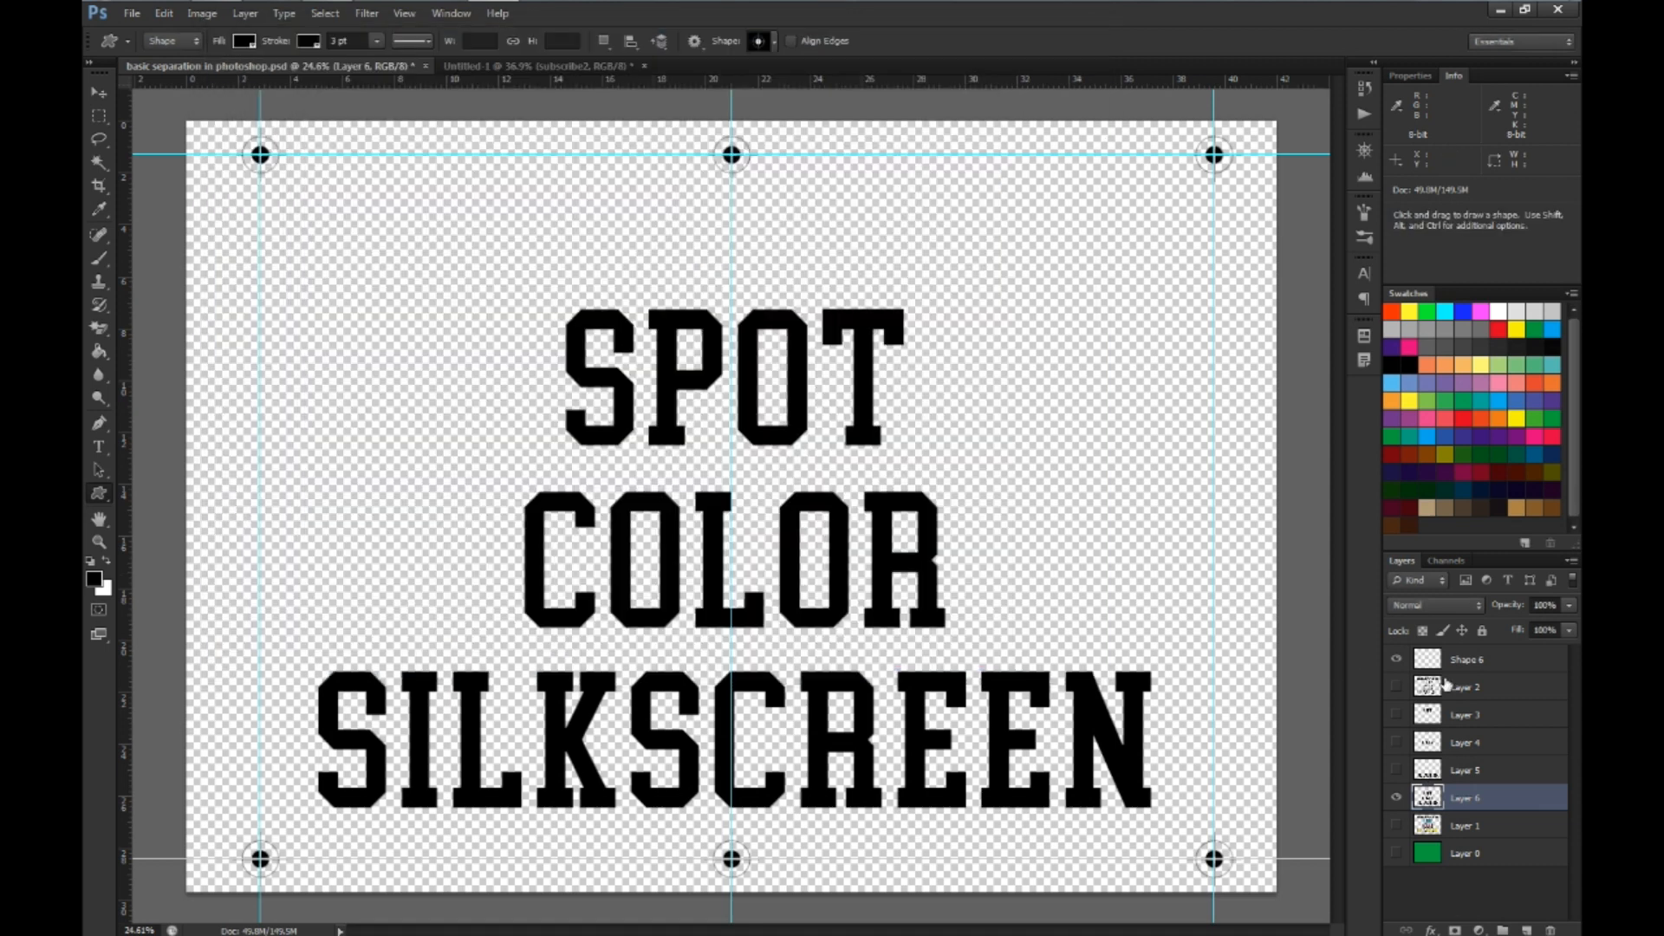
Show the SPOT layer (Layer 3) instead of Layer 6 and open the print settings for it
click(1396, 798)
click(1396, 715)
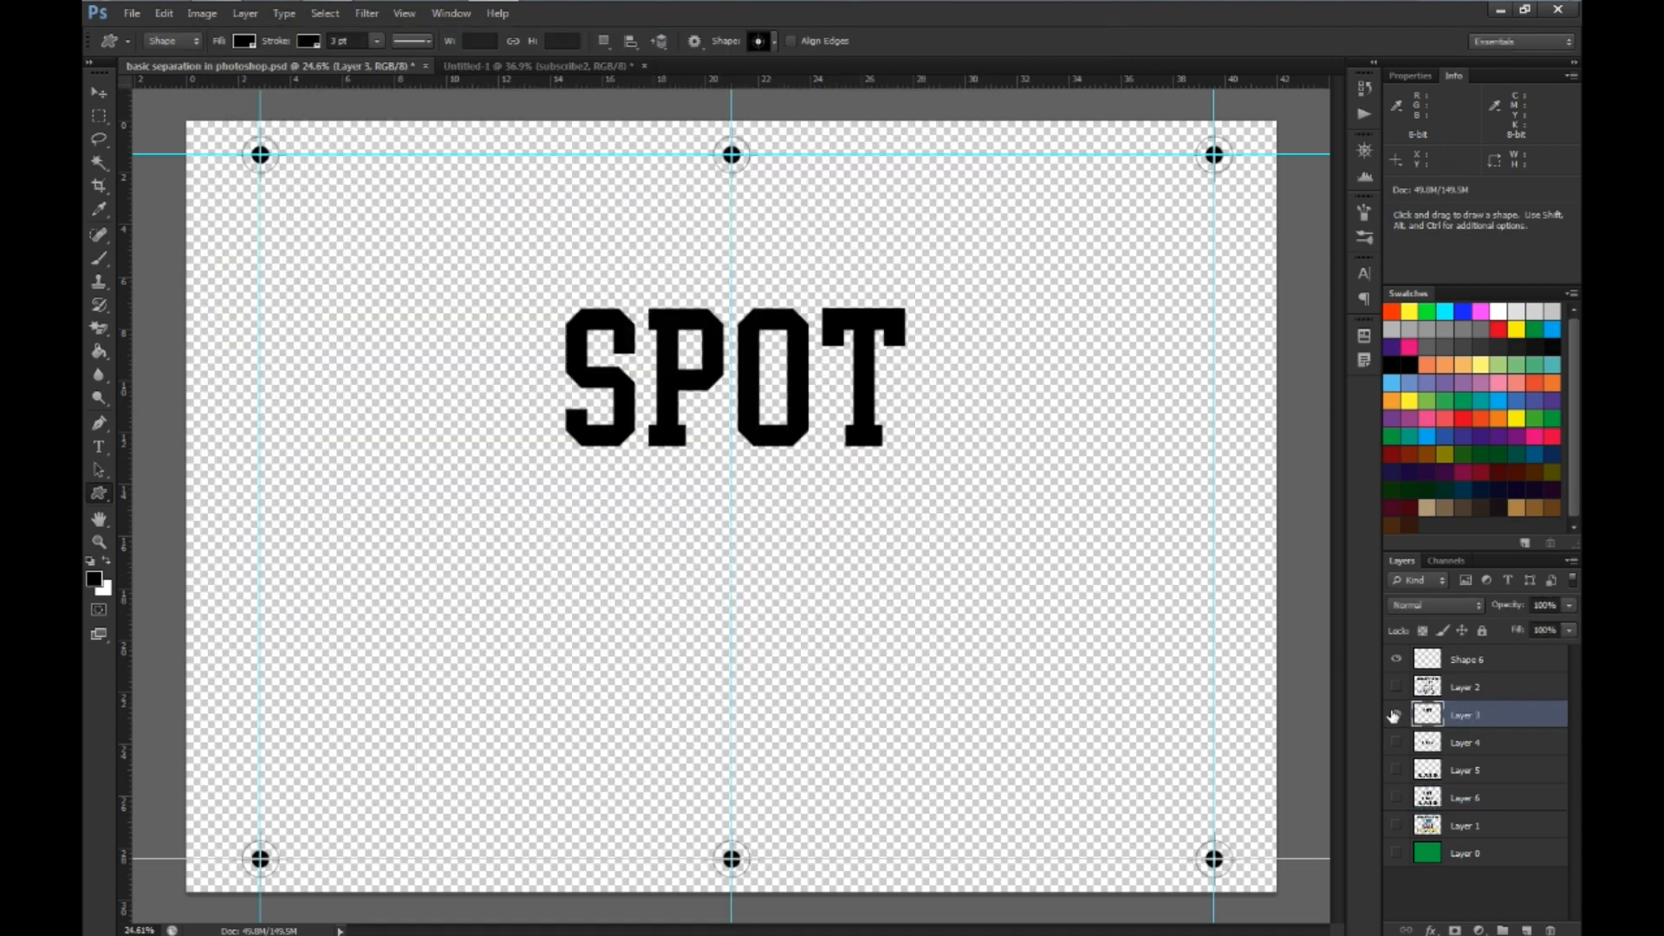
click(1421, 713)
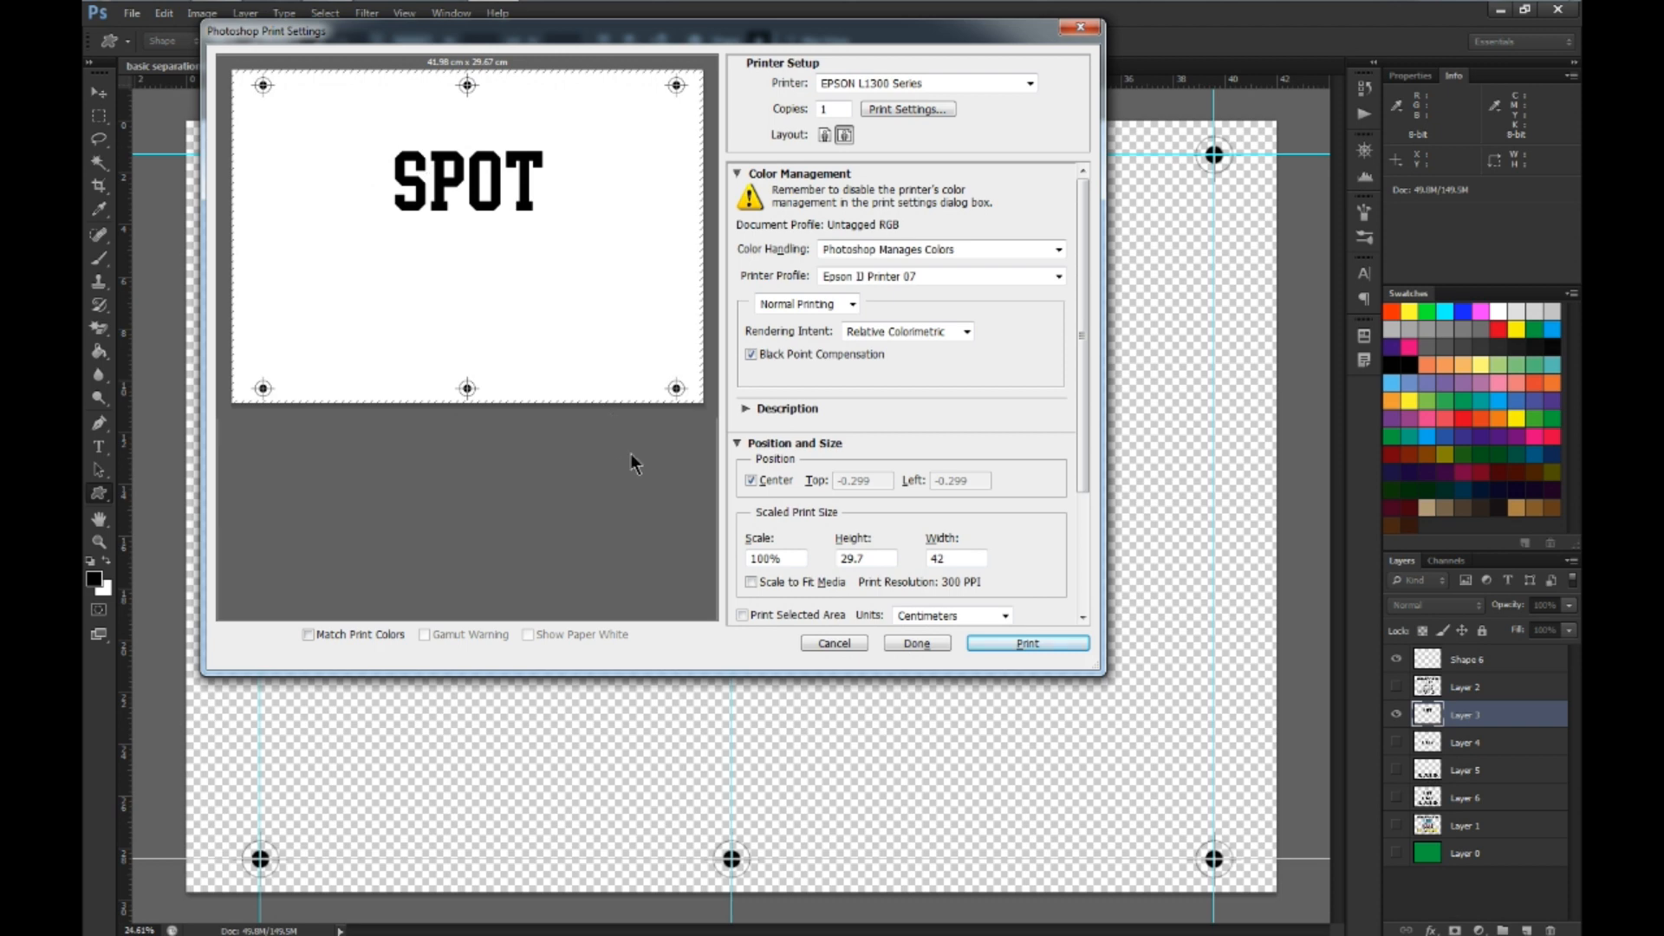
Review the EPSON L1300 printer properties and the print preview of the SPOT separation without printing it
click(888, 115)
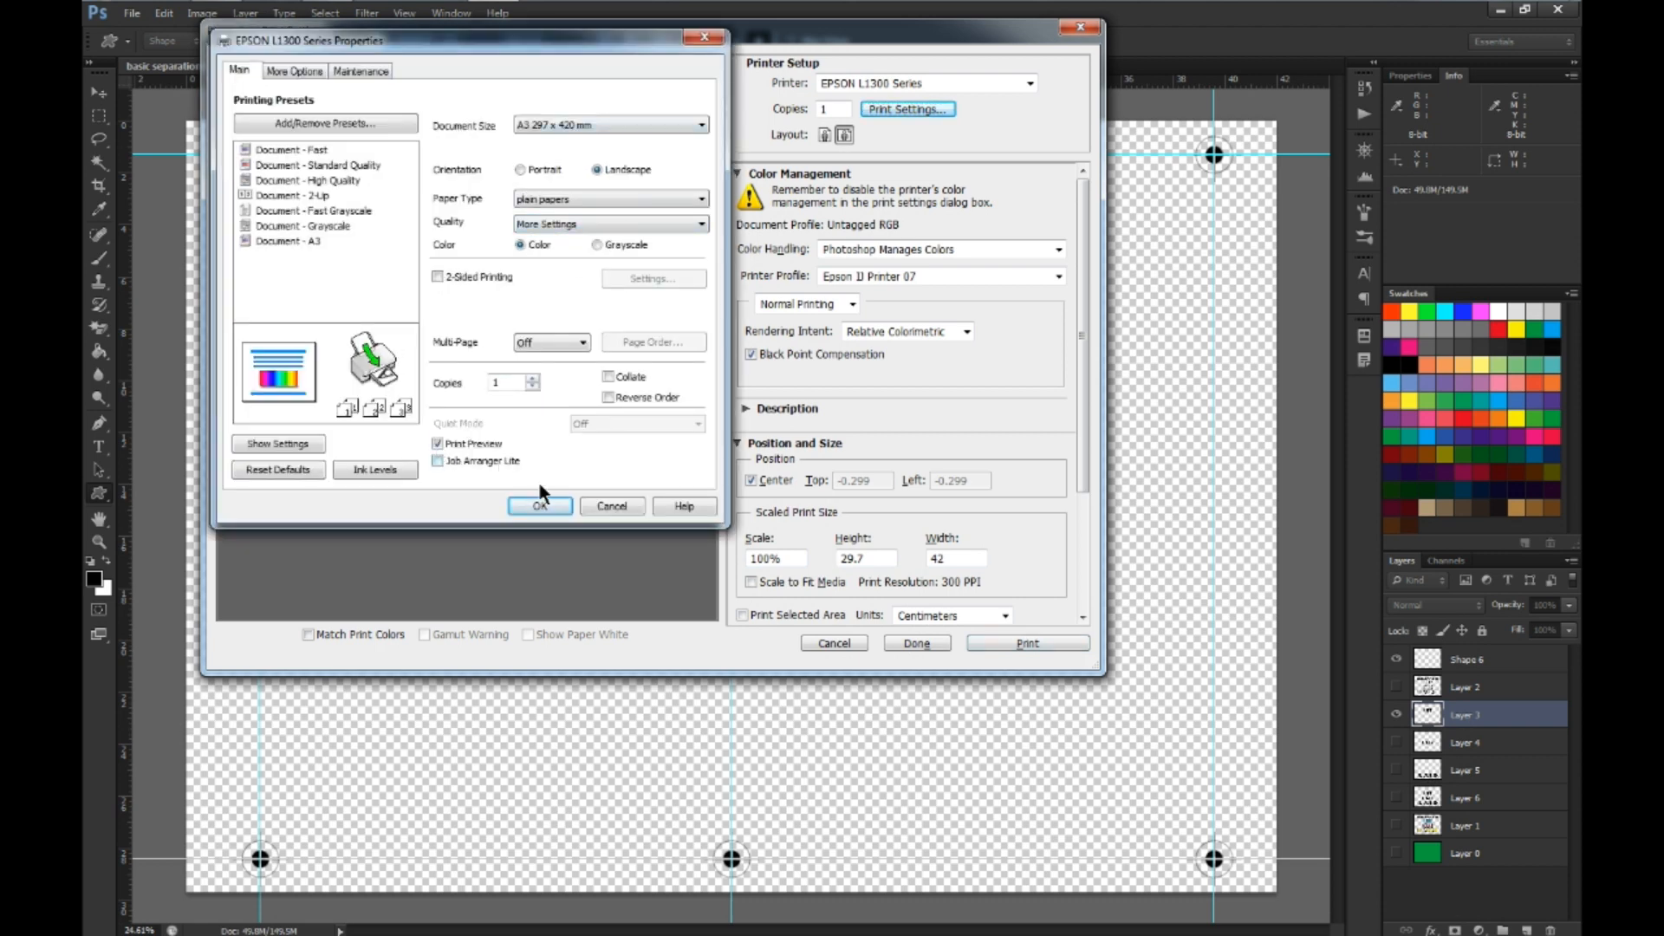
click(540, 507)
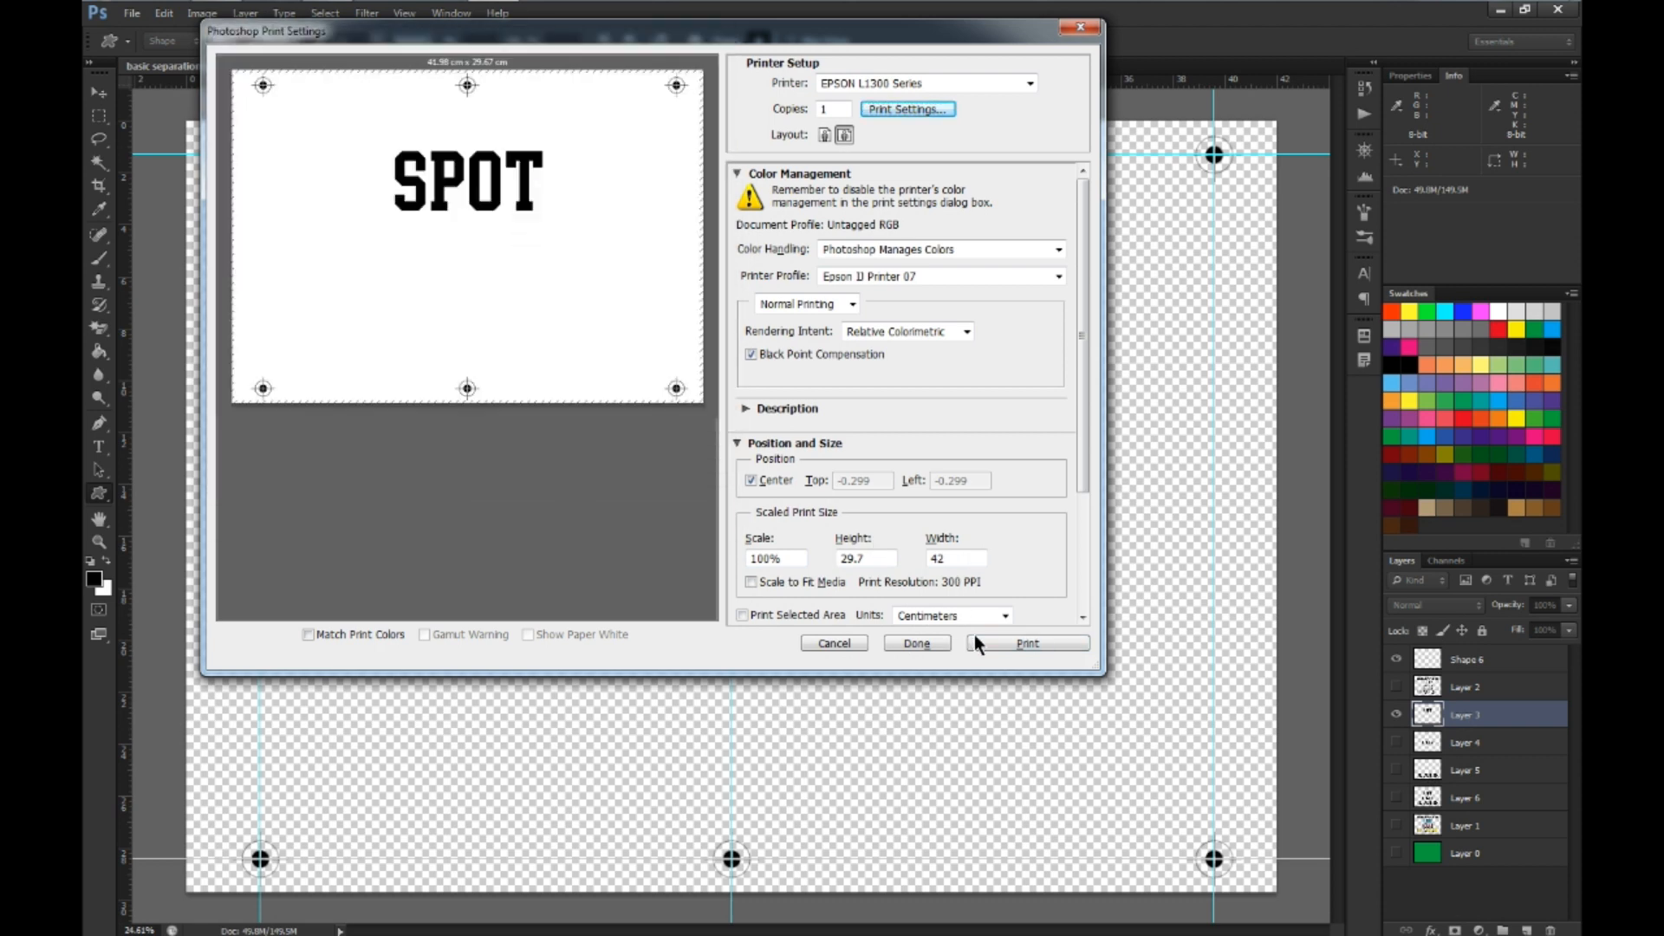
click(1002, 641)
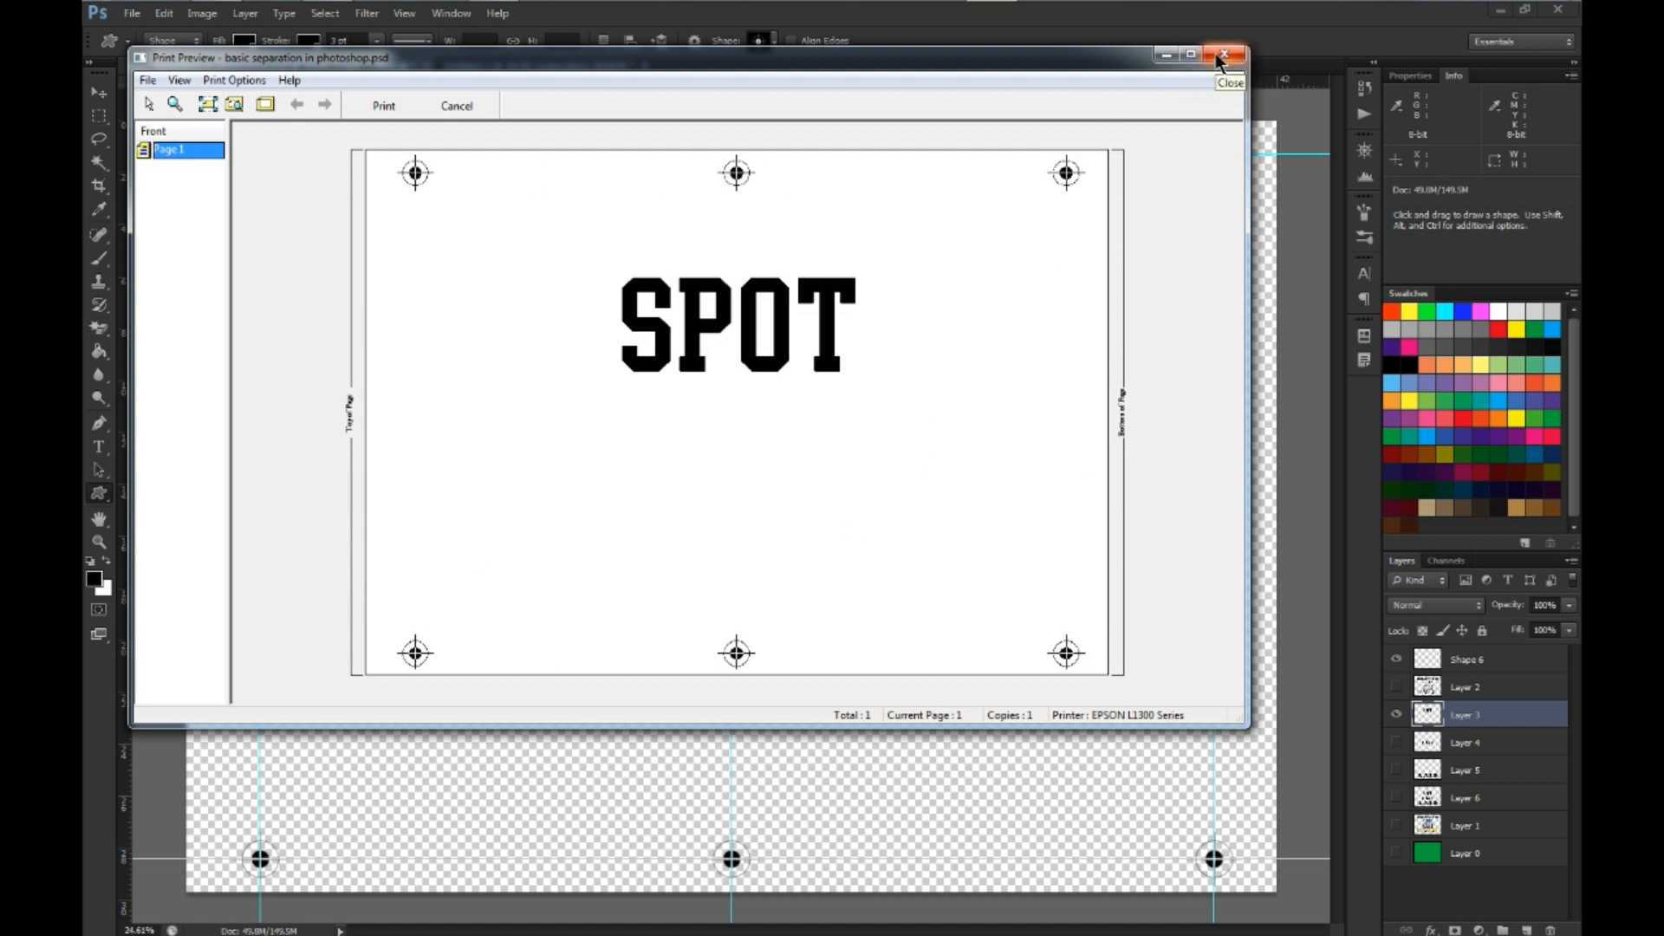
click(457, 106)
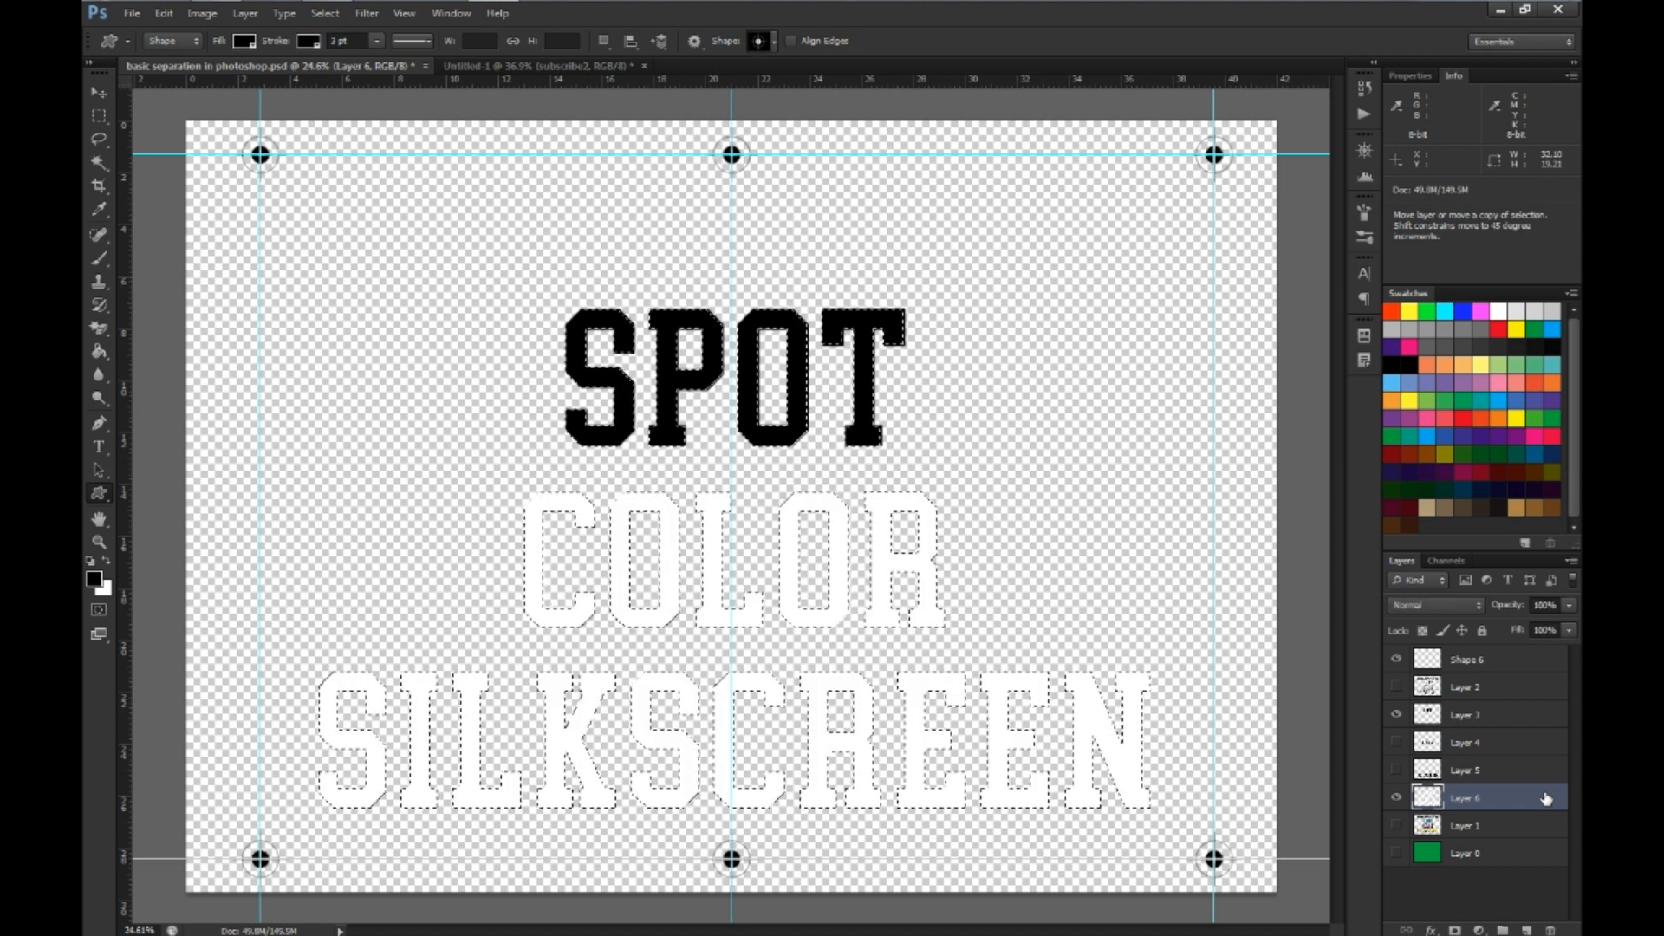
Undo the black fills to restore the lettering's original colours, show the black outlines on Layer 2, and clear any selection
click(1547, 777)
key(alt+])
key(ctrl+alt+z)
key(ctrl+alt+z)
key(ctrl+alt+z)
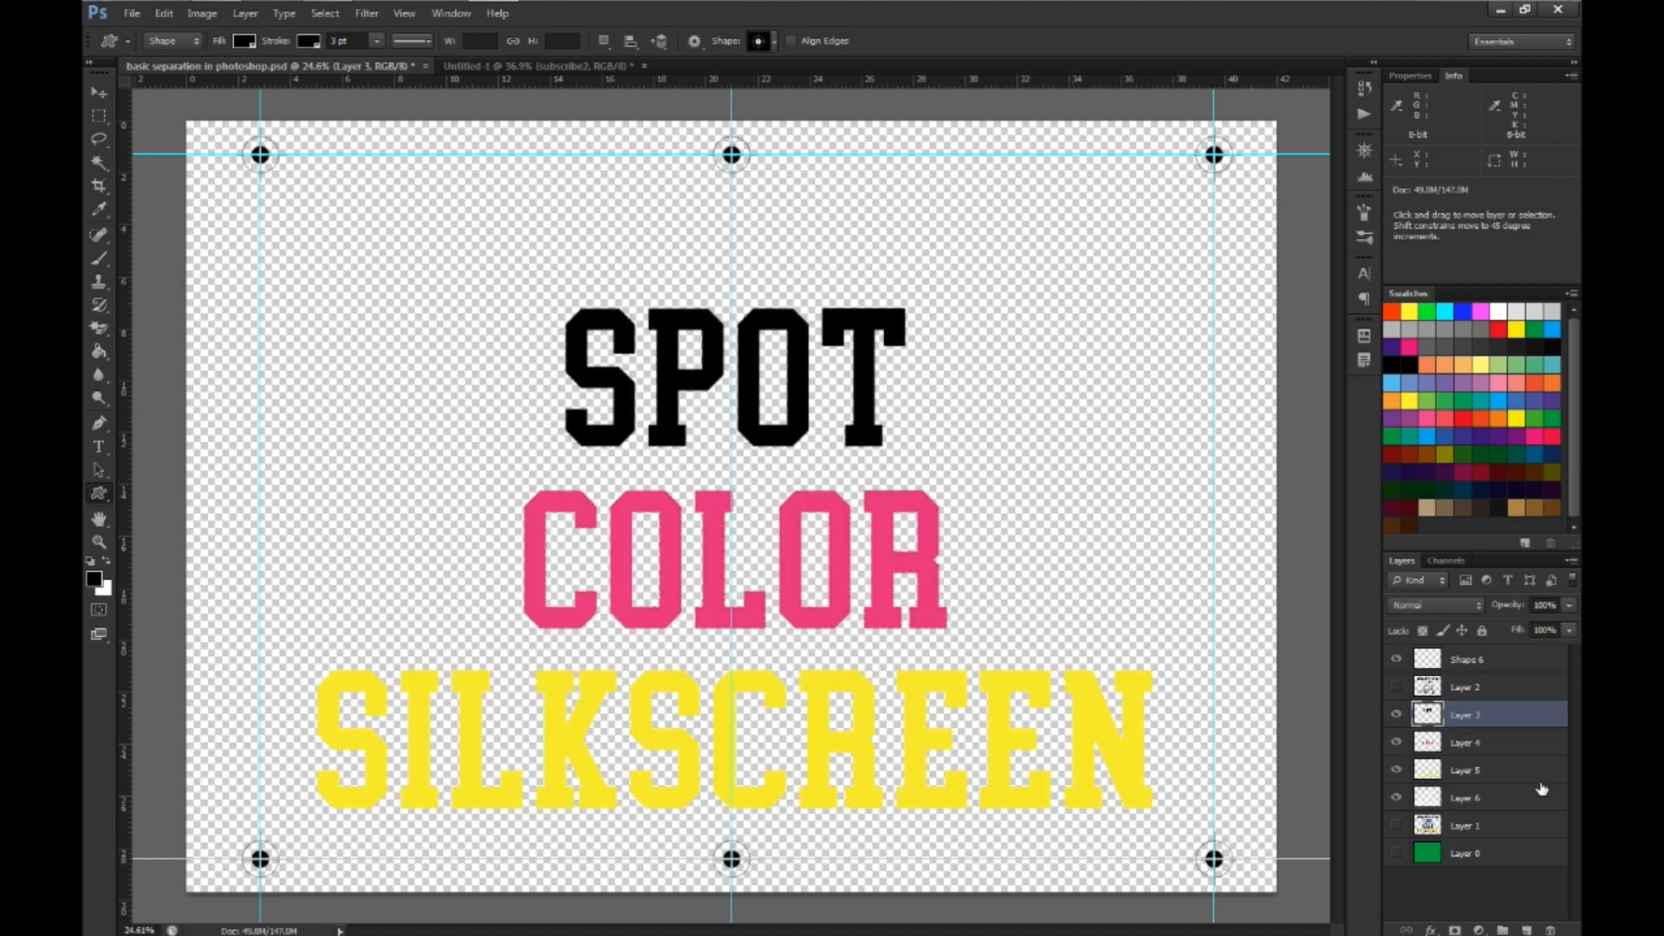
click(1395, 687)
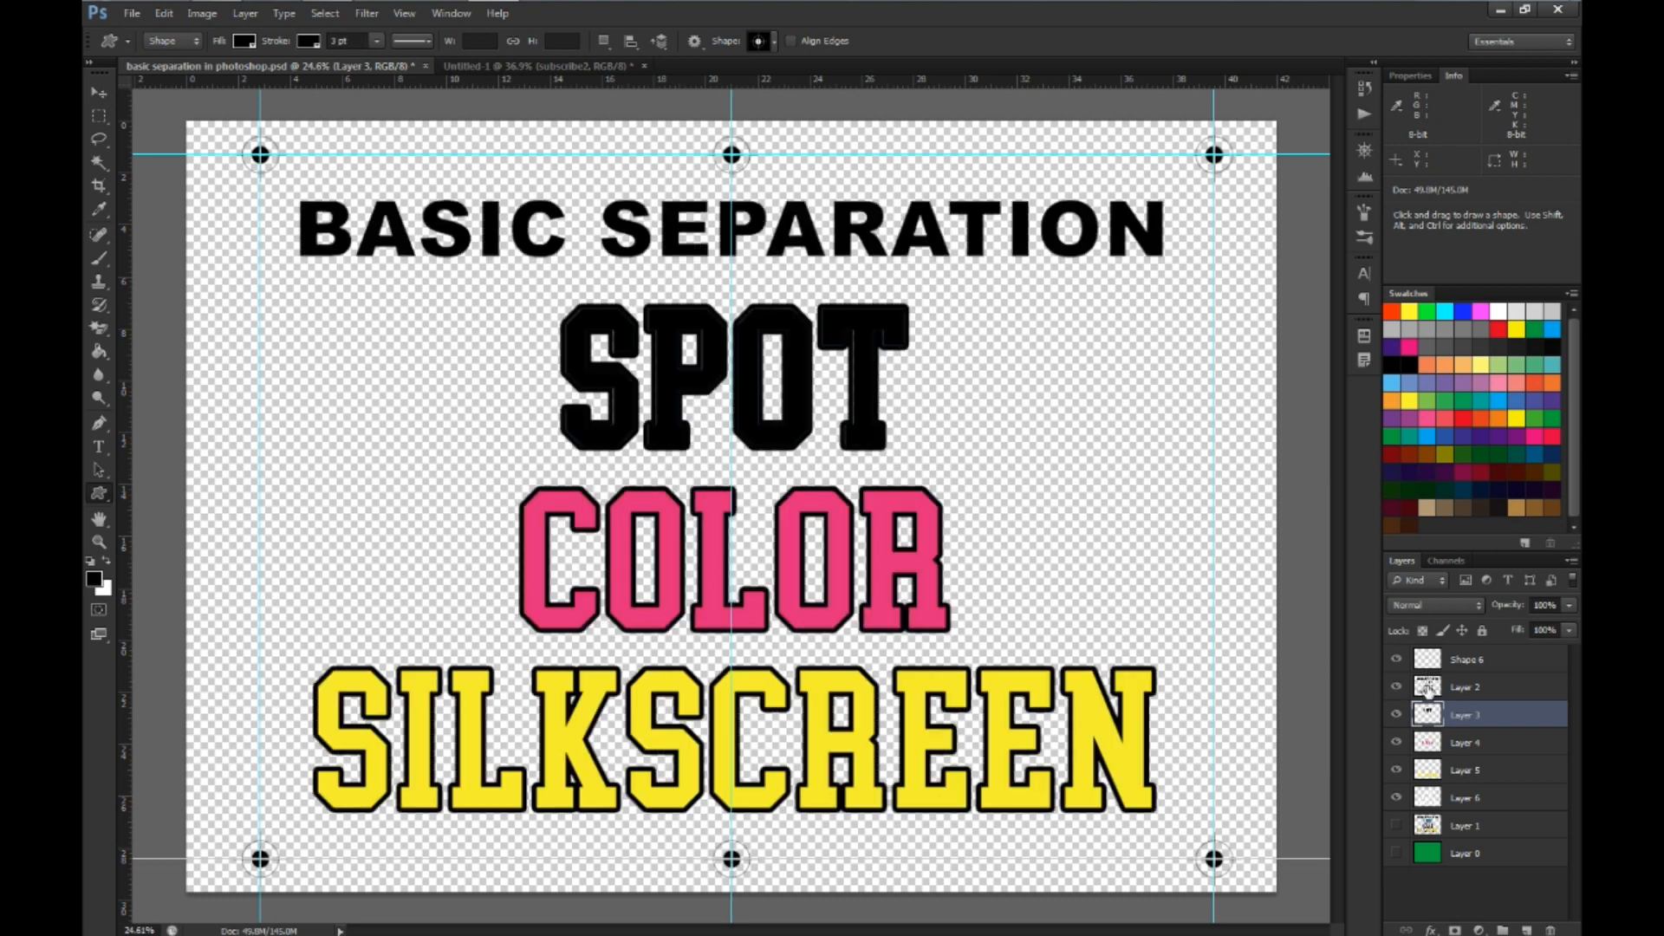
ctrl+click(1427, 714)
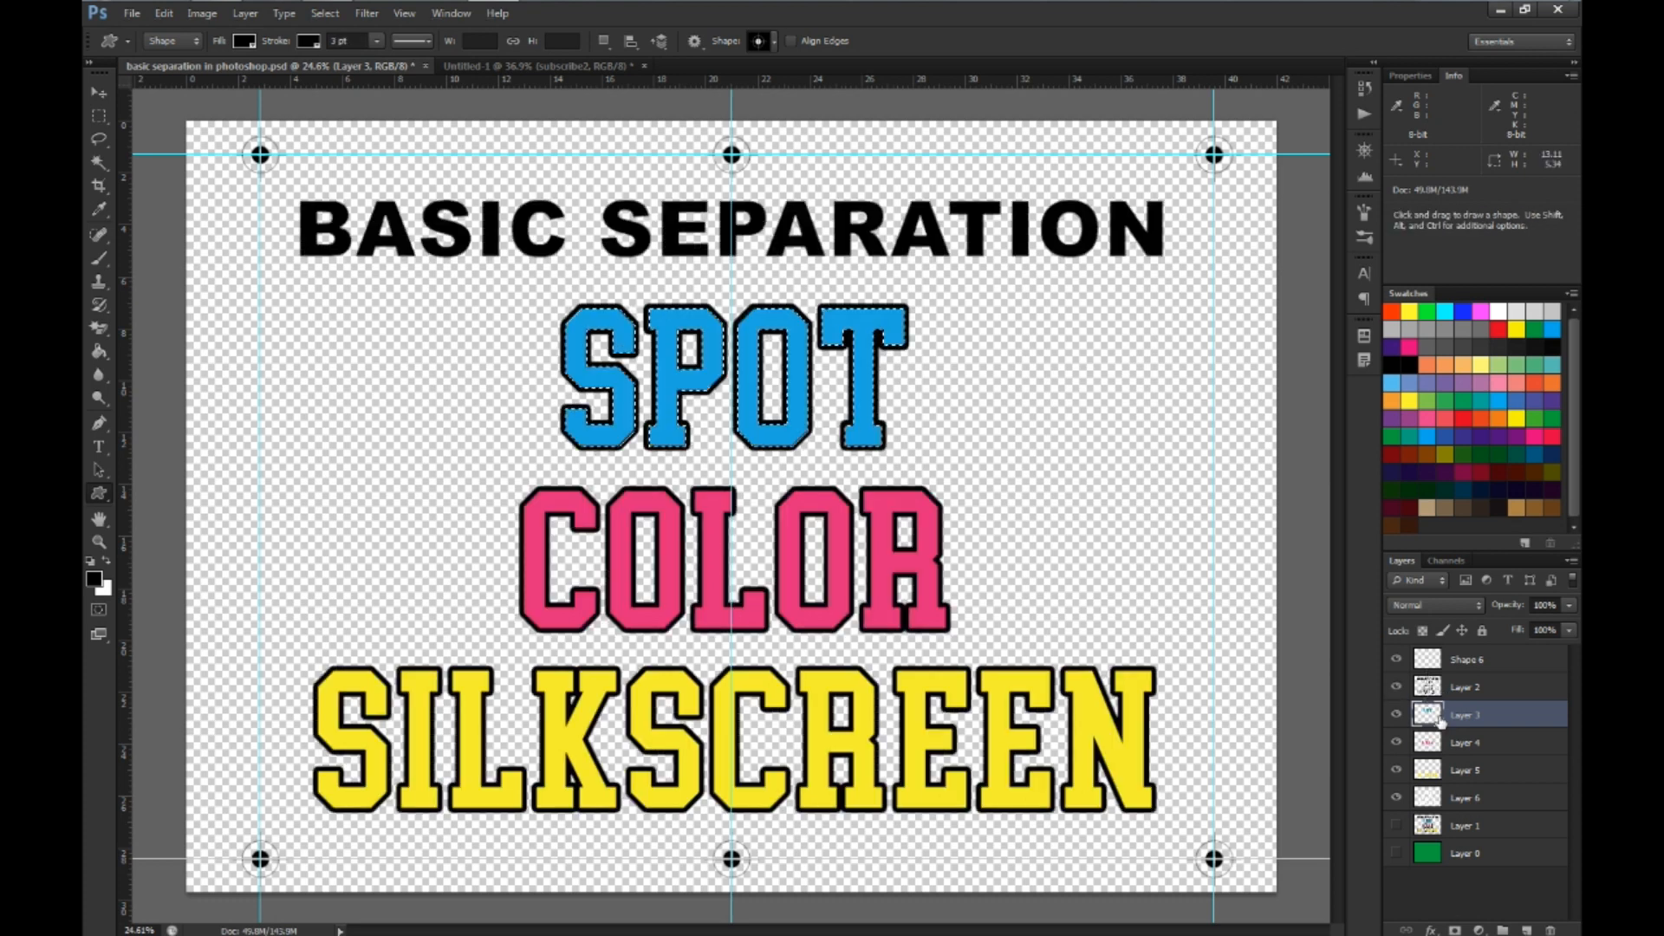
key(ctrl+d)
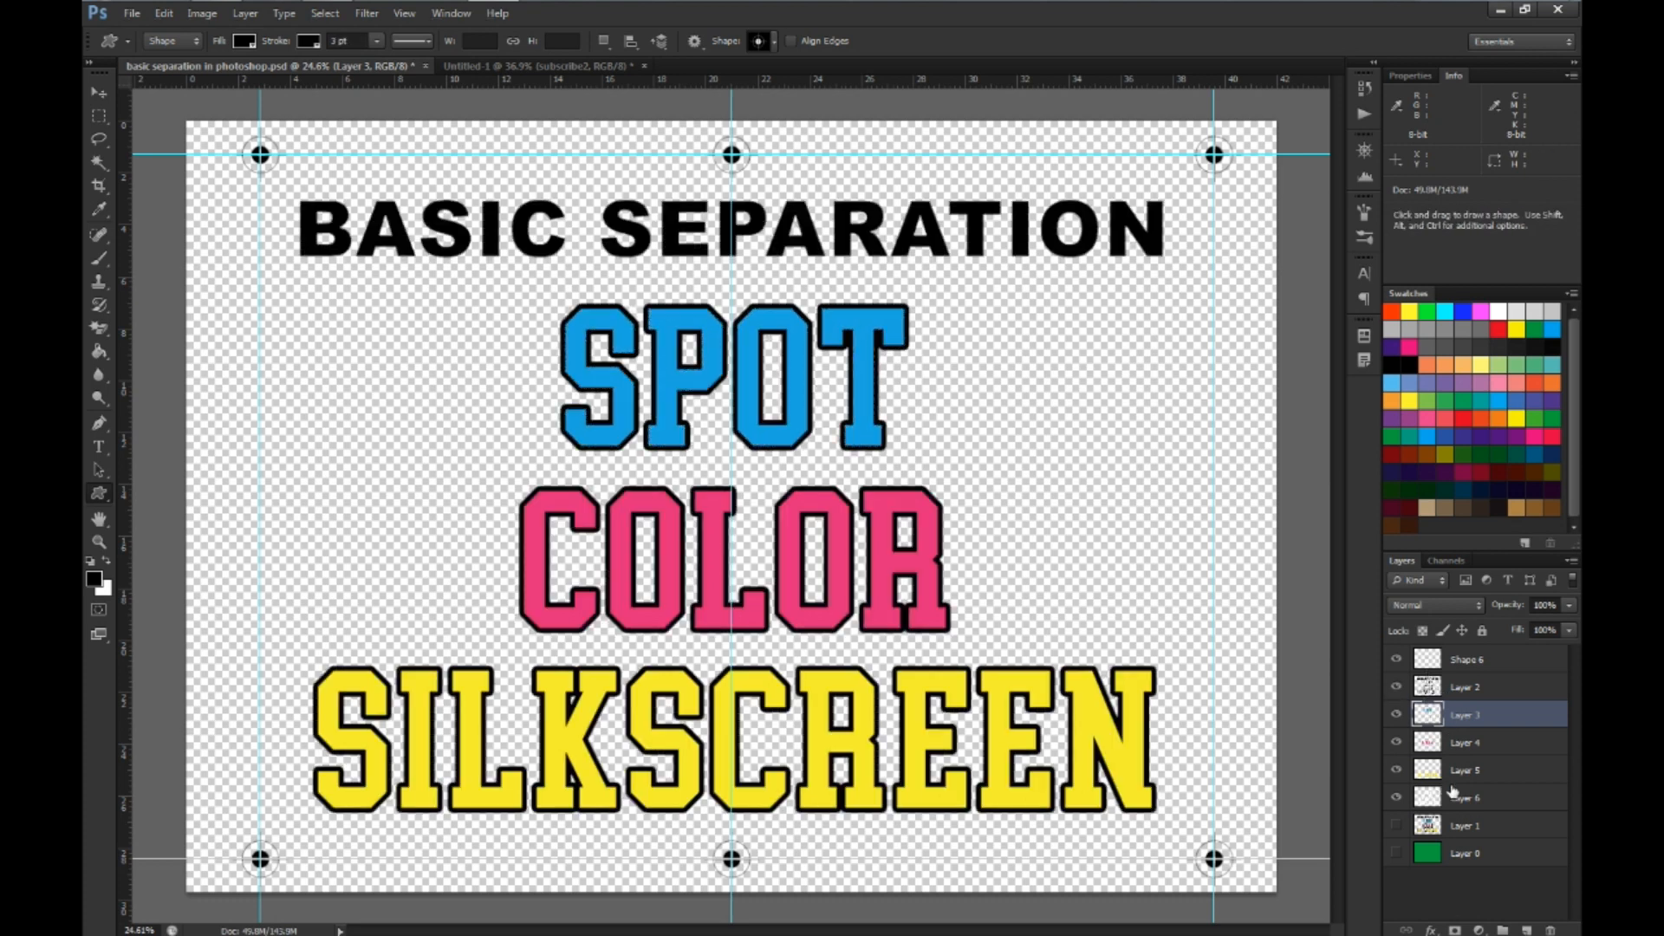
Show the green Layer 0 background and inspect the white underbase on Layer 6 by temporarily hiding the layers above it
click(1396, 854)
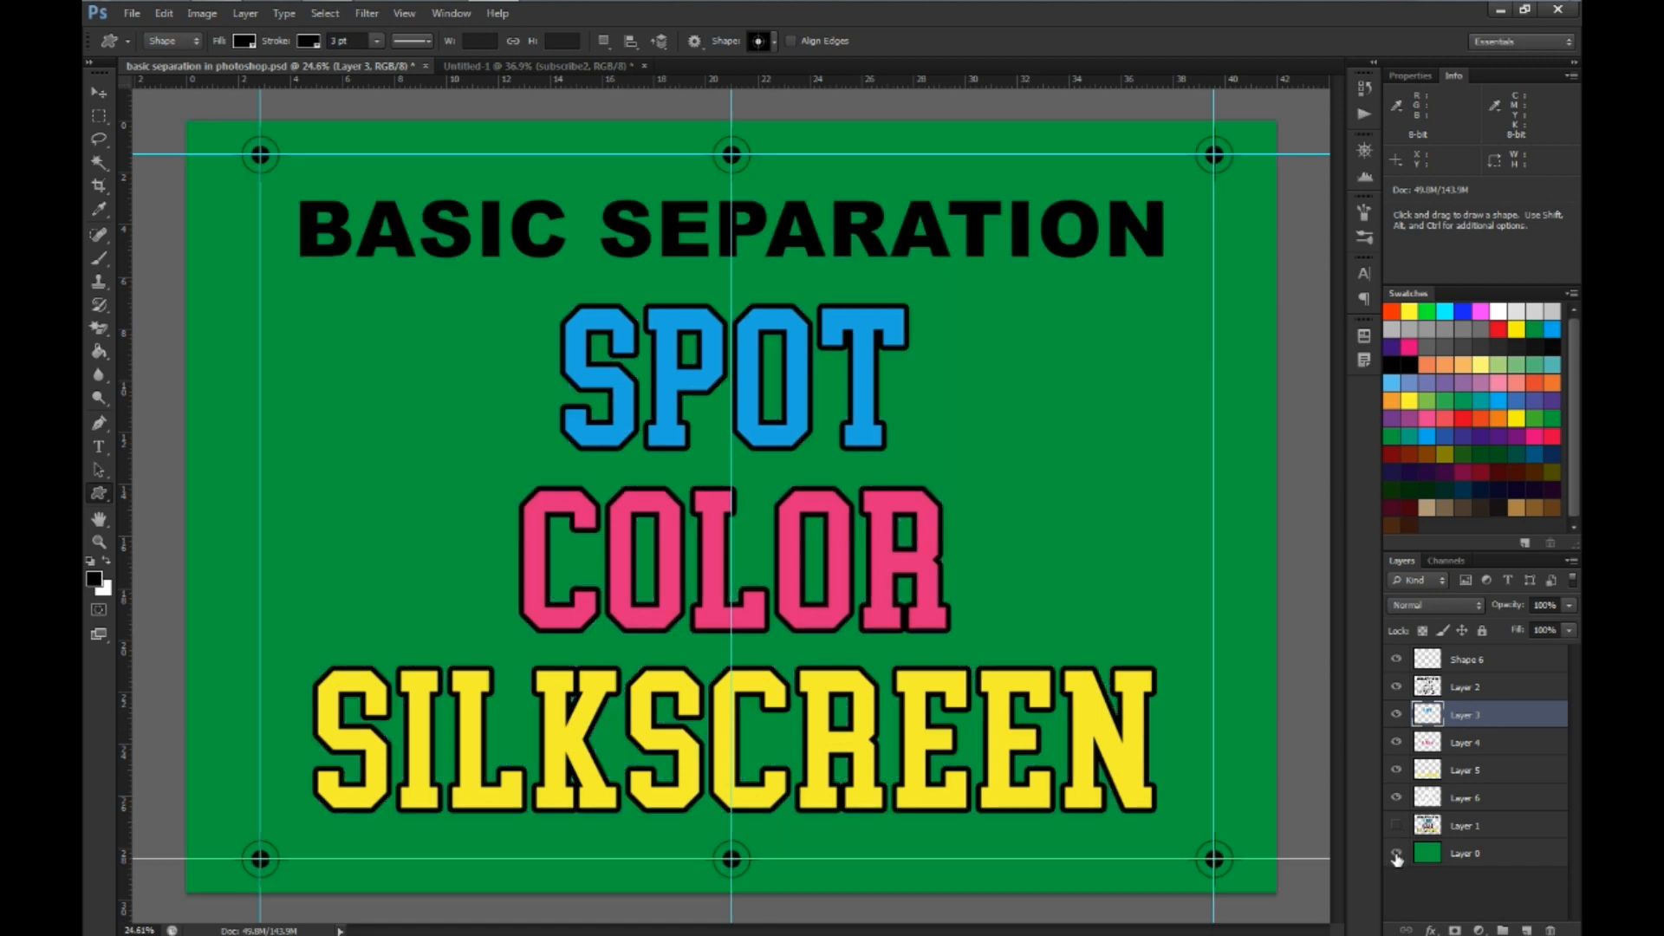
drag(1398, 773, 1397, 660)
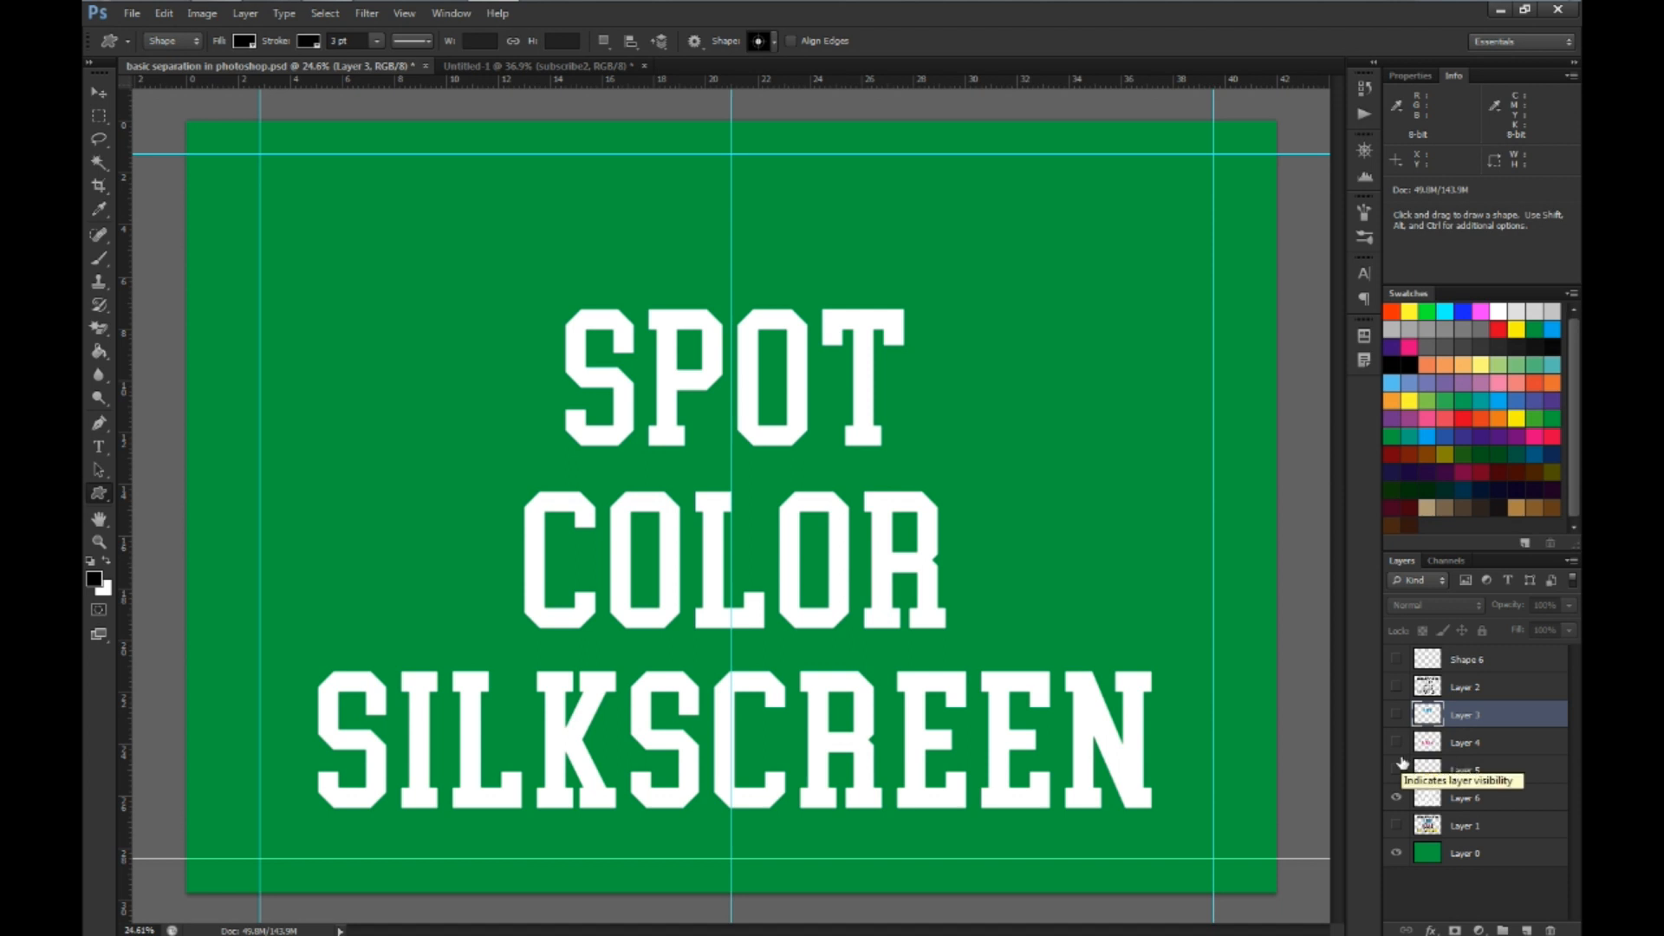
click(1431, 774)
click(1426, 799)
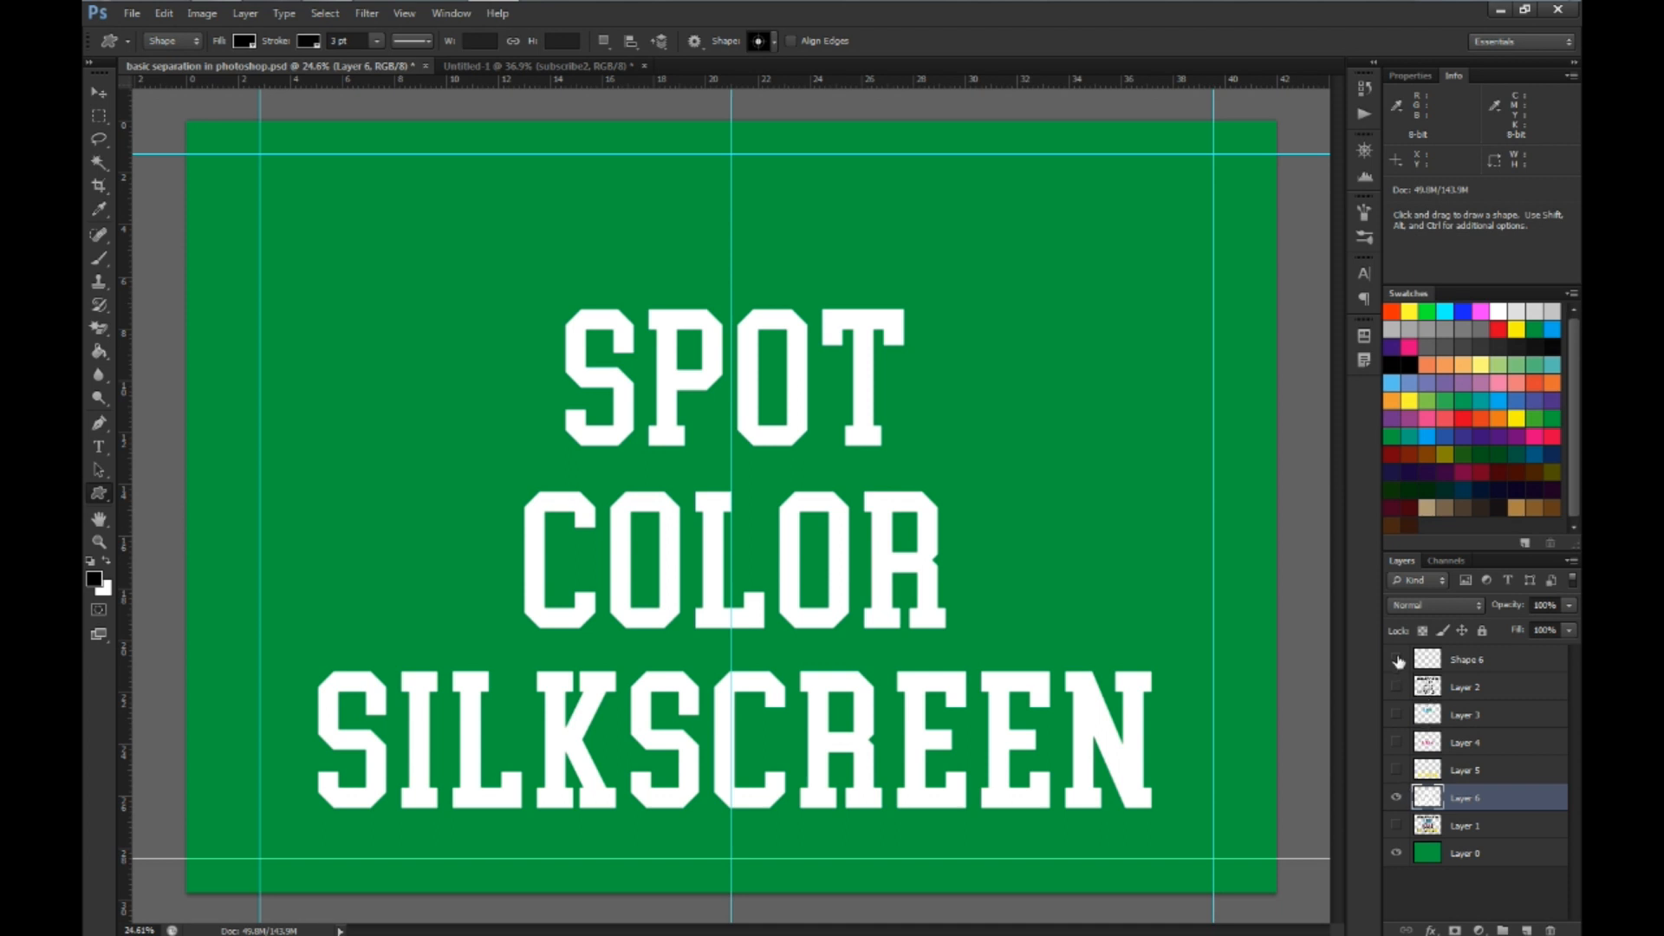
Delete Shape 6 and Layers 2 to 6, keeping only the original artwork on Layer 1 and the green background
click(1469, 667)
ctrl+click(1469, 689)
ctrl+click(1471, 716)
ctrl+click(1473, 741)
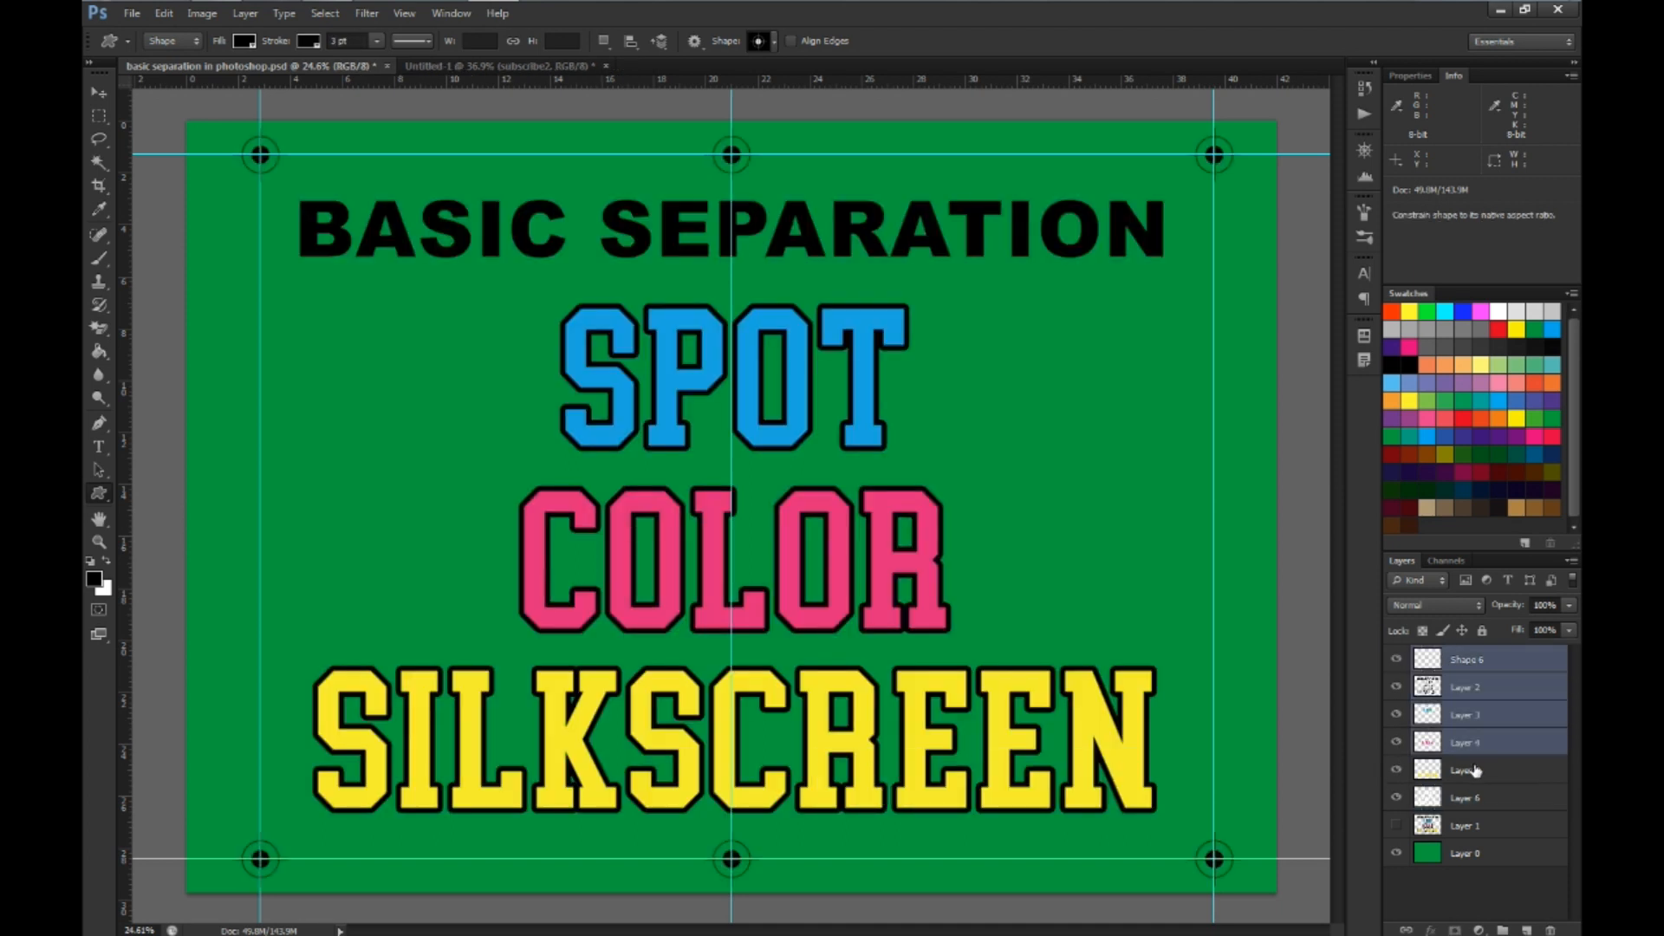
ctrl+click(1472, 771)
ctrl+click(1471, 797)
drag(1475, 683, 1551, 930)
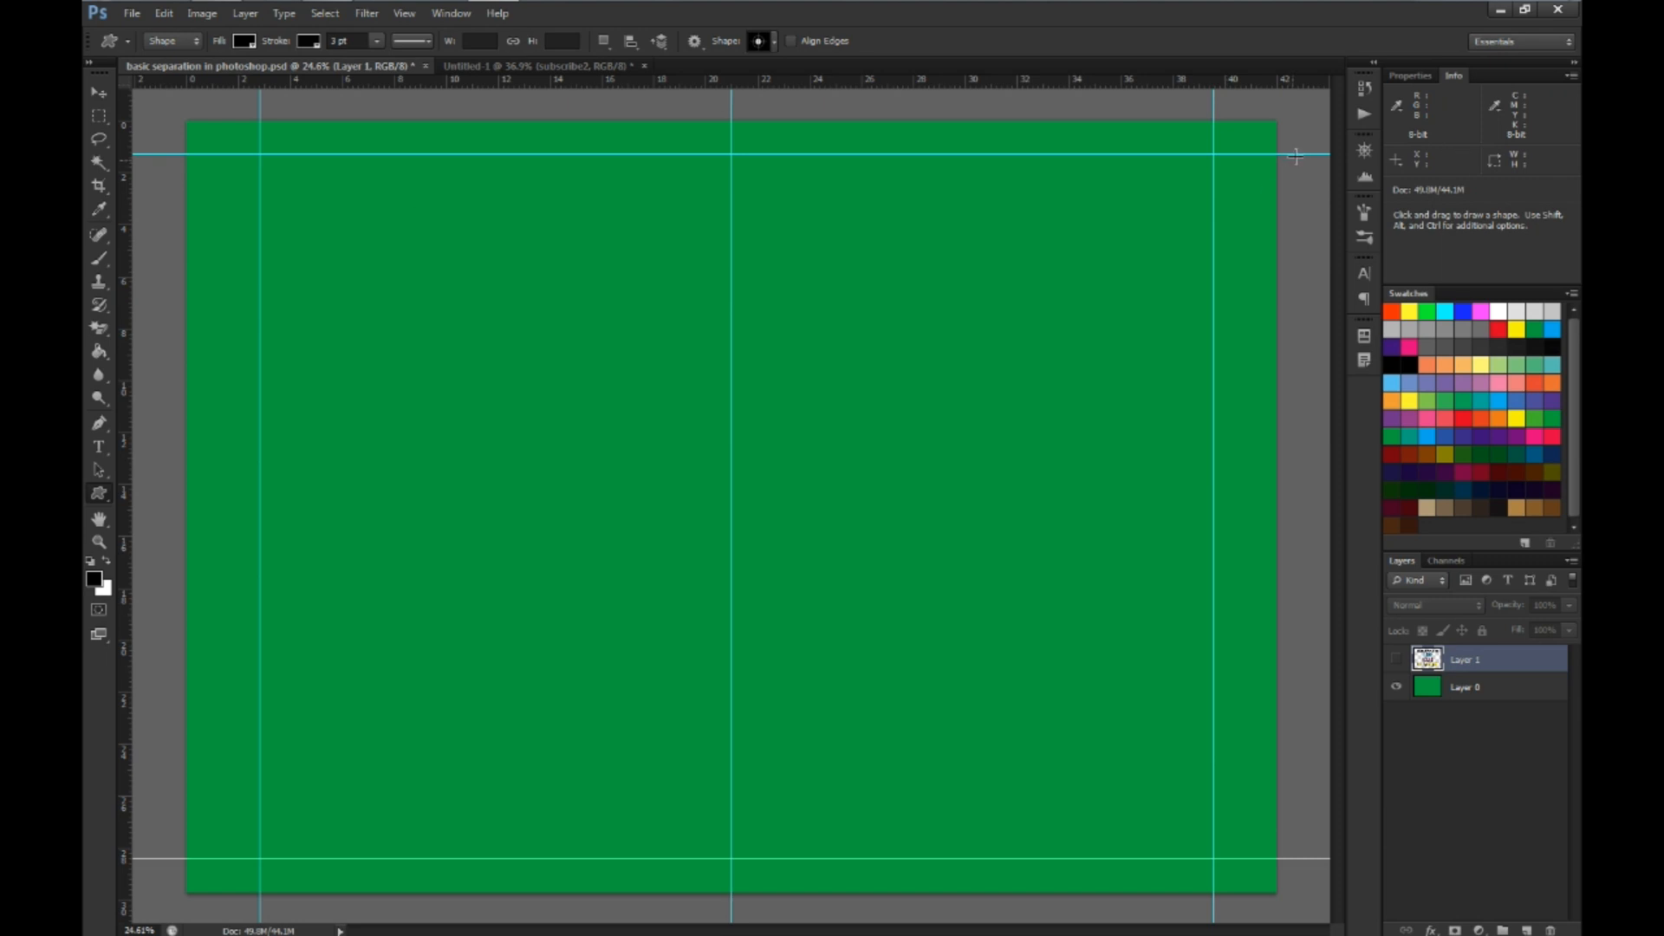
Remove all the guides from the canvas and show the original artwork on Layer 1
key(v)
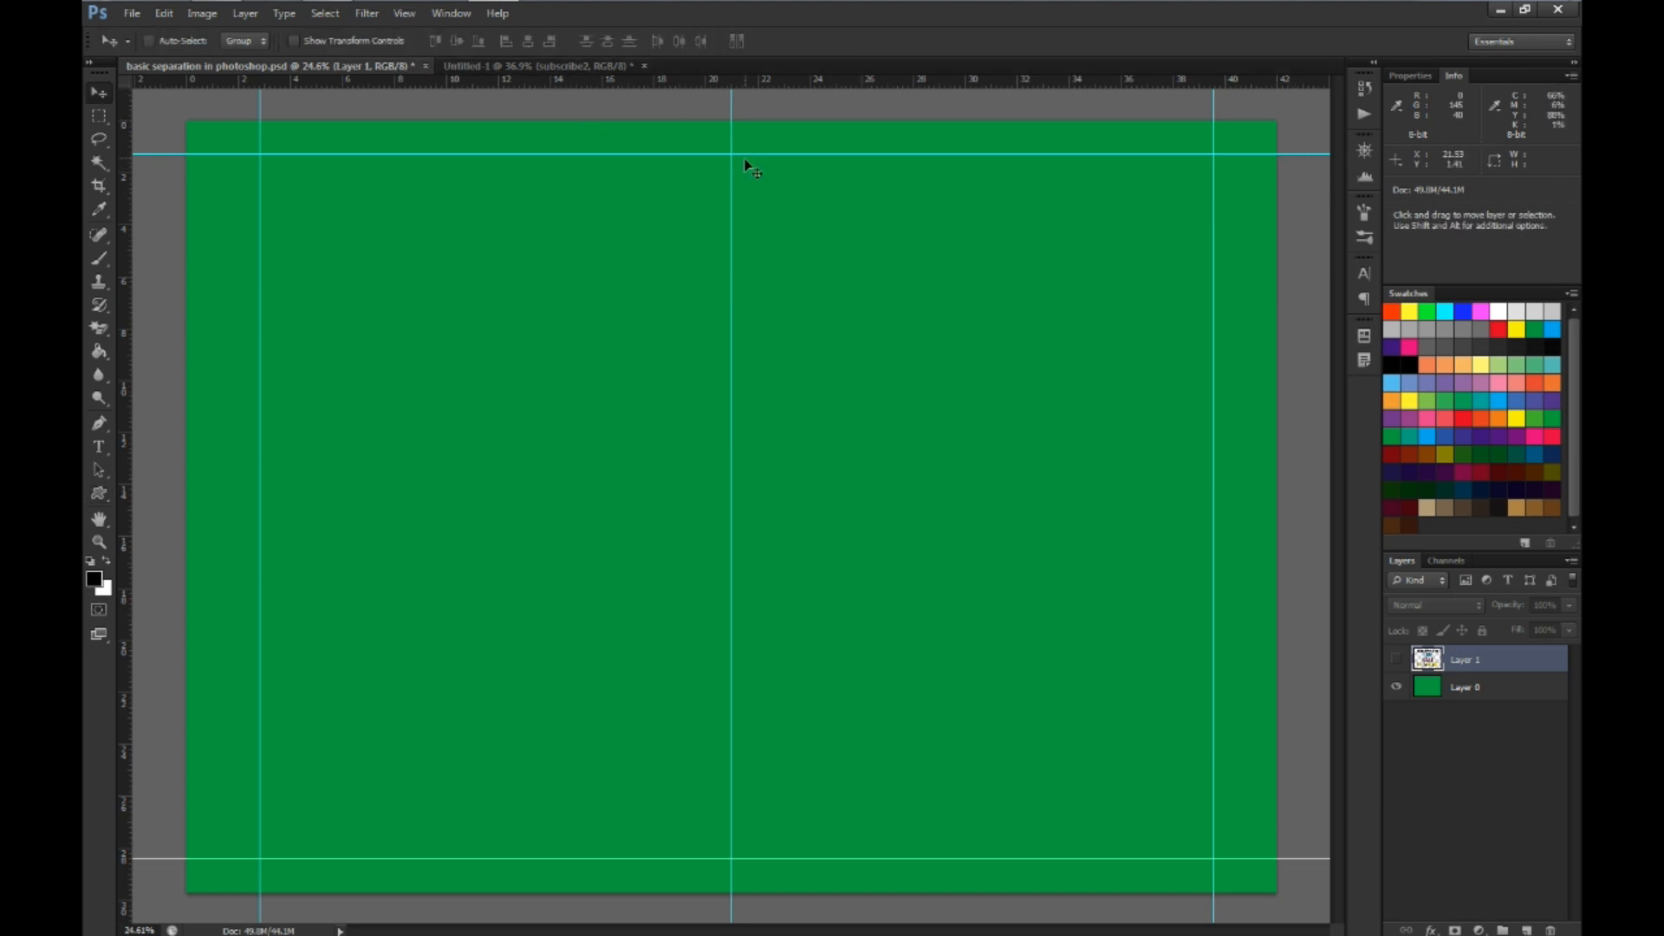
drag(745, 154, 125, 124)
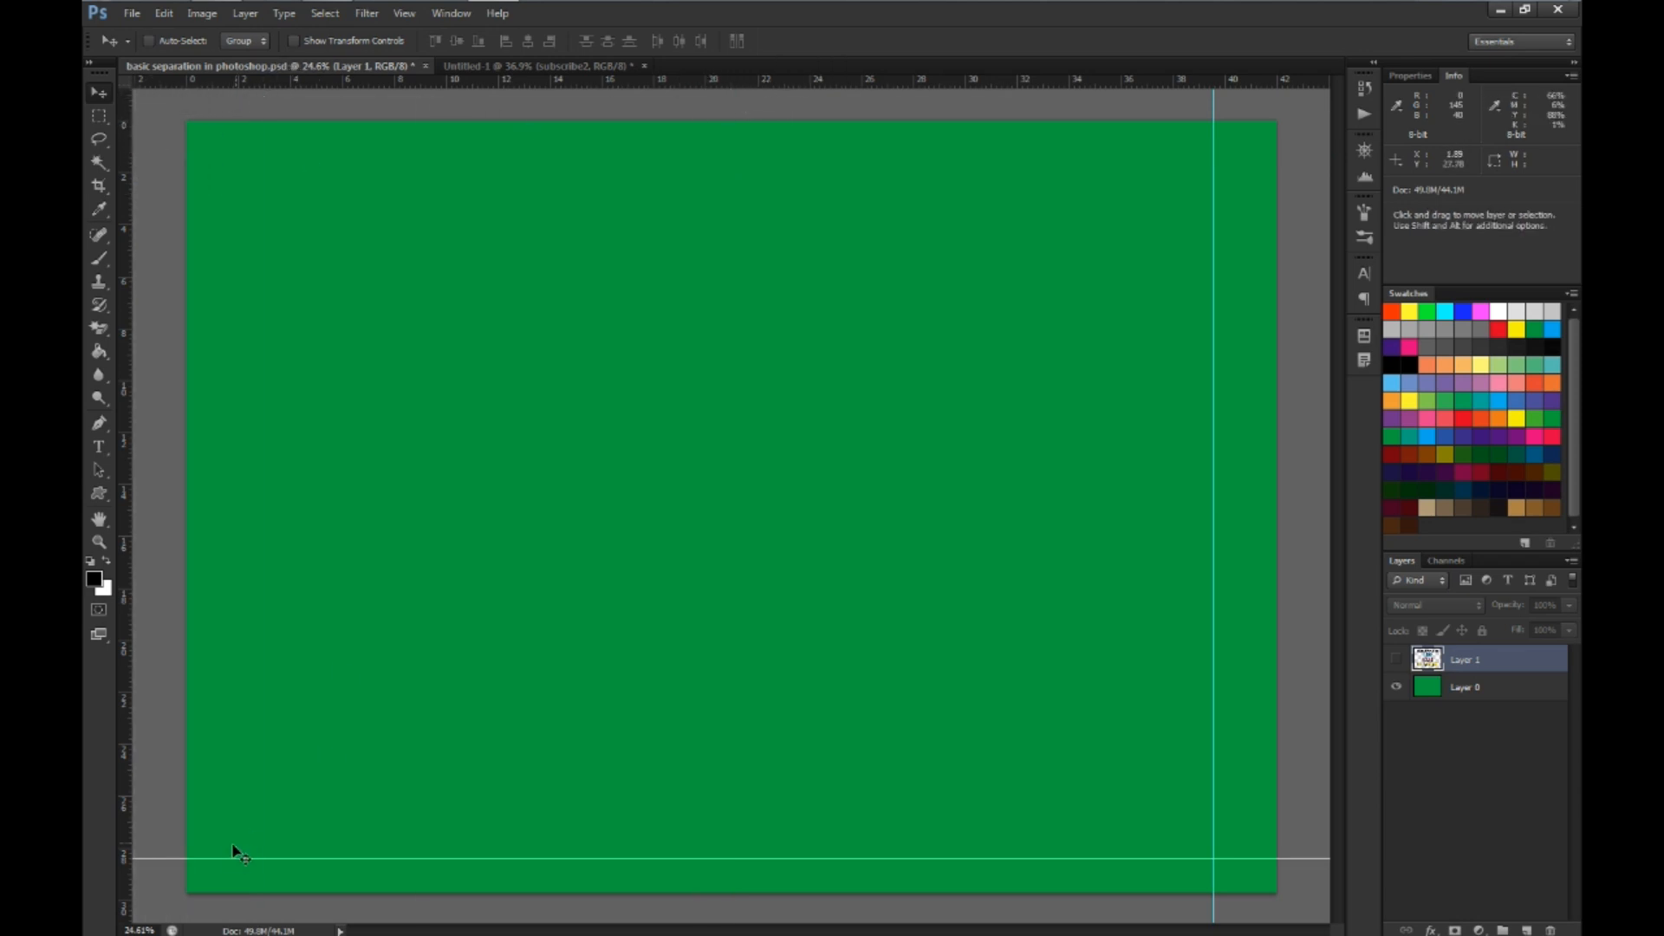
drag(223, 858, 130, 193)
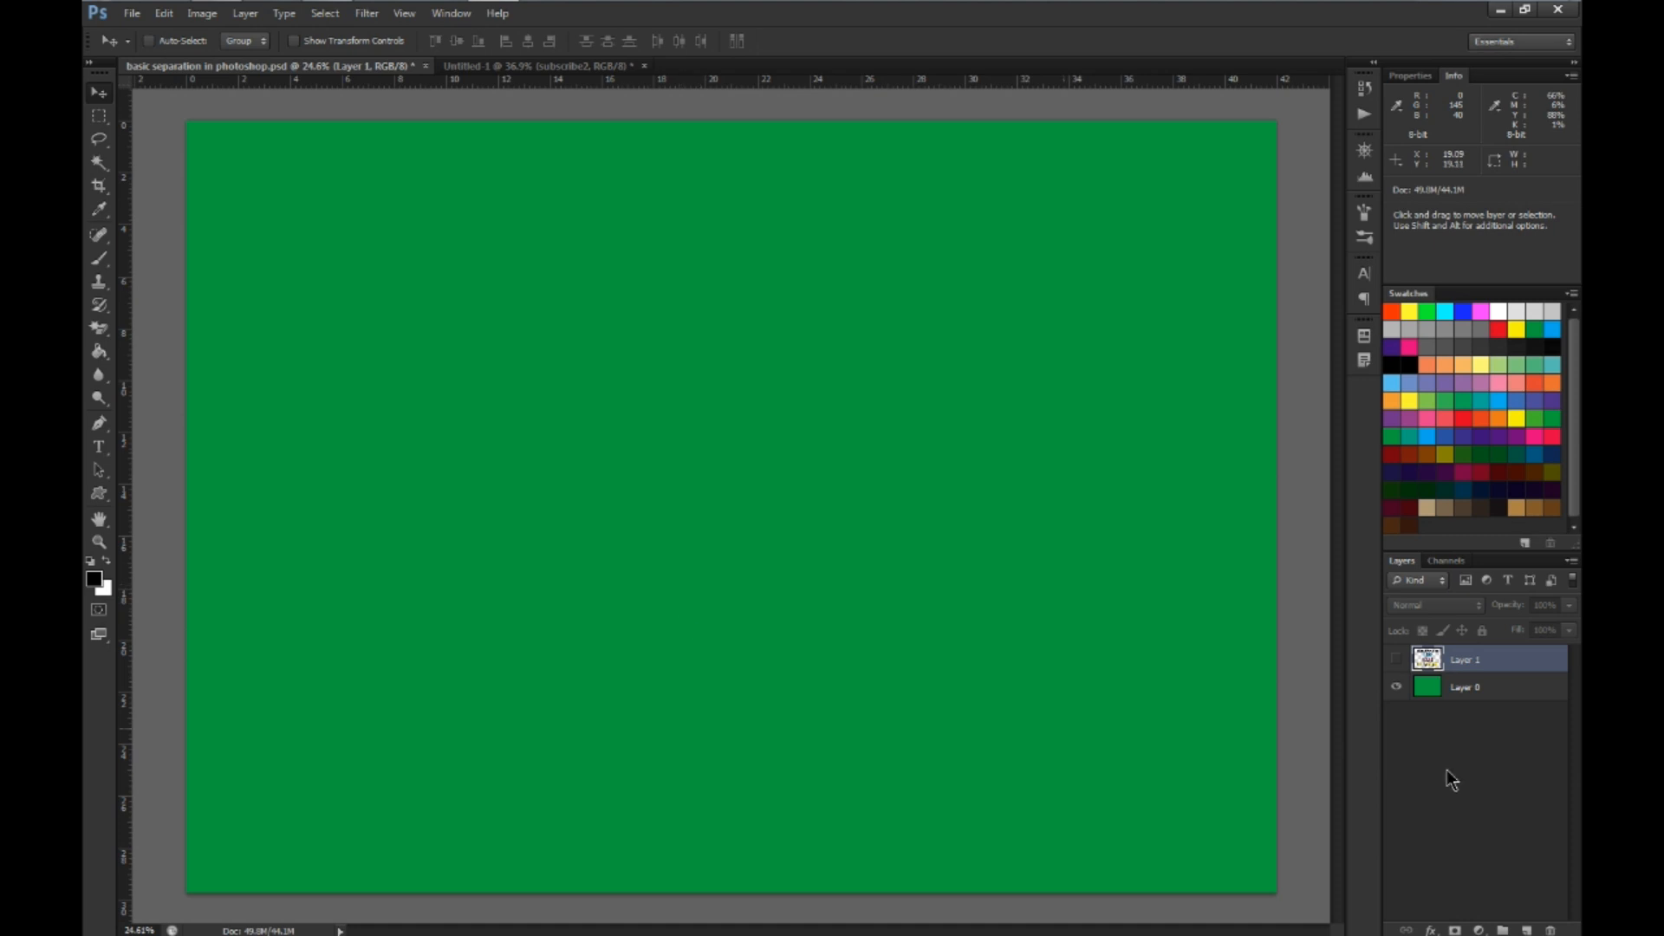
click(1396, 660)
scroll(897, 781, down, 1)
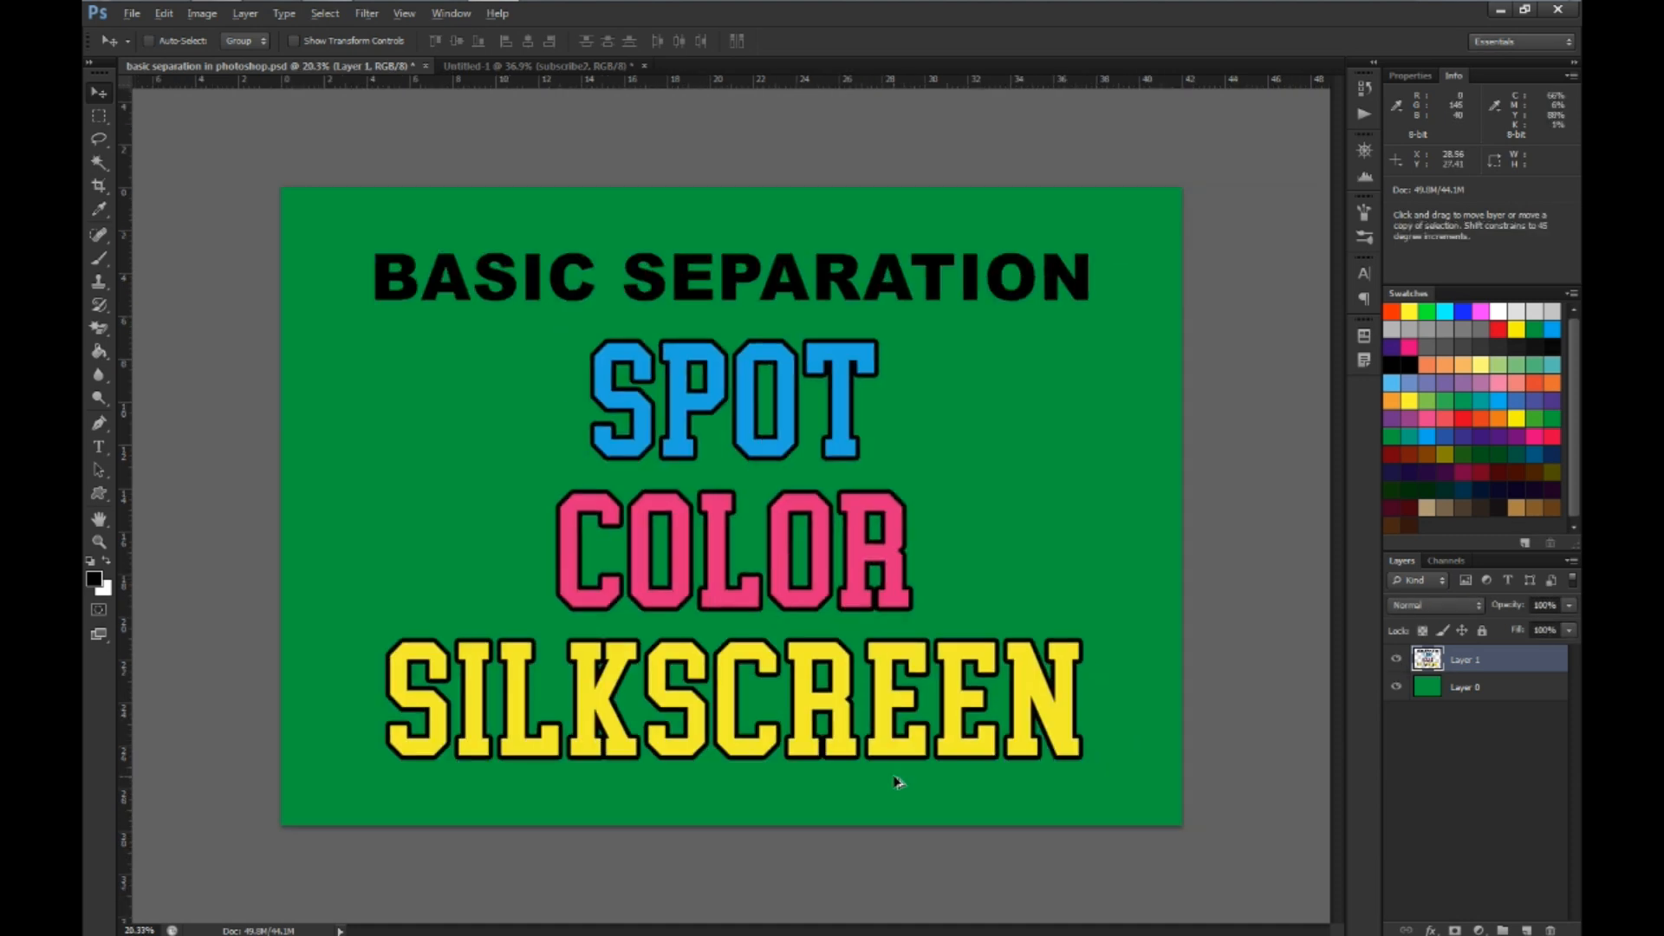
scroll(896, 782, up, 1)
scroll(897, 782, down, 1)
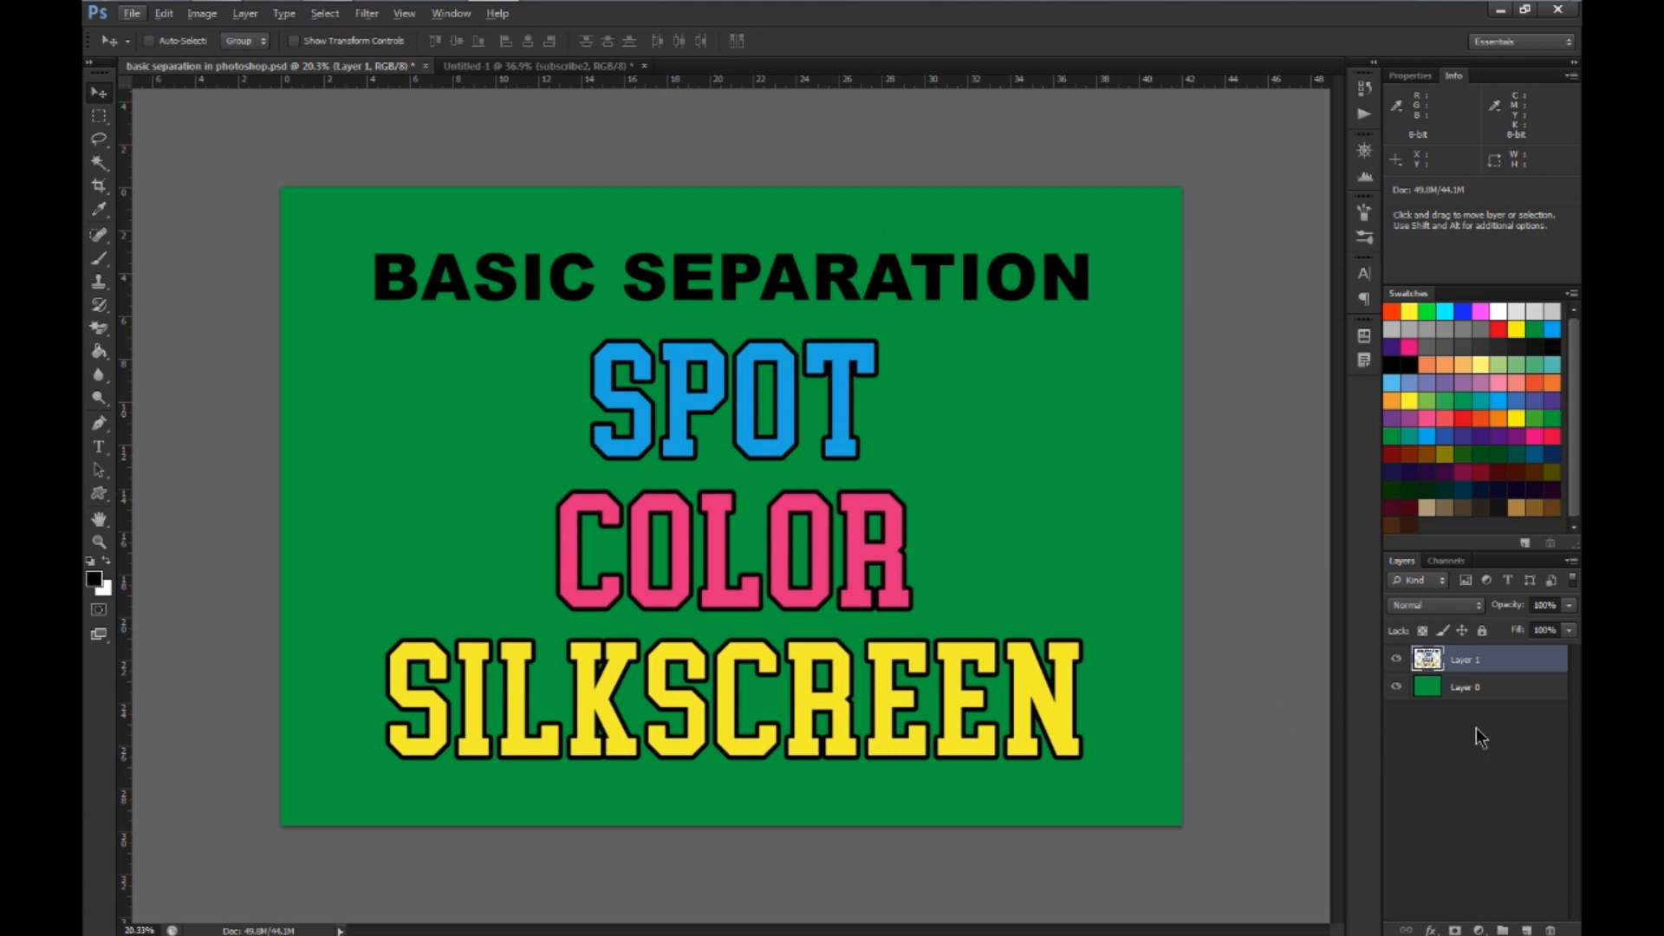
Copy all black areas of Layer 1 to a new layer using the Magic Wand, and hide that copy with Layer 1 shown
click(98, 164)
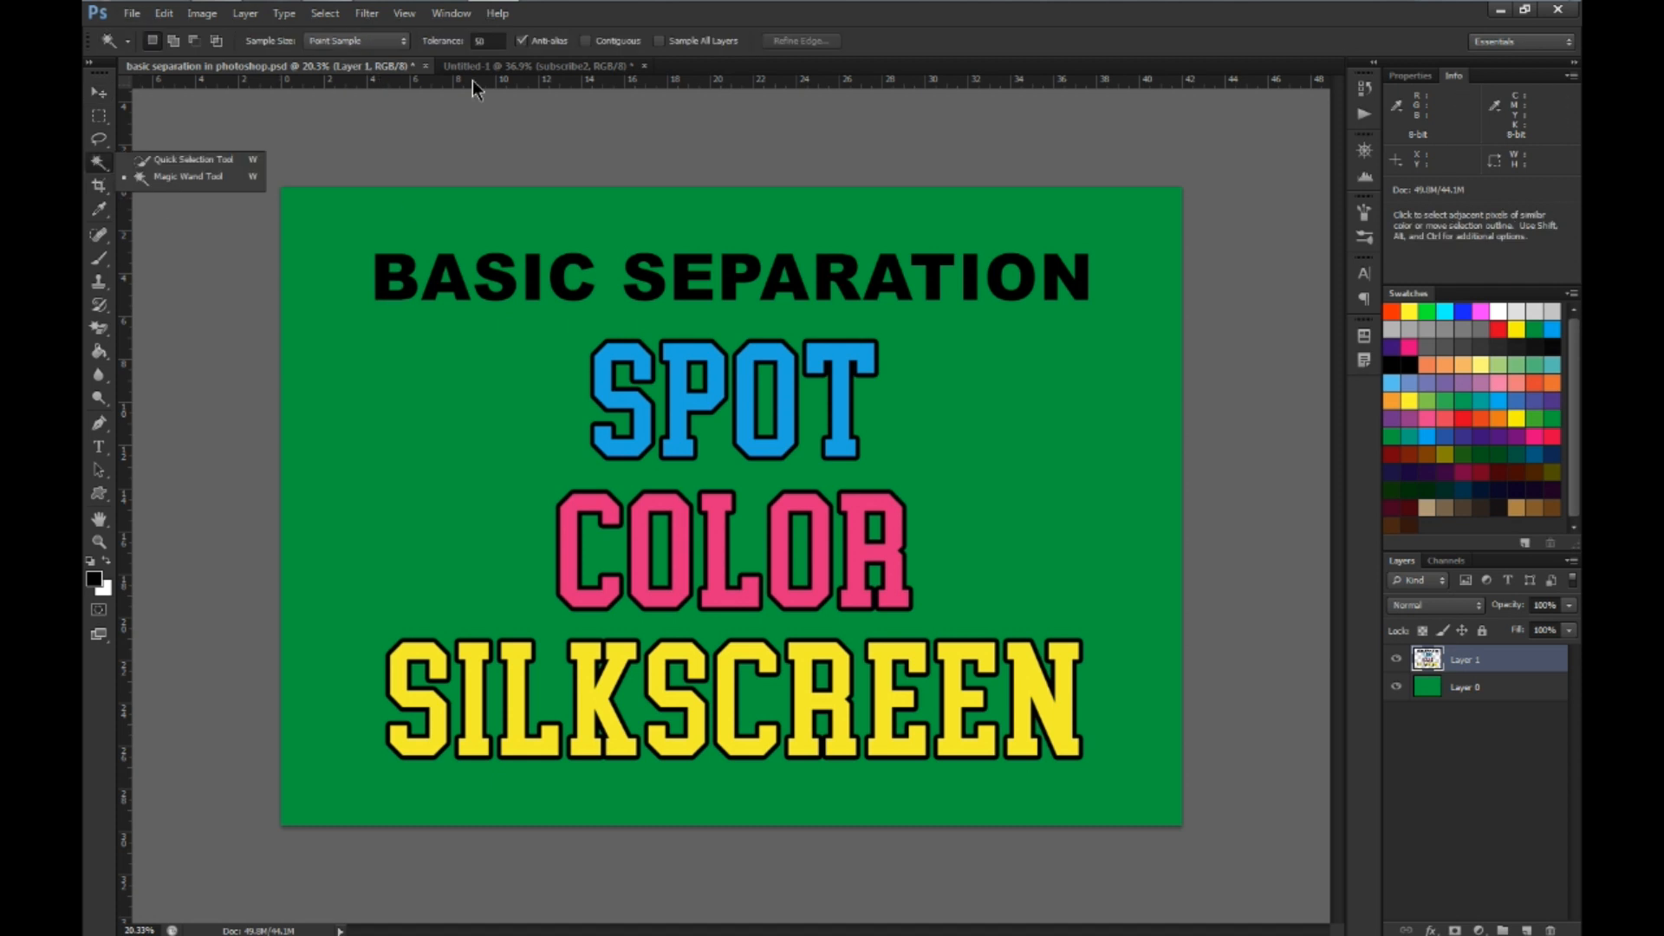
click(383, 286)
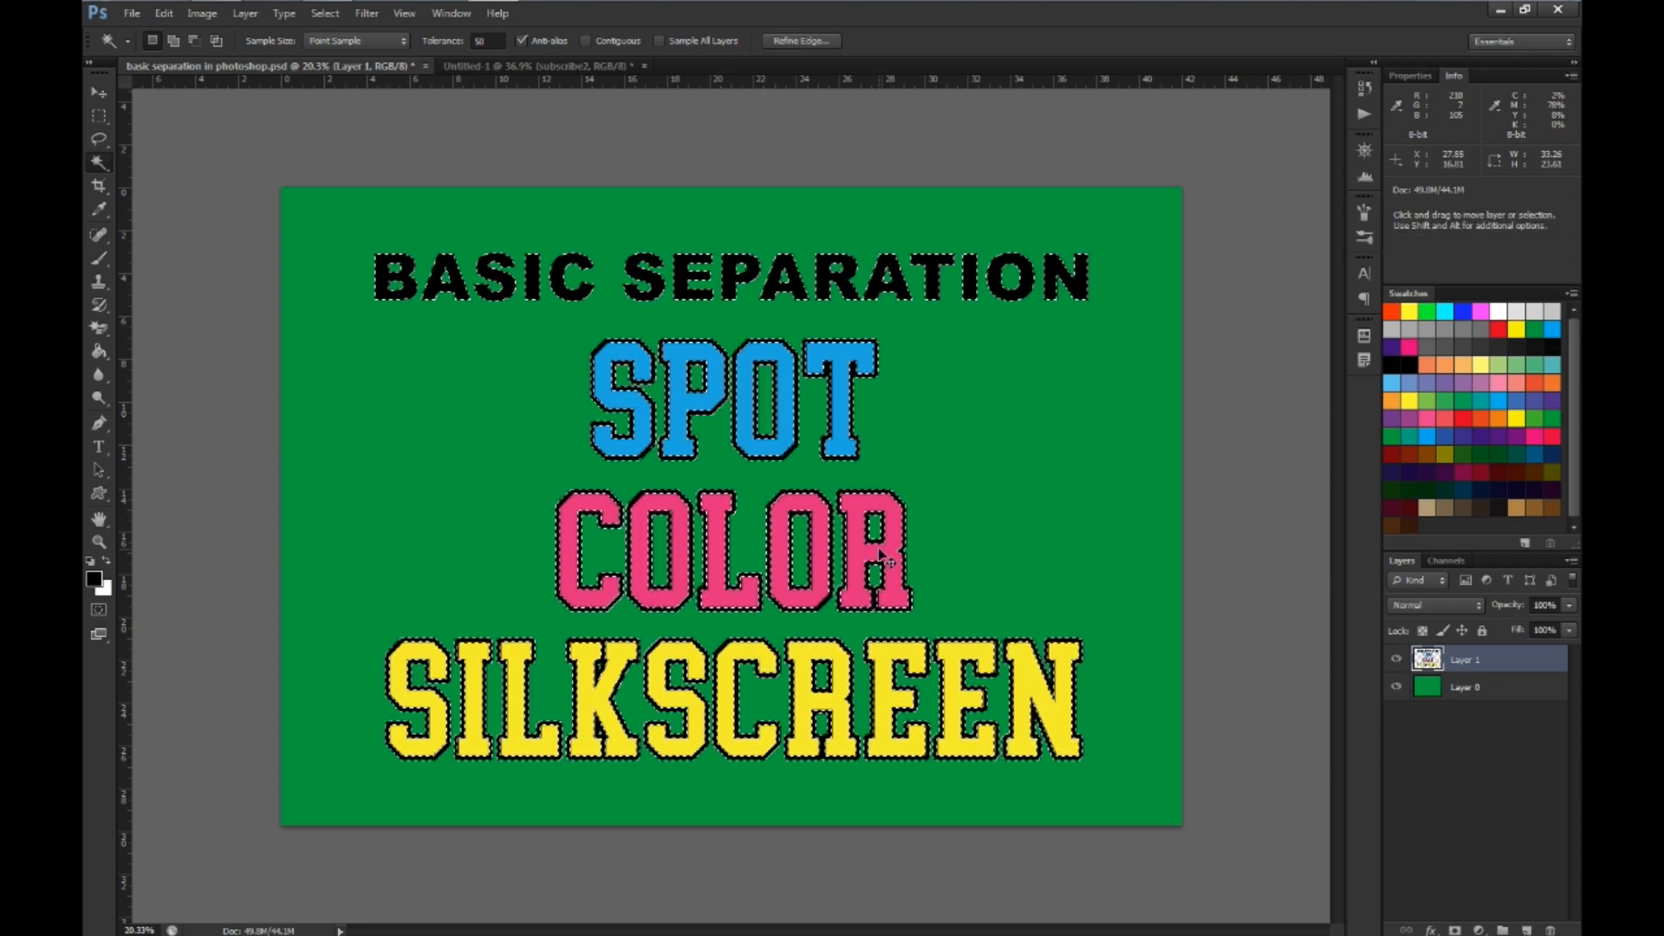
key(ctrl+j)
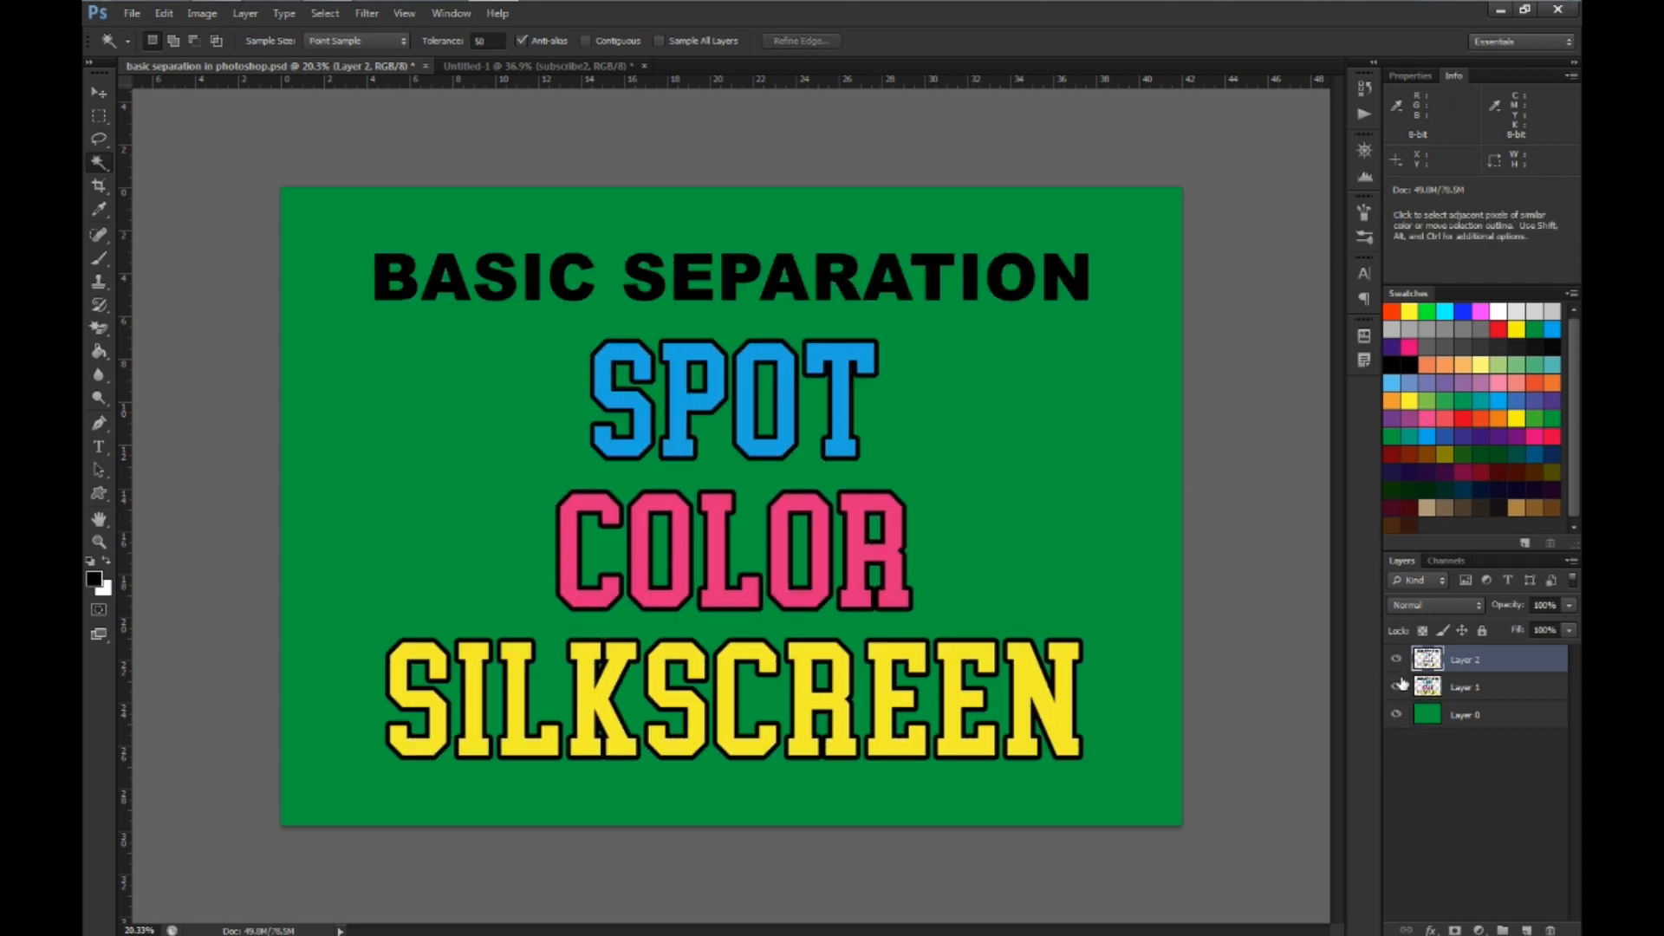
click(1398, 686)
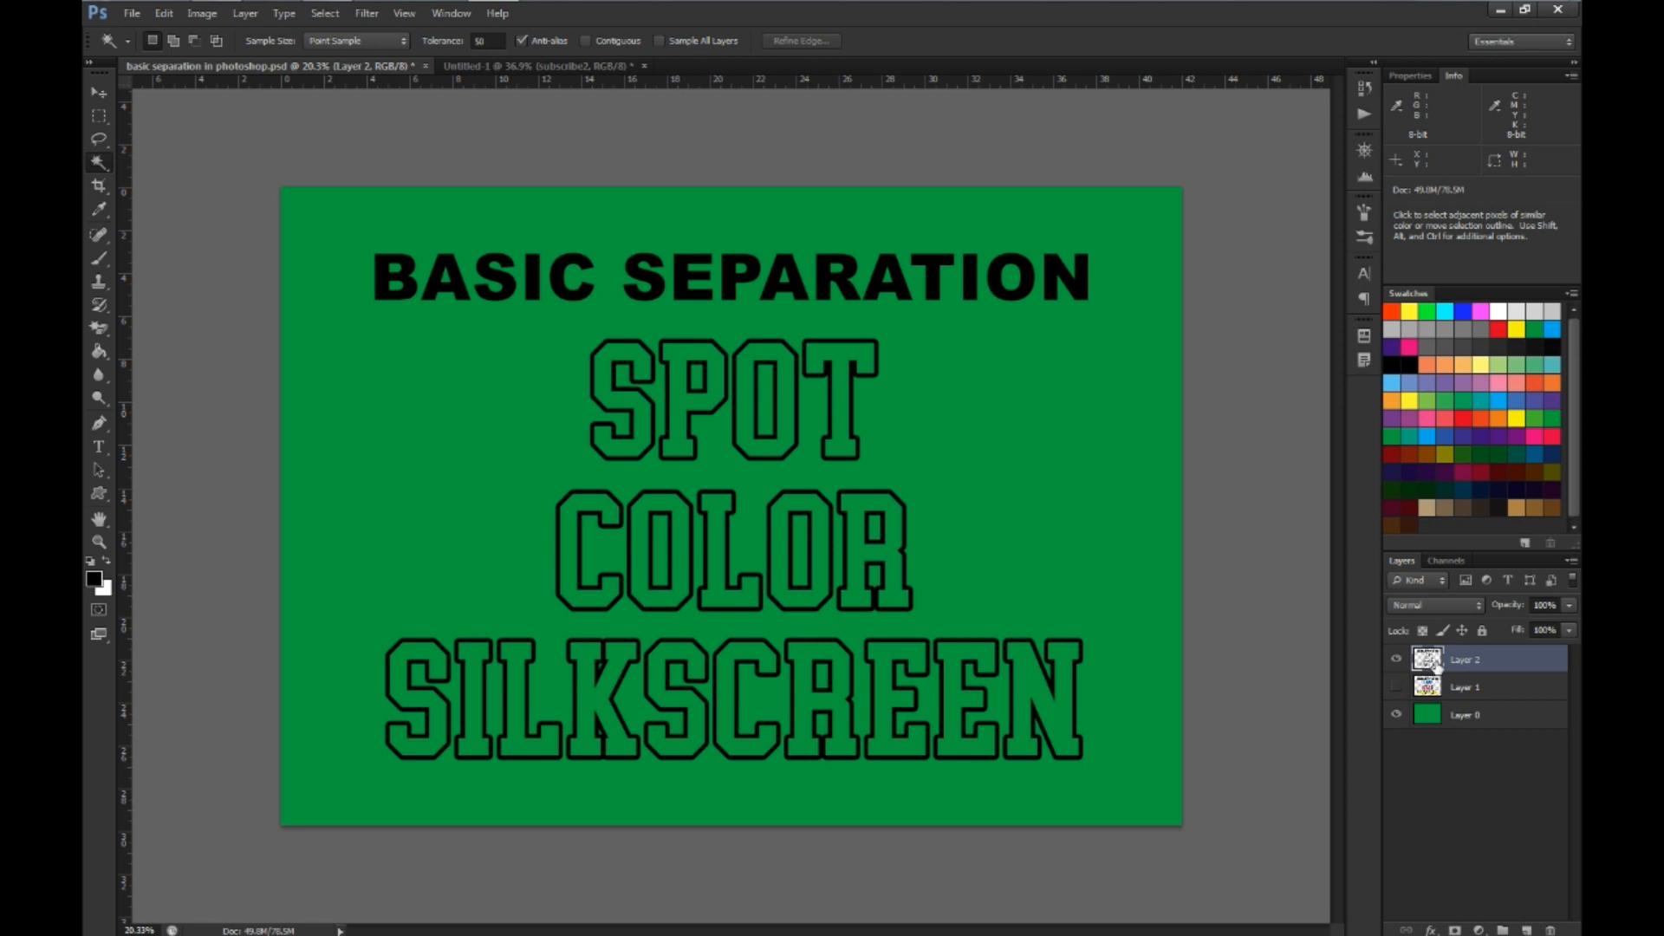
click(1397, 659)
click(1415, 687)
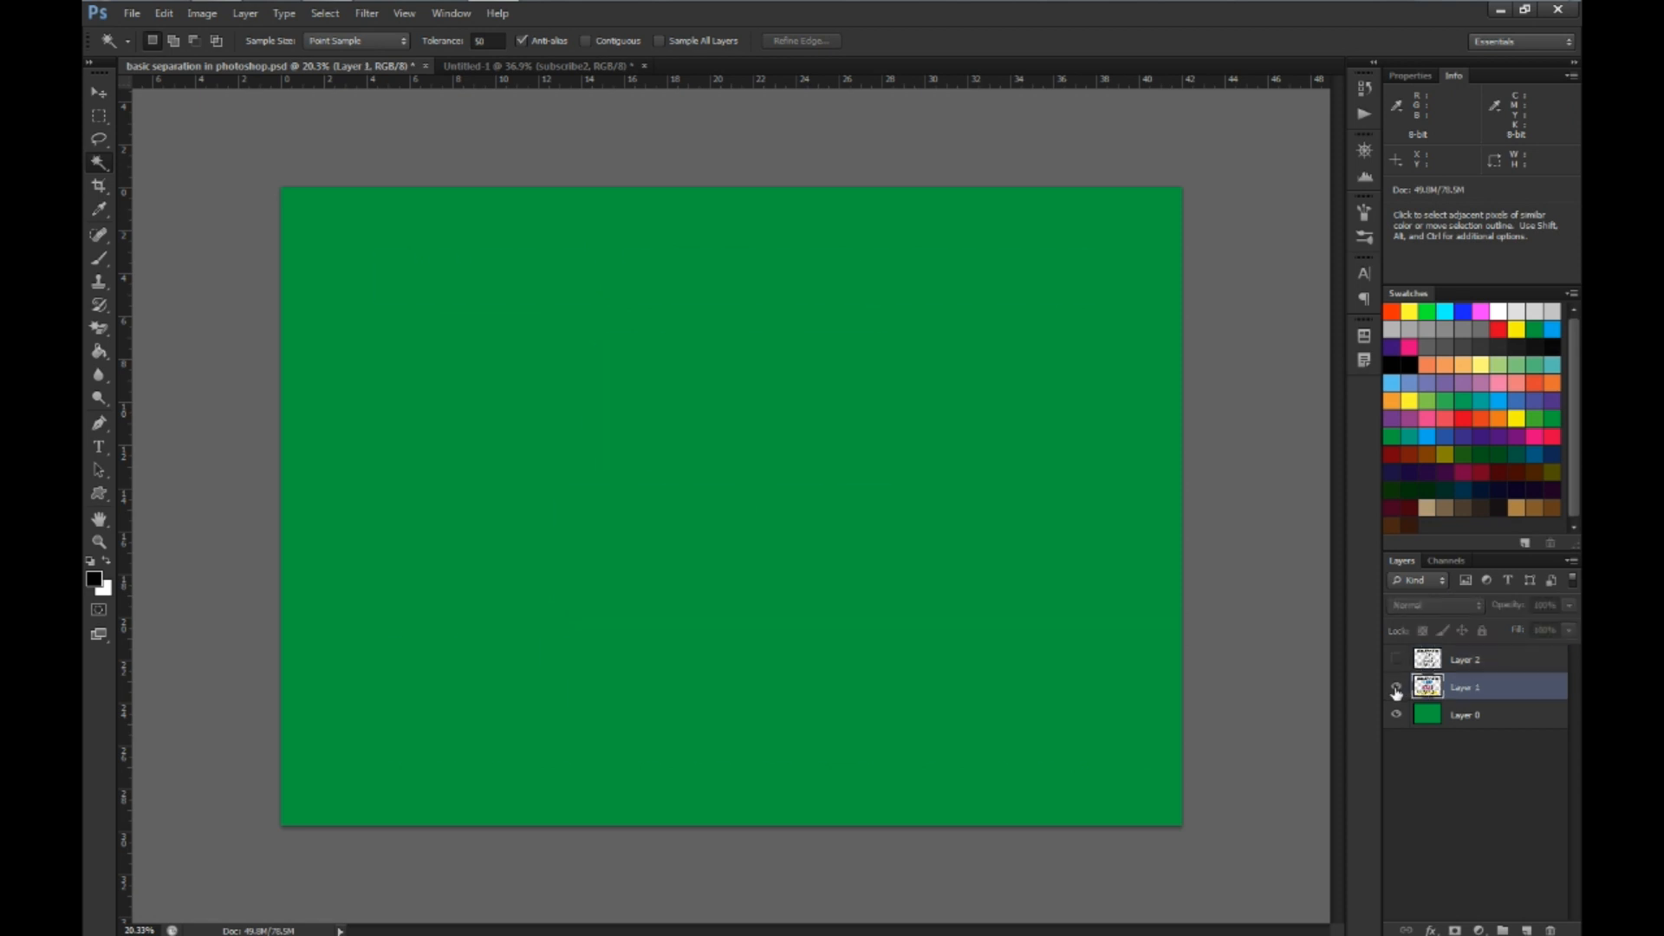
click(1396, 688)
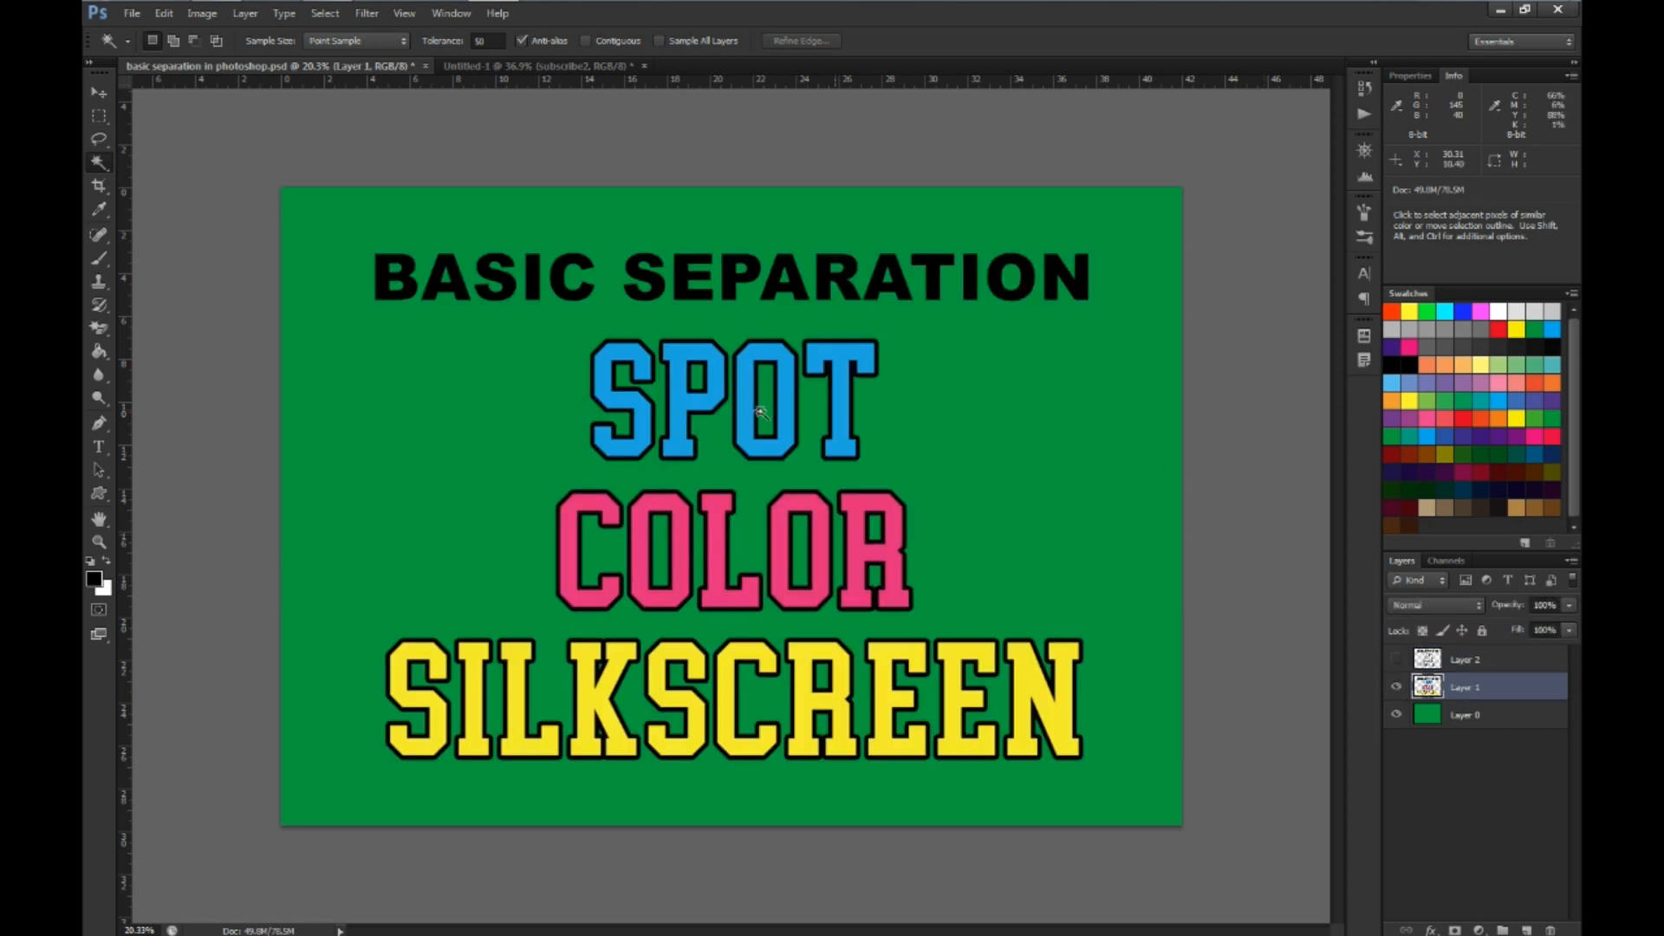
Copy the cyan SPOT lettering from Layer 1 to a new layer, check it alone, and hide it with Layer 1 active
click(605, 392)
key(ctrl+j)
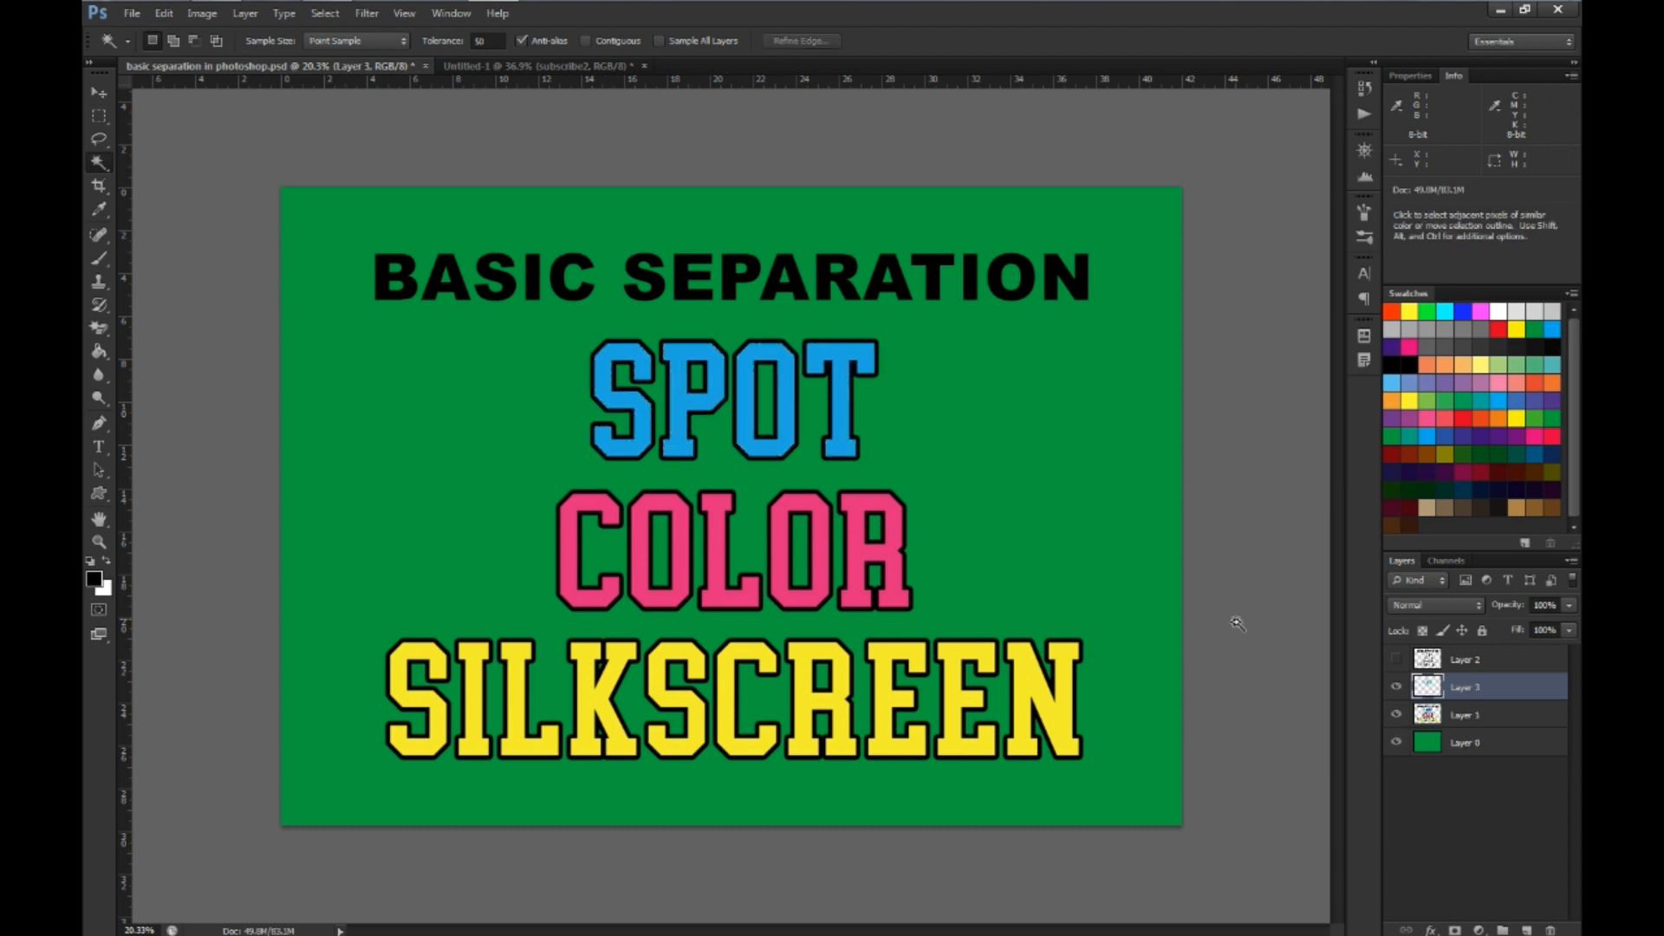
click(1396, 716)
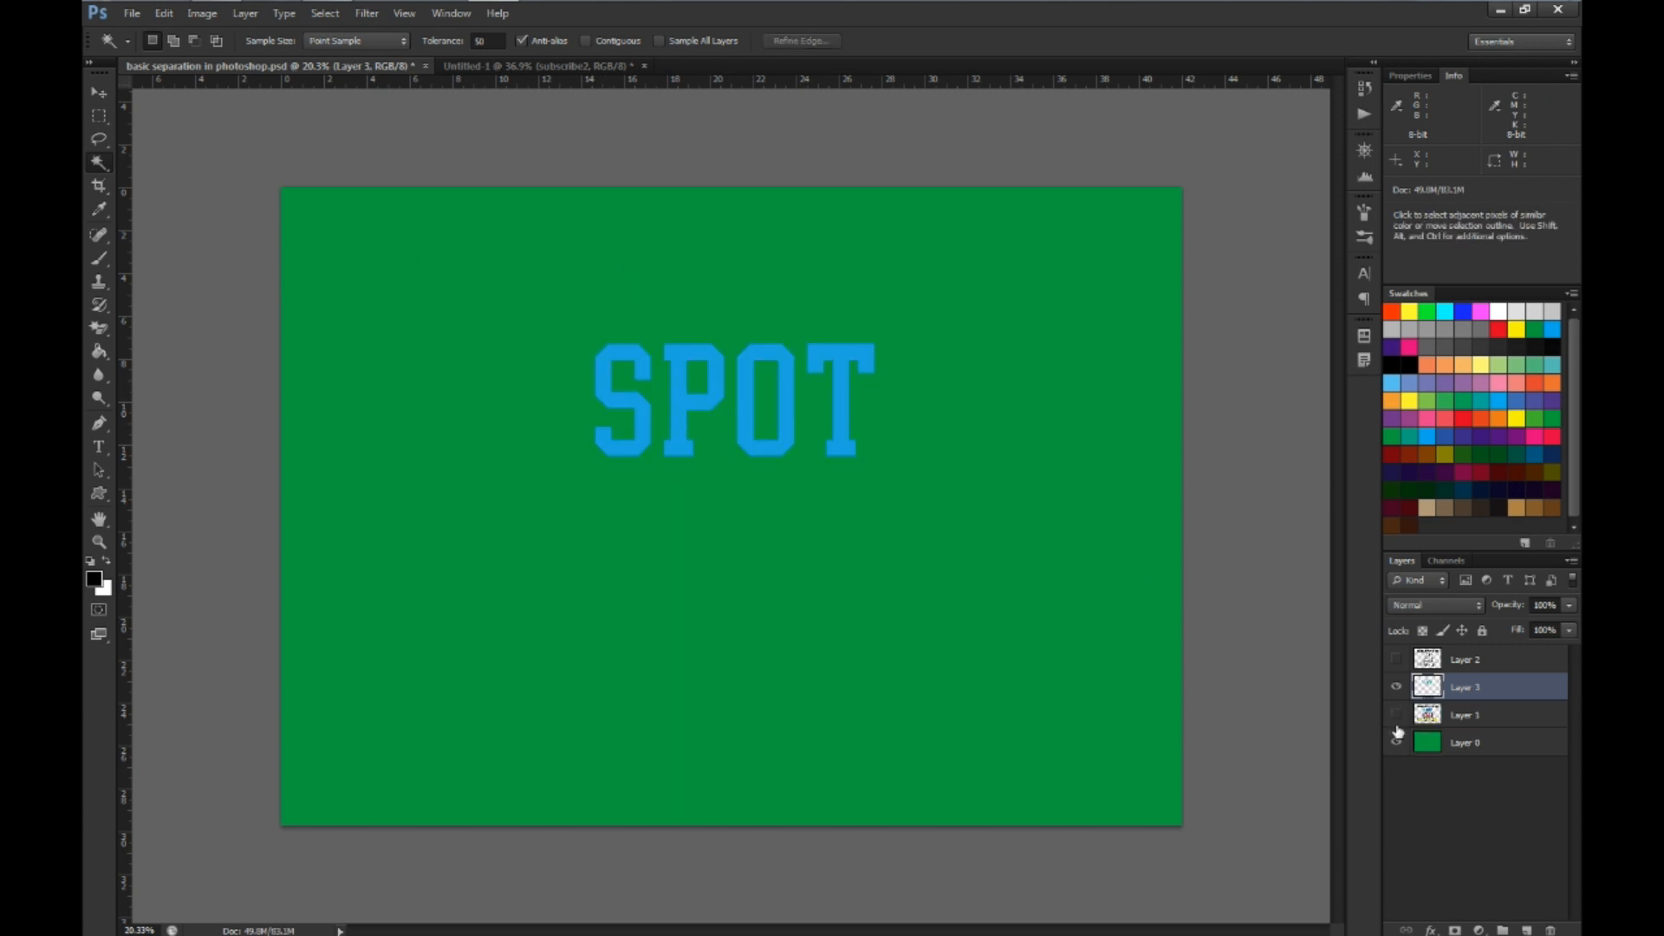
click(1396, 715)
click(1396, 688)
click(1421, 718)
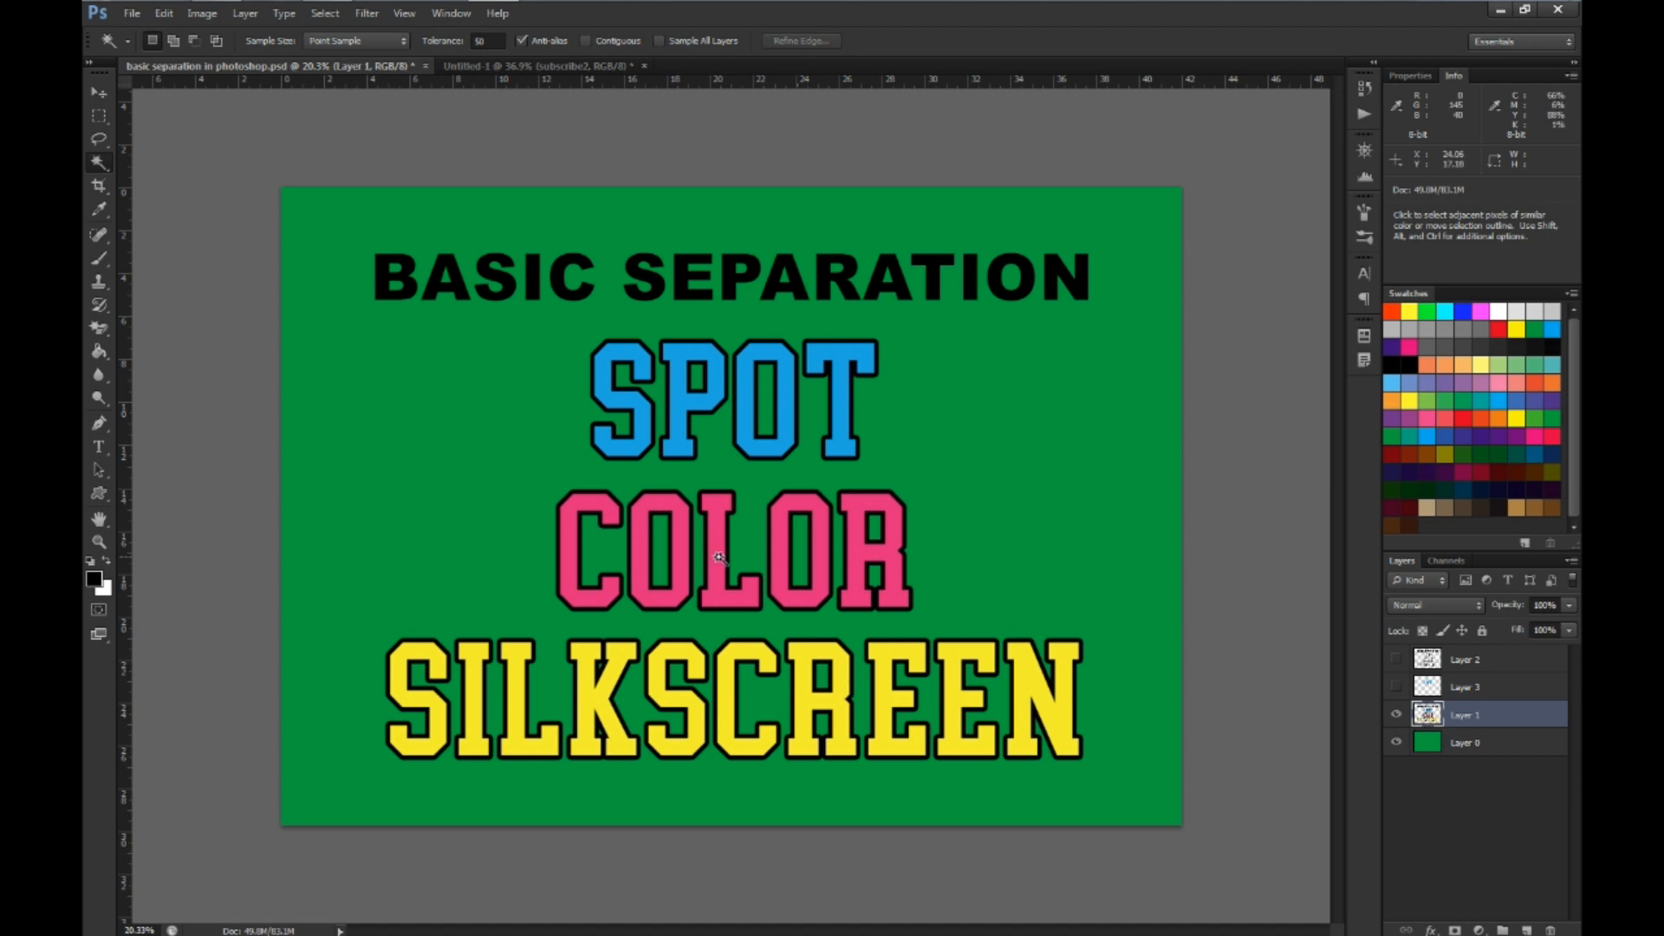
Copy the magenta COLOR lettering from Layer 1 to a new layer, check it alone, and hide it with Layer 1 active
click(568, 539)
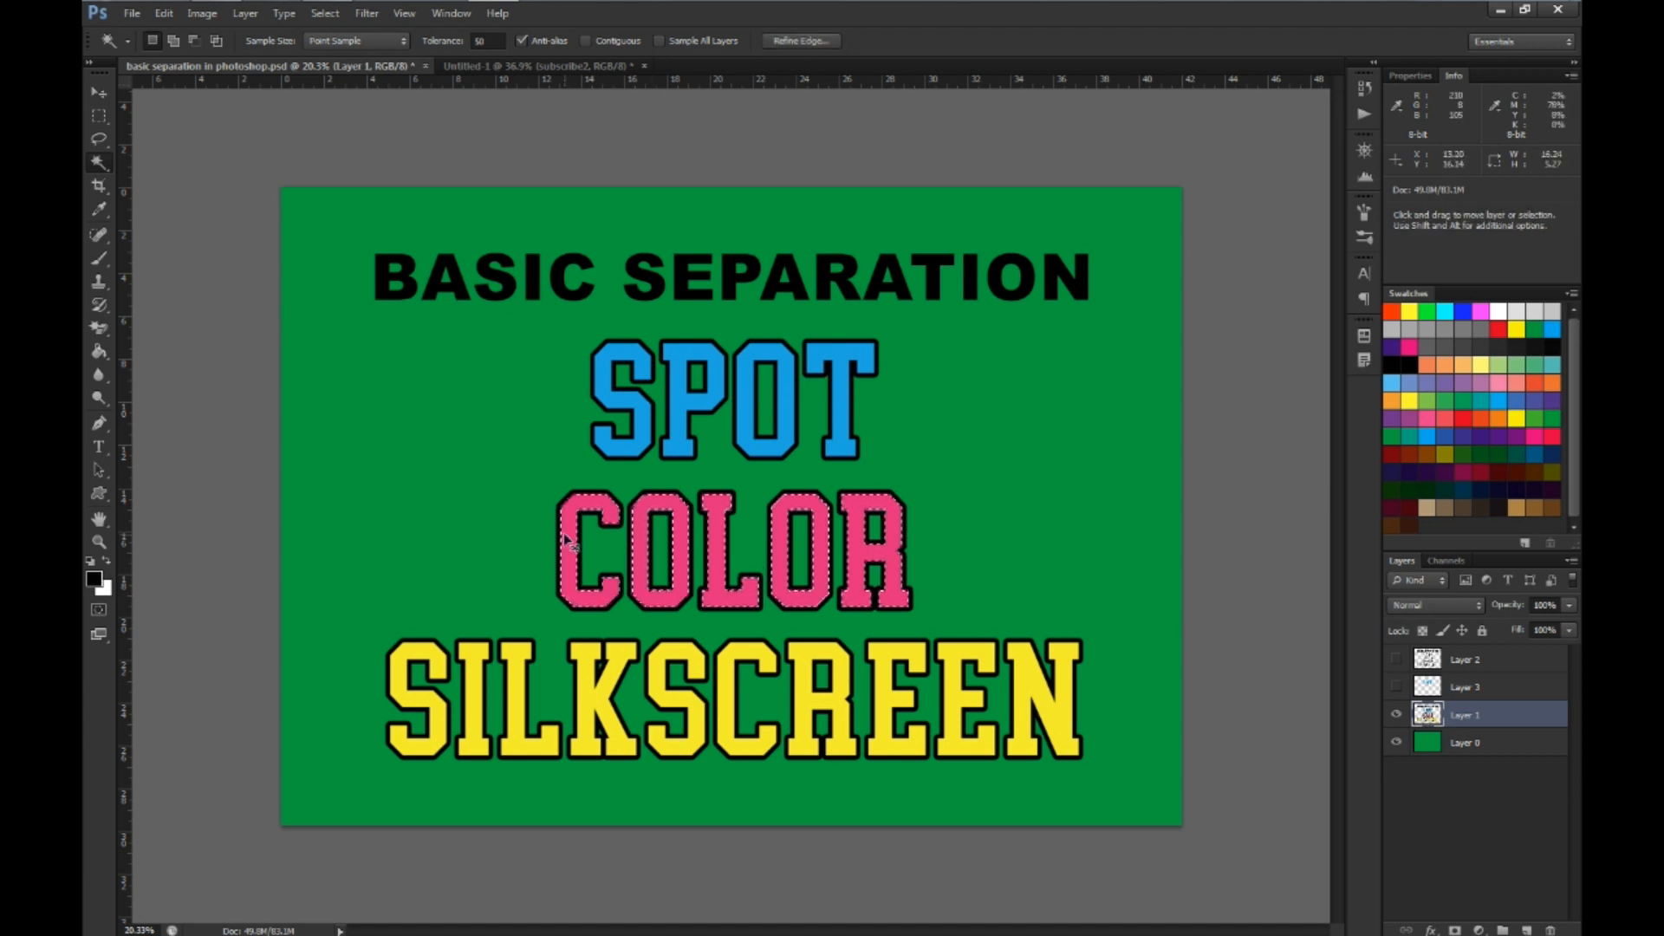
key(ctrl+j)
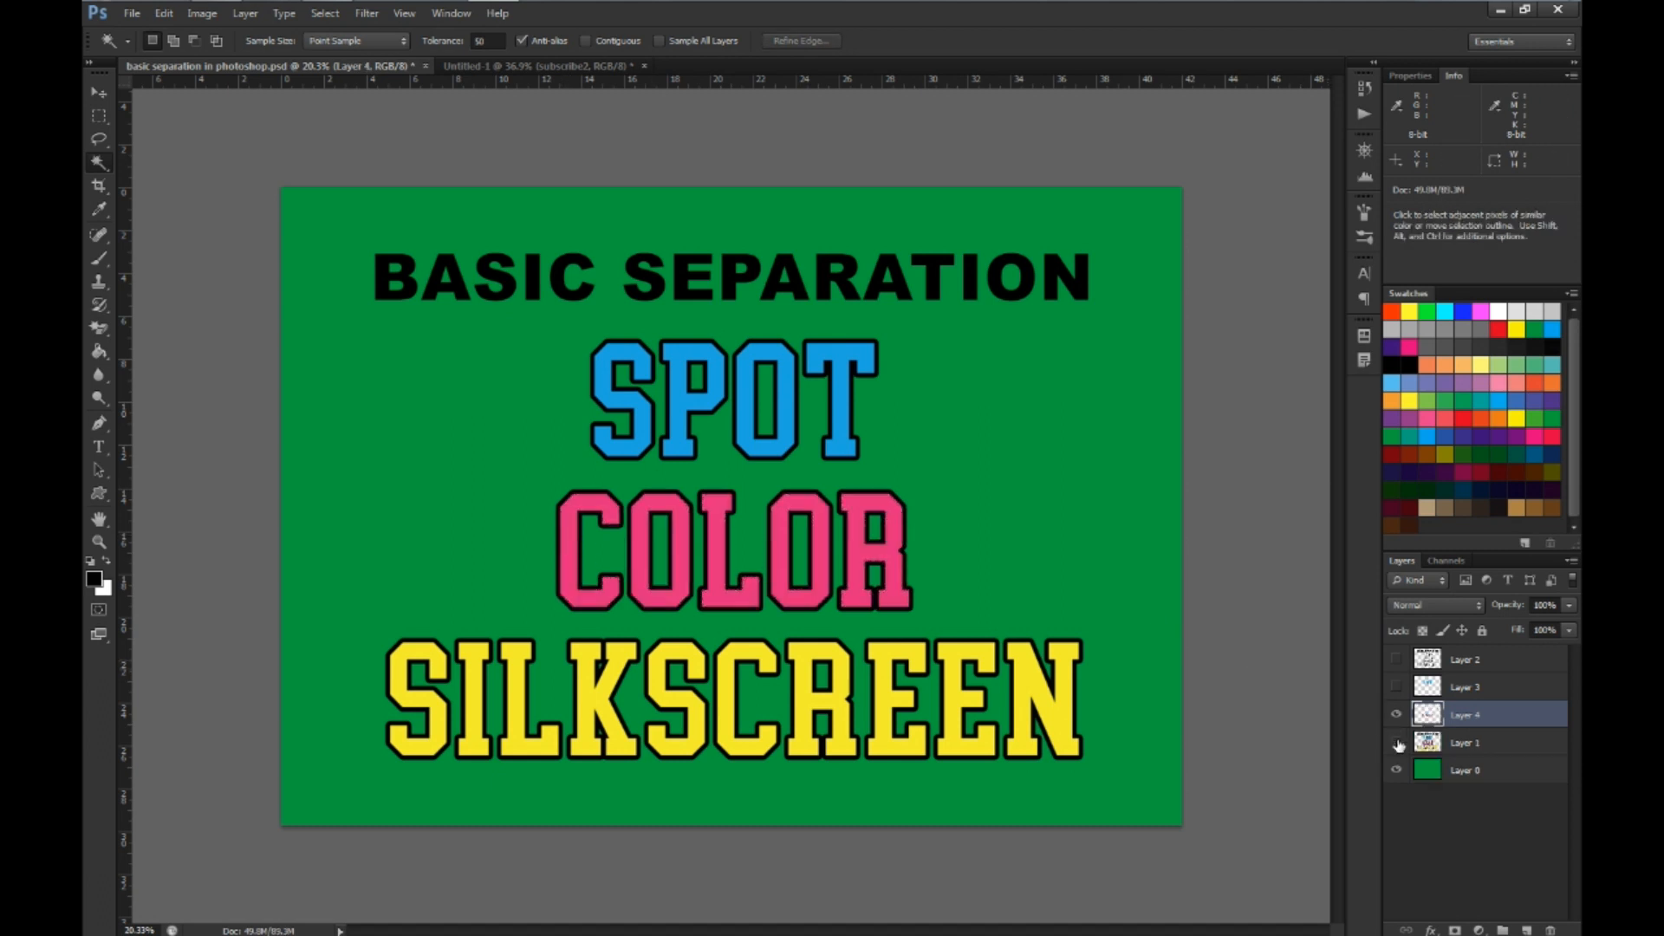
click(1396, 743)
click(1396, 743)
click(1396, 715)
click(1464, 743)
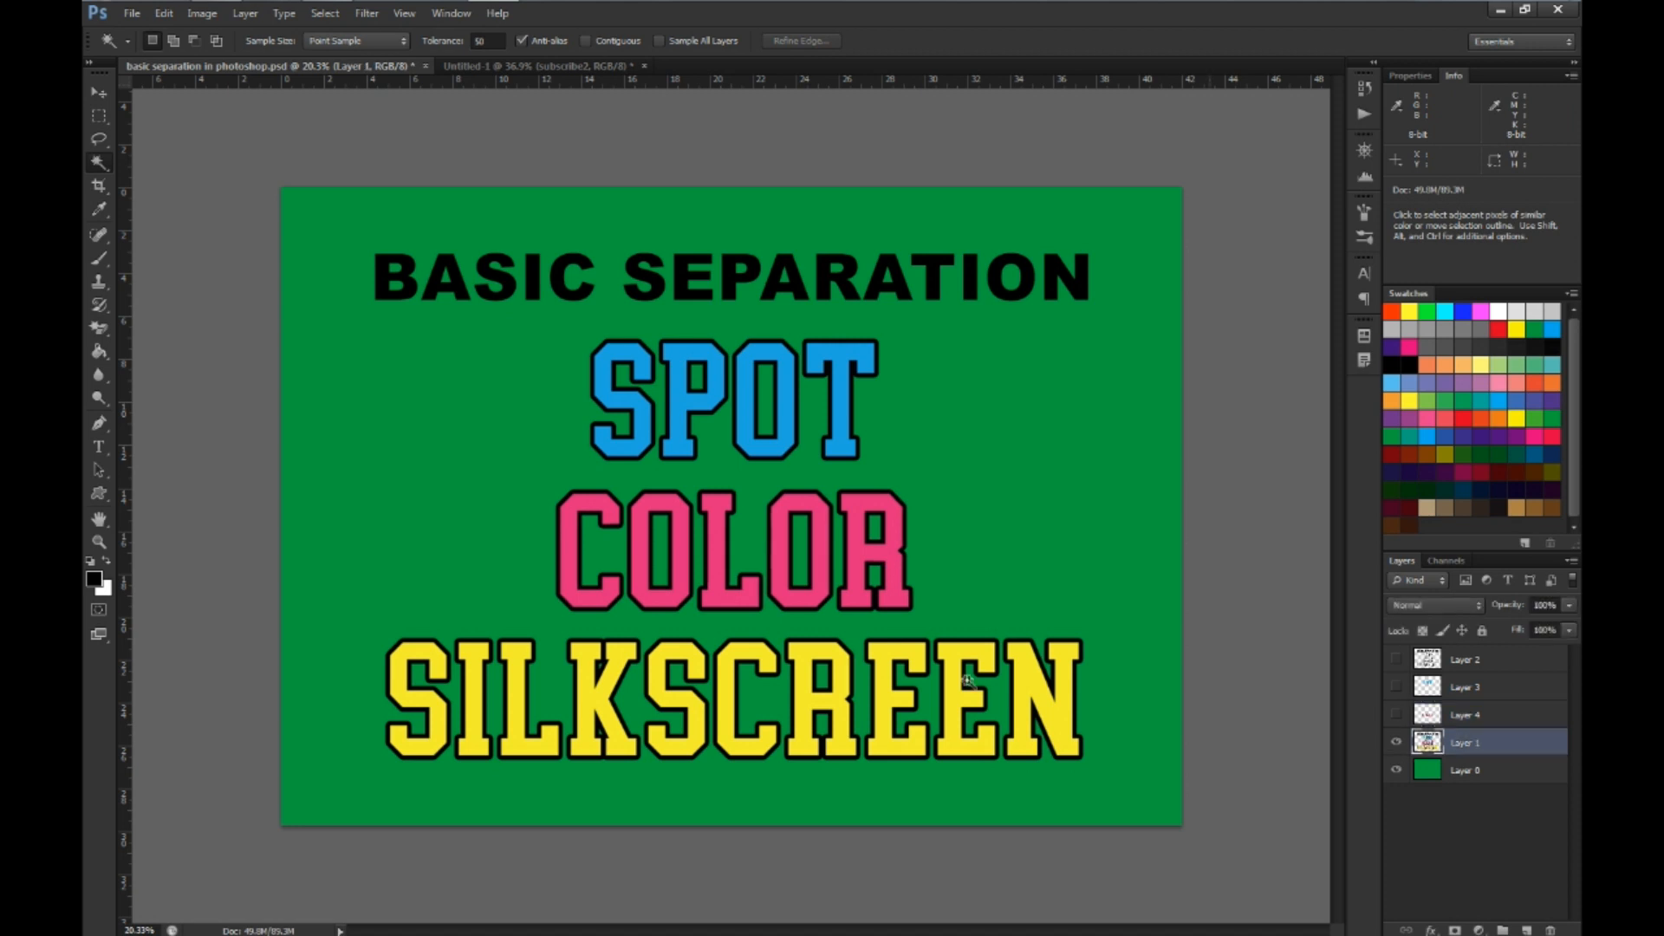
Copy the yellow SILKSCREEN lettering from Layer 1 to a new layer, check it alone, and hide it with Layer 1 active
click(658, 682)
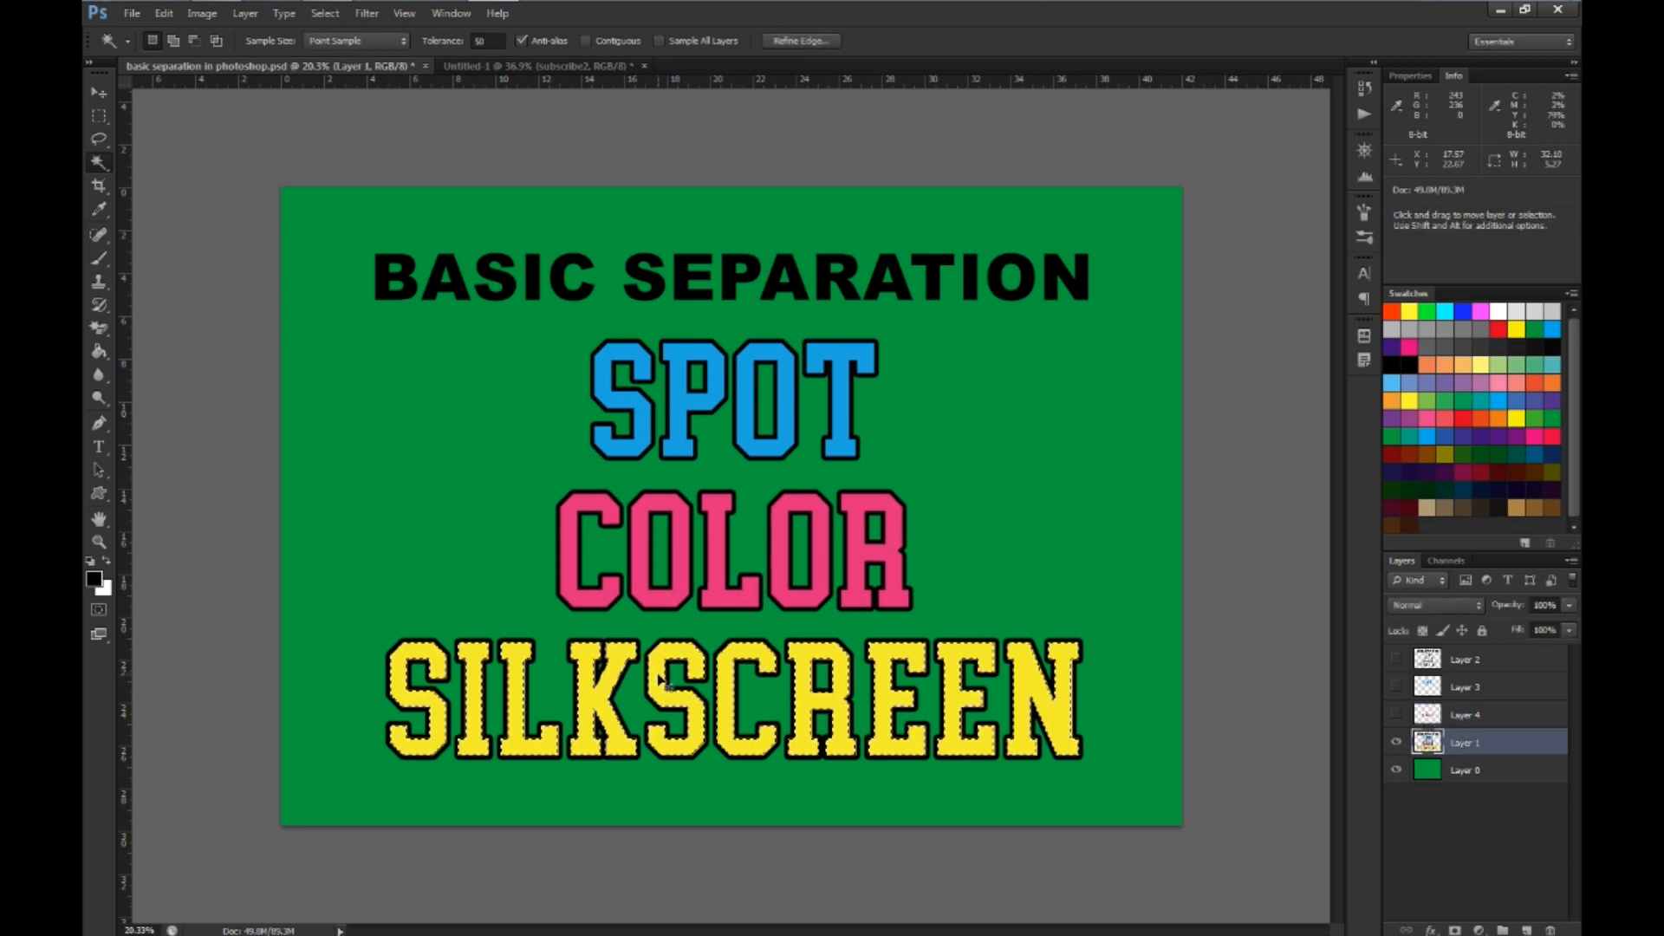
key(ctrl+j)
click(1396, 771)
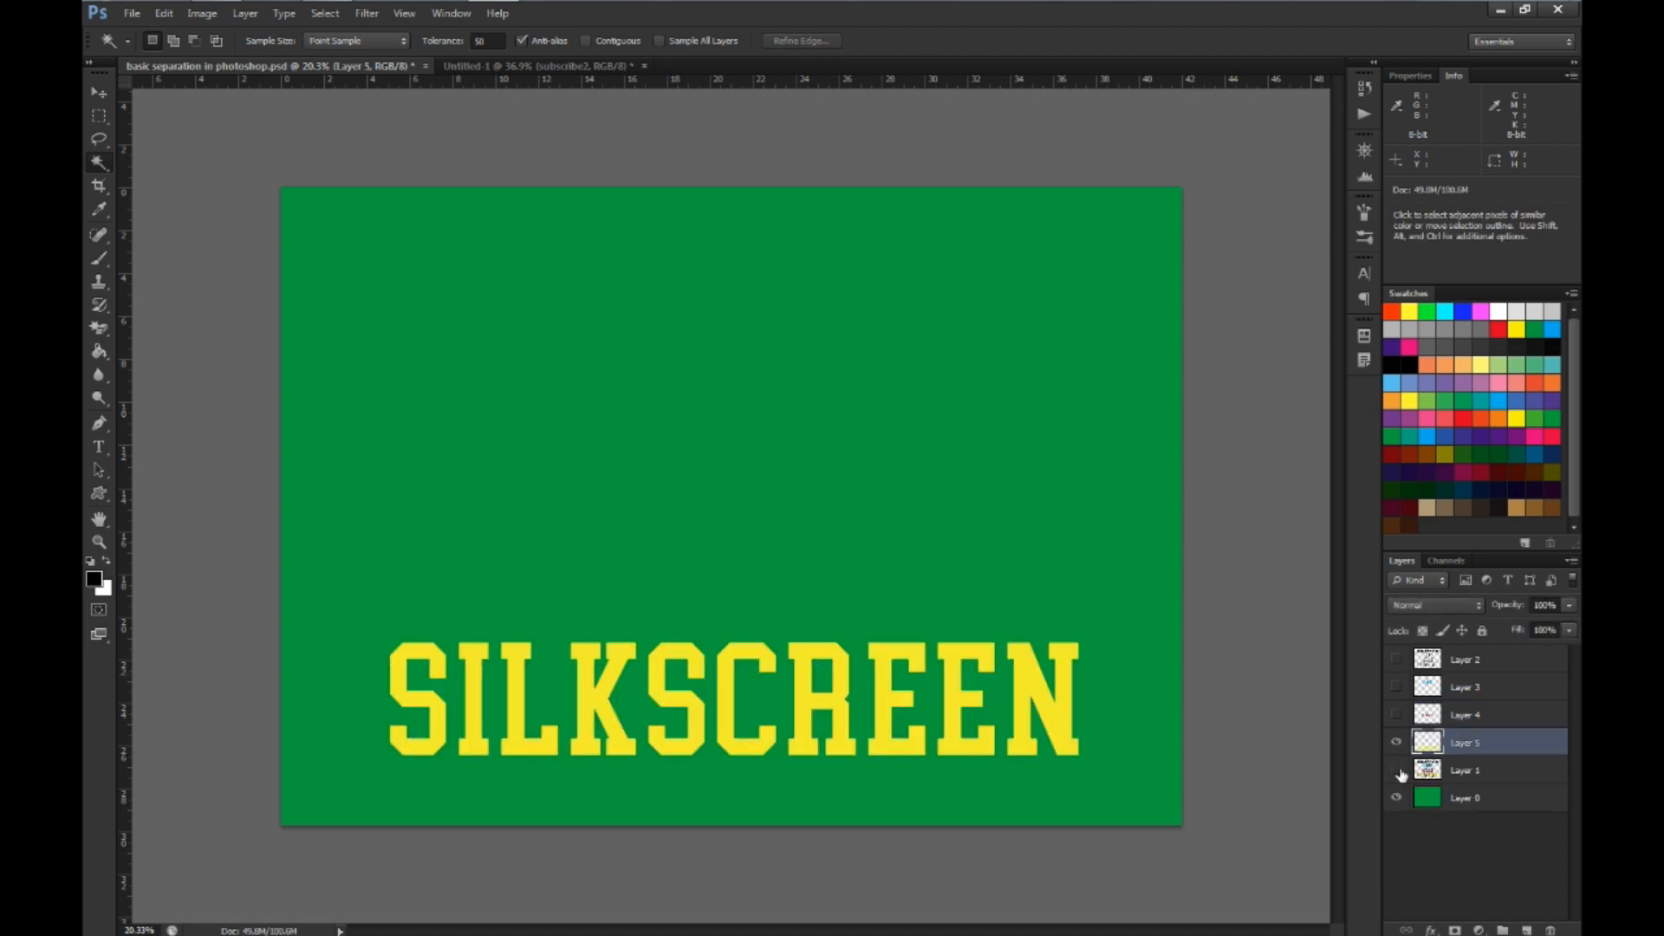
click(1396, 771)
click(1430, 770)
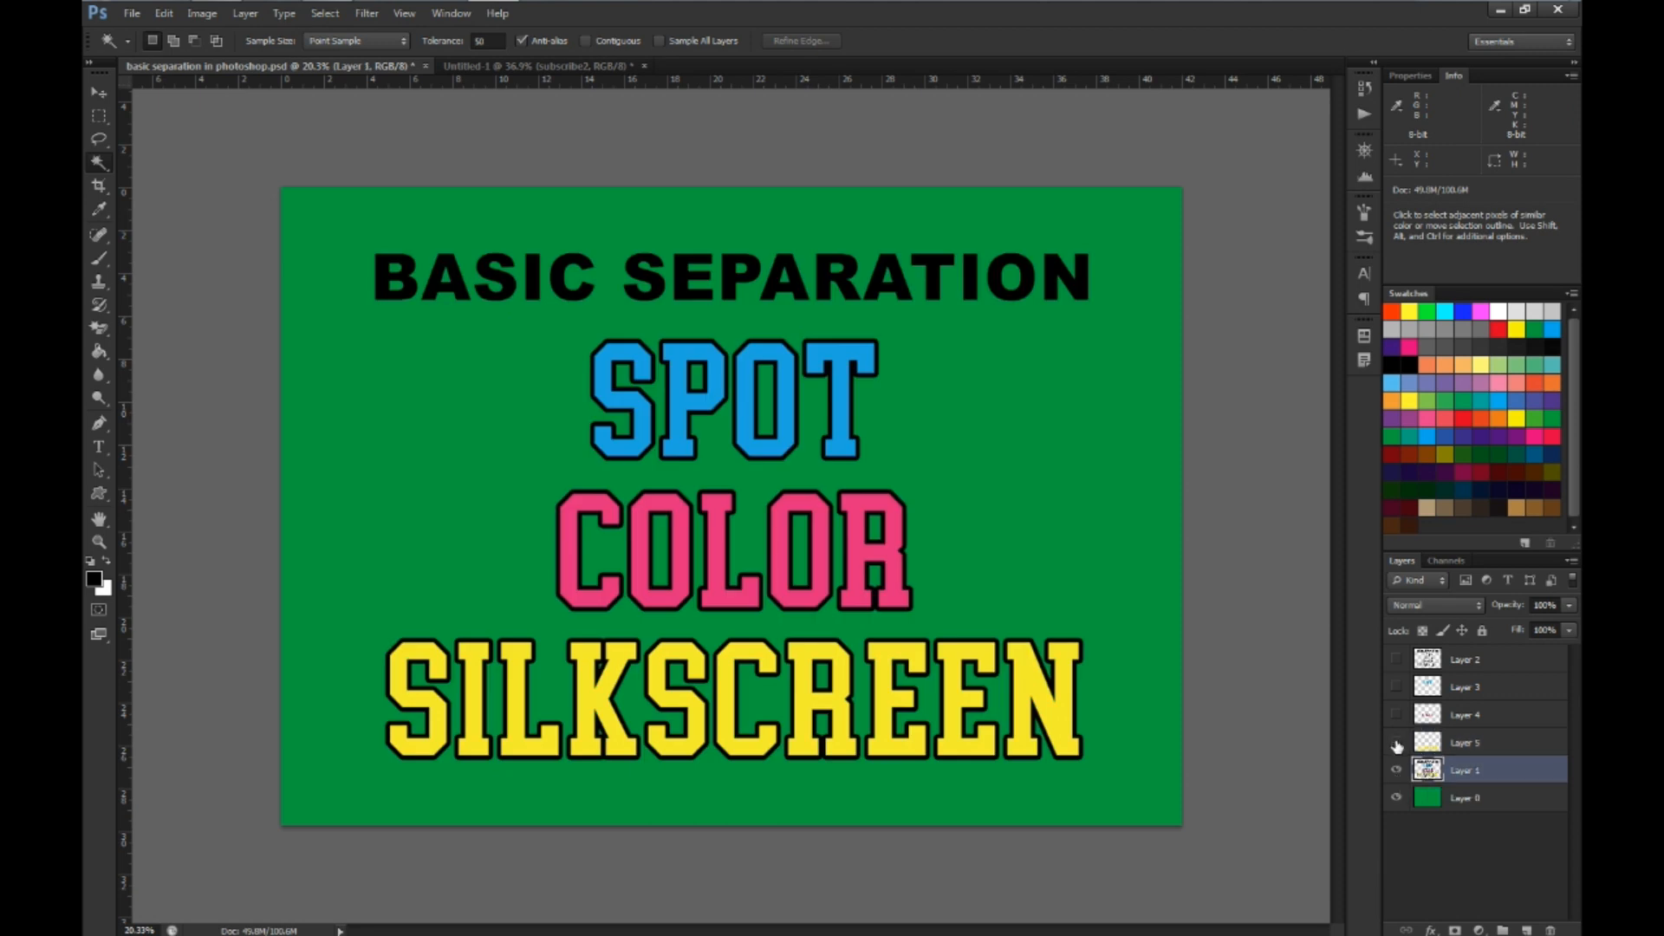
click(1396, 744)
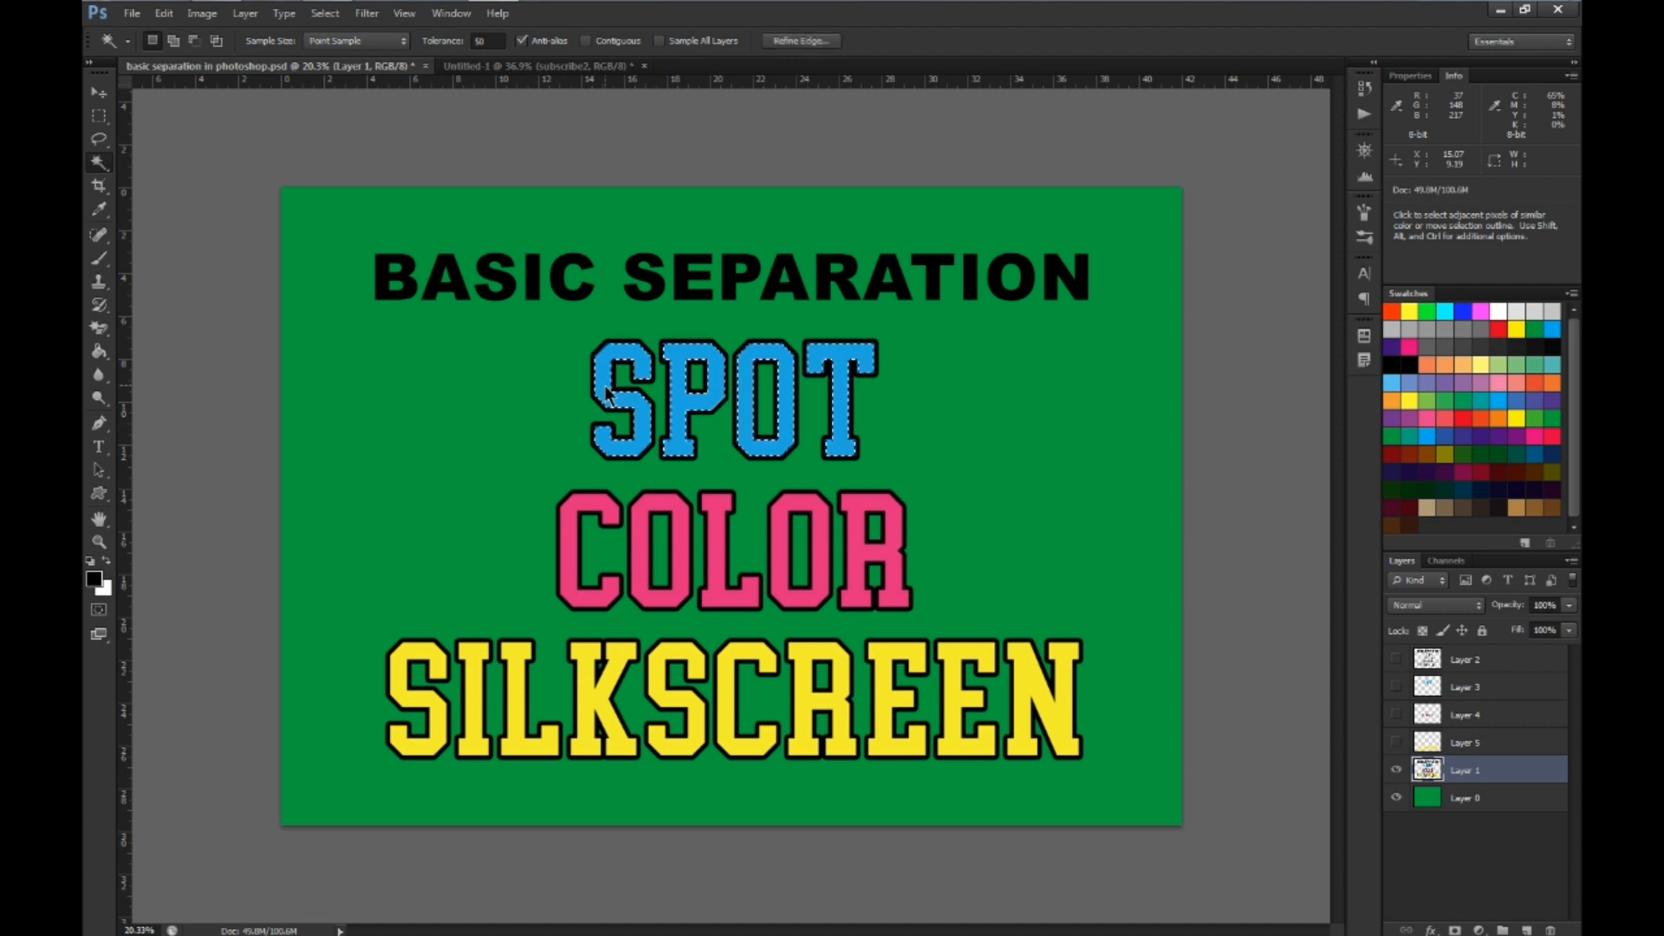
Copy the cyan, magenta and yellow lettering together from Layer 1 to a new layer, and hide Layer 1
click(569, 533)
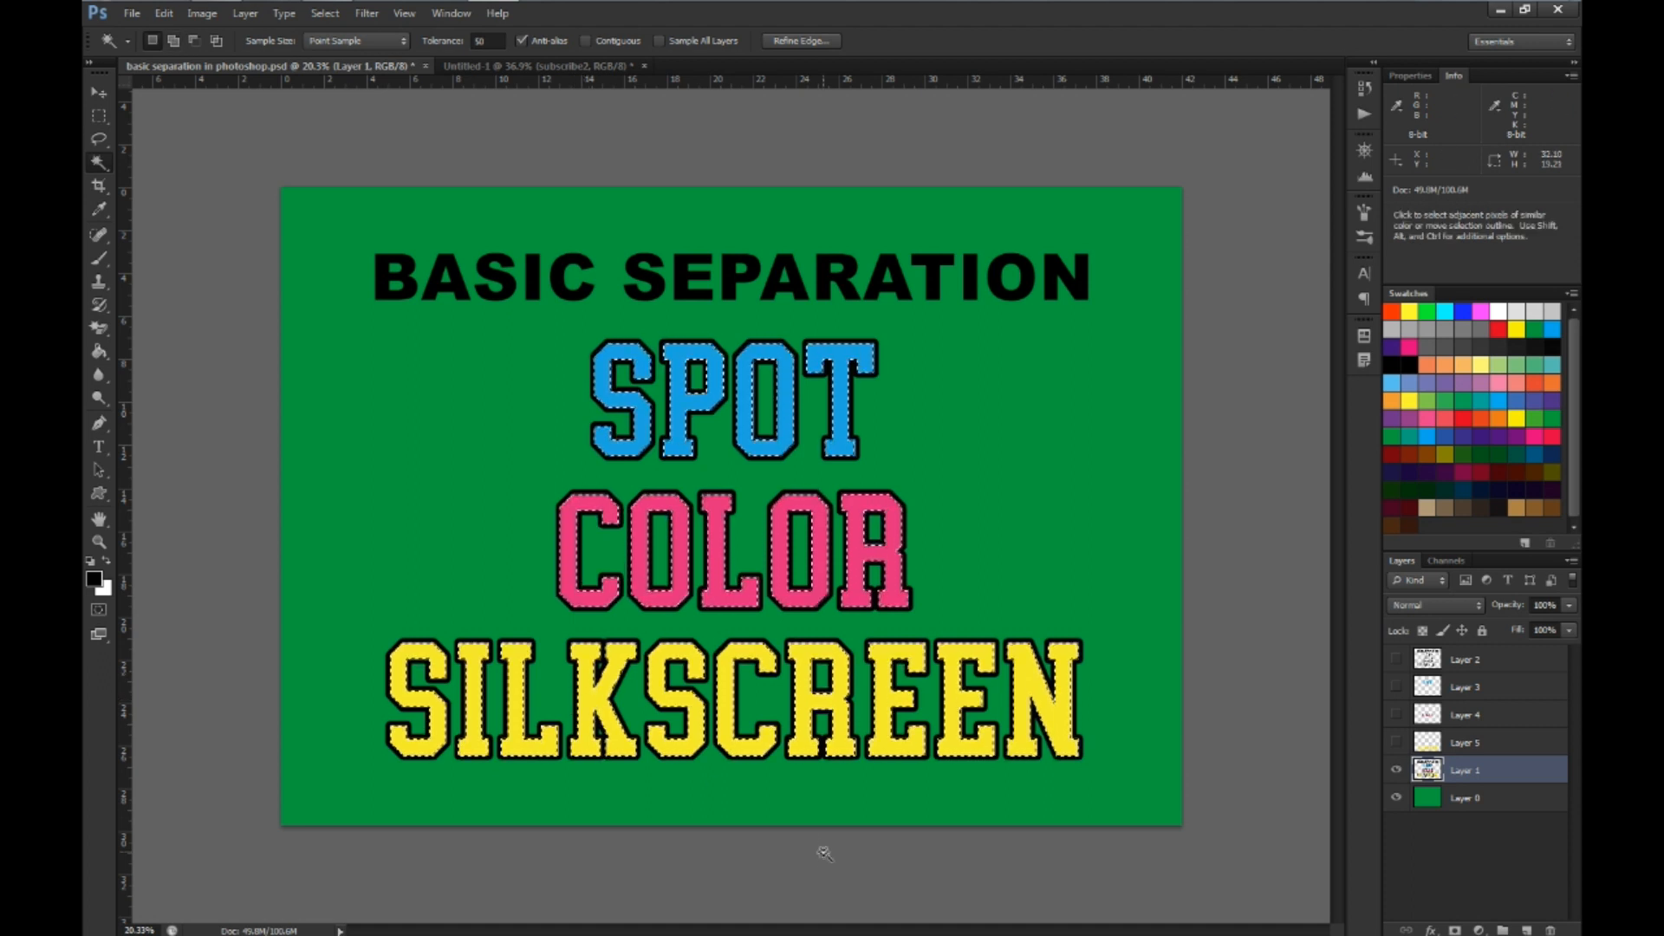
key(ctrl+j)
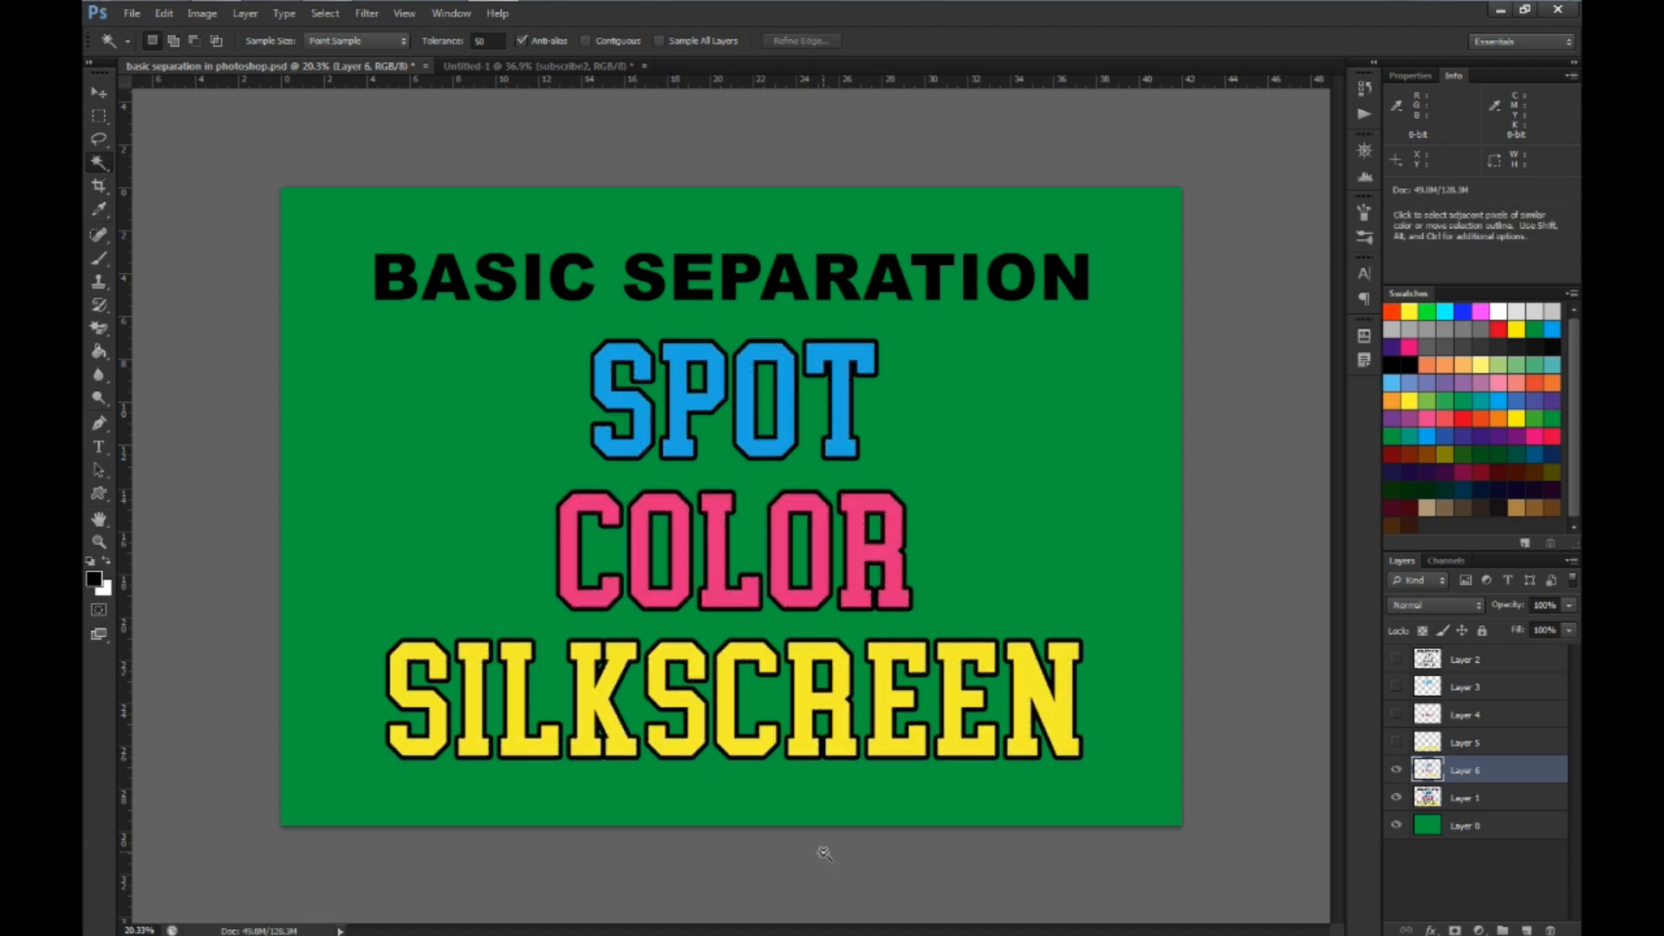
click(1400, 802)
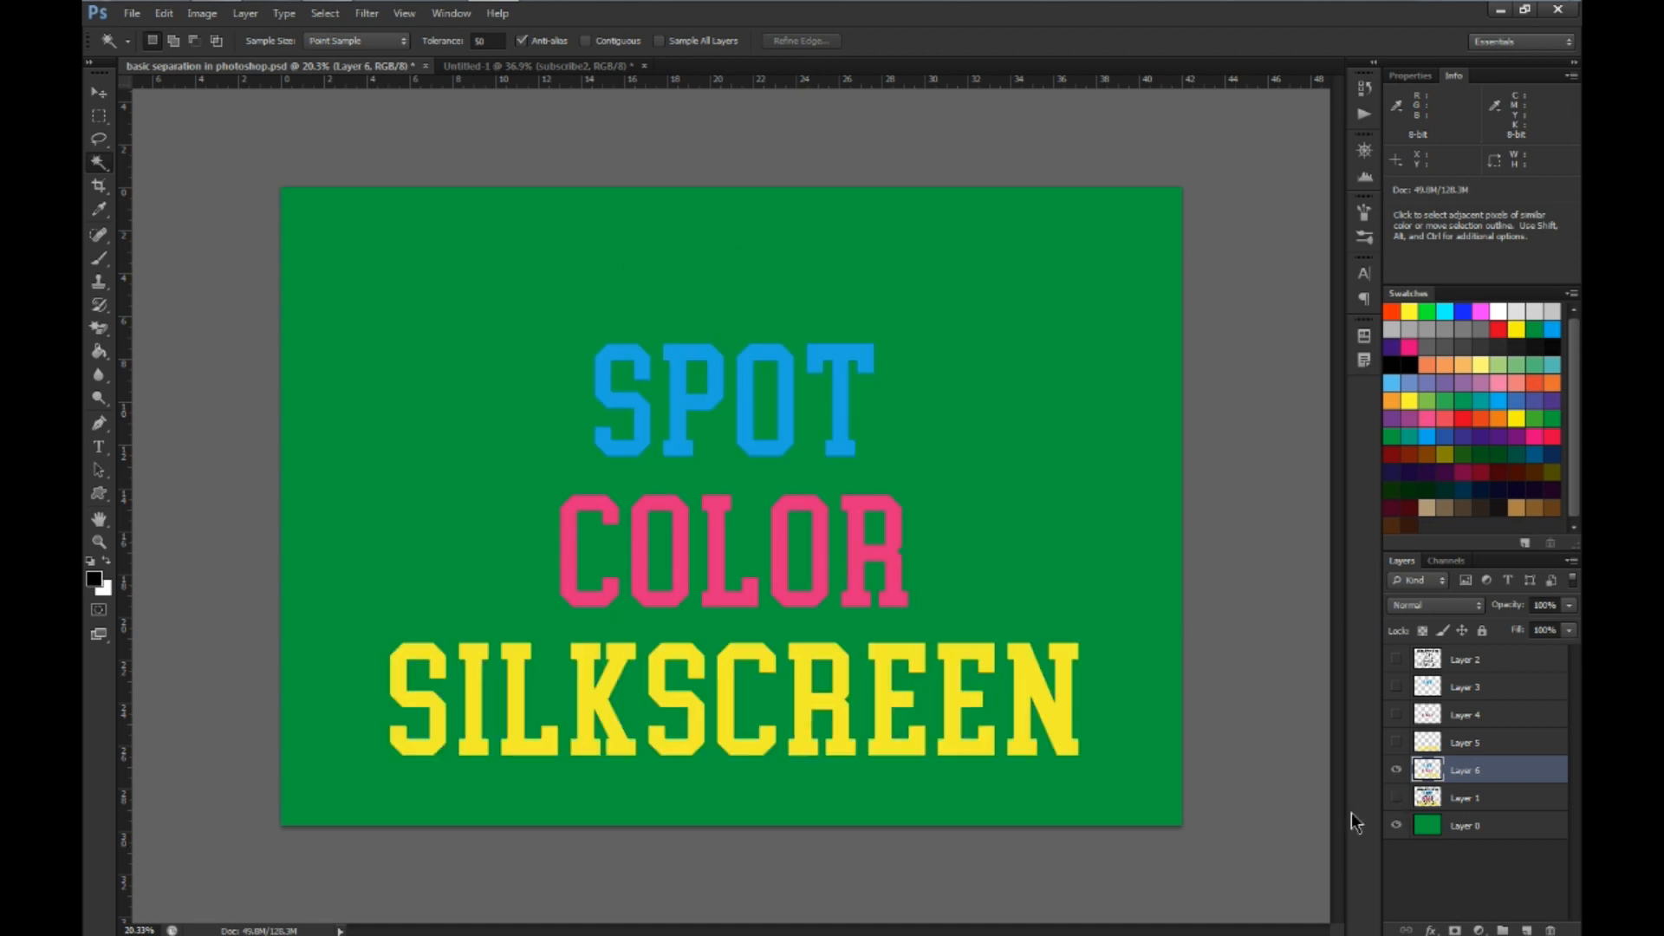
Load the combined lettering on Layer 6 as a selection, fill it with white as the underbase, and deselect
ctrl+click(1428, 774)
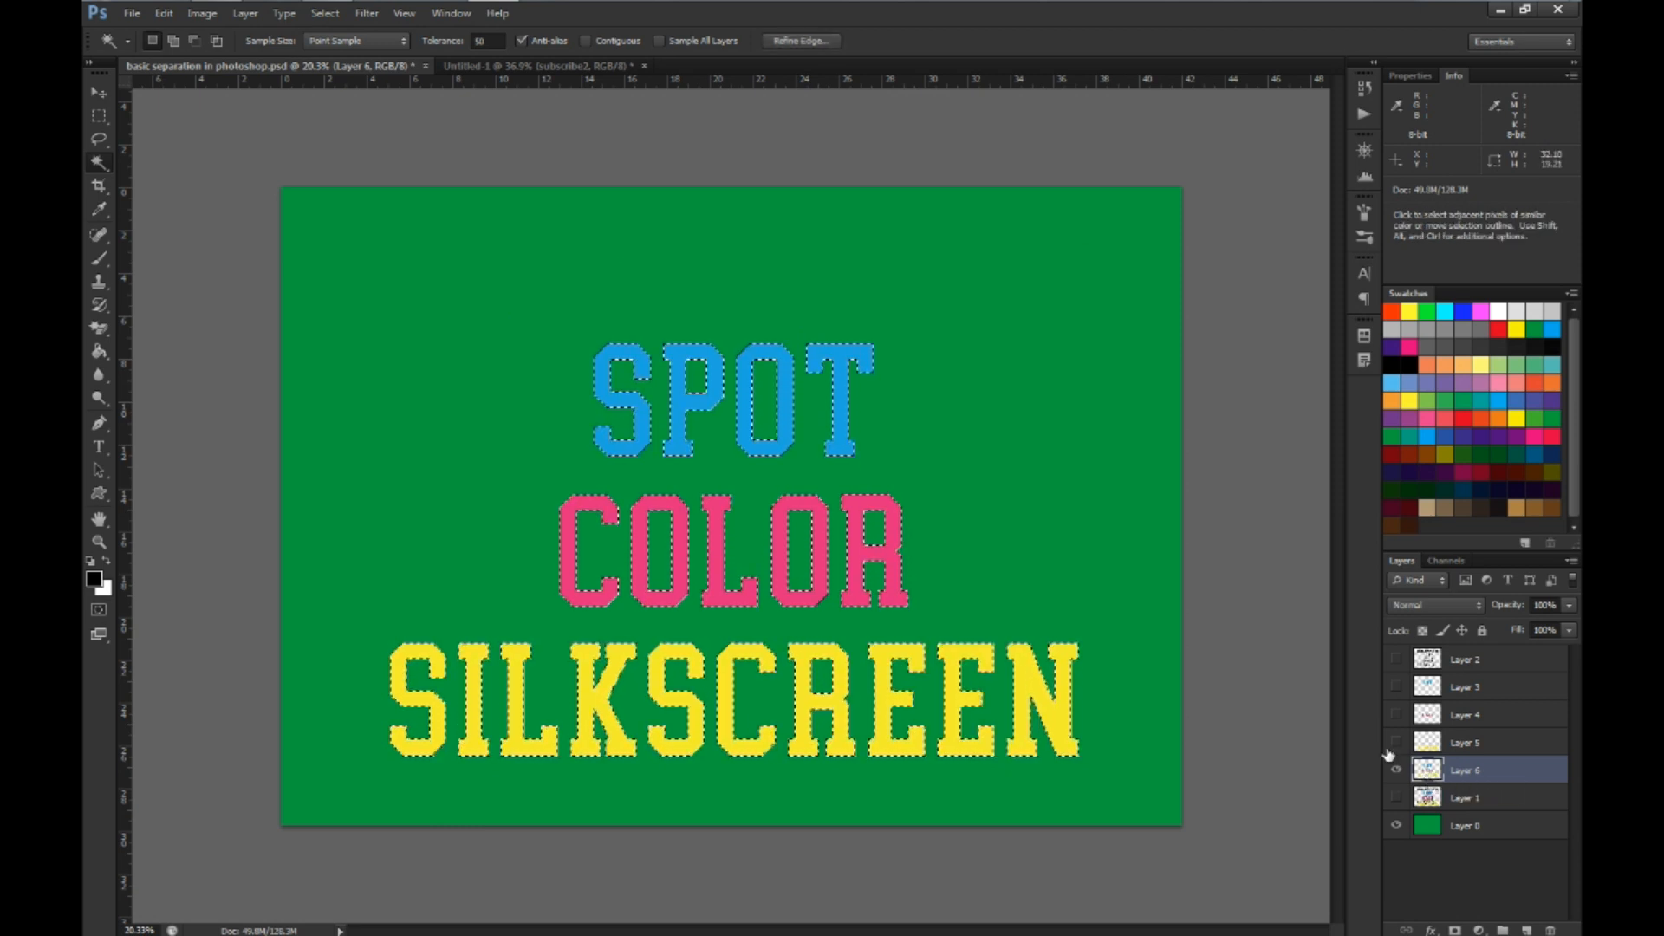
key(ctrl+BackSpace)
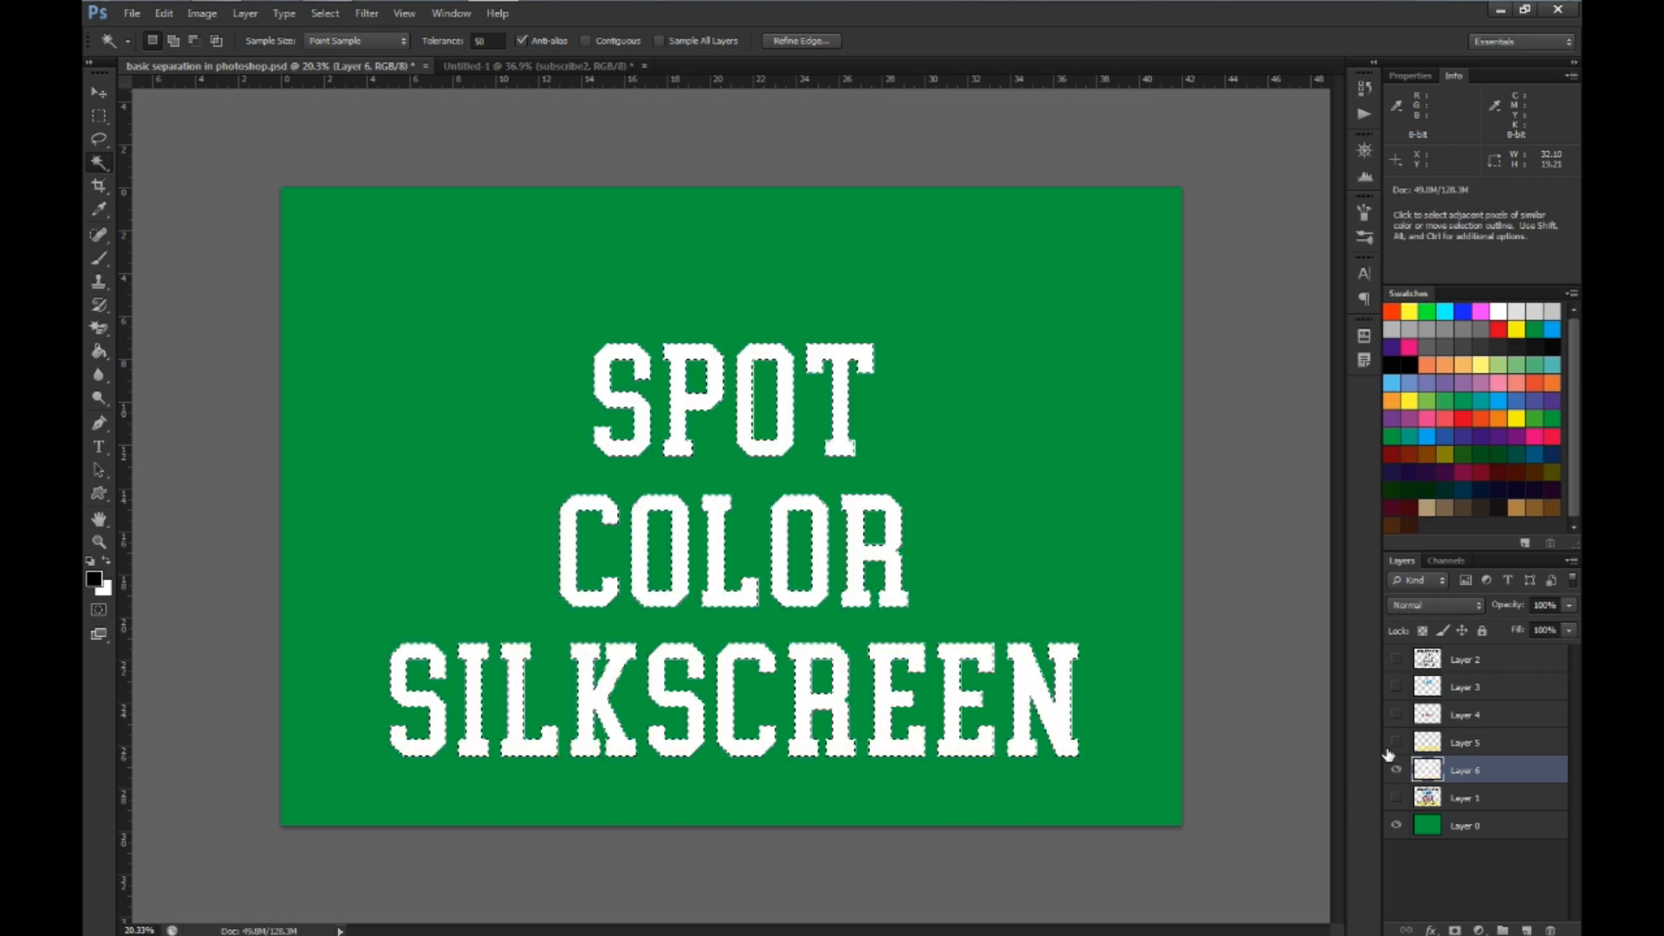
key(ctrl+d)
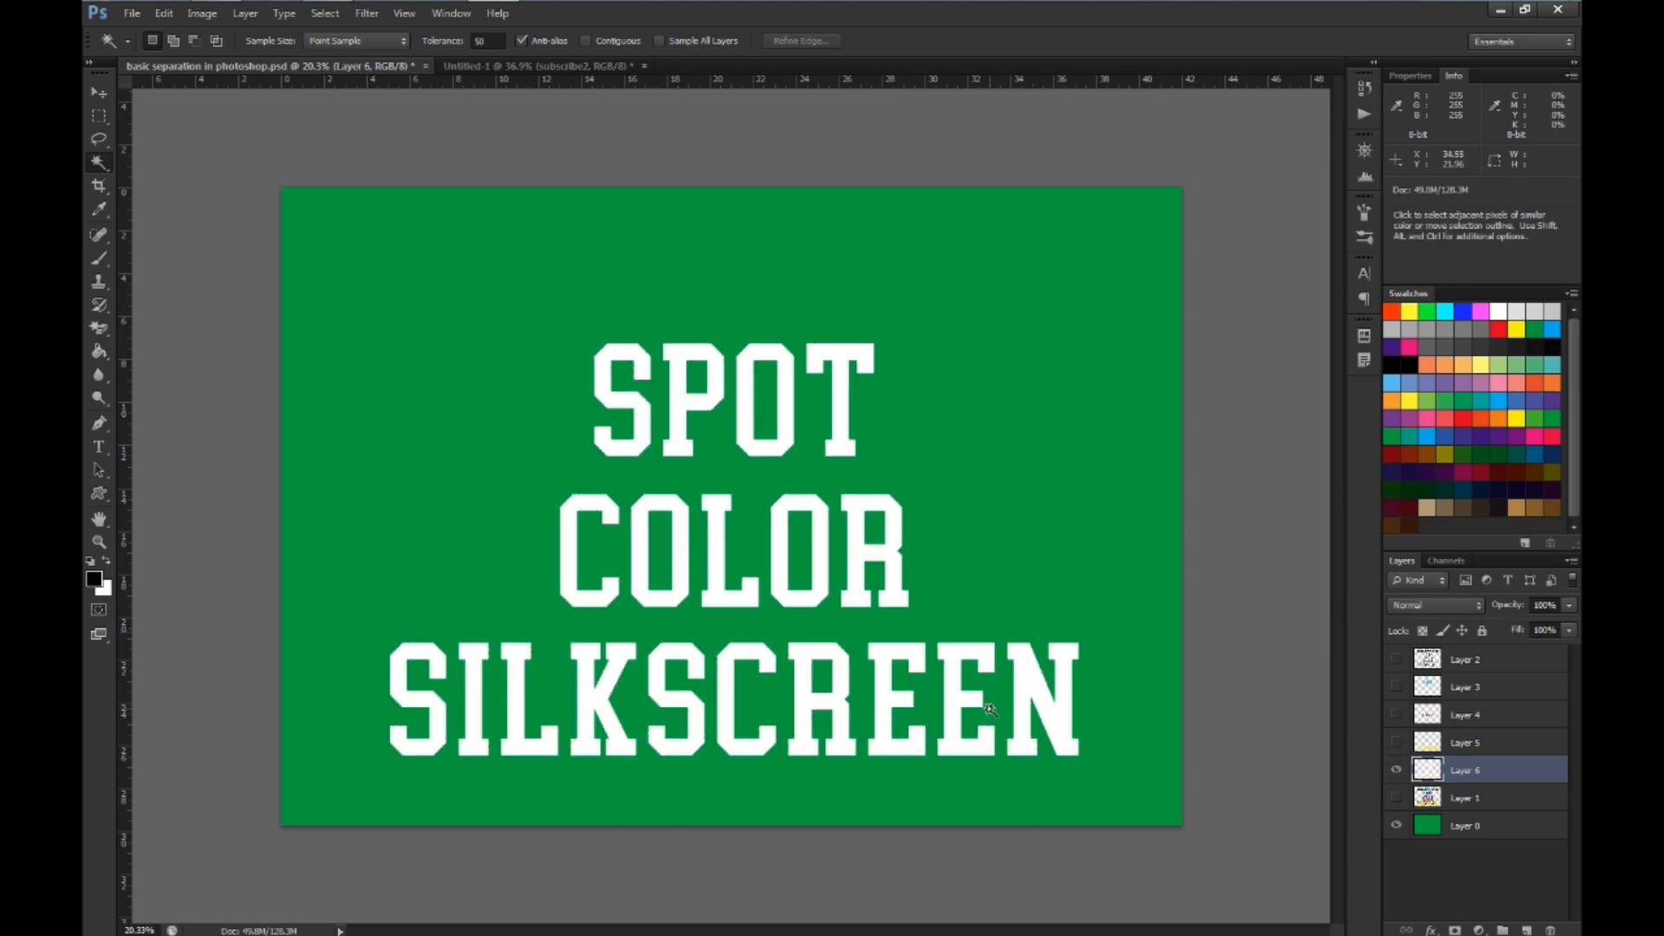
Show the yellow, magenta, cyan and black separation layers above the white underbase
click(1397, 742)
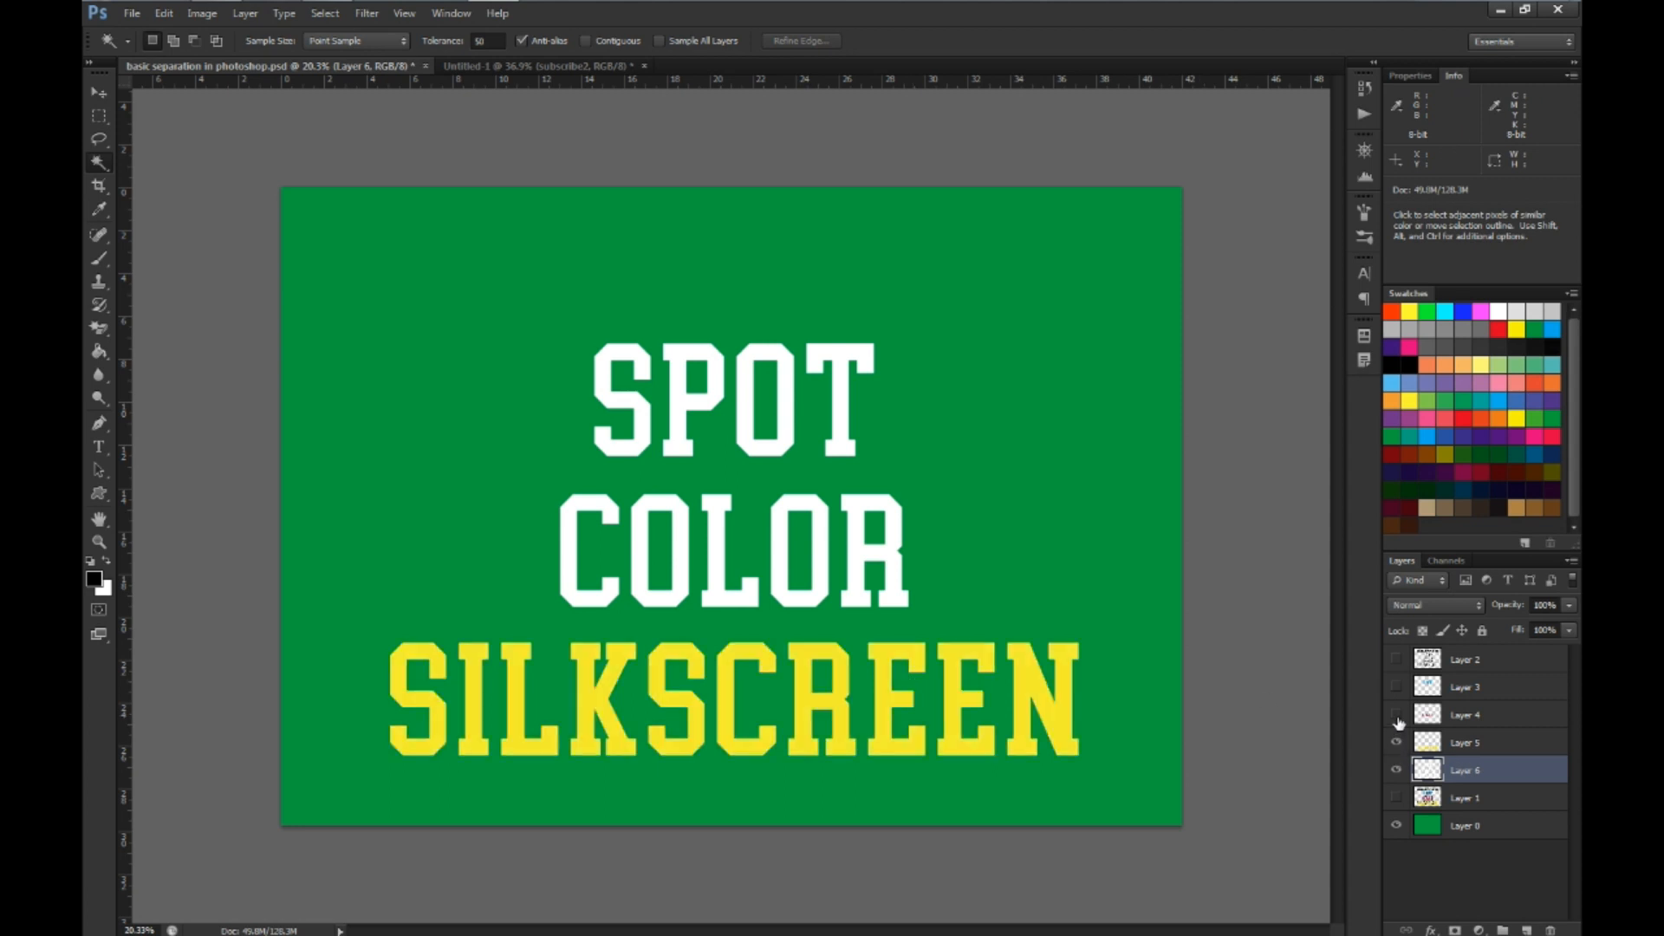
click(1396, 715)
click(1397, 686)
click(1396, 659)
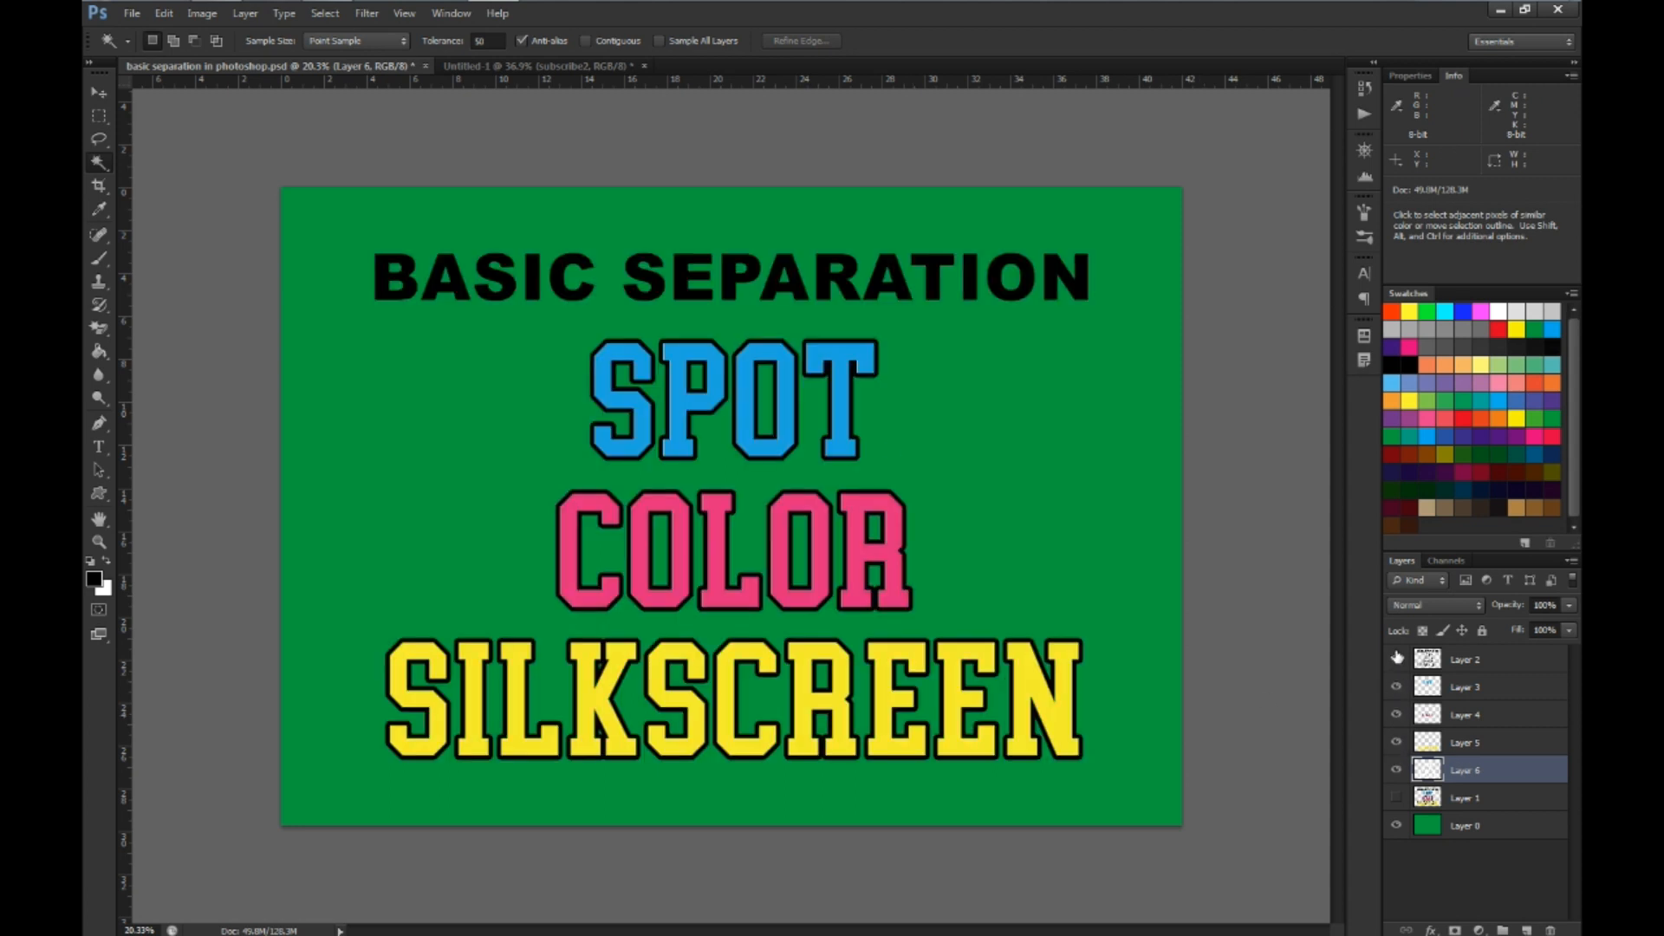
click(1431, 743)
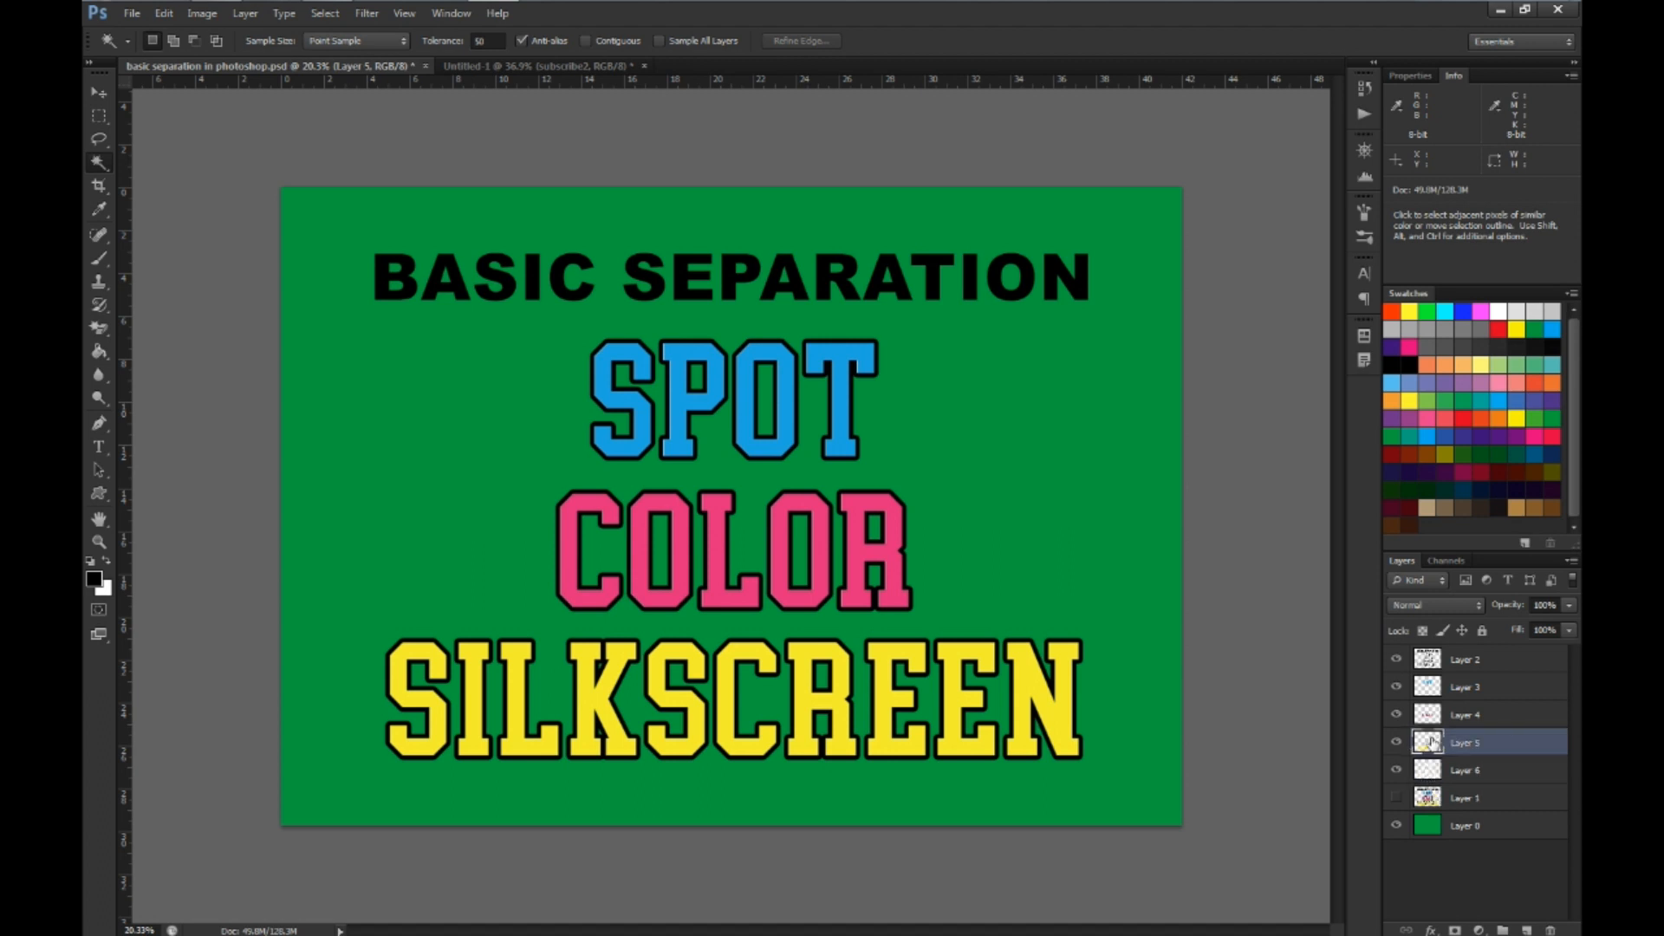
click(1432, 713)
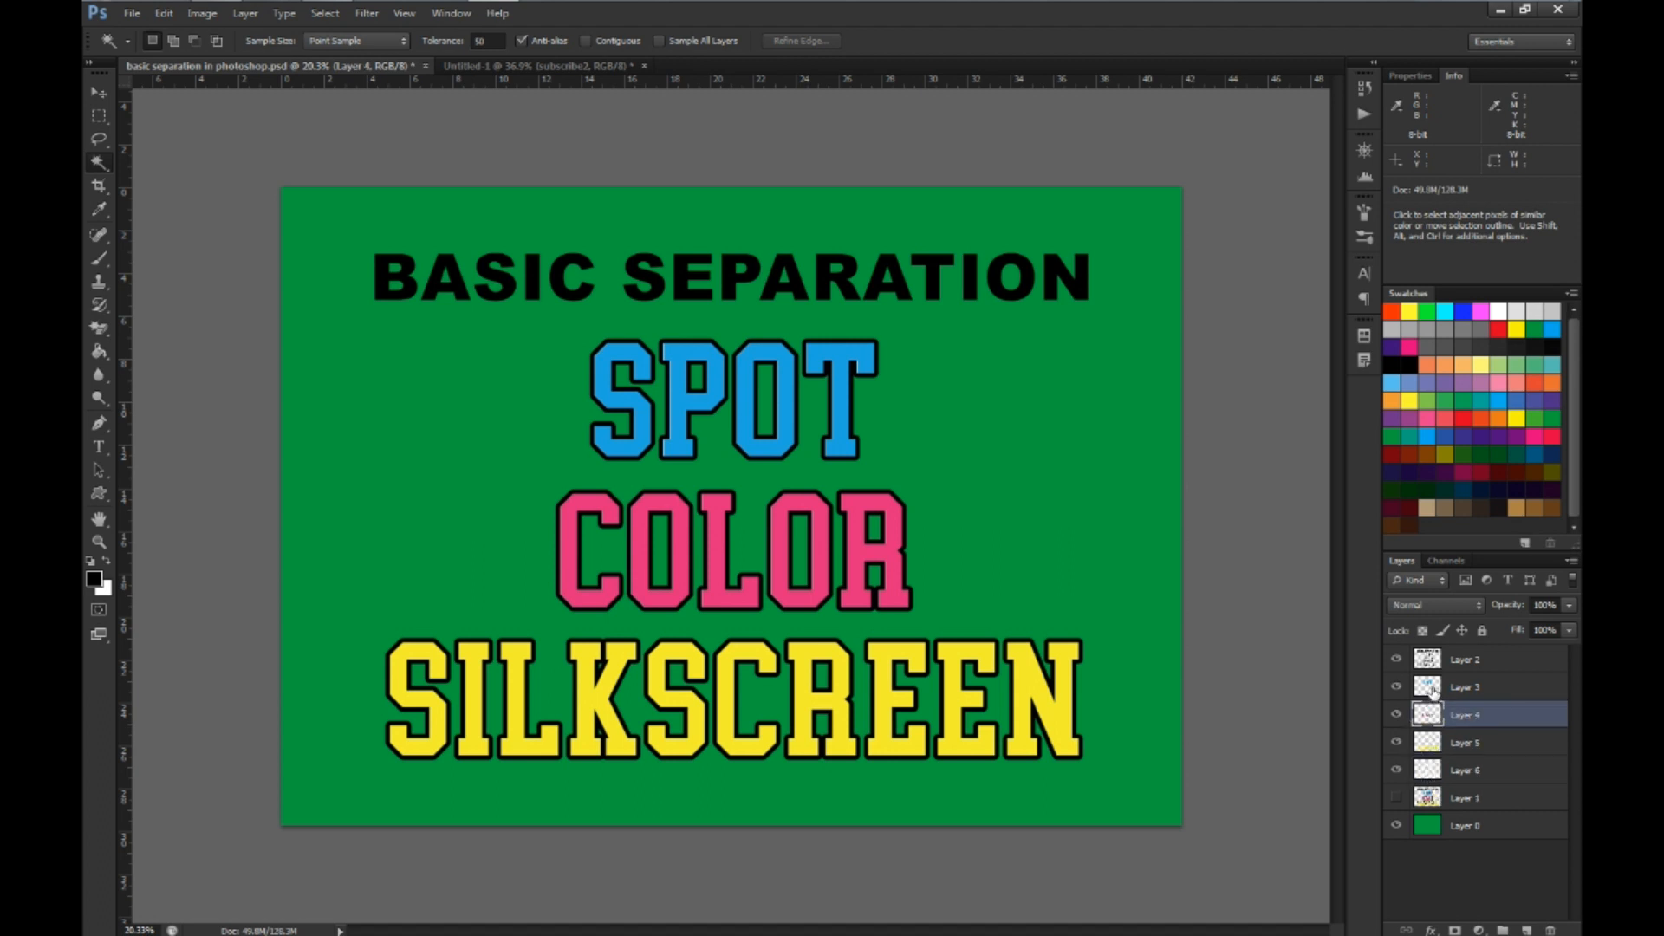
click(1432, 688)
Load the yellow SILKSCREEN lettering on Layer 5 as a selection and expand it by 4 pixels
click(1432, 748)
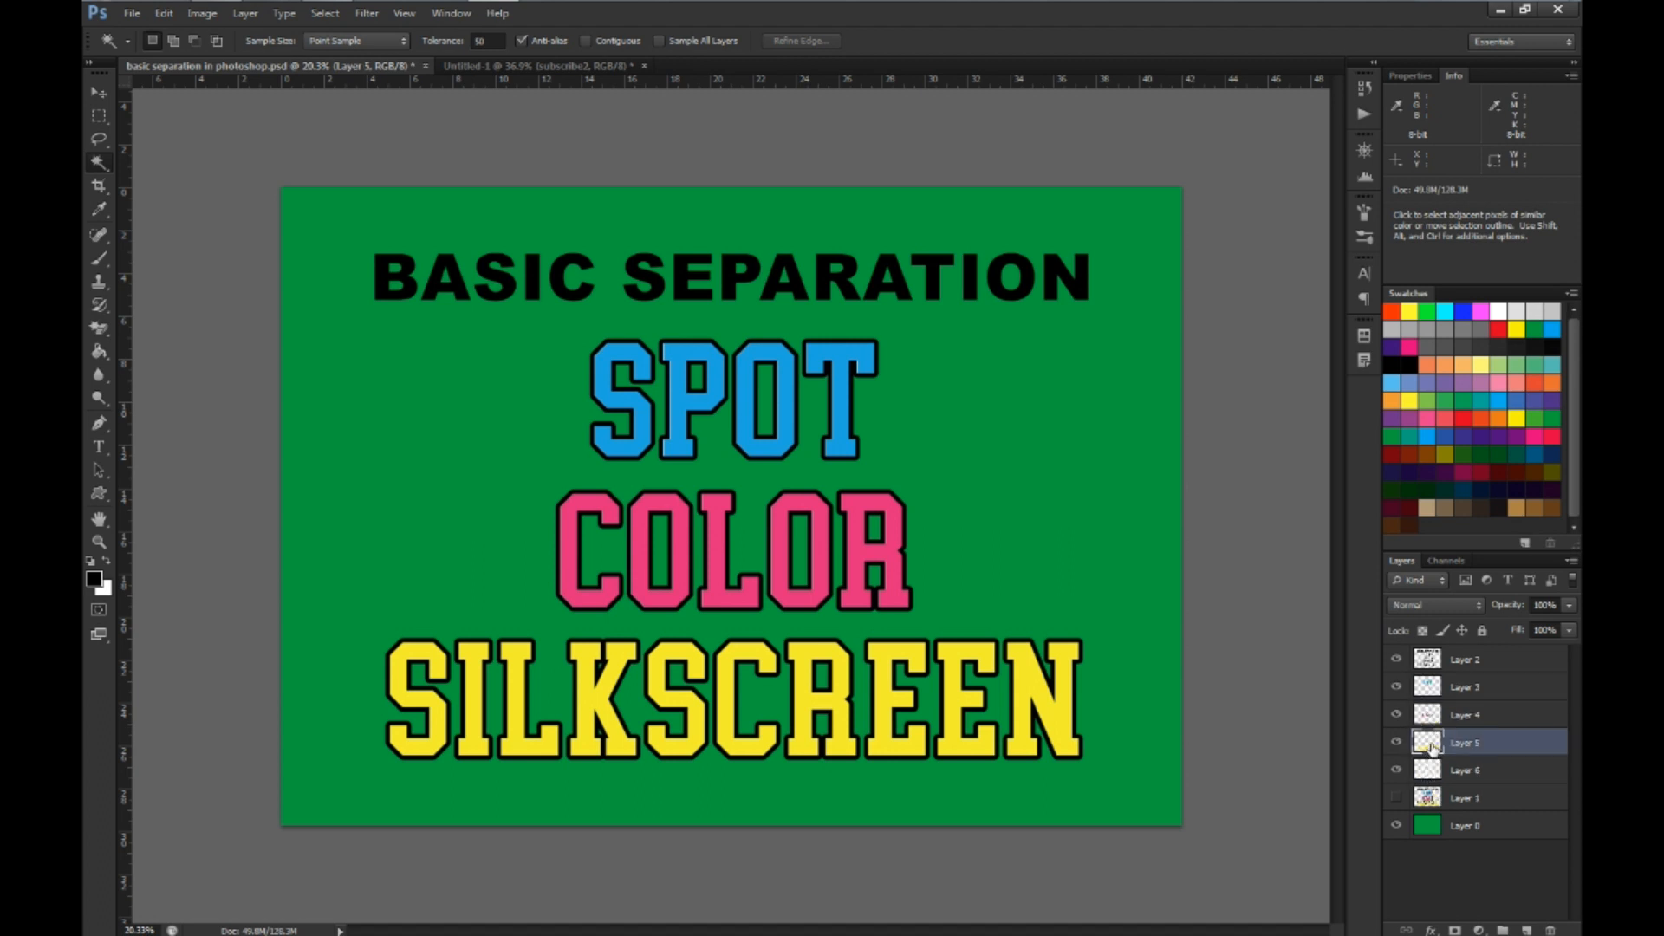
ctrl+click(1428, 743)
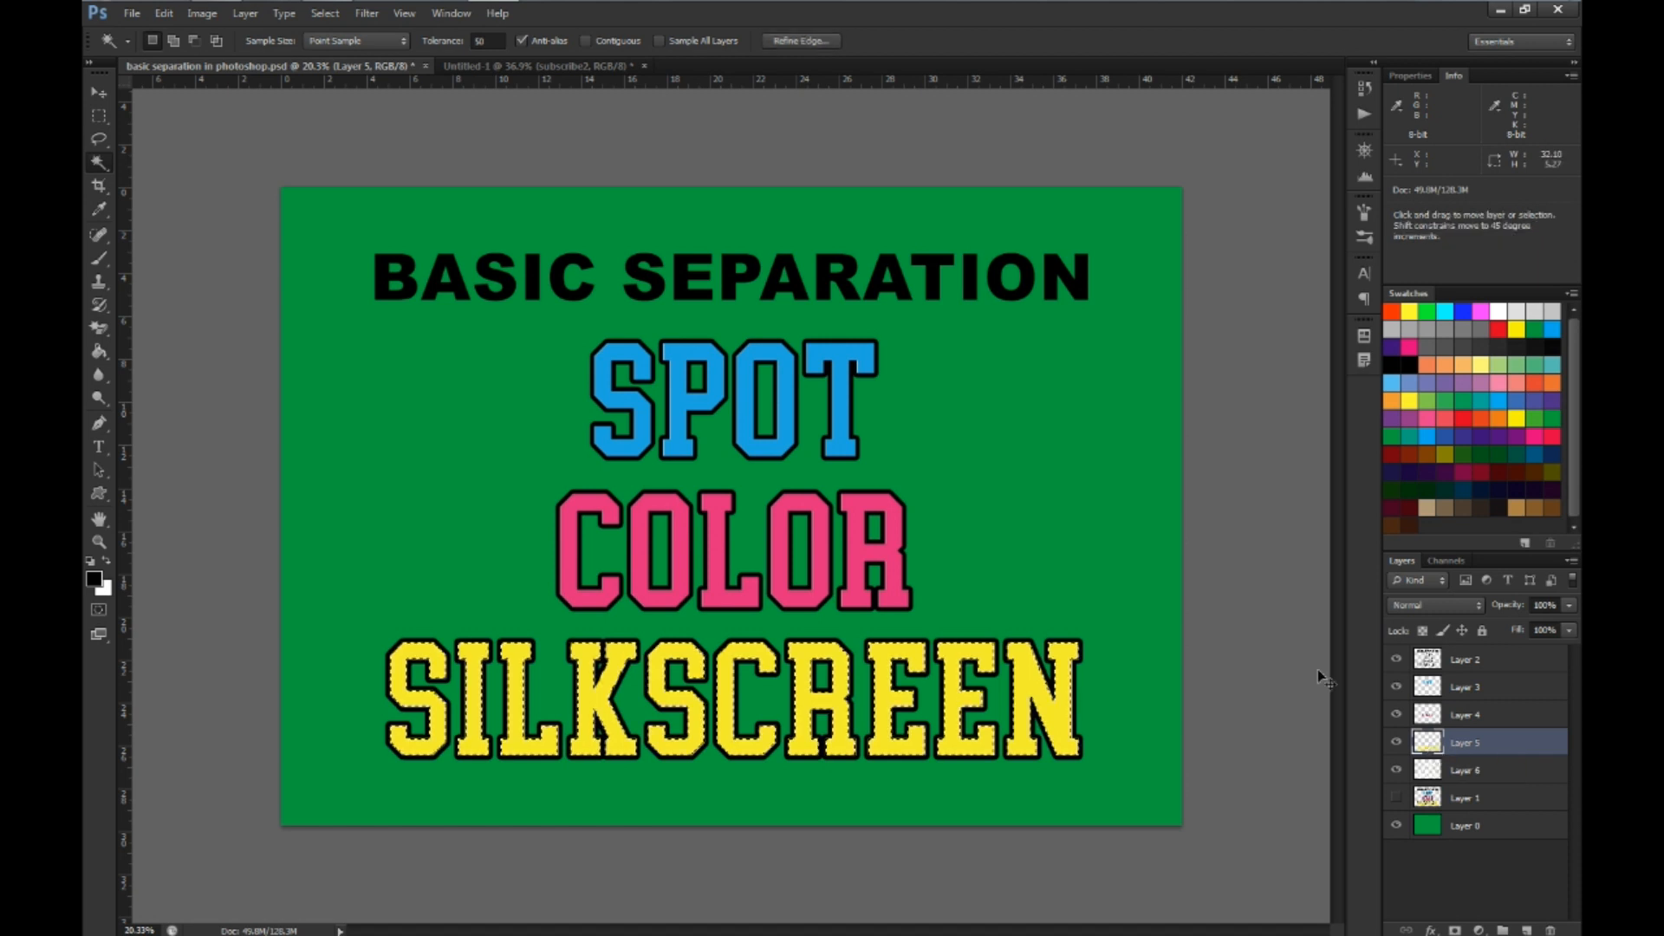
click(328, 13)
mouse_move(435, 210)
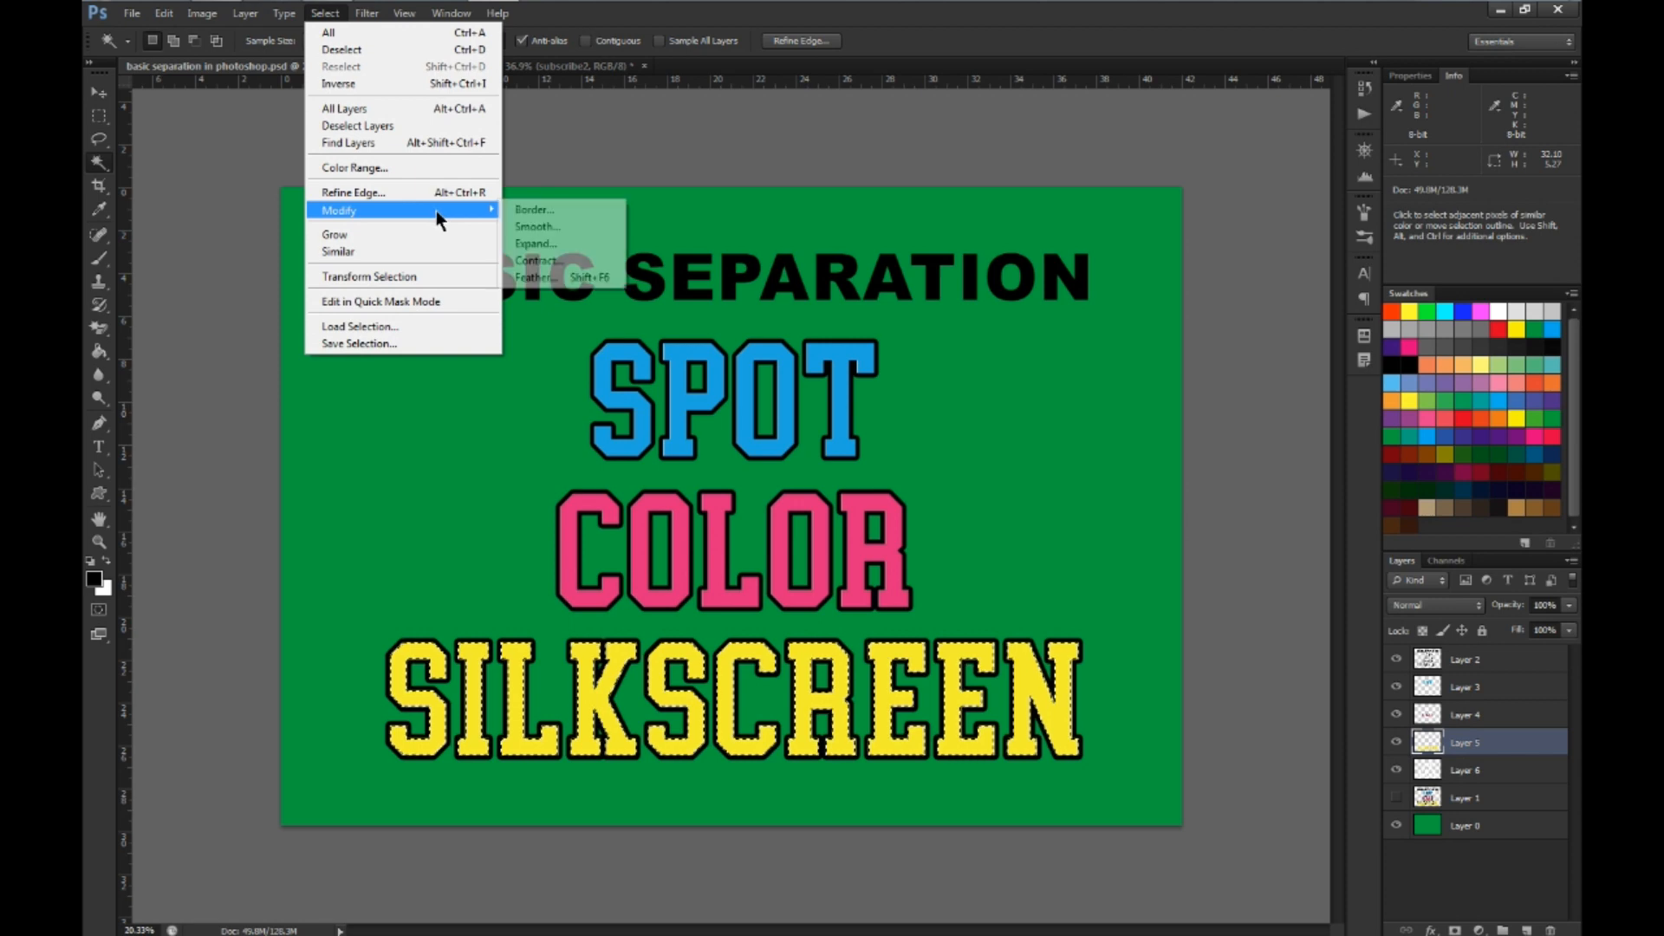
click(535, 244)
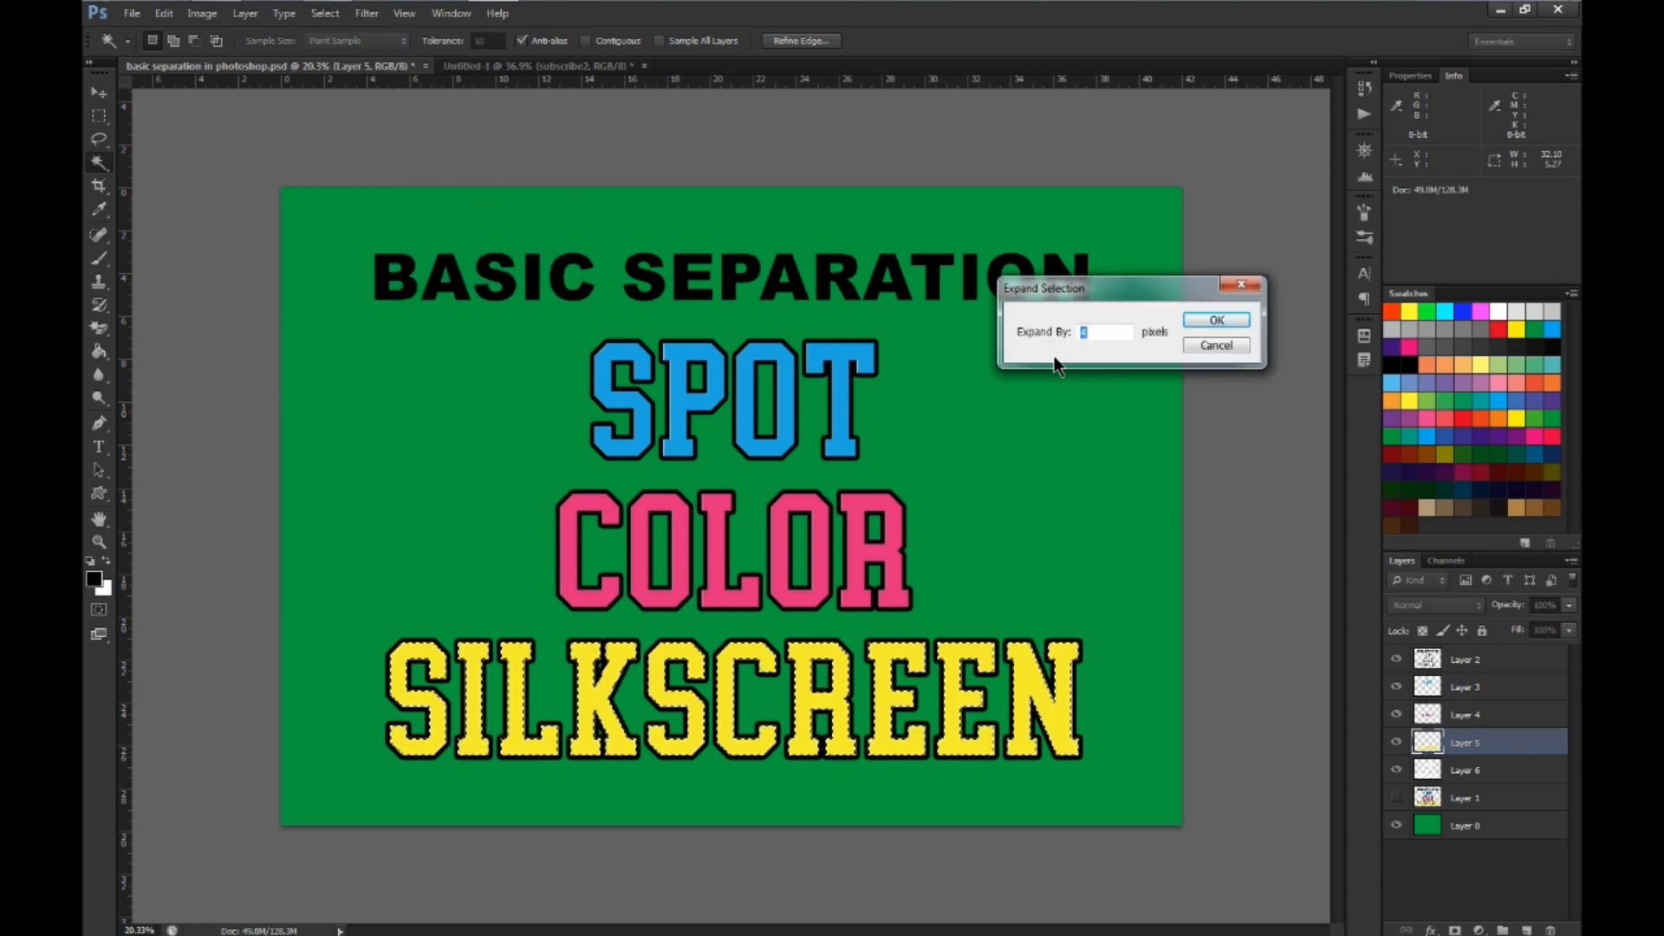
click(1217, 319)
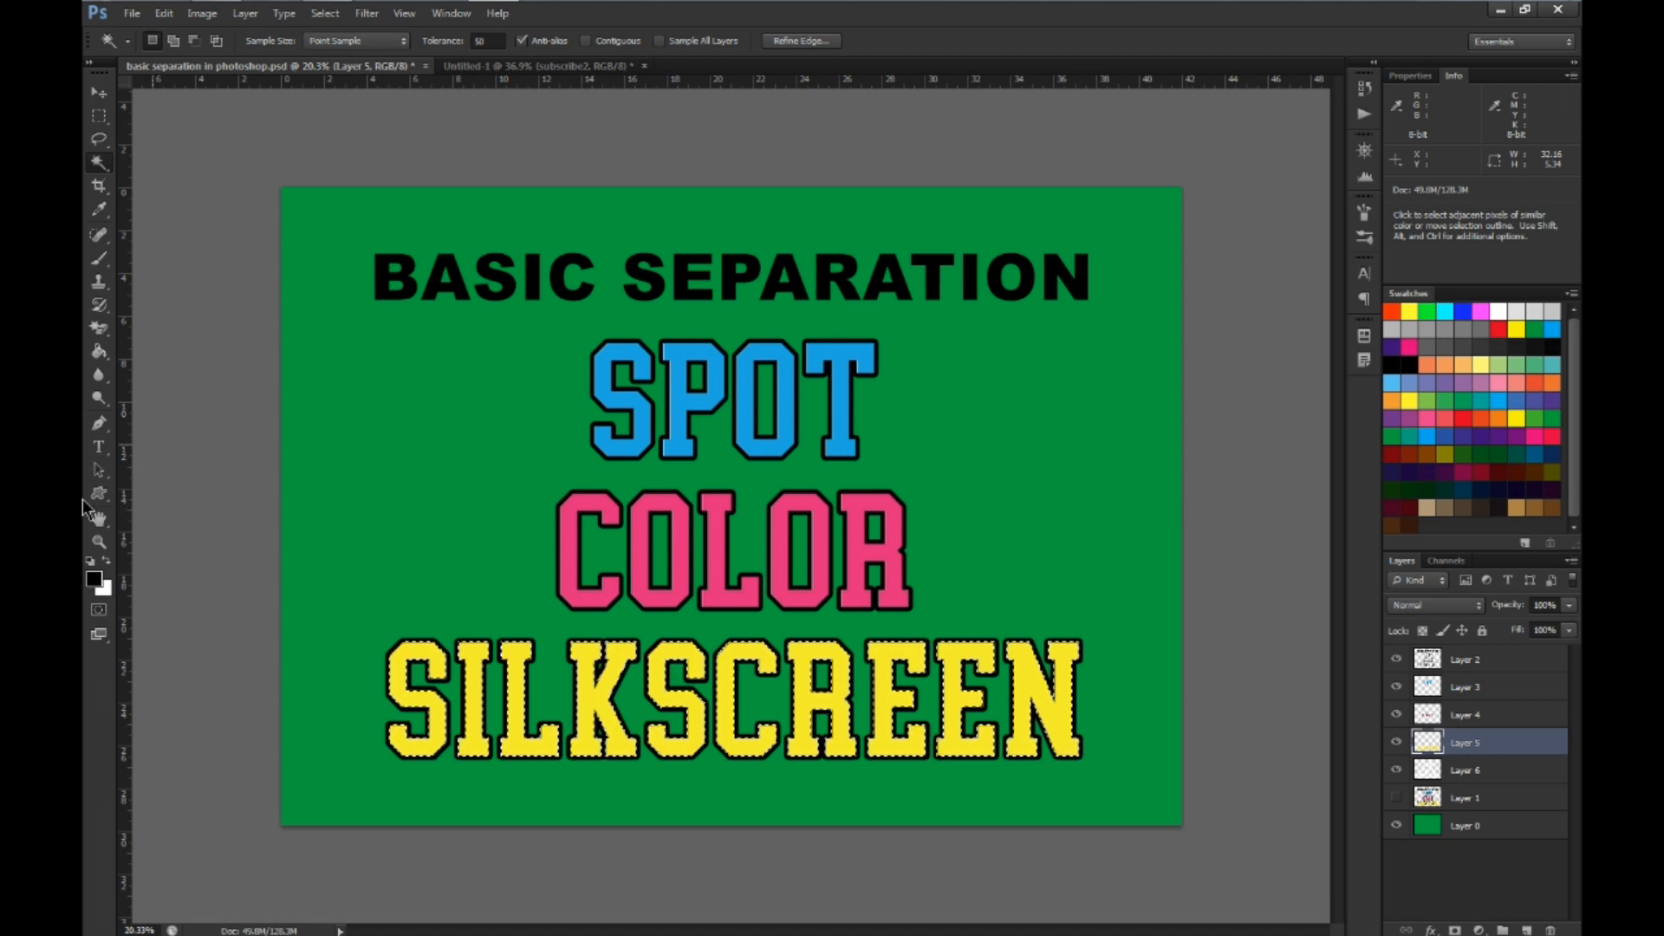
Sample the SILKSCREEN yellow as the foreground color, fill the expanded selection on Layer 5 with it, and deselect
click(94, 582)
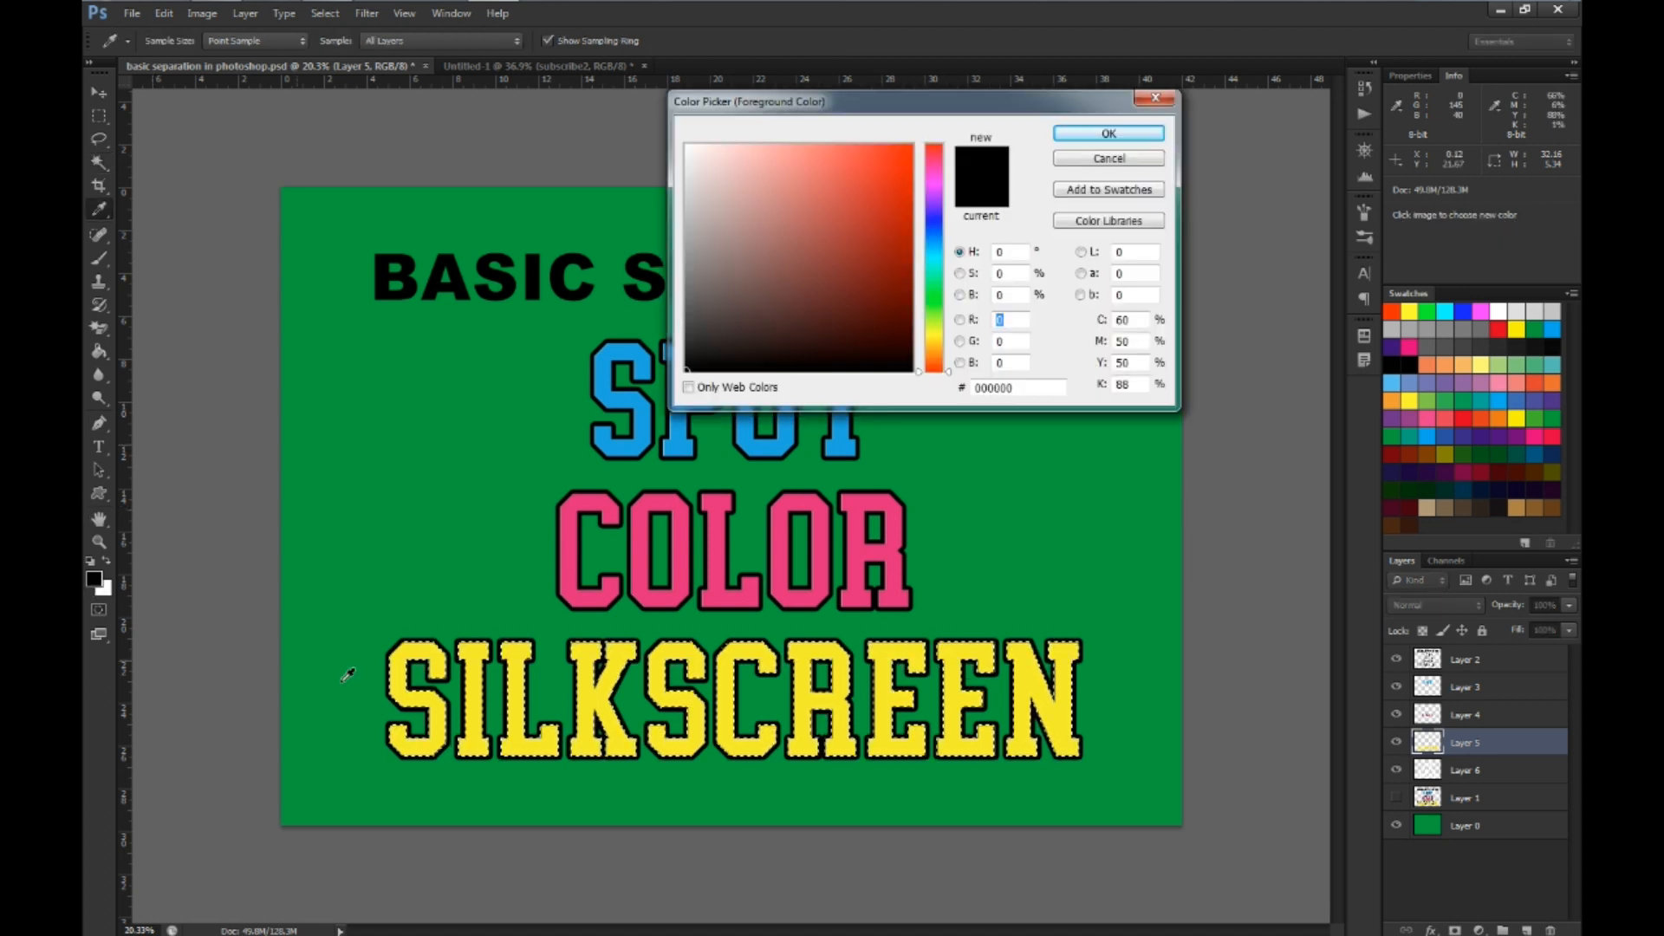
click(399, 677)
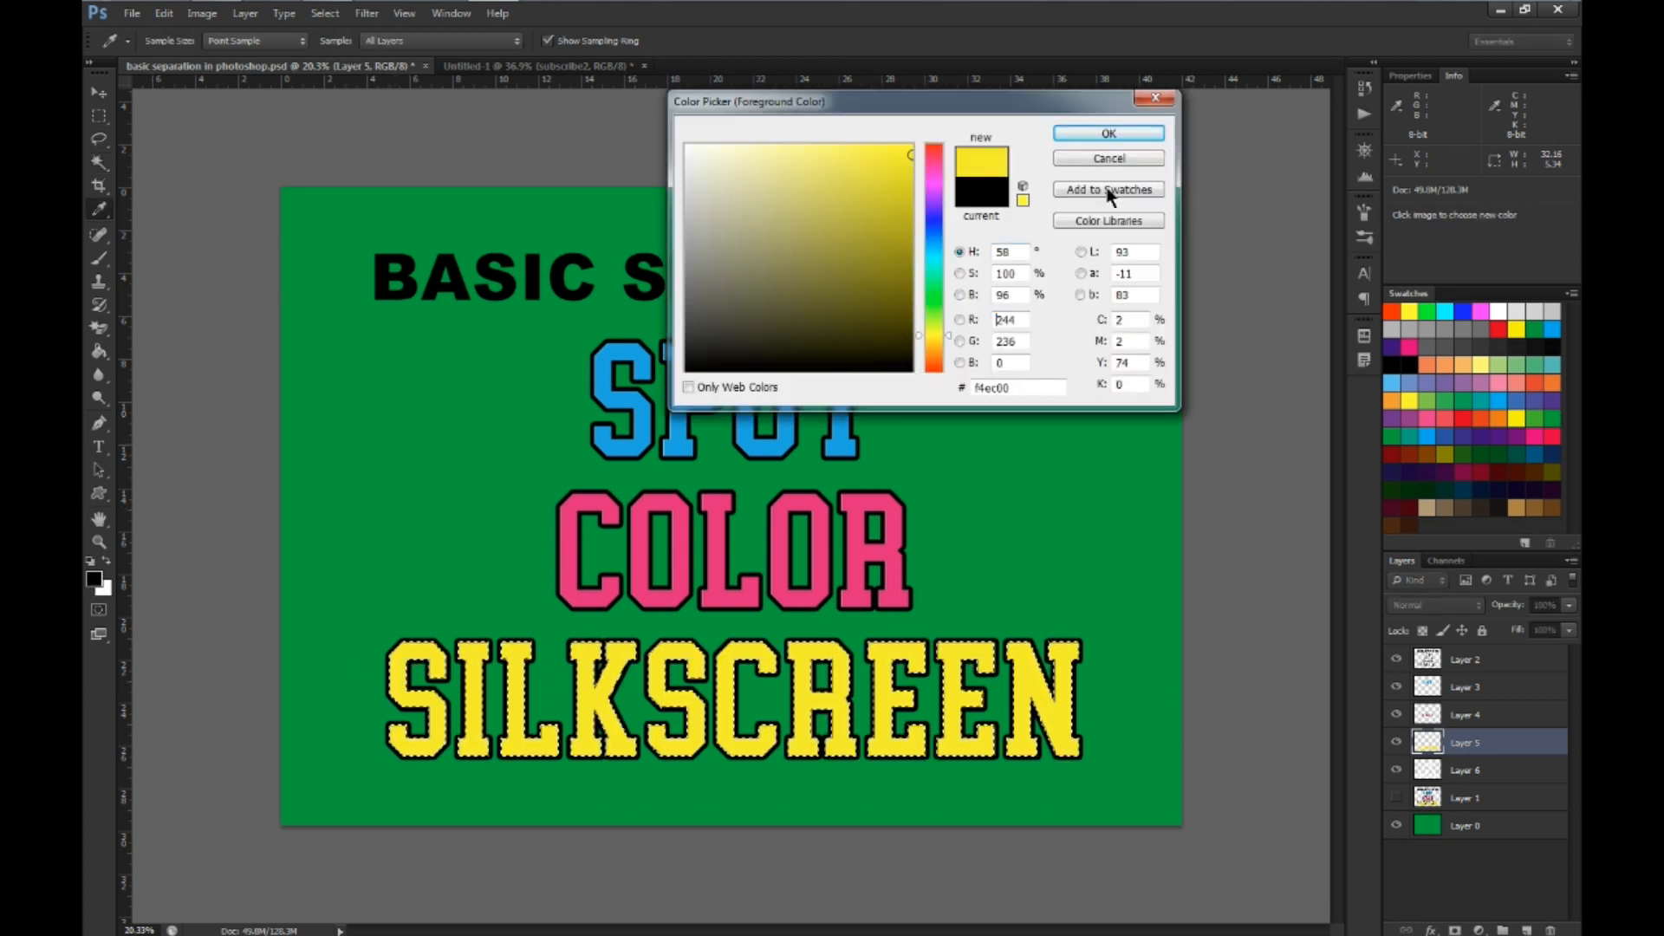
click(1109, 136)
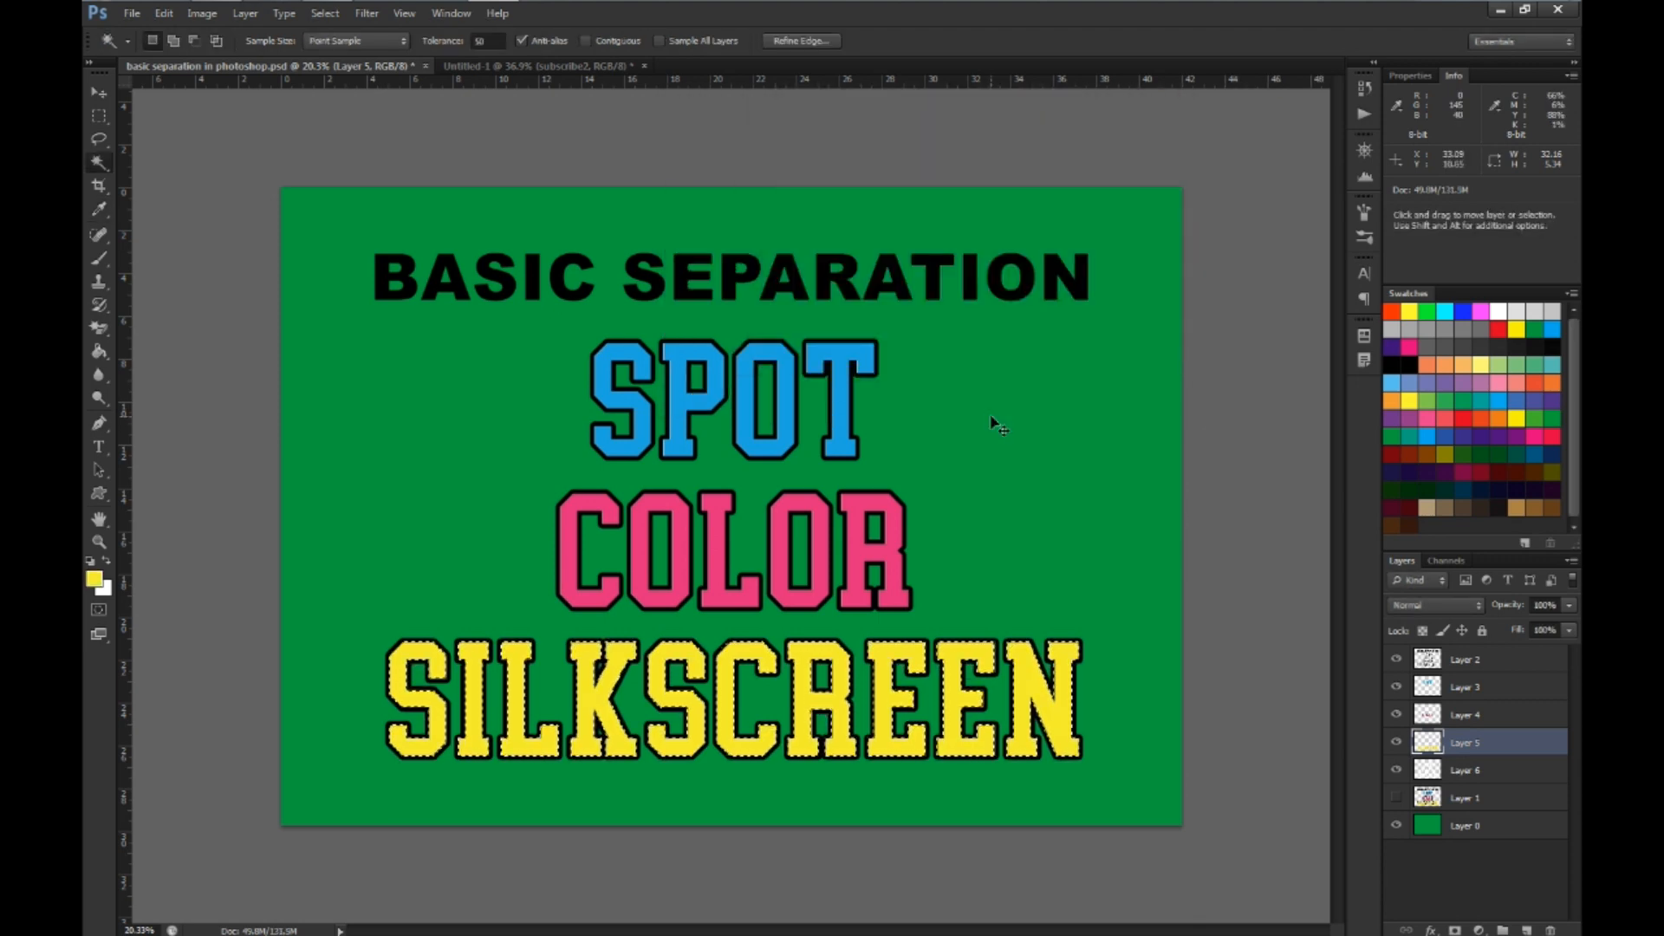
key(ctrl+d)
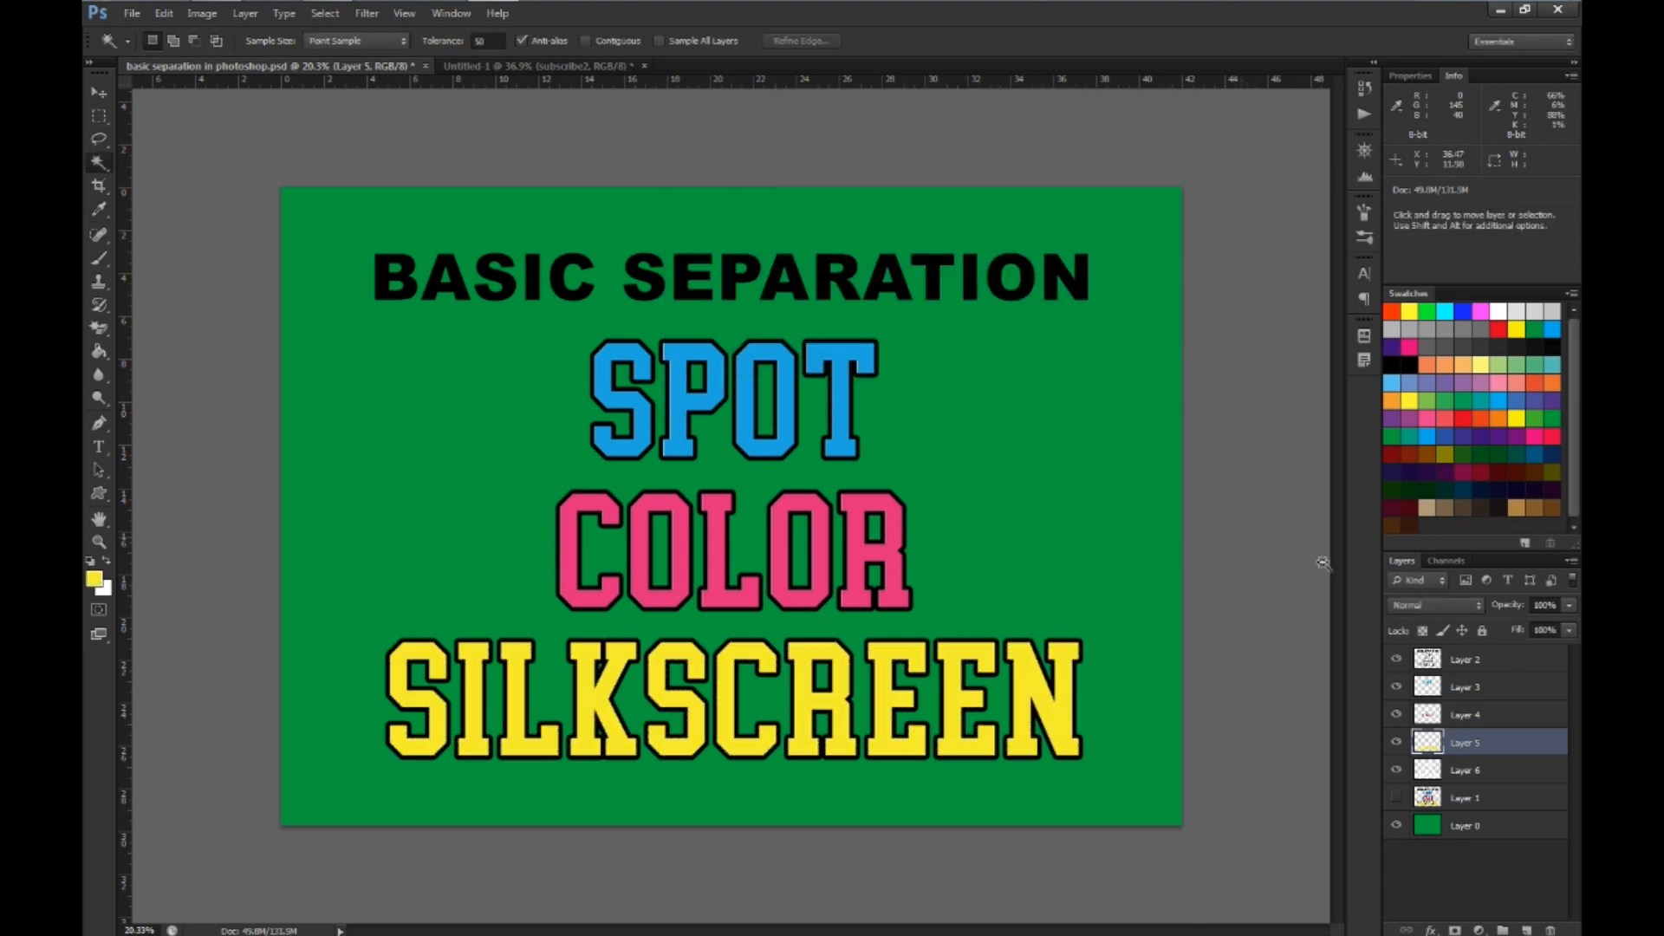
Load the magenta COLOR lettering on Layer 4 as a selection and expand it by 4 pixels
click(1428, 719)
ctrl+click(1428, 719)
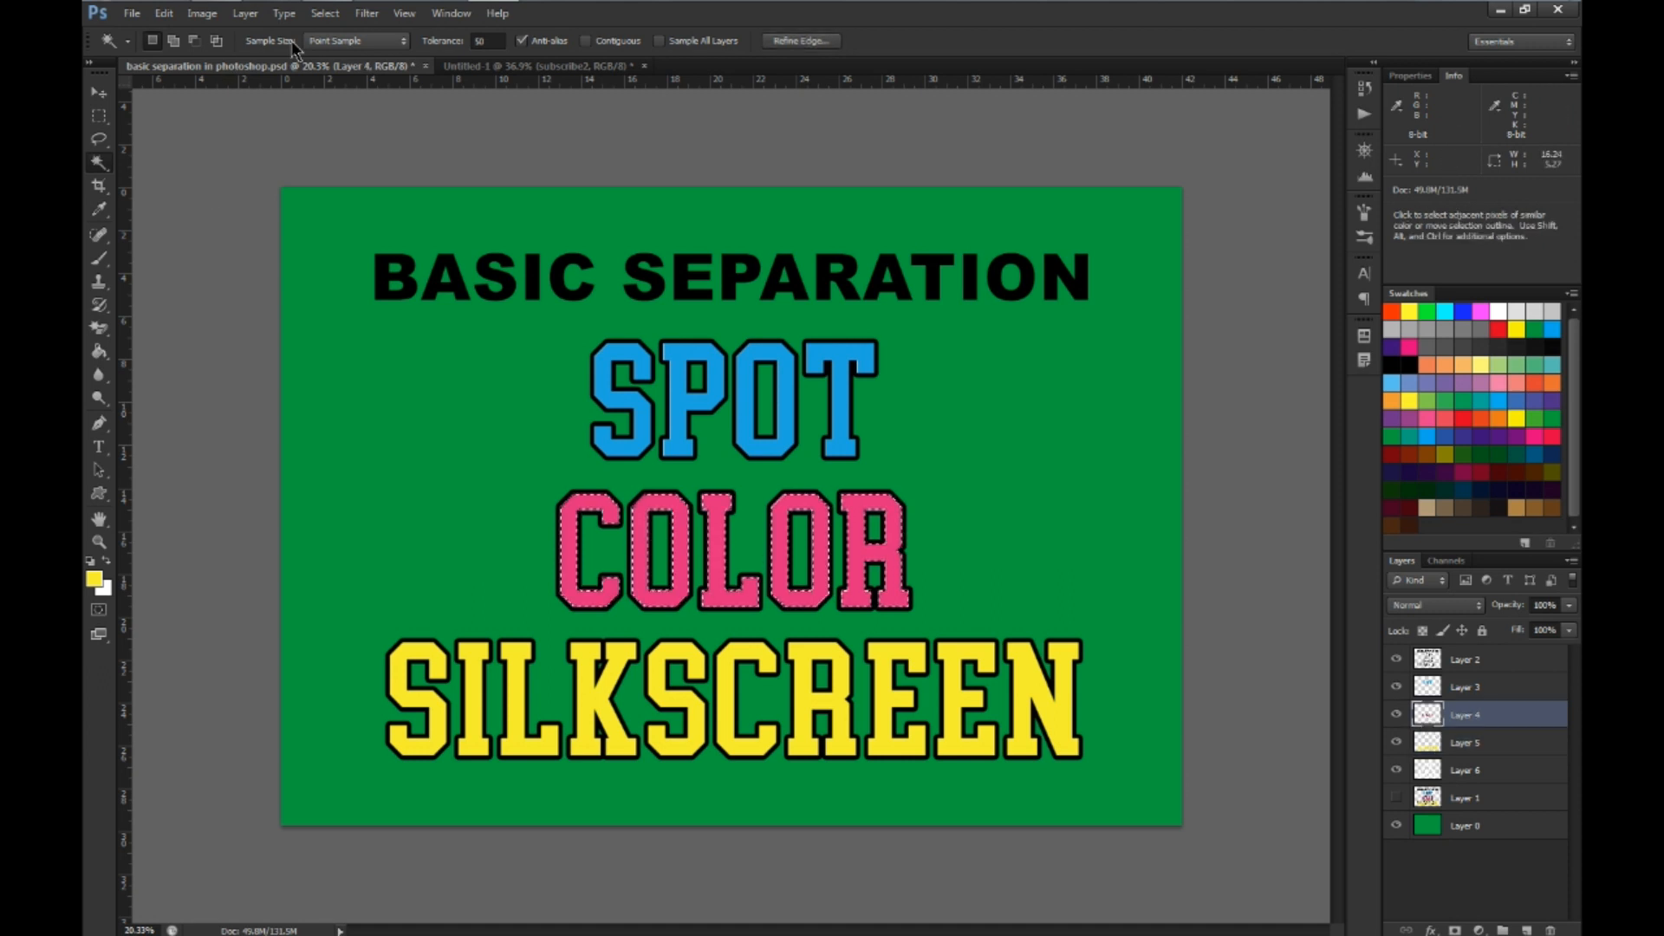
click(325, 13)
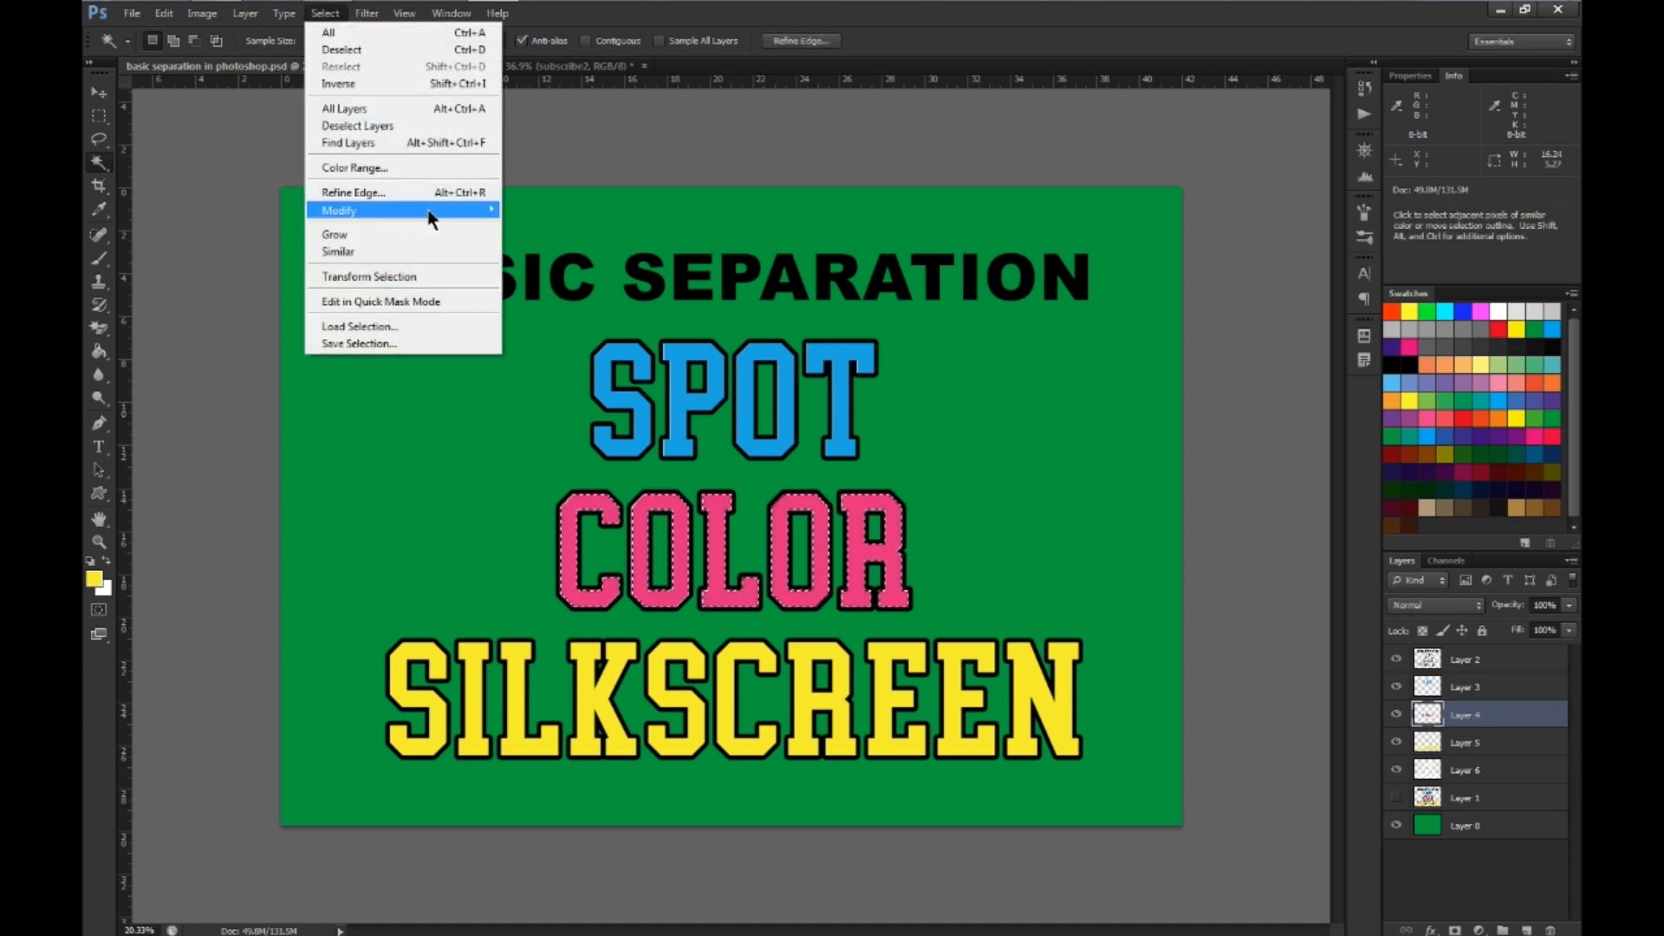
mouse_move(433, 211)
click(559, 244)
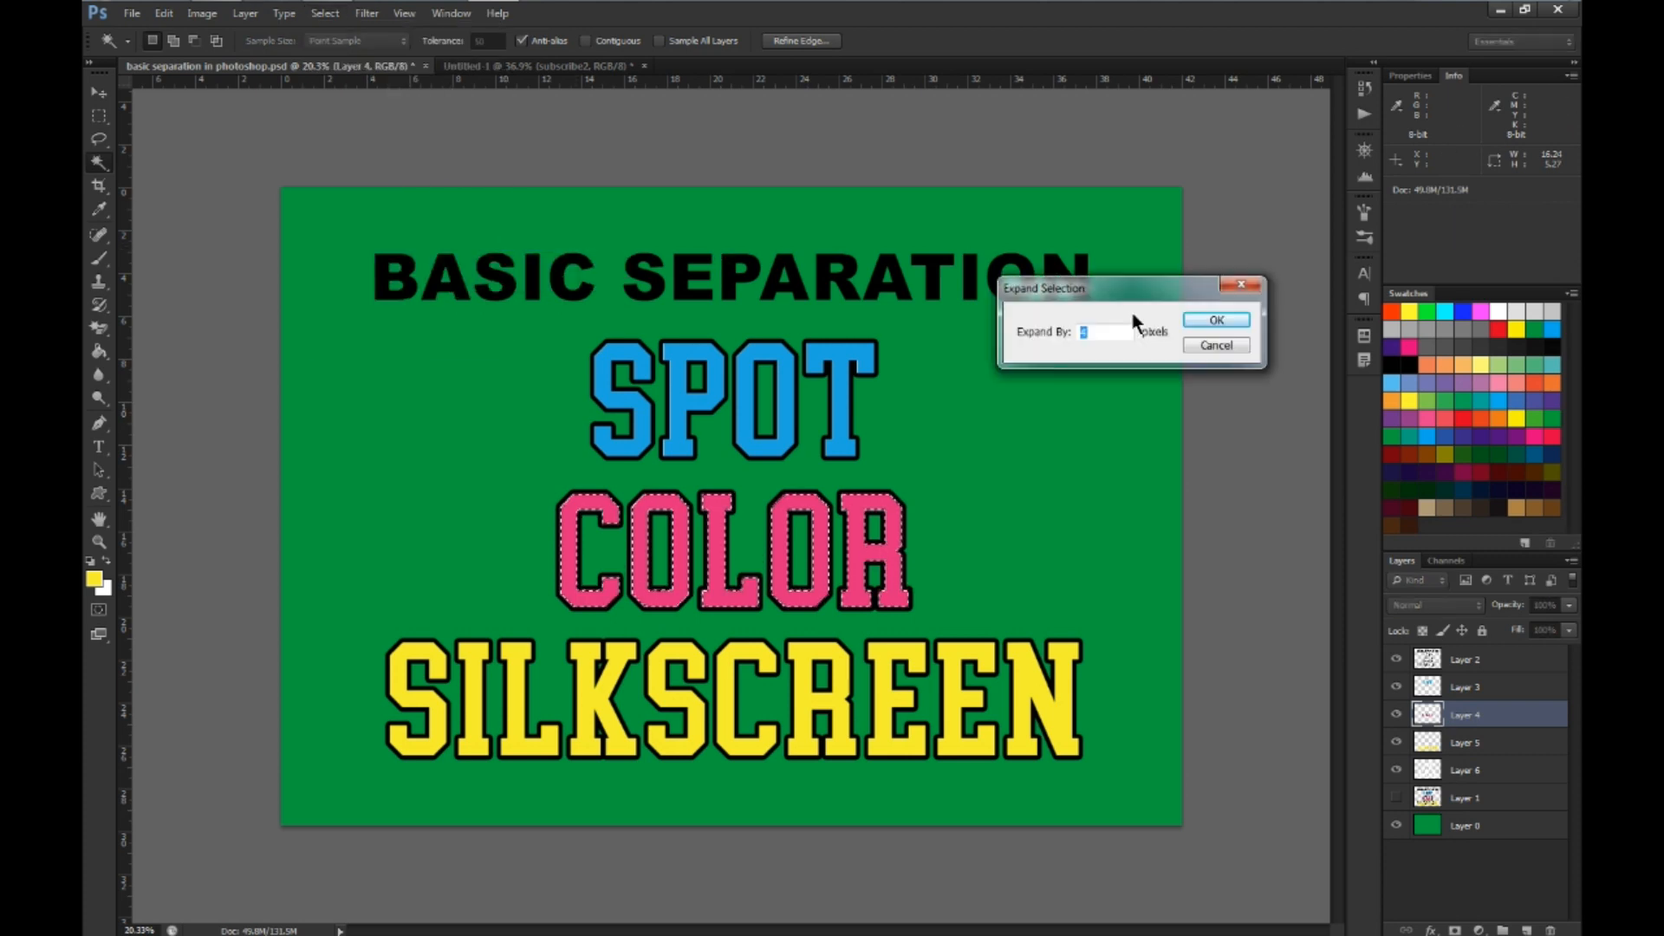
text(4)
click(1213, 322)
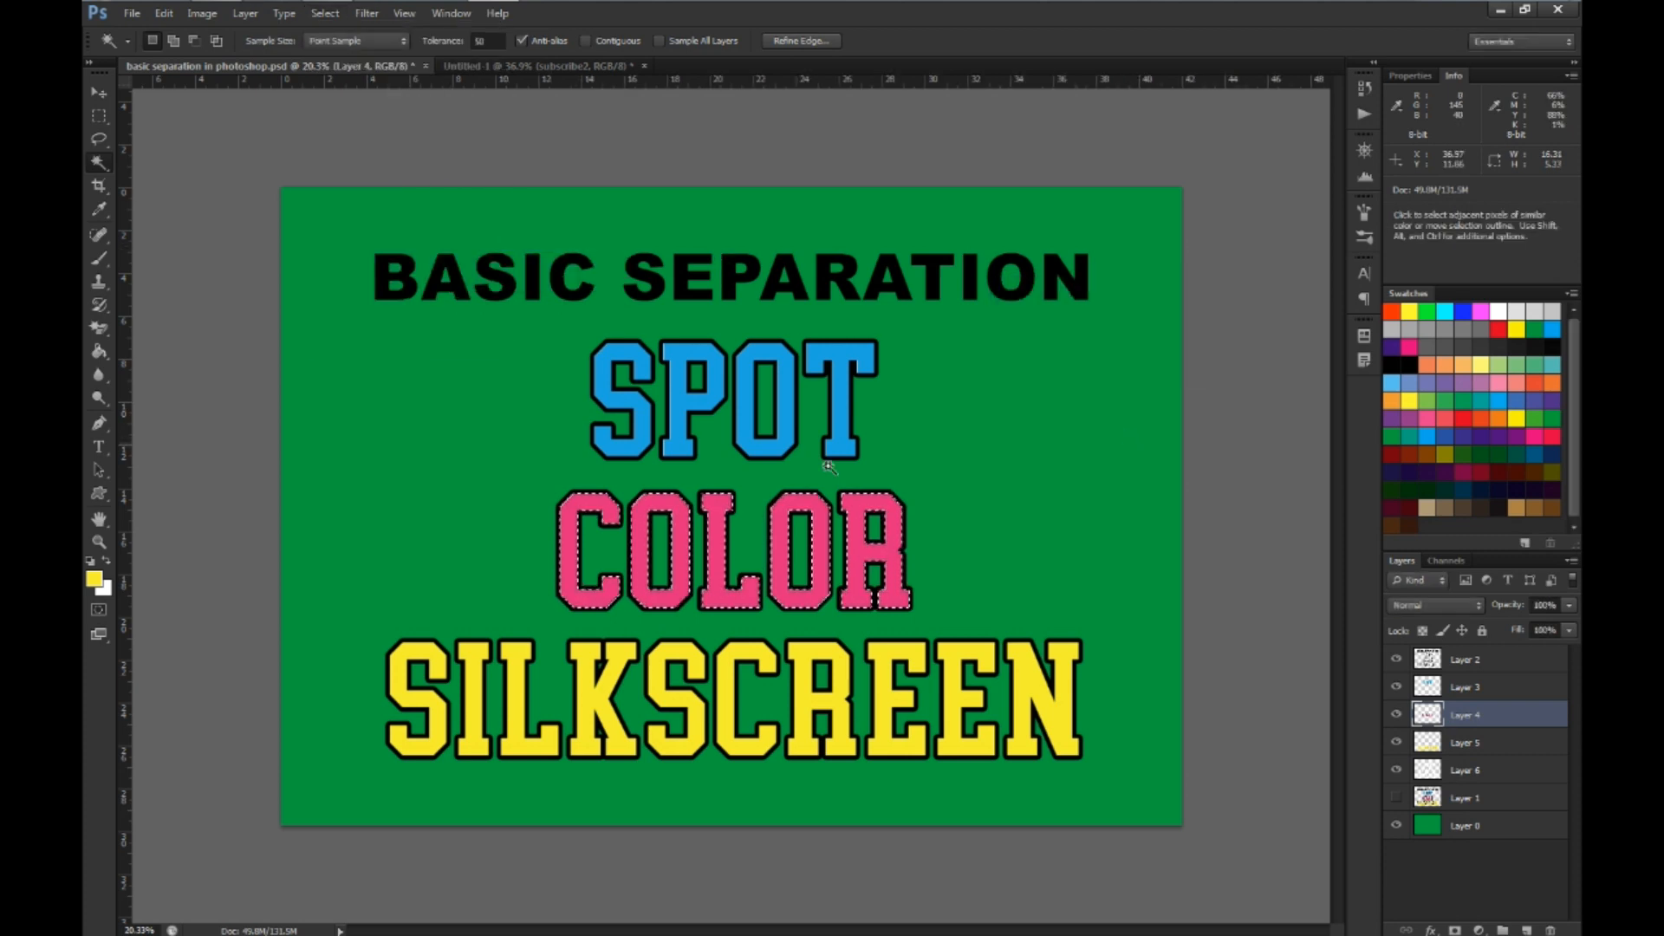
Sample the COLOR magenta as the foreground color, fill the expanded selection on Layer 4 with it, and deselect
click(95, 586)
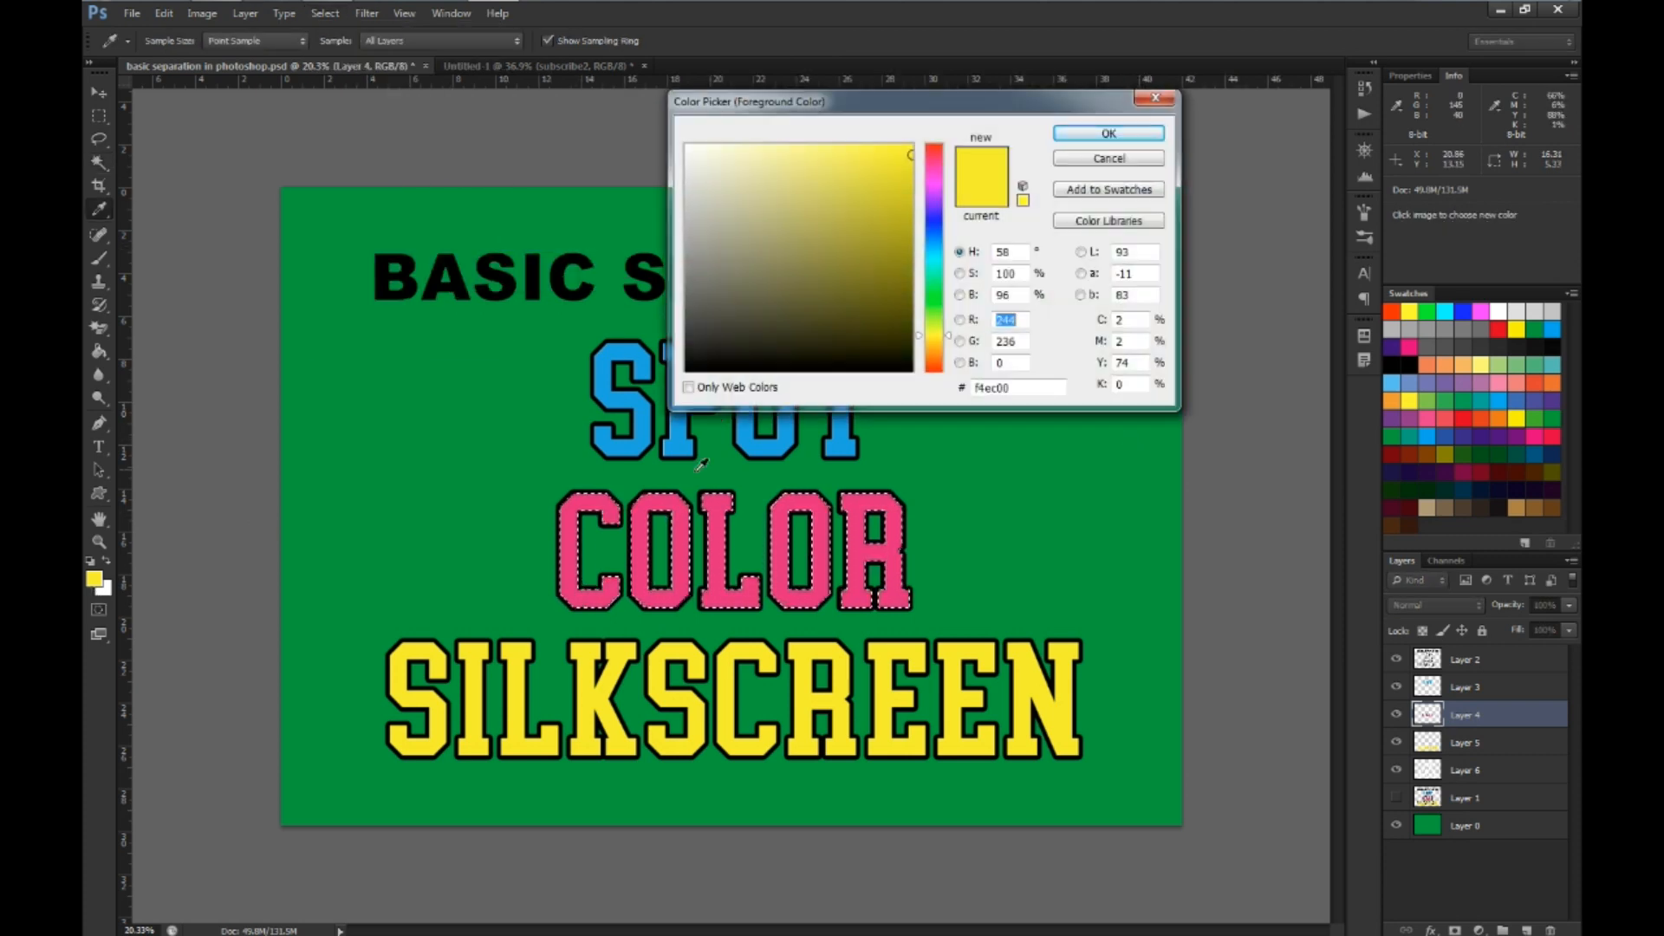
click(673, 500)
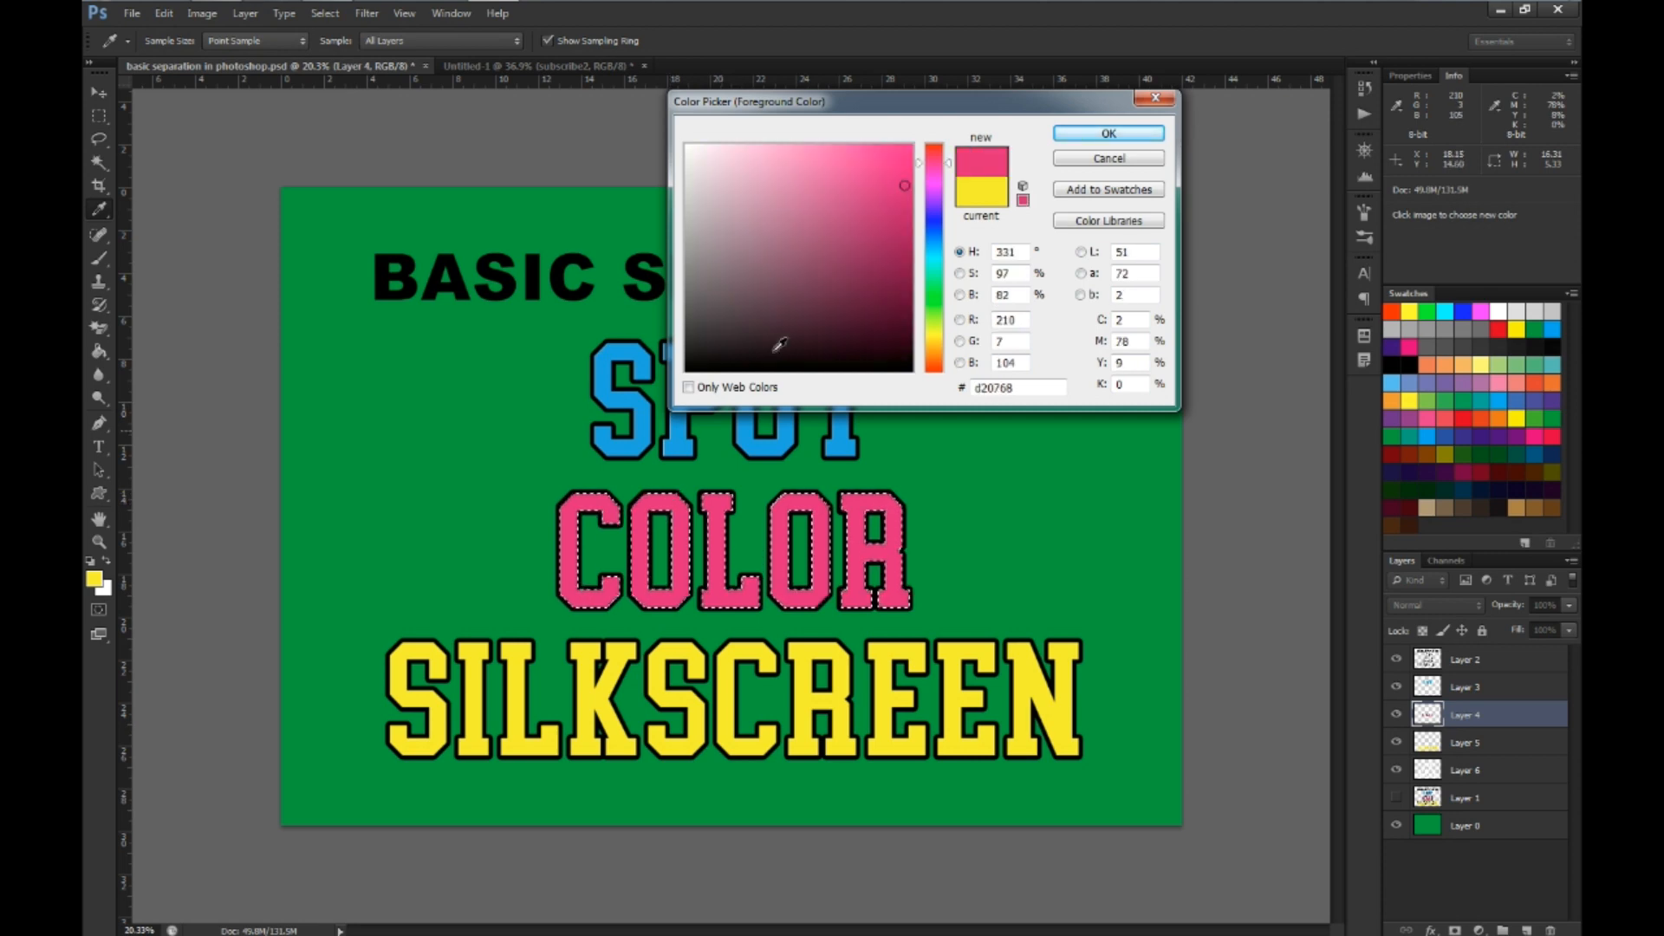
click(1074, 142)
key(w)
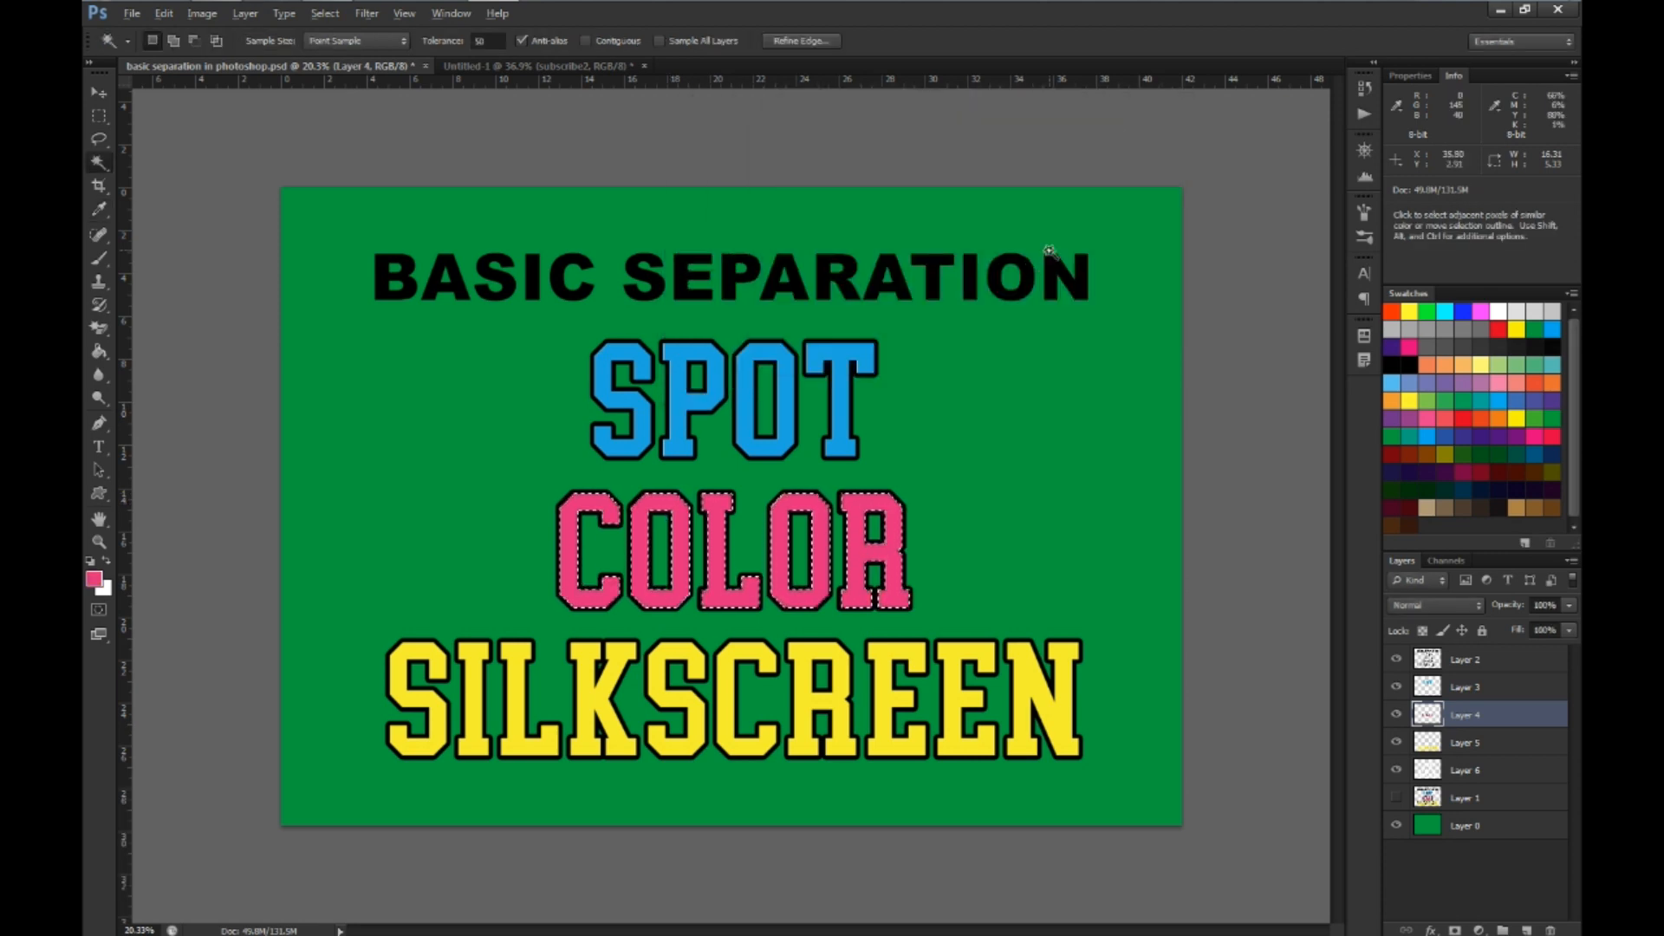
key(ctrl+d)
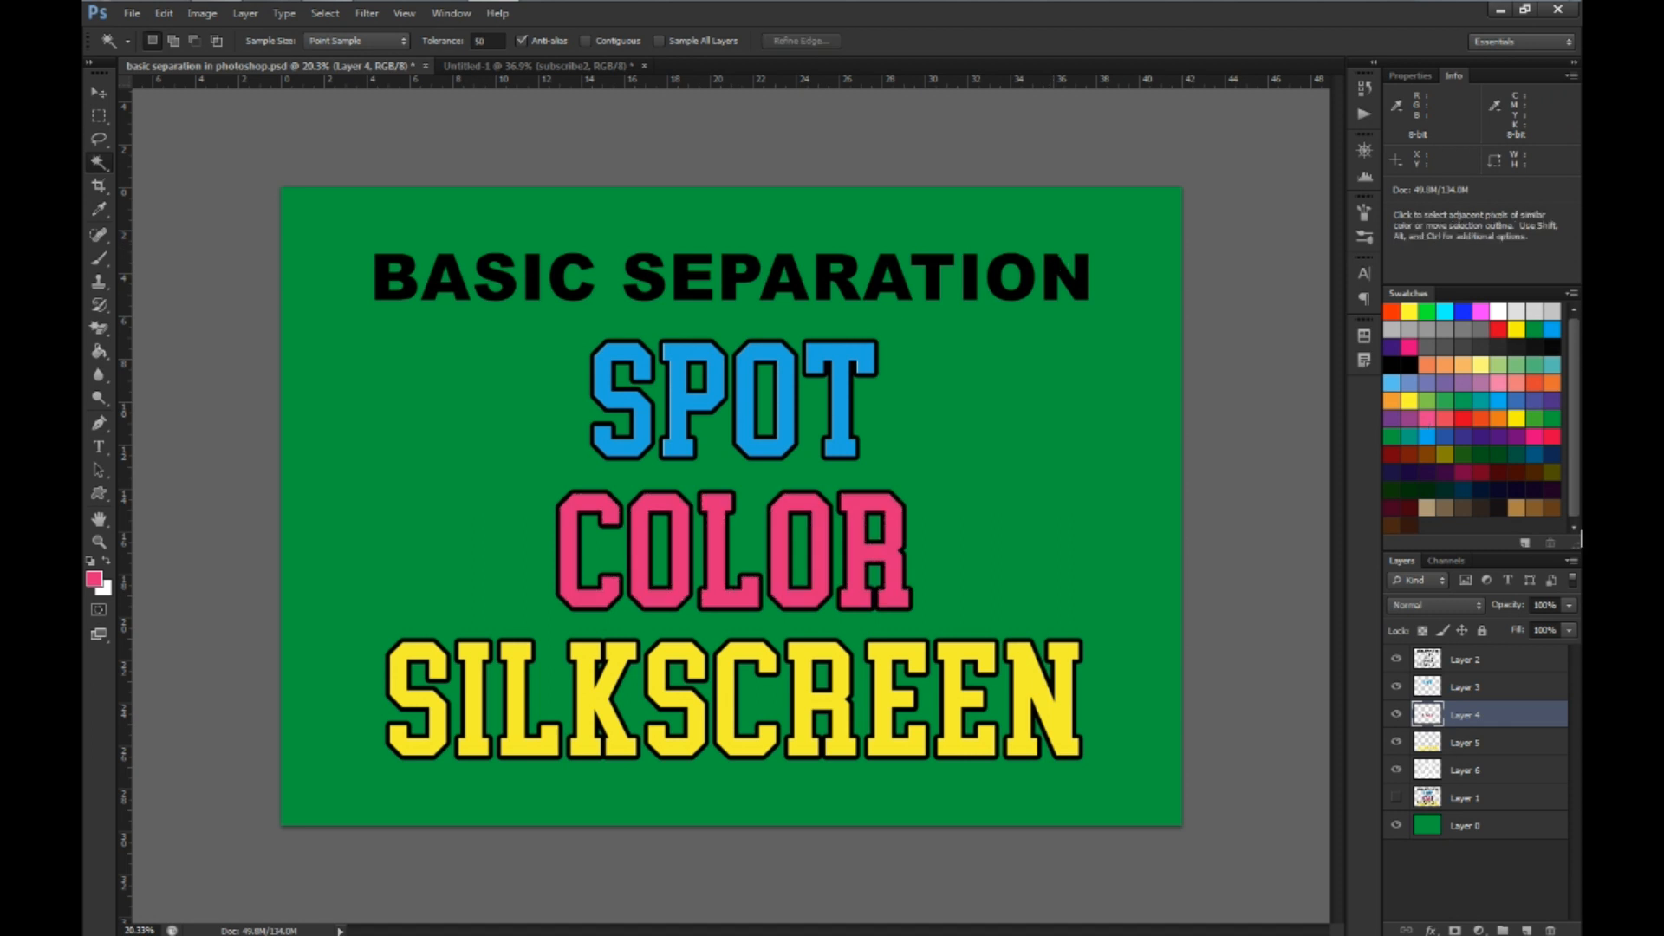
Load the cyan SPOT lettering on Layer 3 as a selection and expand it by 4 pixels
click(1424, 689)
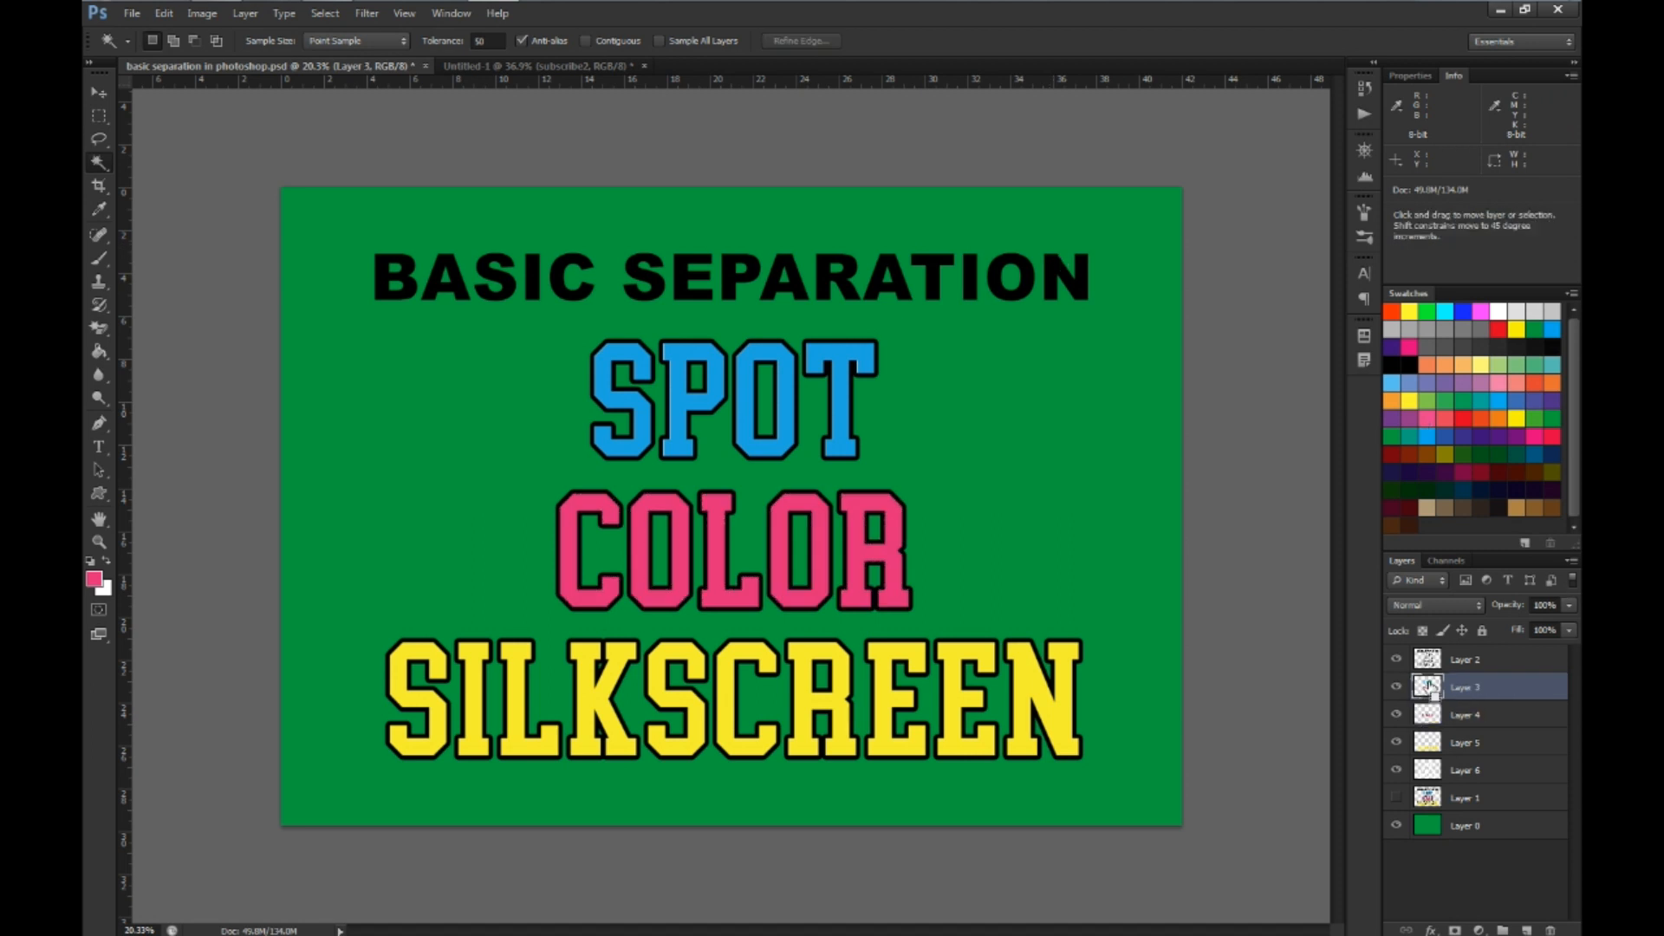
ctrl+click(1428, 688)
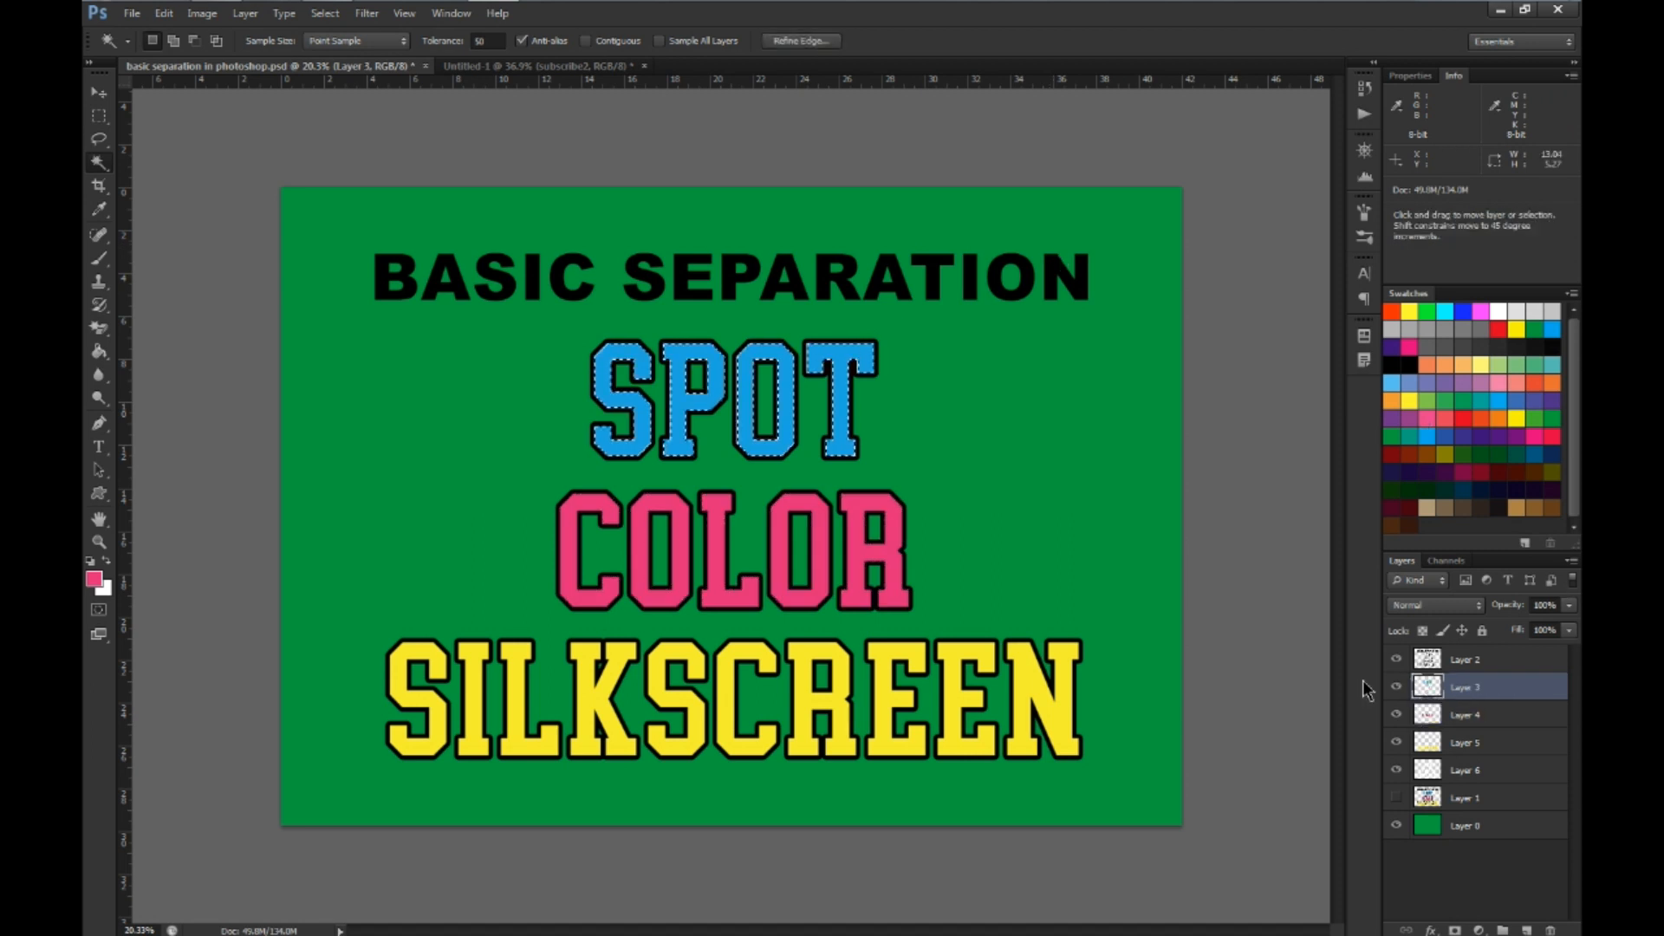
click(325, 13)
mouse_move(459, 214)
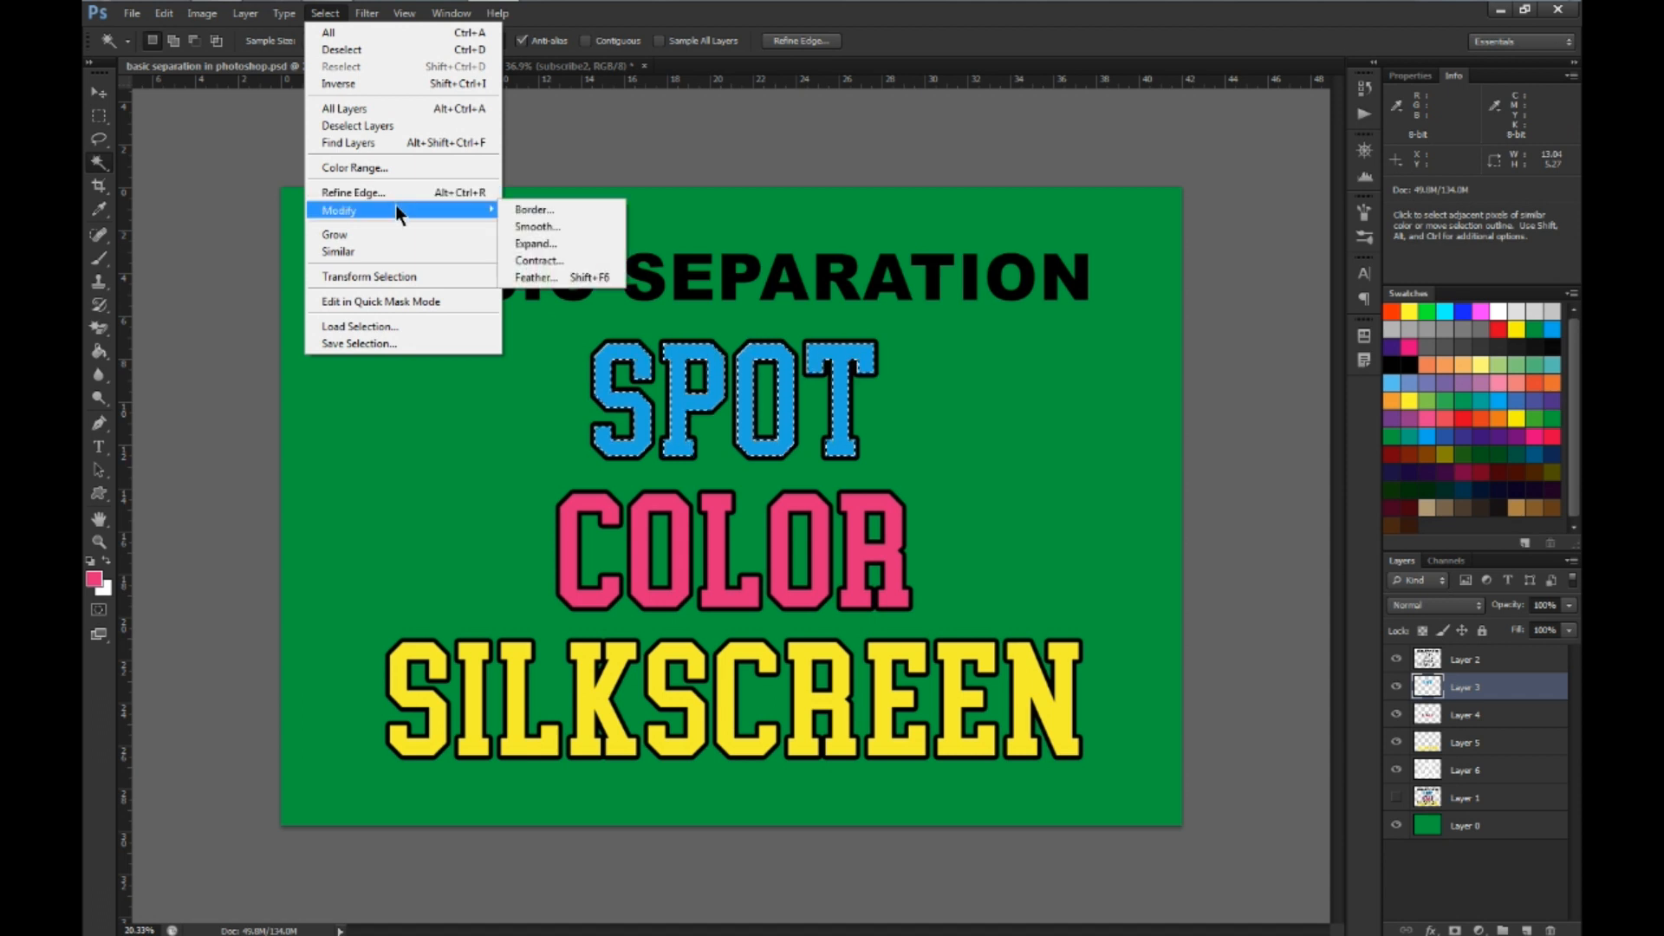
click(538, 244)
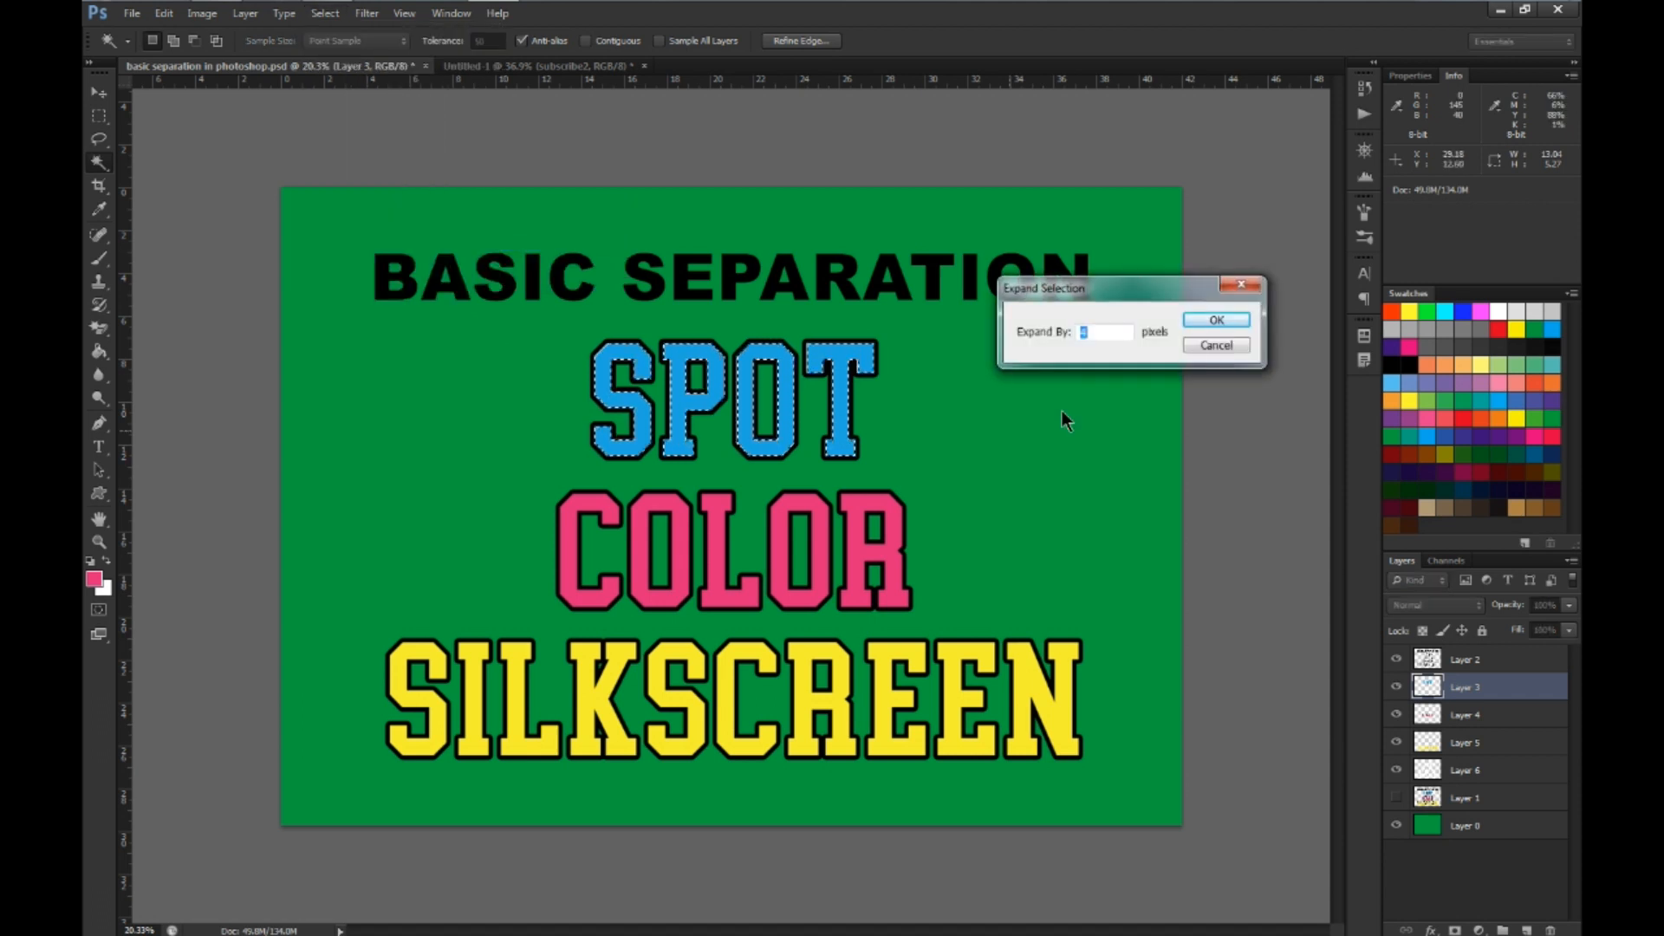
text(4)
click(1207, 320)
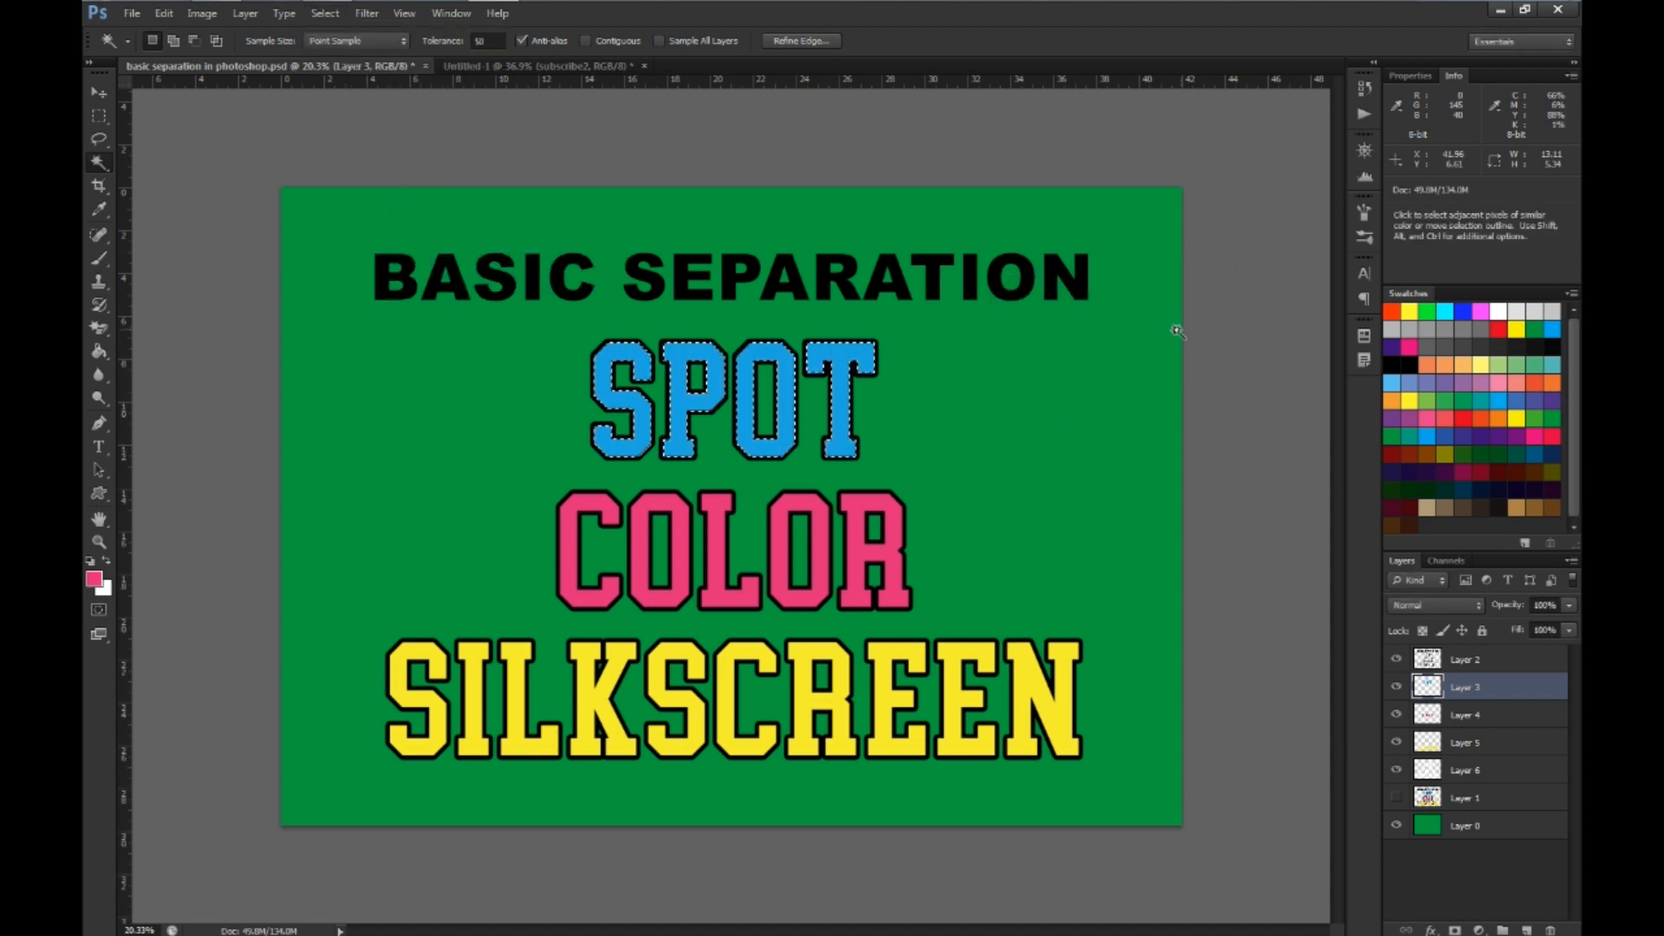
Sample the SPOT cyan as the foreground color and fill the expanded selection on Layer 3 with it
click(94, 578)
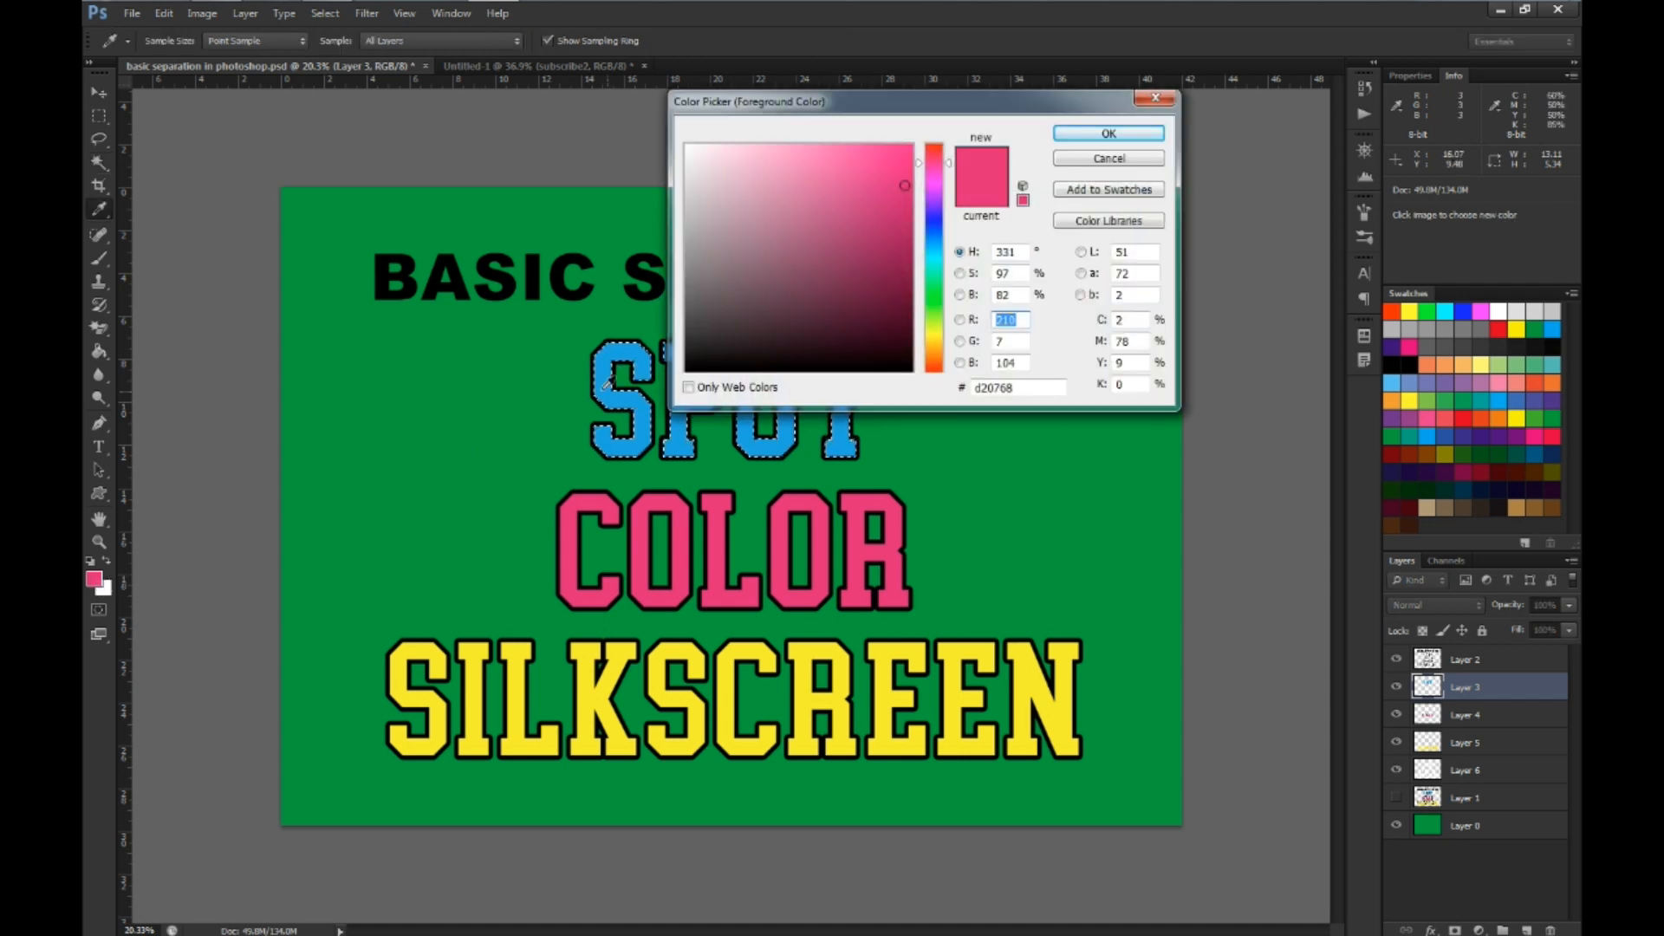
click(605, 379)
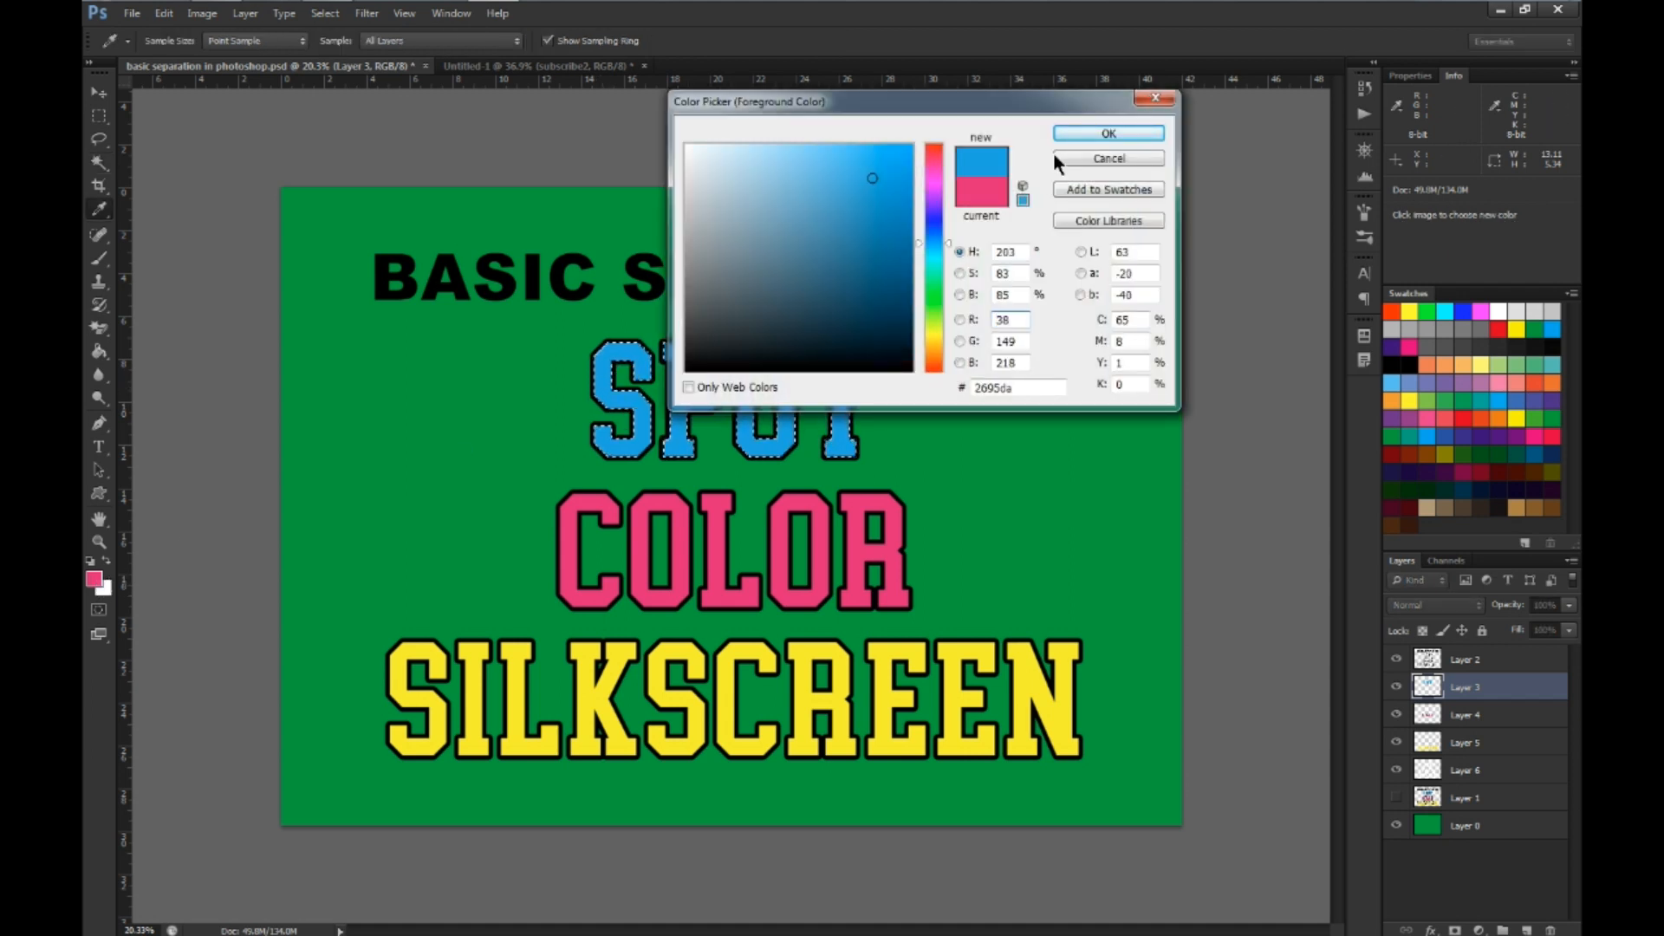
click(1075, 132)
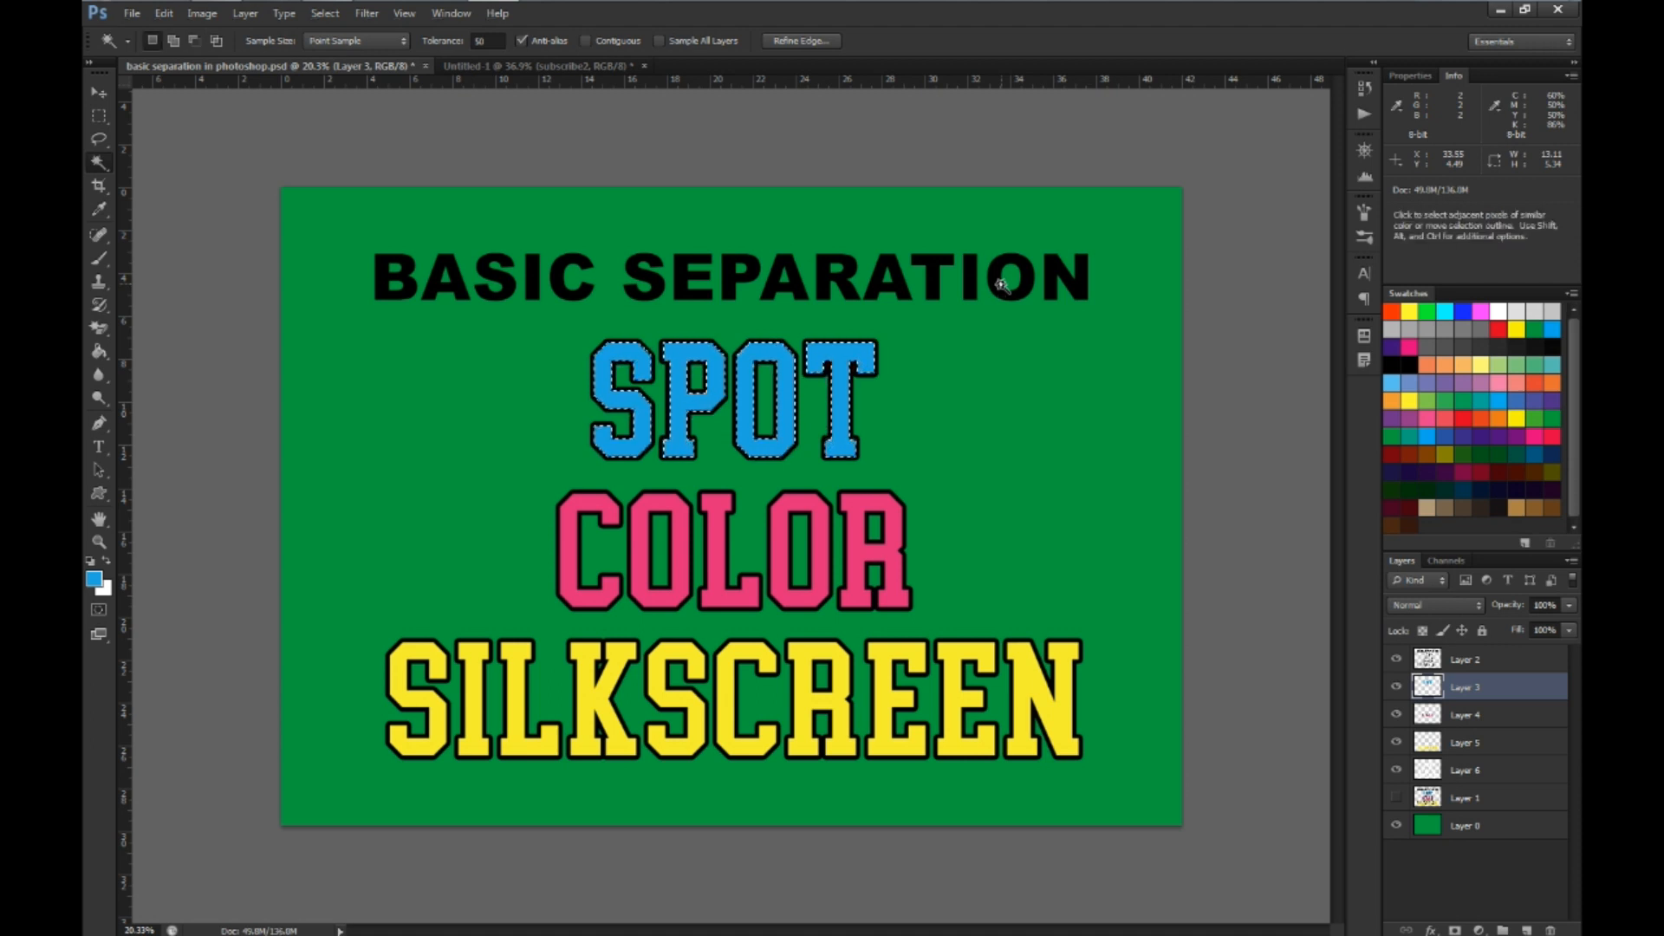
Clear the selection, then hide the yellow, magenta, cyan and black layers to inspect the white underbase and show them again
key(ctrl+d)
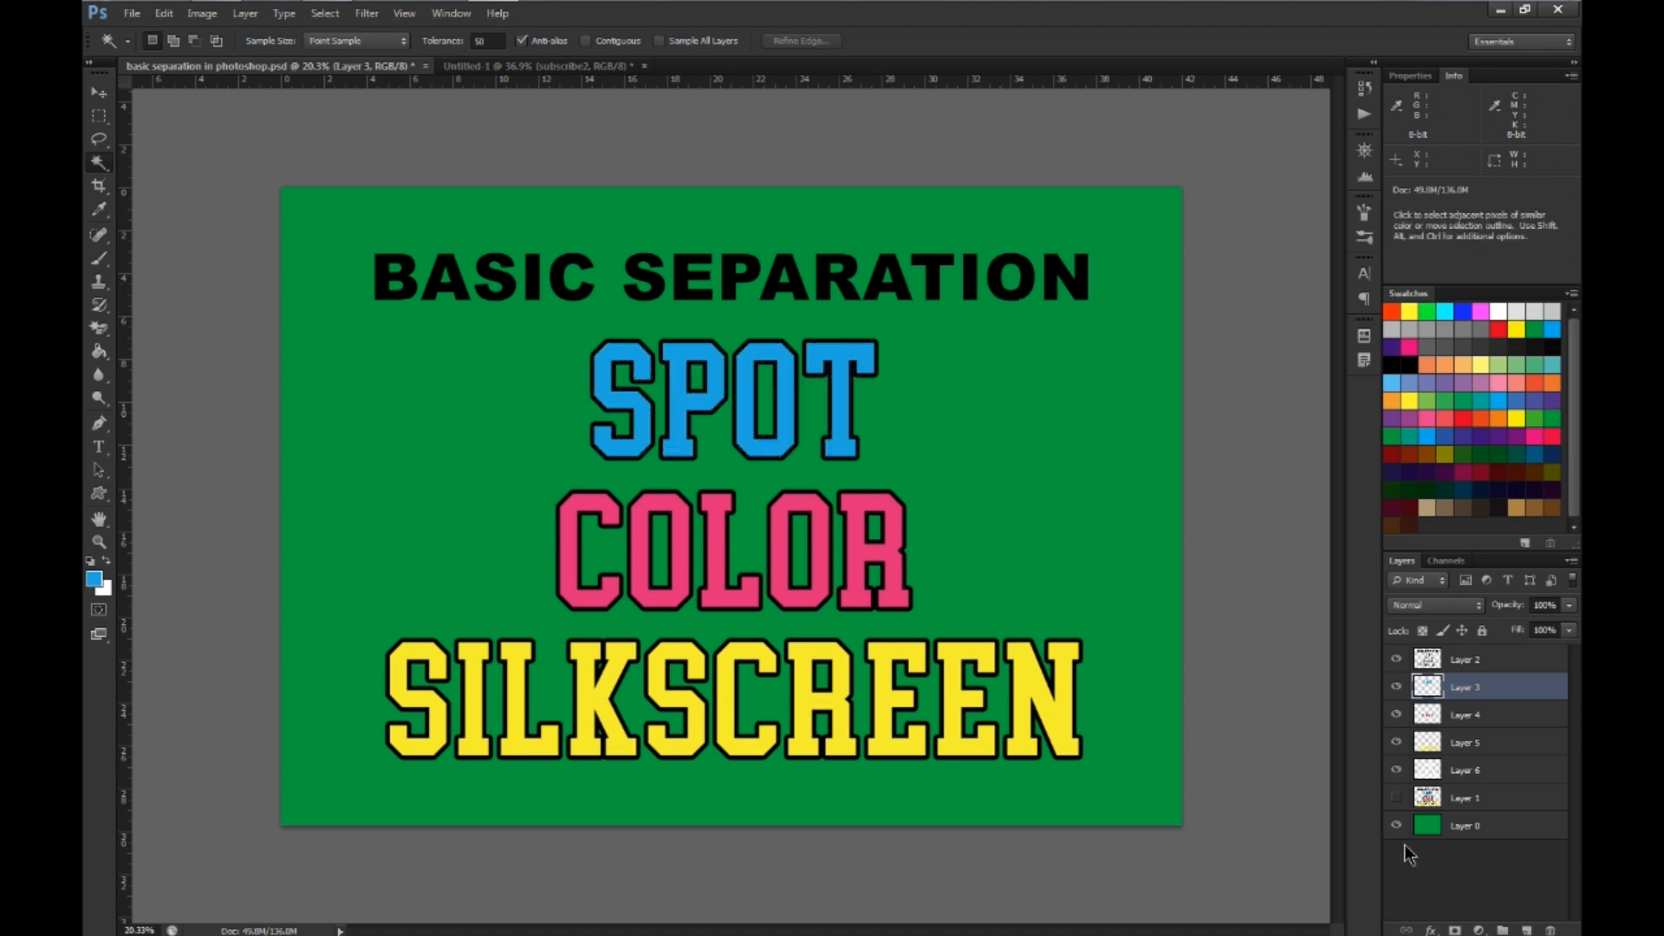
click(1396, 742)
click(1396, 714)
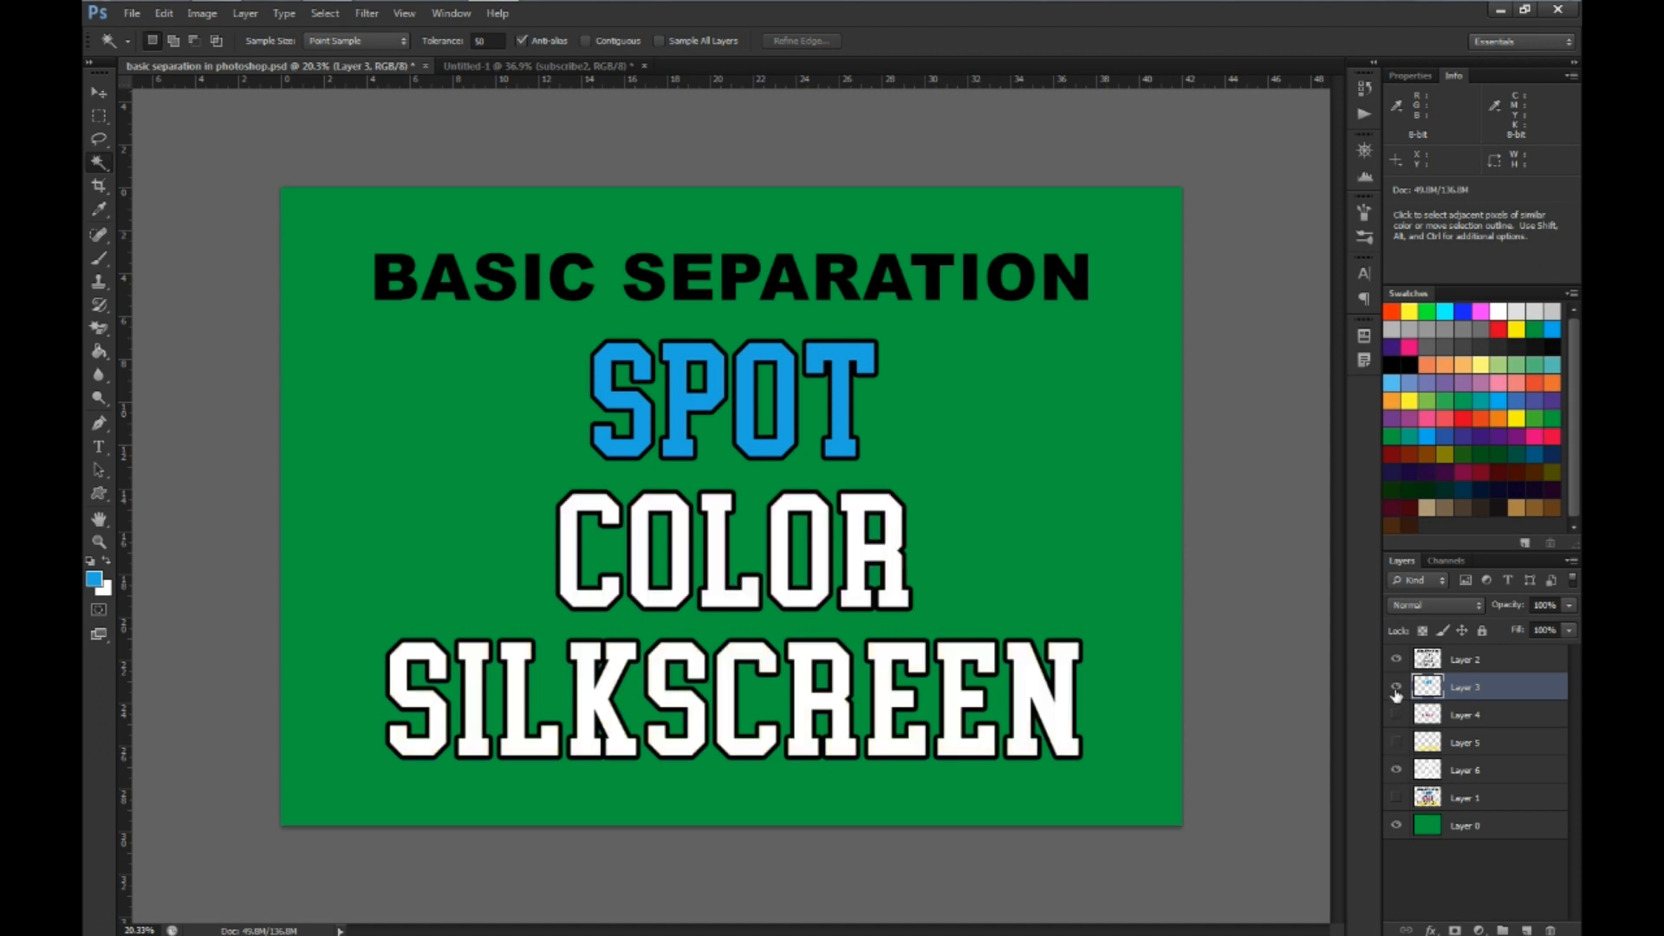
click(1396, 687)
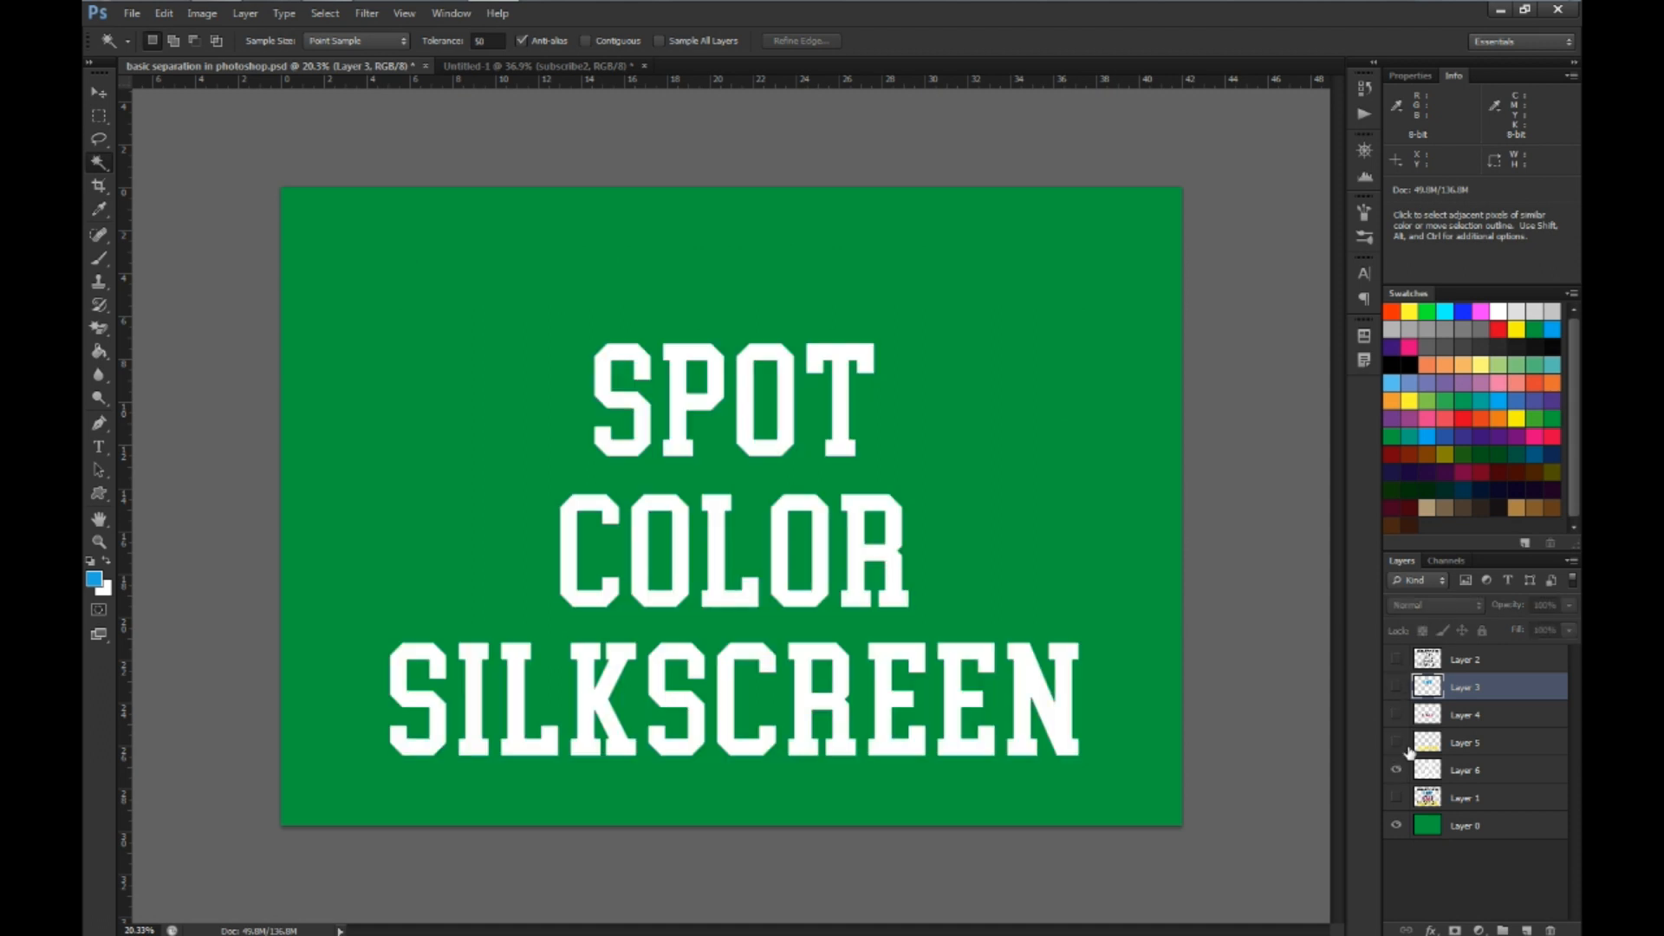
drag(1401, 771, 1425, 631)
Using Layer 2's transform bounds as reference, place a vertical guide through the artwork's center and guides just outside its four sides
click(1453, 657)
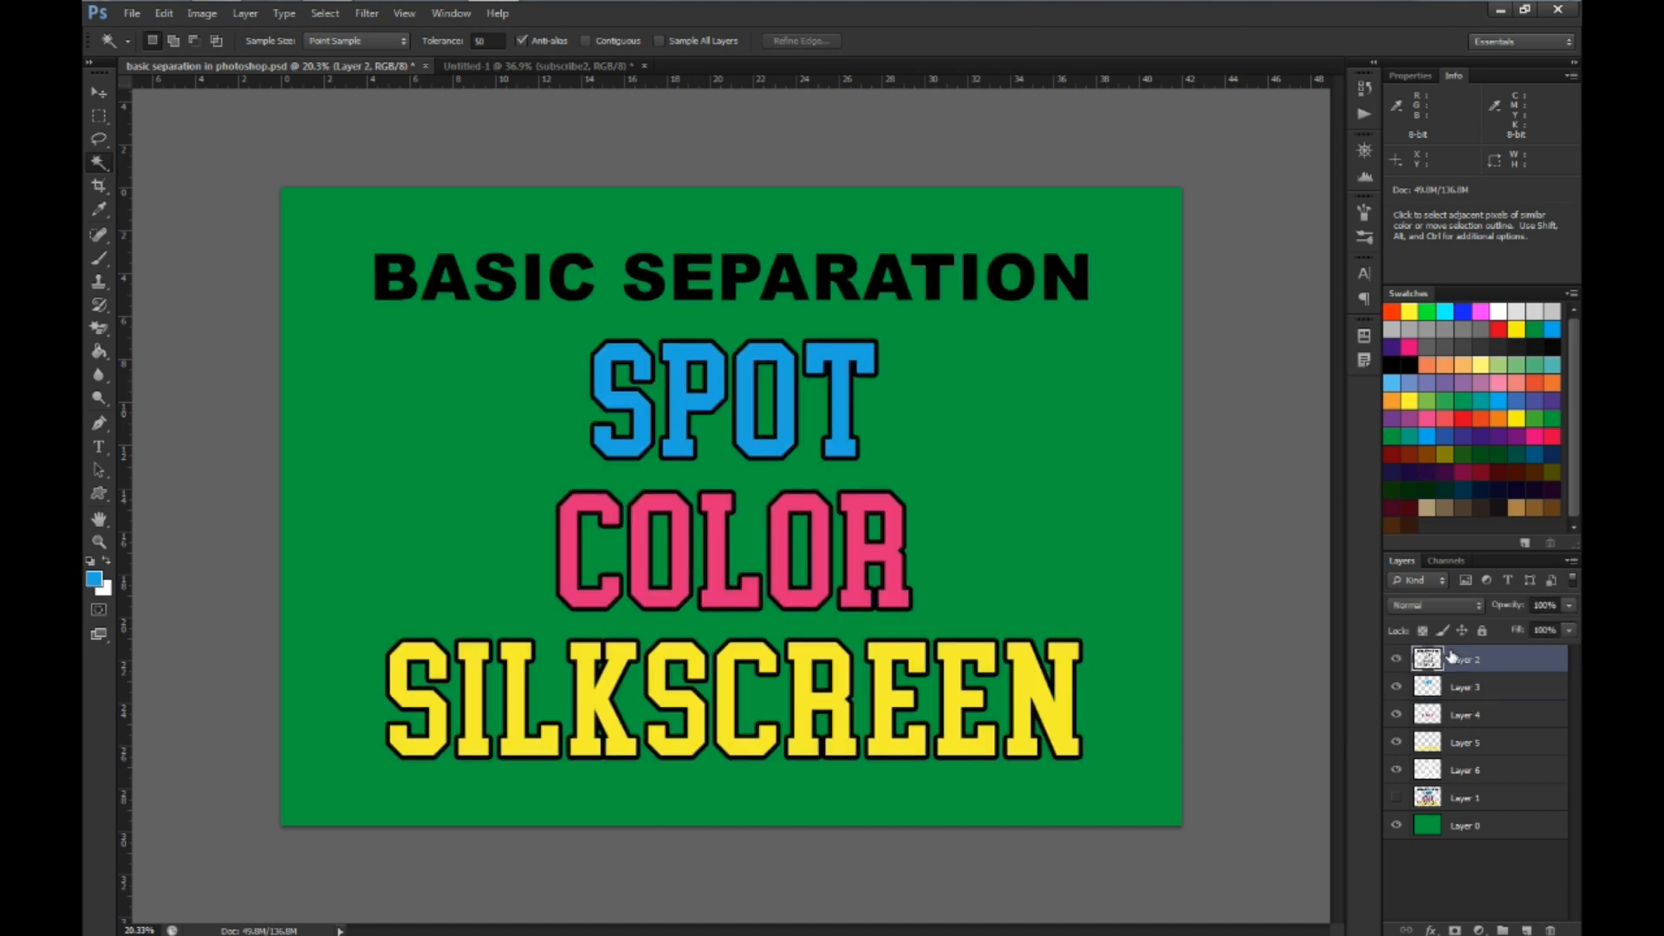
key(ctrl+t)
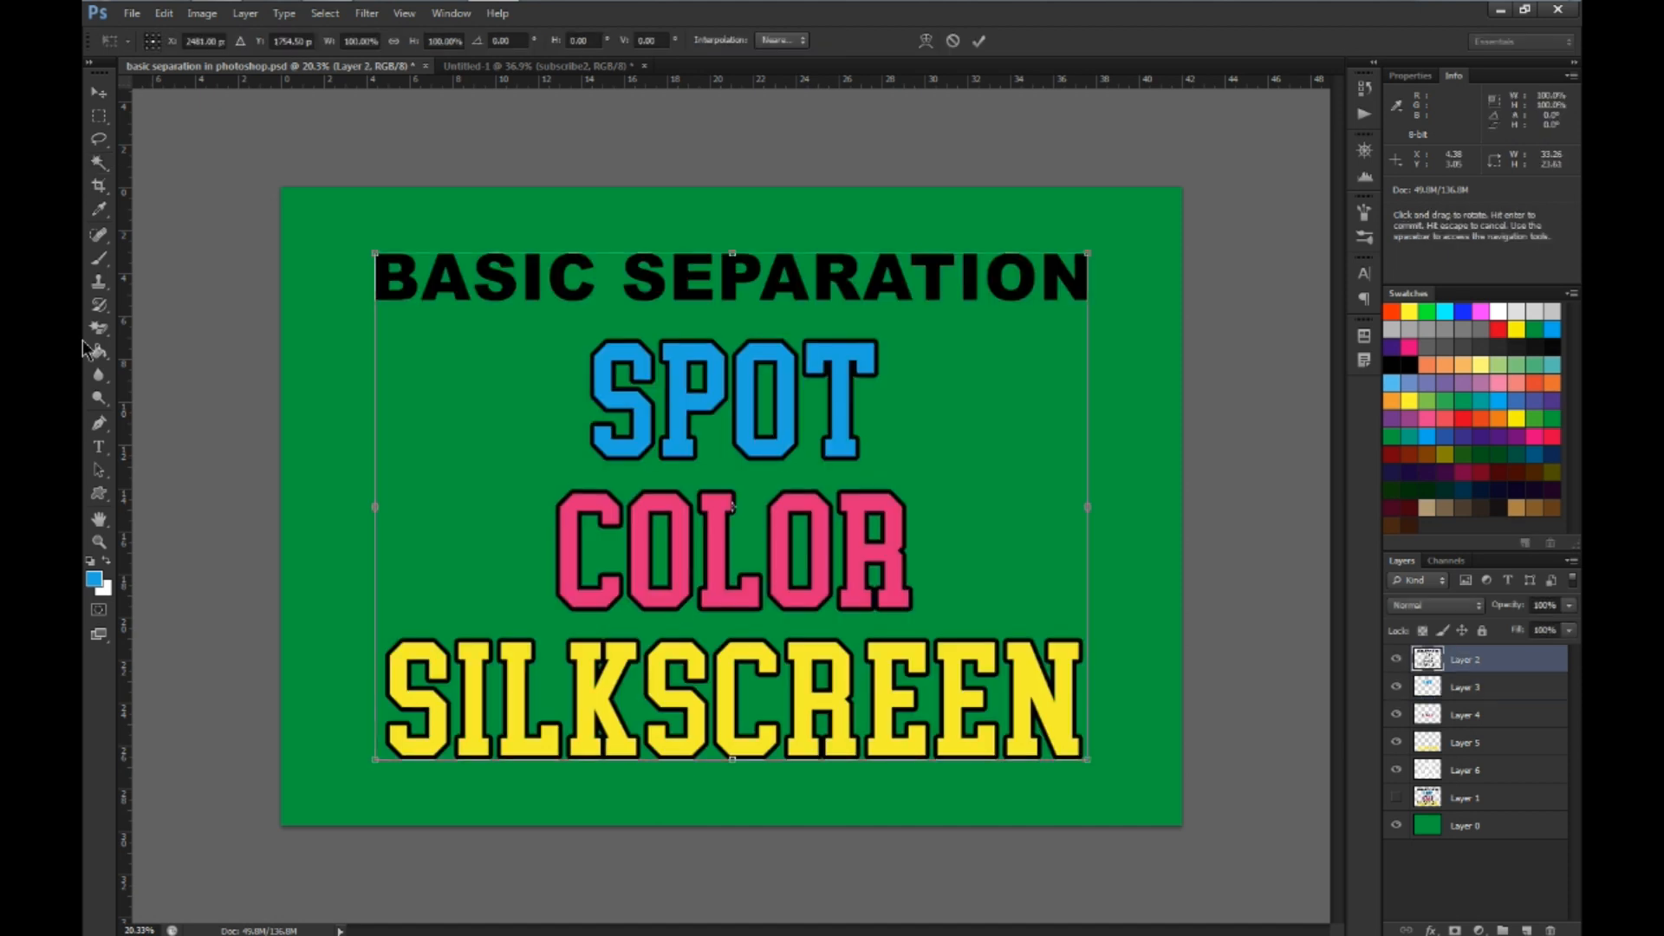
drag(126, 208, 736, 170)
drag(839, 82, 905, 796)
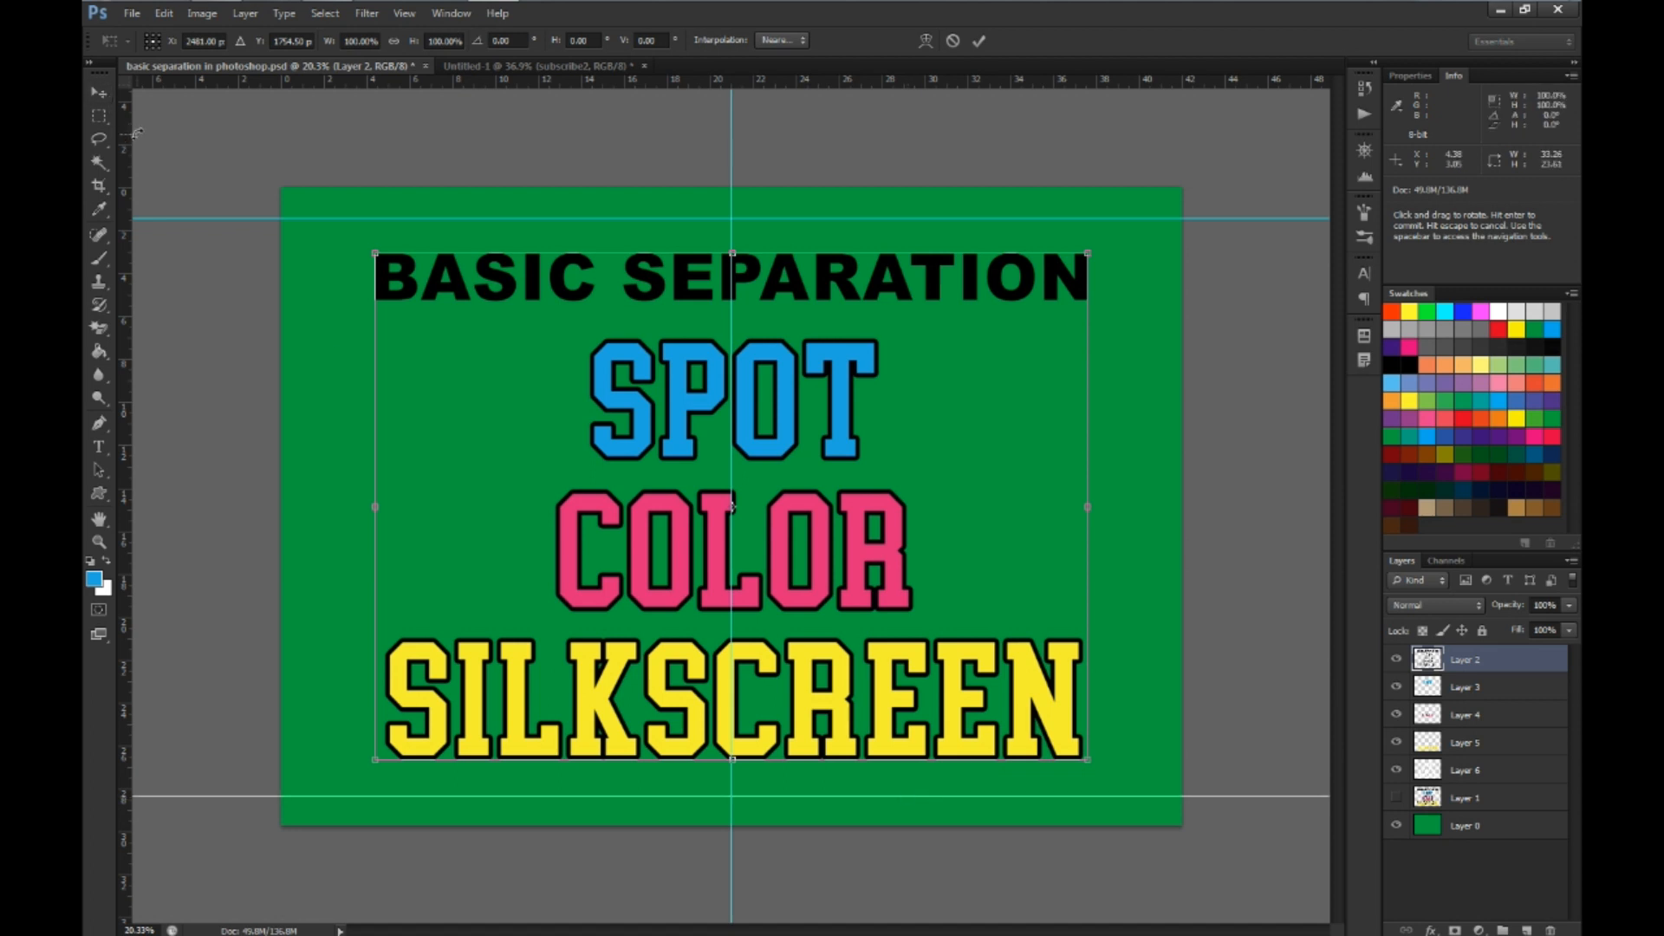
drag(127, 150, 329, 130)
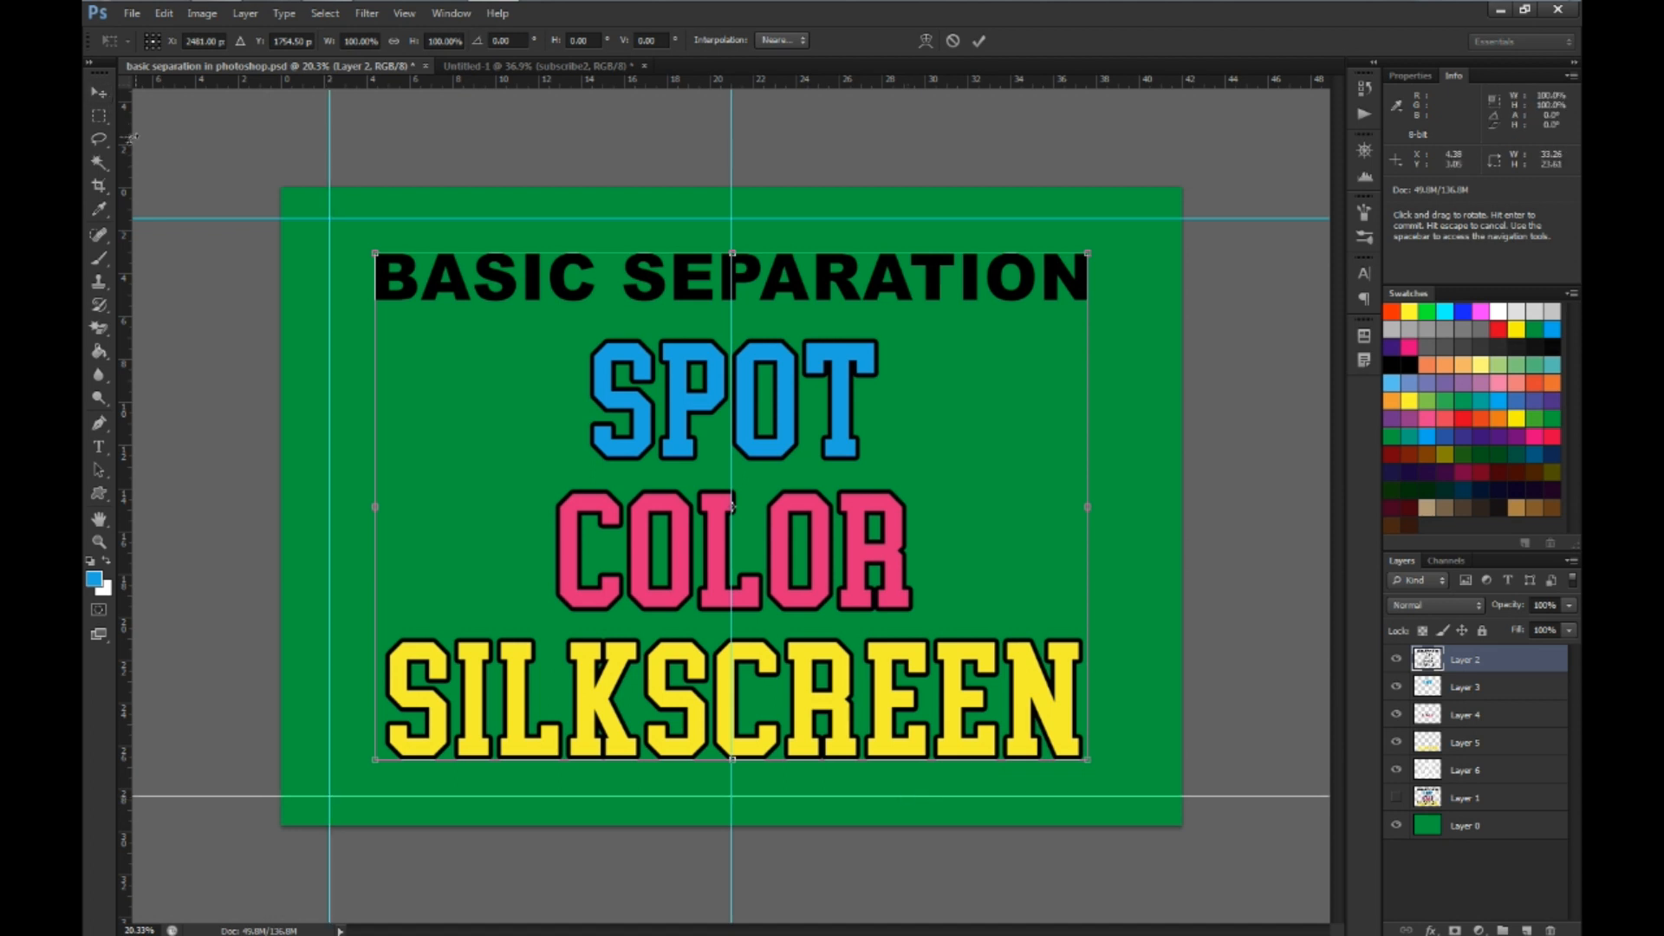
drag(127, 156, 1132, 201)
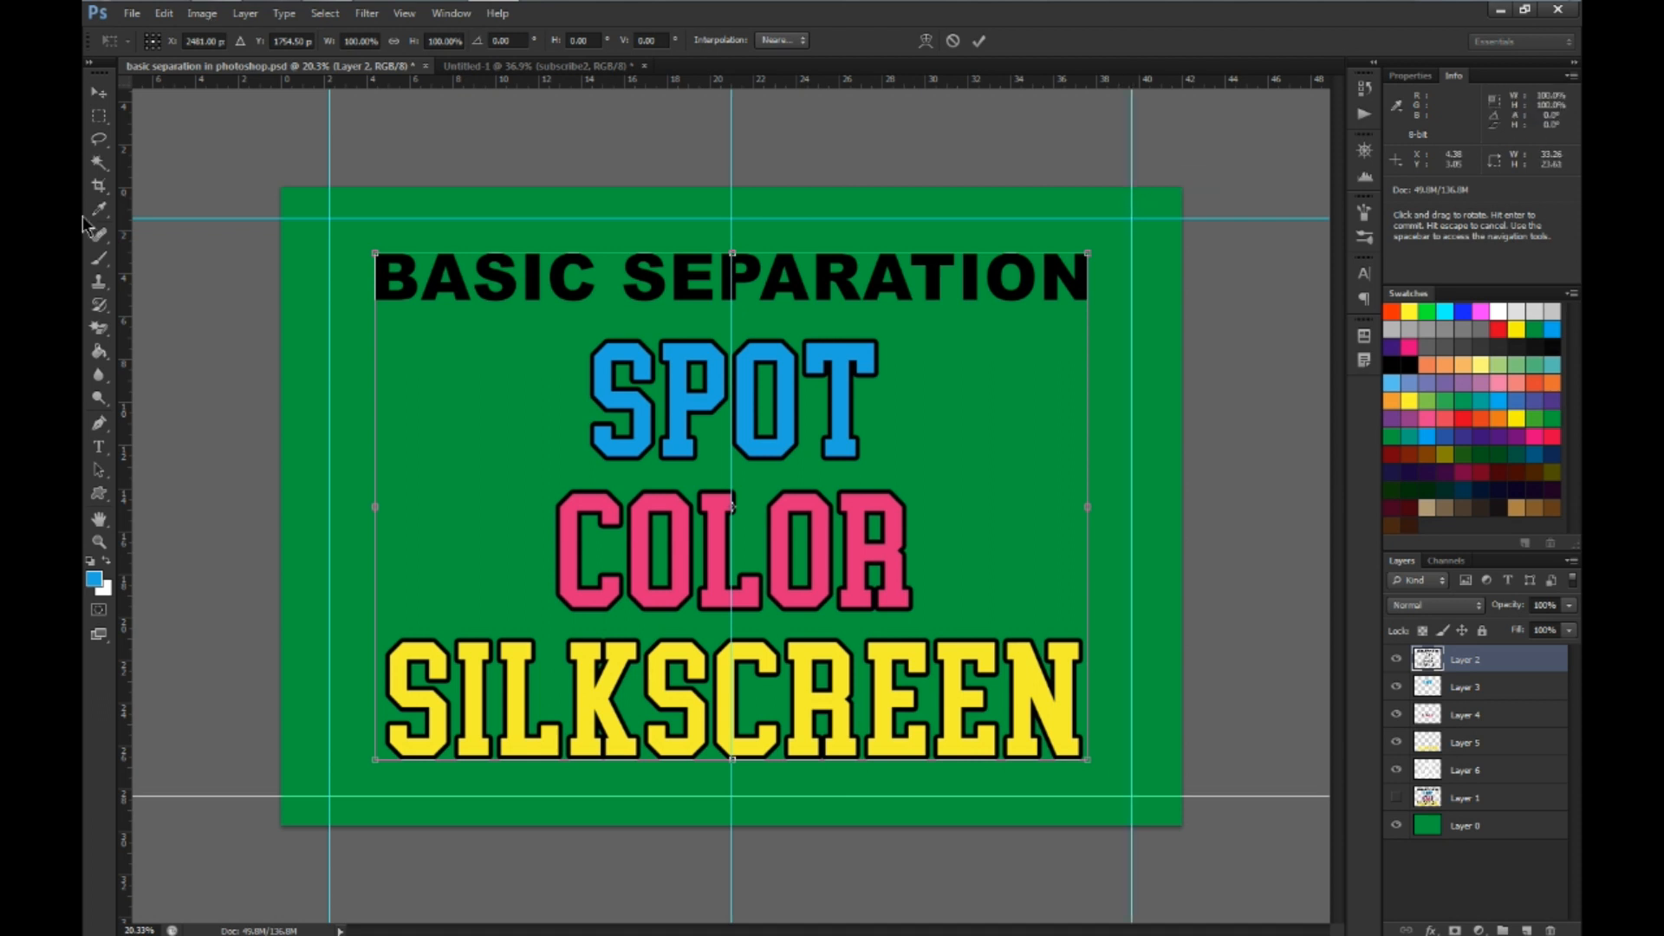
Choose the registration target shape for the Custom Shape tool
click(100, 496)
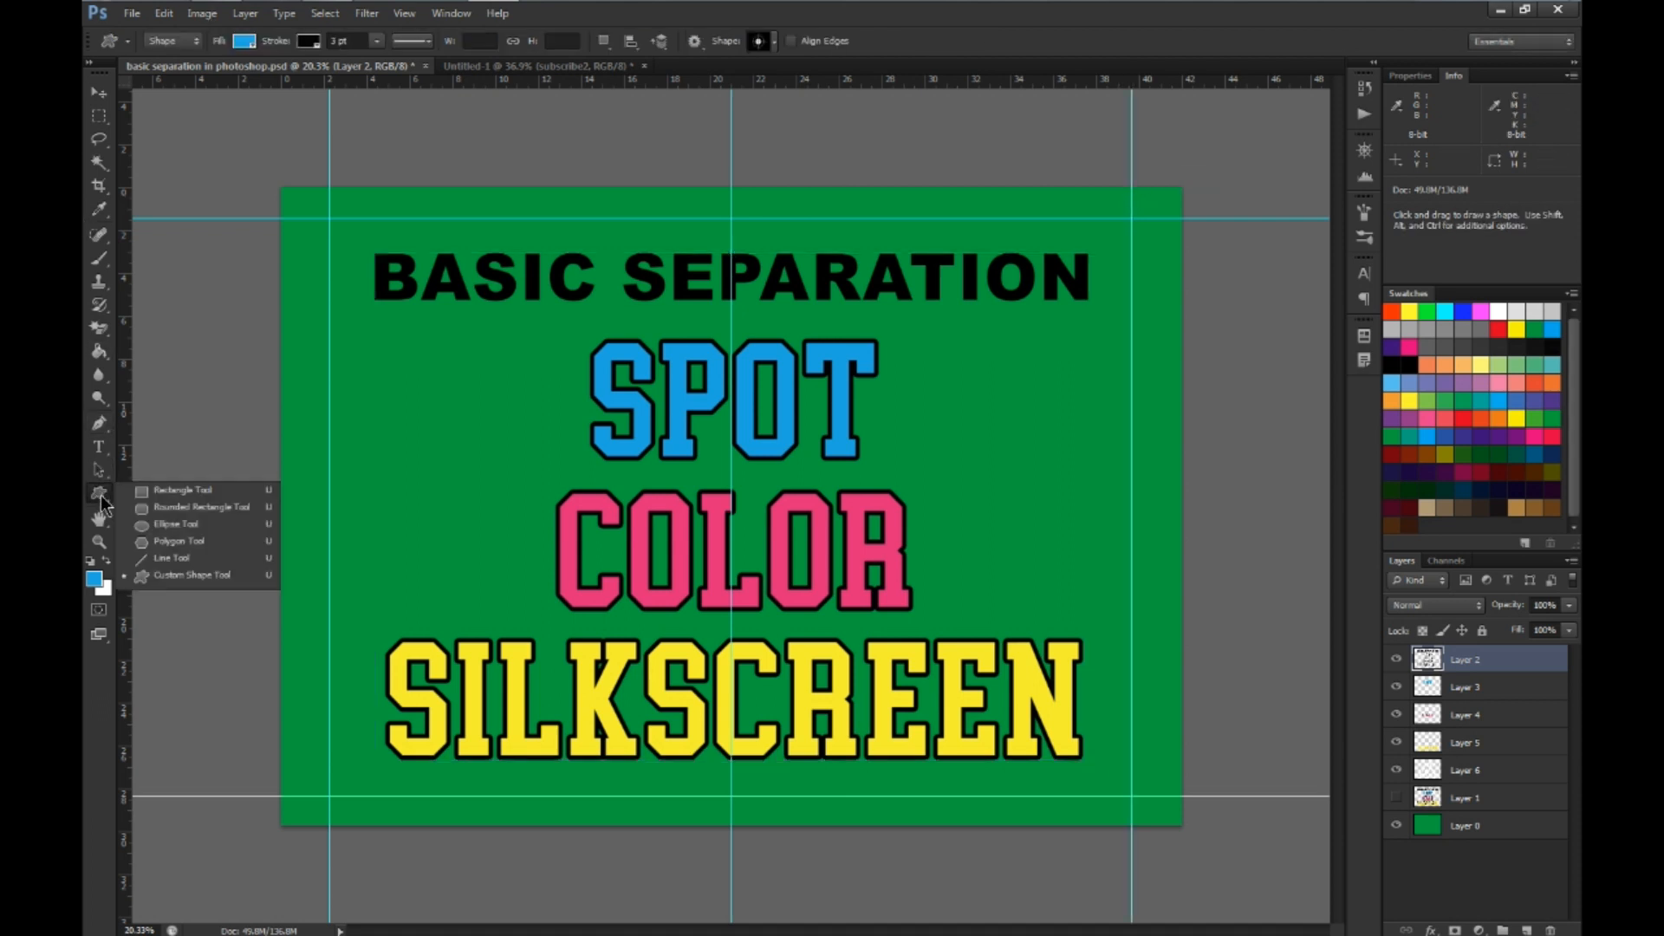
click(170, 575)
click(771, 43)
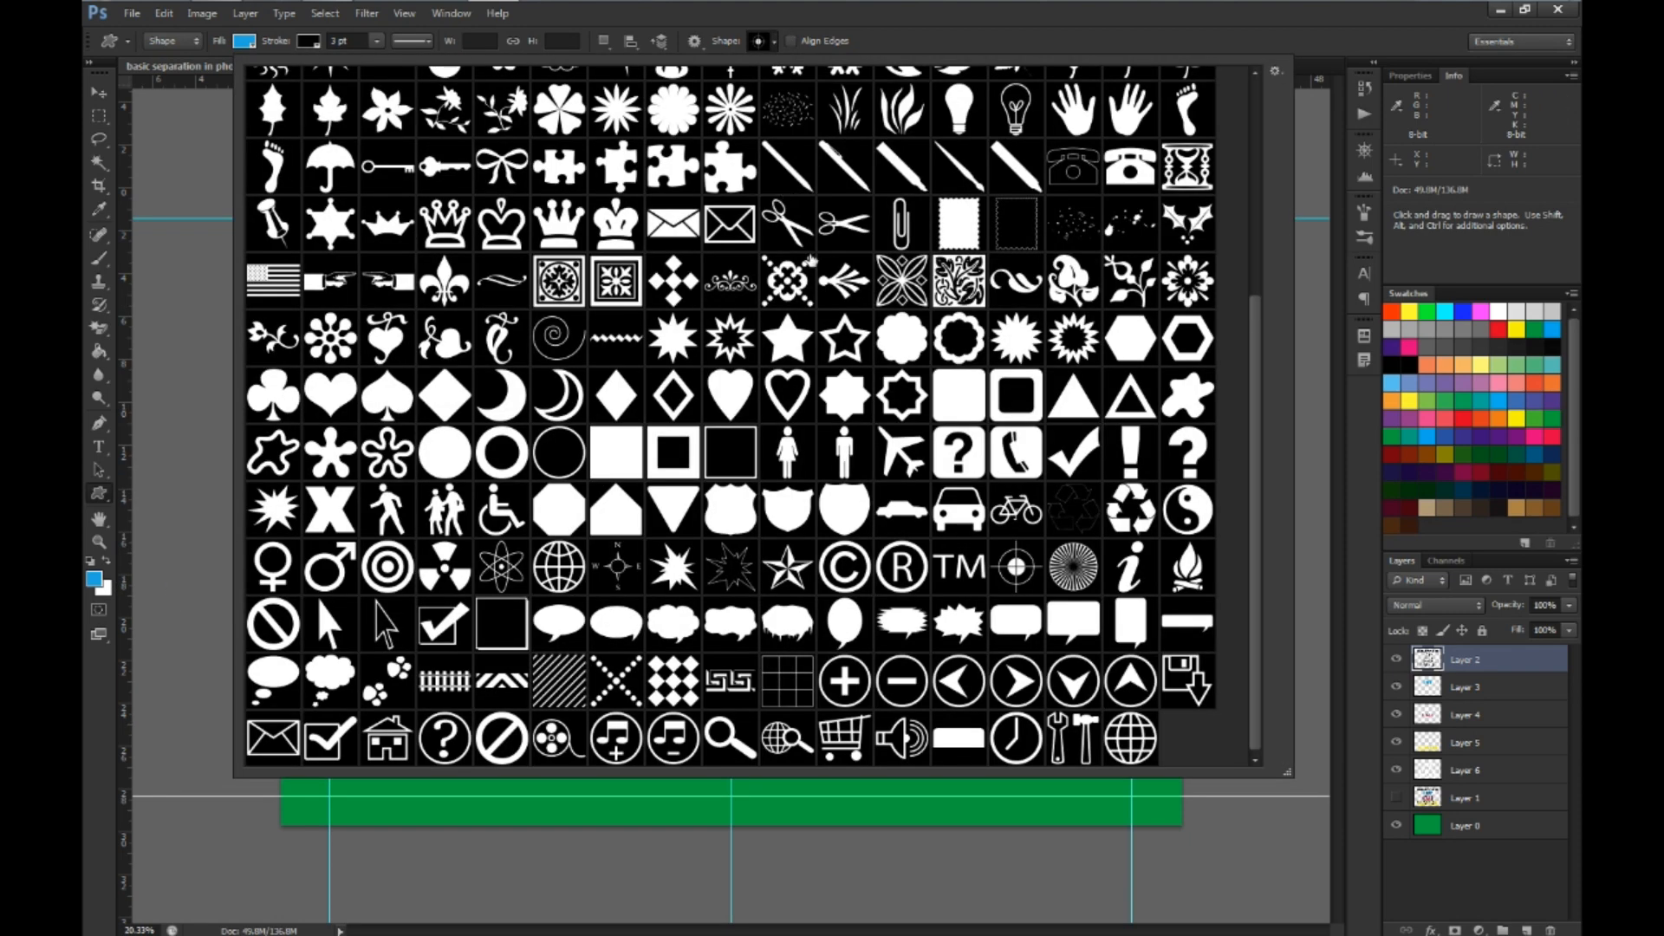
click(1018, 576)
click(894, 53)
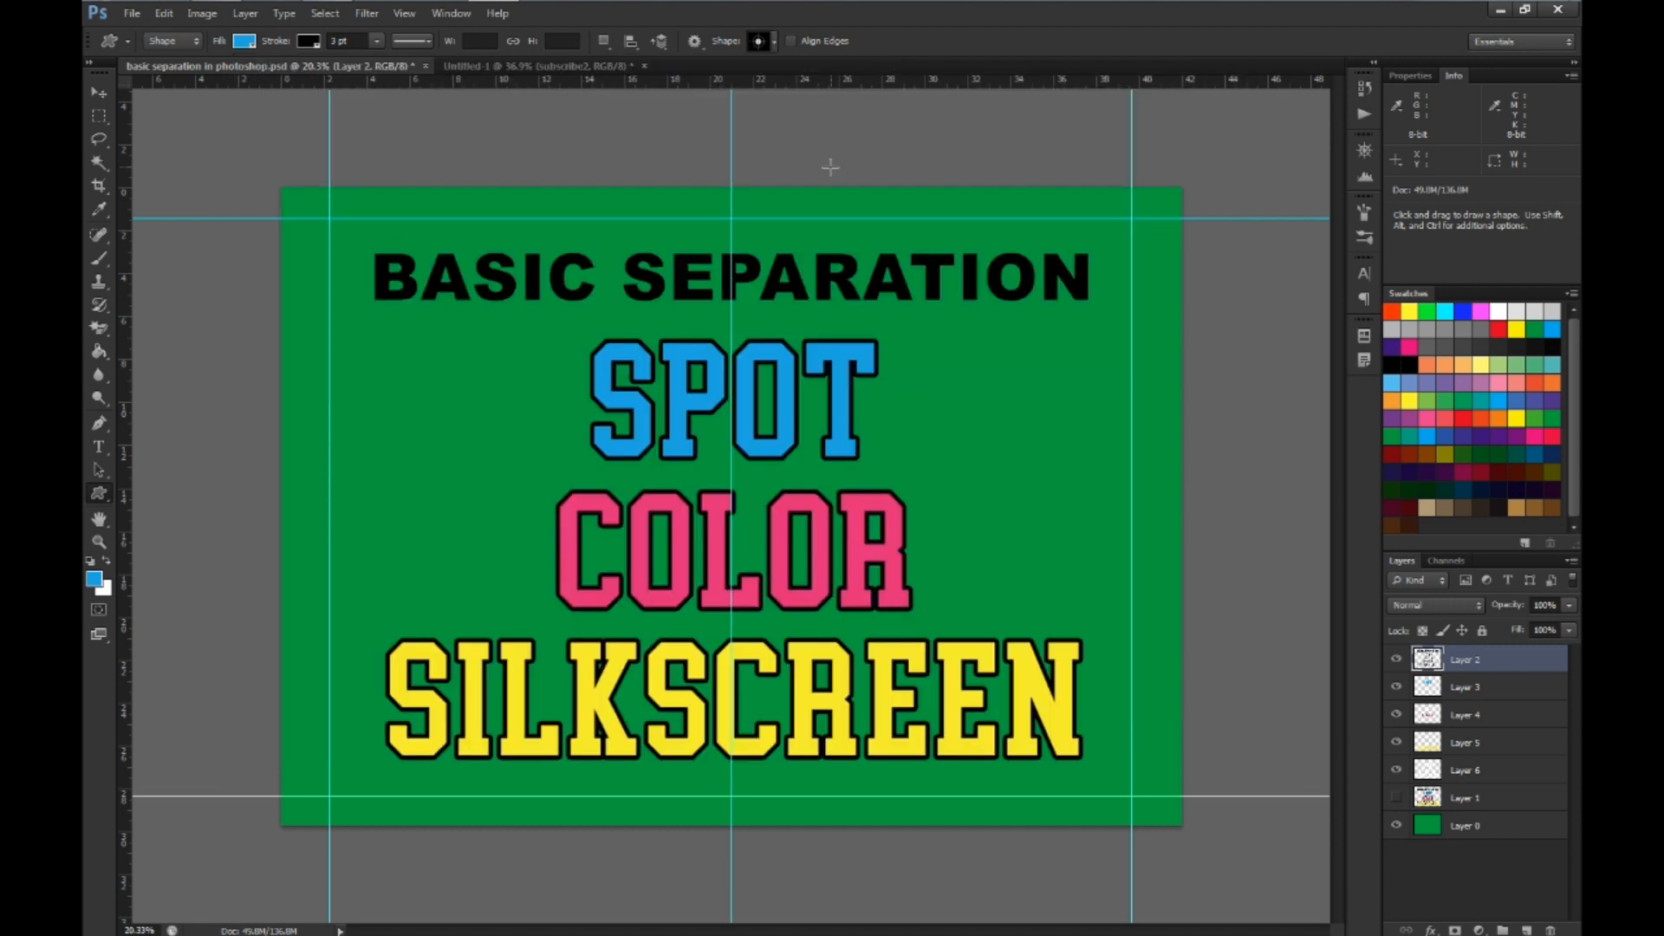
Place a 250 px registration mark, drawn from center with proportions preserved, where the center guide meets the upper guide
scroll(736, 209, up, 2)
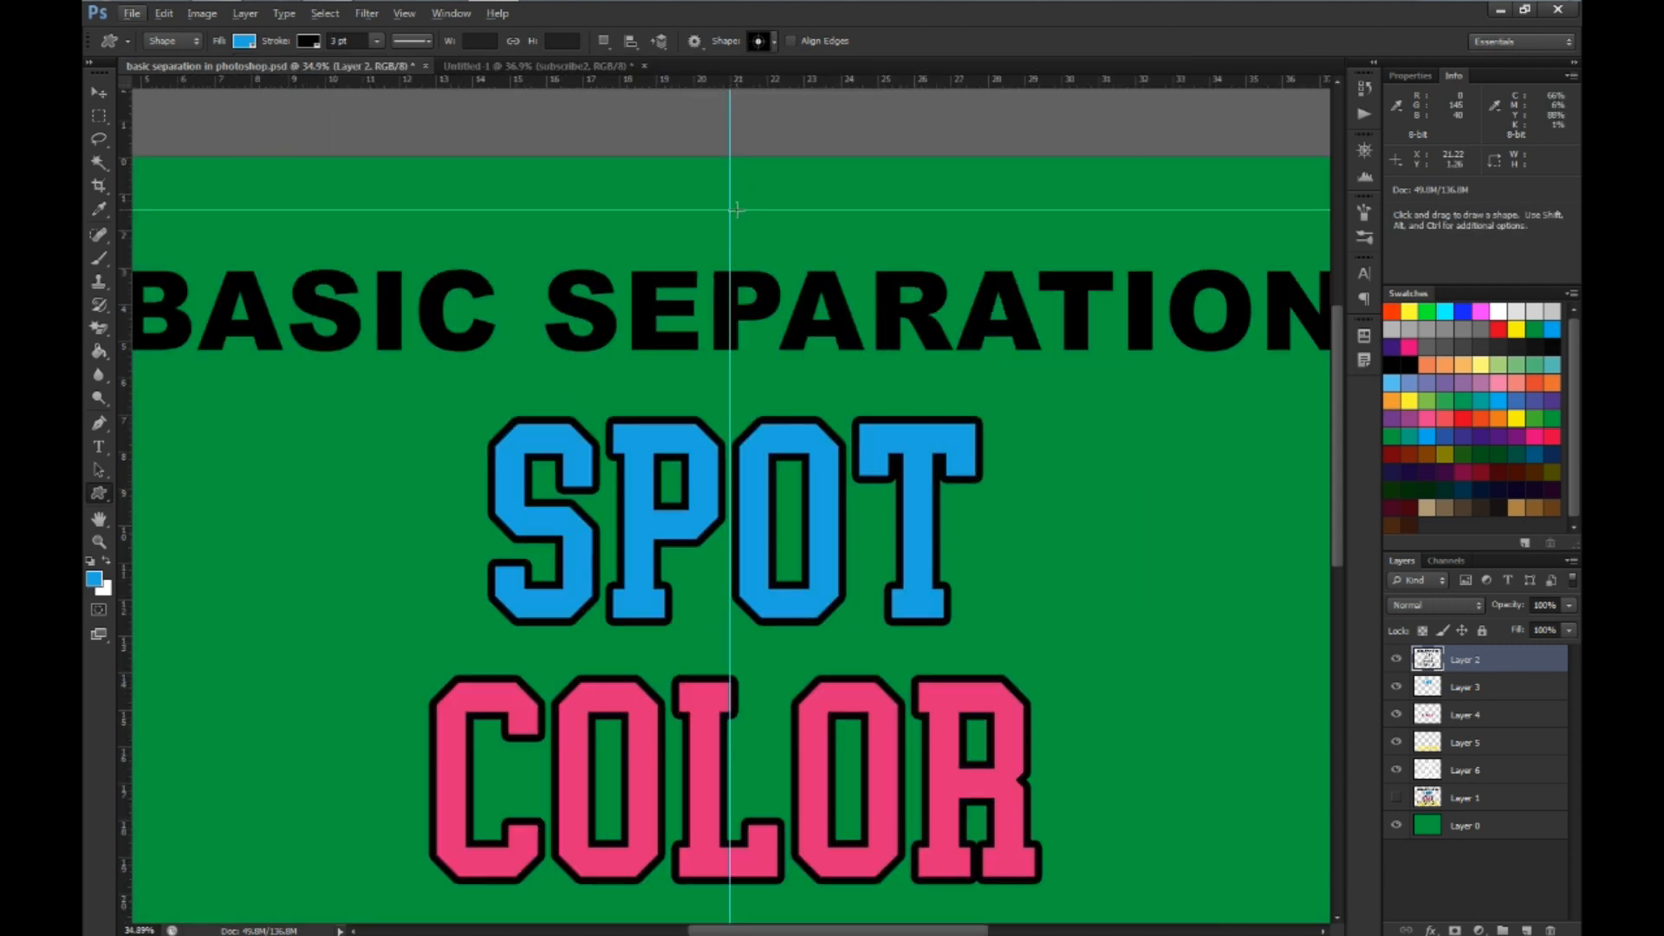
scroll(736, 209, up, 2)
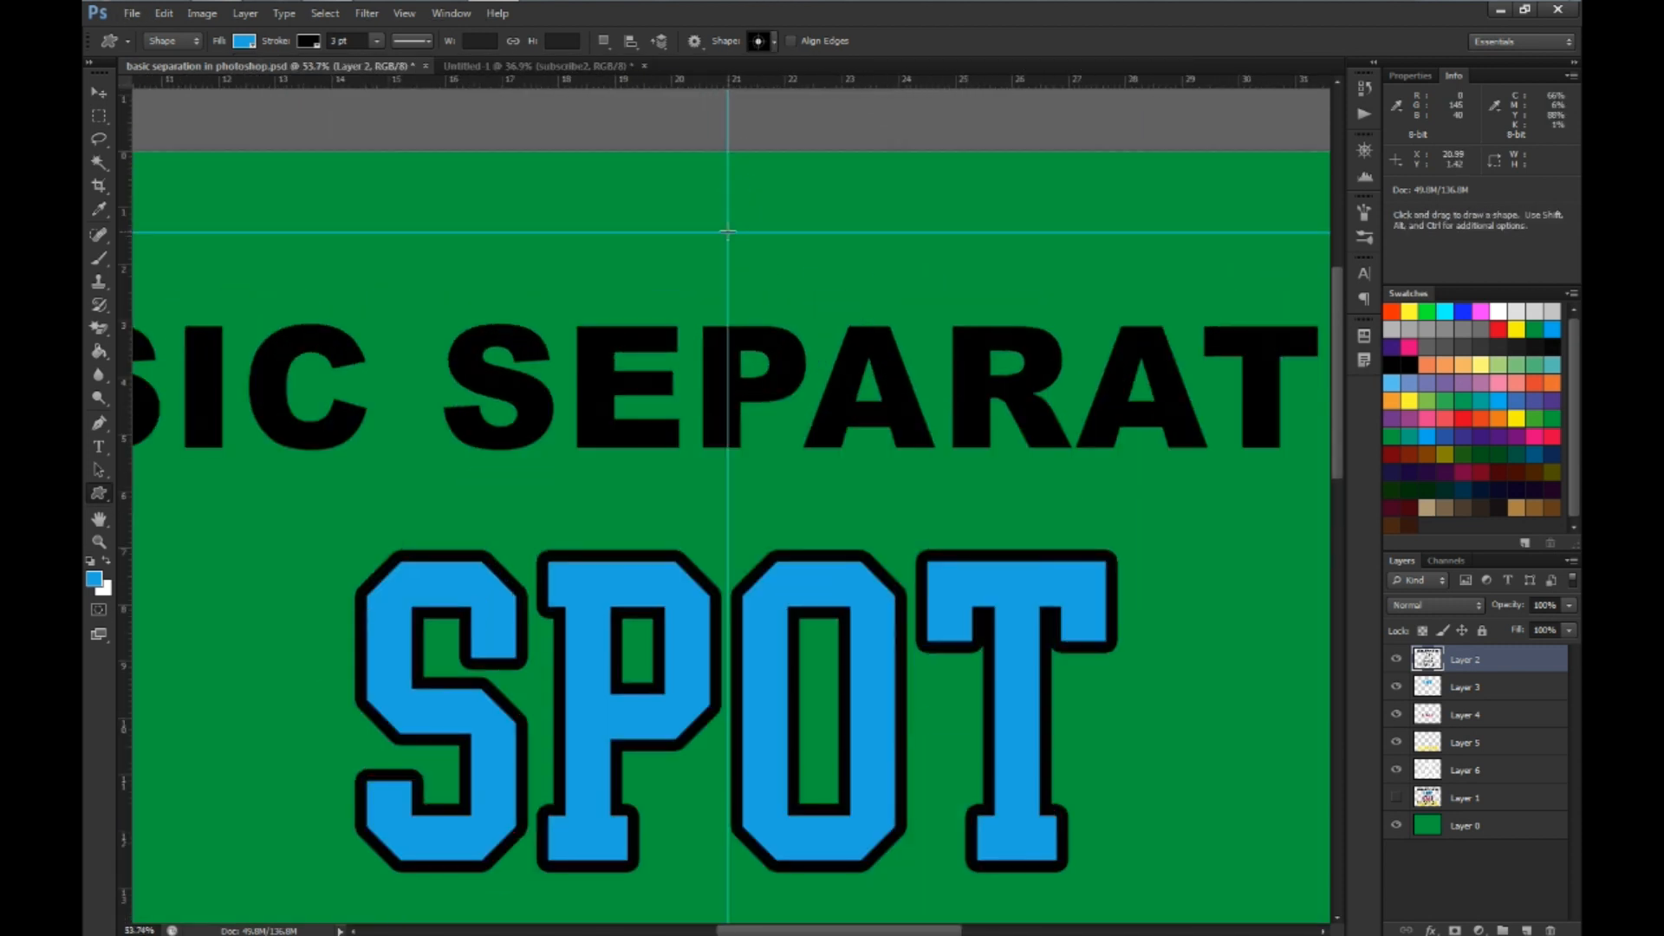
click(727, 233)
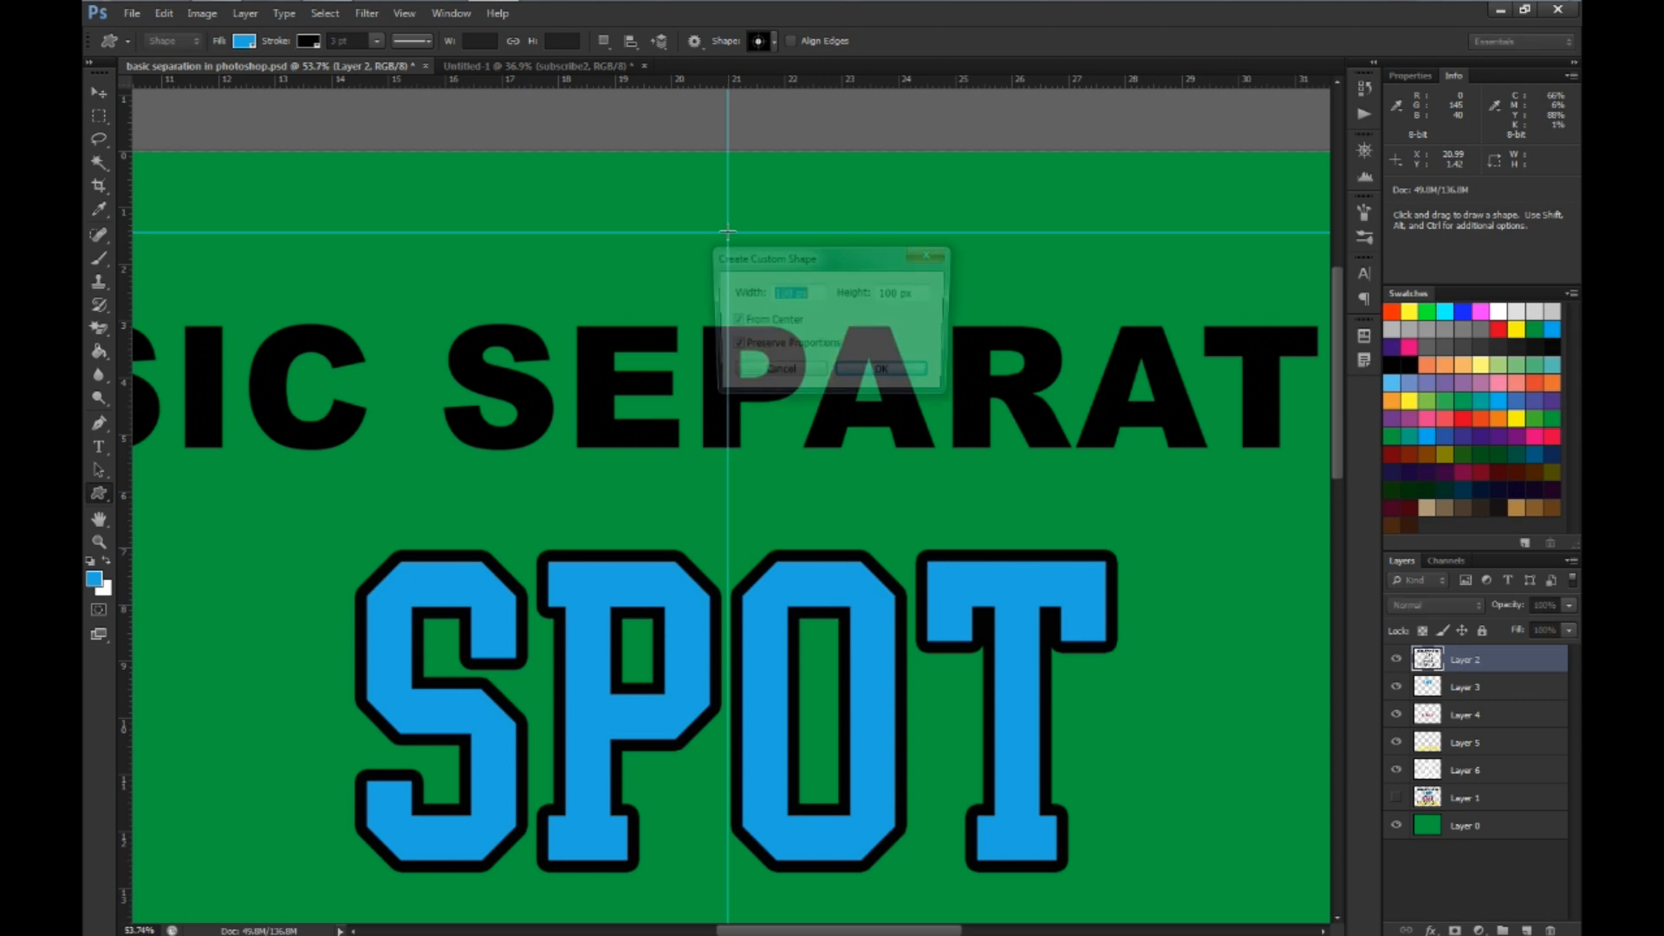
click(730, 346)
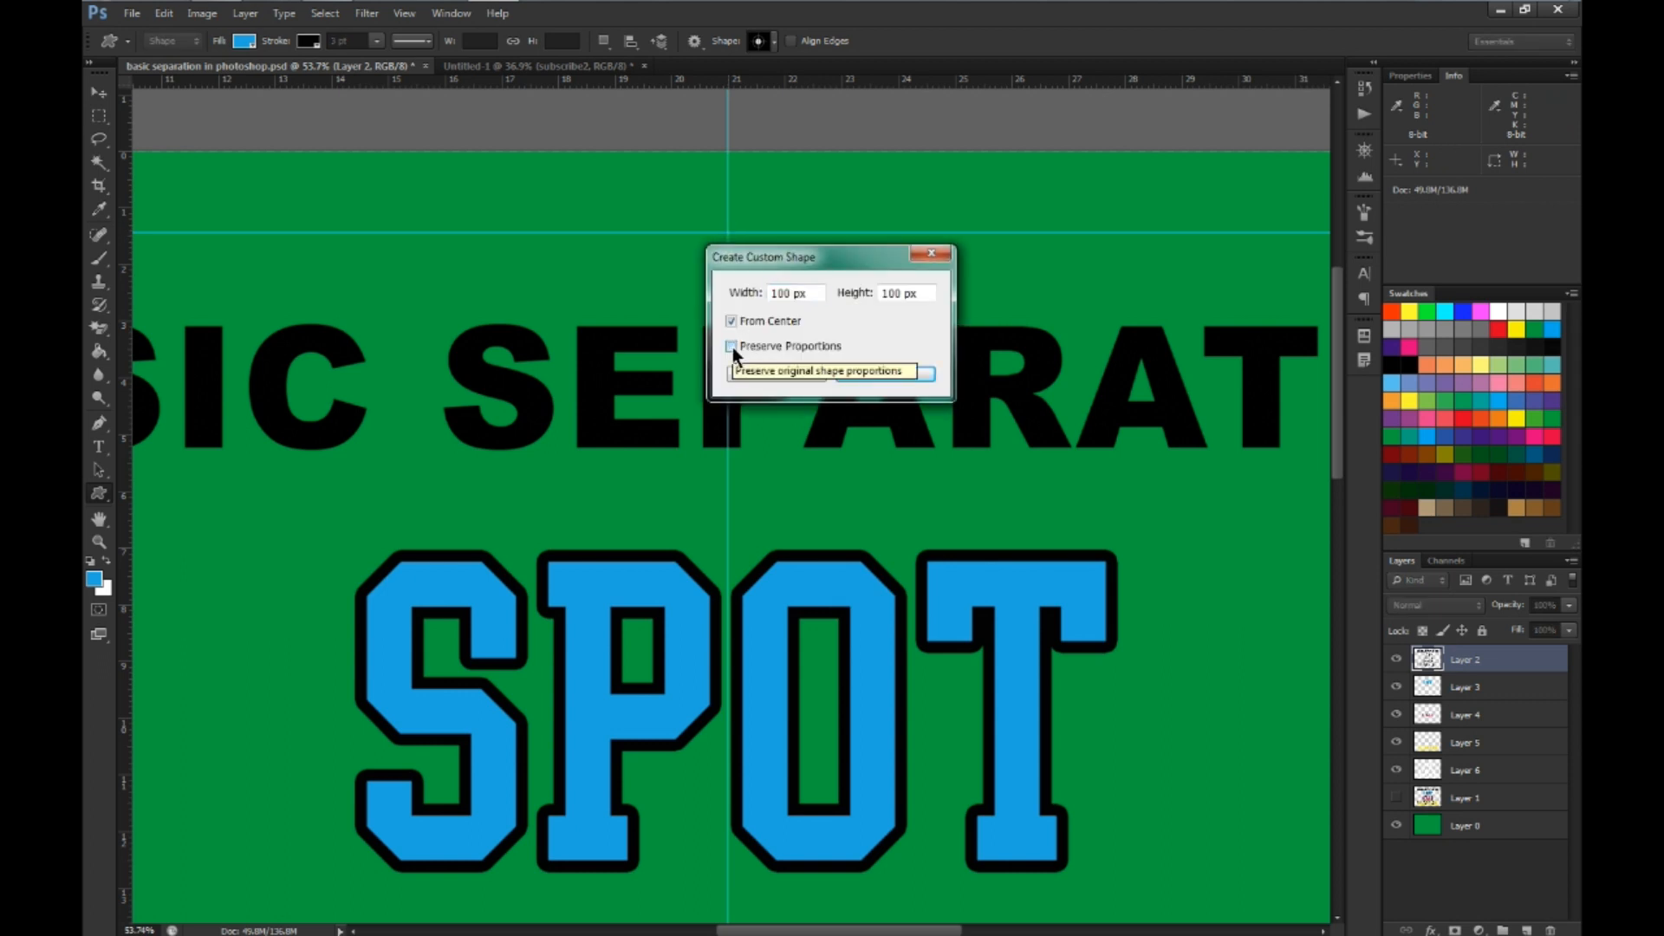
click(731, 346)
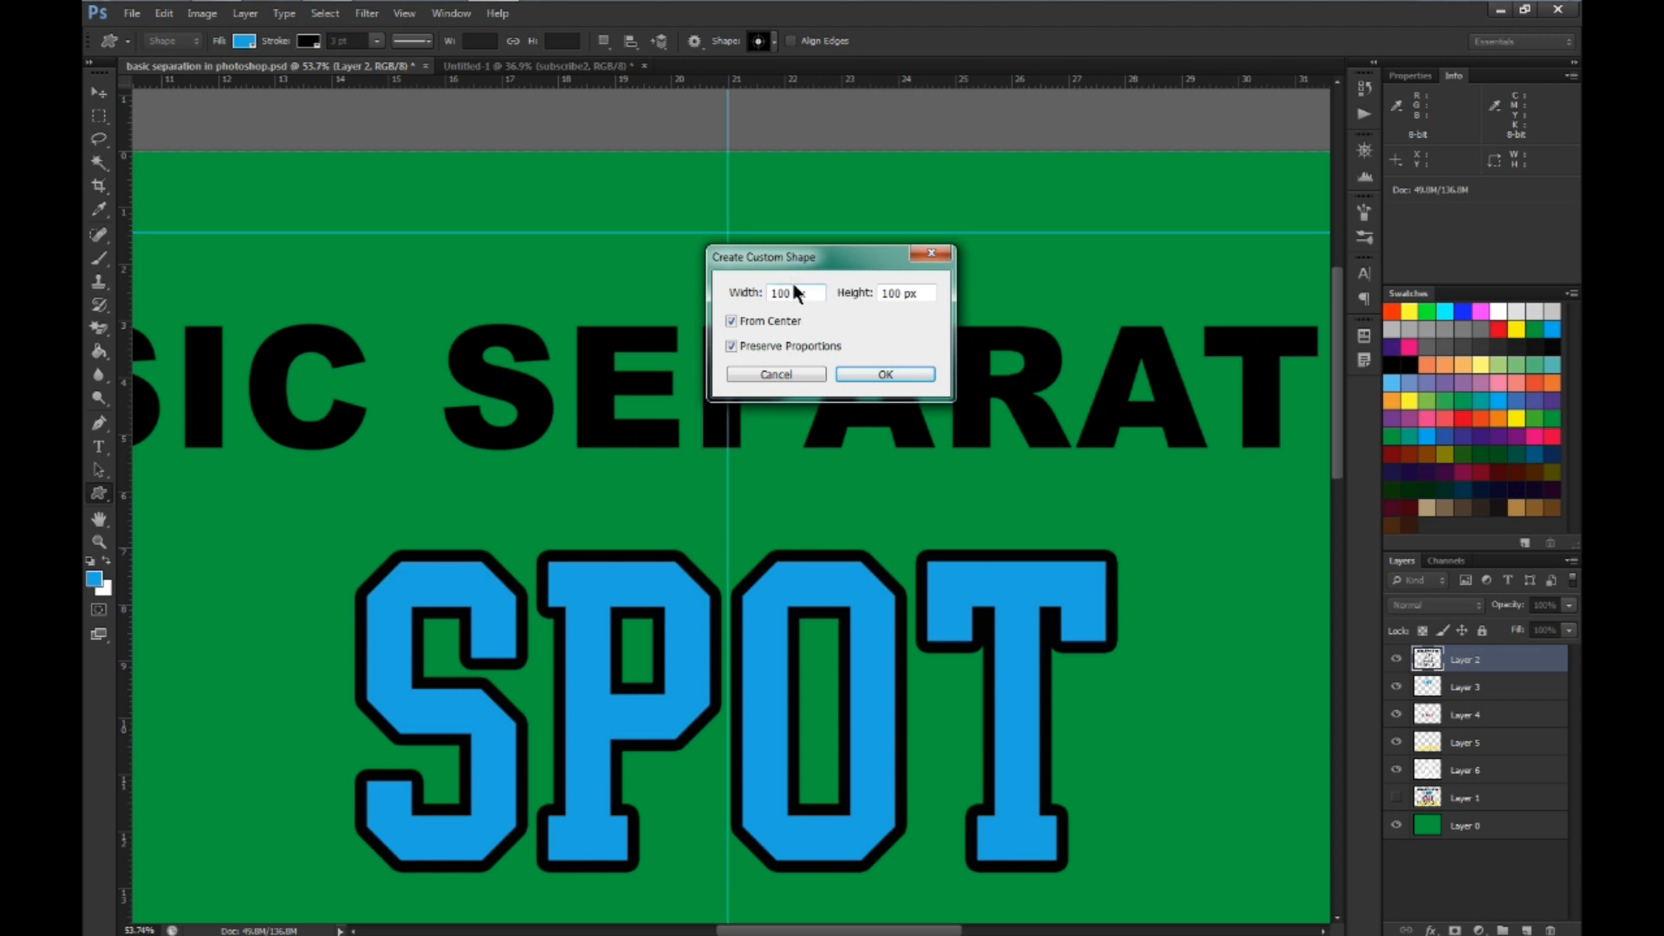
drag(790, 293, 764, 288)
text(250)
key(Return)
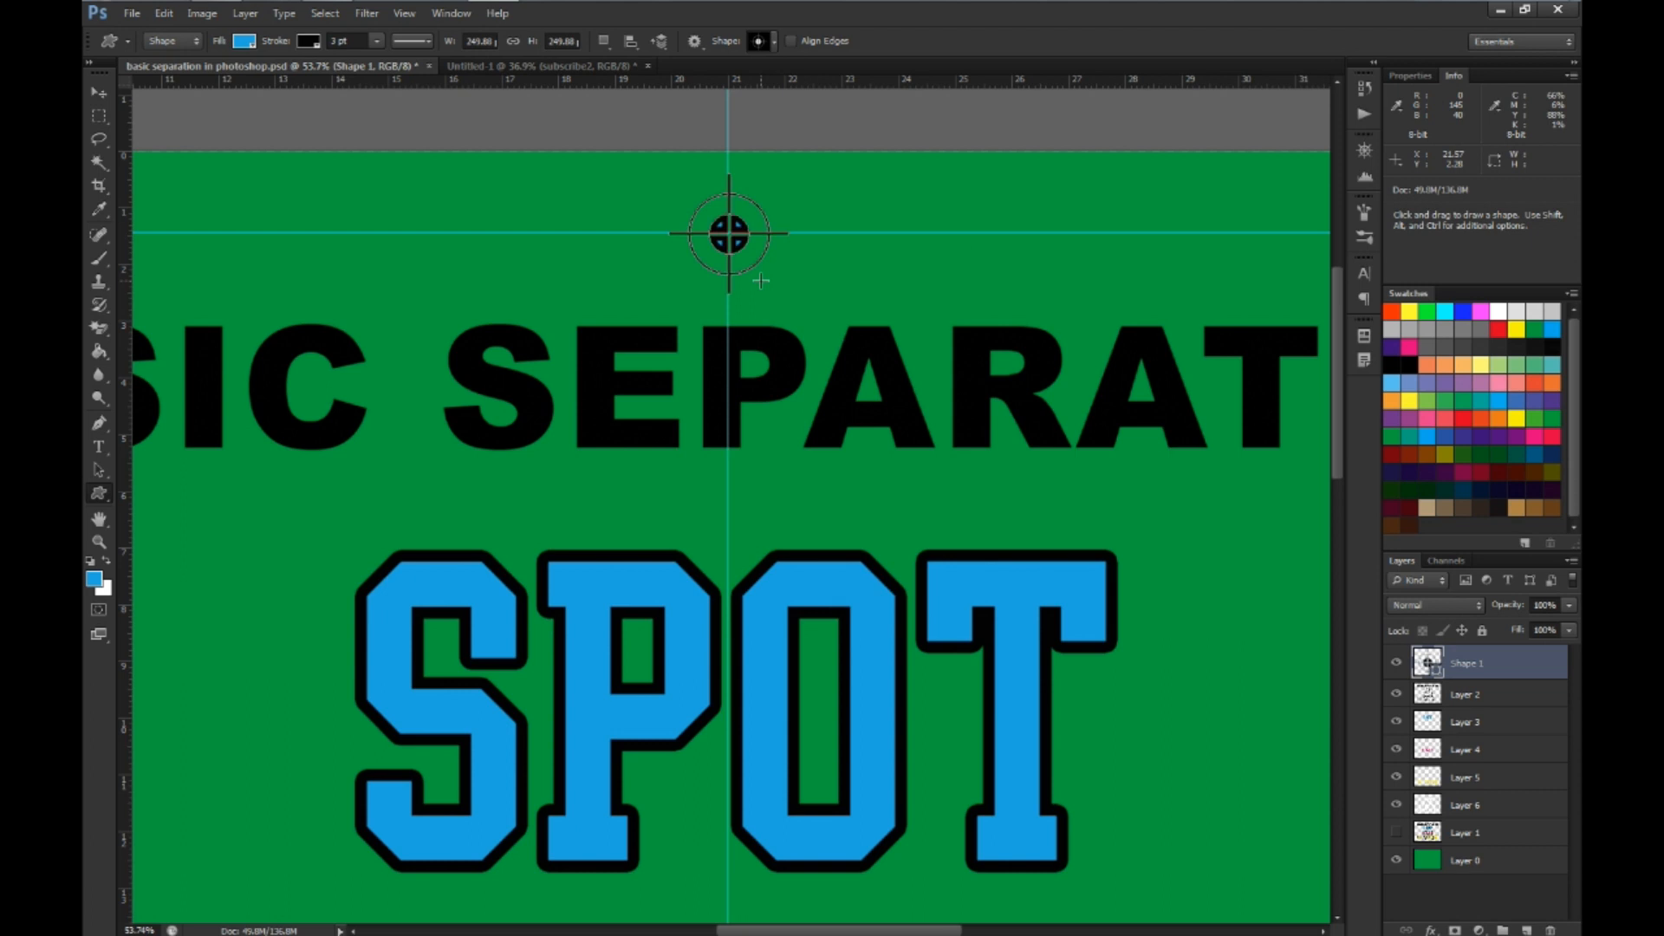
Set the registration mark's fill color to black
click(244, 41)
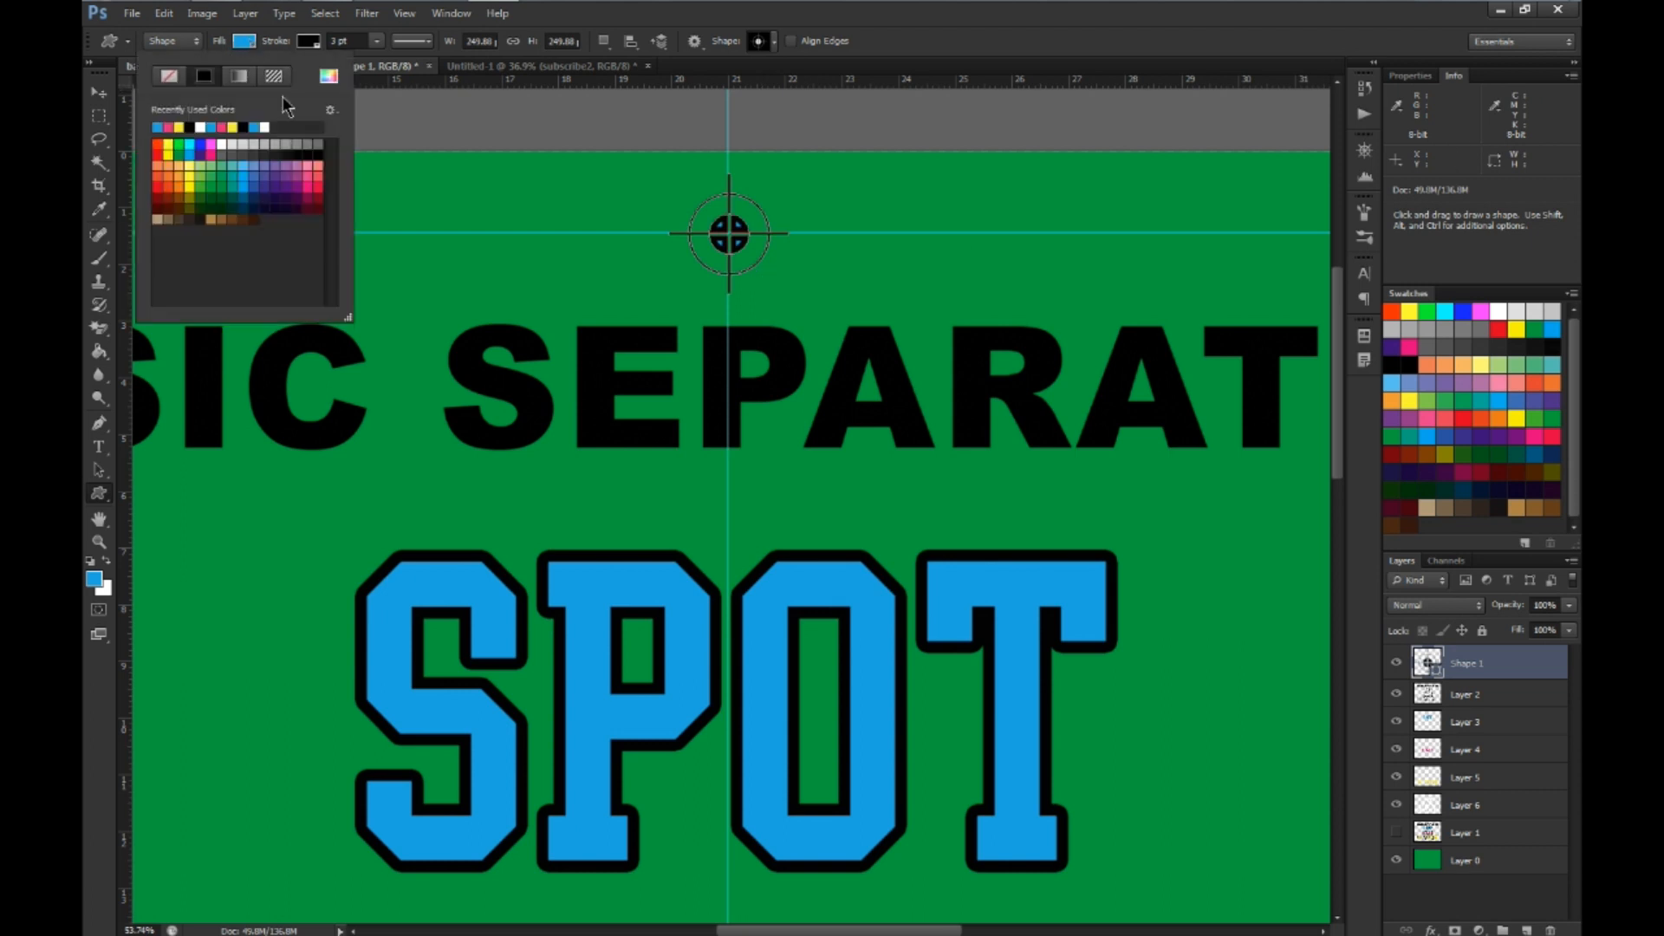
click(322, 150)
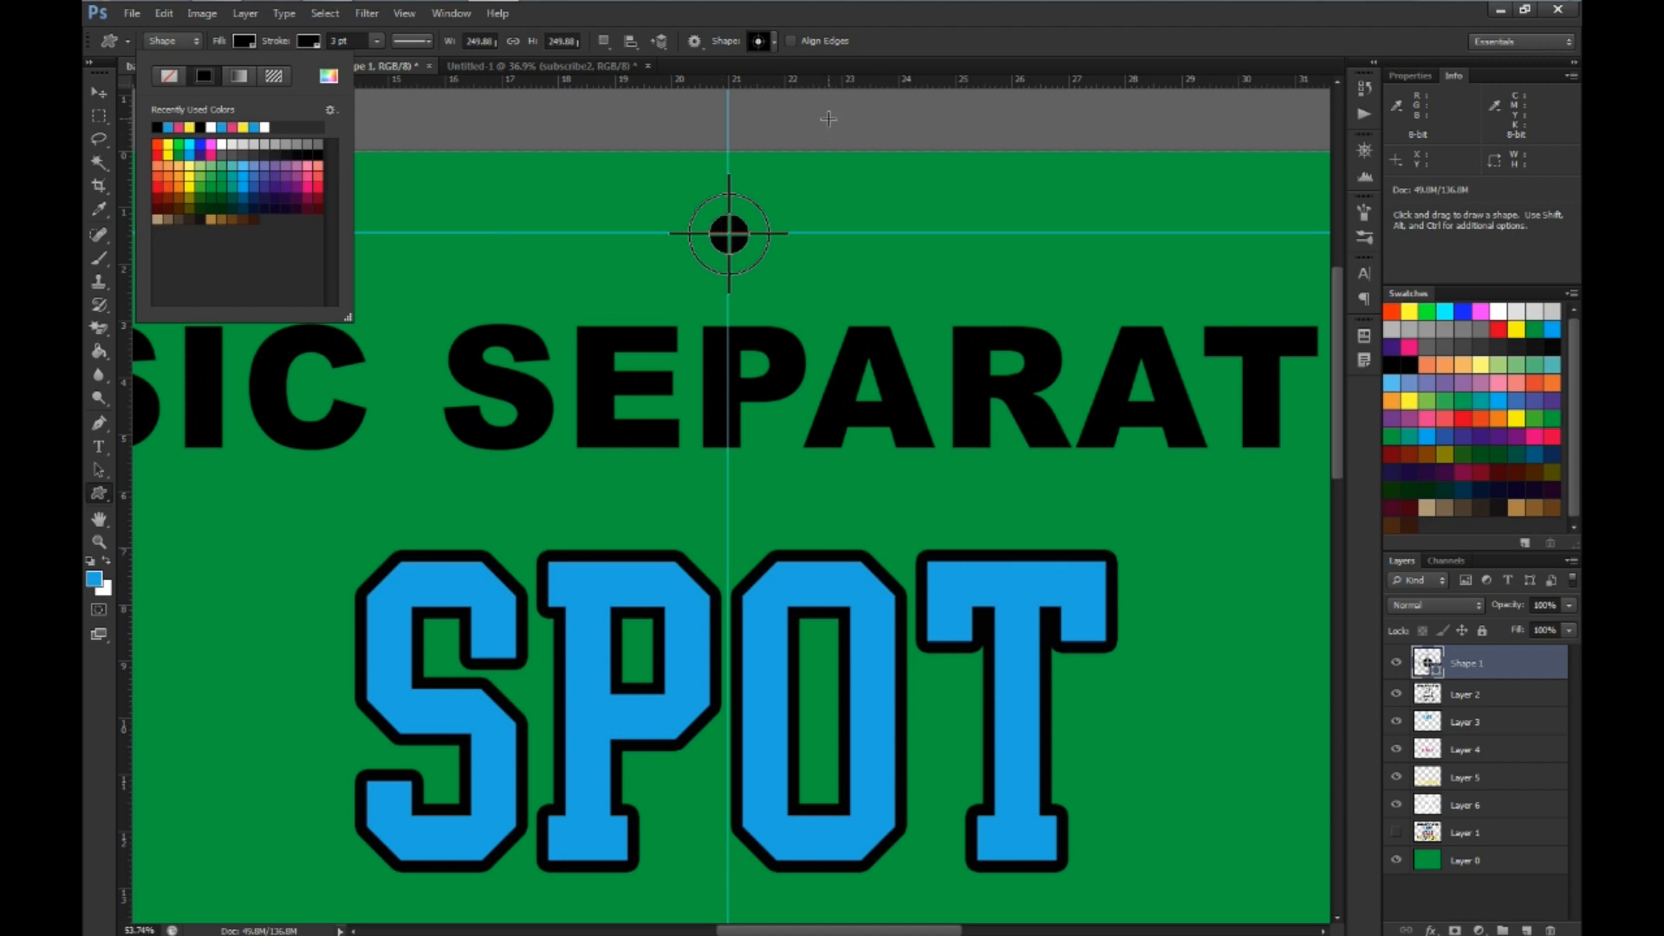
key(Escape)
Place 250 px registration marks at the upper-left and upper-right guide intersections of the artwork
scroll(802, 246, down, 2)
scroll(801, 246, down, 3)
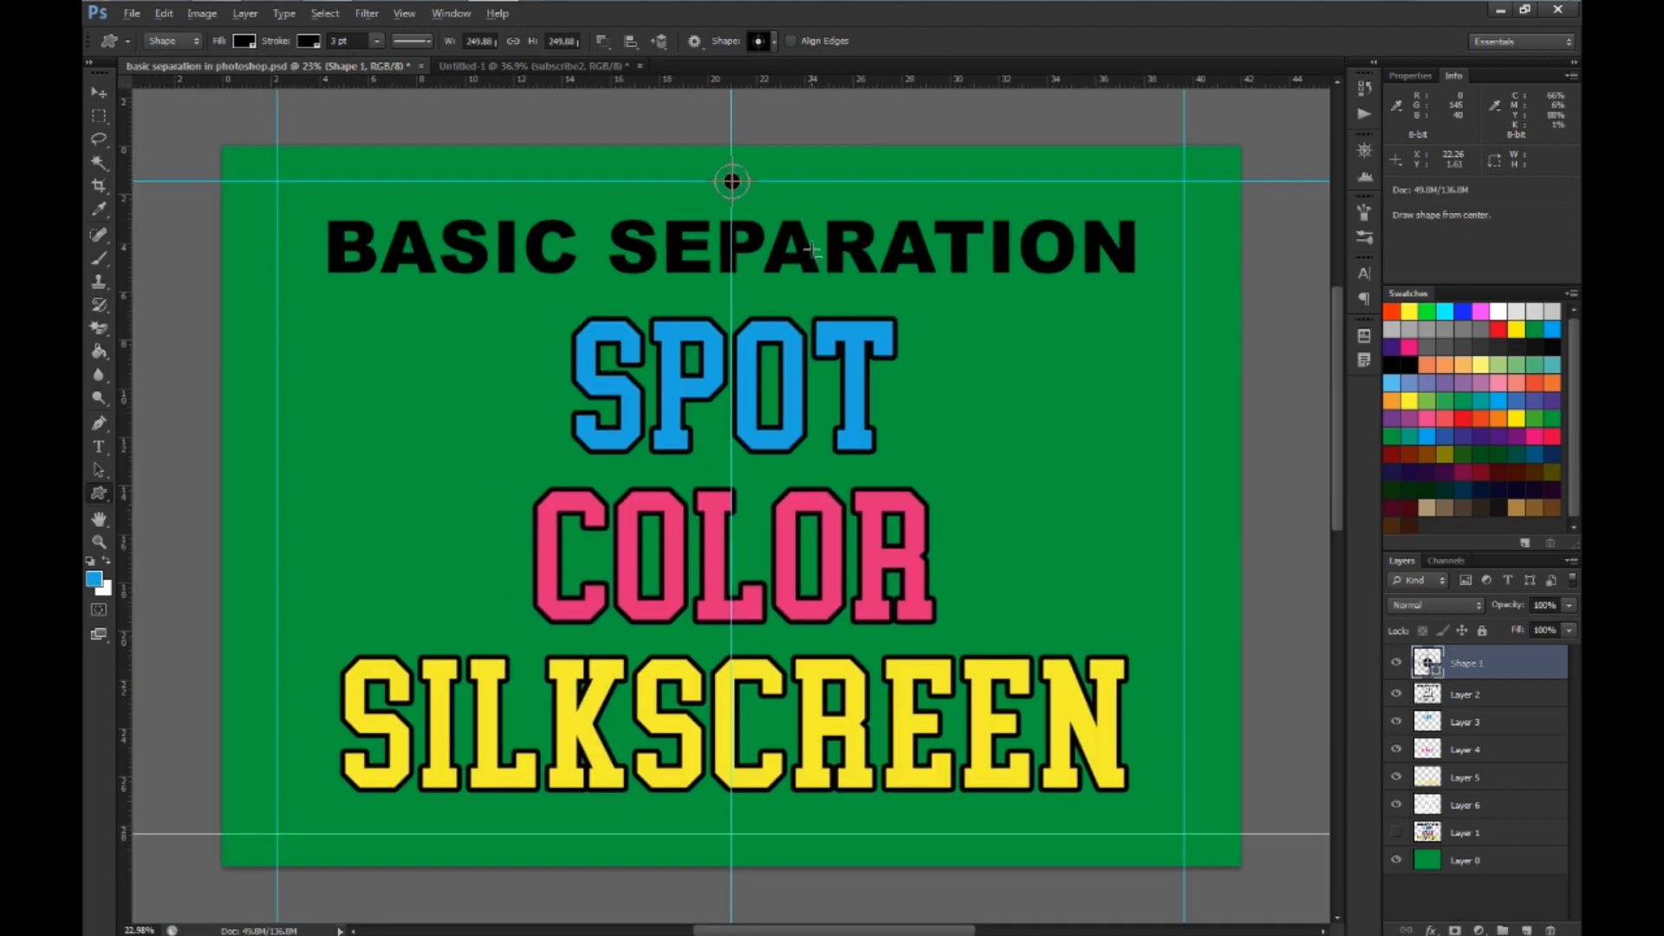
scroll(247, 137, up, 3)
scroll(247, 136, up, 2)
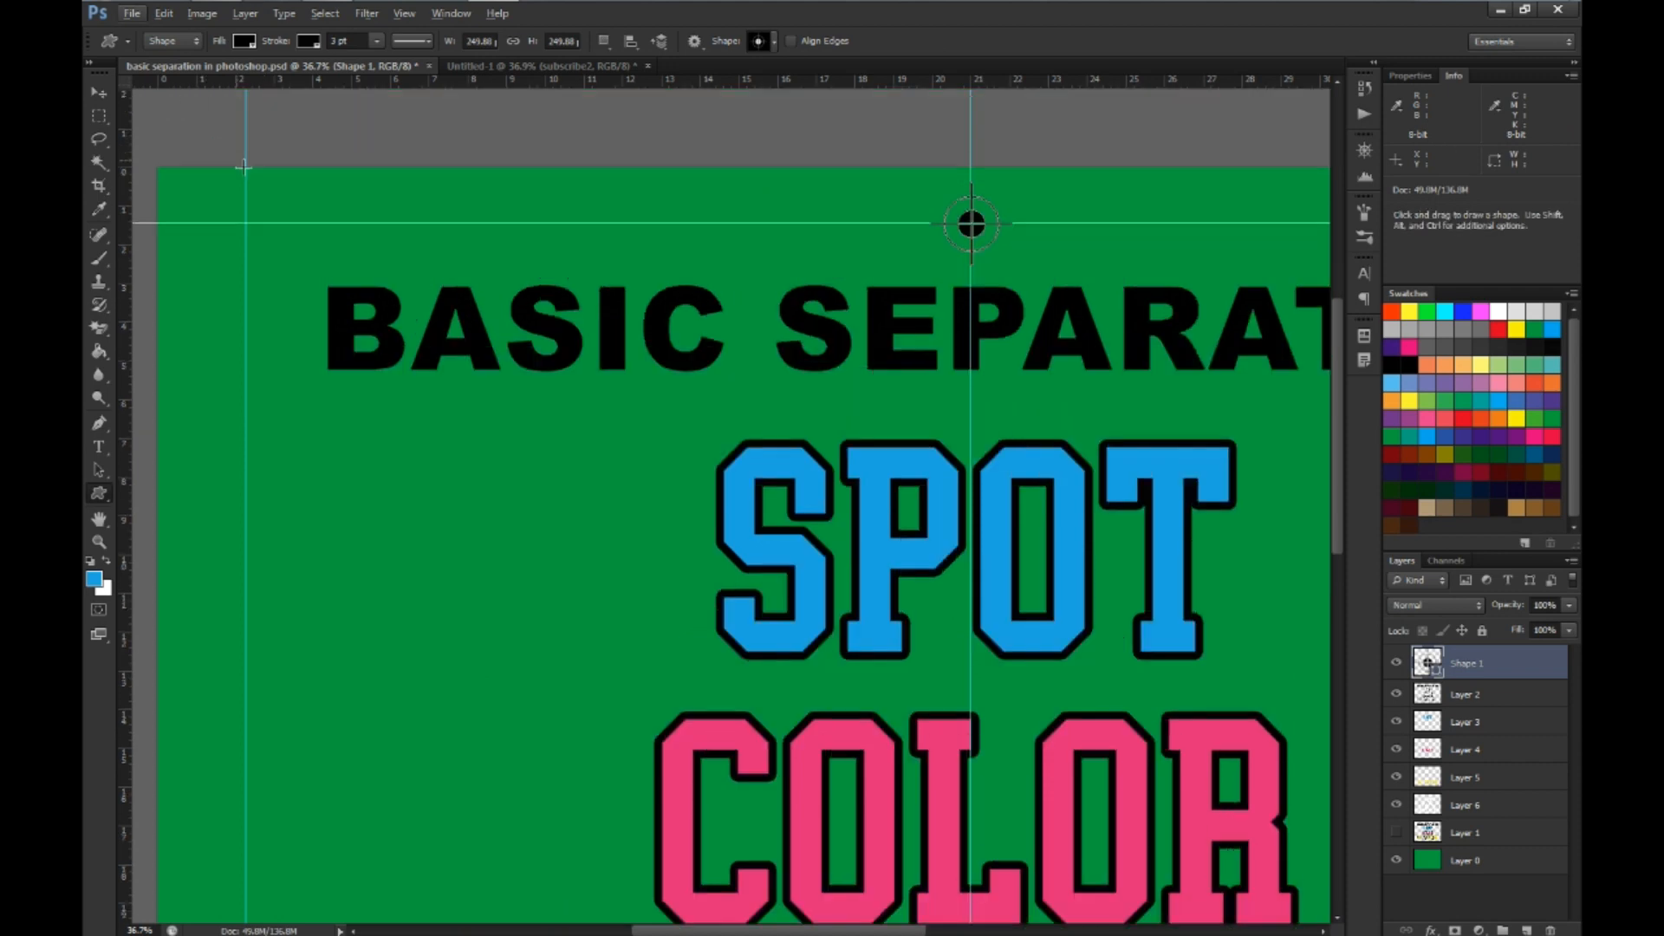
click(970, 224)
text(249.88)
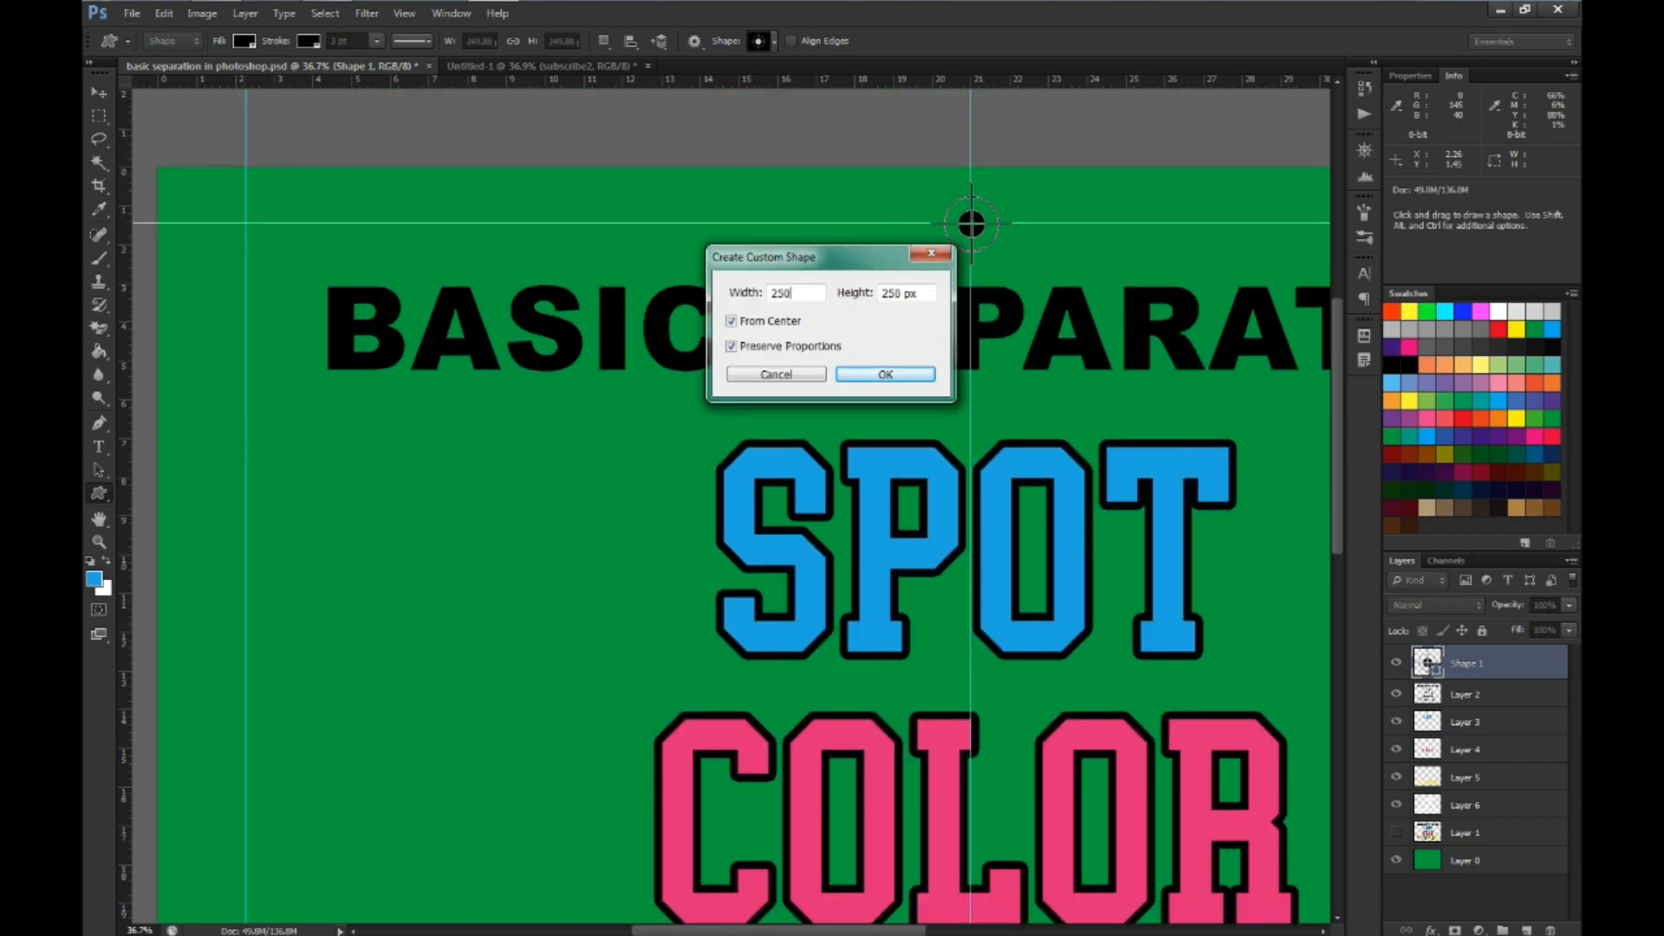
key(Return)
scroll(246, 225, down, 4)
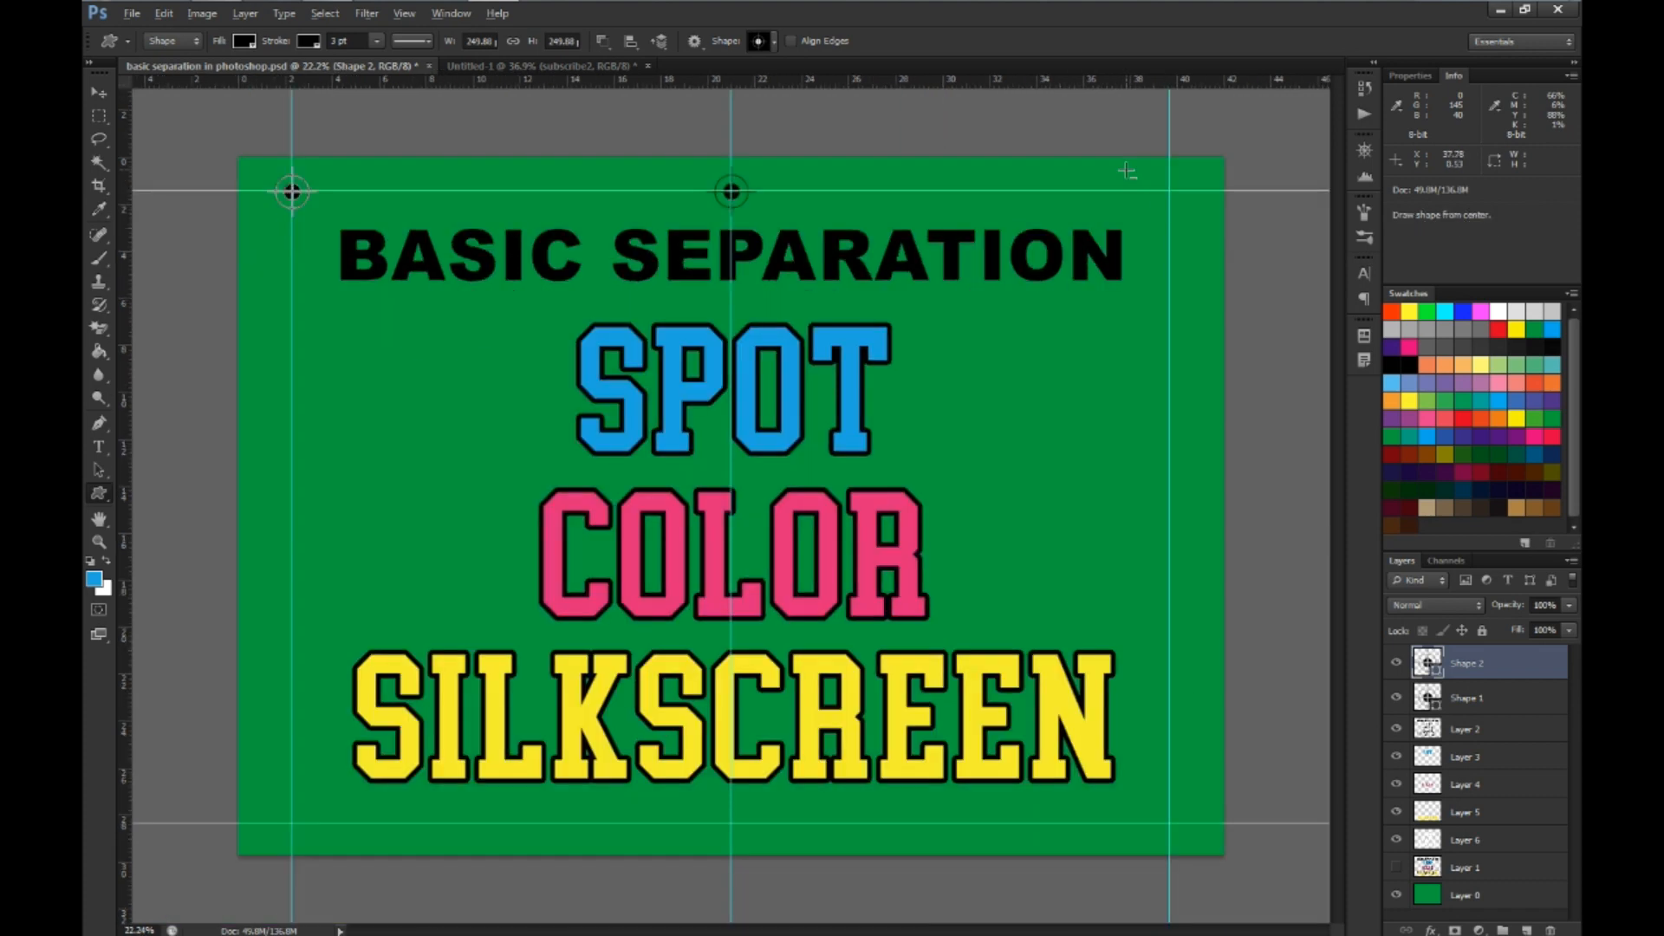
click(1170, 189)
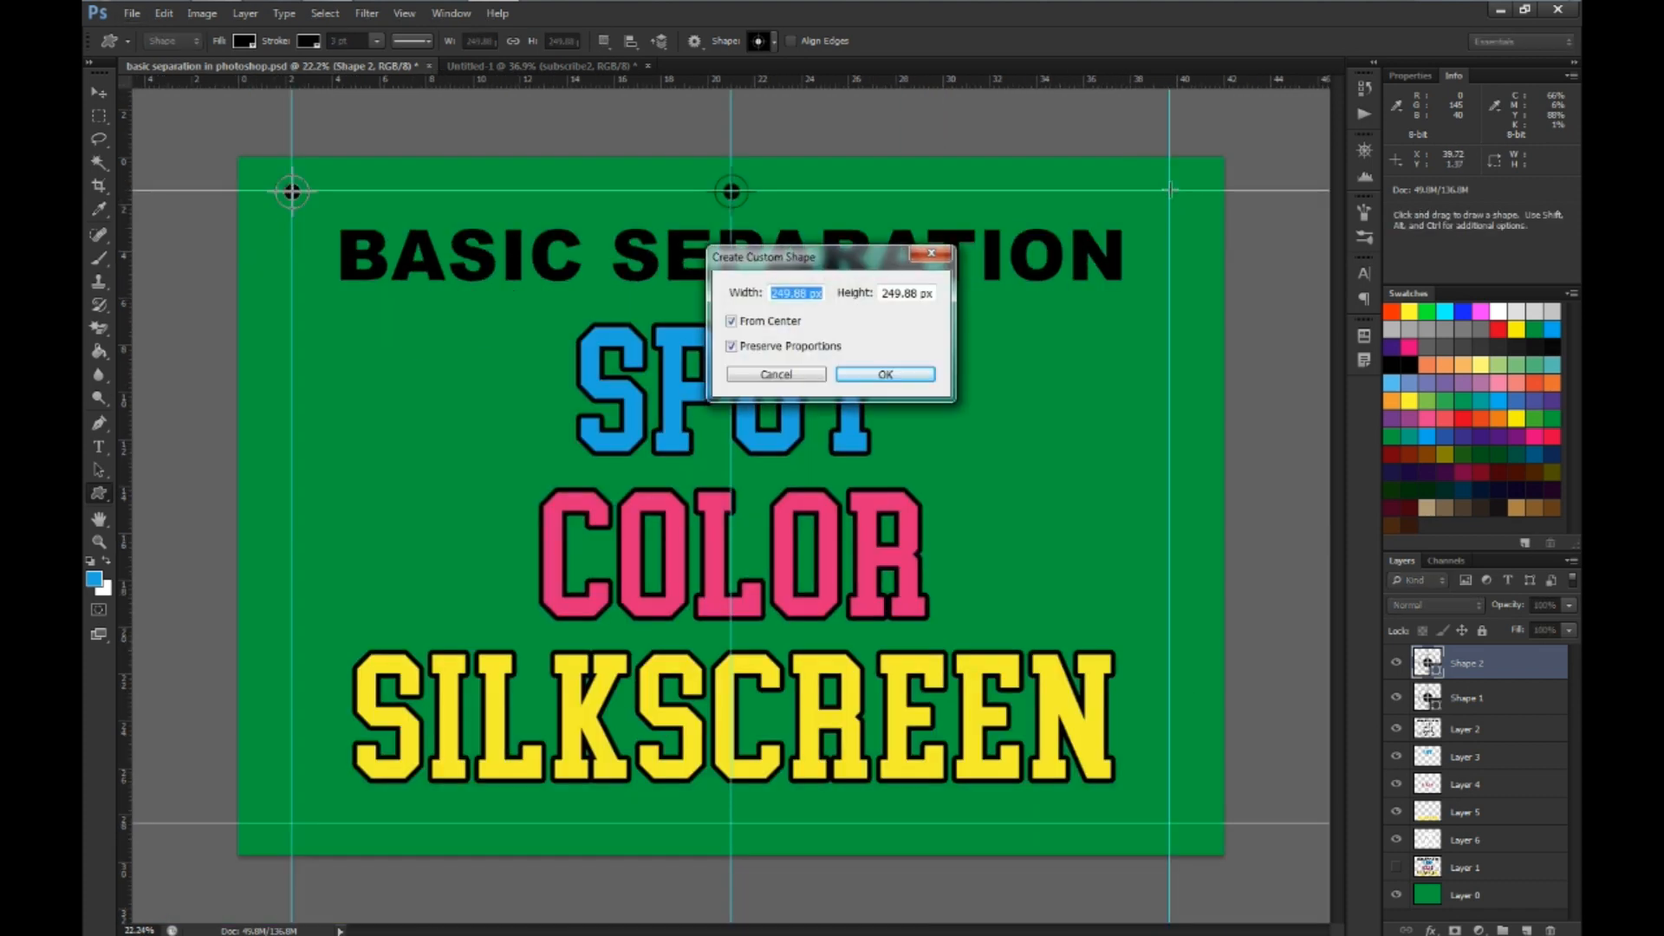
text(249.88)
key(Return)
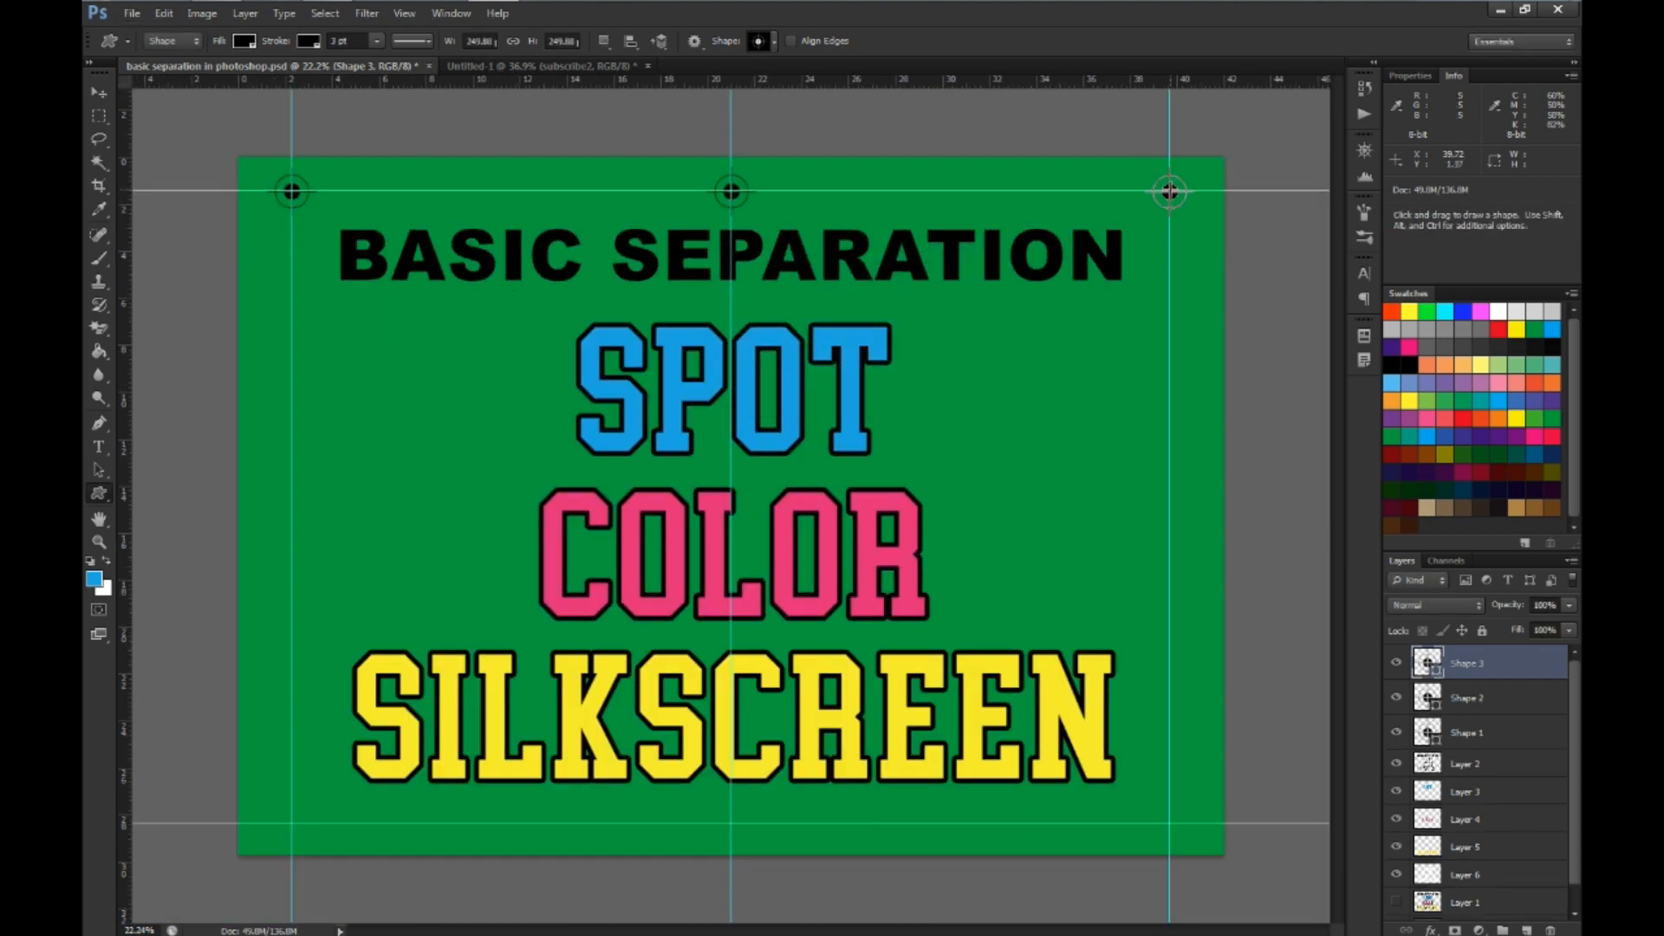
Place three 250 px registration marks along the lower guide, at the center, left and right guide intersections
click(731, 825)
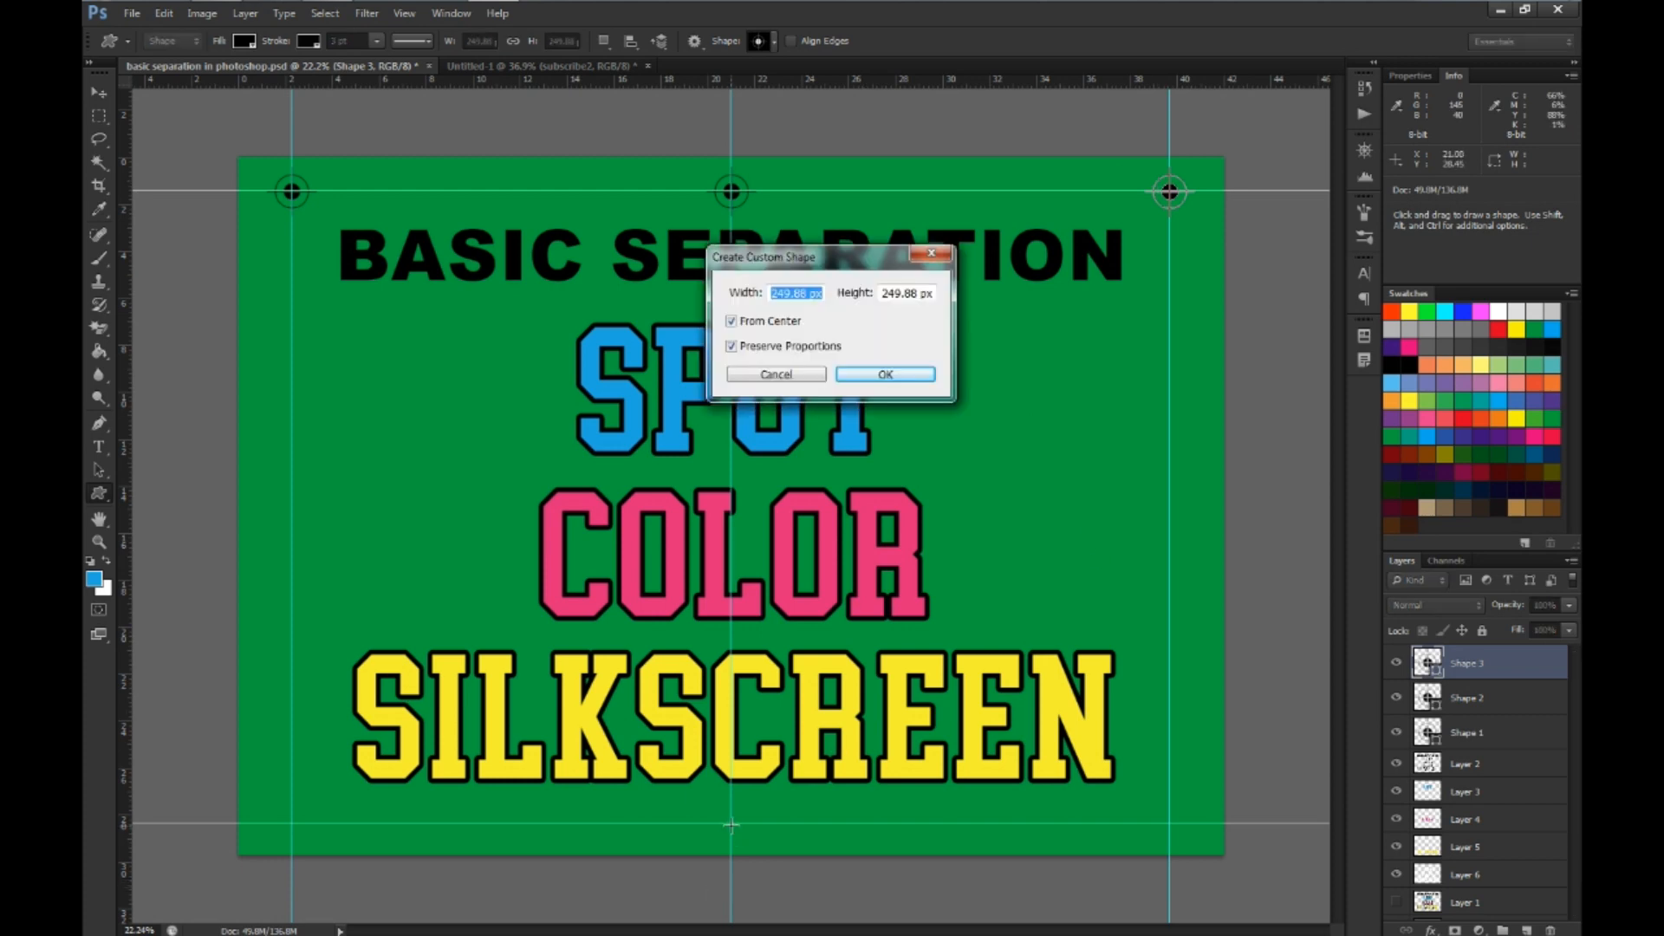
text(249.88)
key(Return)
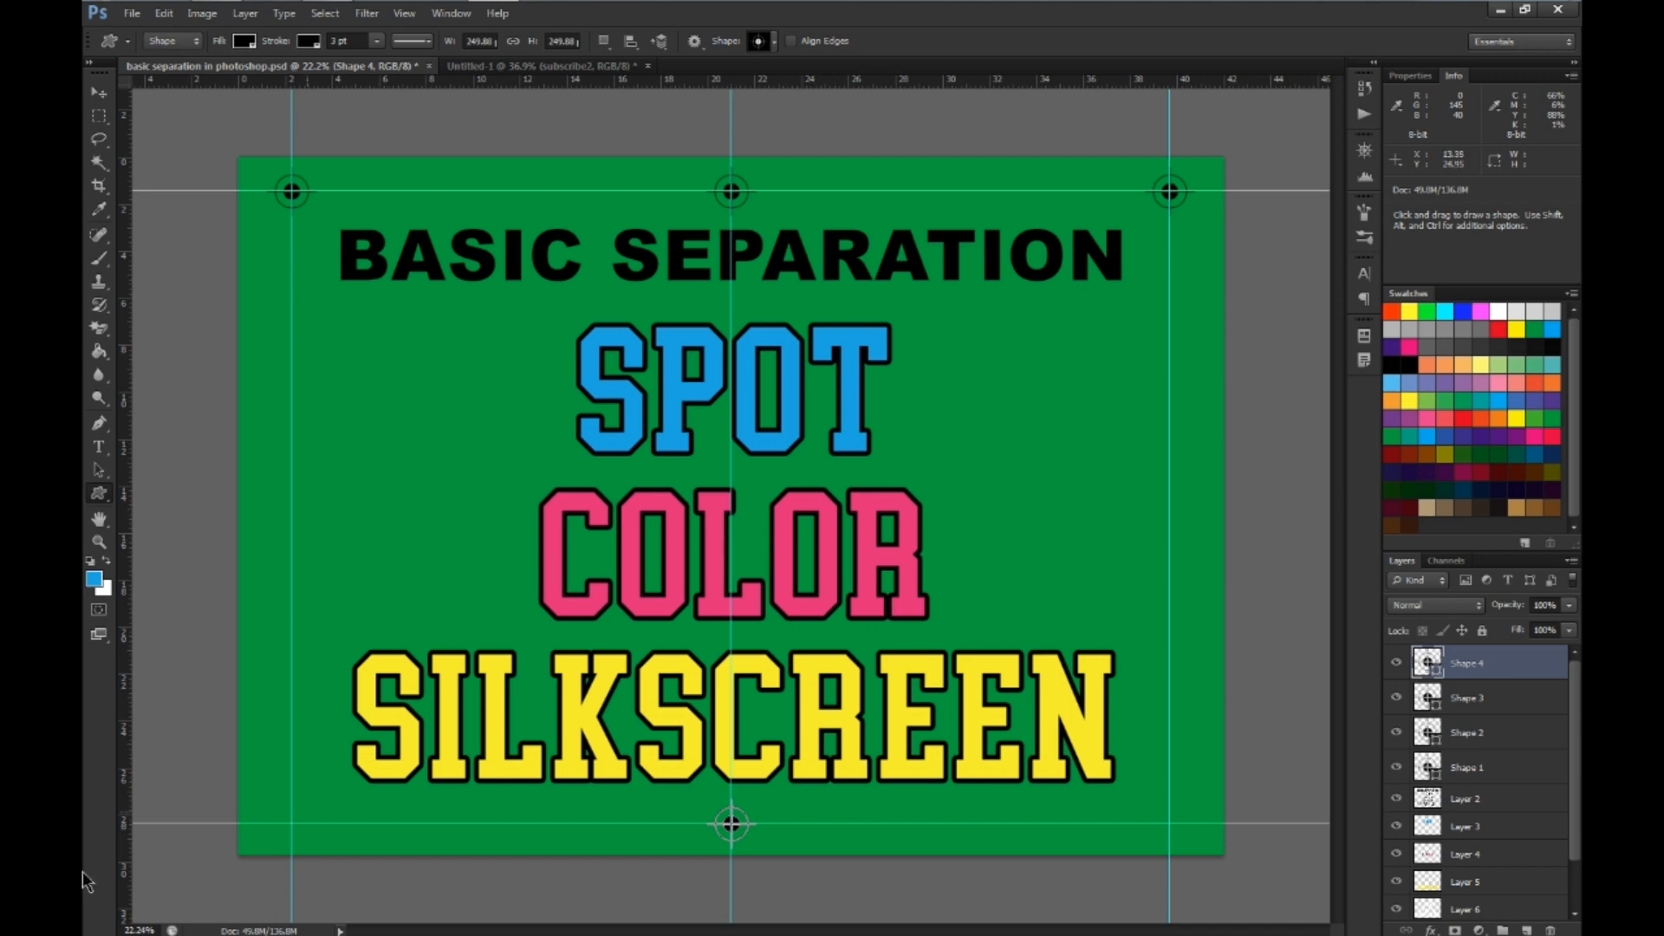
click(292, 825)
text(250)
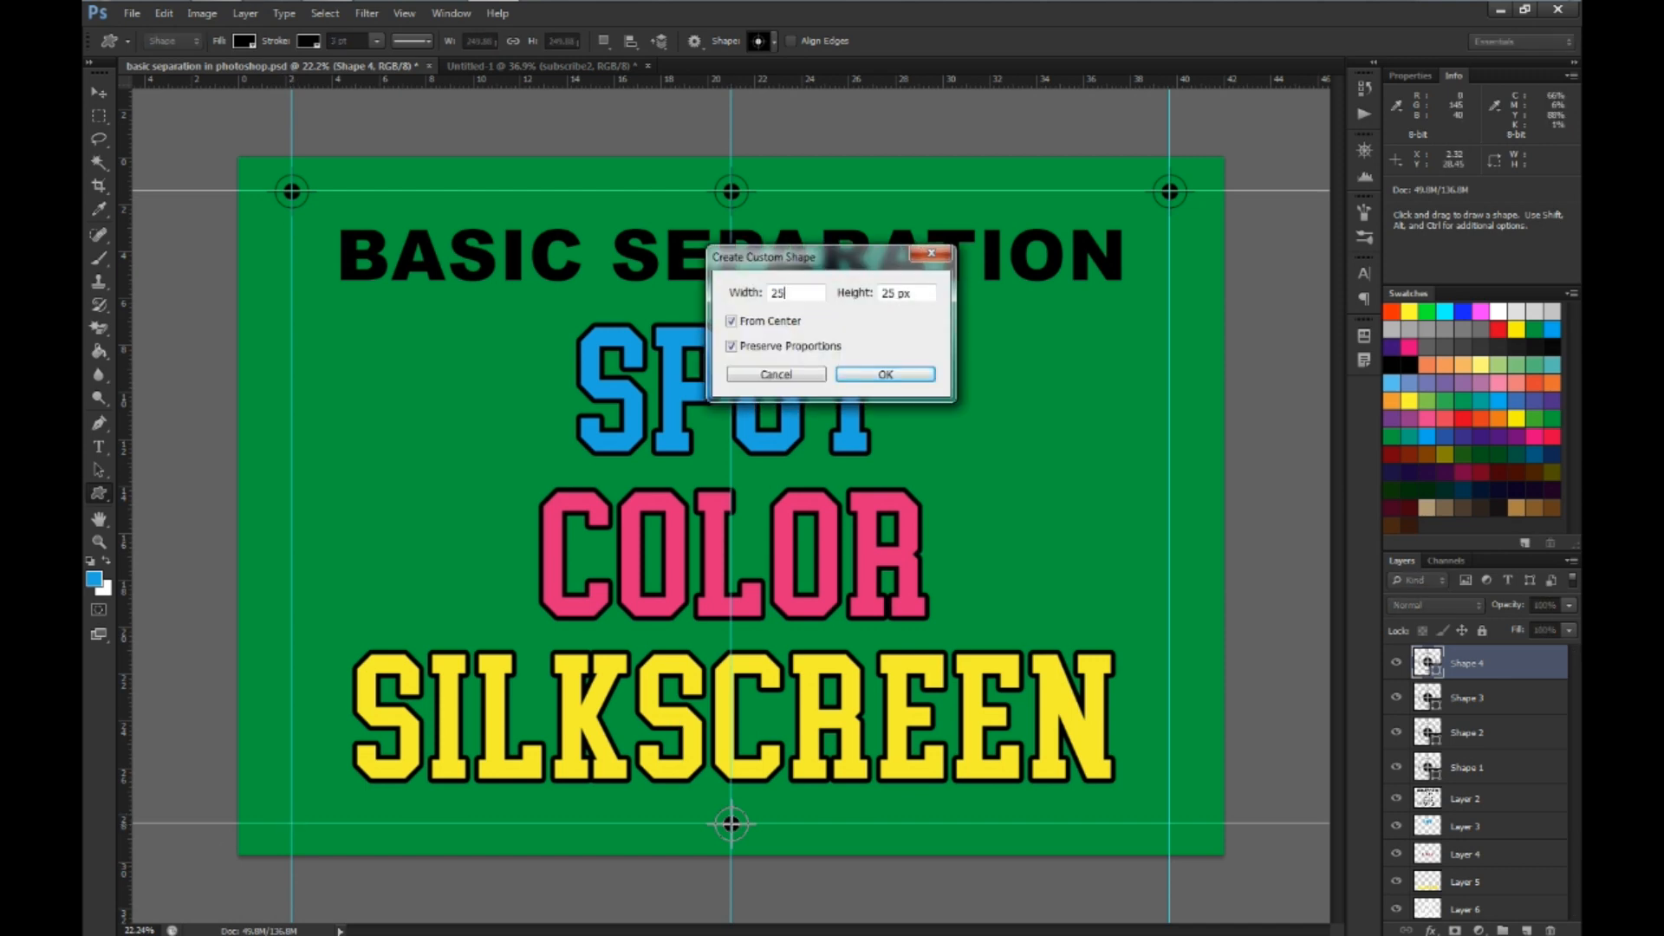
key(Return)
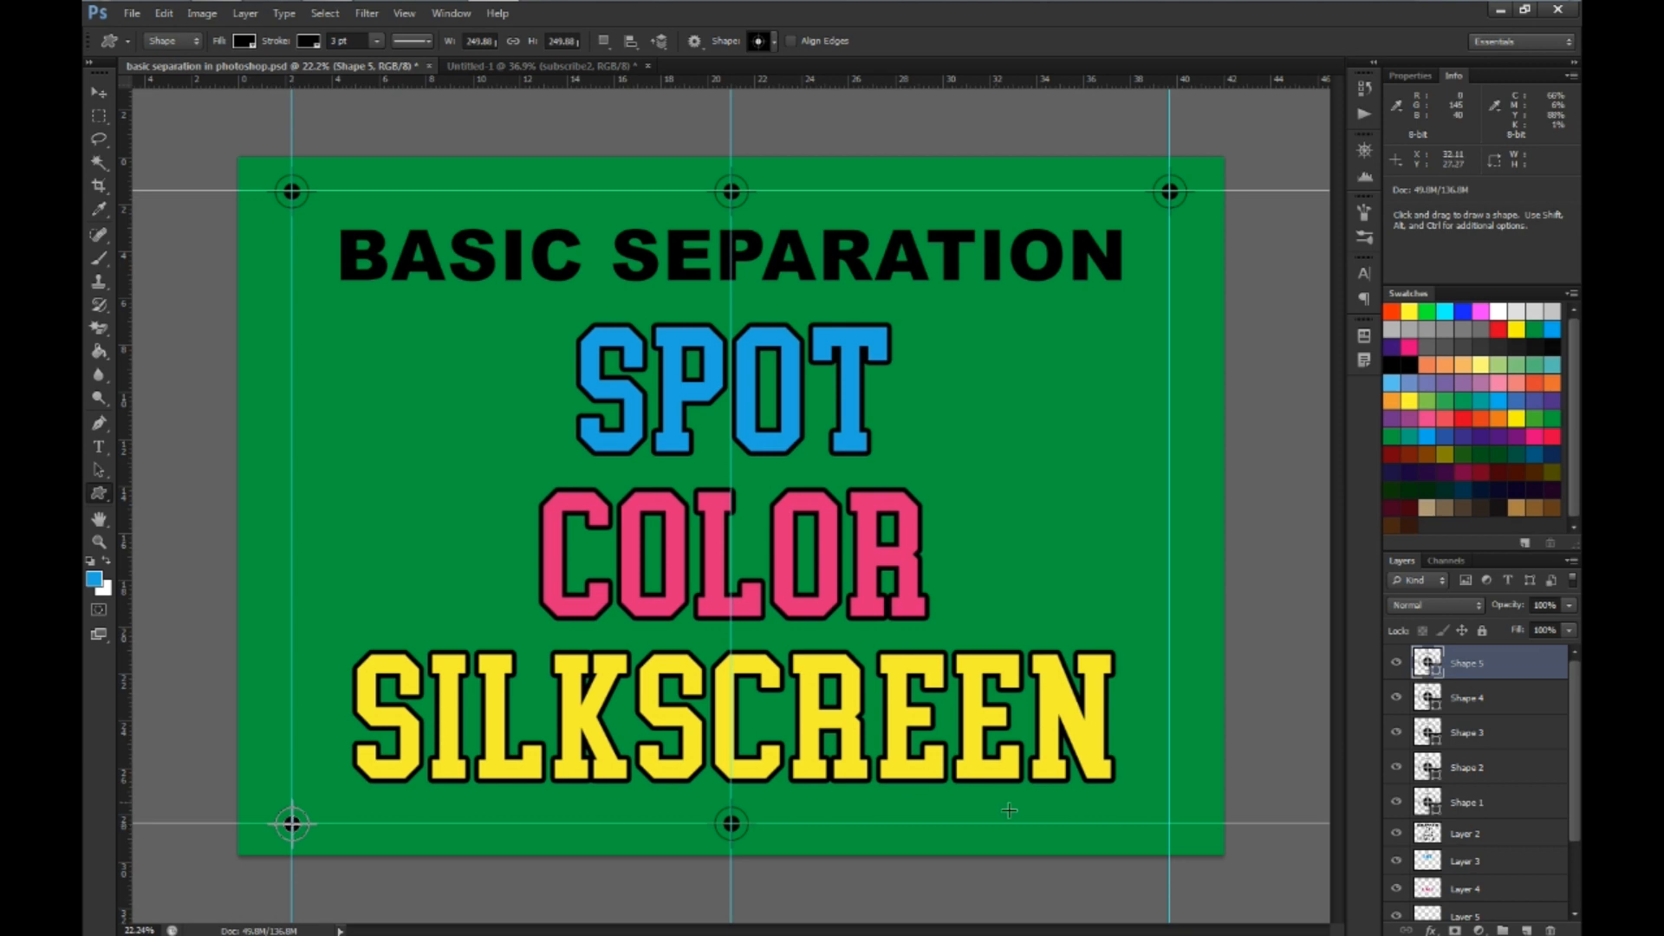
click(1169, 822)
text(250)
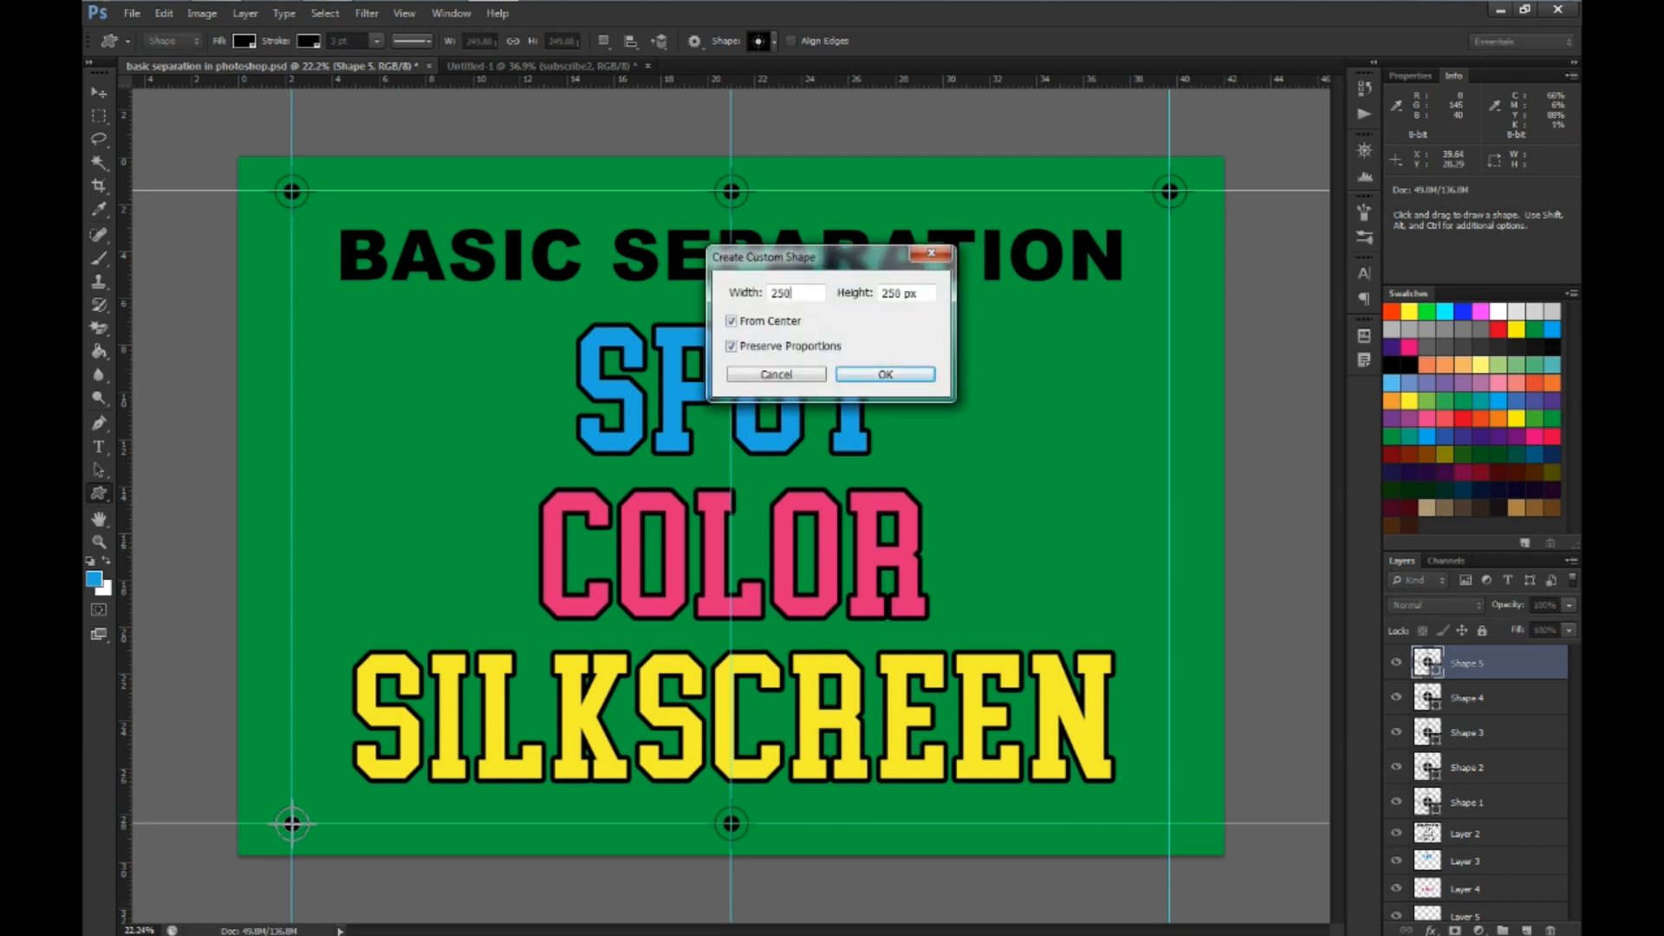
key(Return)
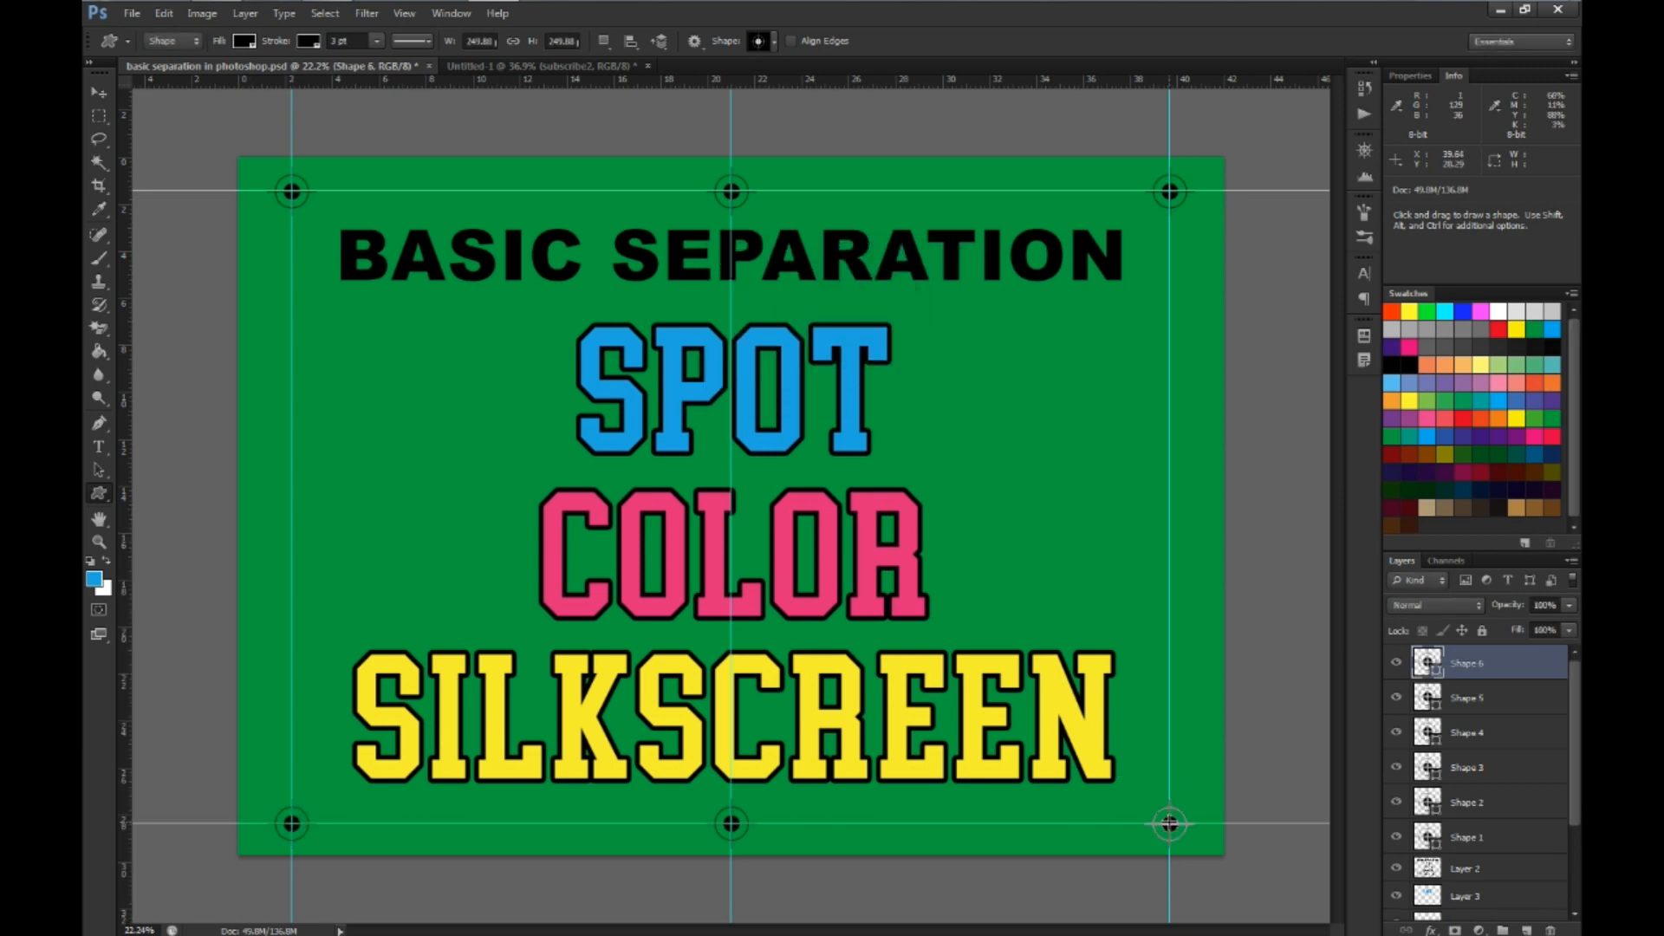
Create a new layer and move it below the registration mark shapes, directly above Layer 2
key(ctrl+minus)
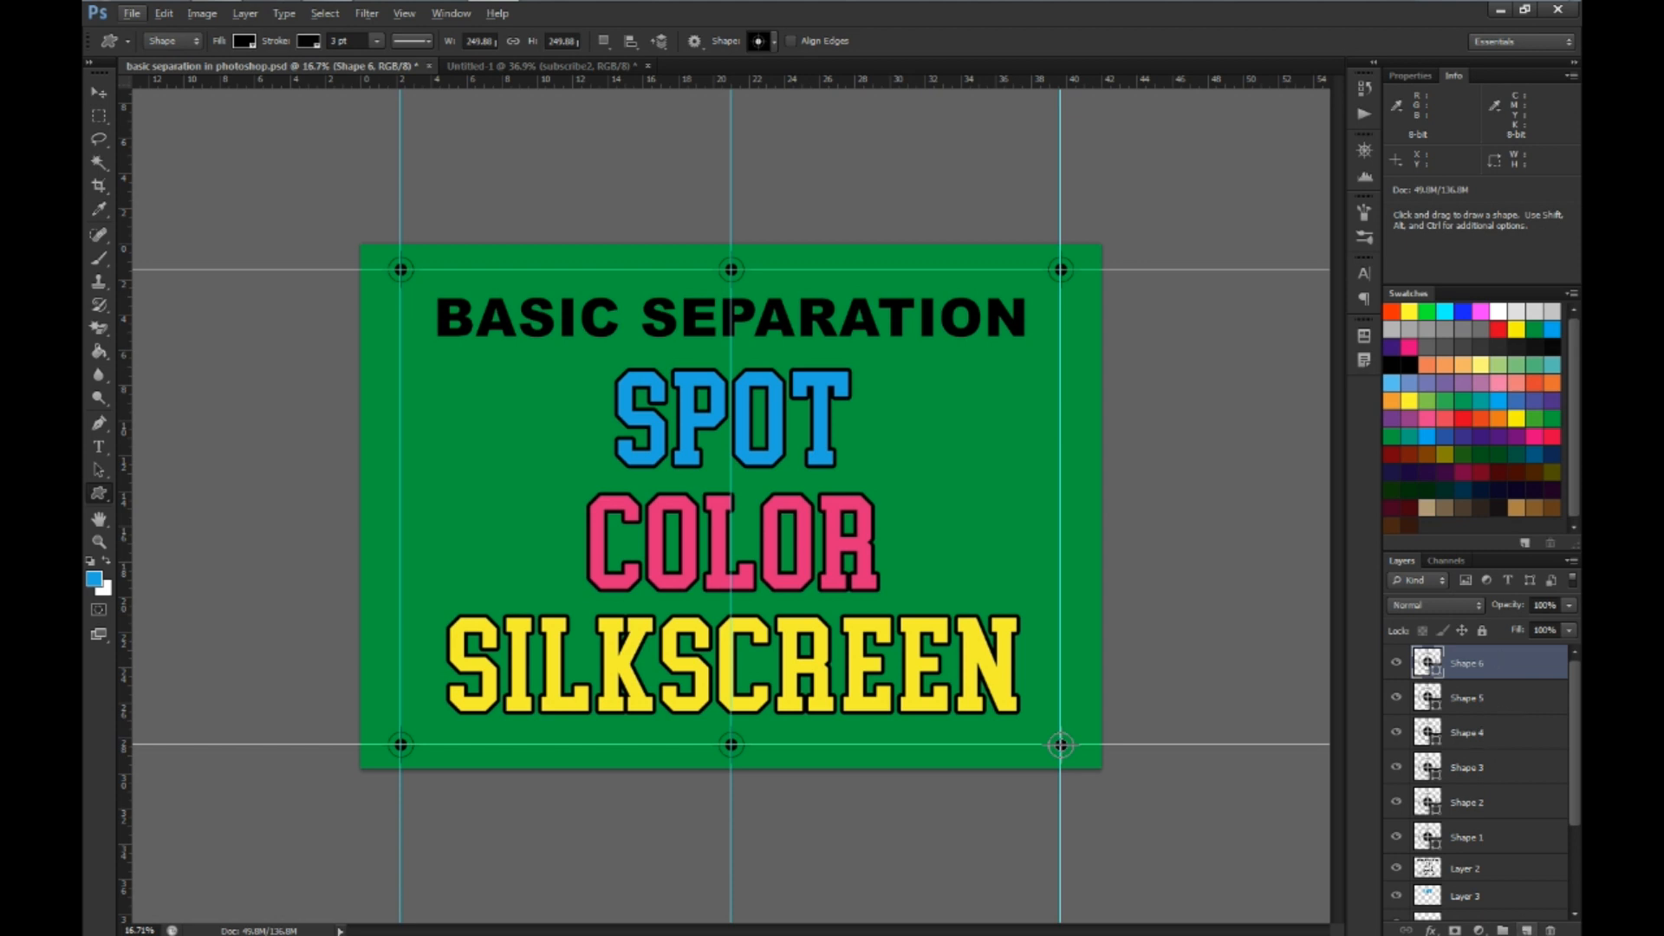
click(1525, 930)
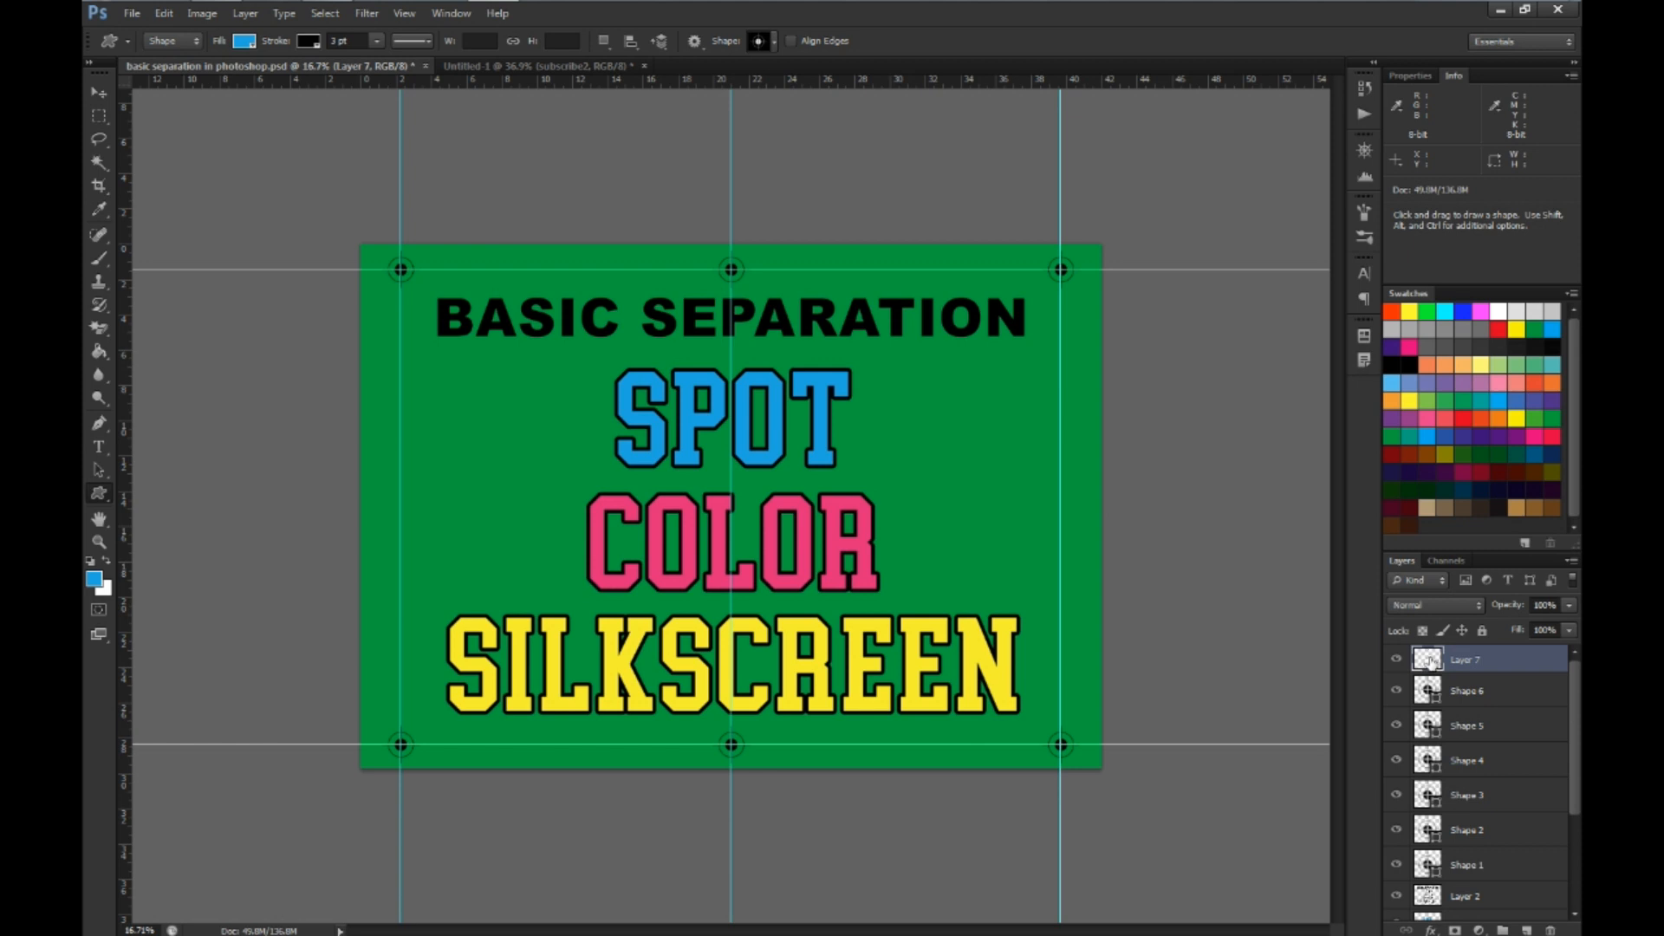
drag(1429, 661, 1438, 882)
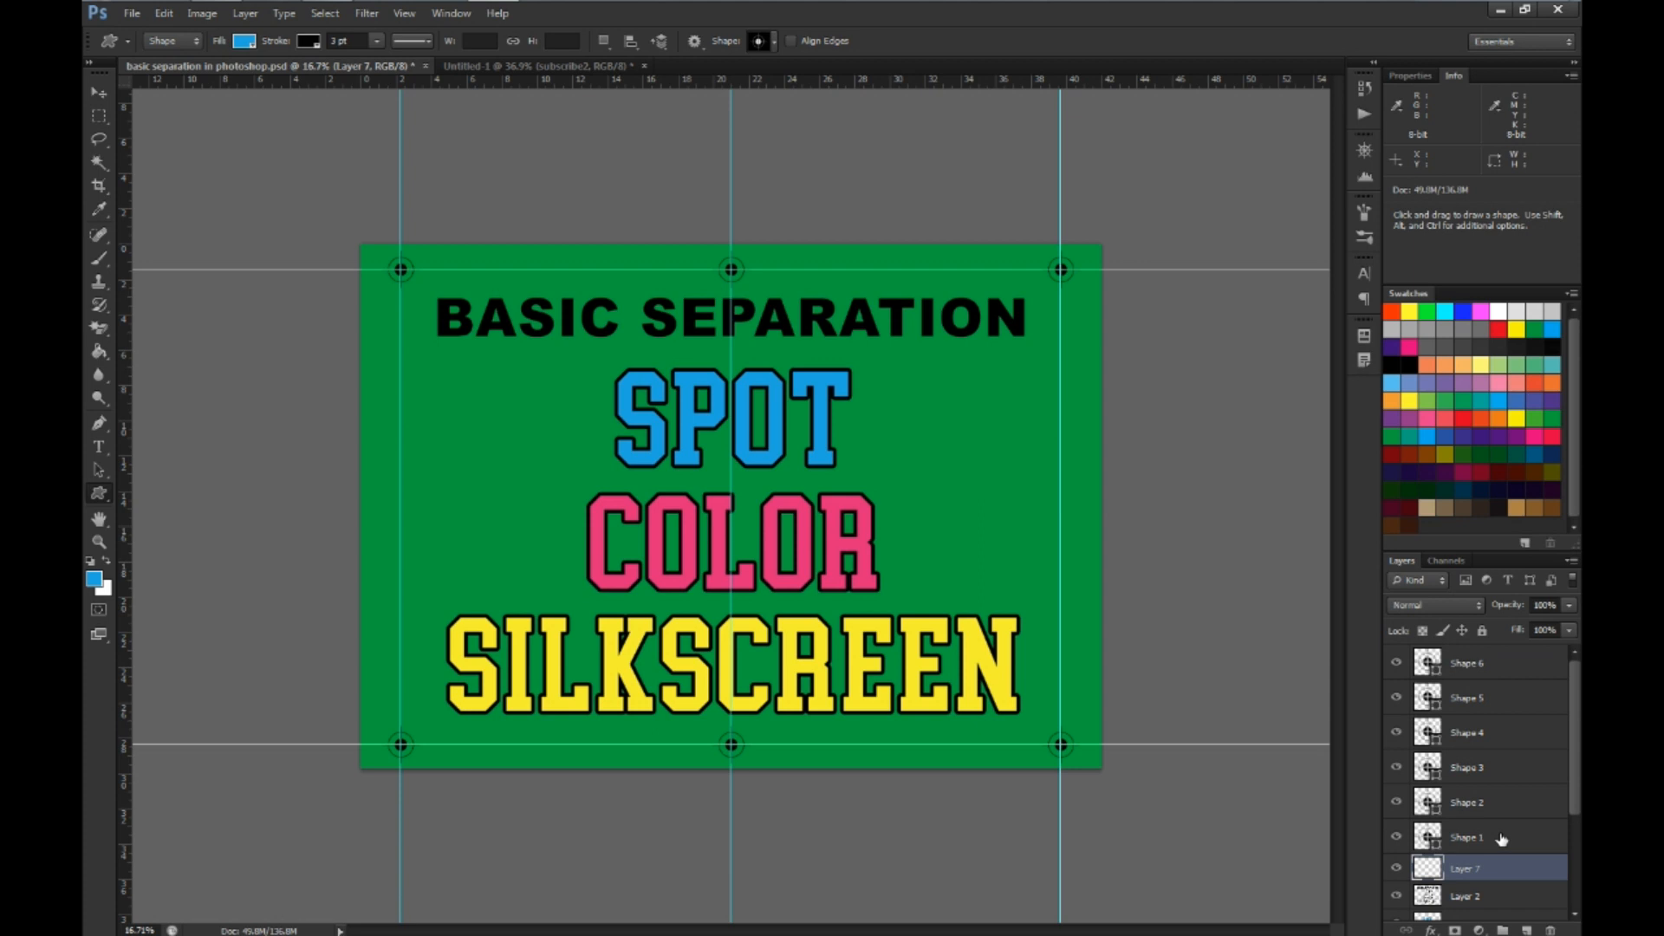
Merge the six registration mark shape layers and the empty Layer 7 into a single layer
shift+click(1430, 837)
shift+click(1430, 801)
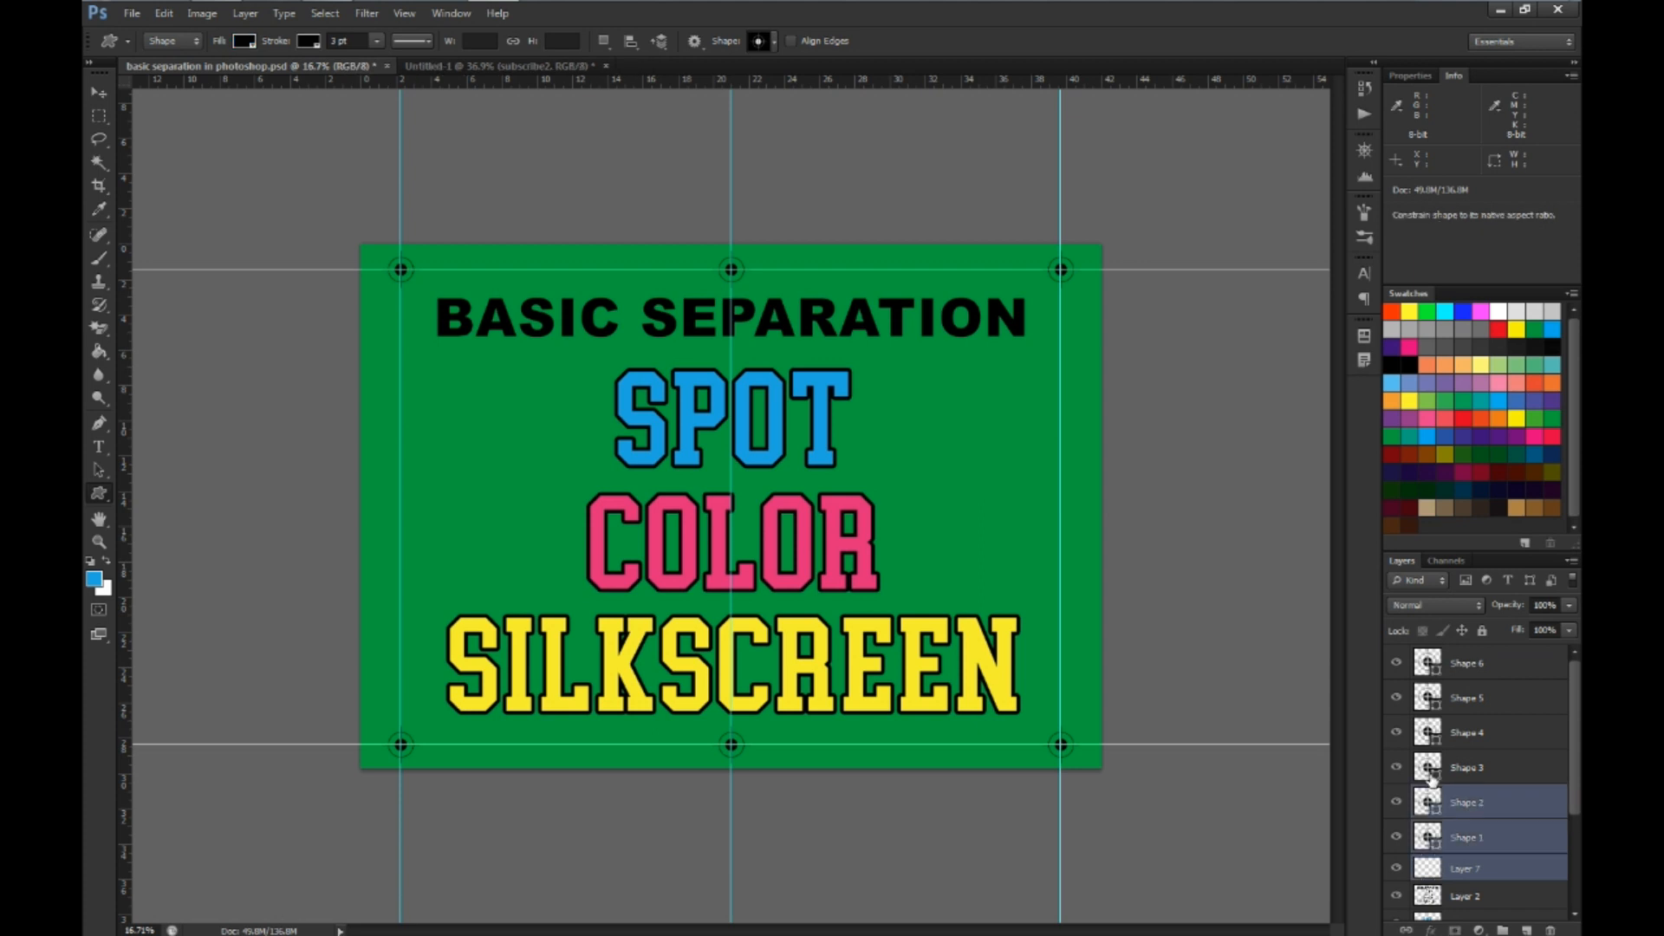
shift+click(1430, 771)
shift+click(1434, 735)
shift+click(1428, 700)
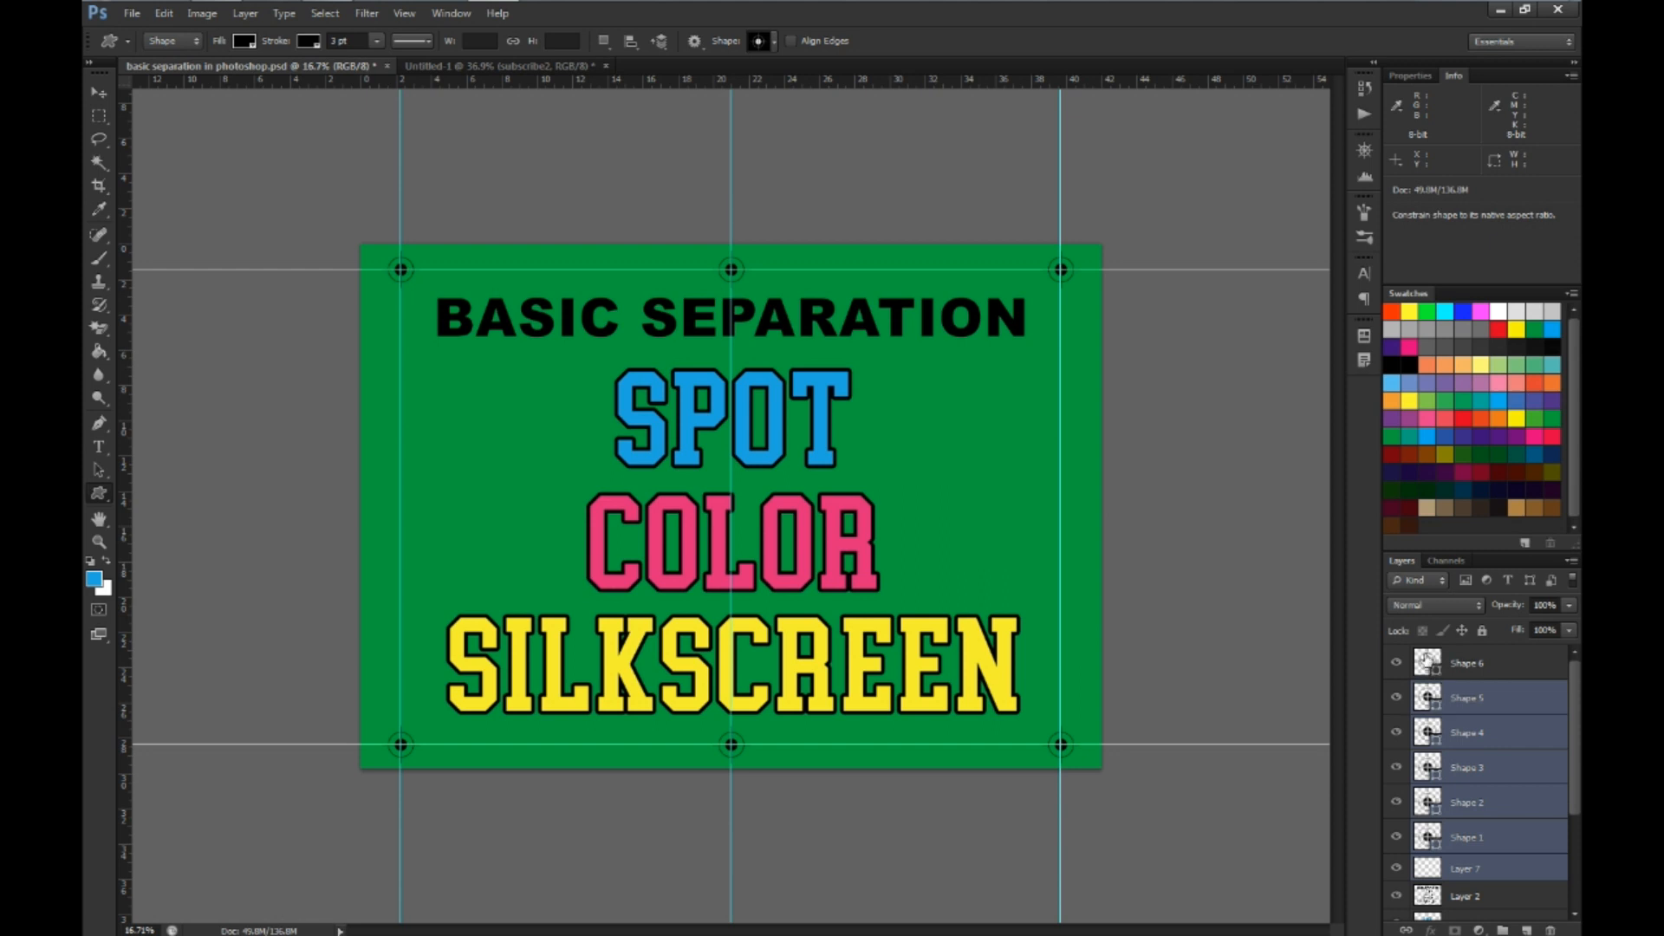
shift+click(1426, 663)
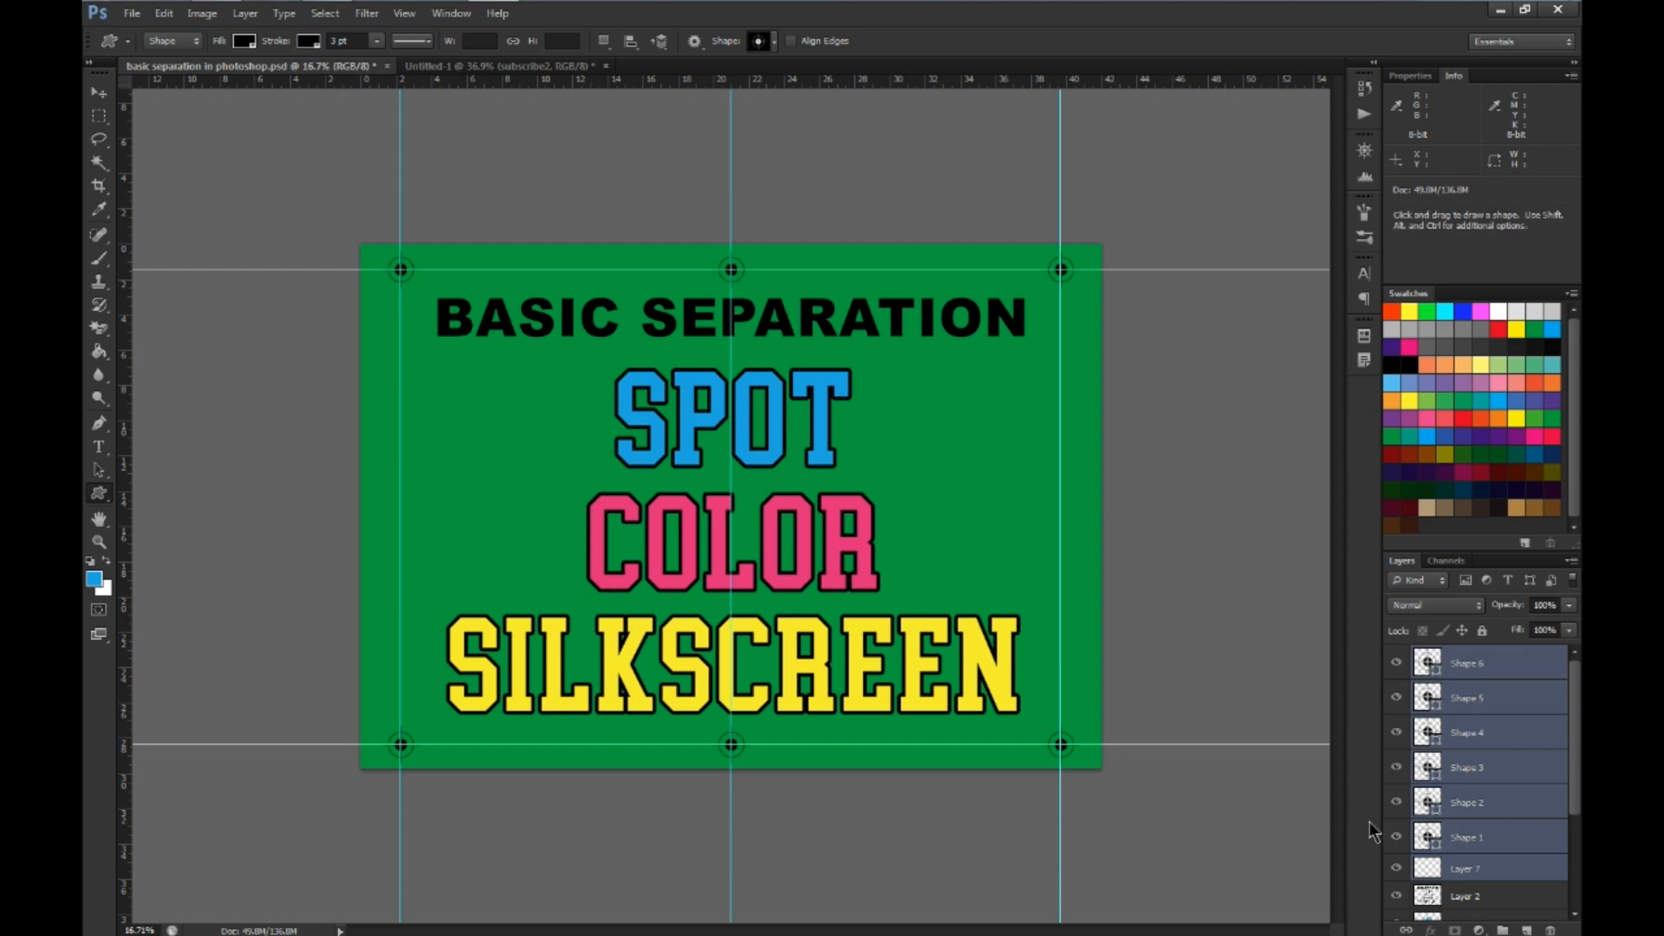
key(ctrl+e)
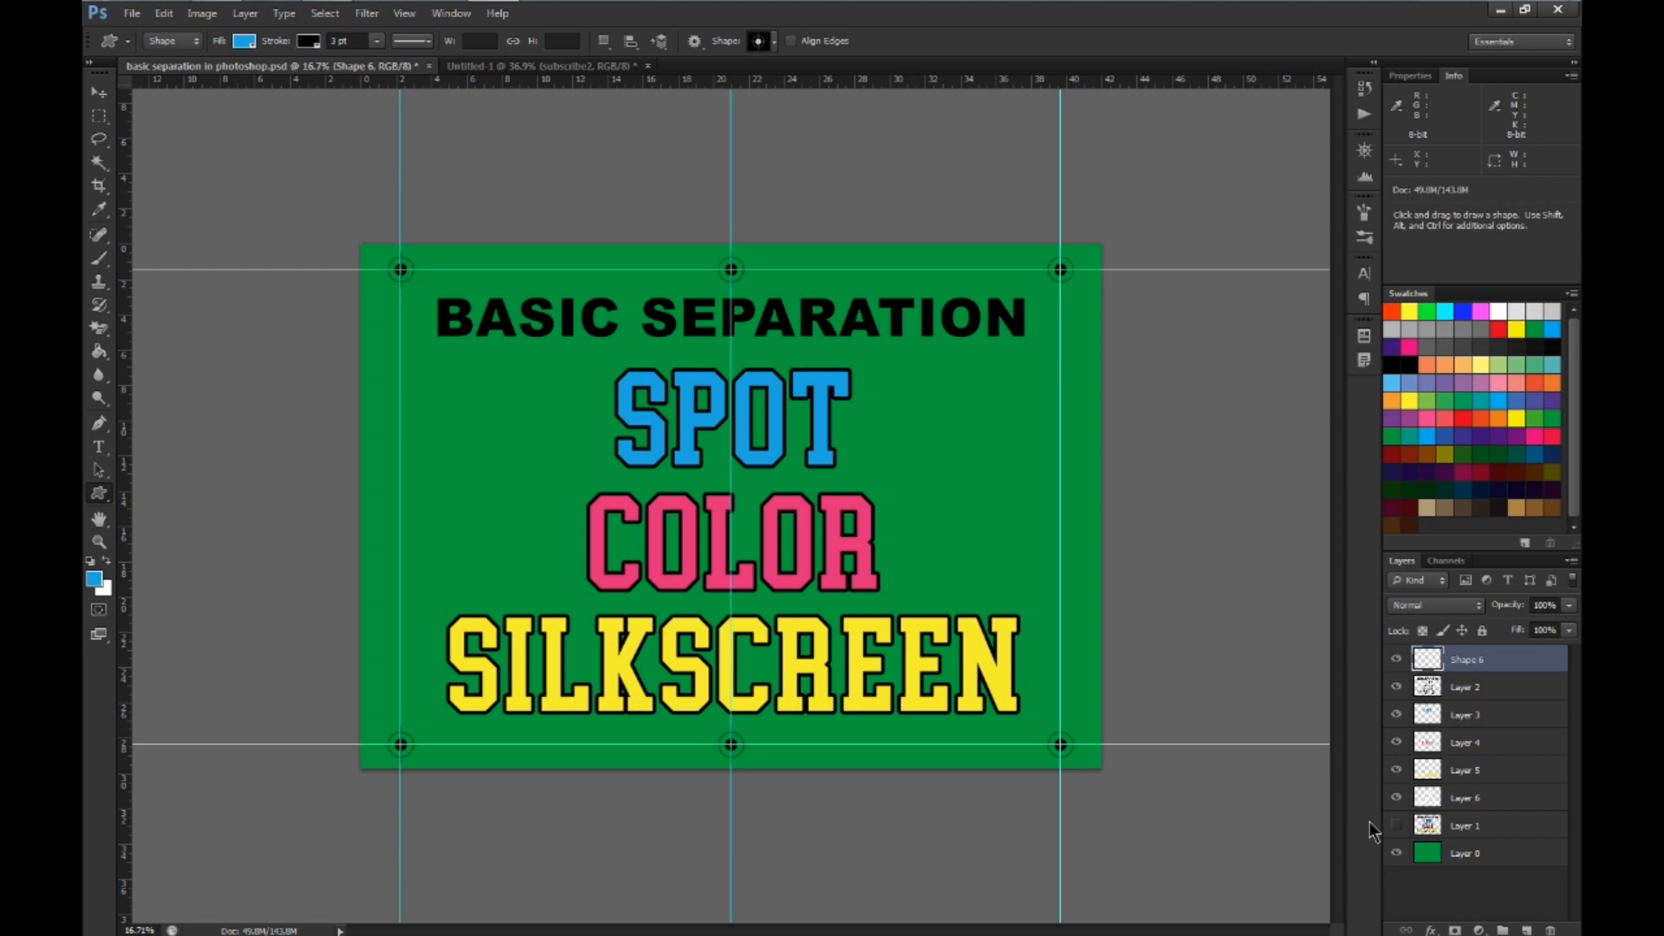
Hide Layers 2 to 5 and fill the white underbase lettering on Layer 6 with black
drag(1401, 778, 1397, 686)
click(1432, 797)
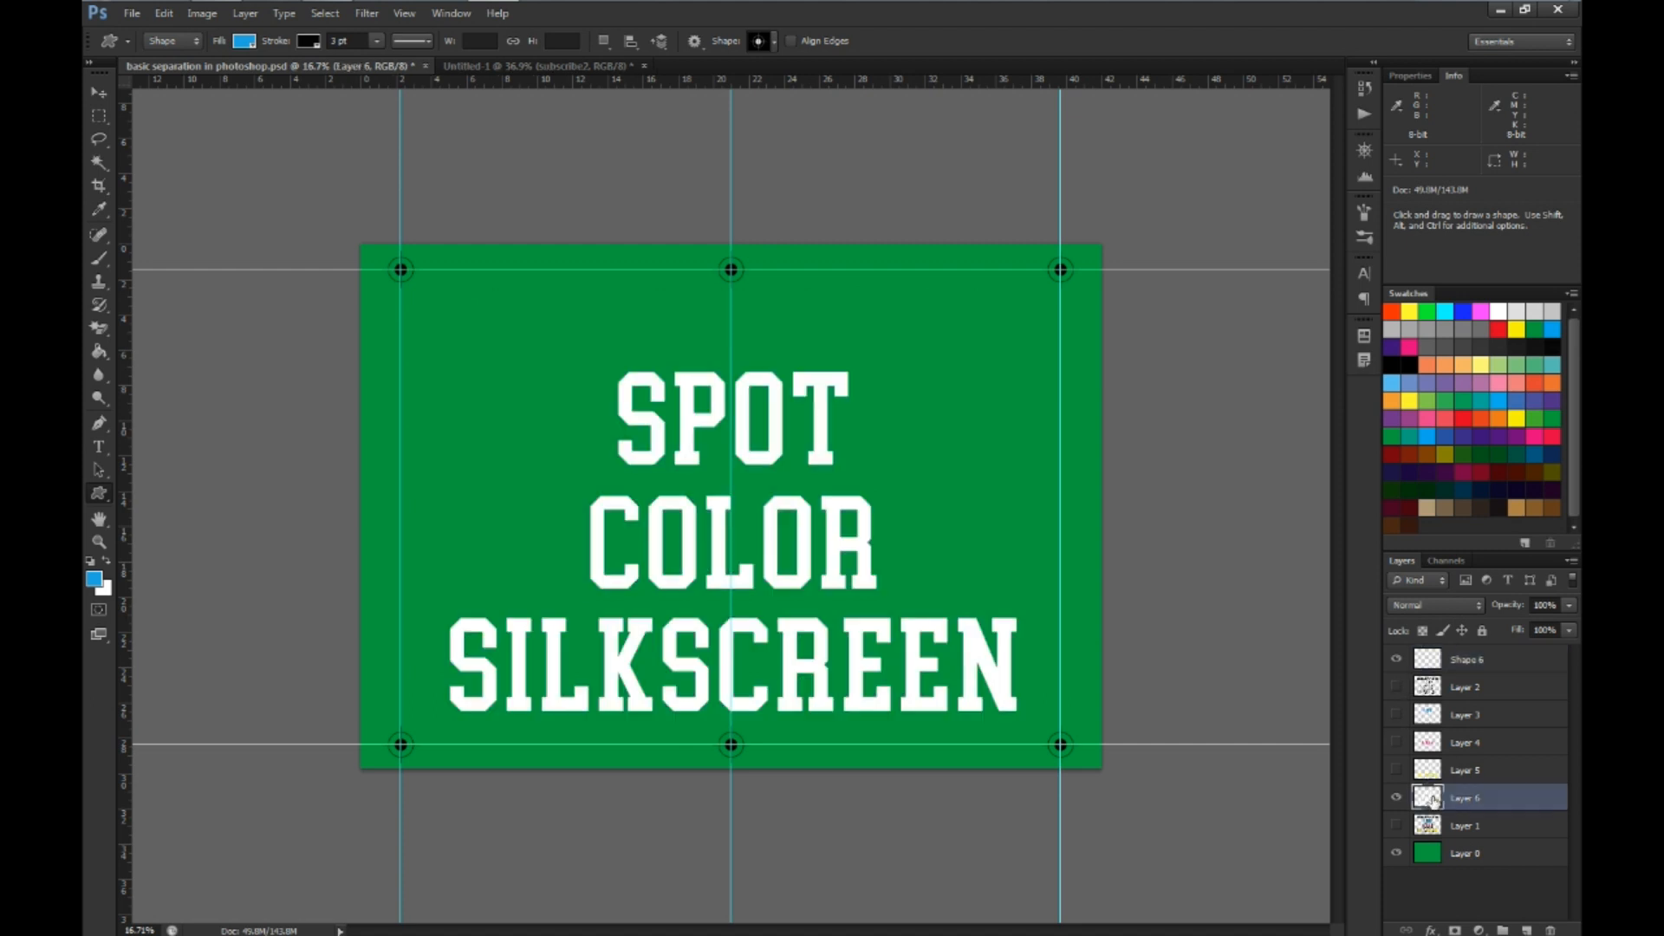
key(ctrl)
ctrl+click(1432, 797)
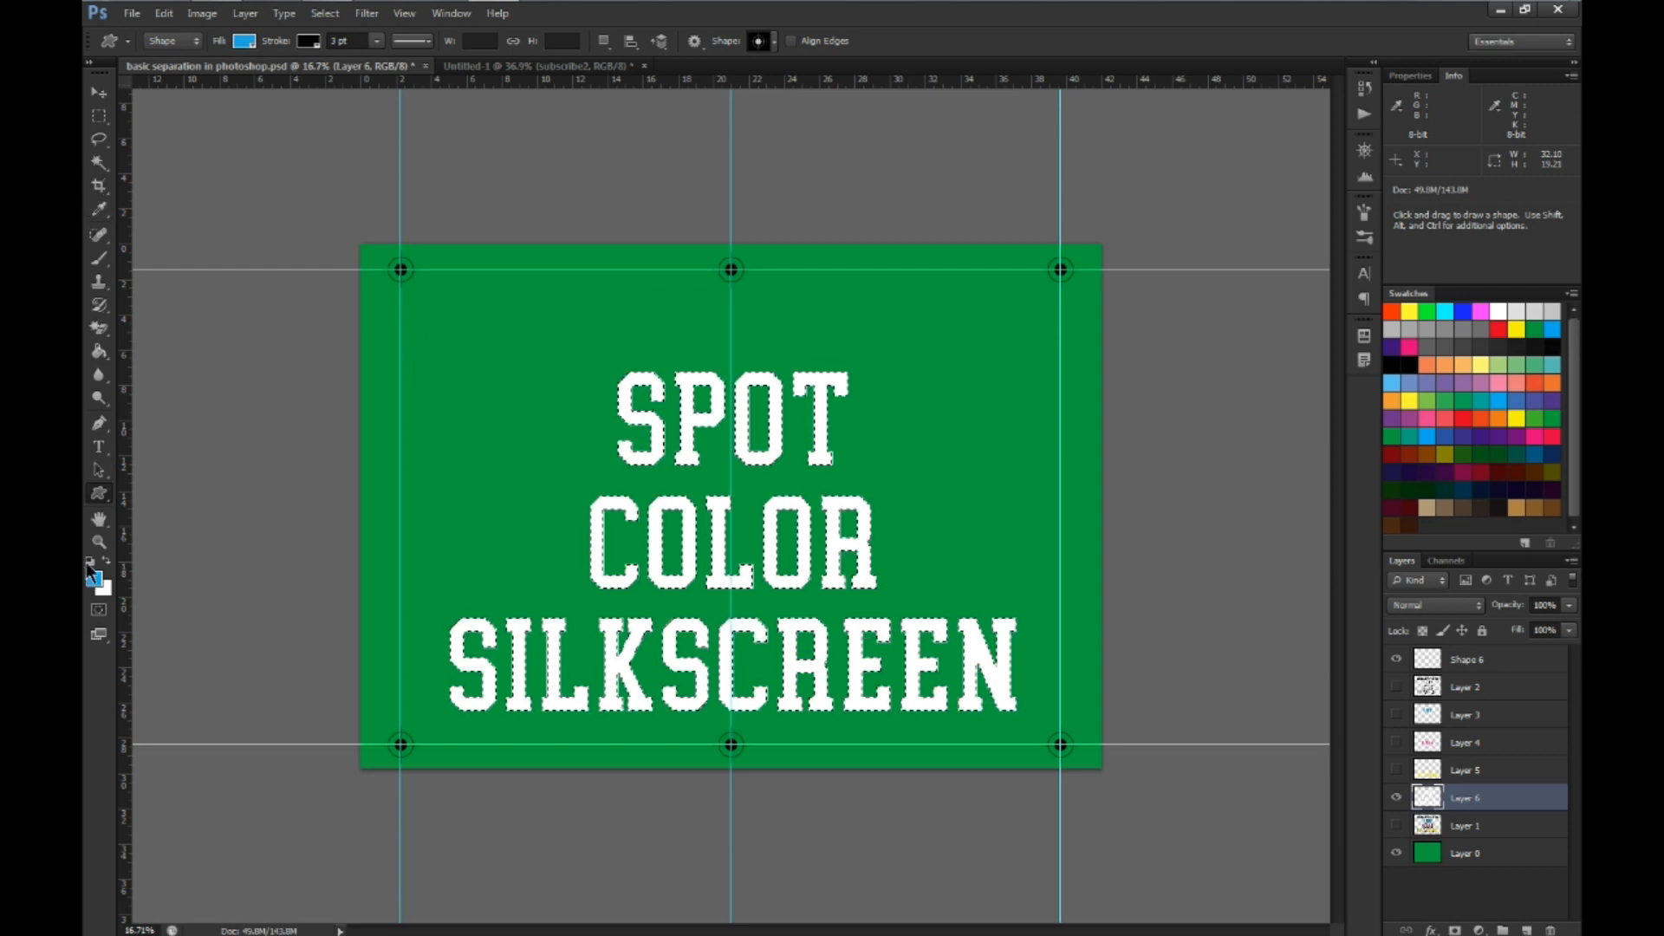
click(88, 562)
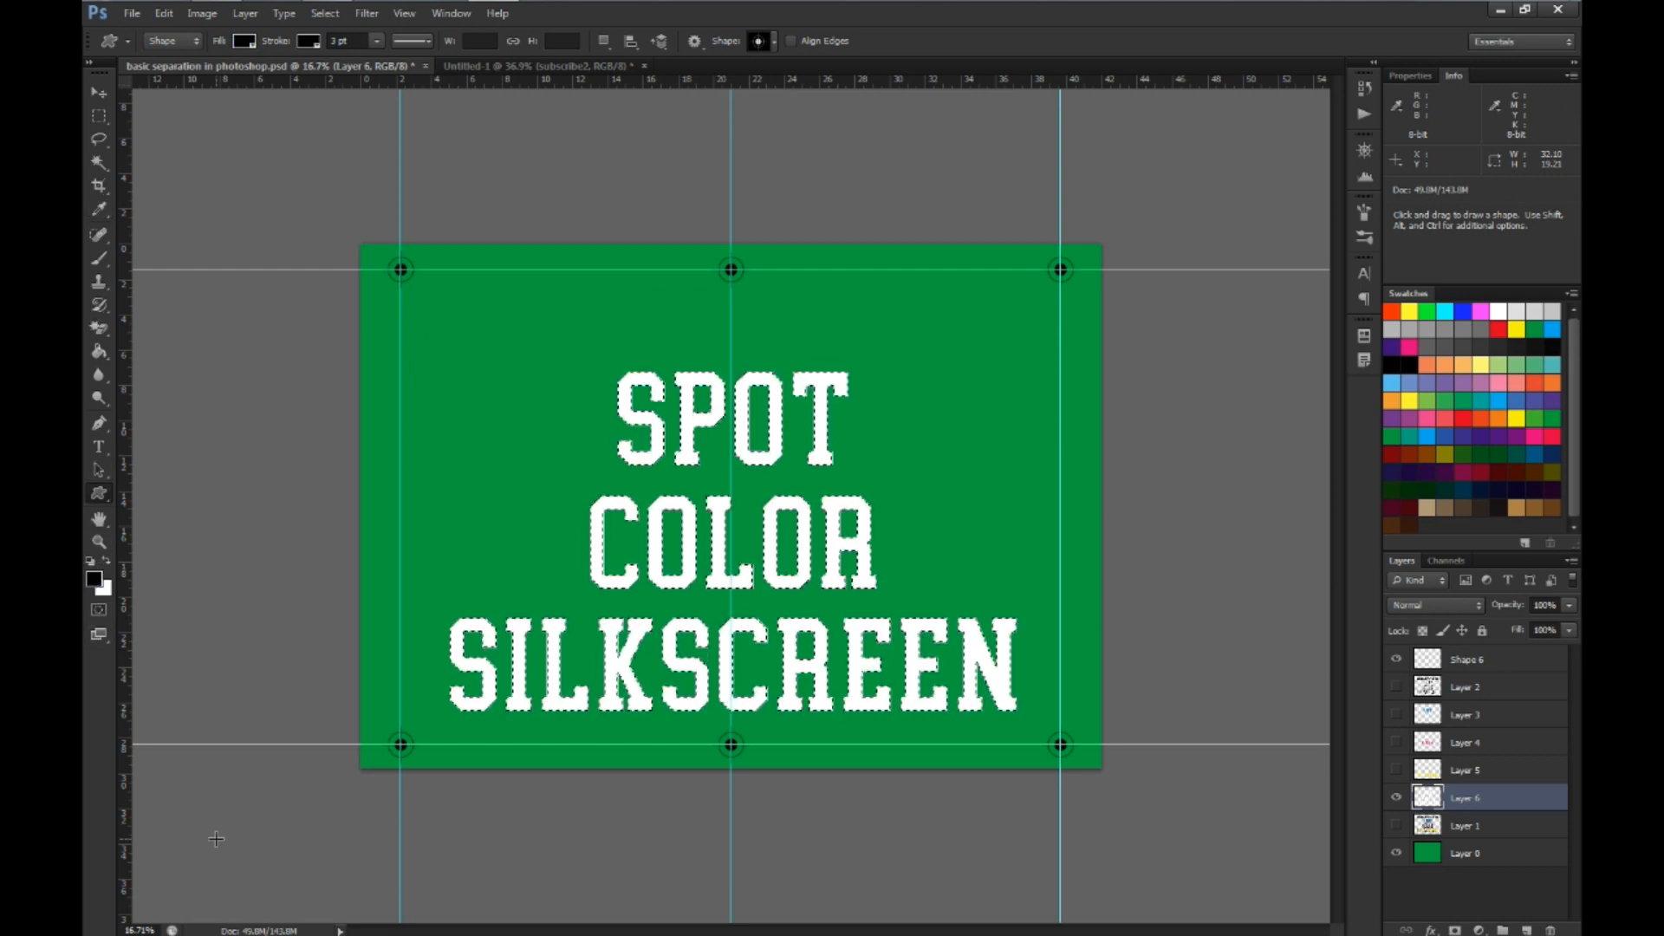
key(alt+BackSpace)
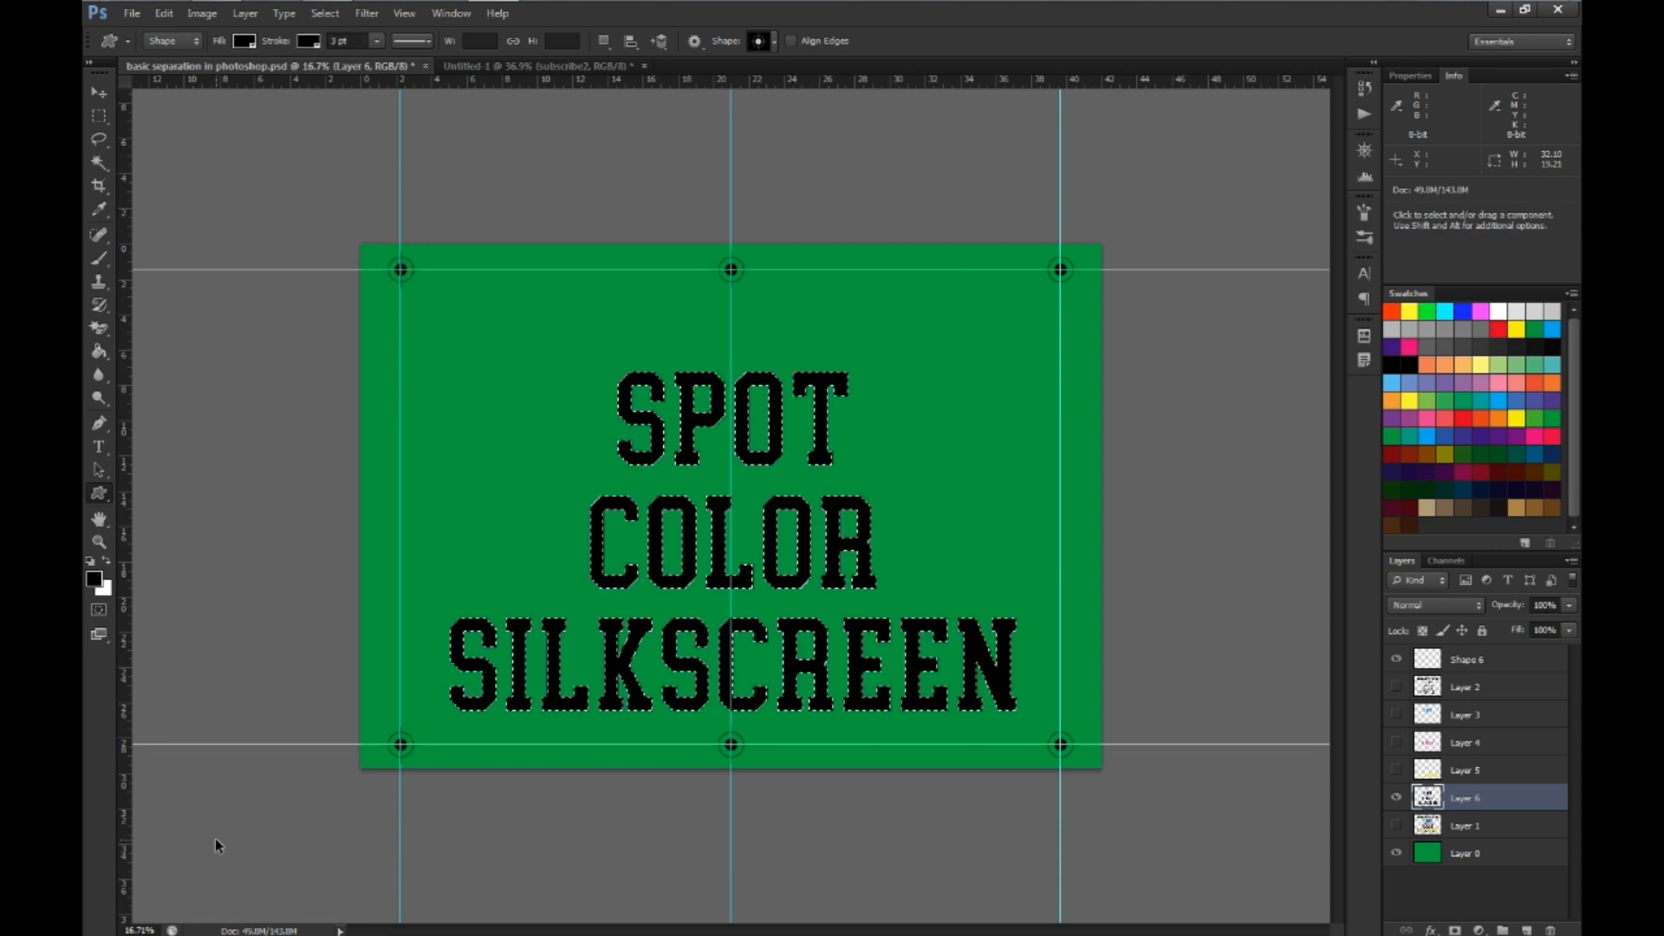
key(ctrl+d)
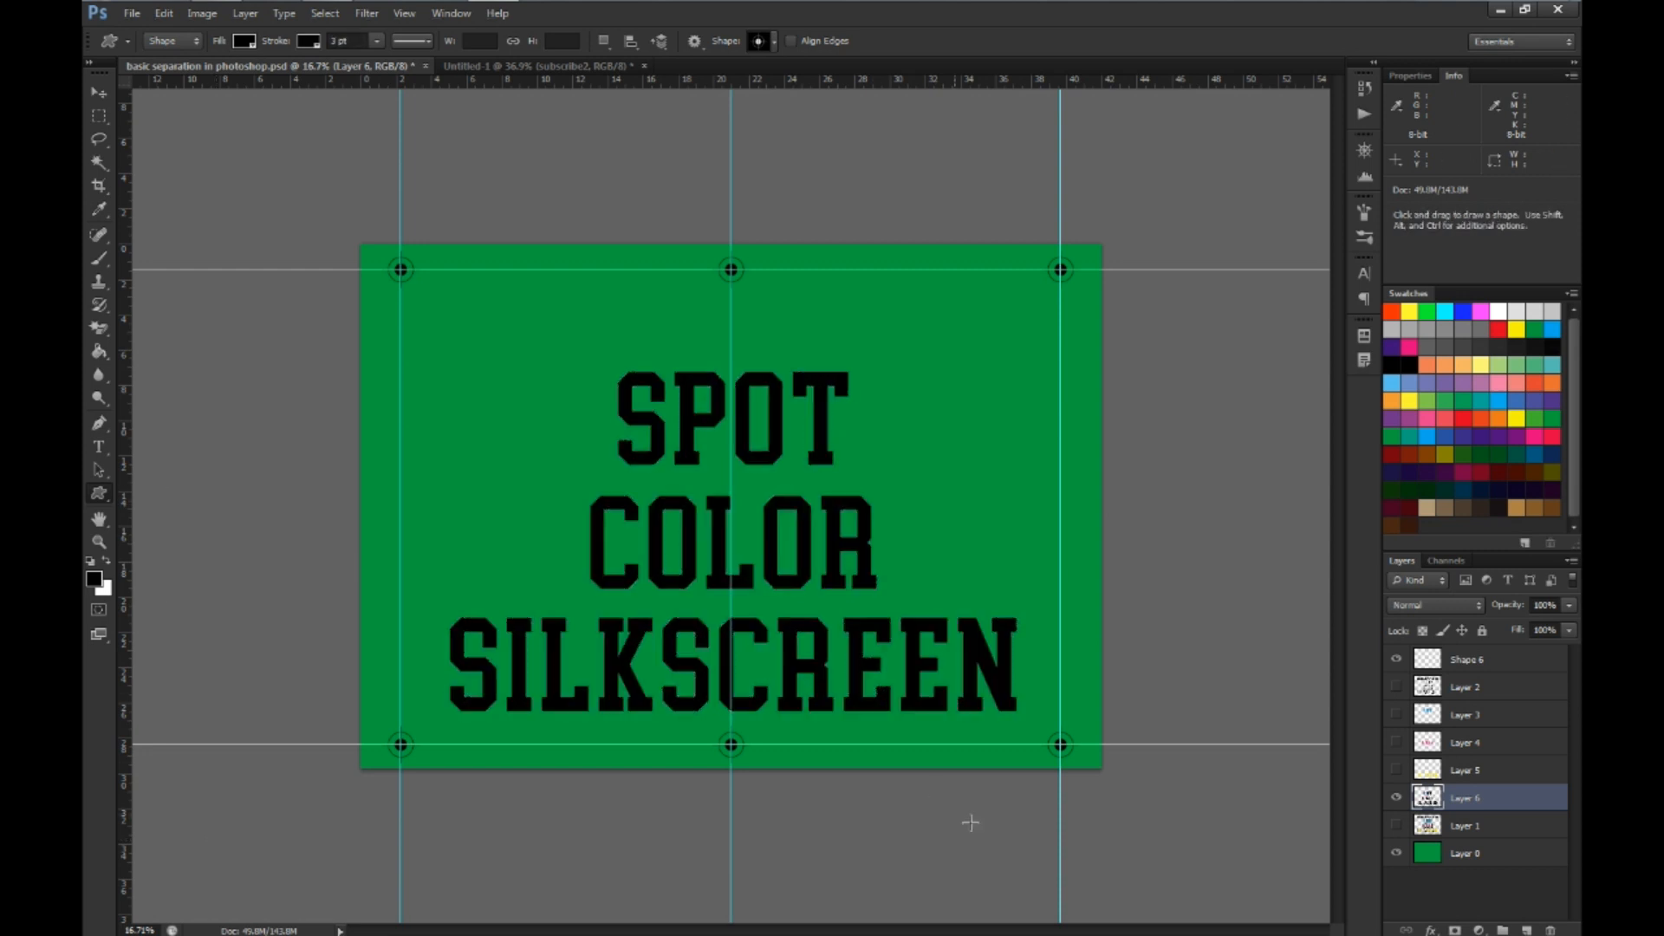
Hide the green background layer and preview the underbase film with its registration marks in the print settings, without printing
click(1396, 853)
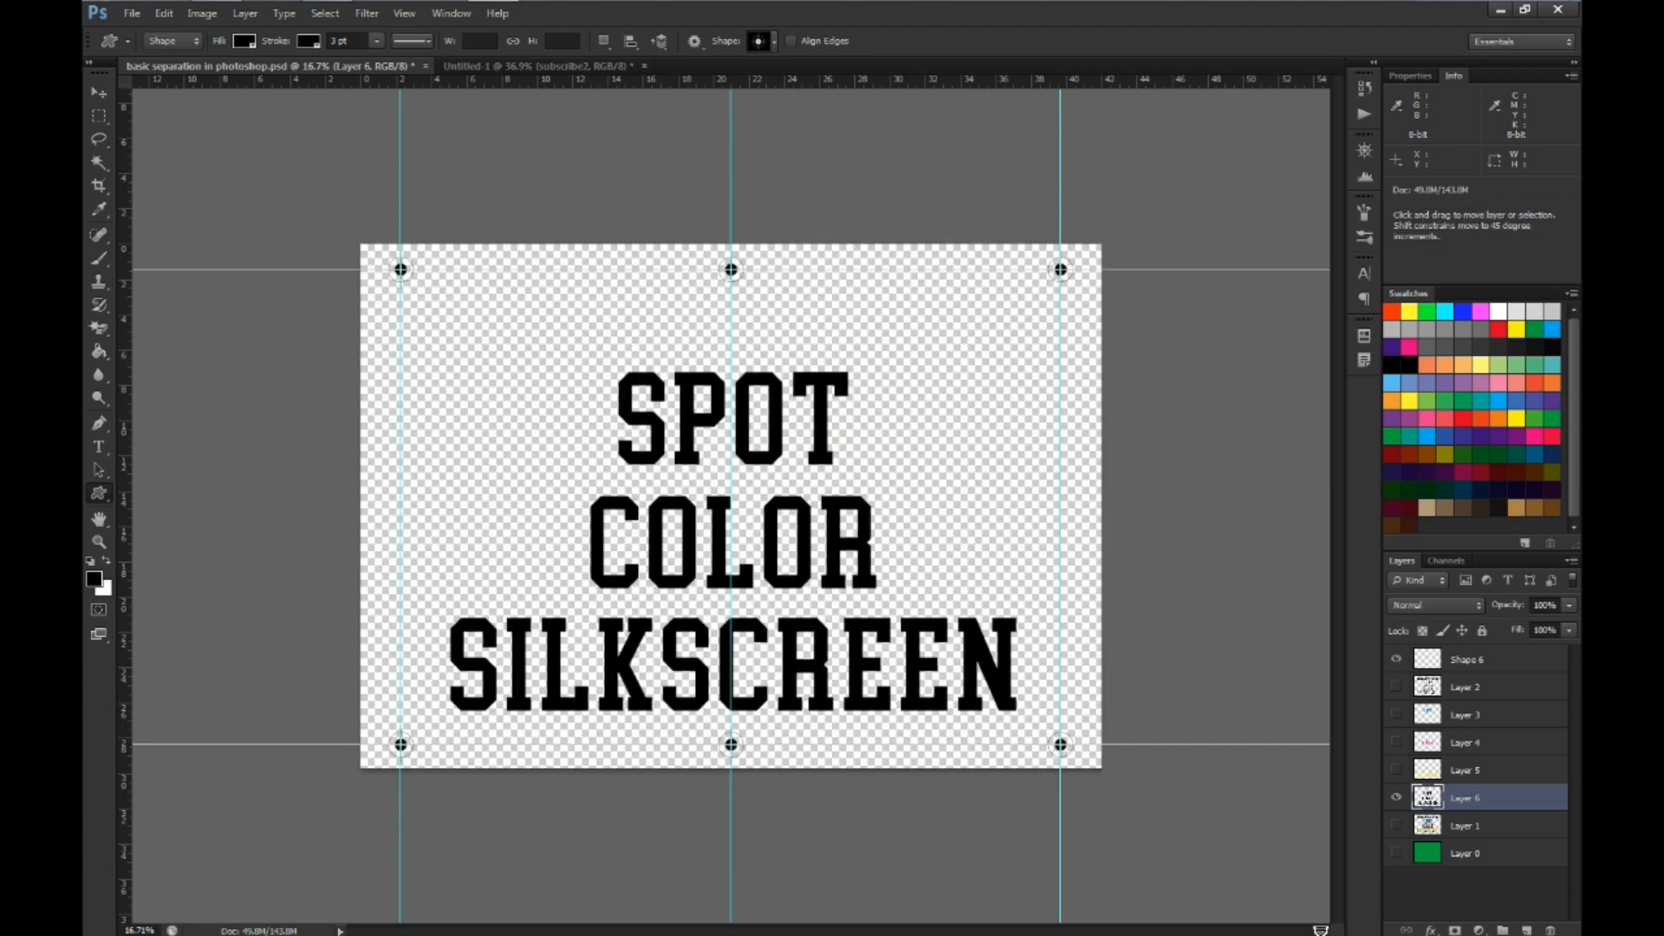
key(ctrl+p)
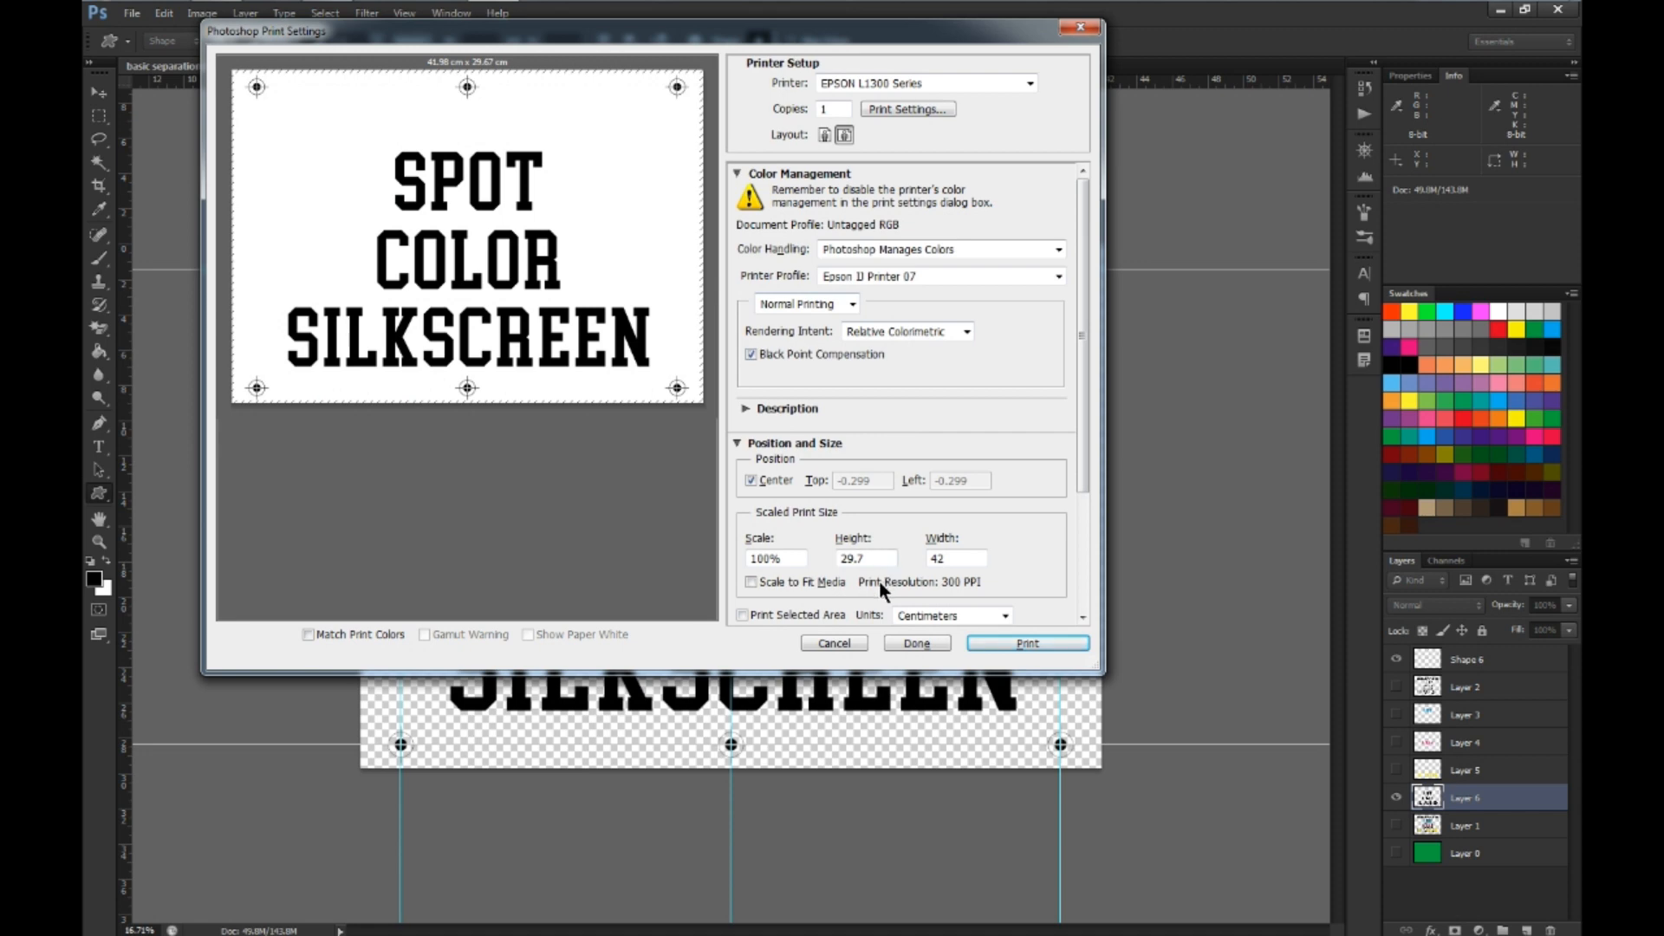
click(832, 643)
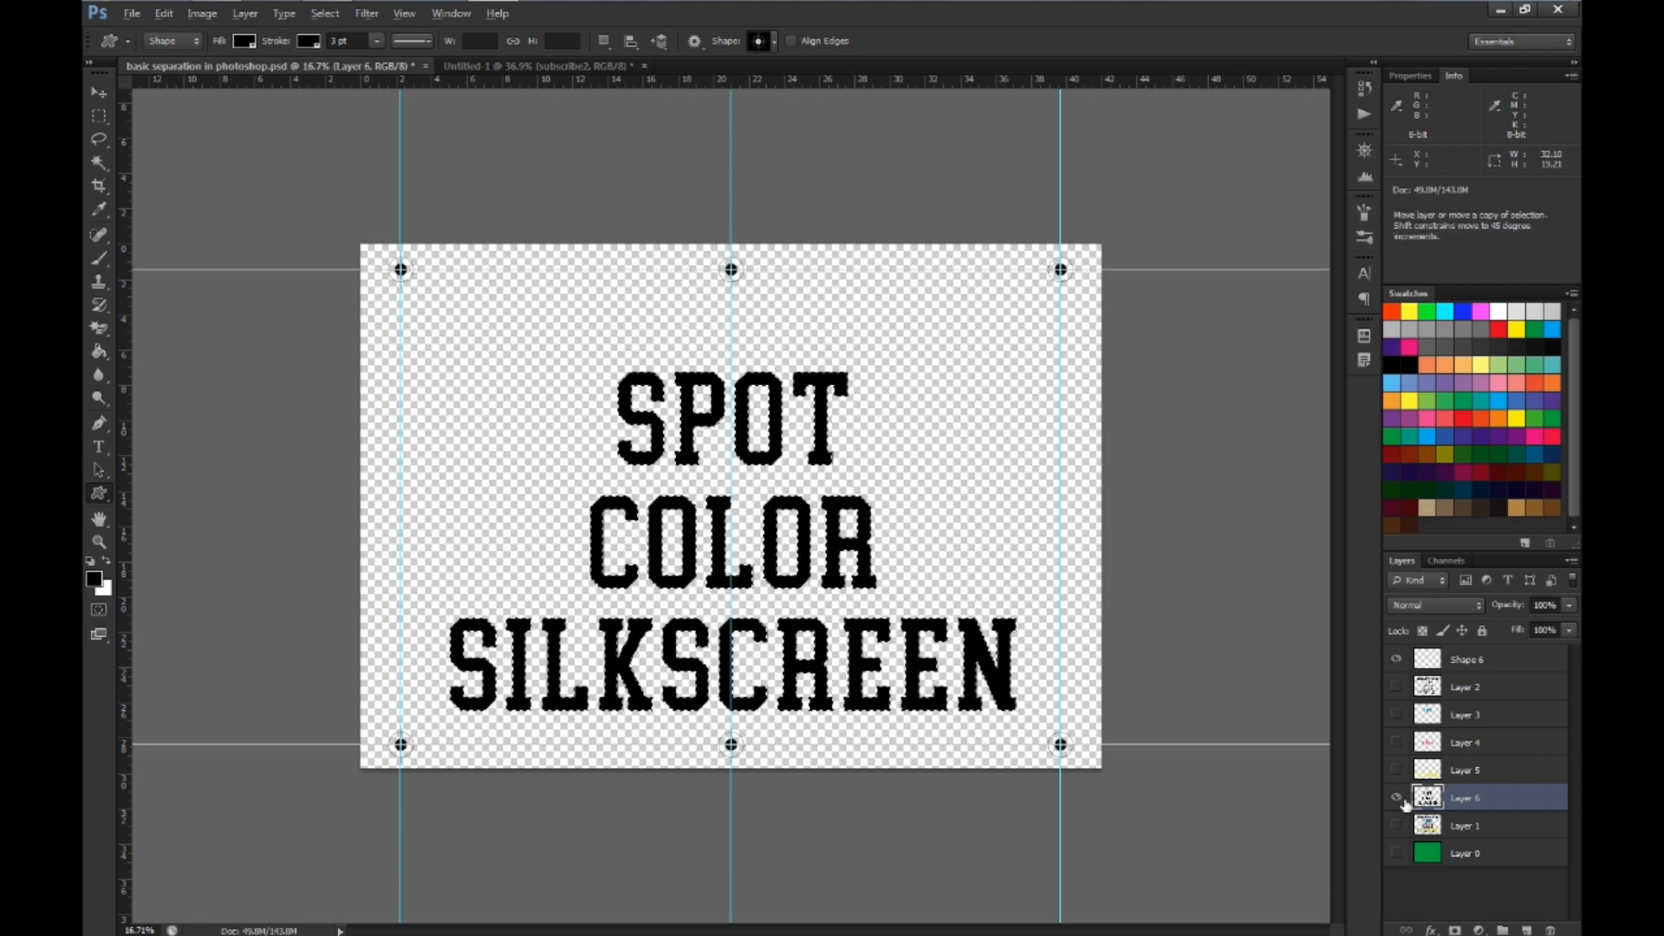
Turn the Layer 6 lettering back to white and show Layers 2 to 5 and the green background again
key(ctrl+i)
key(ctrl+d)
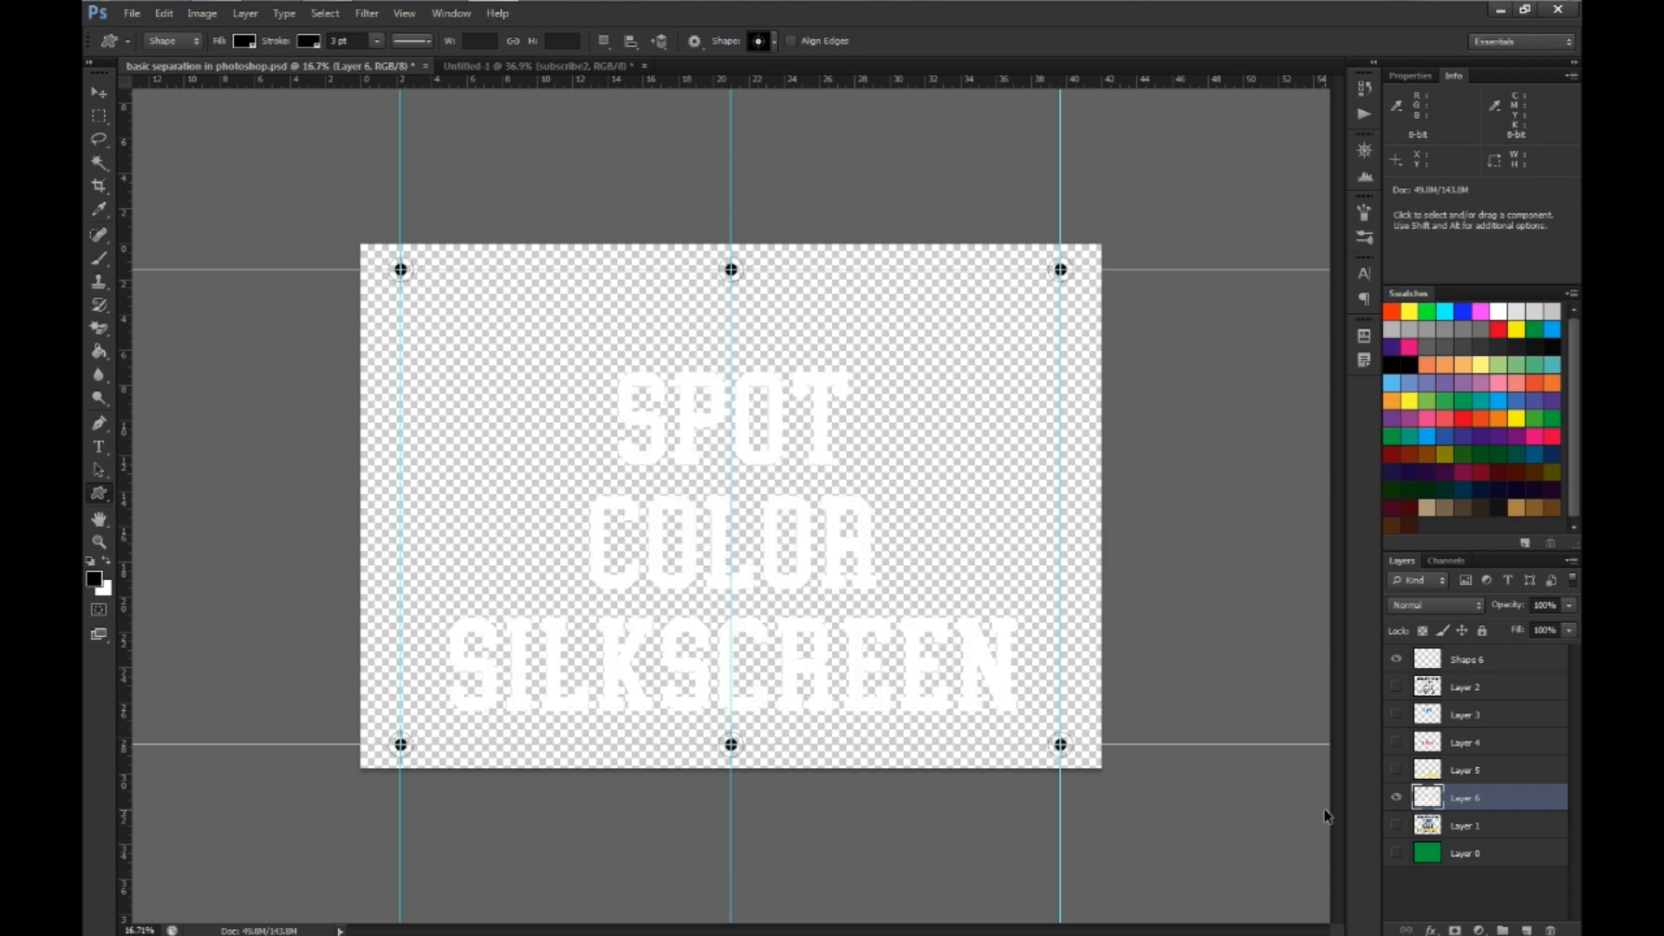
click(1396, 770)
click(1396, 743)
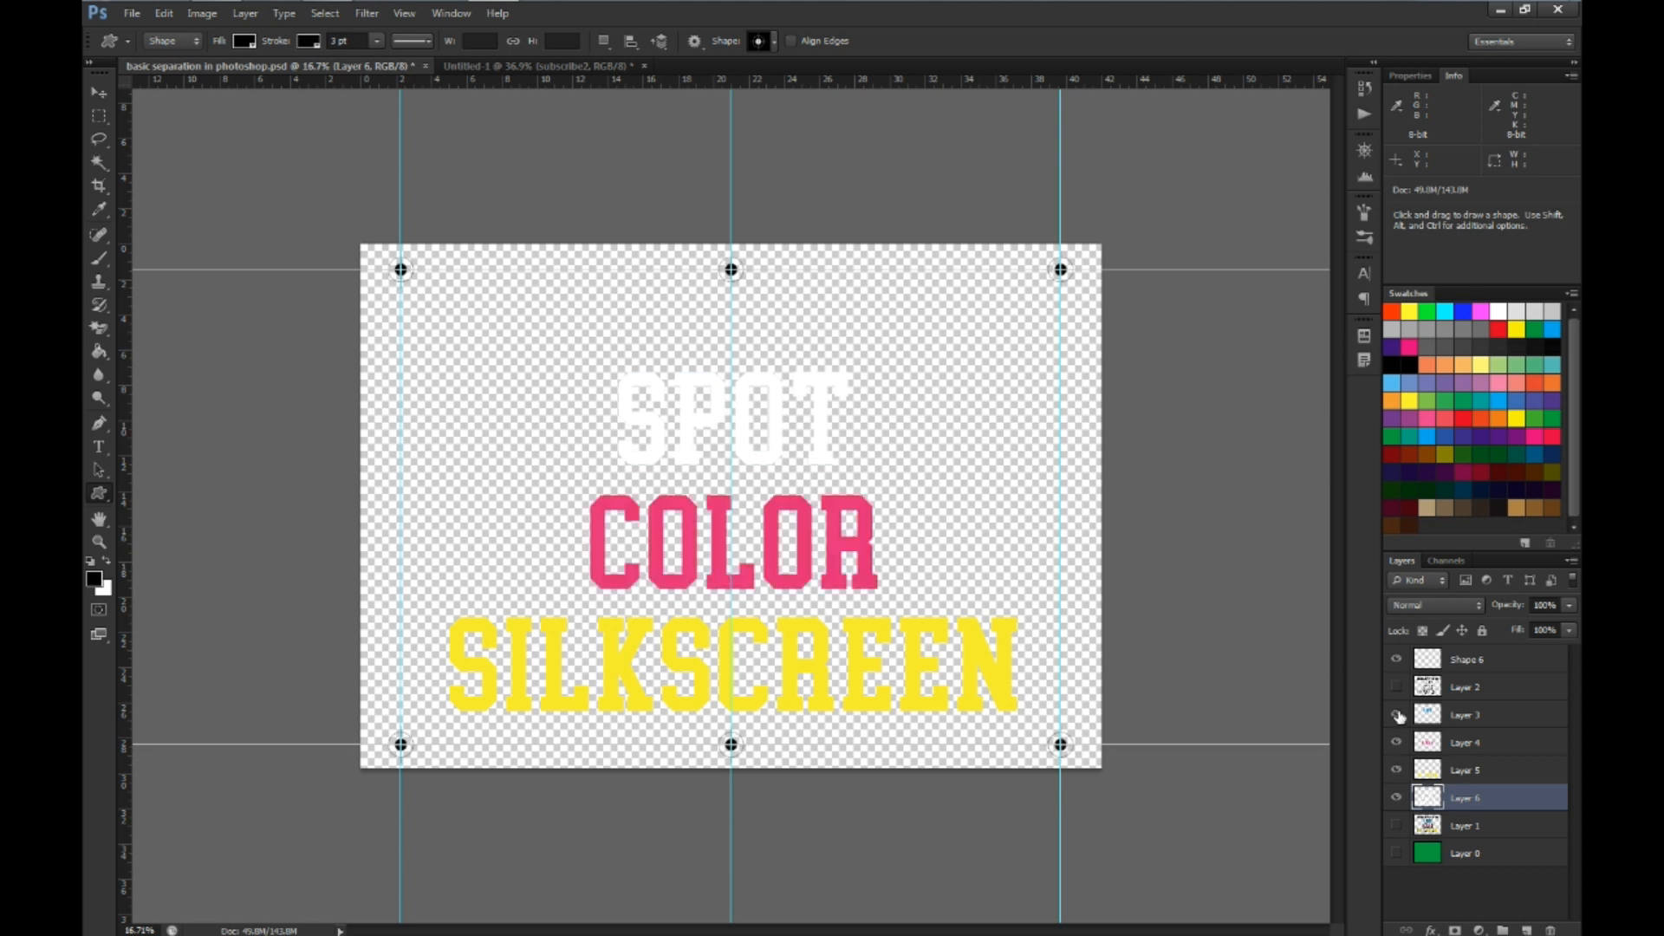
click(1396, 715)
click(1396, 687)
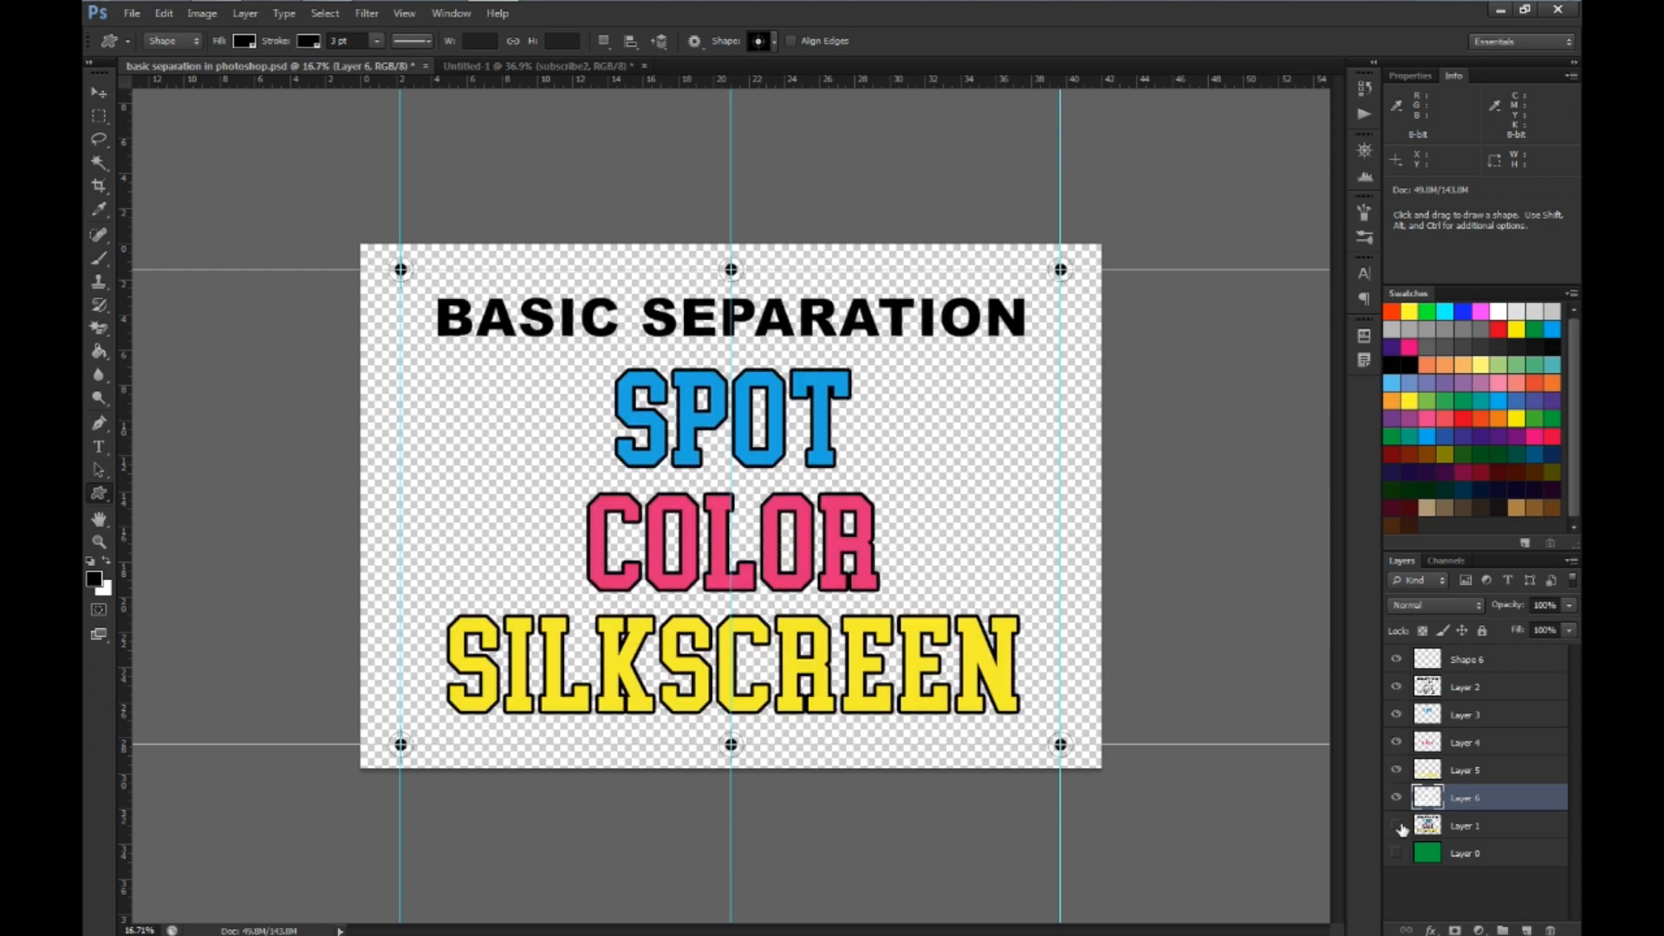
click(1397, 854)
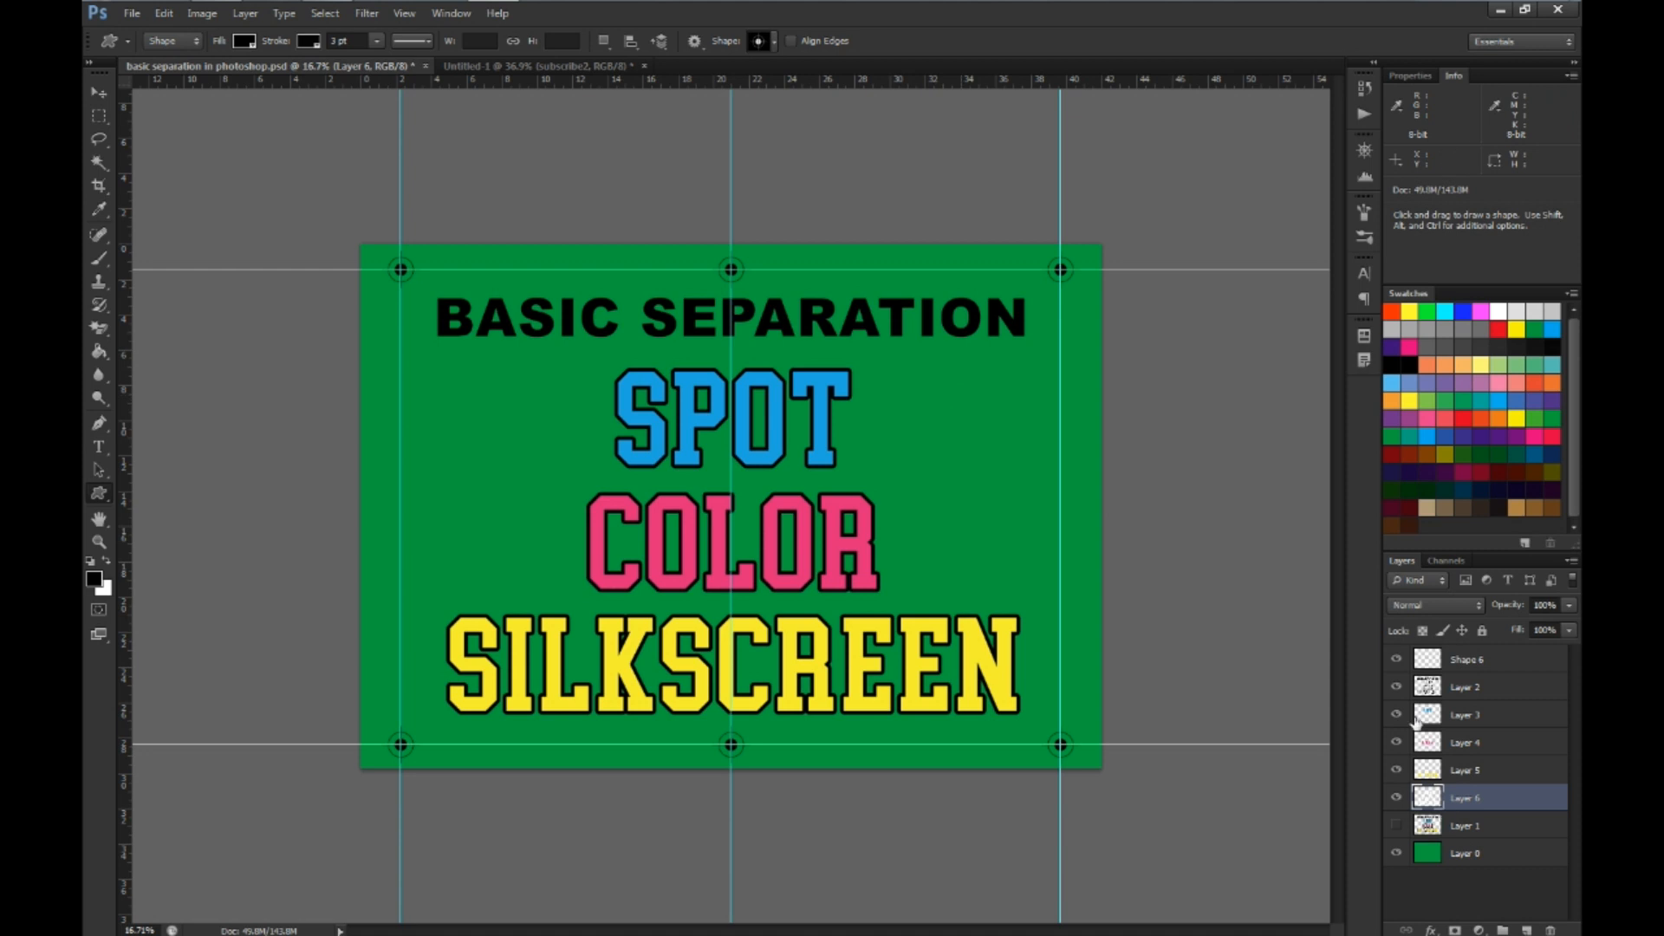
click(99, 163)
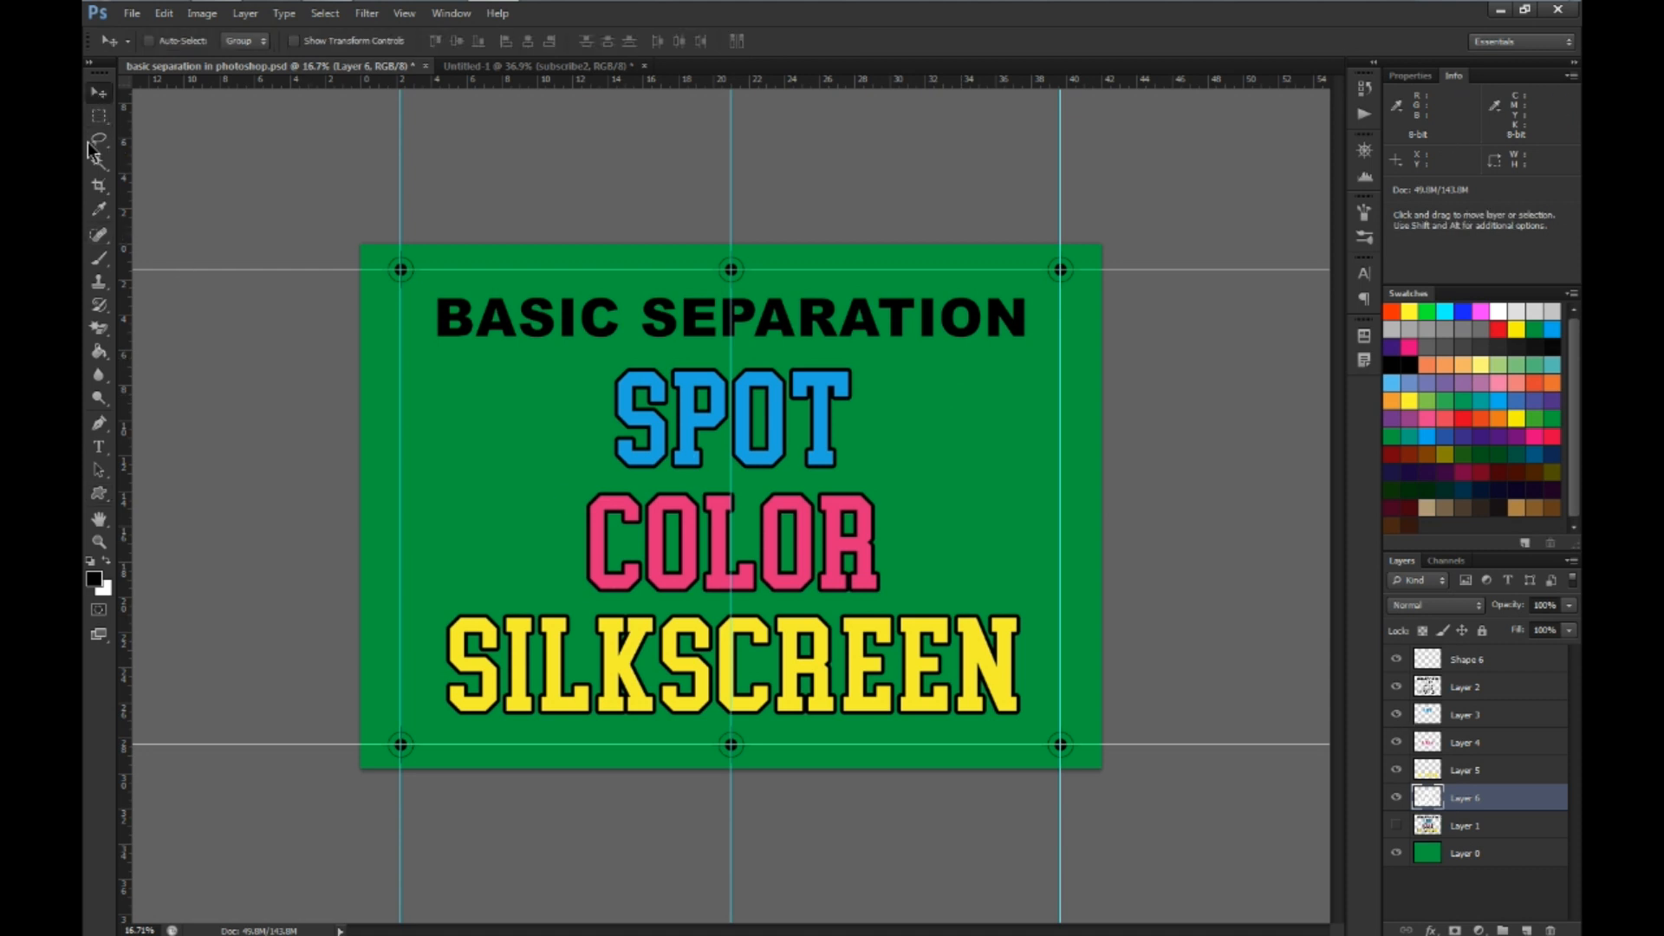
right_click(99, 162)
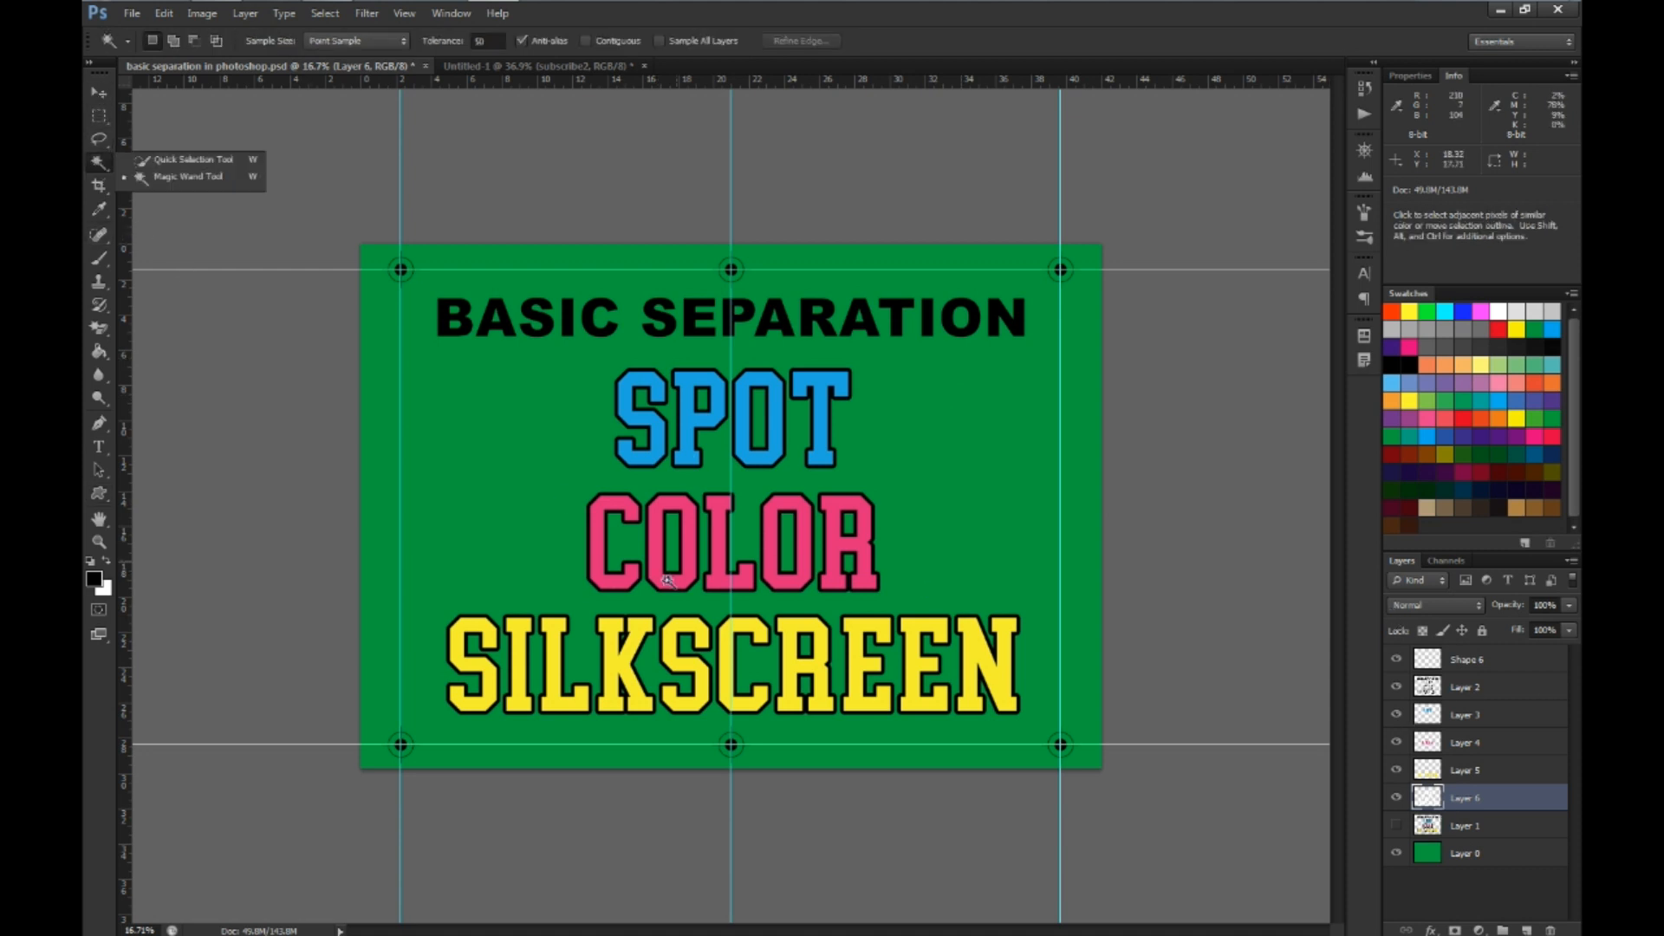
click(99, 92)
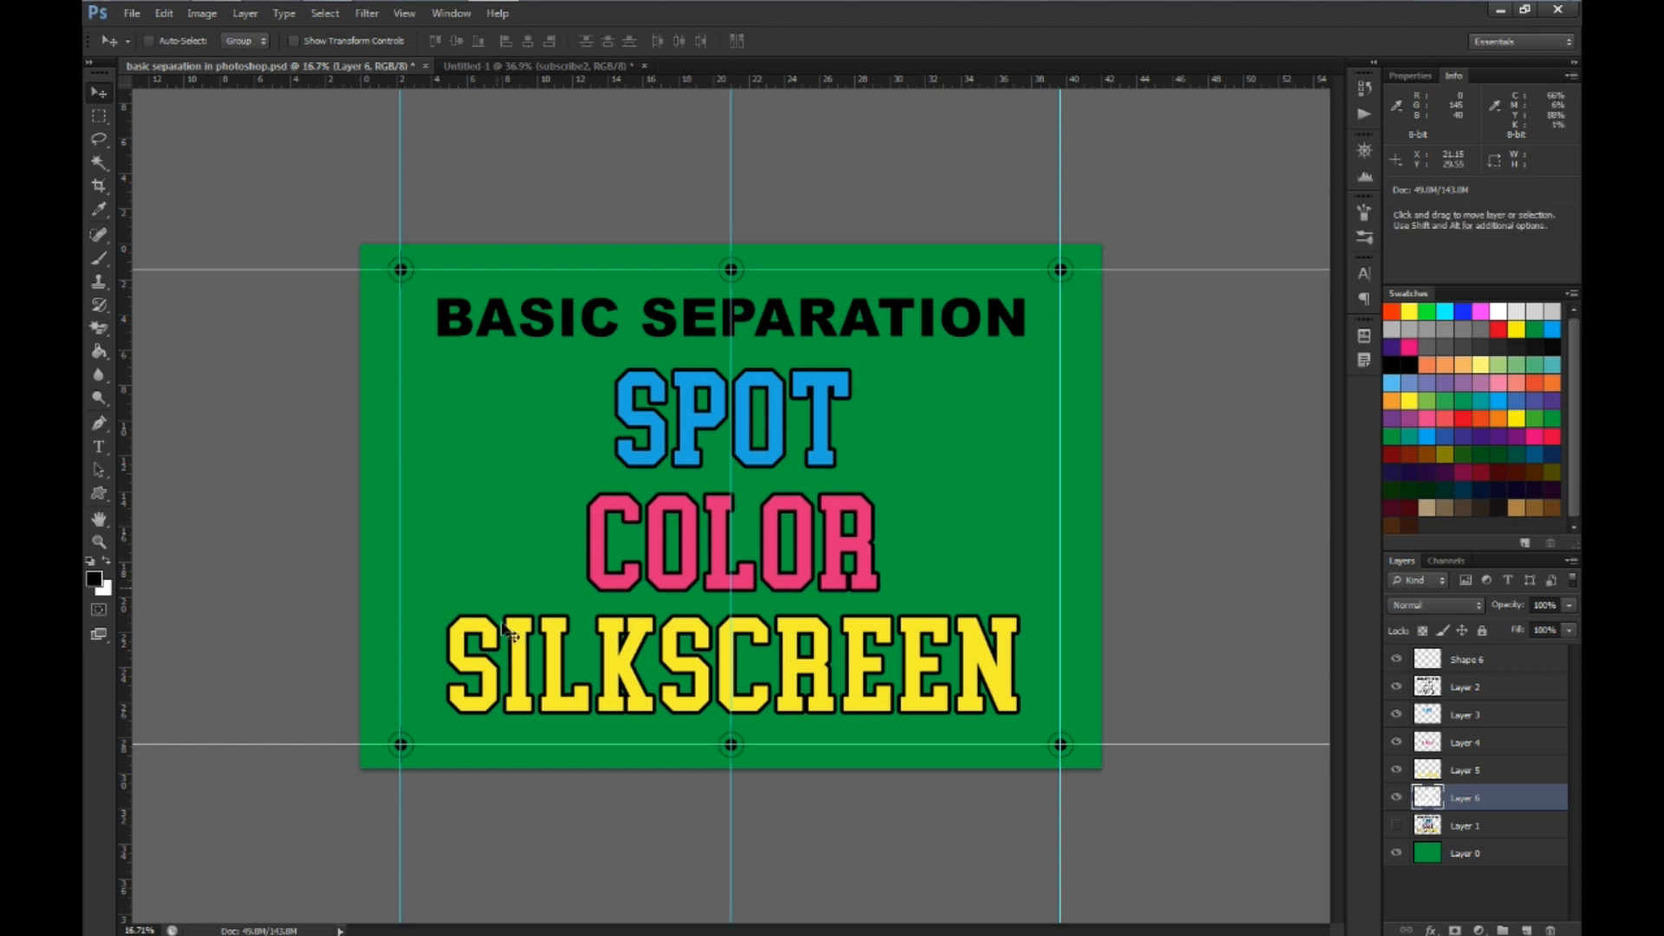
Hide Layers 2 to 5 and the registration marks, isolating the Layer 6 underbase on the green background
click(1398, 770)
click(1397, 743)
click(1396, 714)
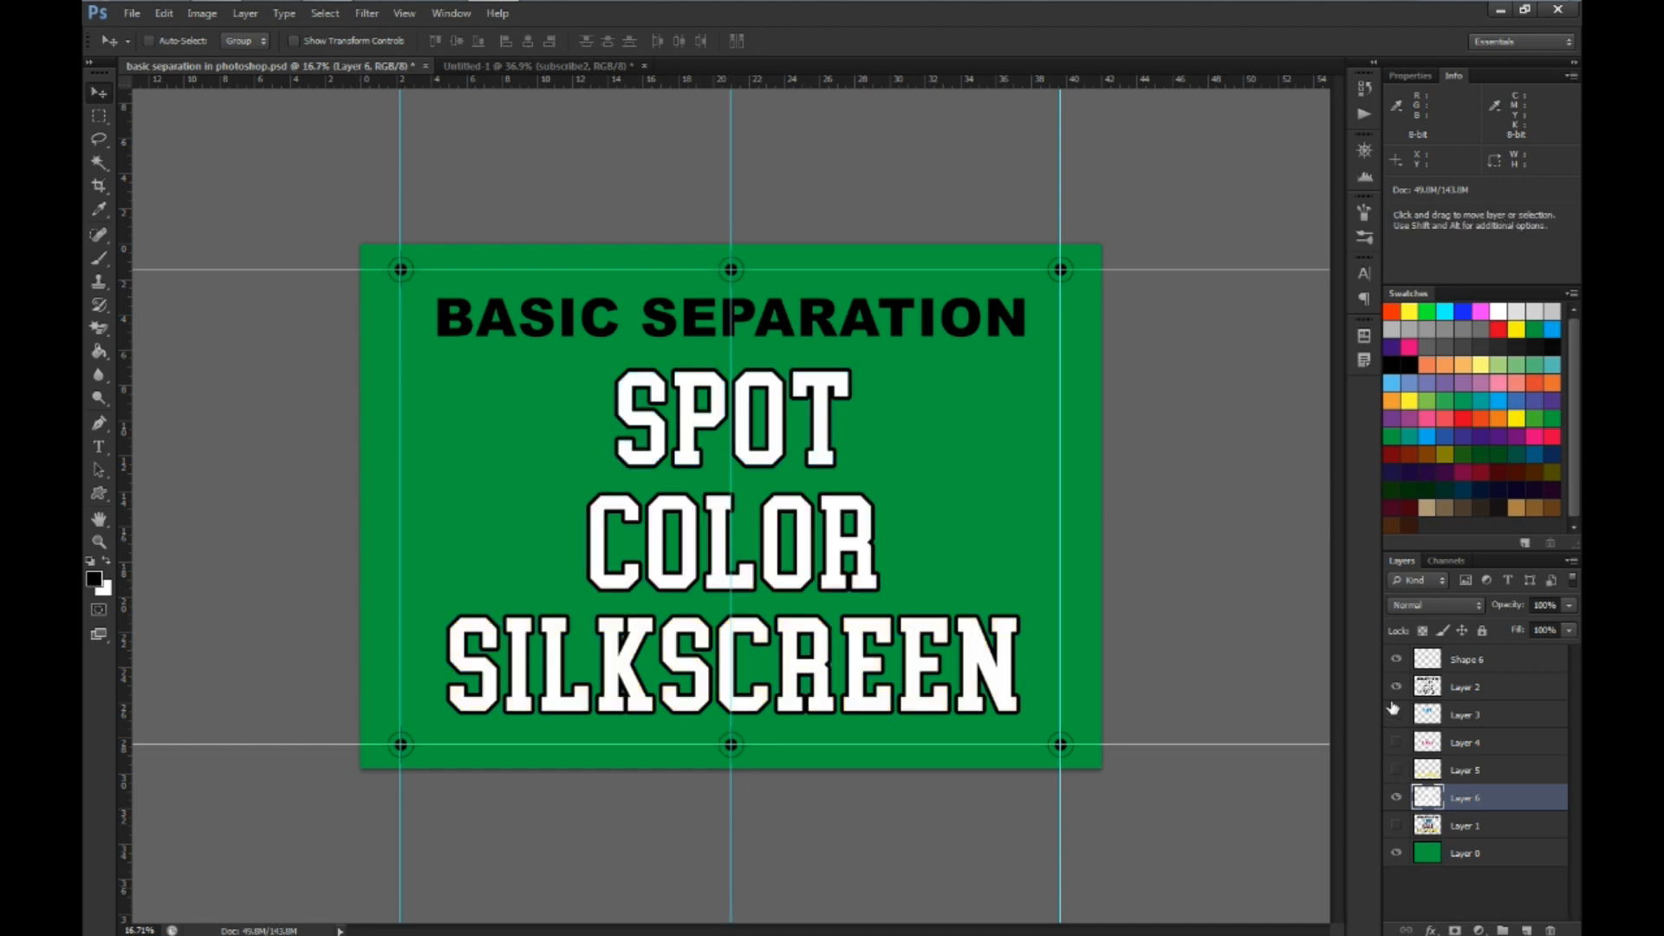
click(1396, 714)
drag(1396, 686, 1397, 660)
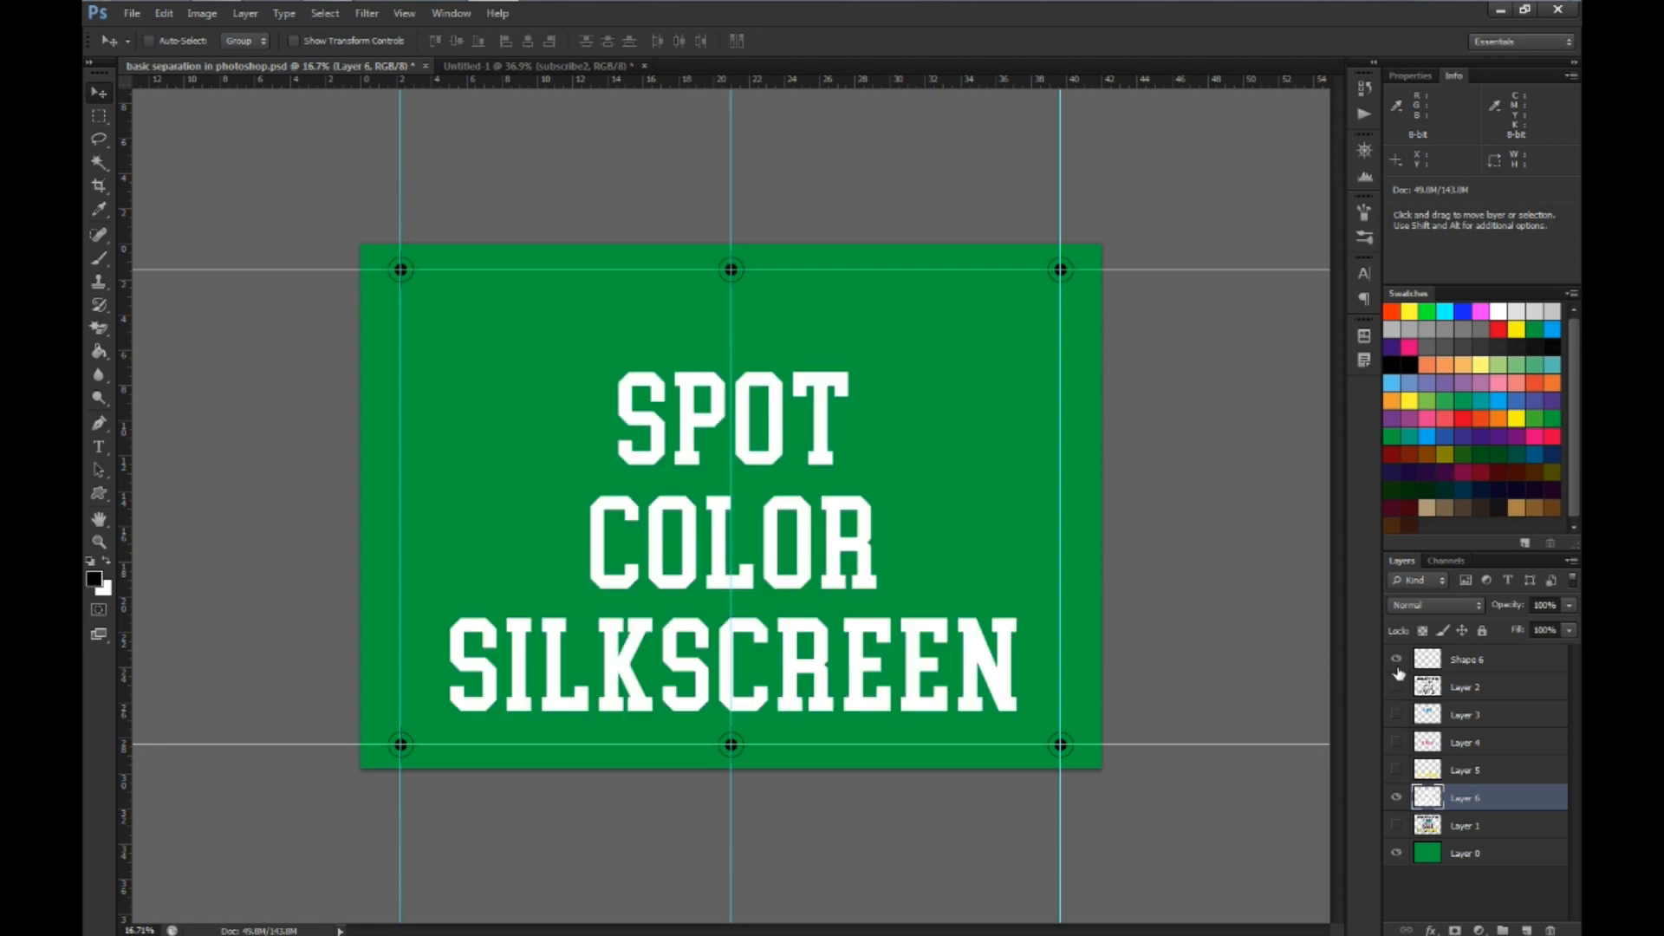
click(1397, 665)
mouse_move(1398, 687)
mouse_down()
mouse_move(1399, 777)
mouse_move(1397, 660)
mouse_up()
click(1397, 770)
click(1397, 771)
click(1397, 769)
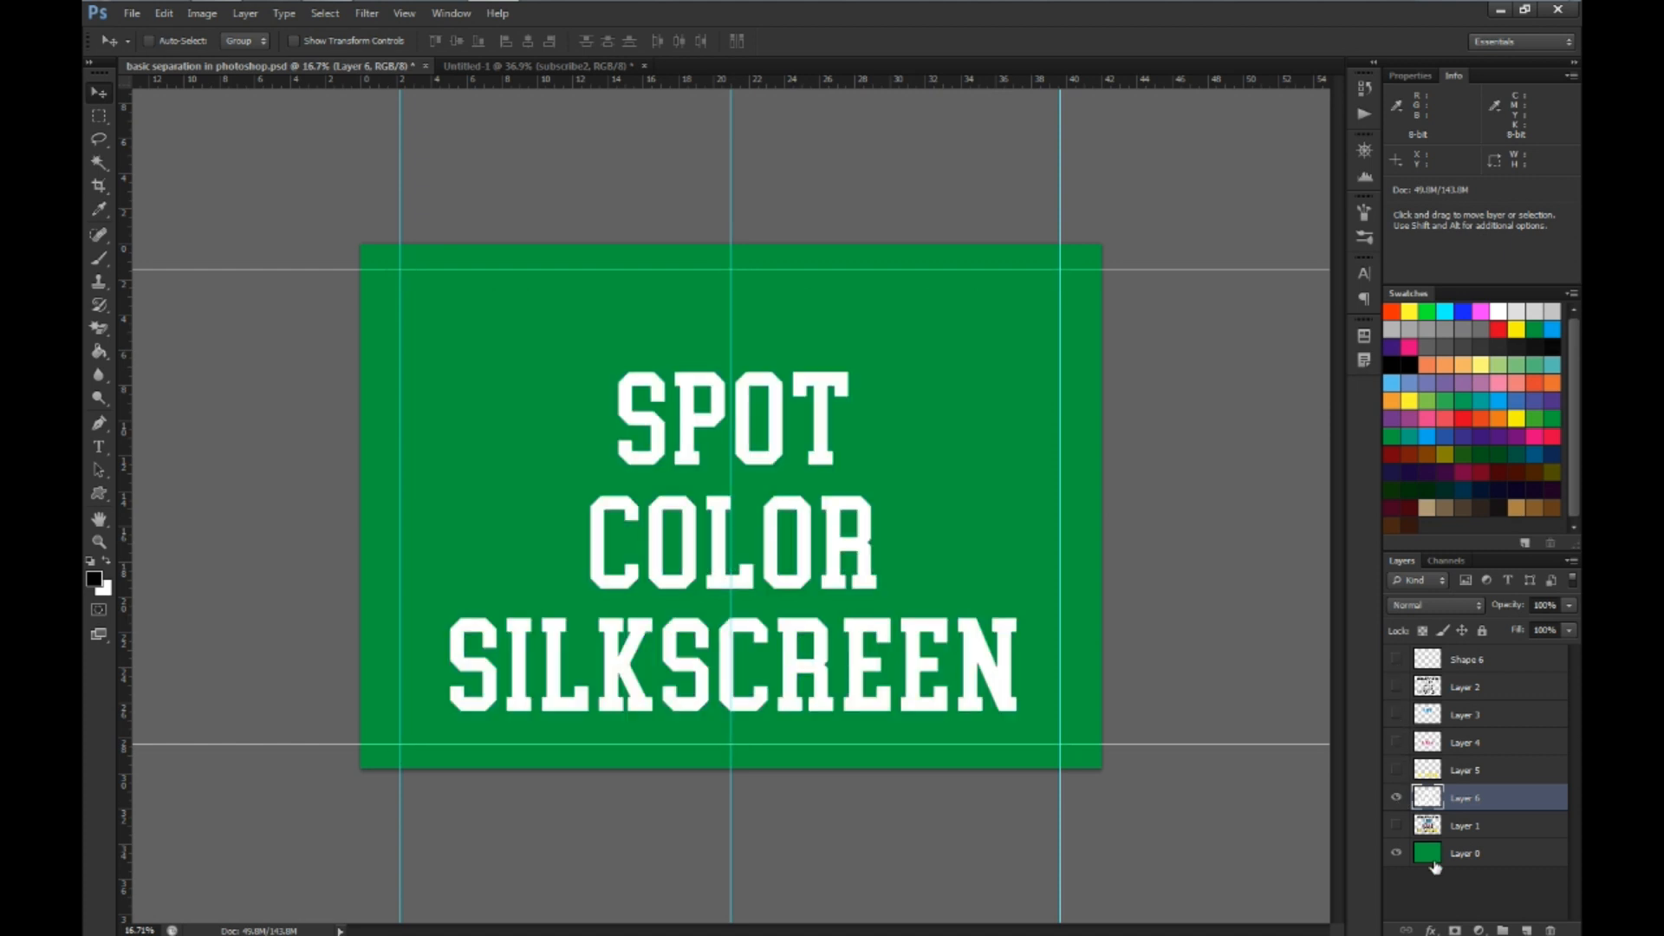
Load the Layer 6 lettering as a selection, fill it with black, then refill it with white and deselect
ctrl+click(1428, 801)
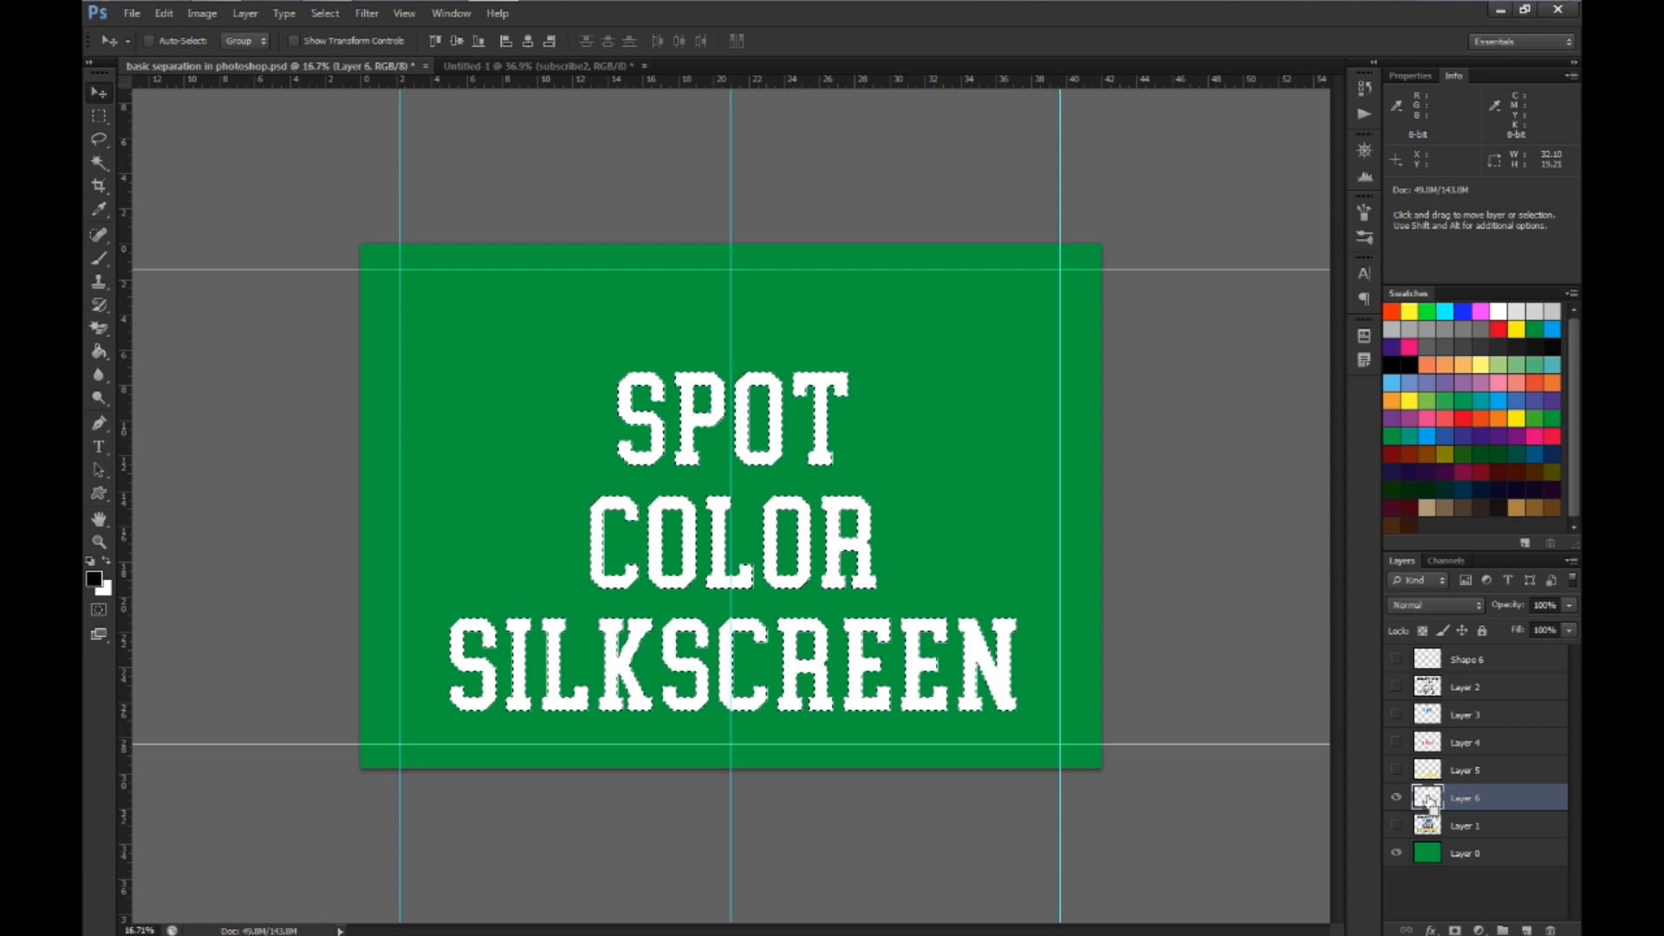
key(ctrl+j)
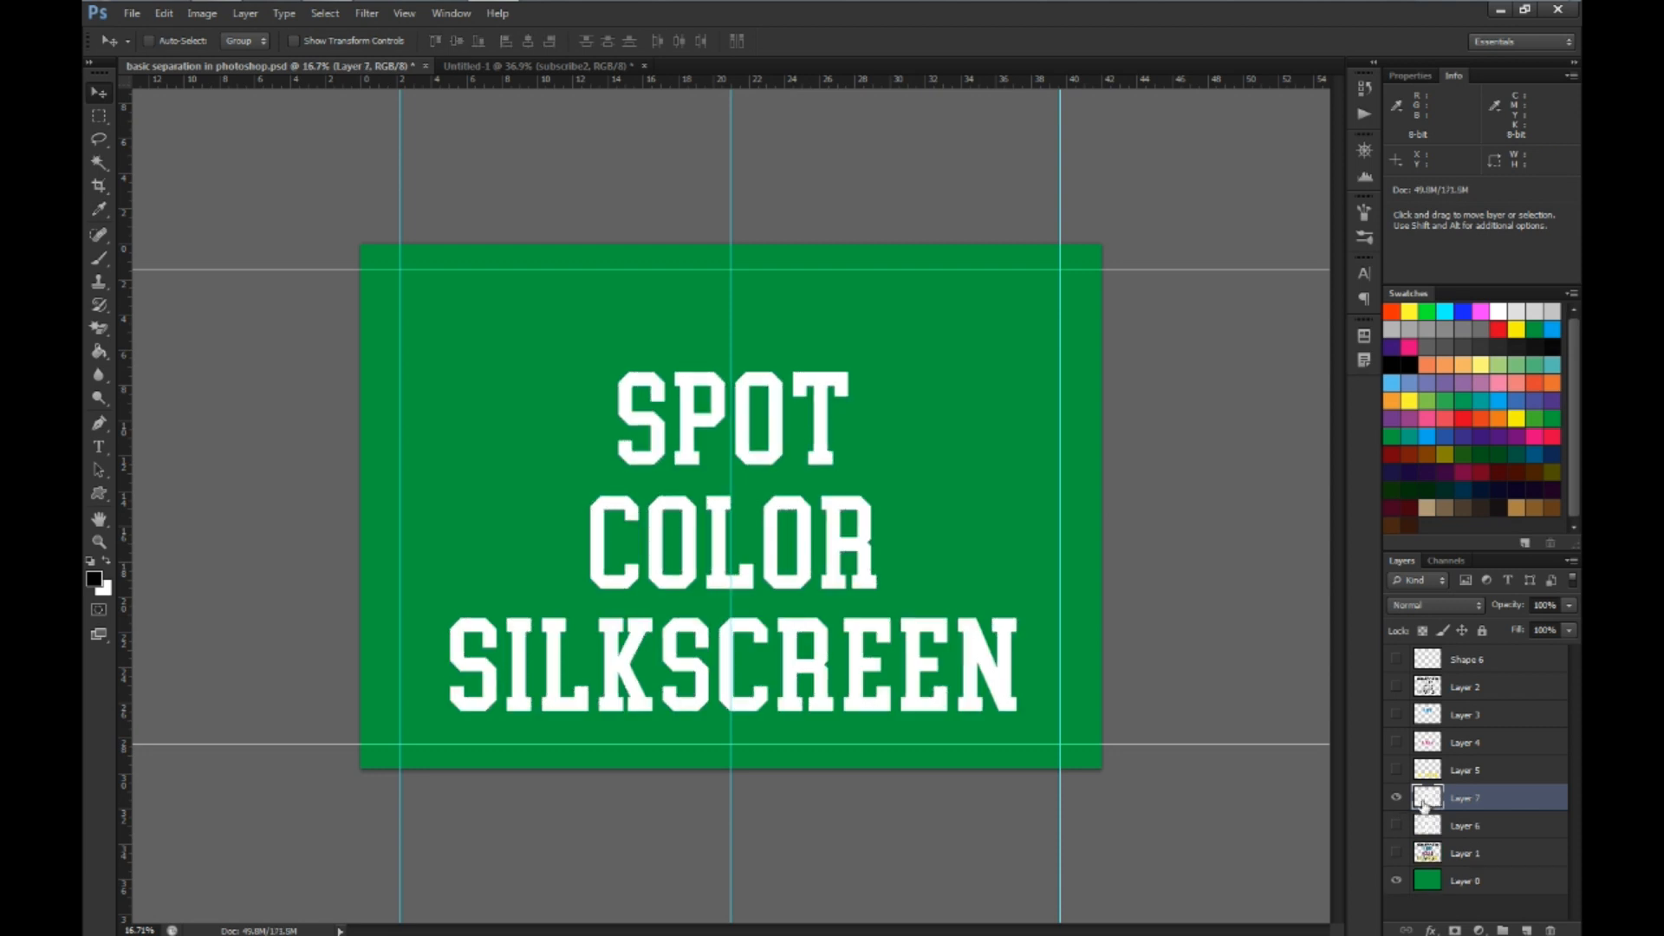
key(ctrl+z)
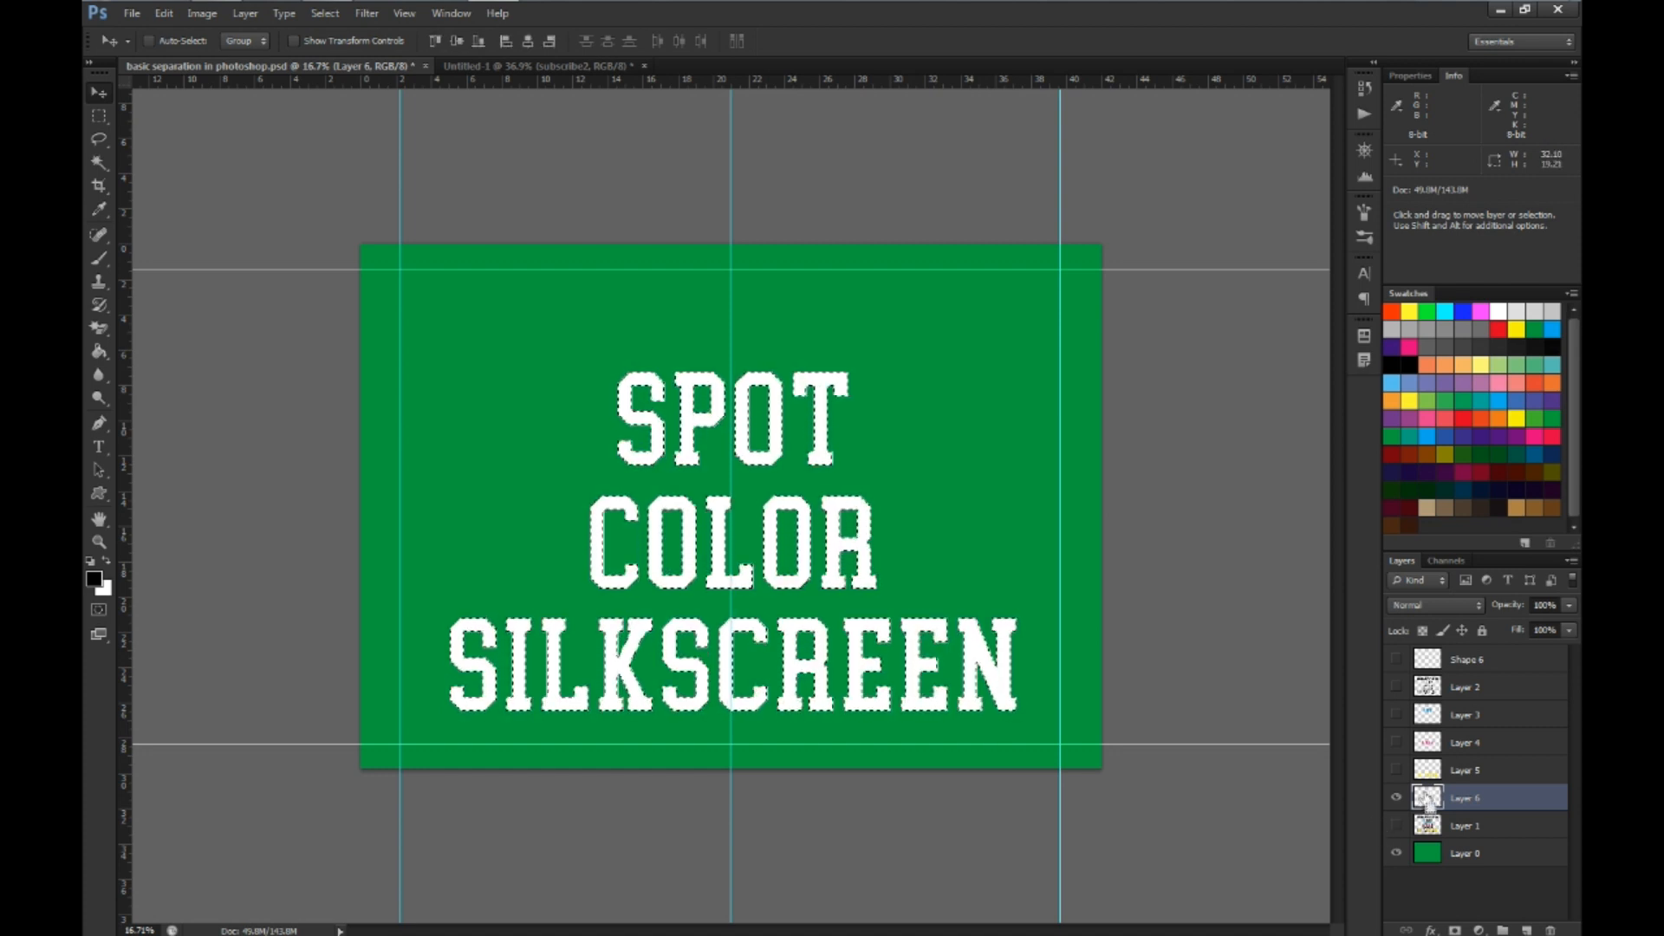
key(alt+BackSpace)
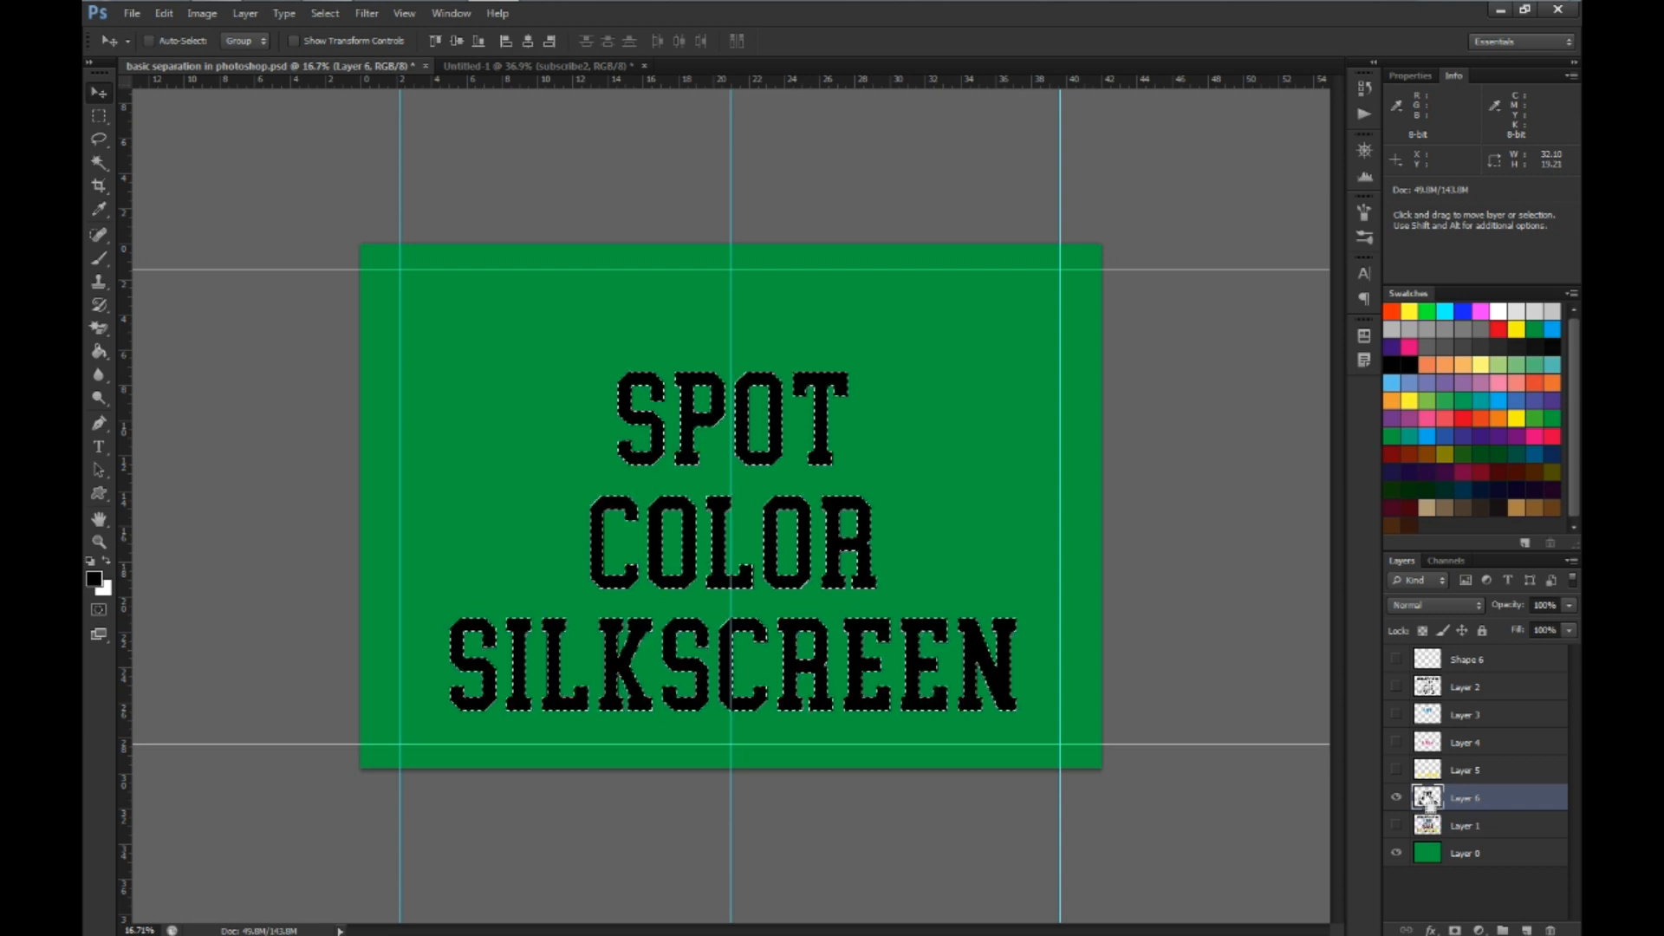
key(ctrl+BackSpace)
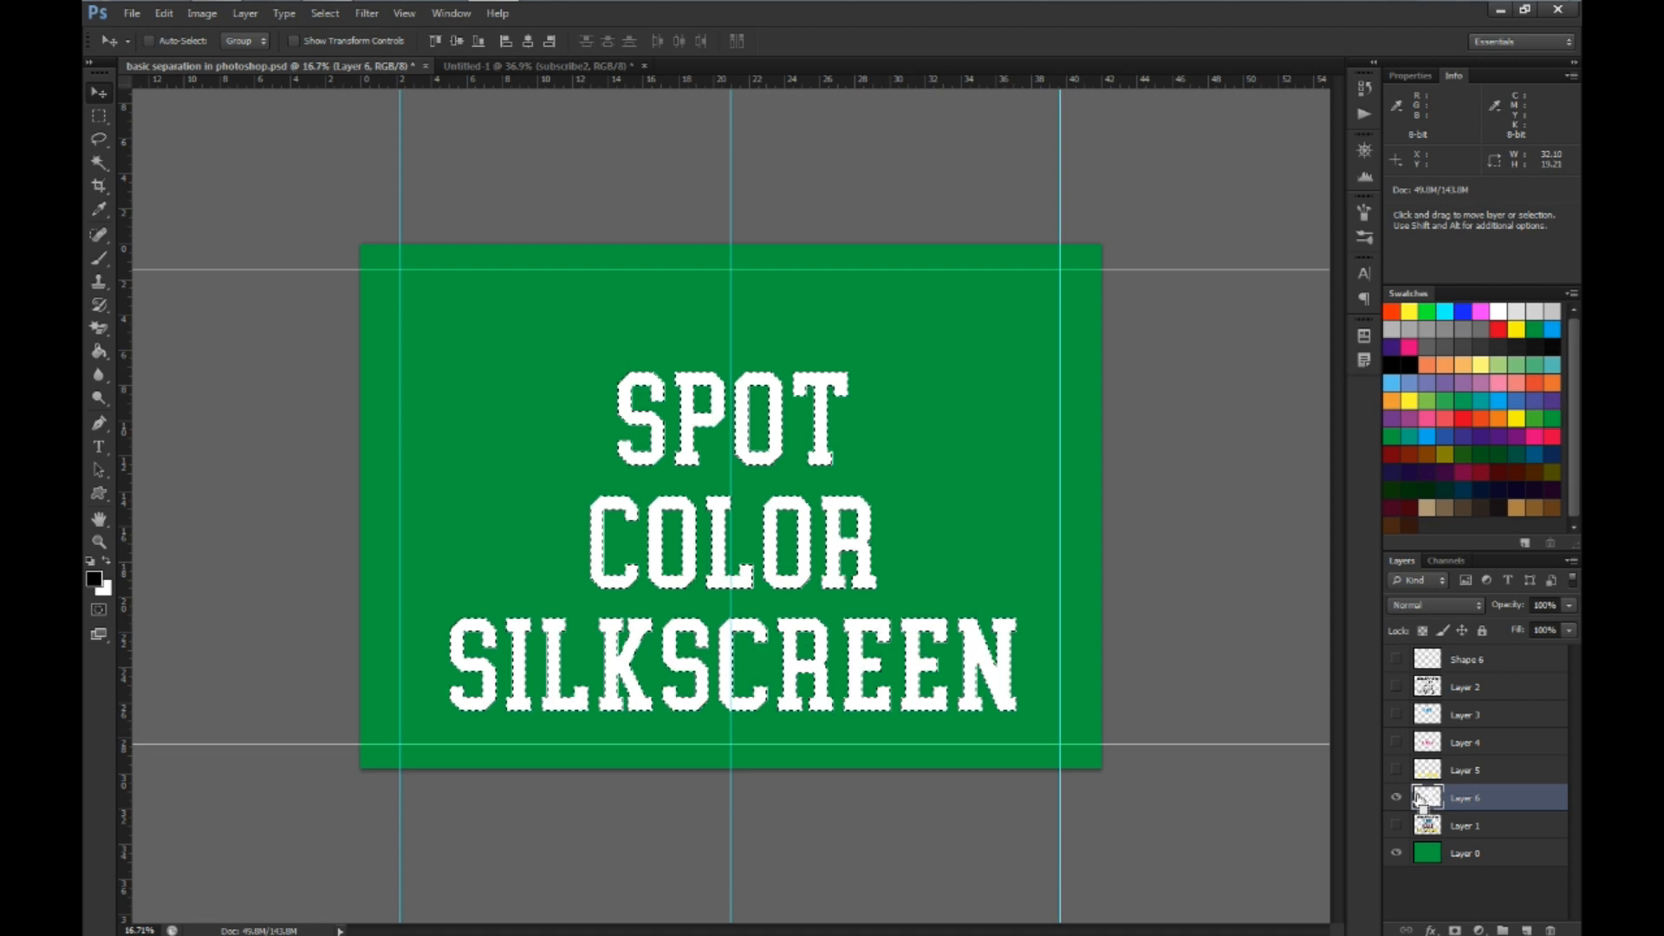
key(ctrl+d)
Show Layers 2 to 5 and the merged registration mark layer again
click(1396, 770)
click(1396, 742)
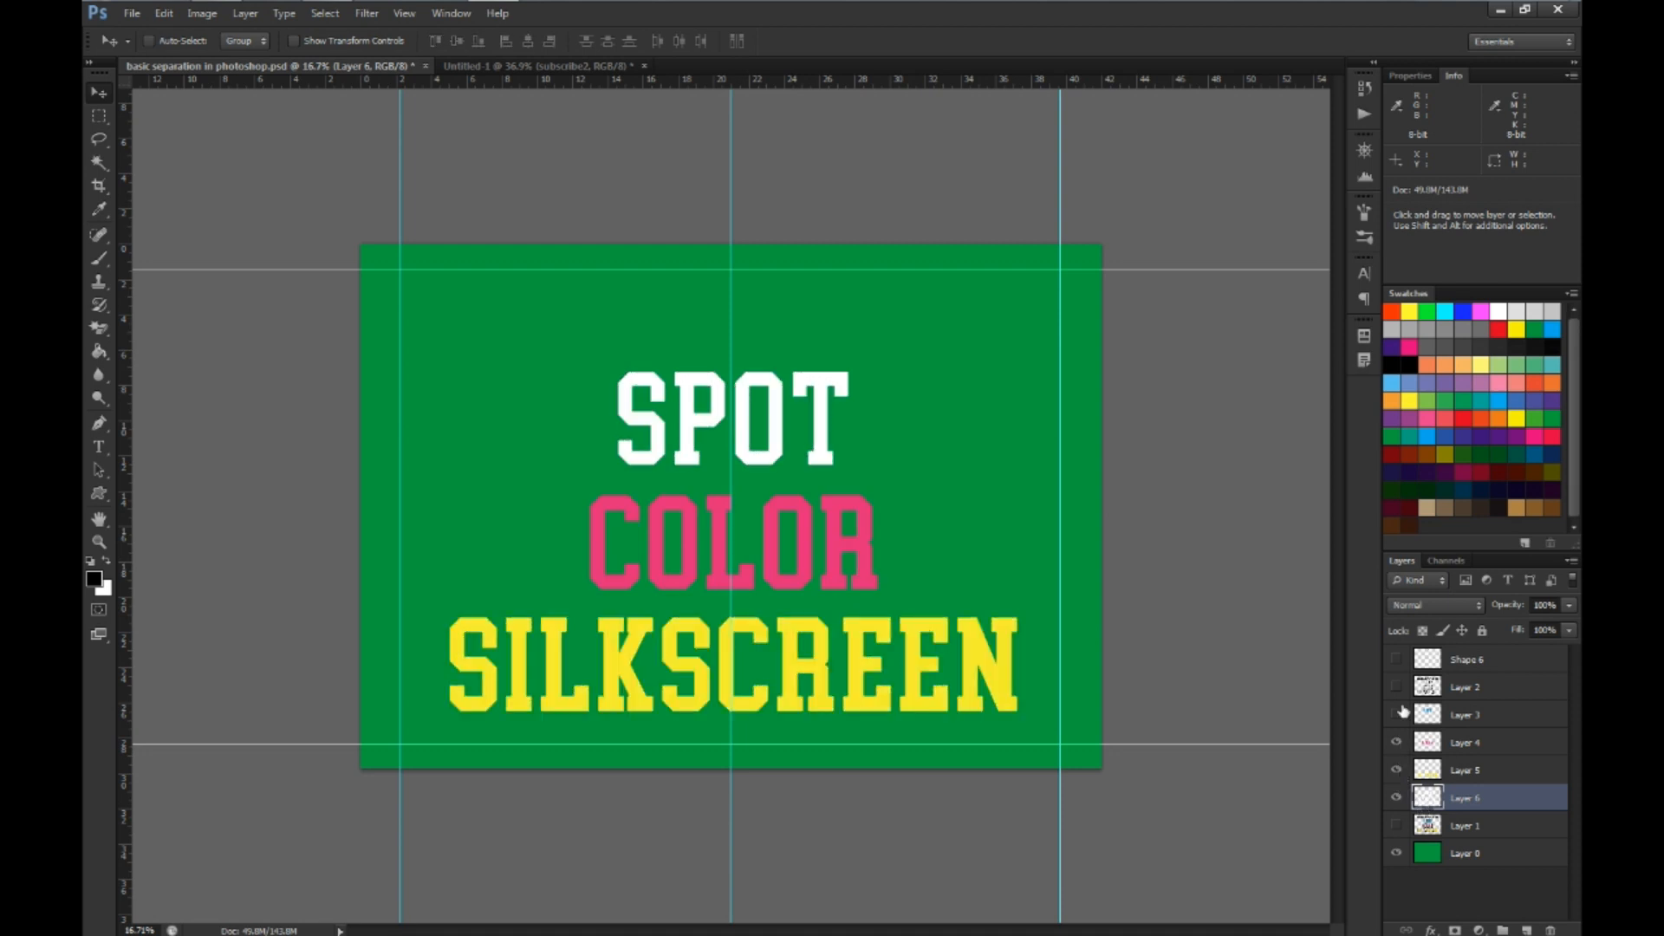
click(1396, 714)
click(1396, 686)
click(1396, 660)
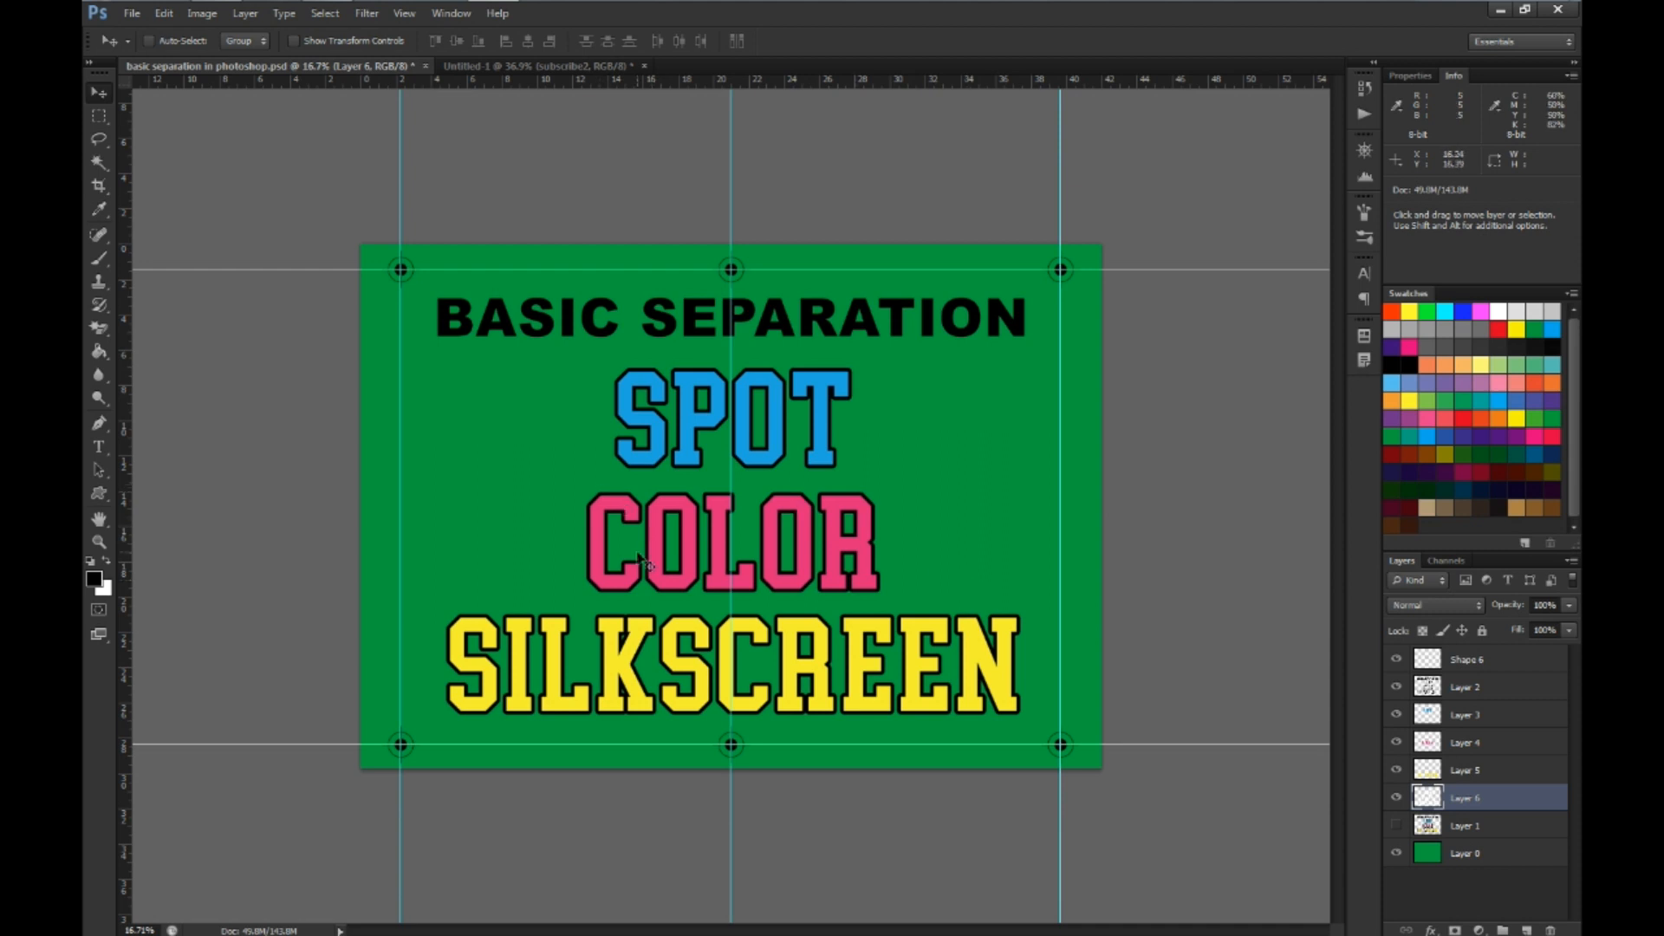
Switch to the Untitled-1 document containing the subscribe message
scroll(731, 482, up, 3)
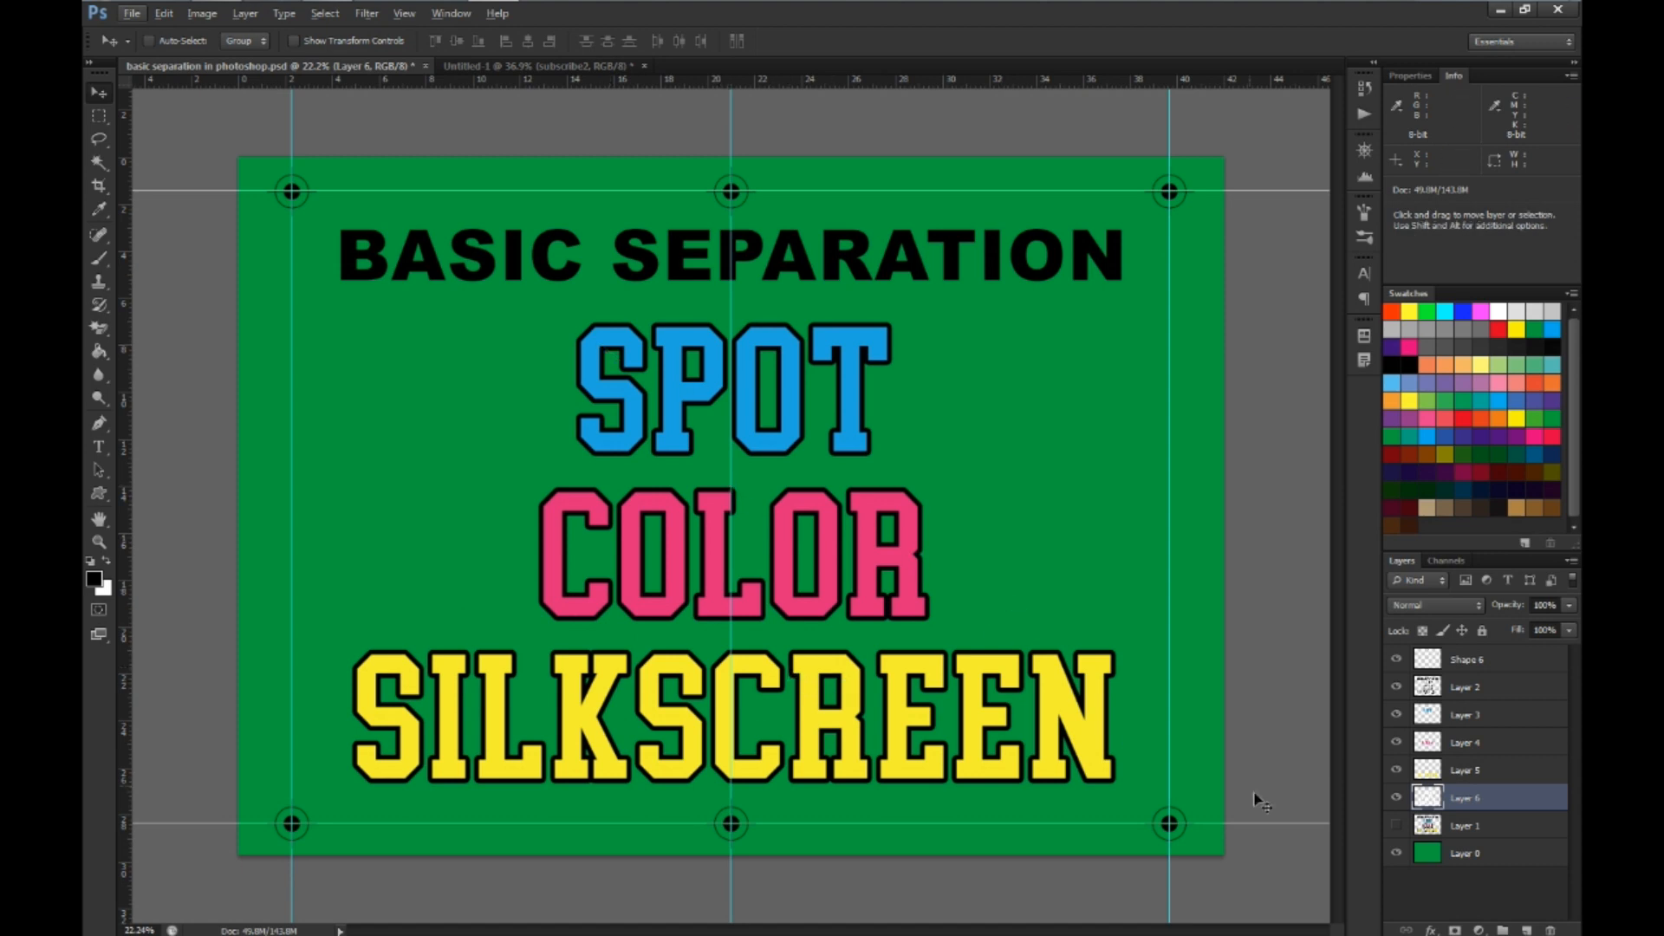
mouse_move(1396, 770)
mouse_down()
mouse_move(1399, 693)
mouse_move(1390, 754)
mouse_up()
click(543, 69)
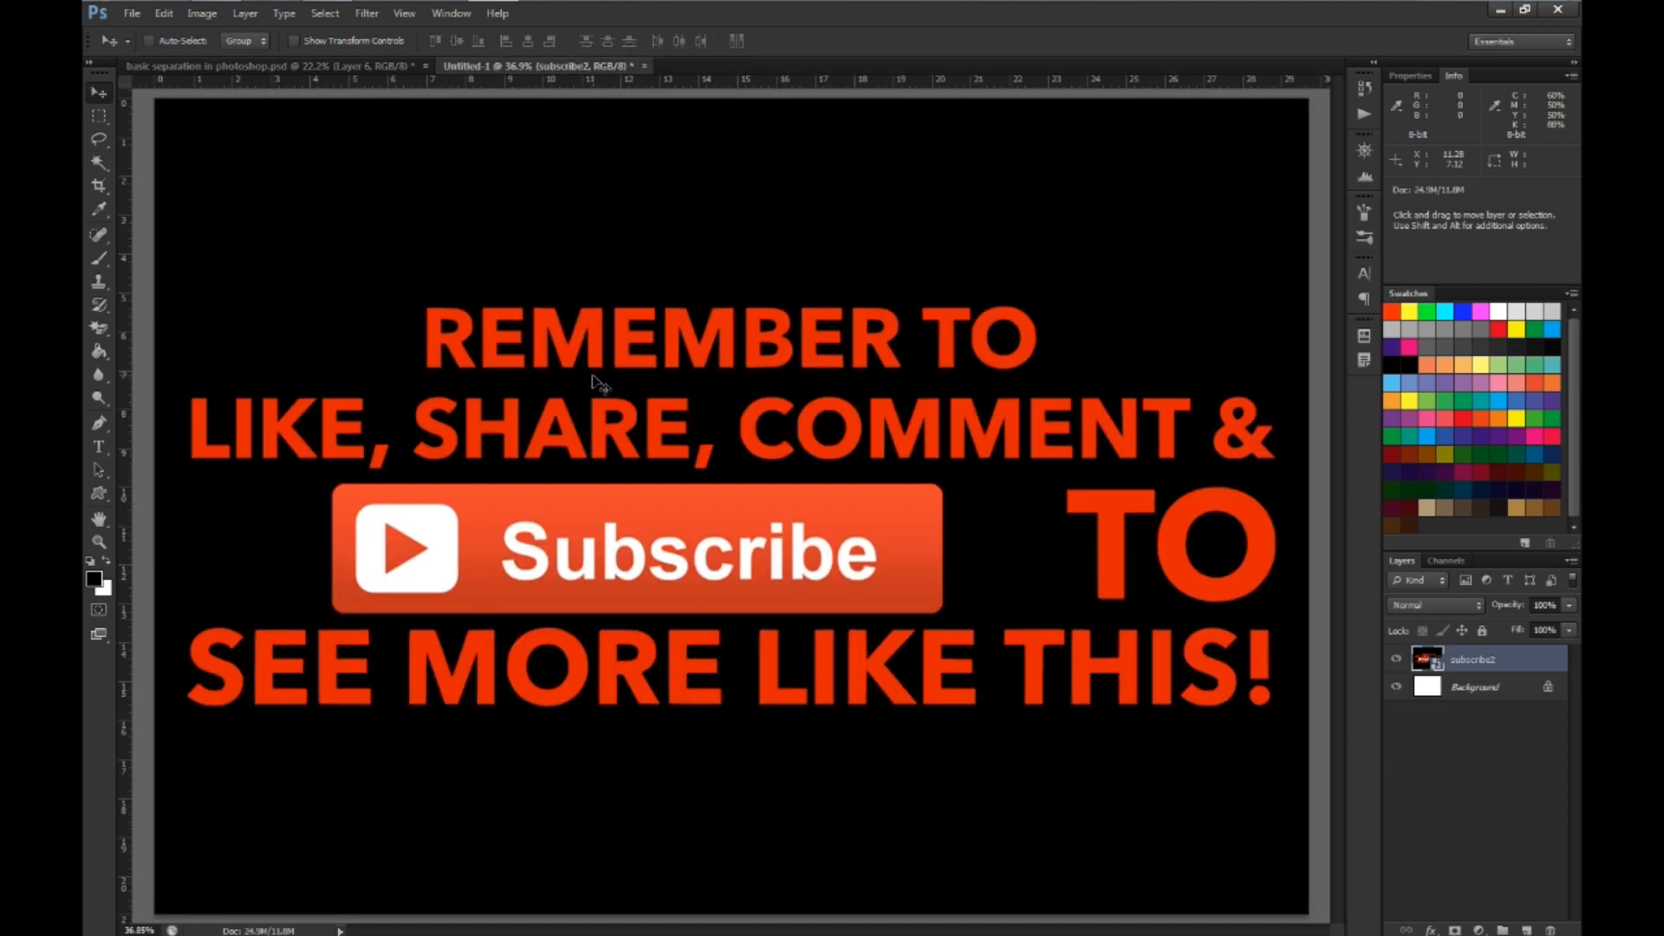